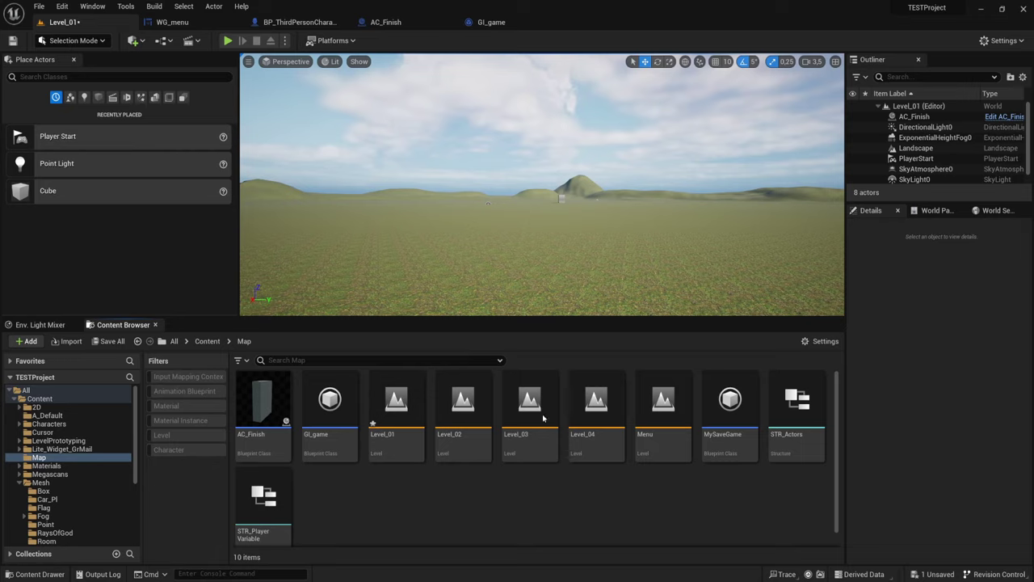
Look through the Level_04, Level_03, Level_02, Level_01 and Menu map assets in the Map folder
click(594, 400)
click(529, 396)
click(463, 396)
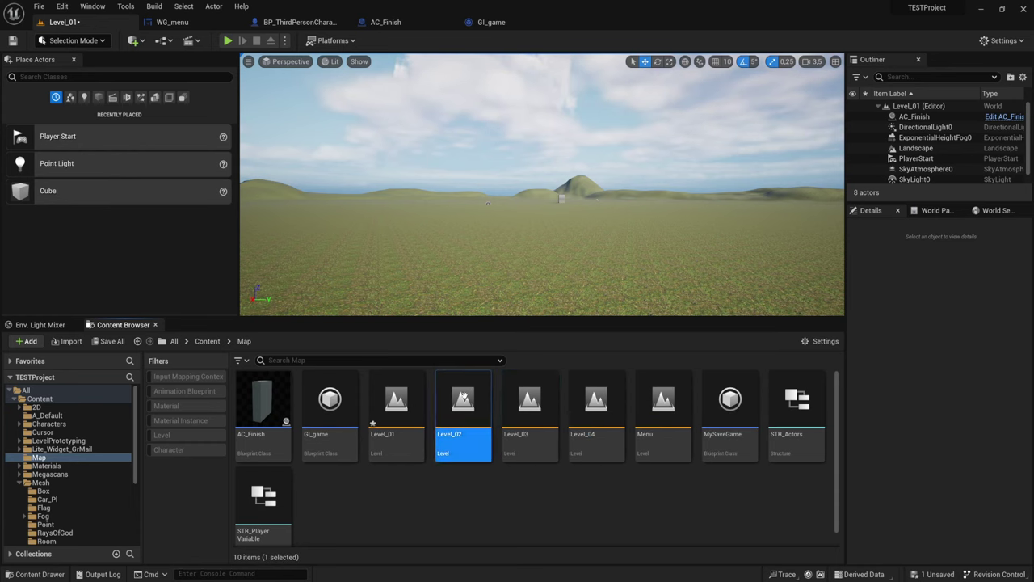
click(404, 394)
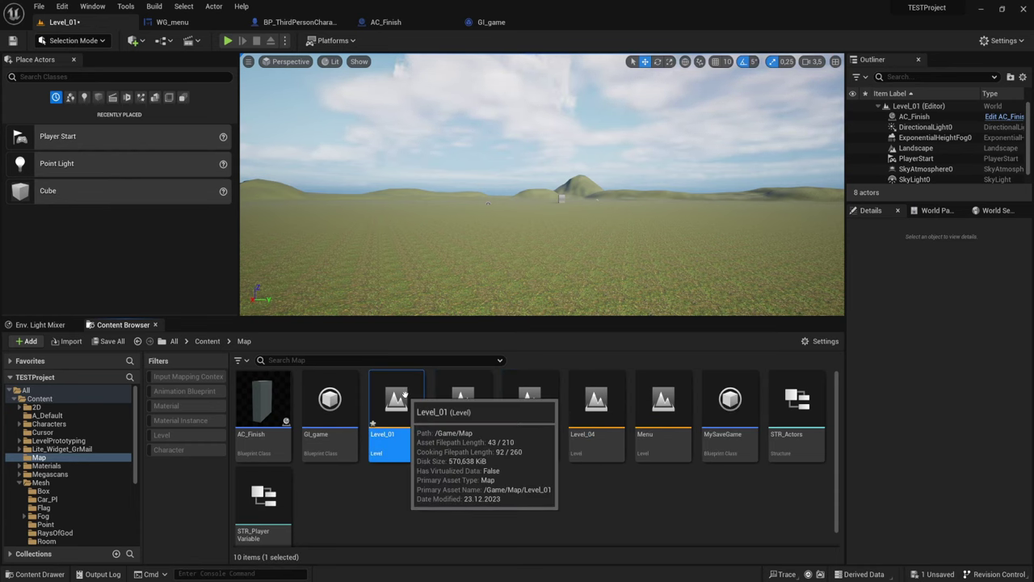
click(651, 459)
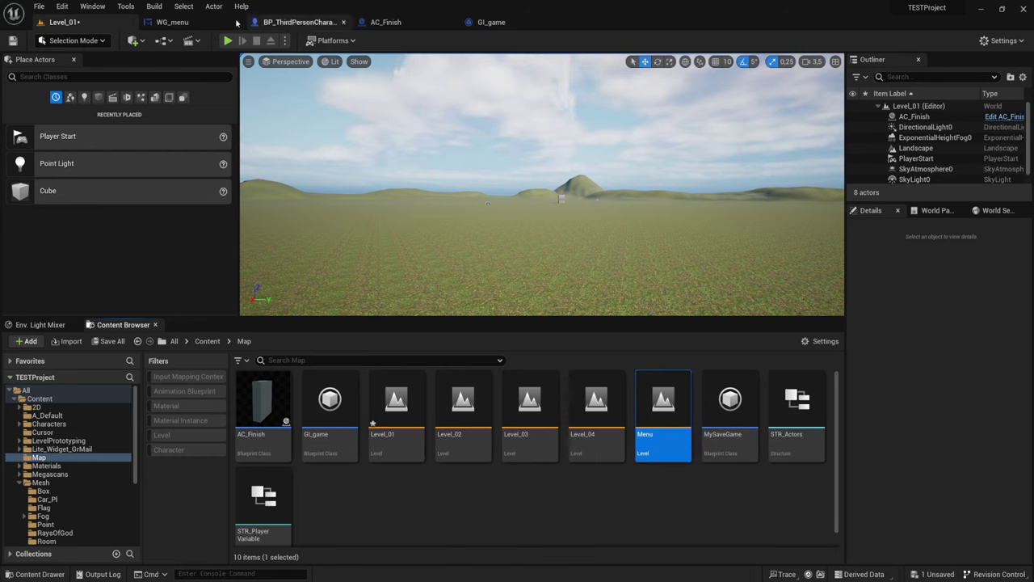
Check WG_menu, move the character blueprint's Save node slightly higher, and open GI_game's Save GAME graph
click(172, 22)
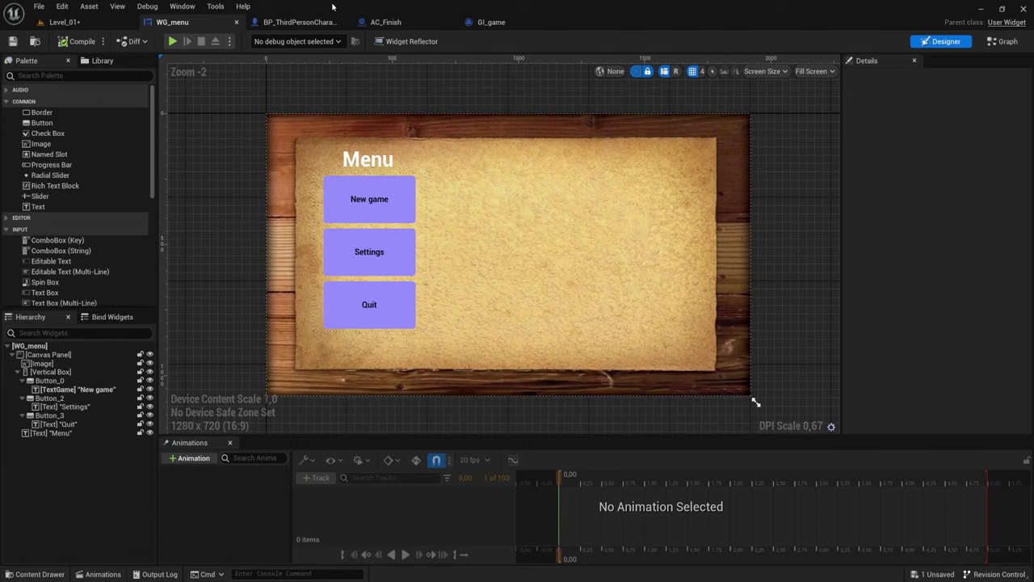
click(276, 22)
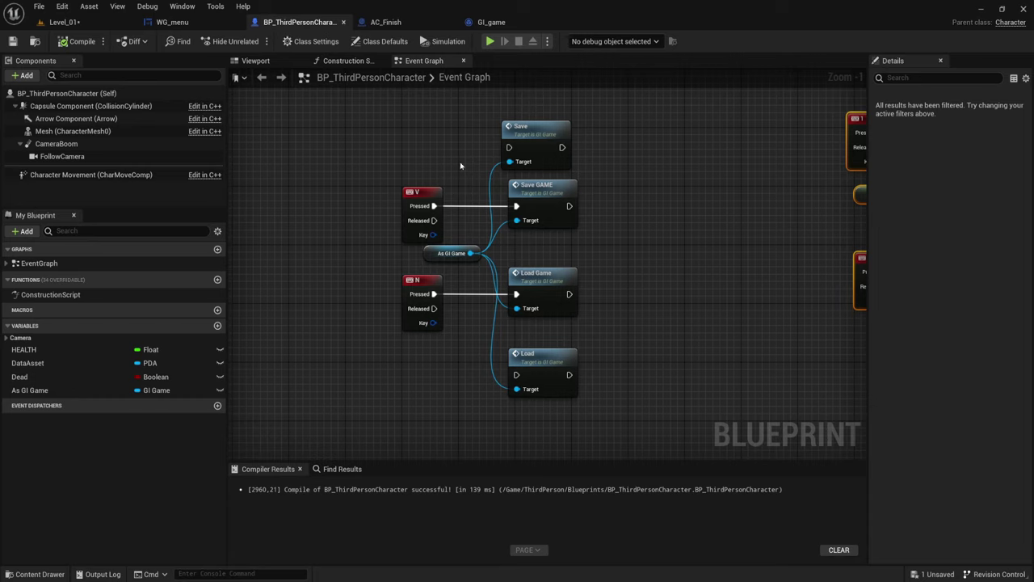
click(531, 139)
drag(531, 139, 537, 124)
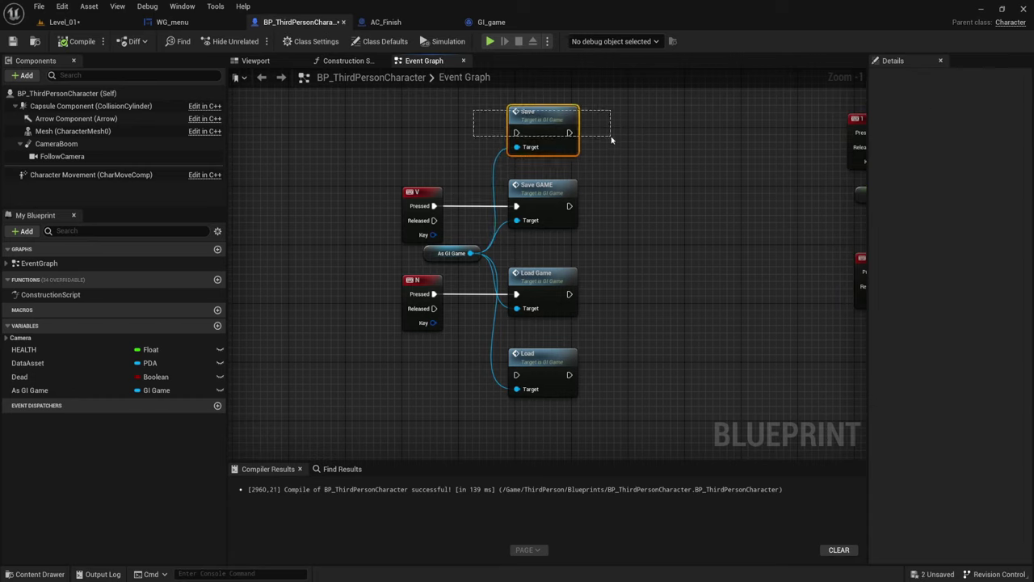
drag(467, 350, 584, 408)
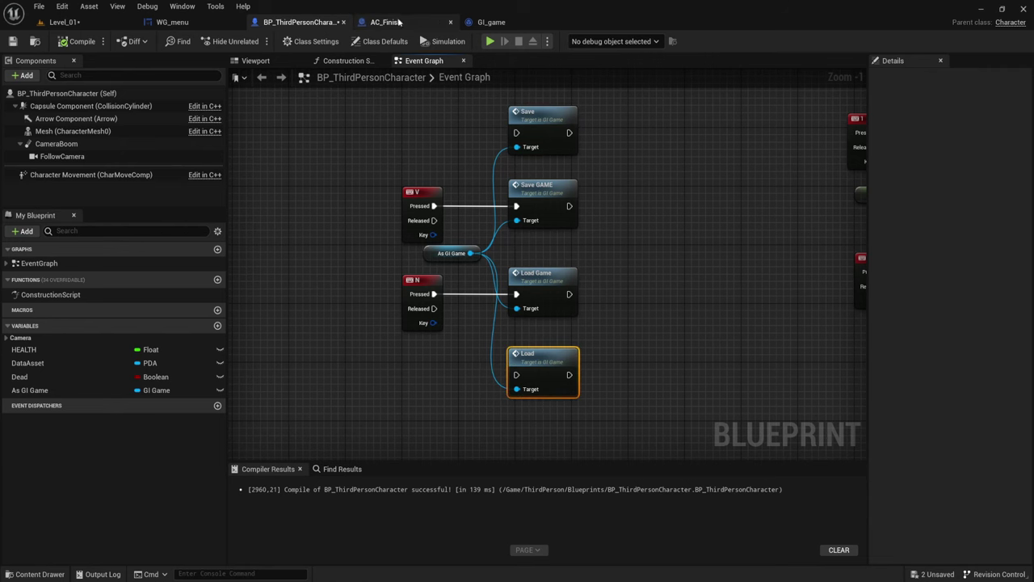
click(488, 23)
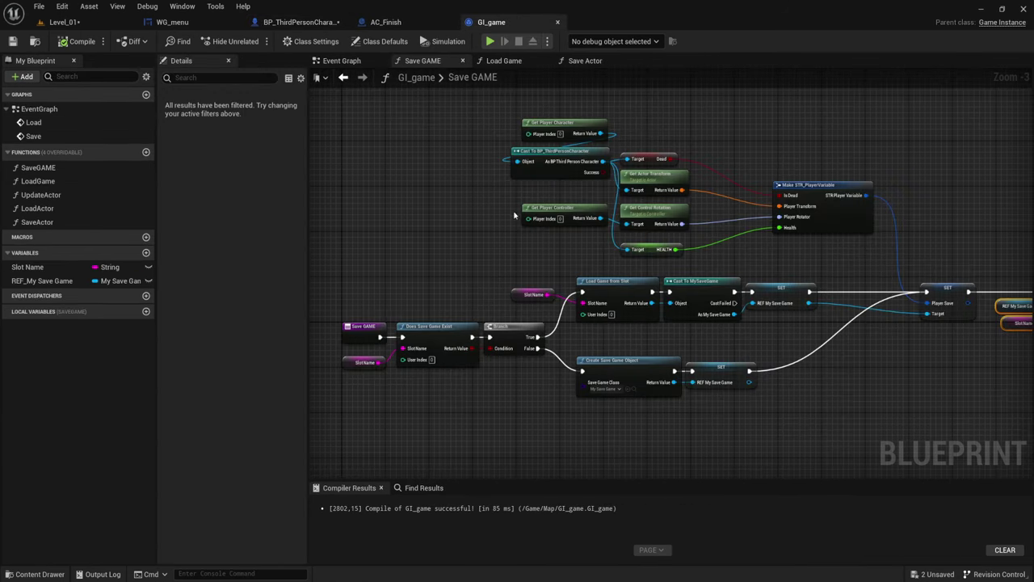
Review the Save GAME graph's entry, branch, SET and save-game reference nodes, then switch to Load Game
click(37, 208)
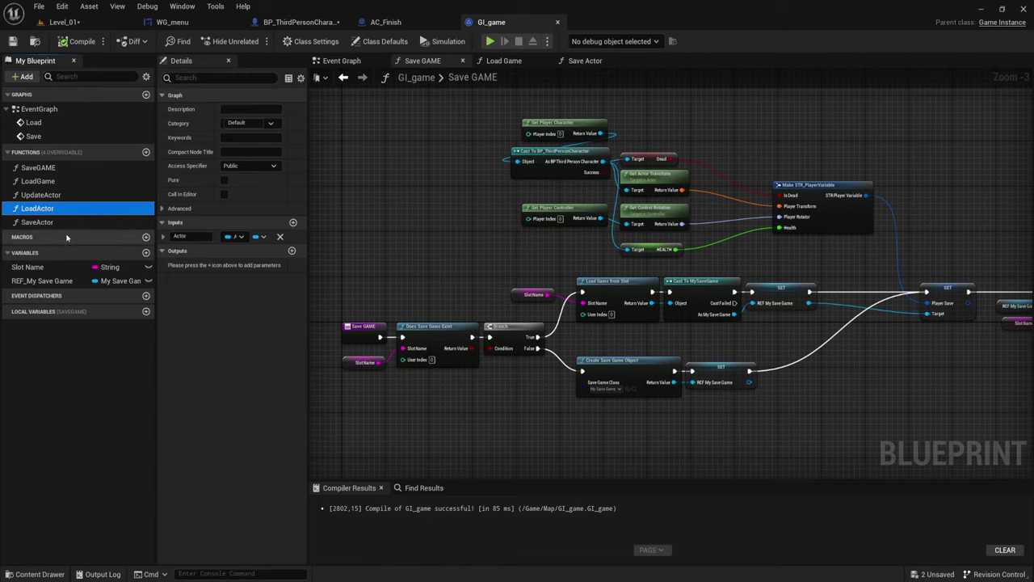
right_drag(475, 266, 733, 257)
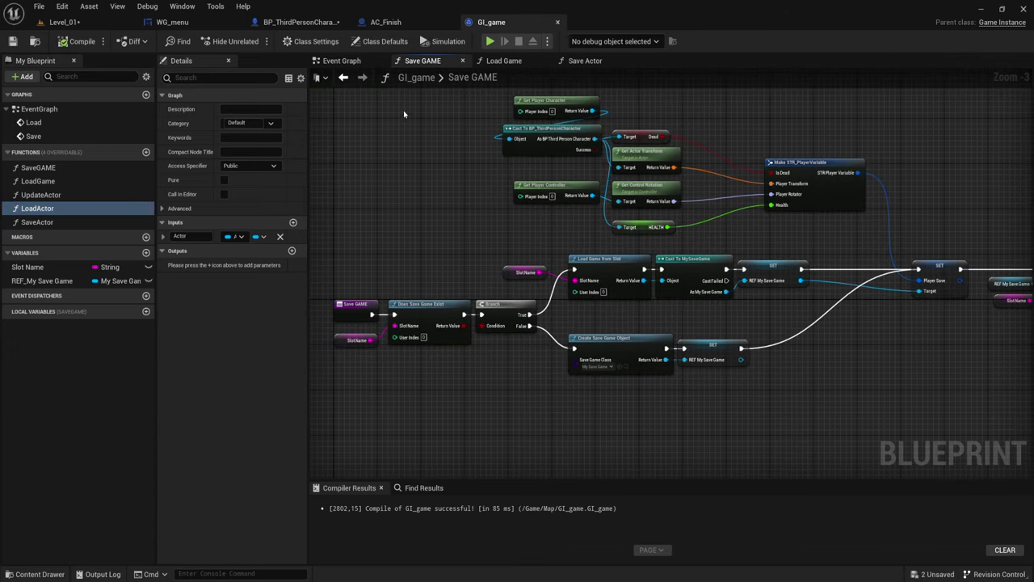
drag(404, 114, 864, 364)
right_drag(889, 375, 645, 365)
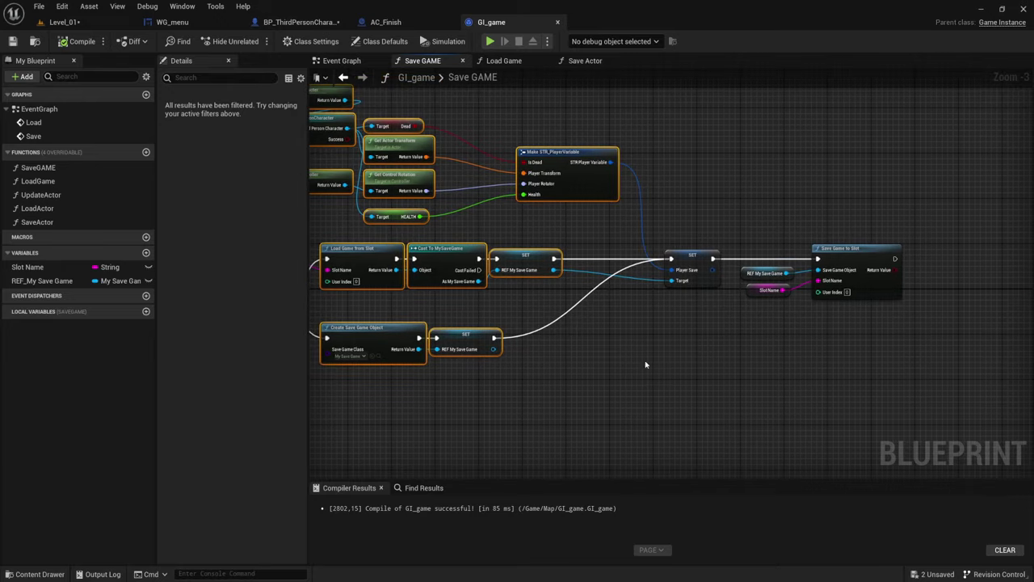
drag(645, 364, 878, 173)
right_drag(599, 334, 861, 337)
drag(344, 239, 800, 387)
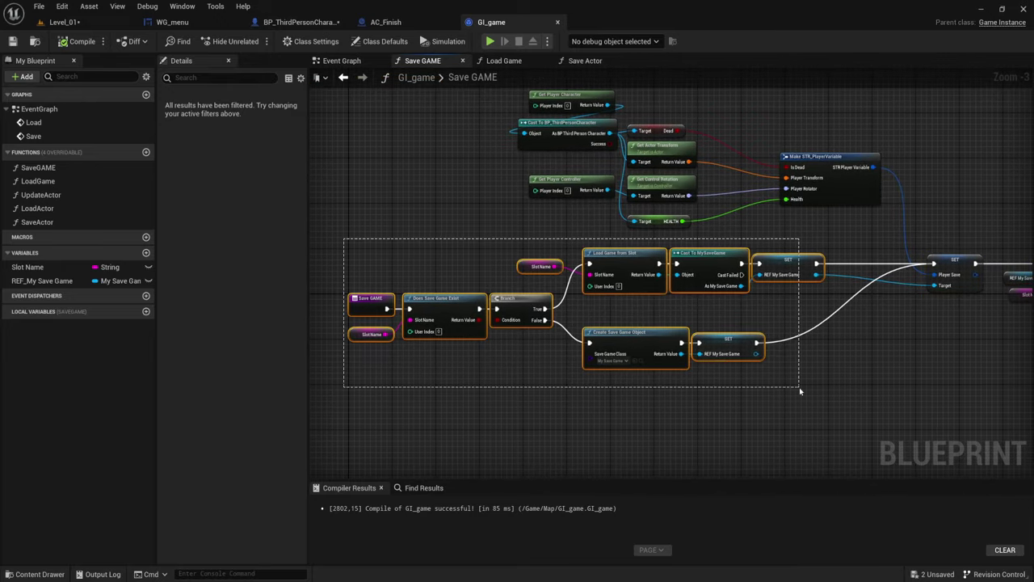
right_drag(863, 396, 798, 394)
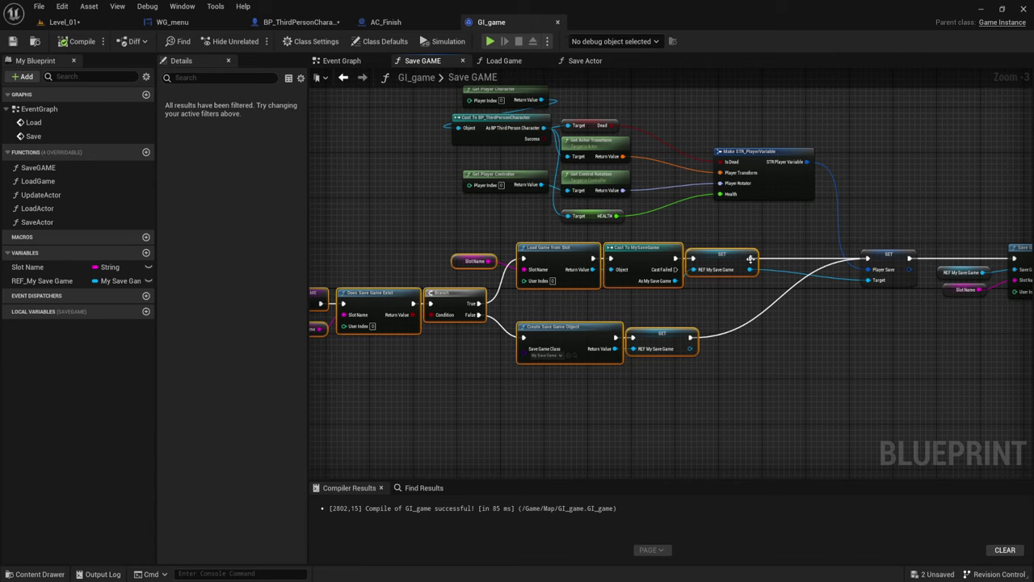
click(503, 60)
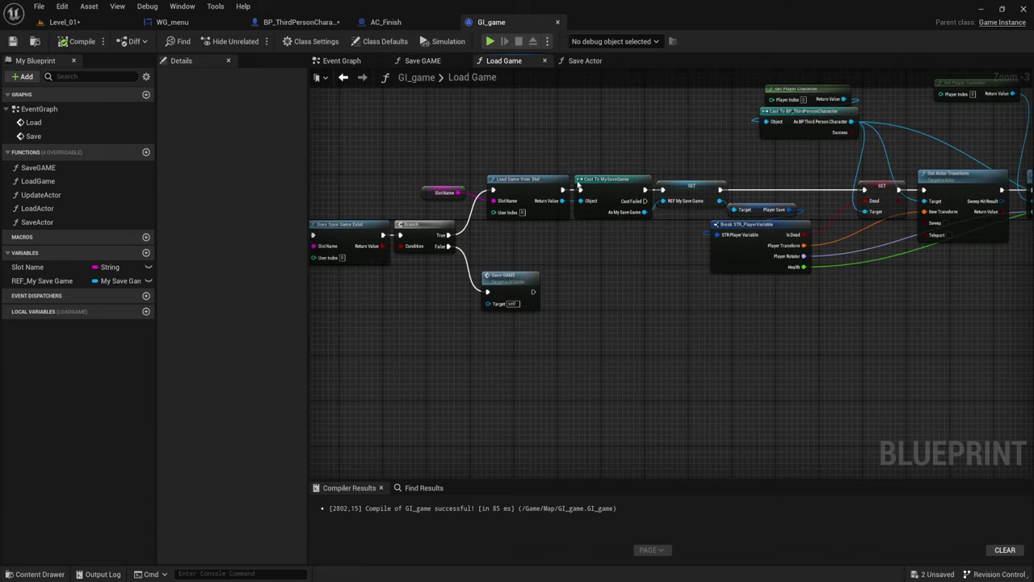
Close the Save Actor graph and nudge Load Game's Get Player Controller and Save GAME call nodes
click(626, 62)
right_drag(557, 115, 674, 170)
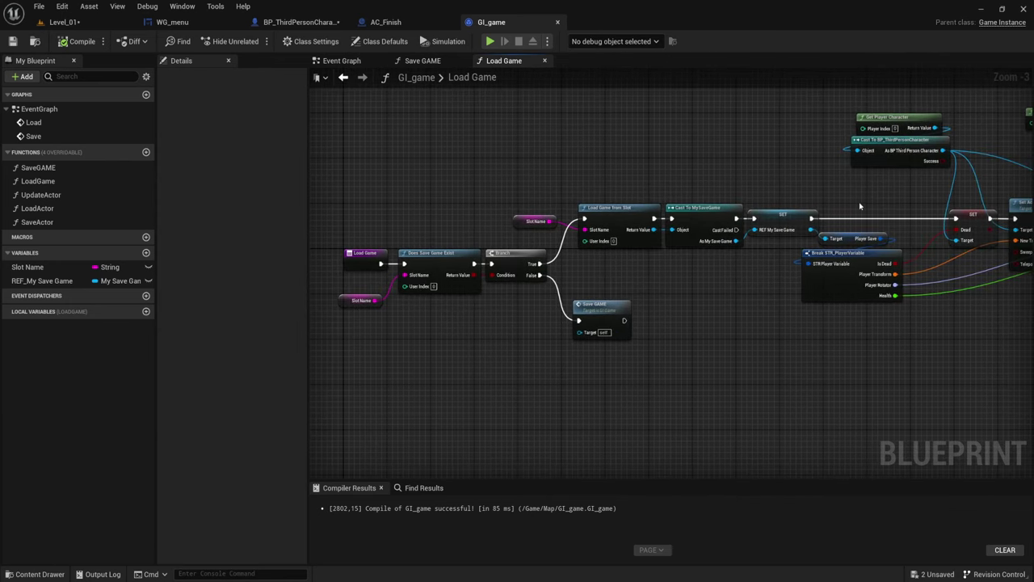
right_drag(861, 207, 532, 203)
right_drag(601, 165, 733, 207)
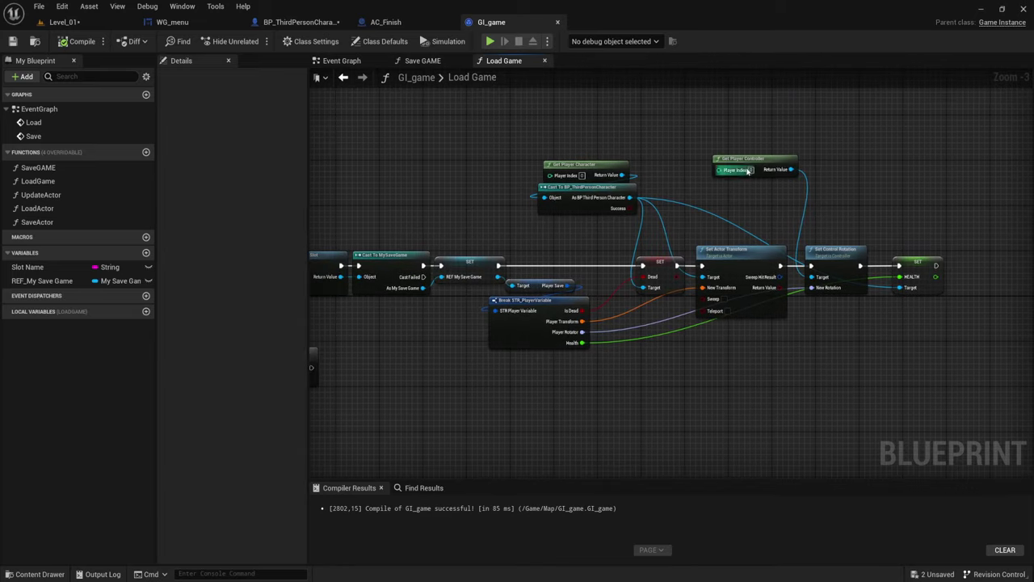
drag(756, 161, 761, 183)
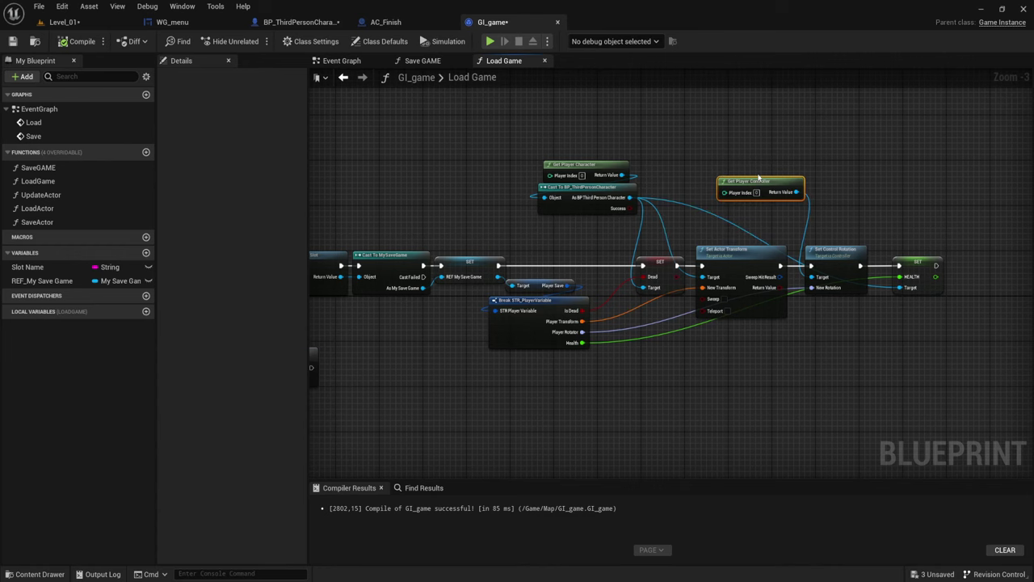
right_drag(564, 232, 722, 185)
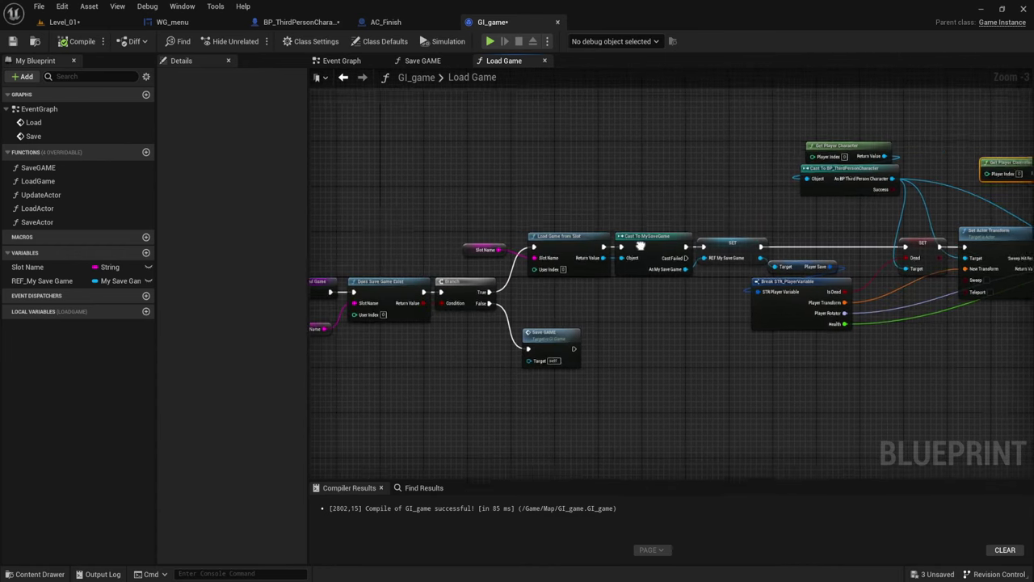
mouse_move(469, 242)
right_down()
mouse_move(629, 256)
mouse_move(527, 241)
right_up()
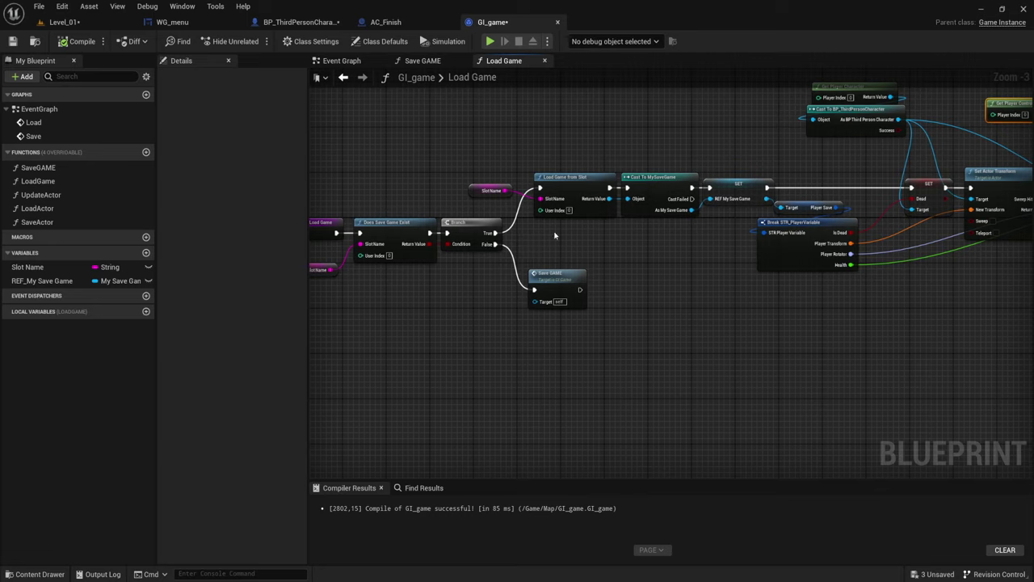
drag(551, 273, 557, 272)
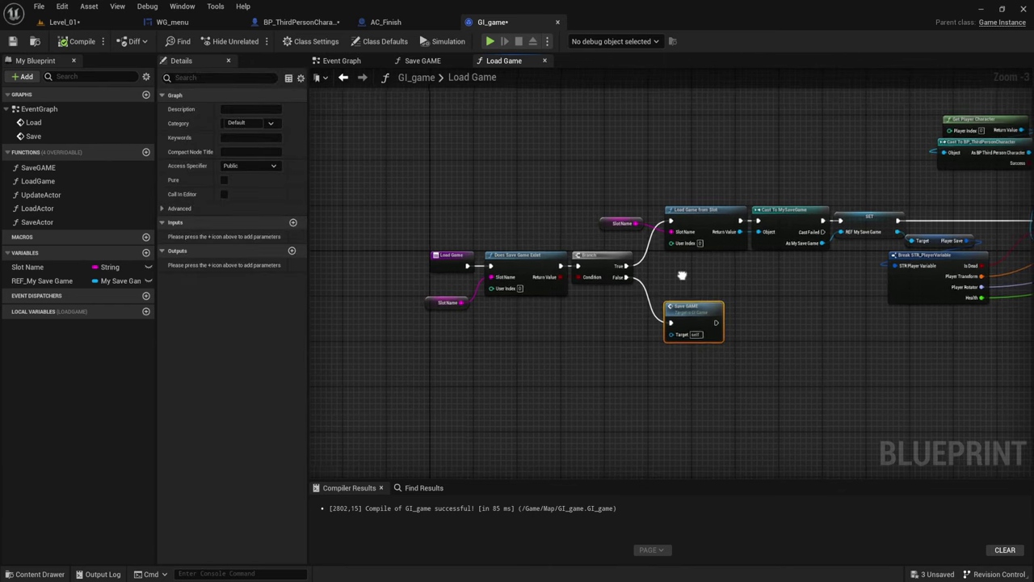
right_drag(556, 272, 552, 282)
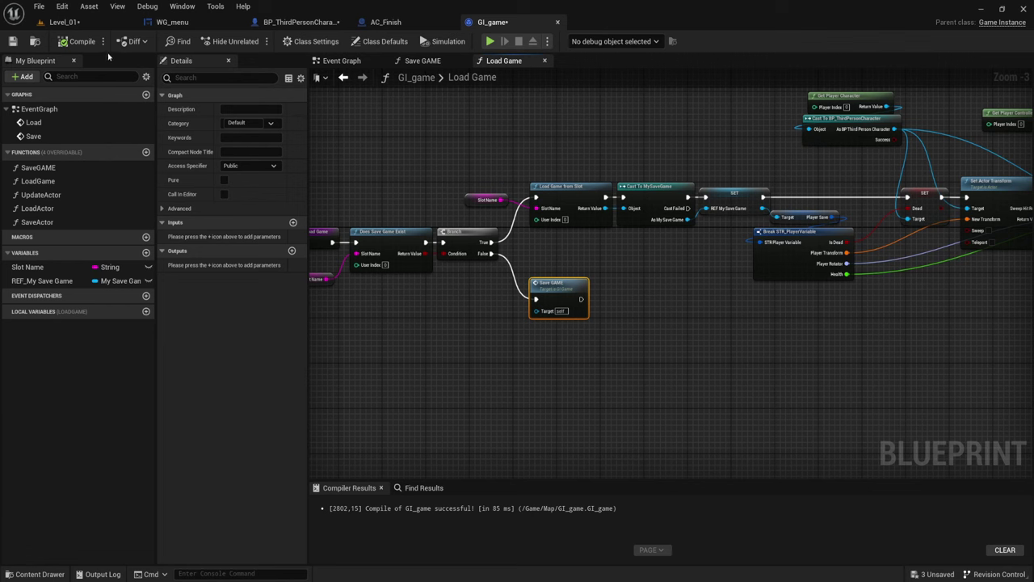
Compile and save GI_game, reopen it, compile again, and return to the Level_01 editor
key(F7)
key(ctrl+s)
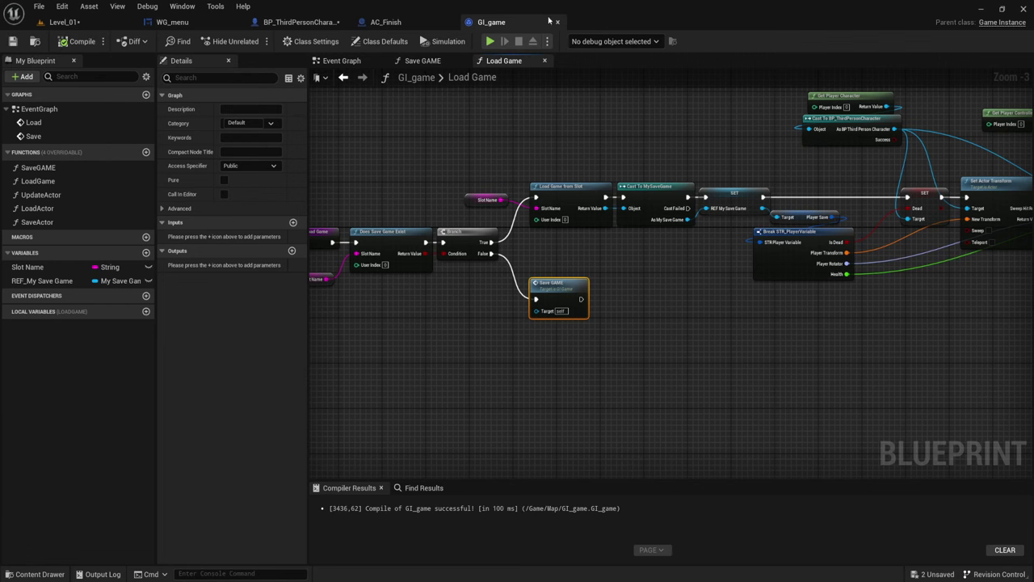
click(558, 22)
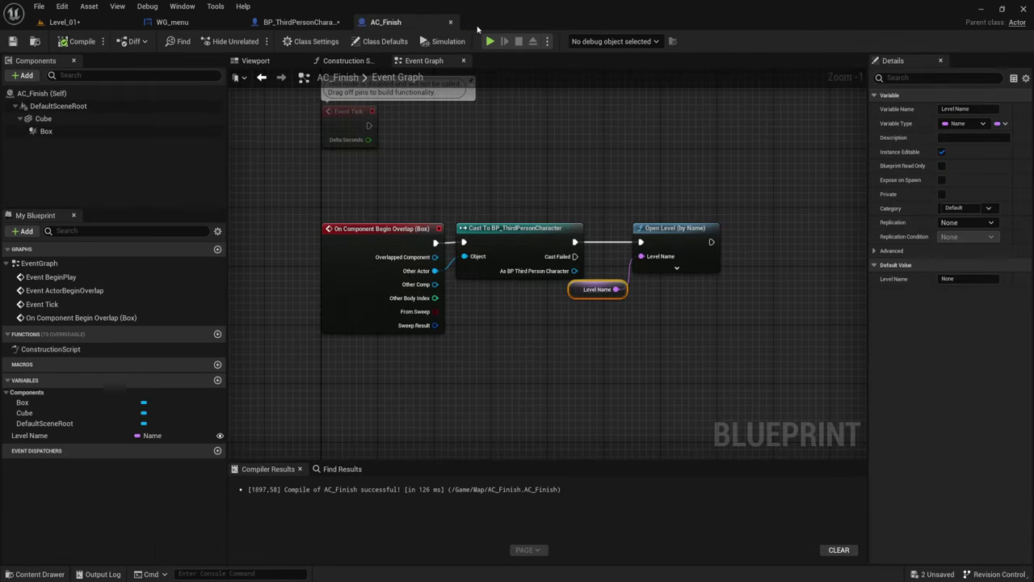
click(121, 25)
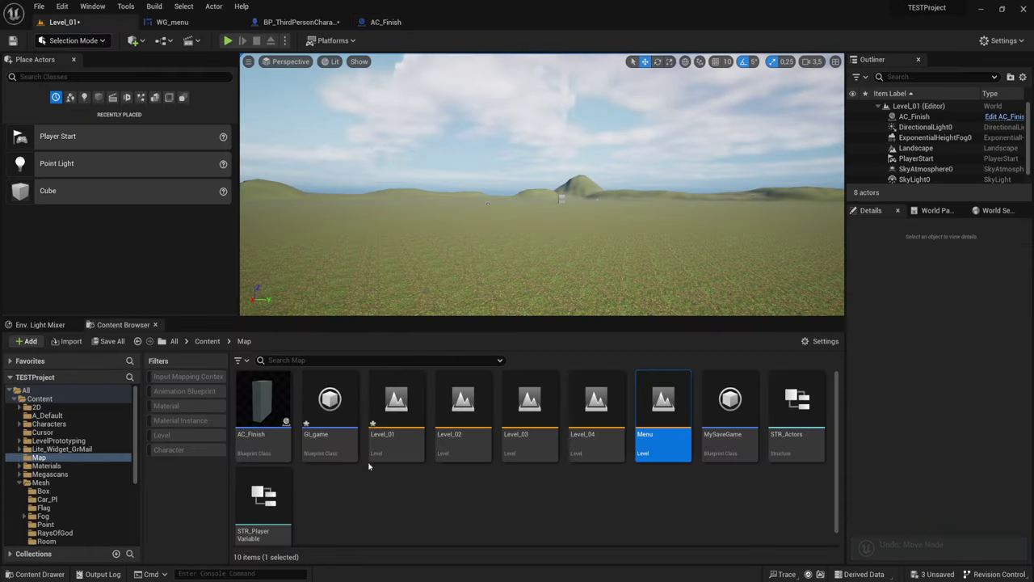
double_click(329, 404)
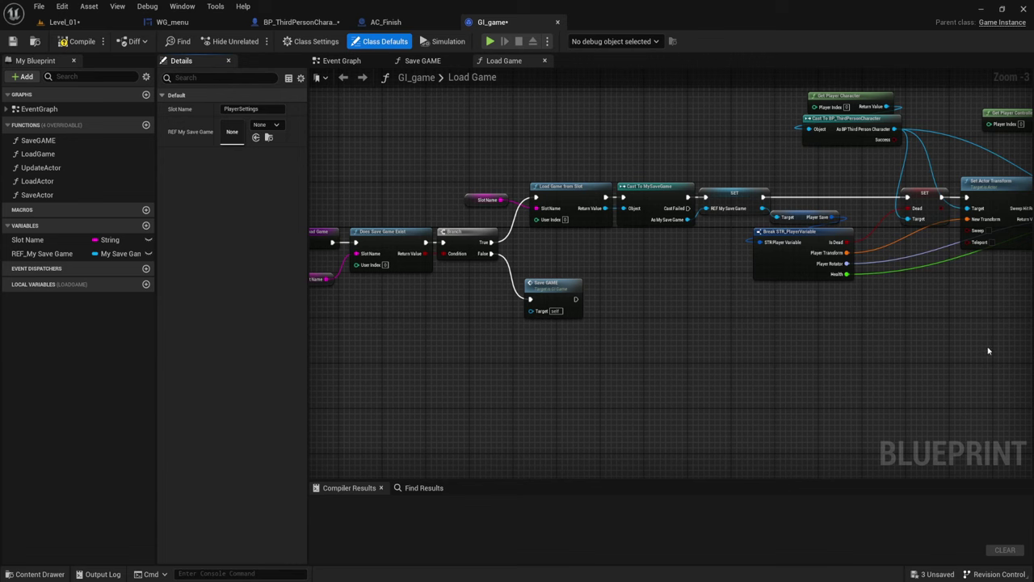
mouse_move(988, 350)
right_down()
mouse_move(714, 361)
mouse_move(819, 314)
right_up()
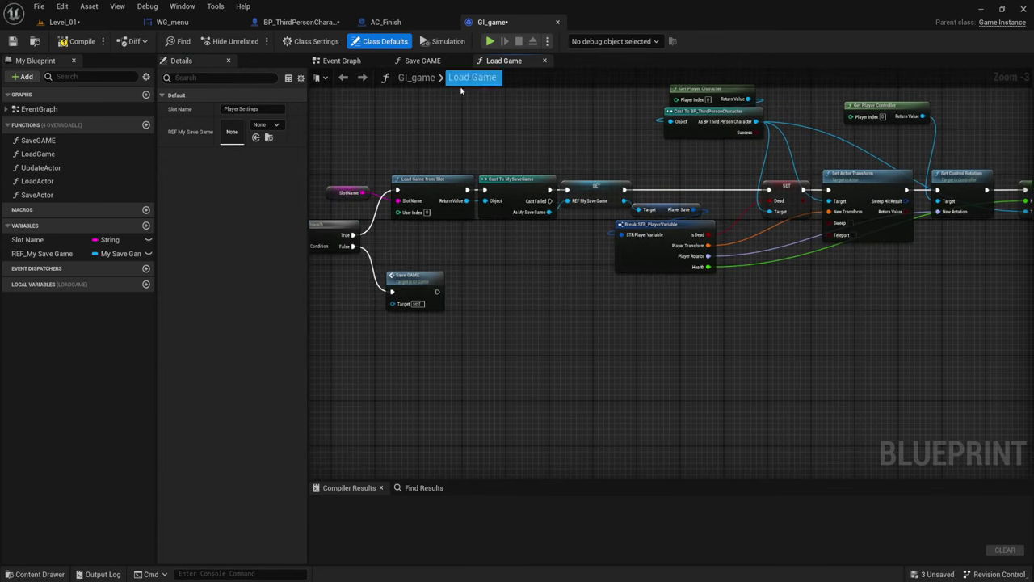
click(78, 42)
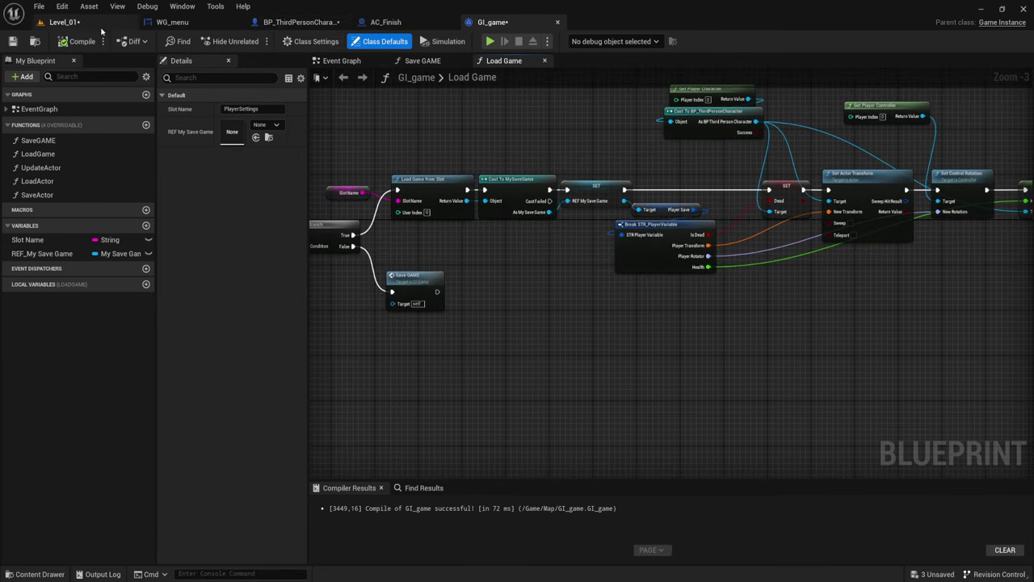
click(63, 22)
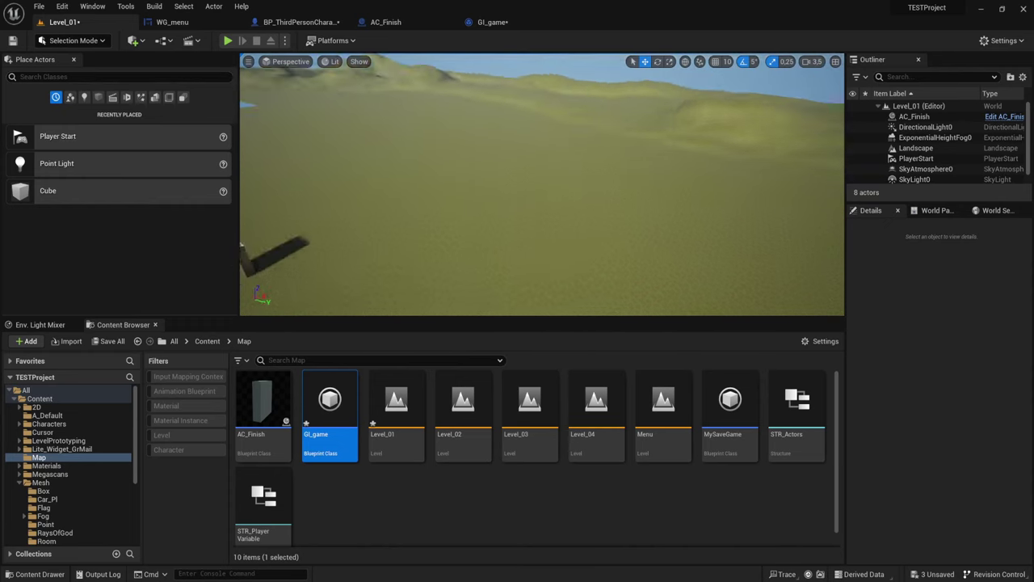
Select PlayerStart in Level_01, then select the AC_Finish cube and frame the view on it
right_drag(541, 186, 541, 226)
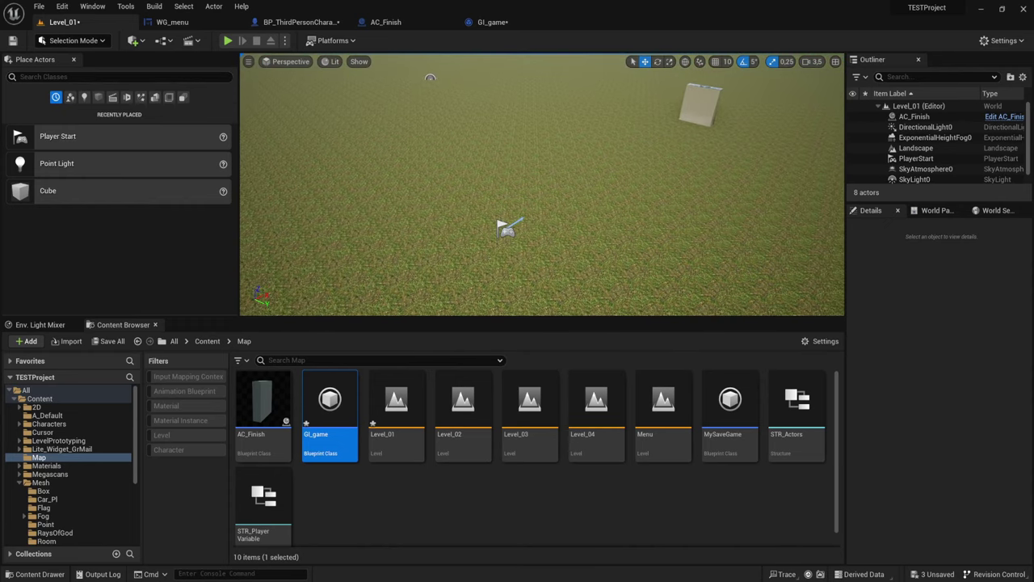
click(501, 228)
click(506, 234)
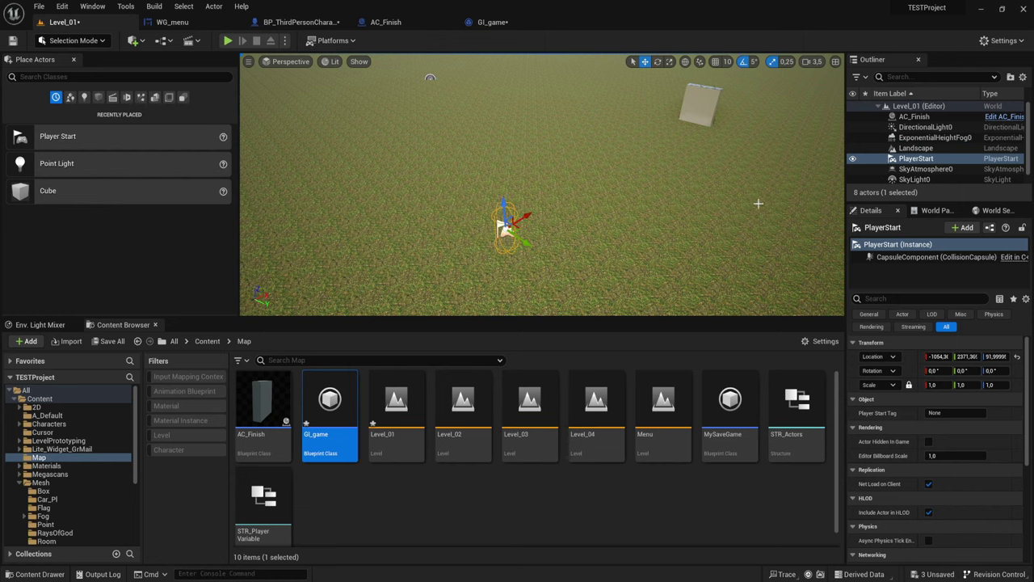
click(701, 112)
key(f)
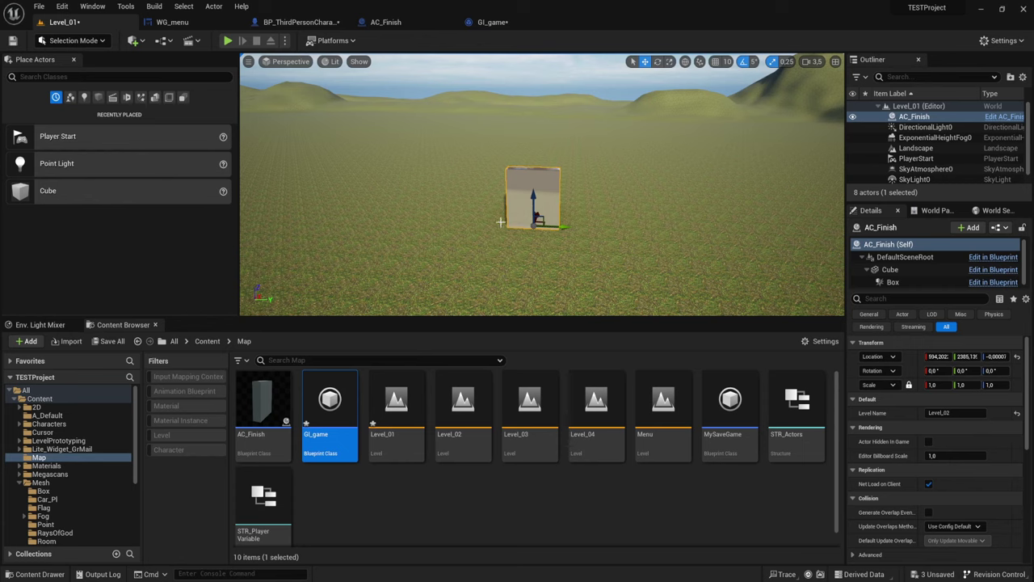
Review AC_Finish's overlap event, cast, Level Name and Open Level nodes, then return to Level_01
click(396, 23)
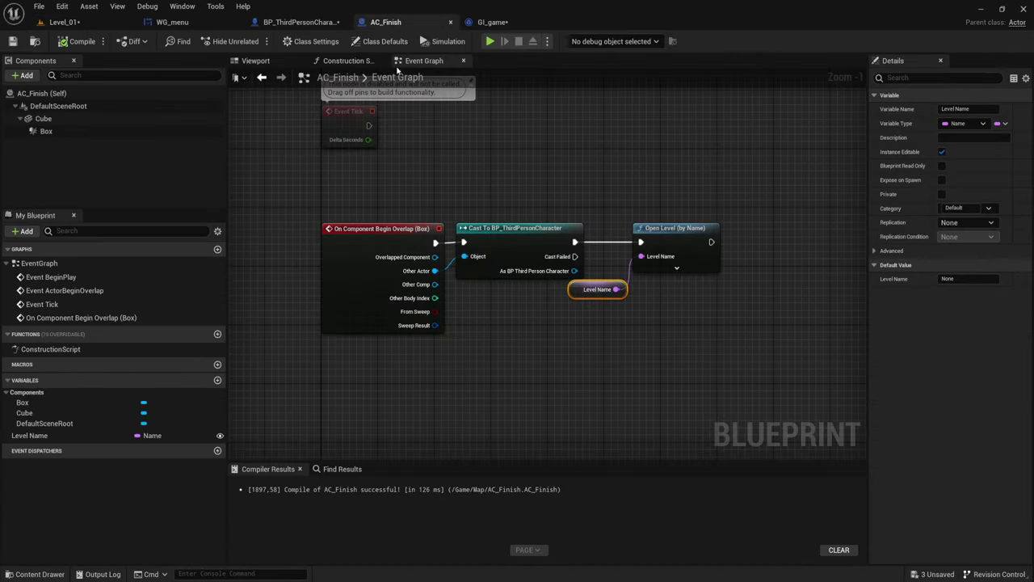
drag(497, 165, 484, 380)
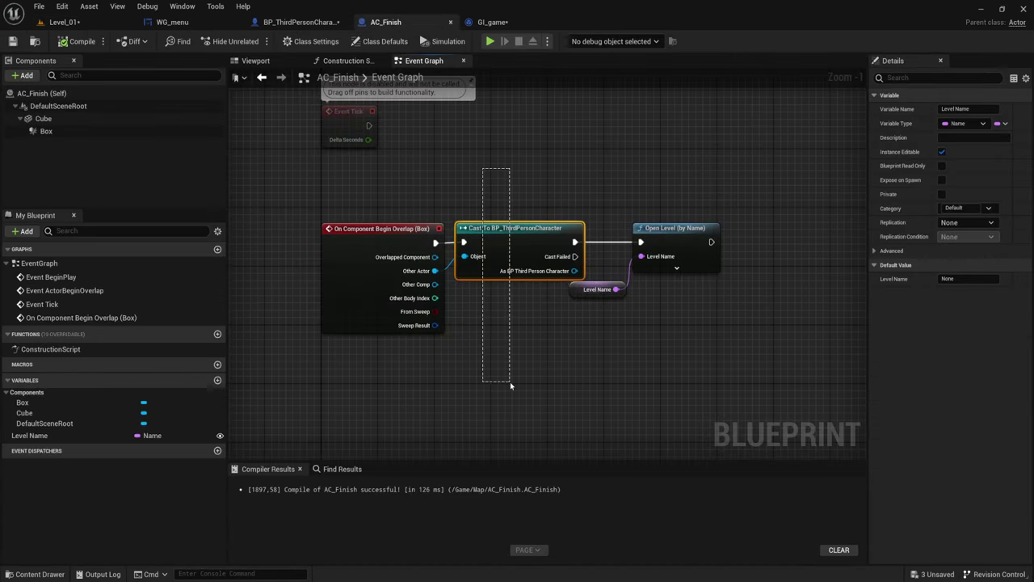
drag(393, 193, 542, 231)
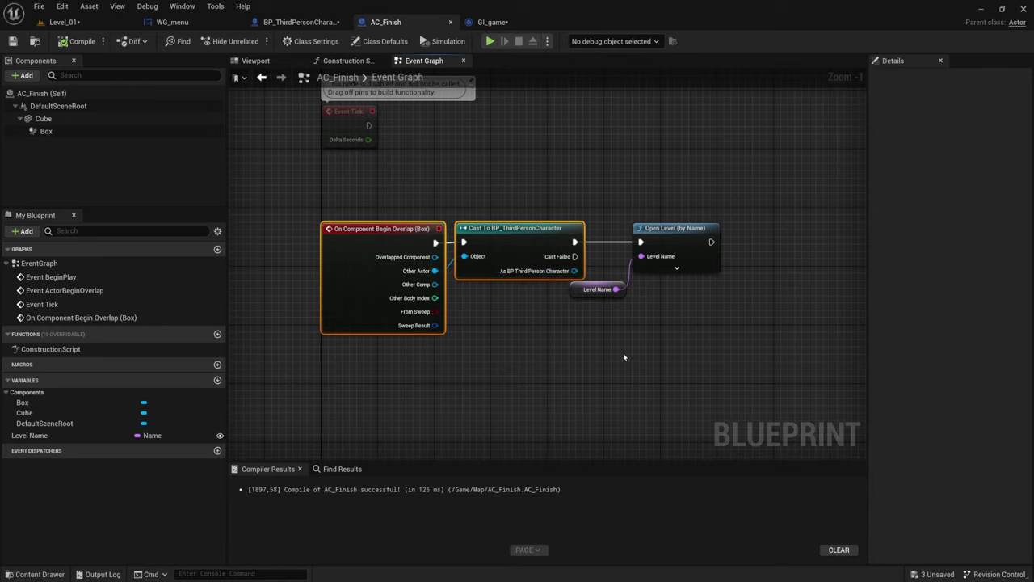
drag(598, 320, 673, 227)
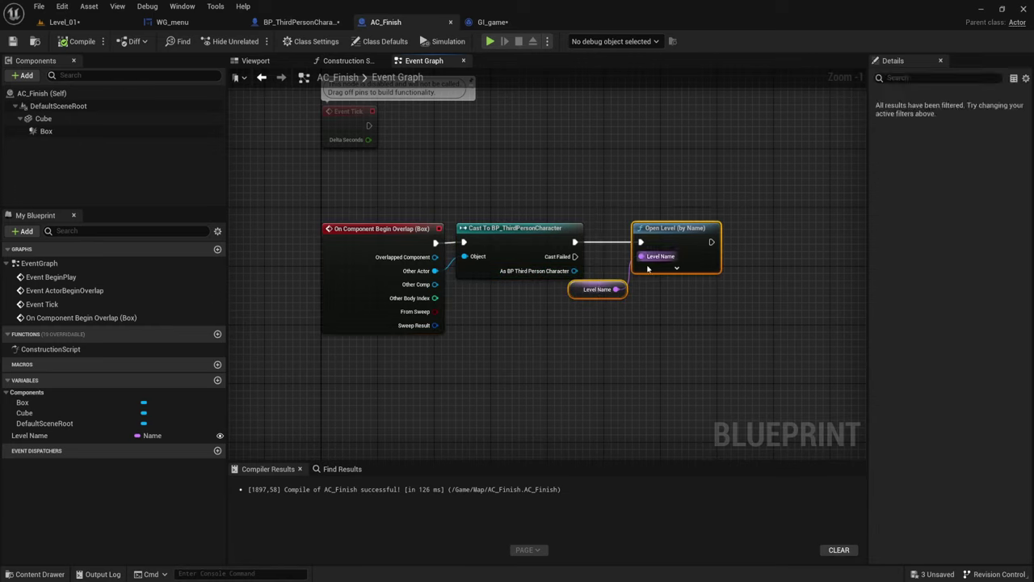
click(600, 318)
click(603, 294)
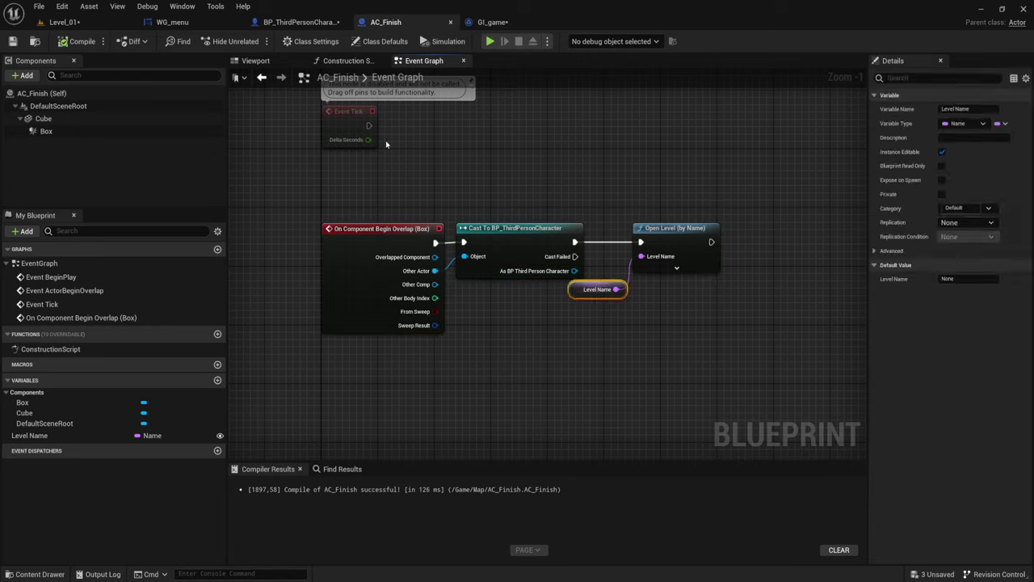
click(94, 26)
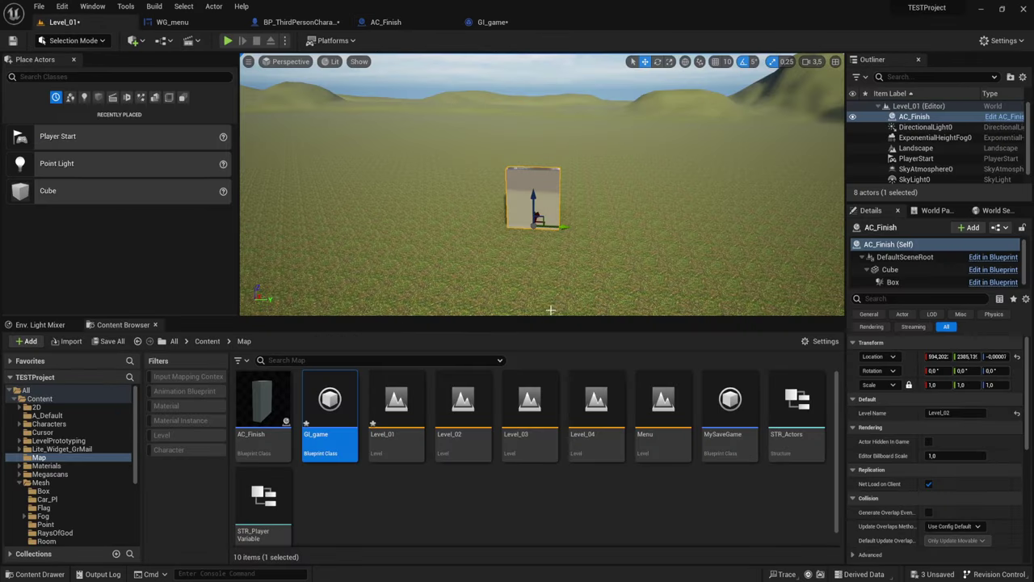
click(552, 250)
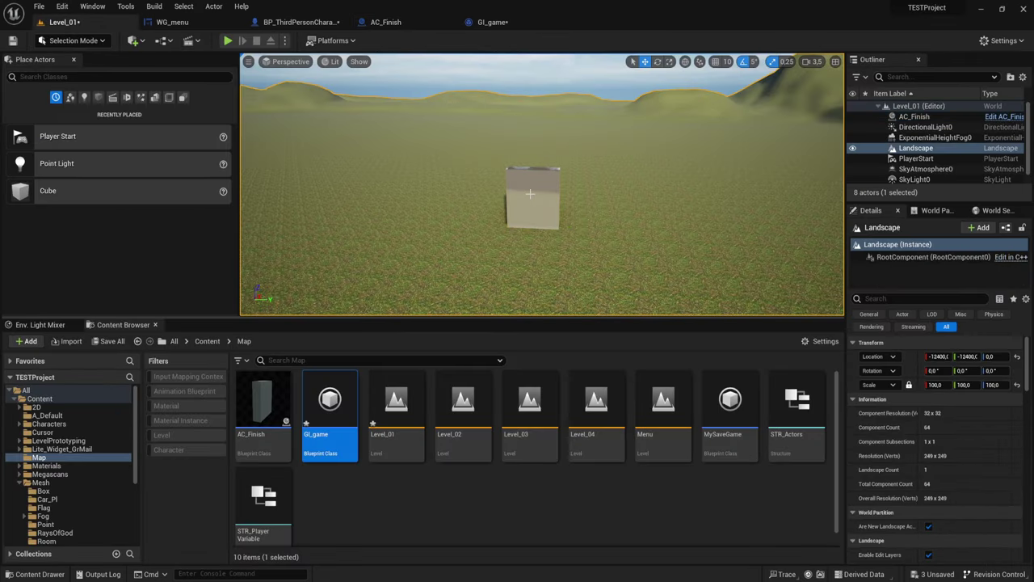
click(530, 194)
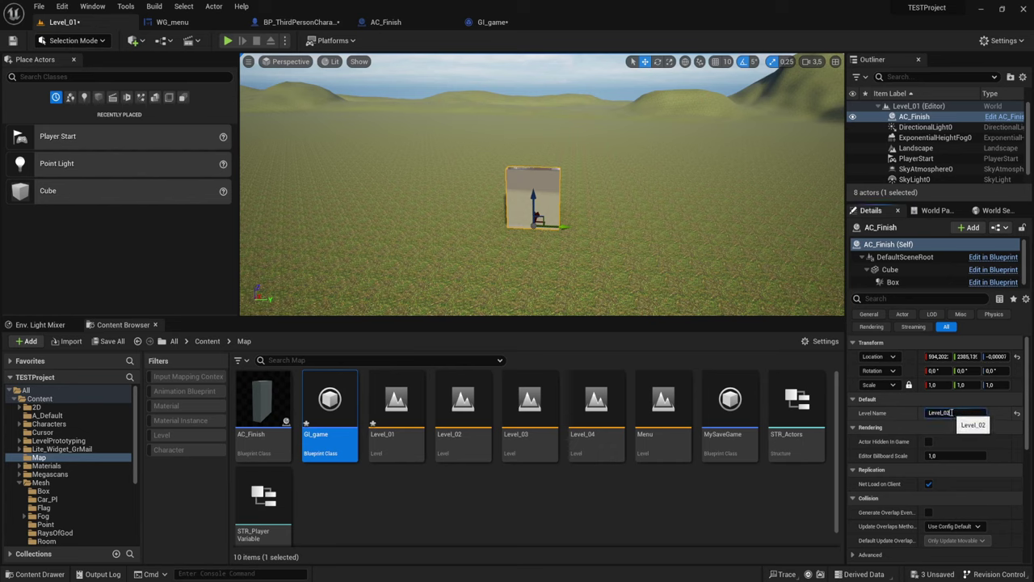
click(951, 413)
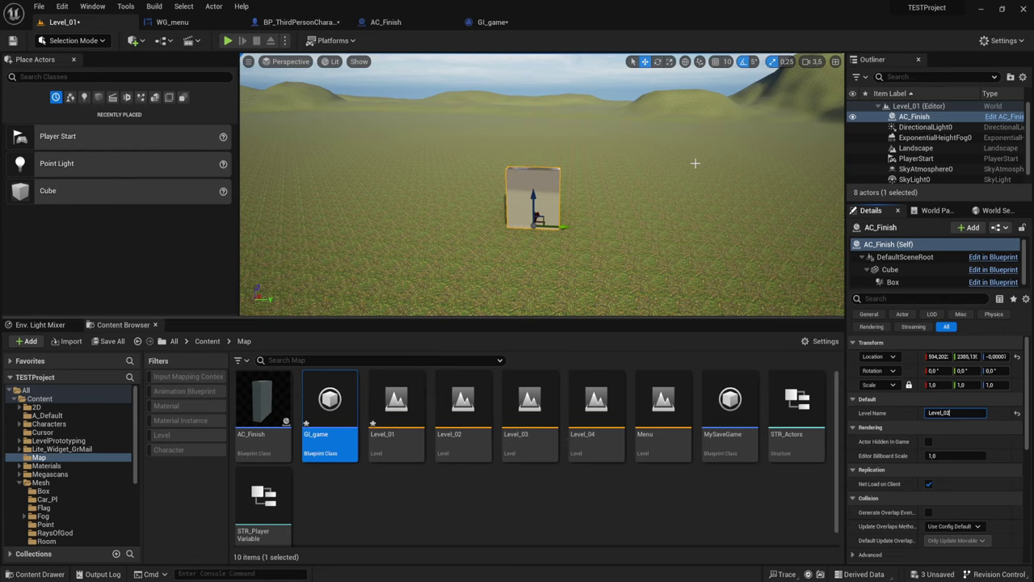
right_drag(671, 135, 307, 207)
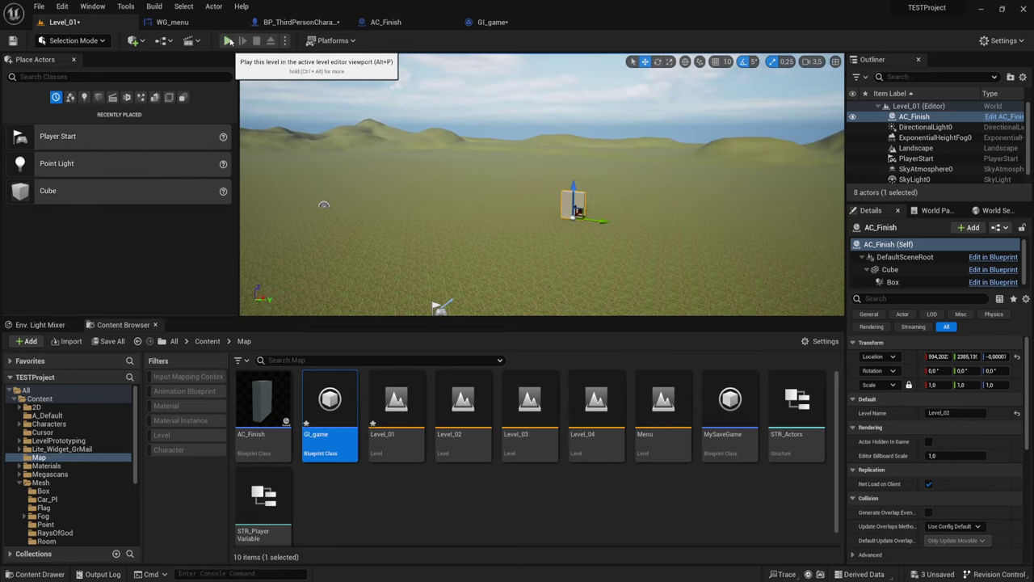
Open Level_01's Level Blueprint and select its Cast To GI_game and Load Game nodes
click(165, 40)
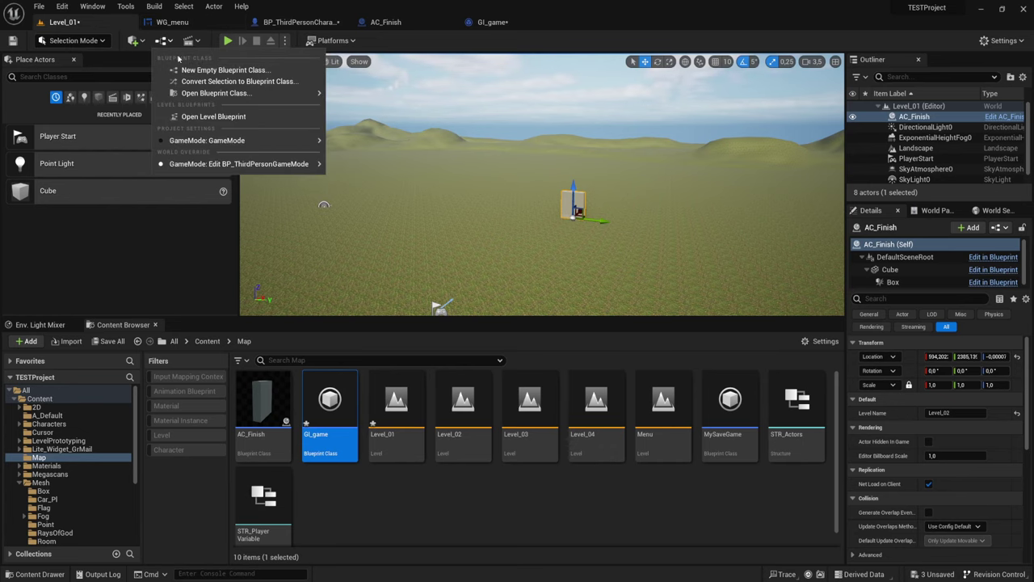
click(215, 118)
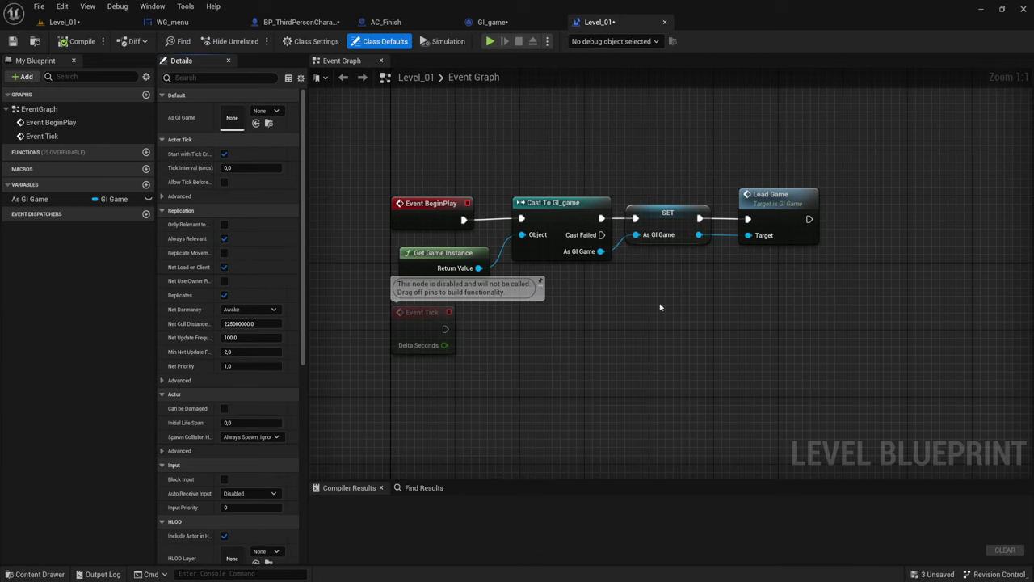
drag(471, 138, 765, 260)
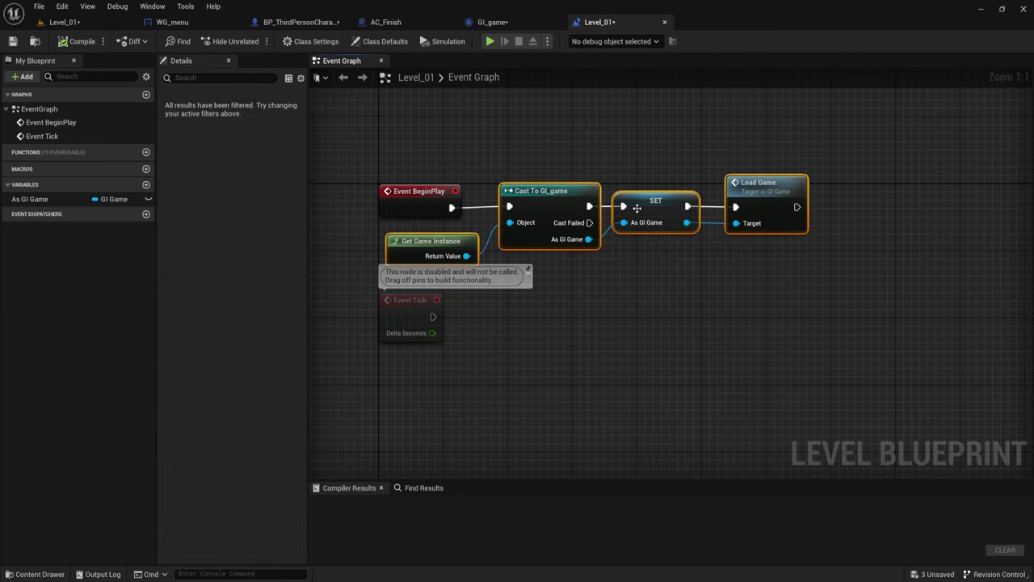
right_drag(714, 262, 704, 280)
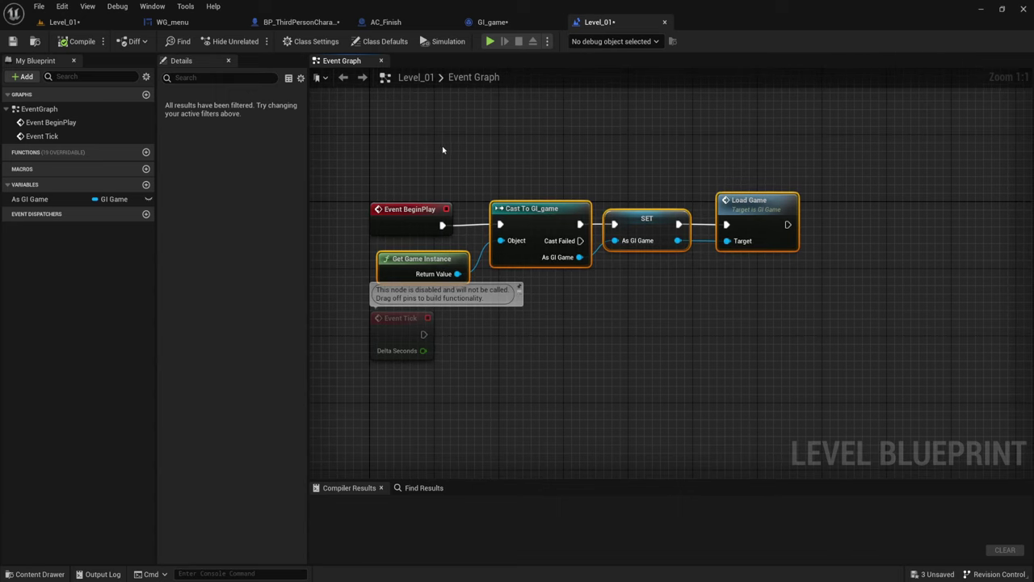
mouse_move(443, 150)
mouse_down()
mouse_move(501, 100)
mouse_move(553, 321)
mouse_up()
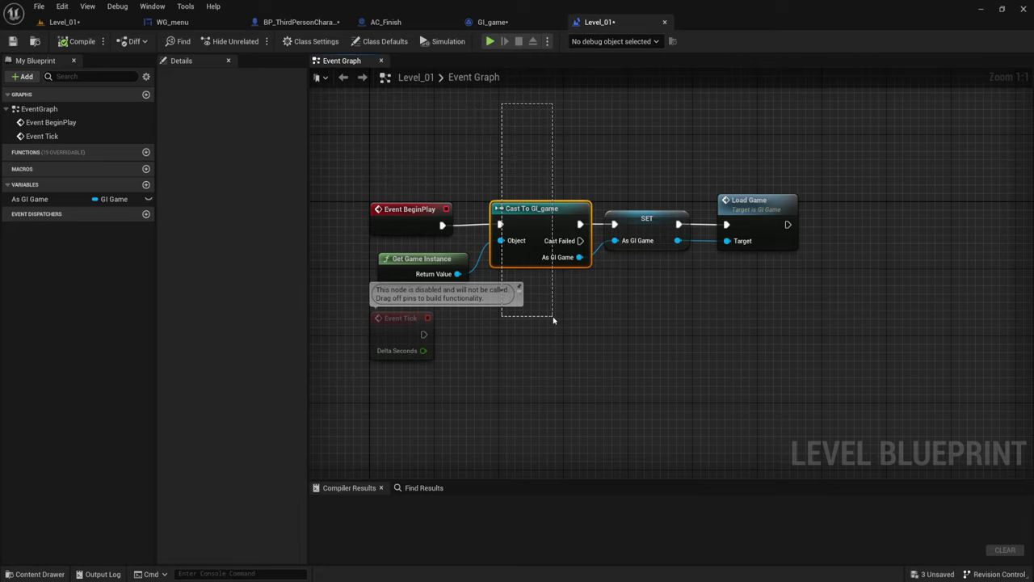
drag(554, 321, 555, 322)
drag(750, 307, 780, 176)
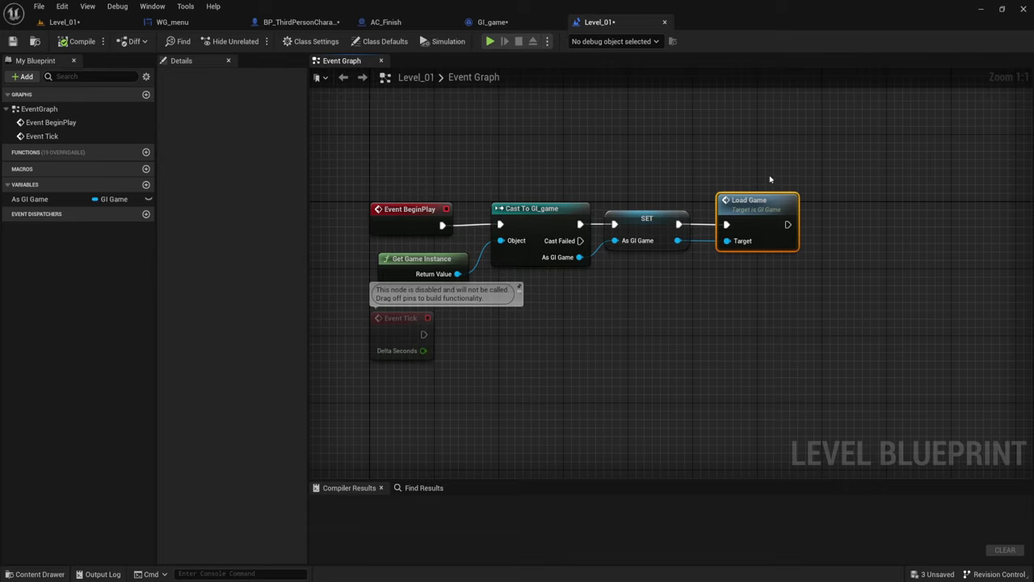
drag(763, 131, 747, 311)
drag(736, 111, 777, 315)
In Load Game, move the Branch node left and select the Does Save Game Exist and Save GAME nodes
click(493, 22)
right_drag(484, 236, 530, 218)
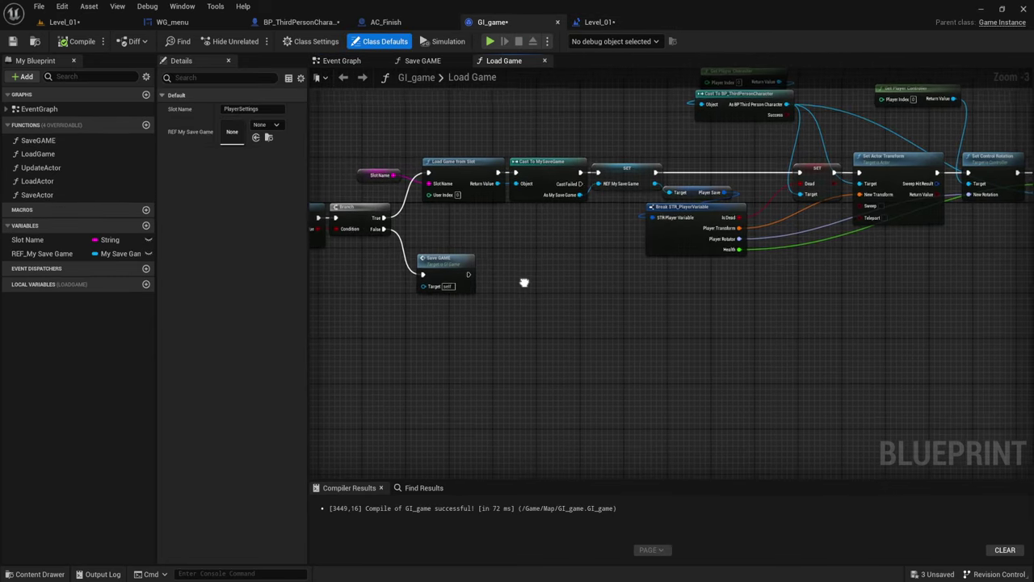
mouse_move(407, 227)
mouse_down()
mouse_move(369, 233)
mouse_move(408, 227)
mouse_up()
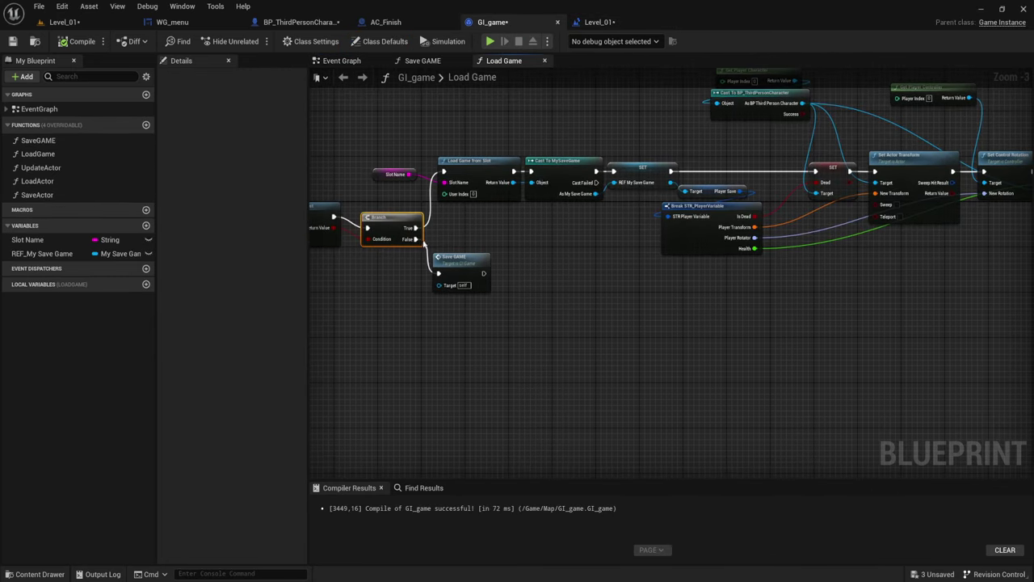
mouse_move(376, 260)
right_down()
mouse_move(414, 275)
mouse_move(519, 252)
right_up()
scroll(414, 274, up, 3)
drag(415, 284, 541, 150)
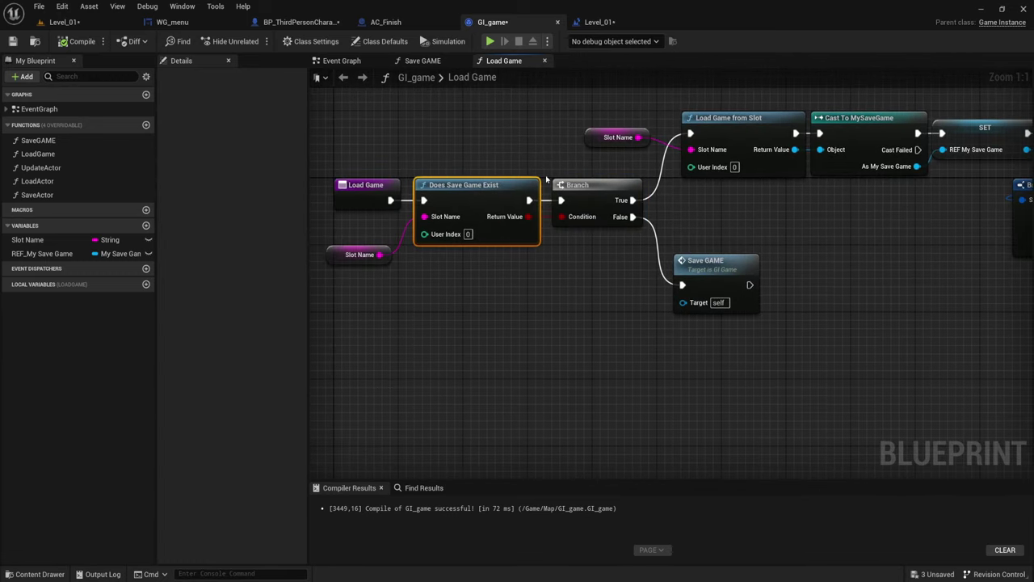
drag(588, 334, 825, 259)
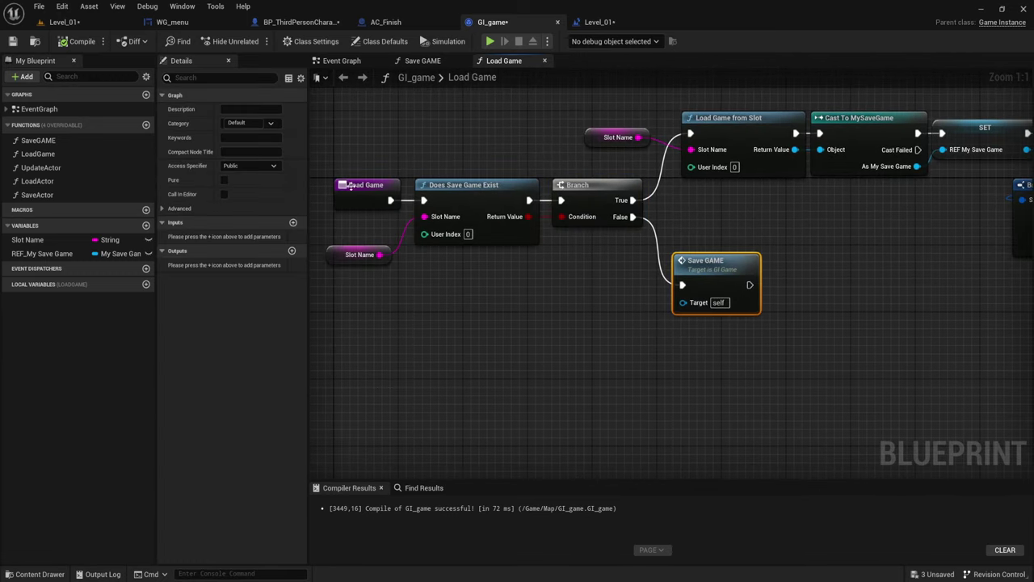
In Save GAME, inspect the Branch, Create Save Game Object, SET, struct and Save Game to Slot nodes
click(422, 61)
right_drag(633, 308, 678, 218)
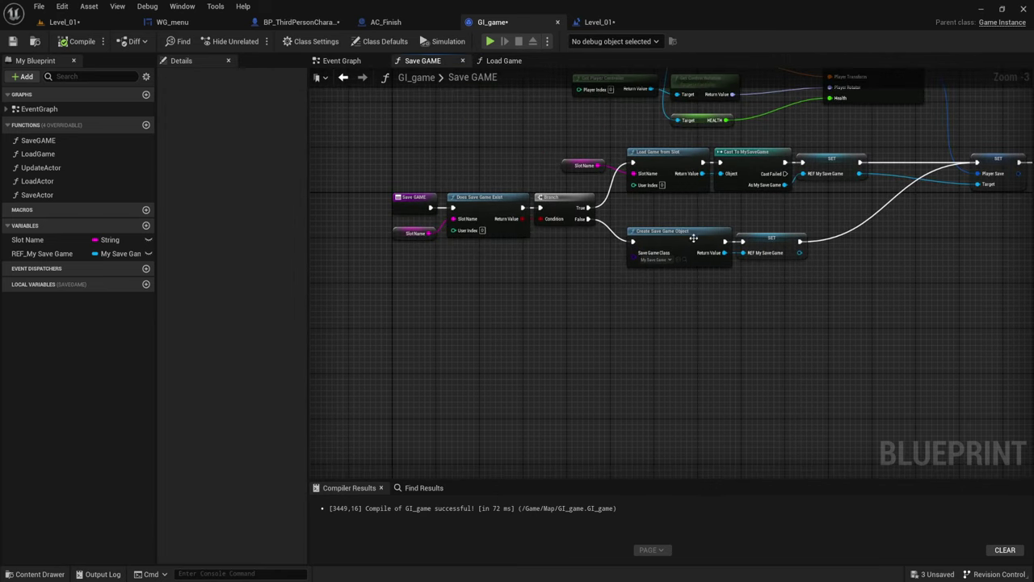
scroll(517, 291, up, 3)
drag(416, 298, 879, 210)
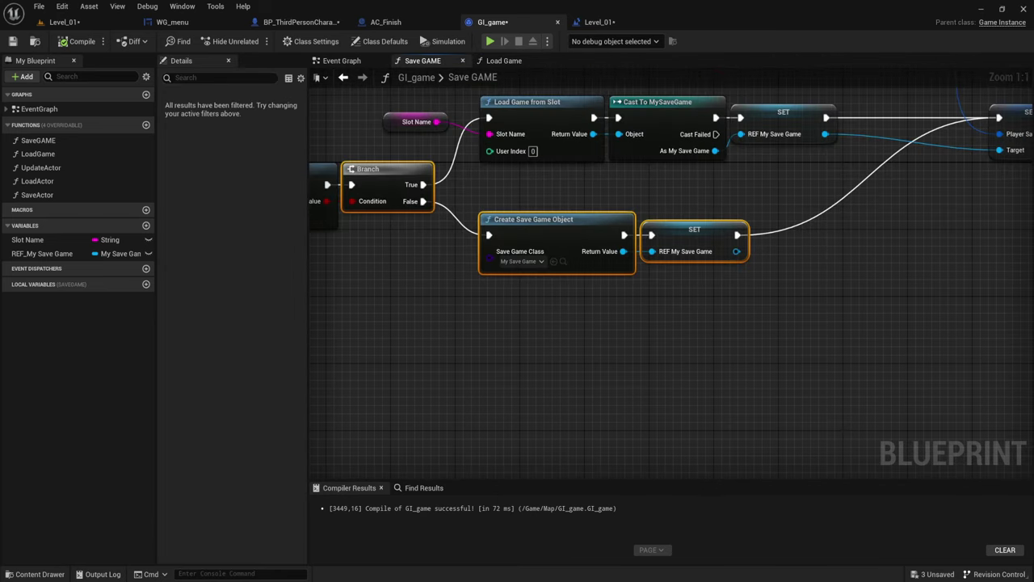
mouse_move(879, 211)
right_down()
mouse_move(506, 314)
mouse_move(521, 307)
right_up()
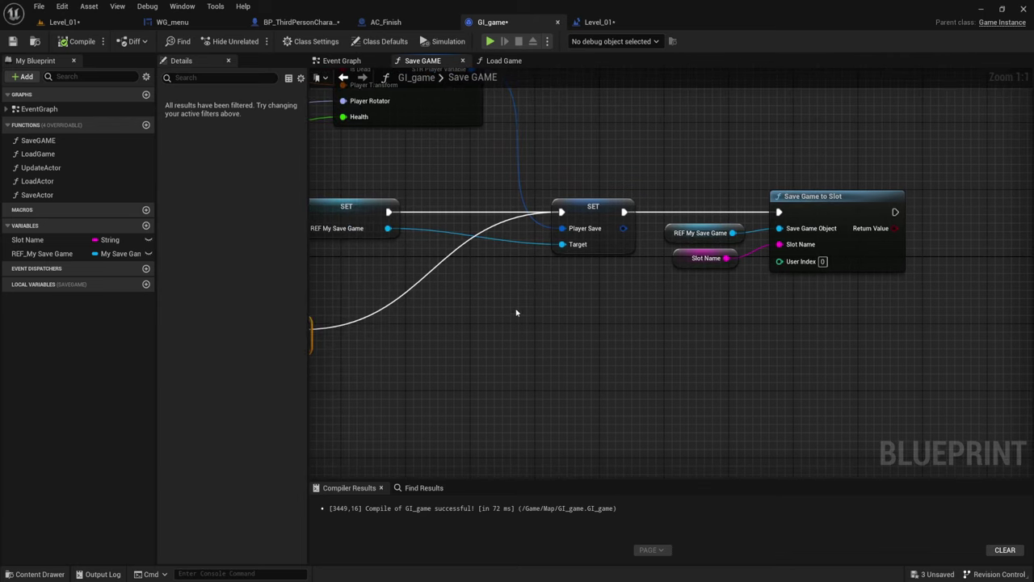
scroll(521, 307, down, 2)
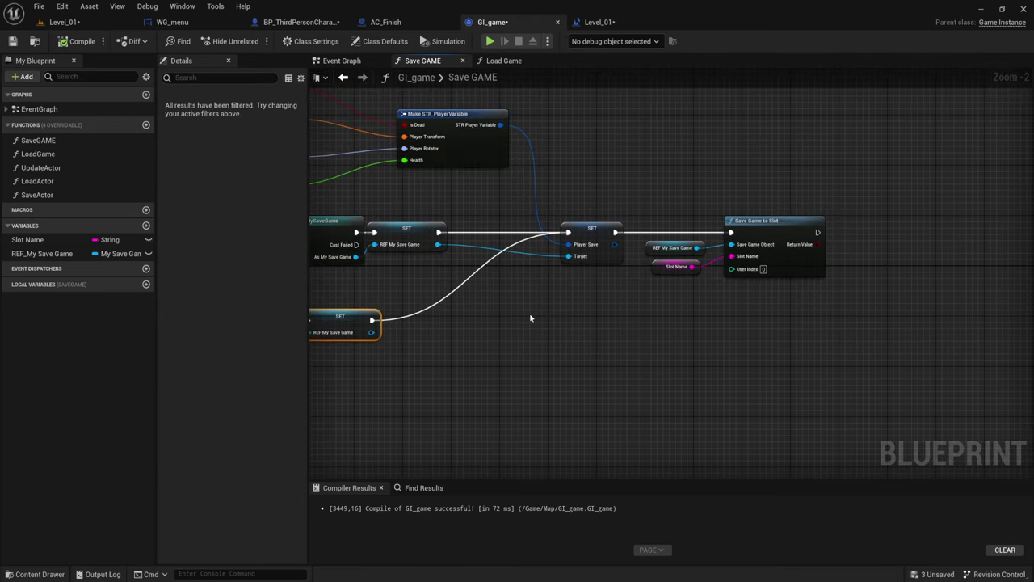
right_drag(530, 318, 542, 315)
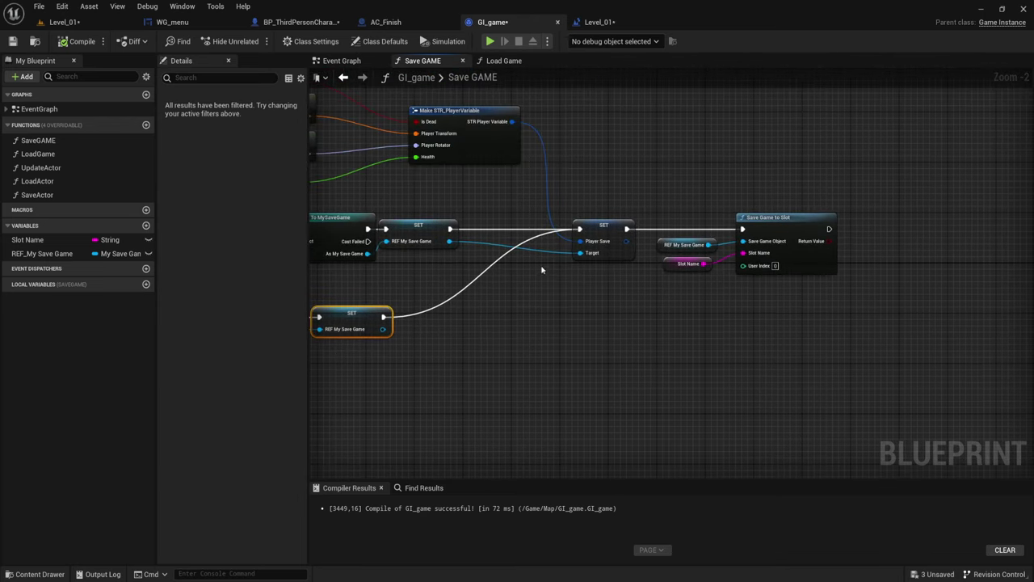
drag(501, 102, 808, 330)
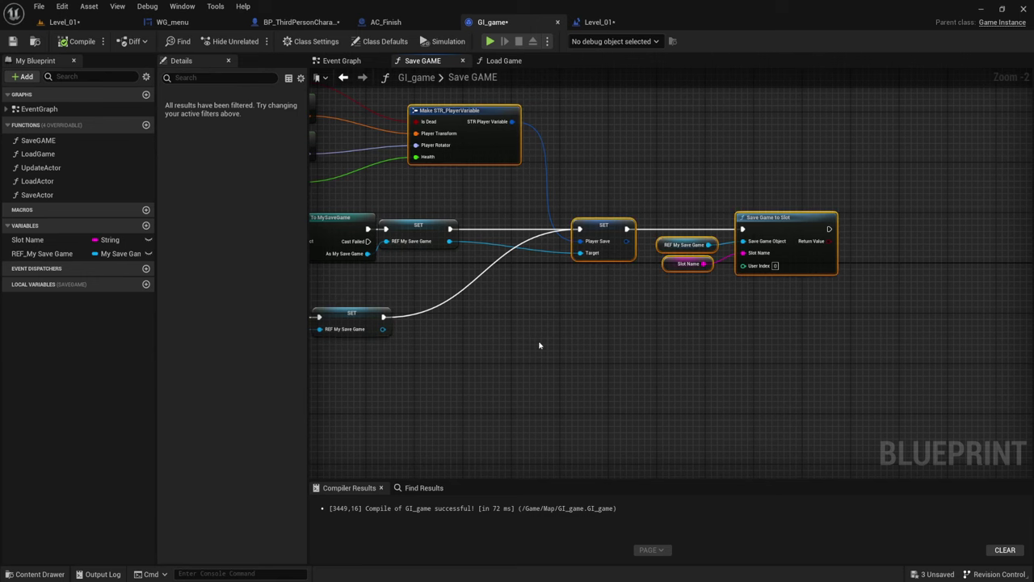
mouse_move(541, 347)
right_down()
mouse_move(646, 379)
mouse_move(695, 360)
right_up()
click(695, 360)
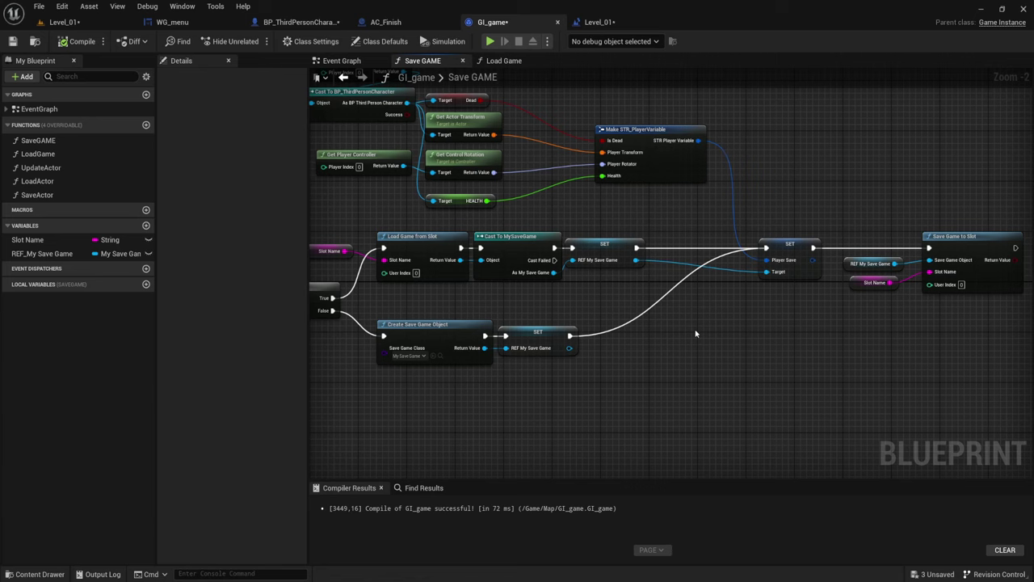
mouse_move(668, 299)
right_down()
mouse_move(792, 307)
mouse_move(667, 325)
right_up()
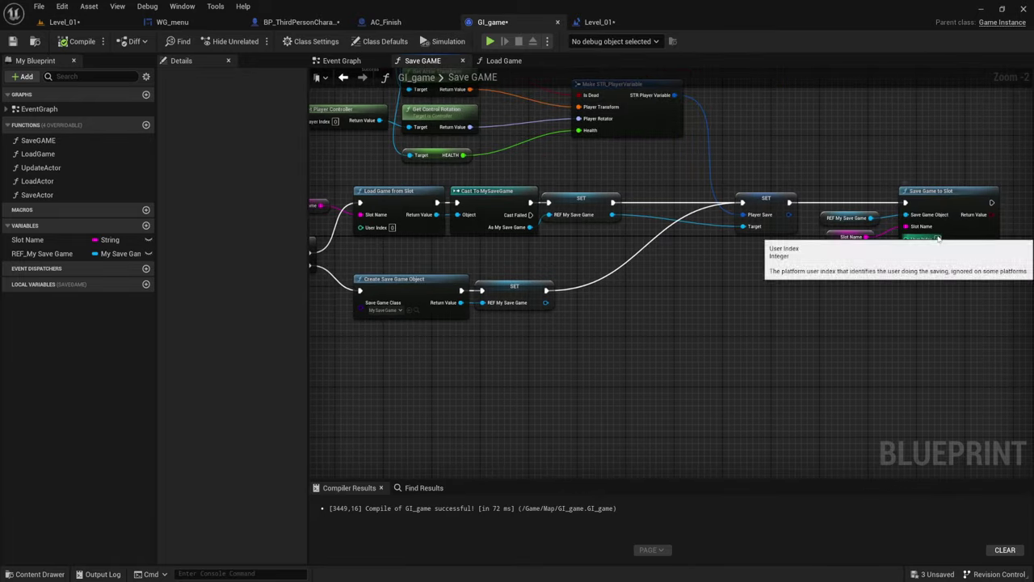
right_drag(460, 103, 492, 146)
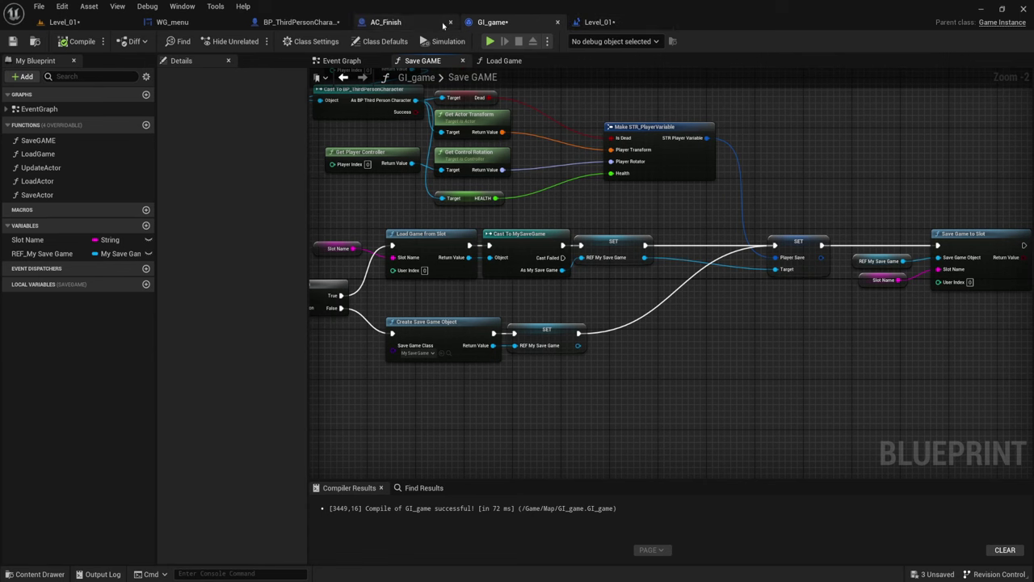
Check Level_01's BeginPlay chain of Cast To GI_game, SET and Load Game, then close that blueprint
click(608, 23)
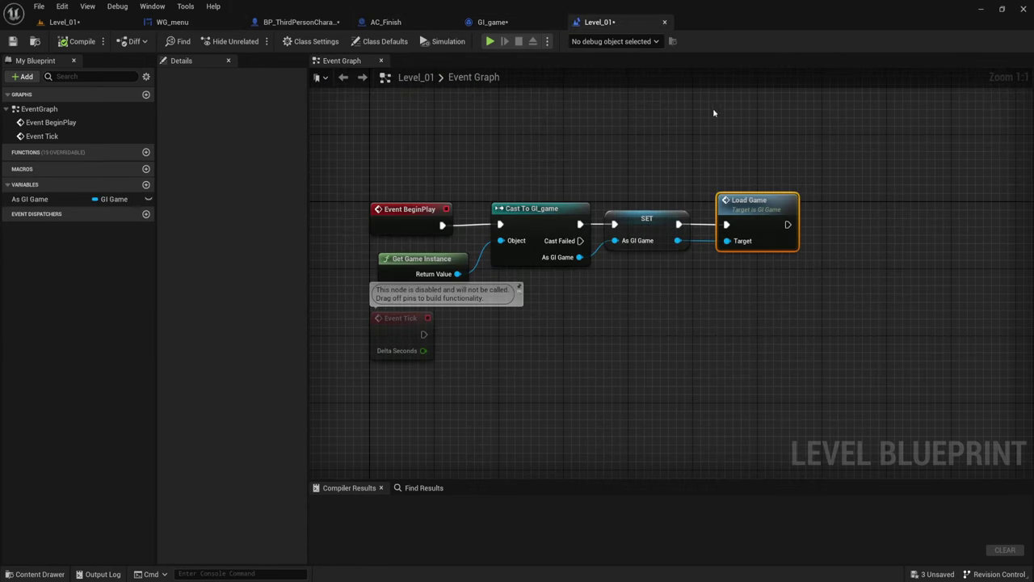
drag(449, 192, 813, 292)
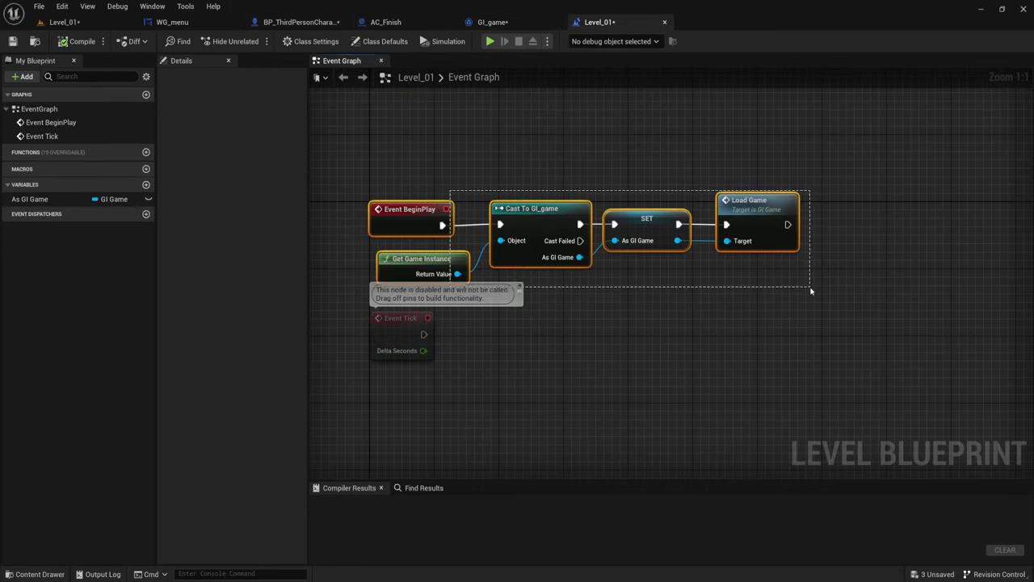
click(717, 156)
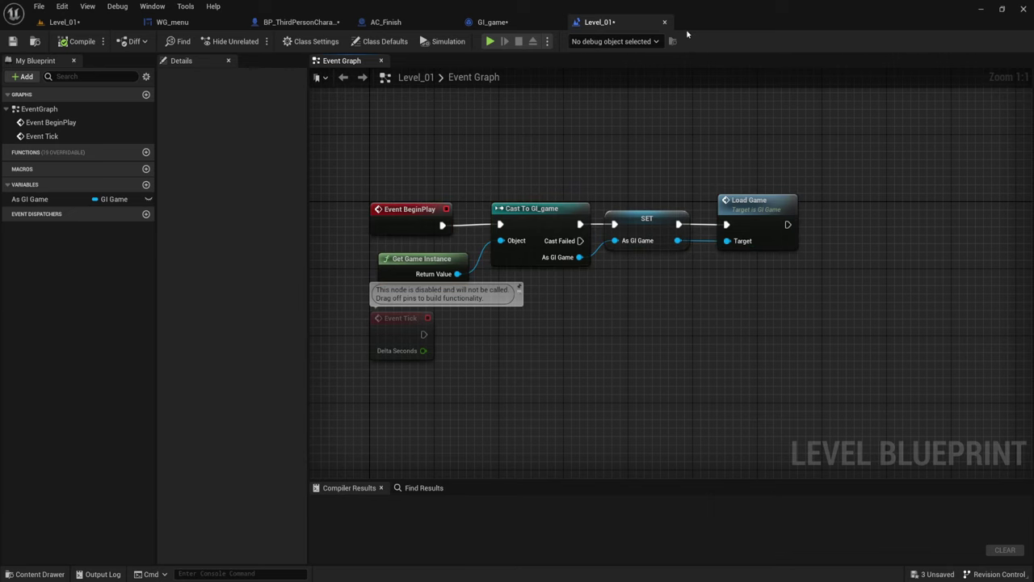
mouse_move(504, 149)
mouse_down()
mouse_move(670, 280)
mouse_move(799, 268)
mouse_up()
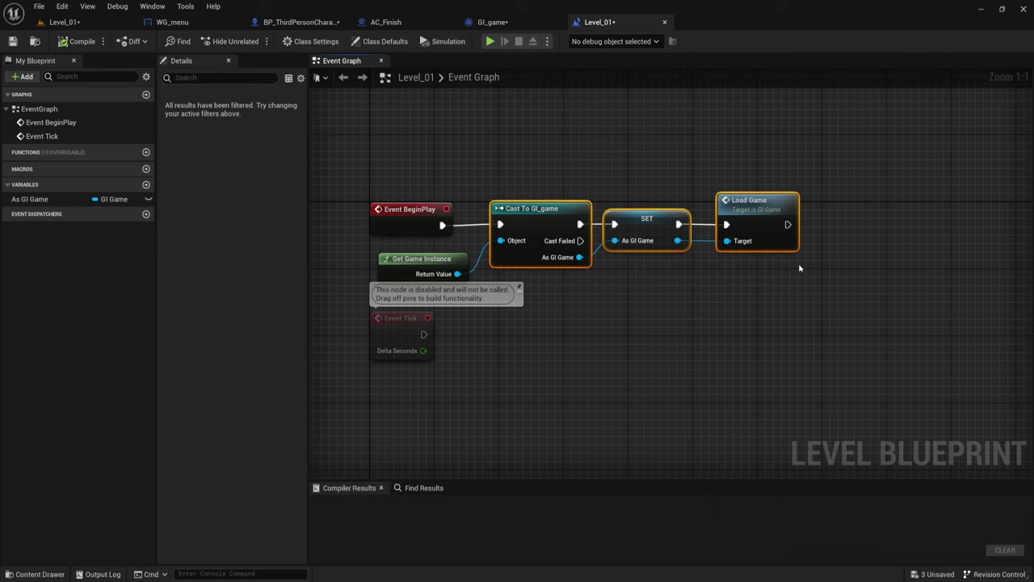
click(664, 22)
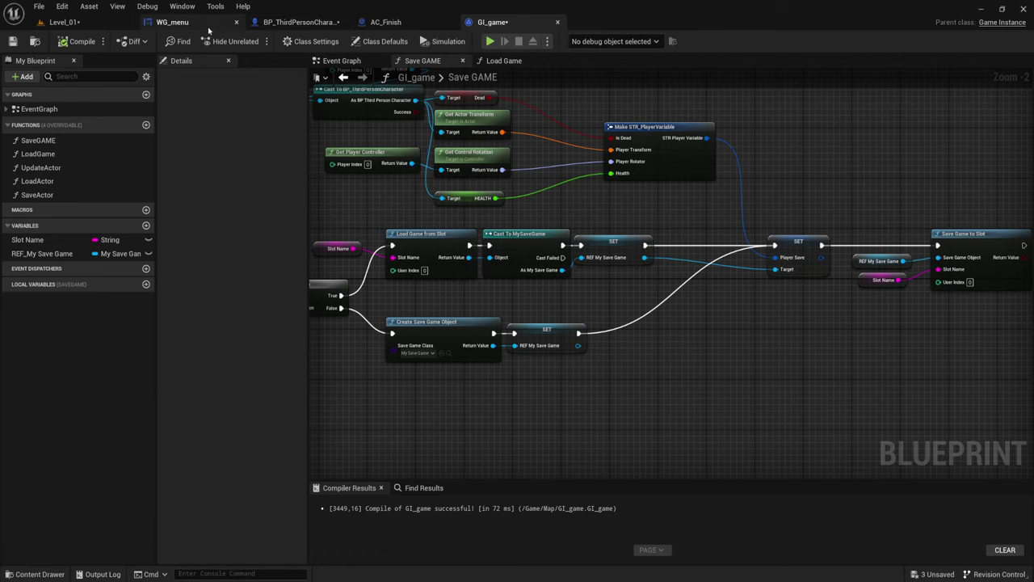
Open the STR_PlayerVariable structure from the Map folder
click(172, 21)
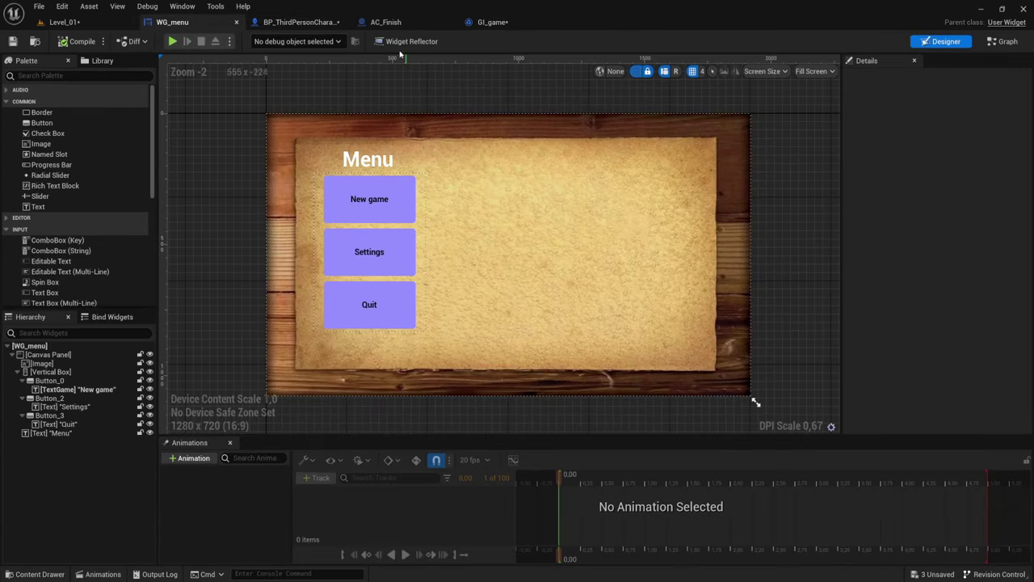
click(65, 22)
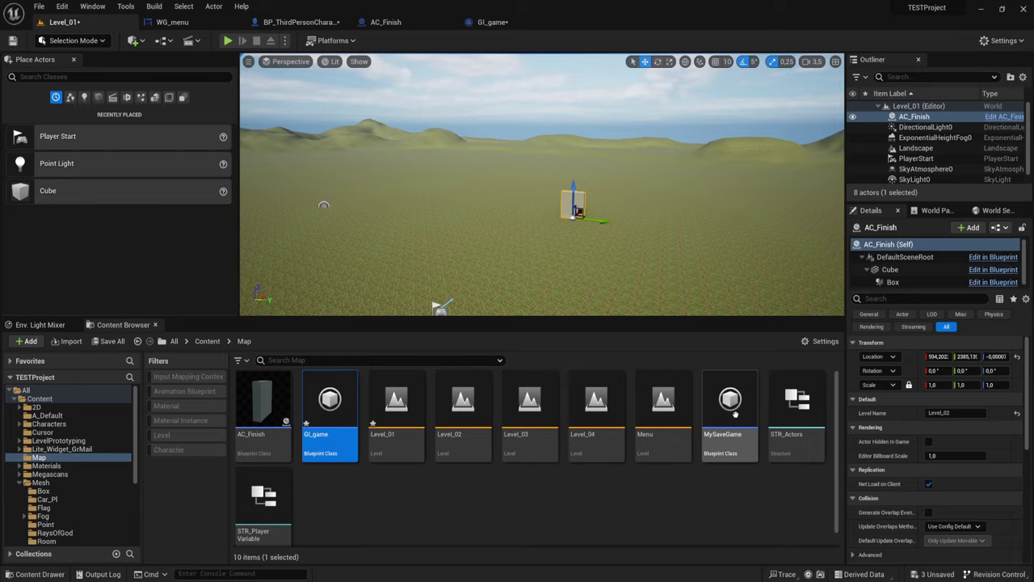
double_click(273, 497)
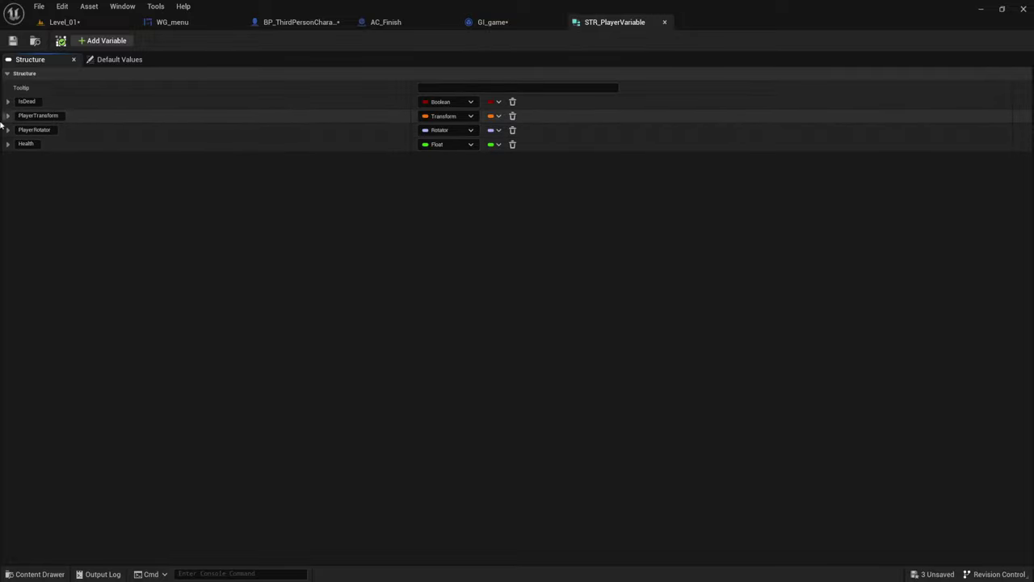
Add a new member, name it IsLevel (dropping the trailing '?'), and change its type to String
click(92, 44)
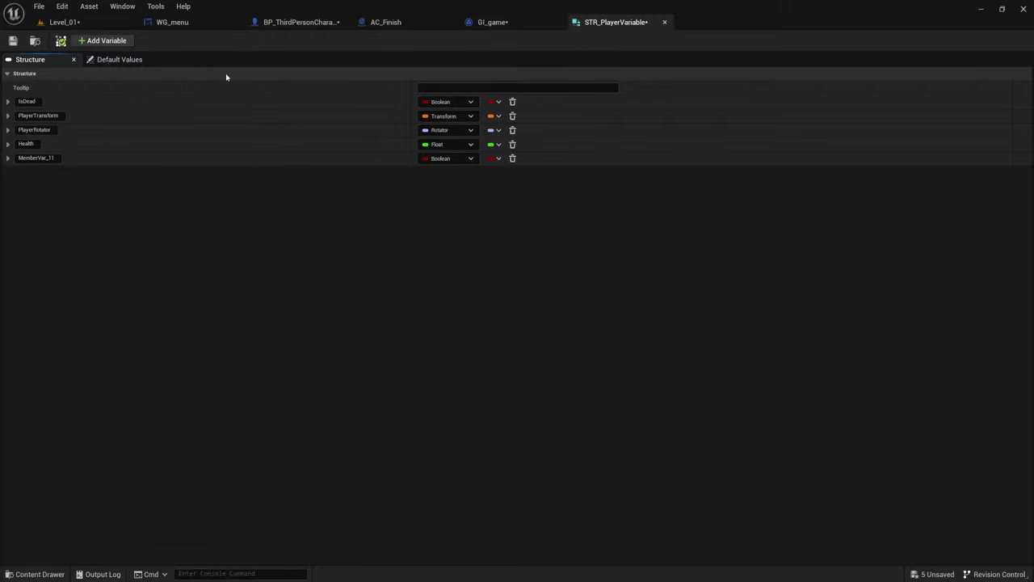
click(54, 158)
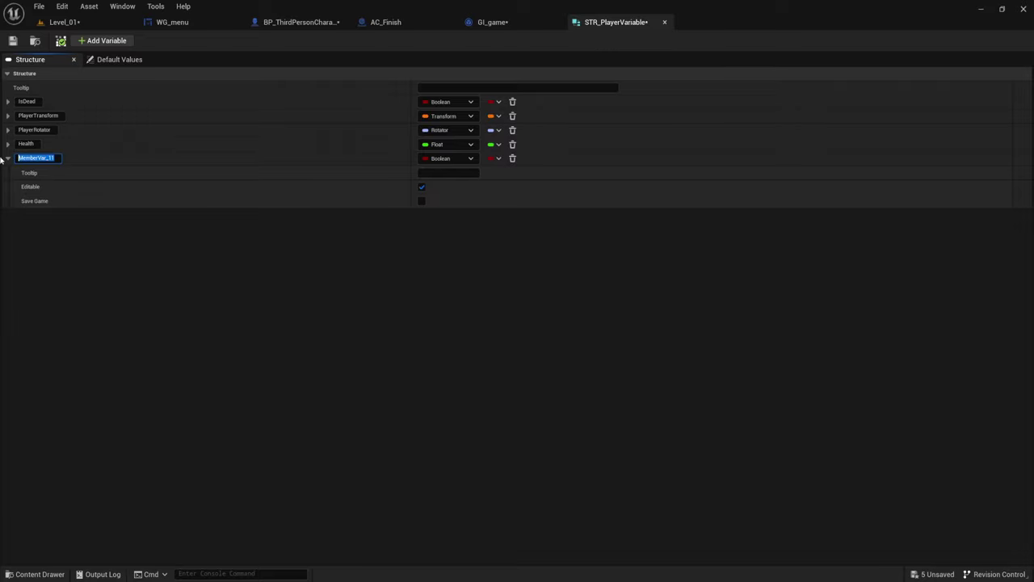
text(IsLe)
text(ve)
text(Is)
text(?)
key(Return)
click(7, 158)
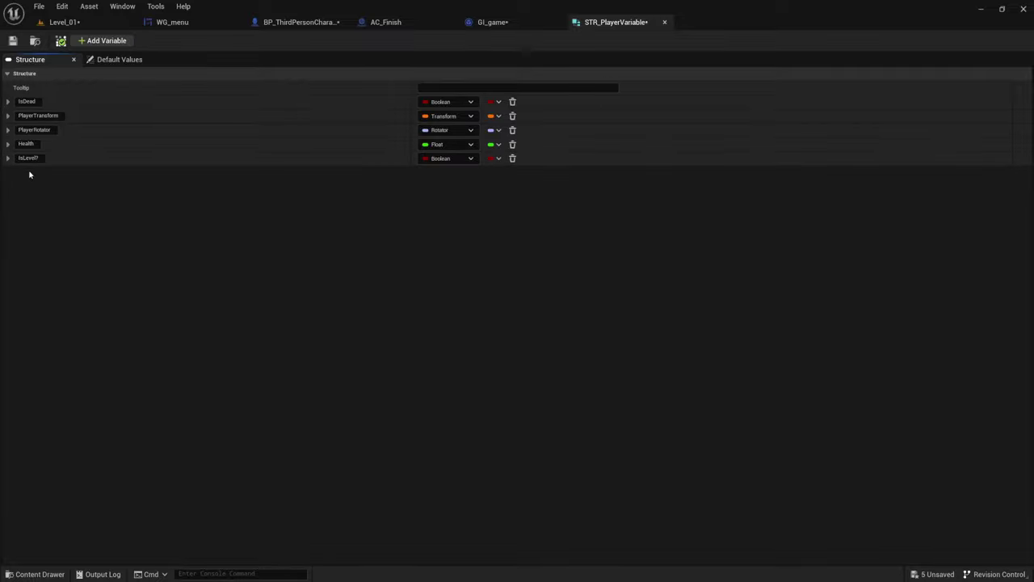
click(38, 158)
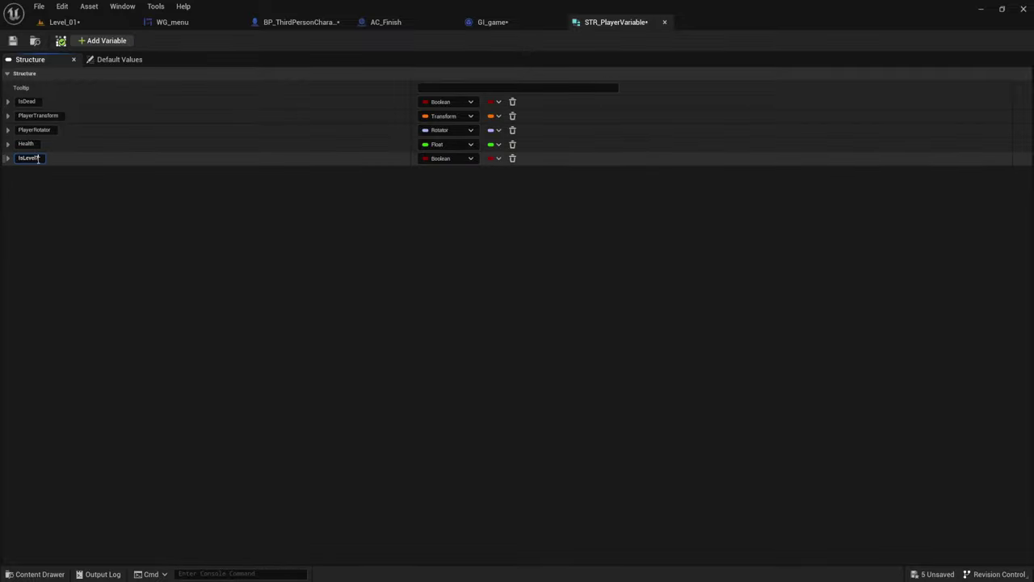
key(BackSpace)
click(104, 225)
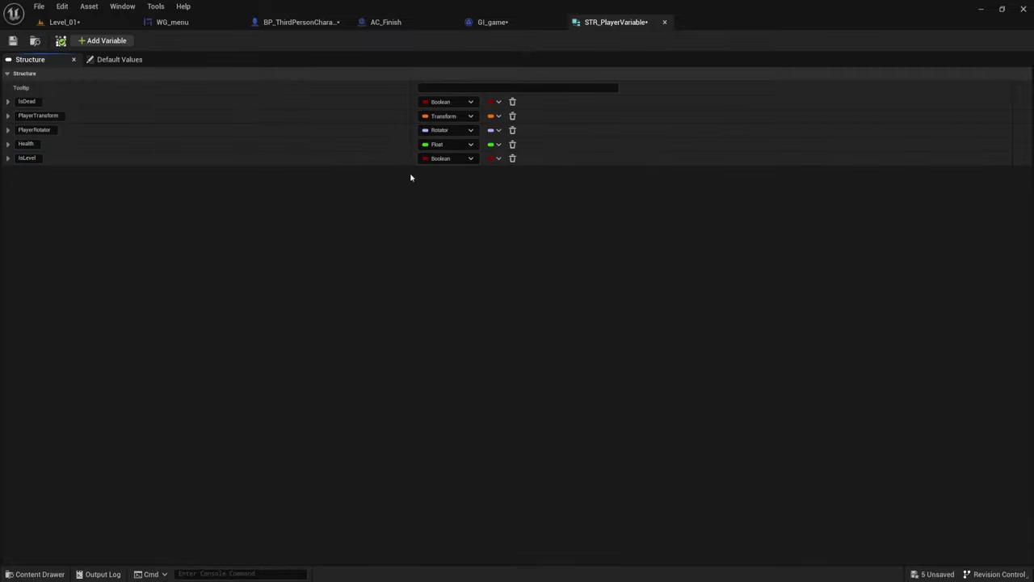
click(470, 158)
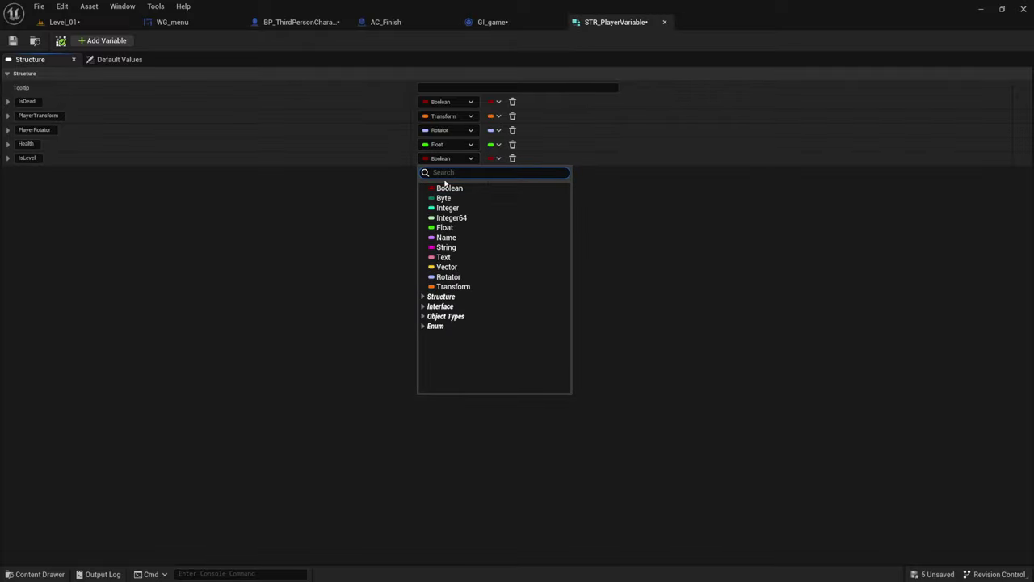
click(448, 247)
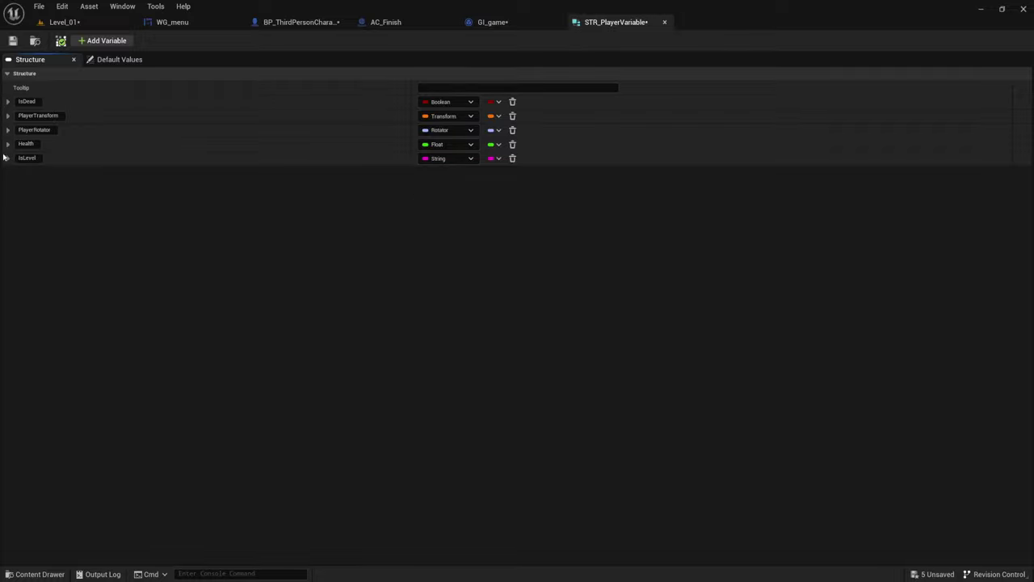
Add a Boolean member named IsFirst? and save STR_PlayerVariable
click(101, 41)
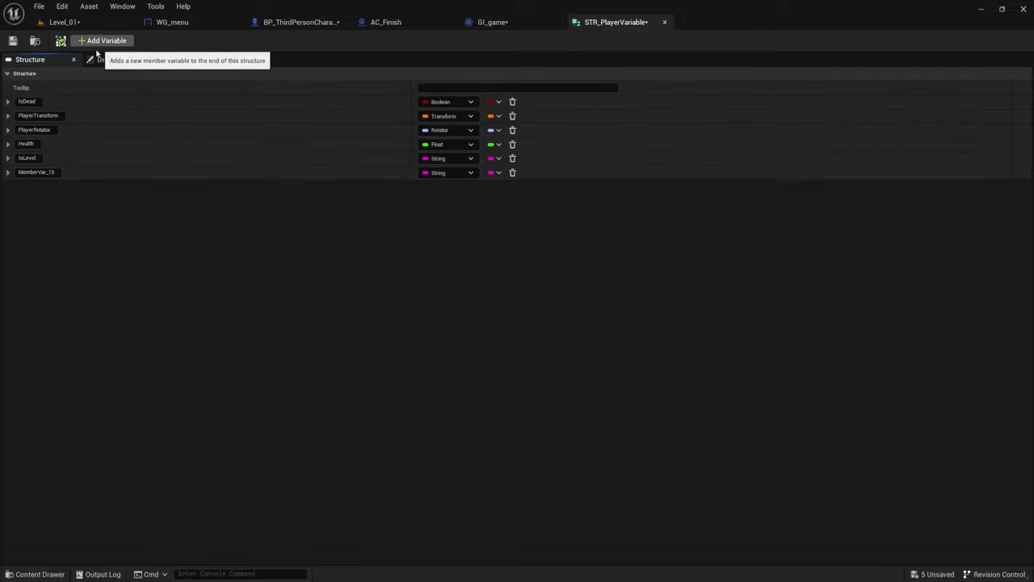
double_click(53, 172)
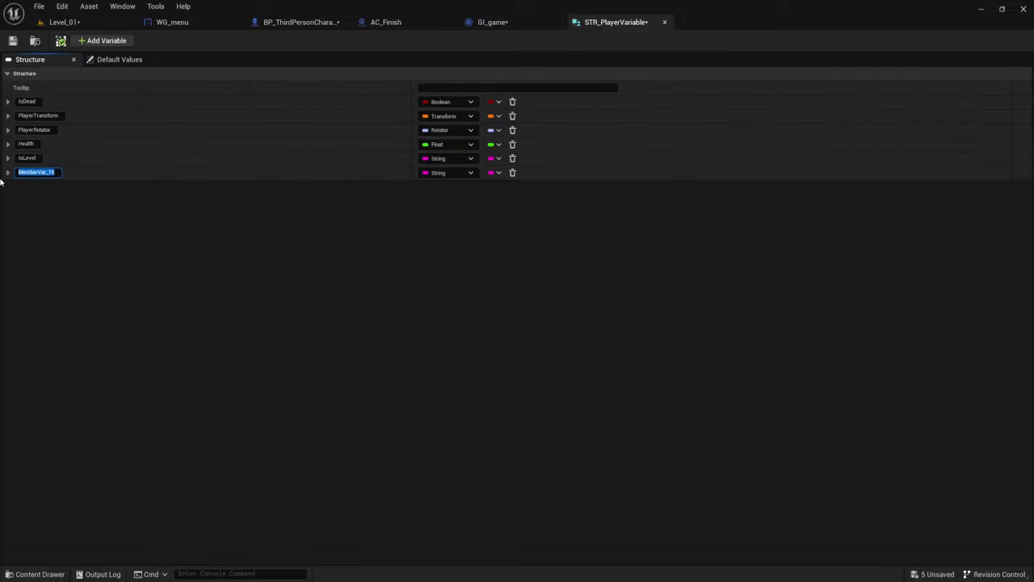
key(BackSpace)
text(Is)
text(Fir)
text(st)
text(T)
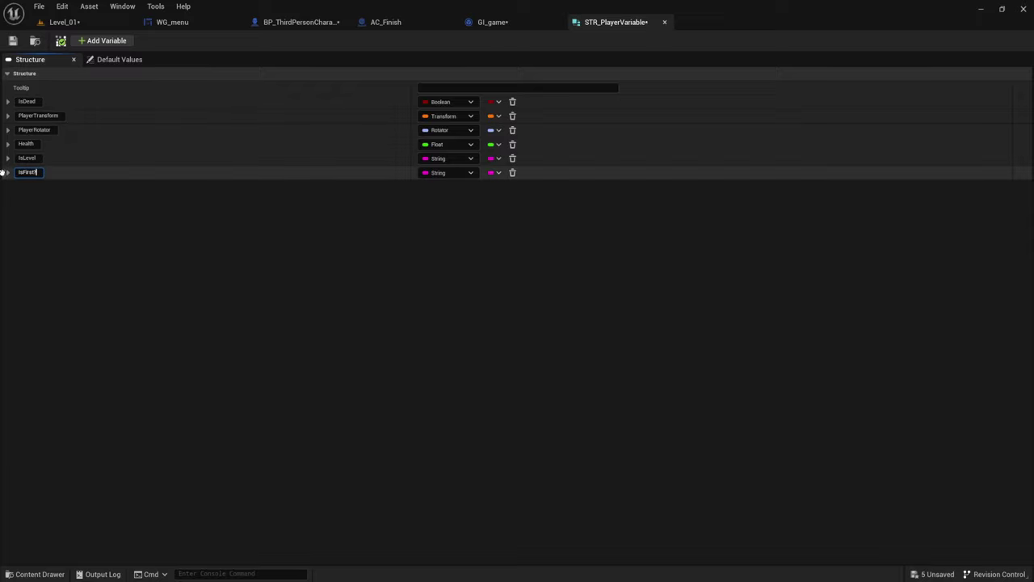
key(Return)
click(464, 172)
click(459, 201)
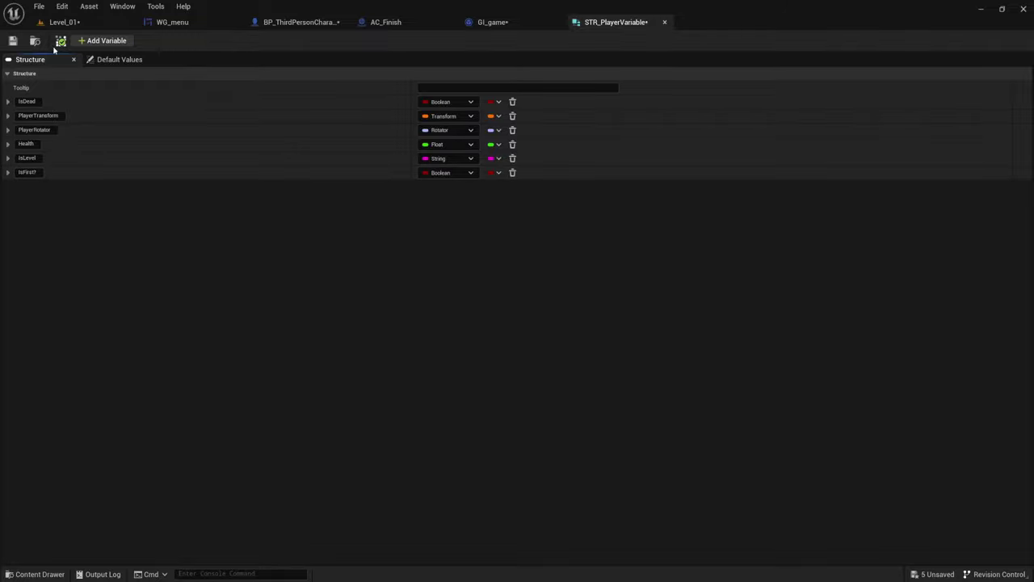
click(12, 40)
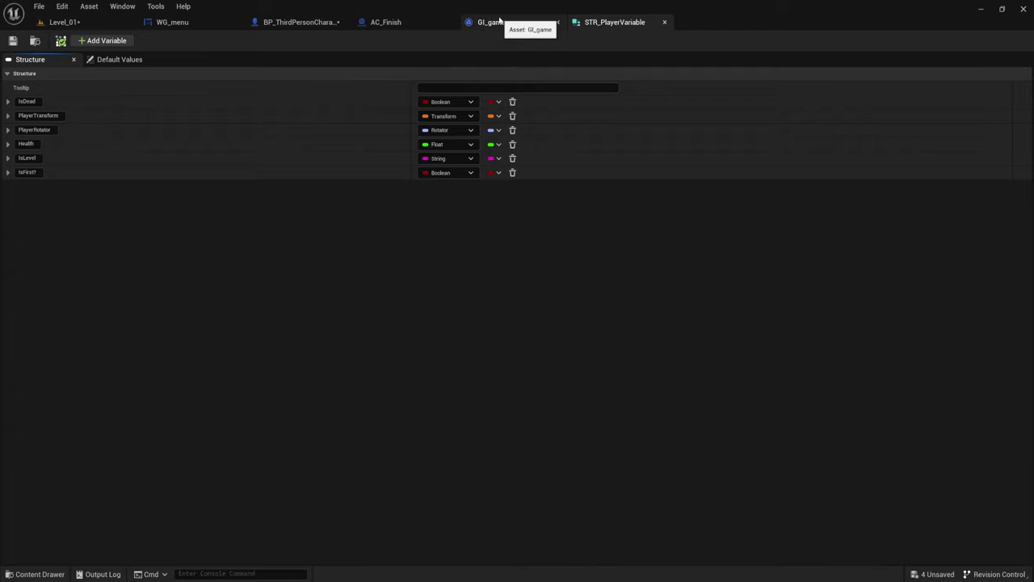
Return to GI_game's Load Game graph and nudge the Break STR_PlayerVariable node, now showing Is Level pins
click(499, 20)
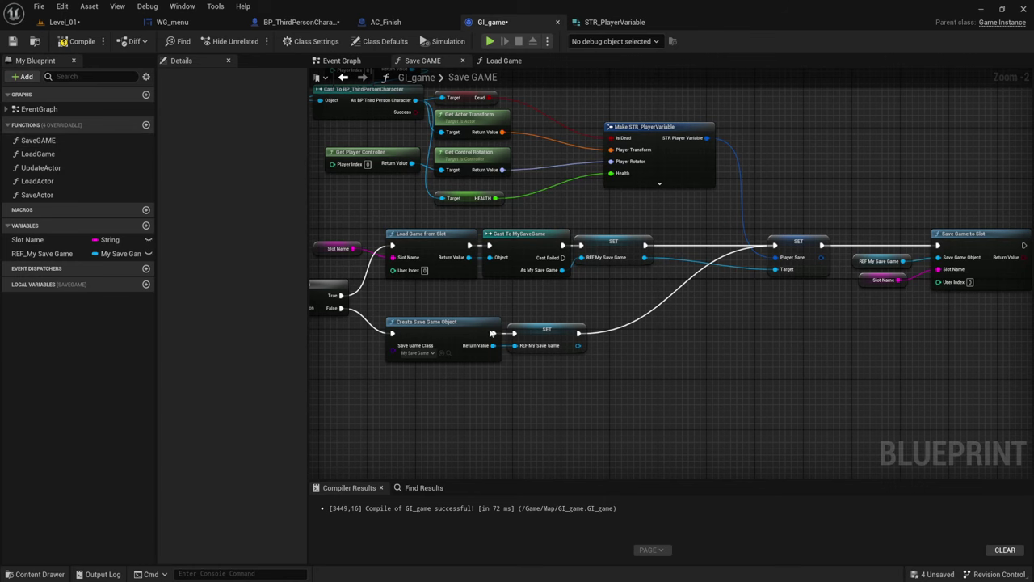
click(505, 61)
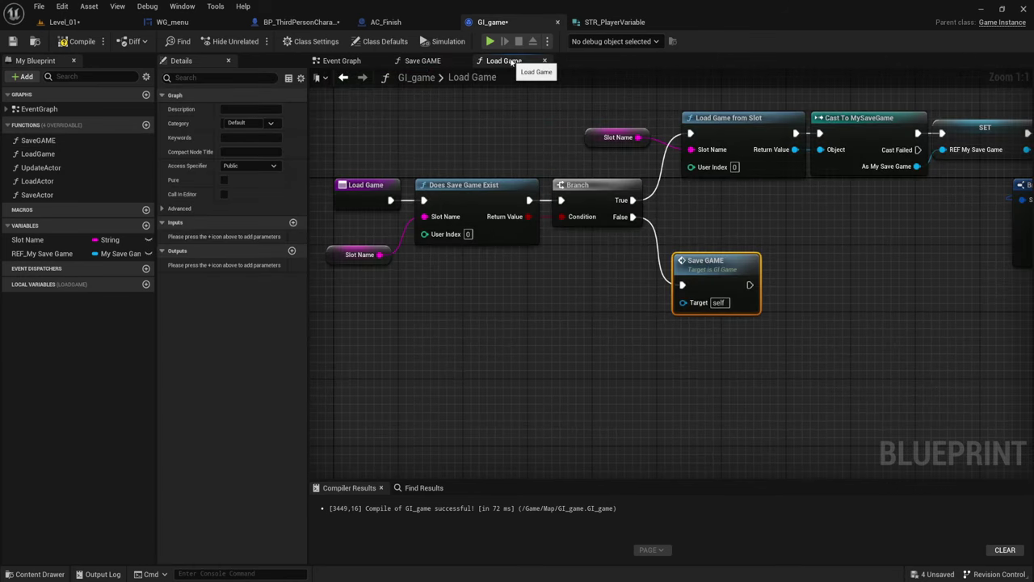
mouse_move(806, 244)
right_down()
mouse_move(523, 277)
mouse_move(537, 252)
right_up()
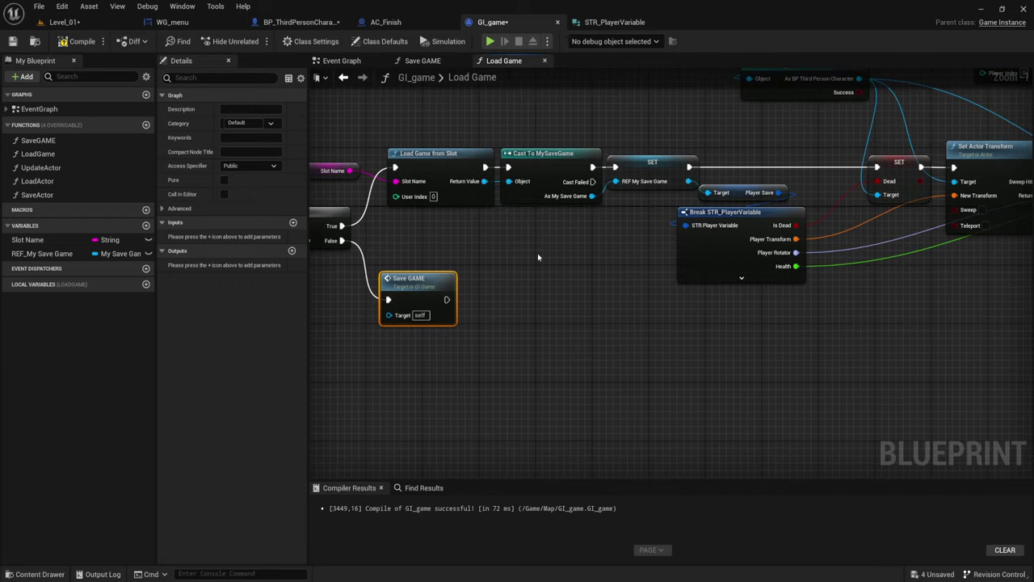
right_drag(750, 289, 556, 280)
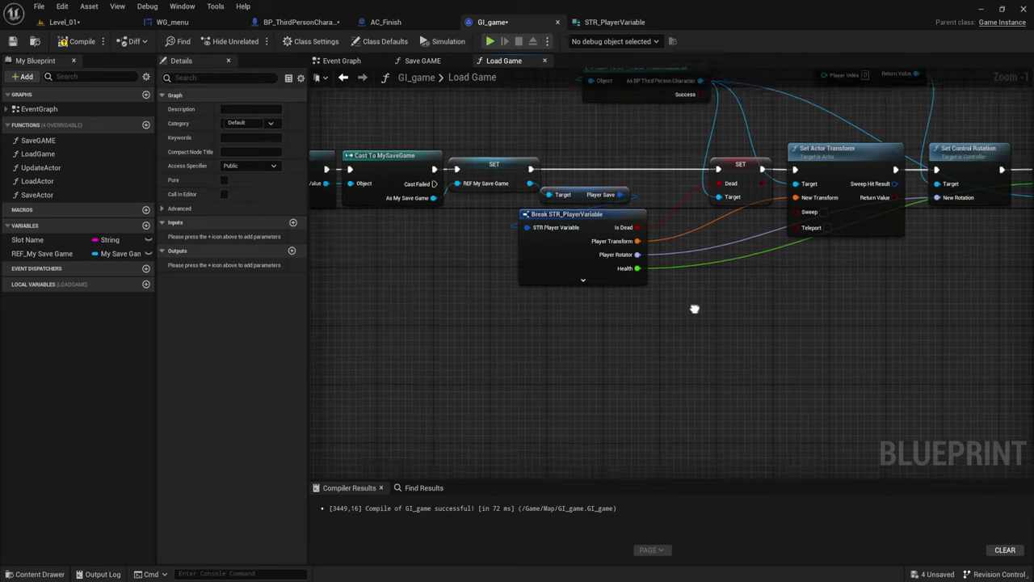
right_drag(643, 307, 570, 313)
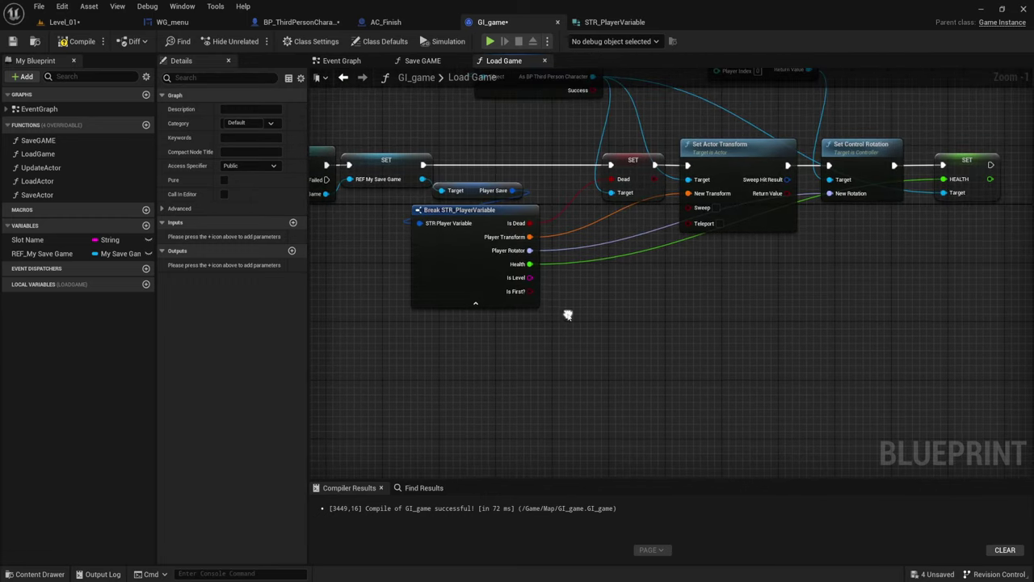
click(476, 287)
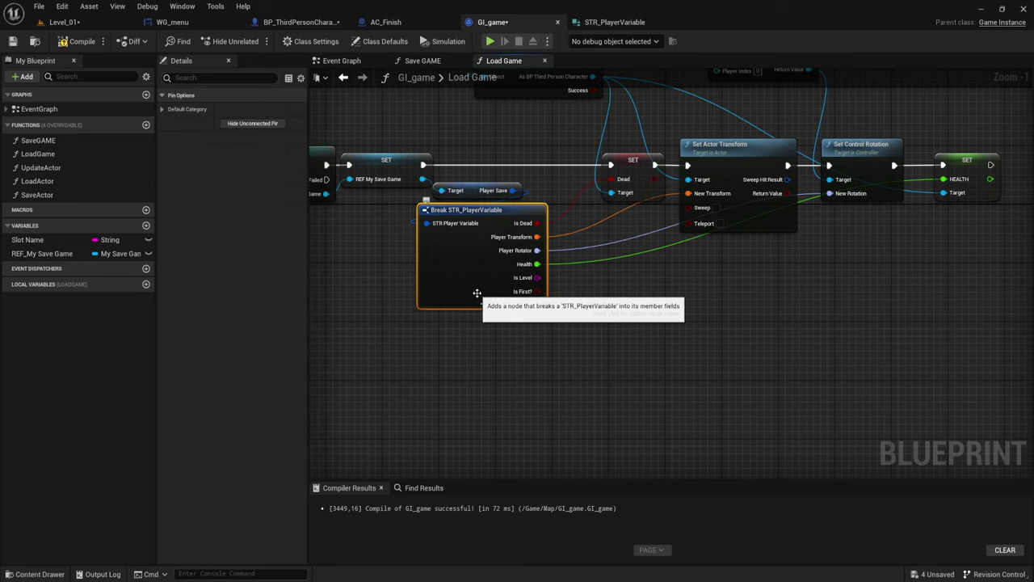
right_drag(587, 350, 598, 363)
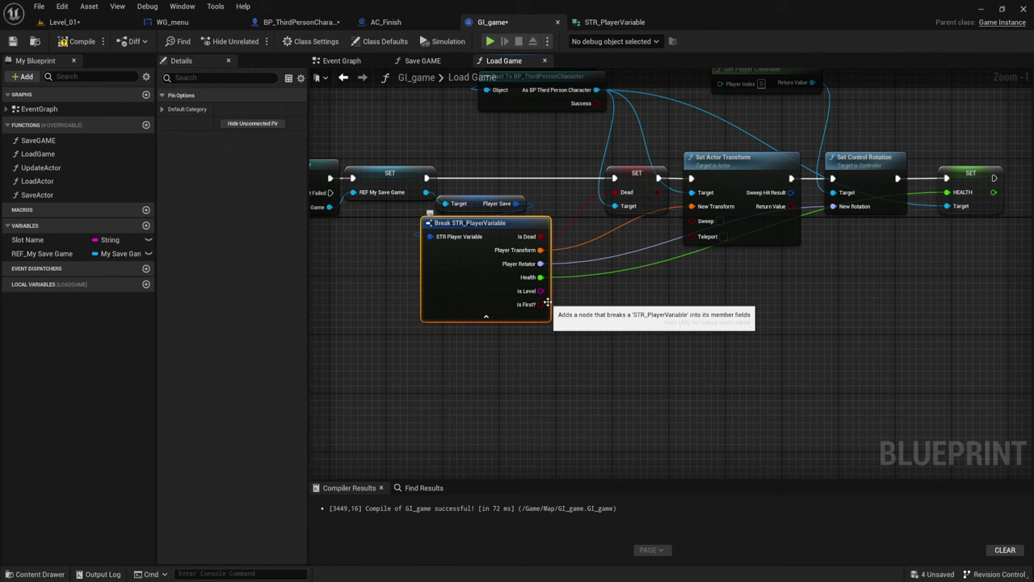
Shift the node chain after the first SET right, and move the Player Save getter and Break node up-left
right_drag(547, 303, 558, 390)
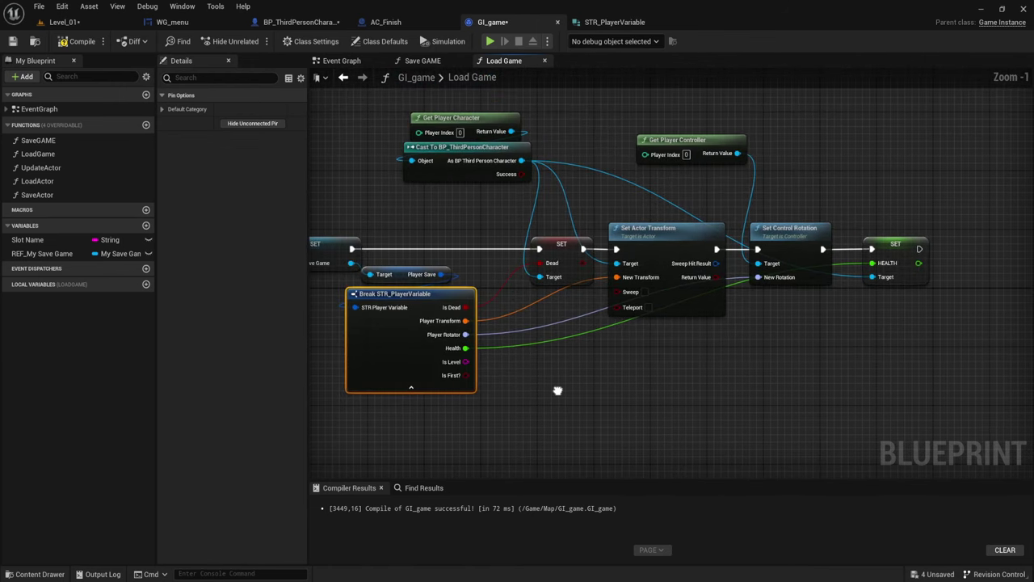
scroll(558, 390, down, 1)
drag(435, 105, 856, 420)
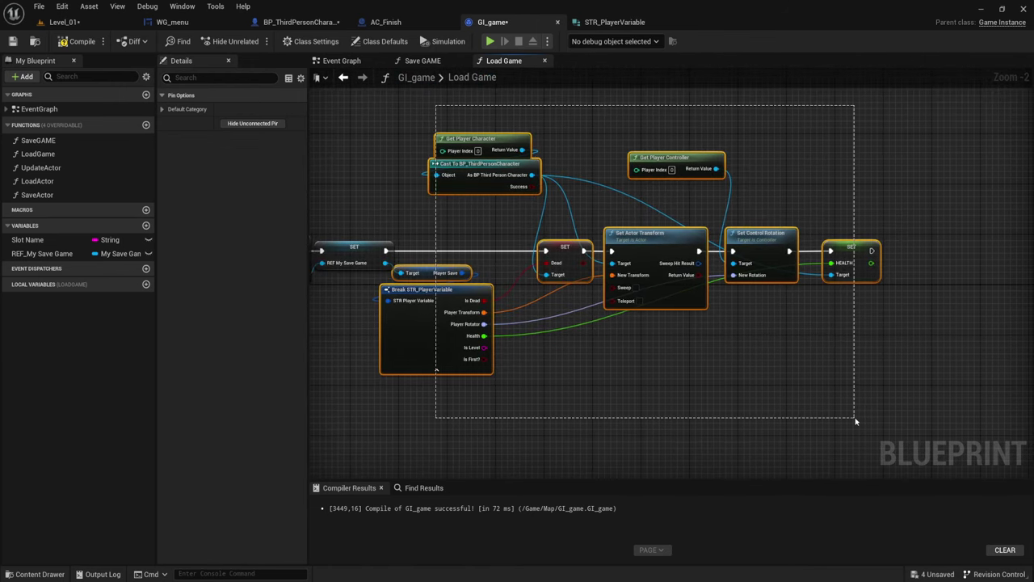
mouse_move(442, 292)
mouse_down()
mouse_move(546, 318)
mouse_move(612, 293)
mouse_up()
mouse_move(509, 354)
mouse_down()
mouse_move(620, 289)
mouse_move(594, 275)
mouse_up()
drag(385, 302, 370, 290)
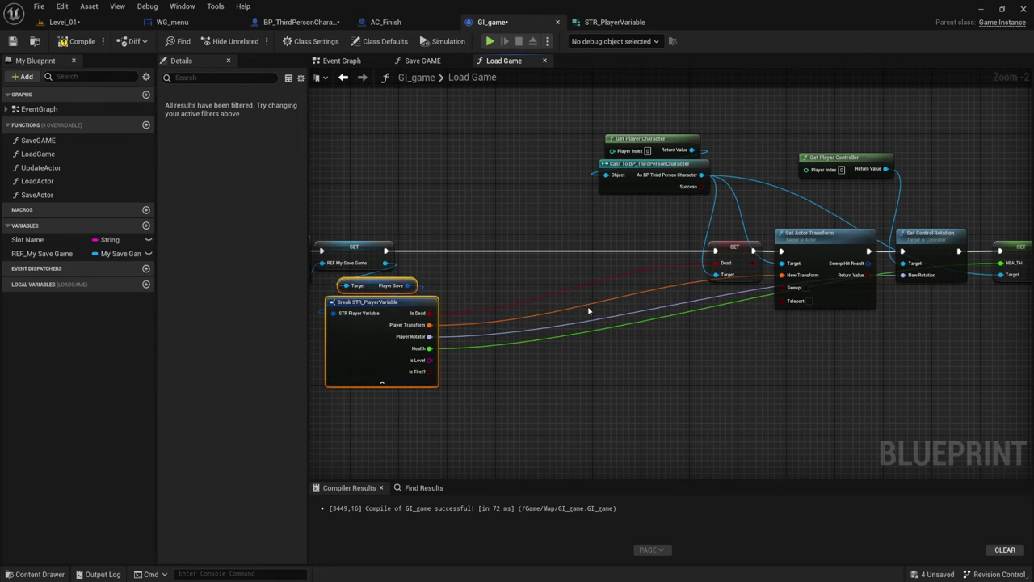
scroll(615, 303, up, 1)
right_click(643, 299)
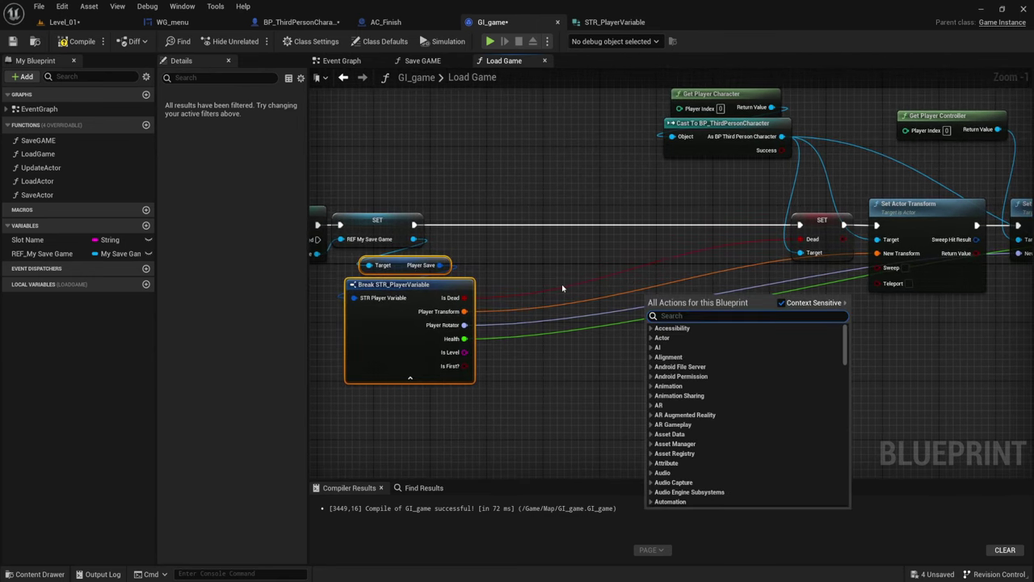
right_drag(517, 258, 503, 285)
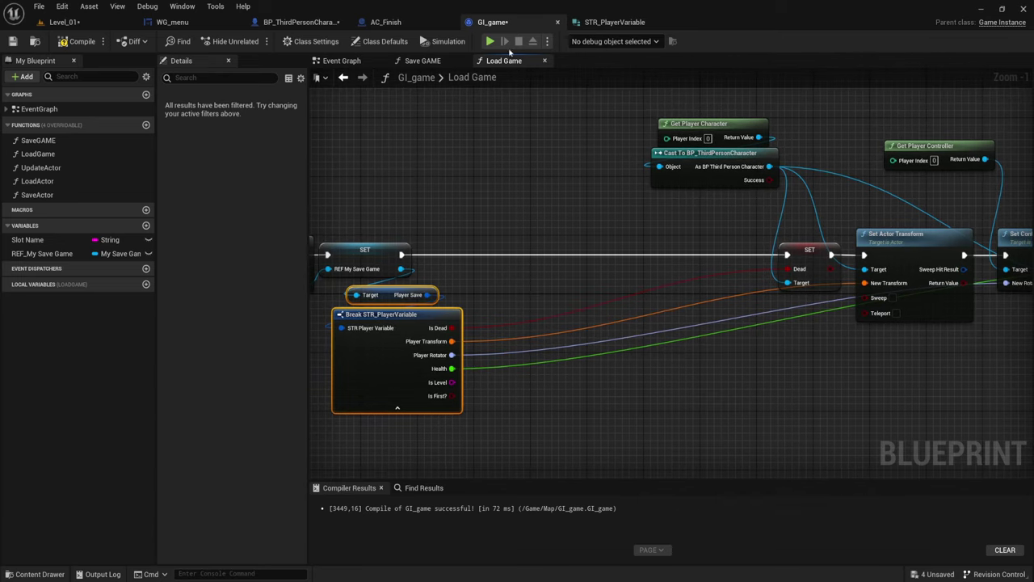
Add Get Current Level Name after the first SET, feeding its Return Value into Equal Exactly (String)
drag(401, 254, 476, 229)
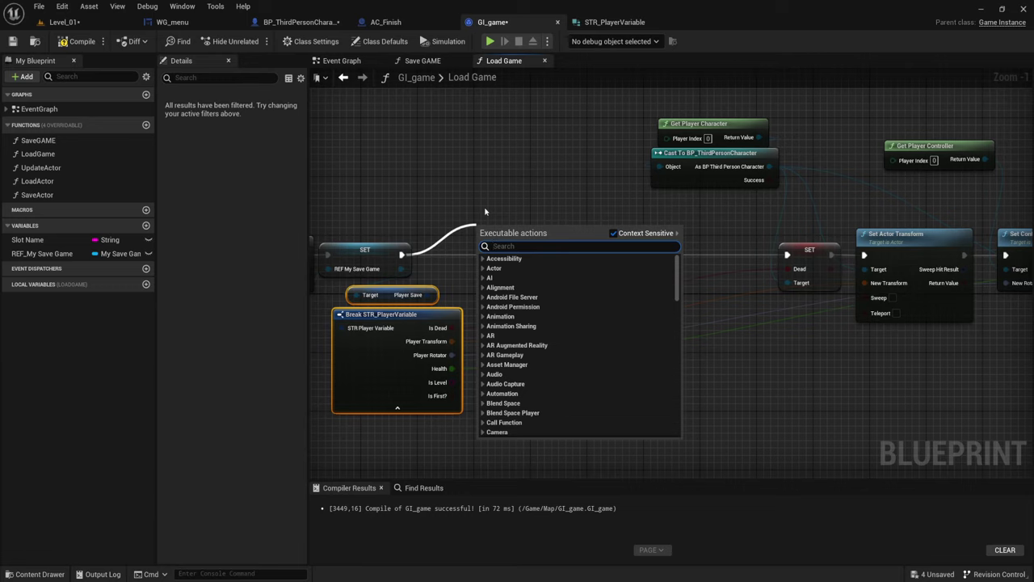
text(Get)
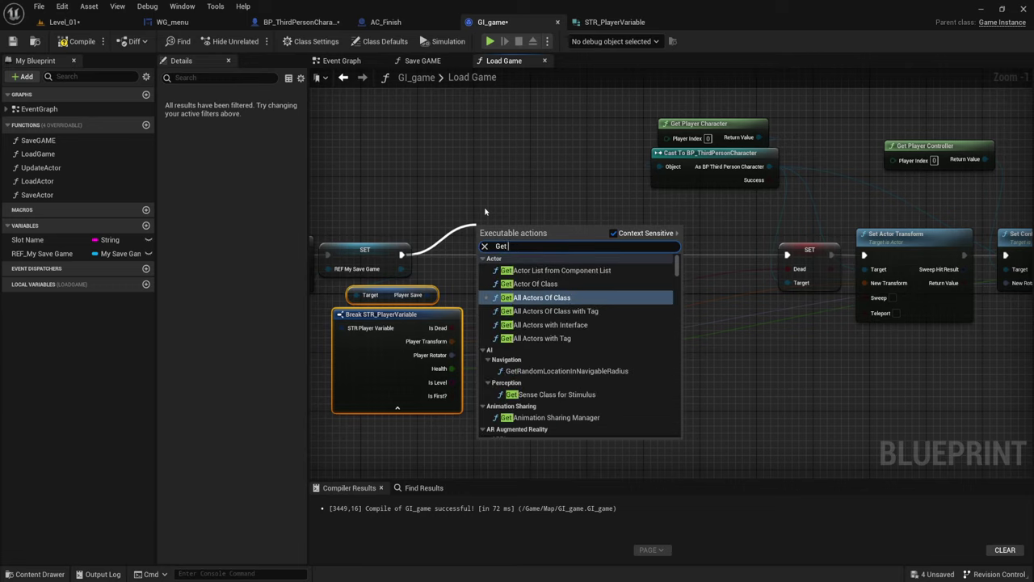
text( cu)
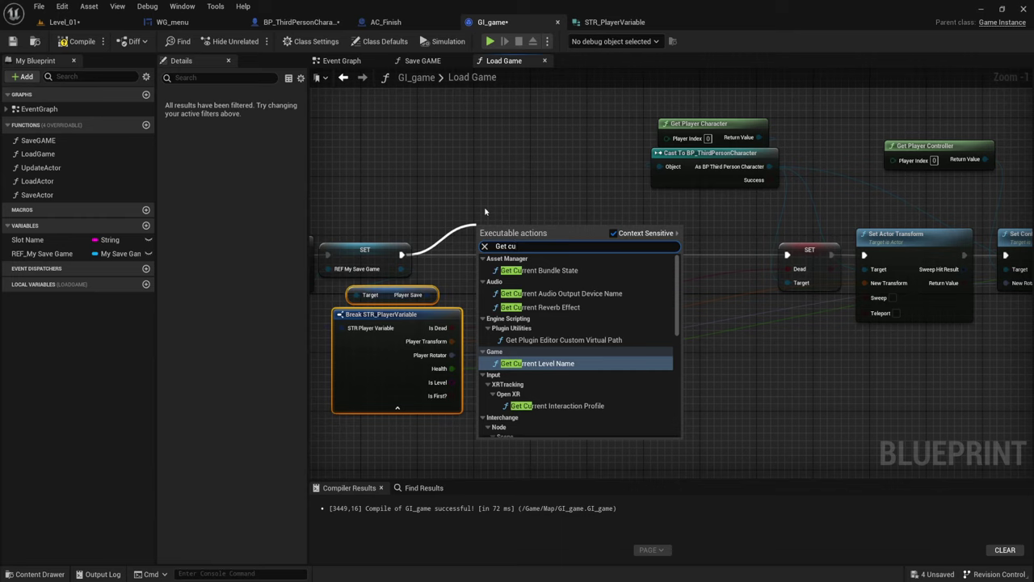
click(538, 363)
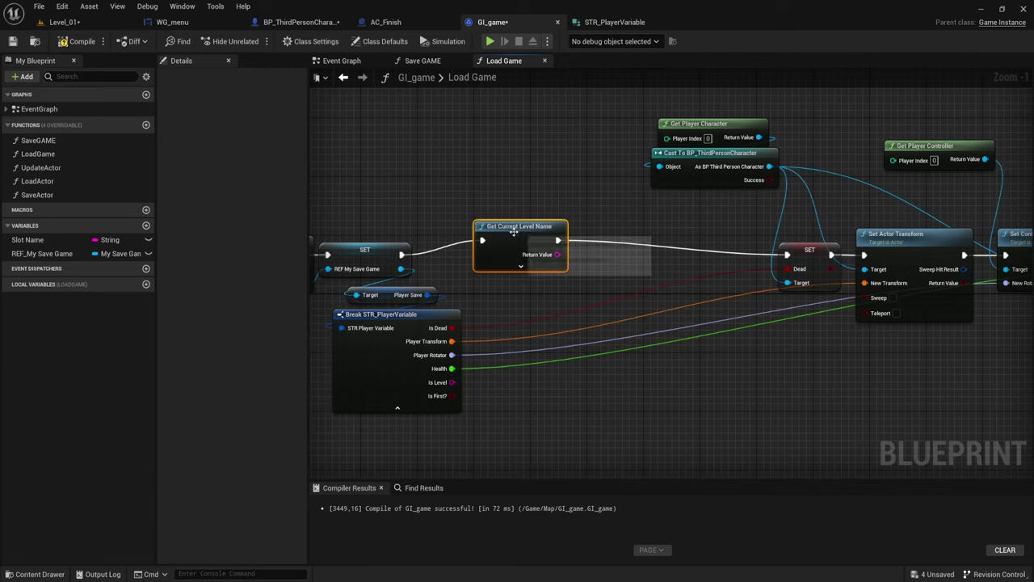
mouse_move(513, 232)
mouse_down()
mouse_move(491, 246)
mouse_move(572, 280)
mouse_up()
text(=)
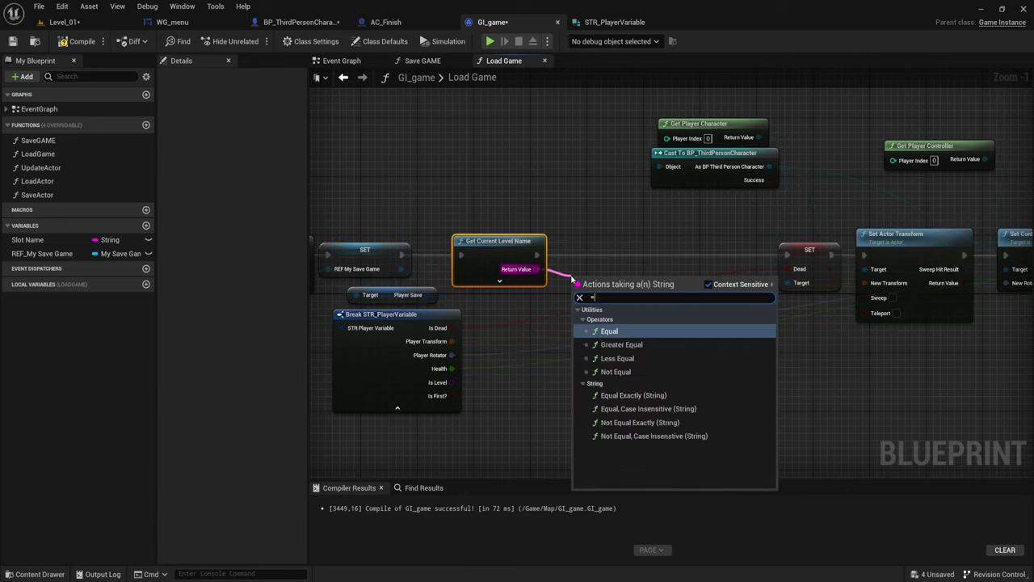
text(==)
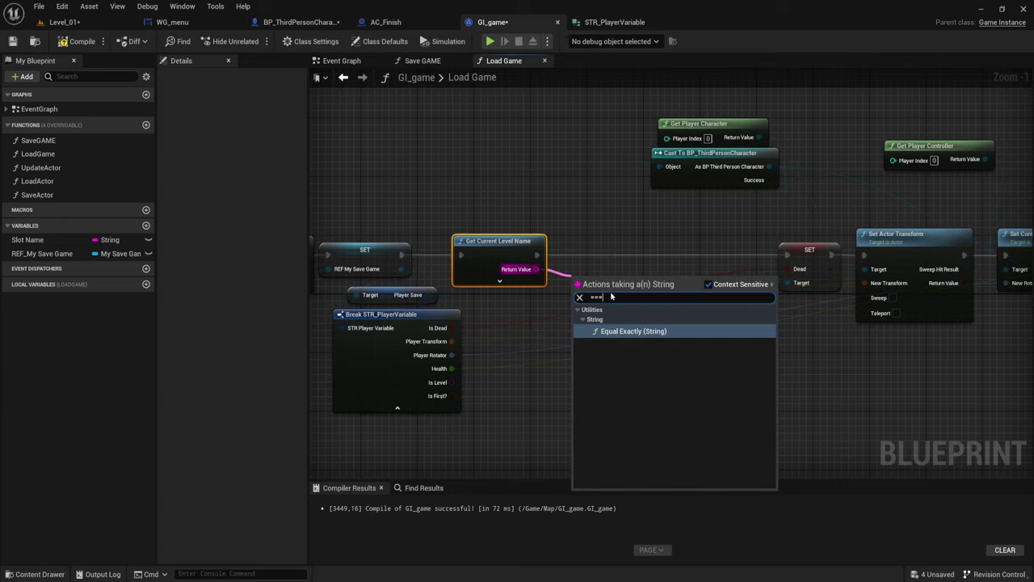
click(618, 332)
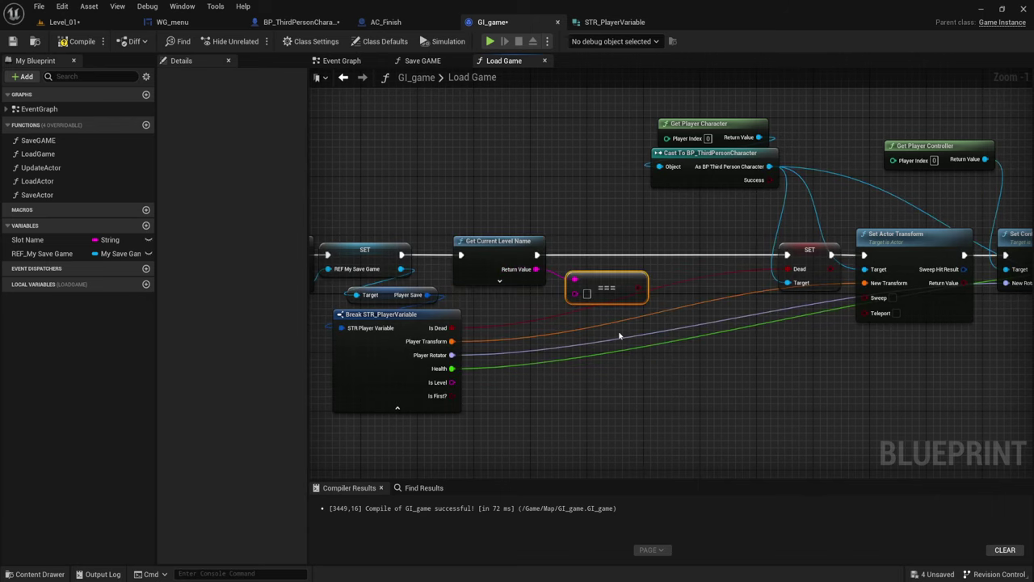
Wire Is Level into ===, add a Branch after Get Current Level Name, and route True to the Dead SET
drag(451, 383, 575, 291)
right_drag(568, 353, 503, 339)
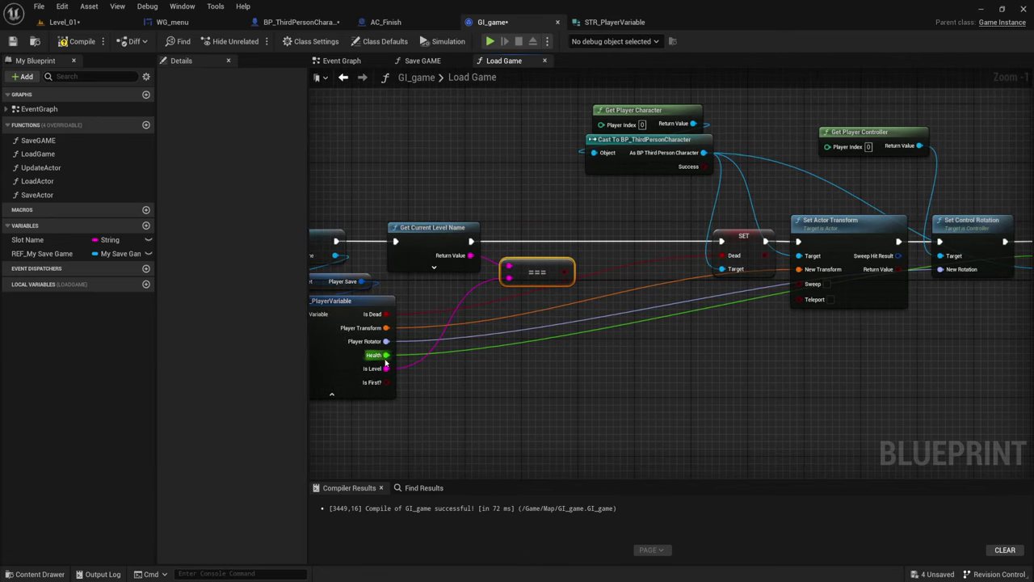
right_drag(412, 347, 491, 373)
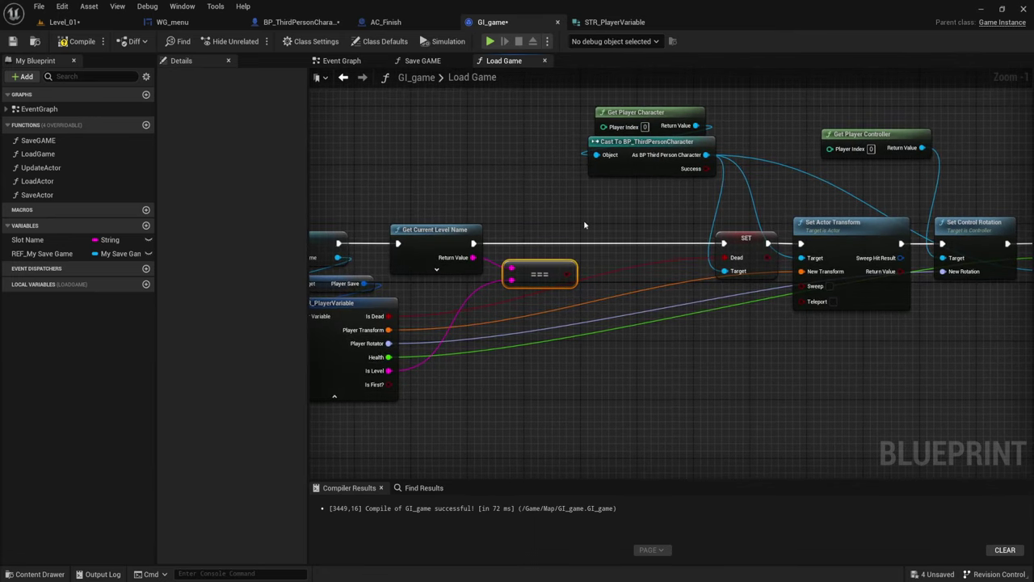
click(590, 226)
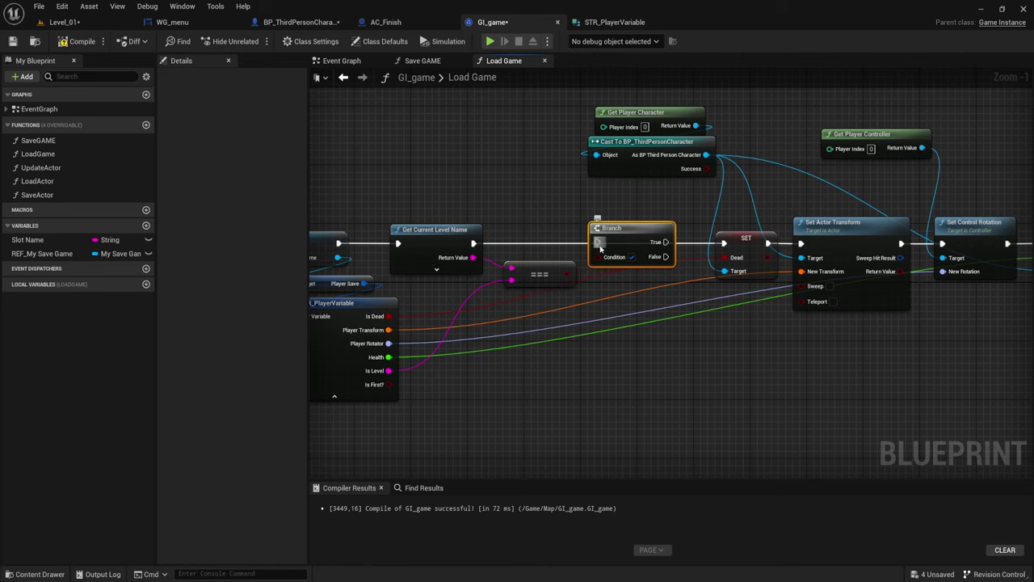
drag(474, 243, 597, 242)
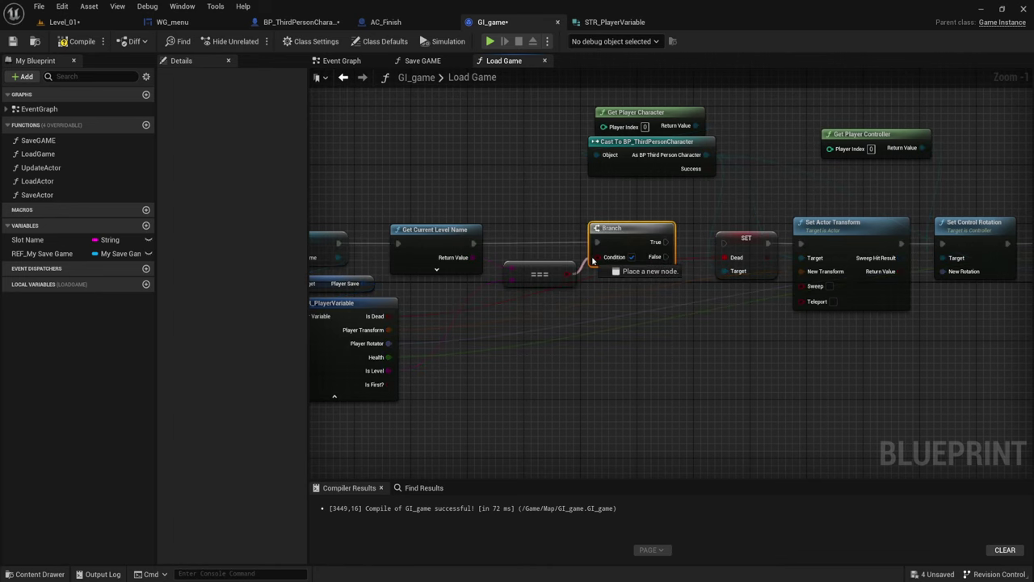
drag(567, 274, 598, 257)
mouse_move(651, 331)
right_down()
mouse_move(506, 301)
mouse_move(560, 271)
right_up()
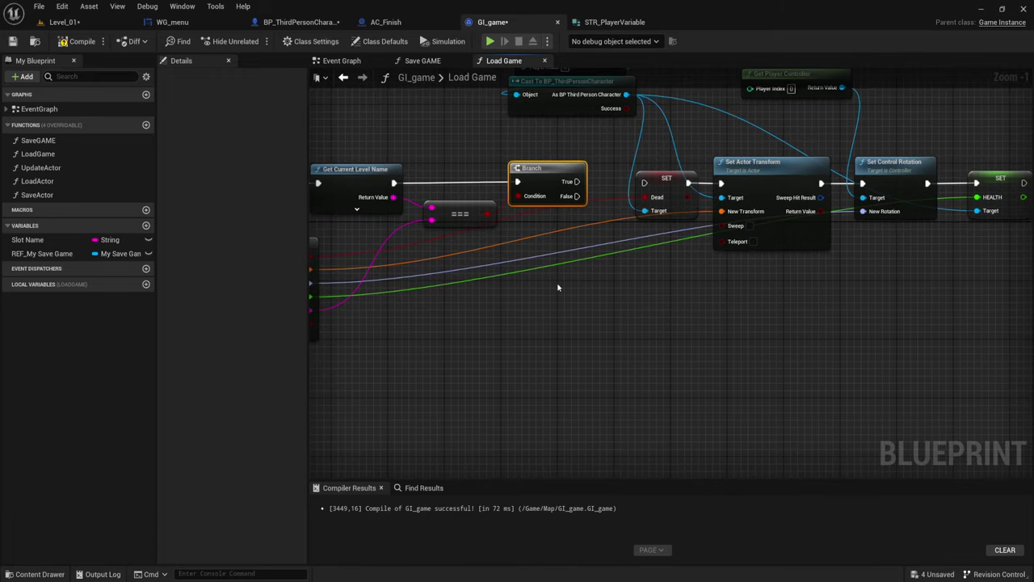
drag(577, 181, 644, 183)
right_drag(372, 198, 479, 207)
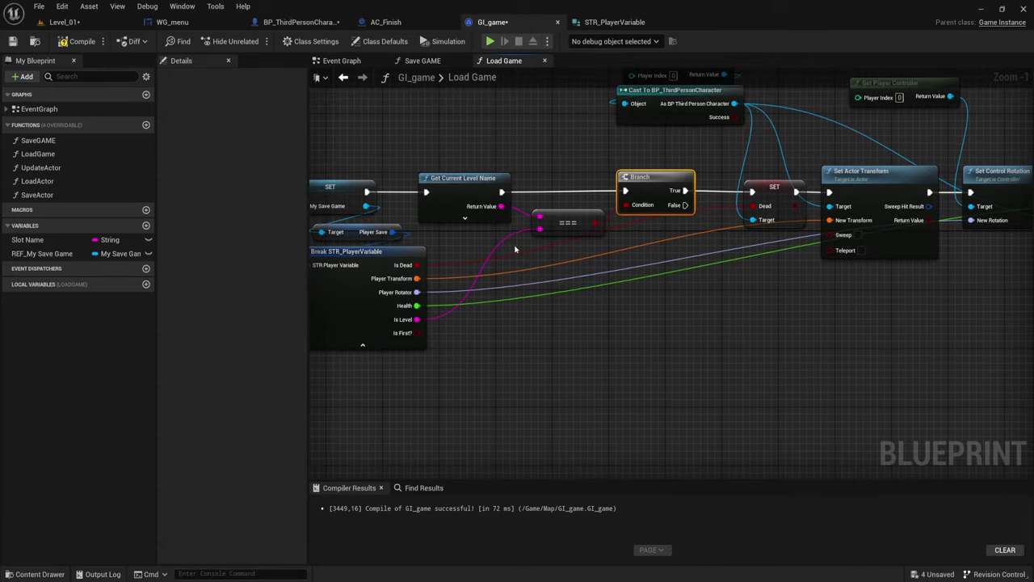
Raise the SET, transform, rotation and cast nodes above the Branch
click(477, 196)
right_drag(422, 306, 493, 302)
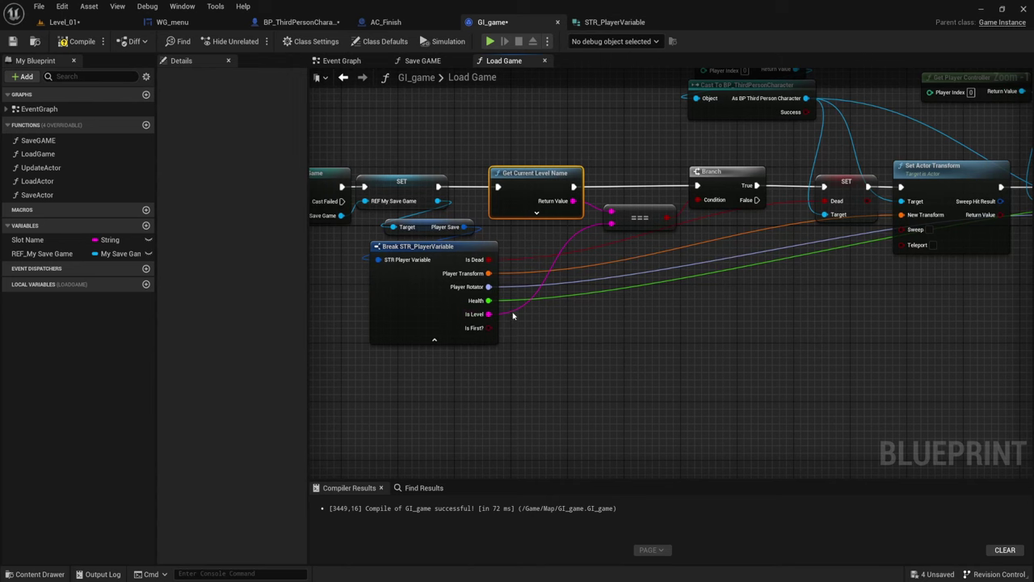
scroll(698, 306, down, 1)
right_drag(687, 343, 552, 353)
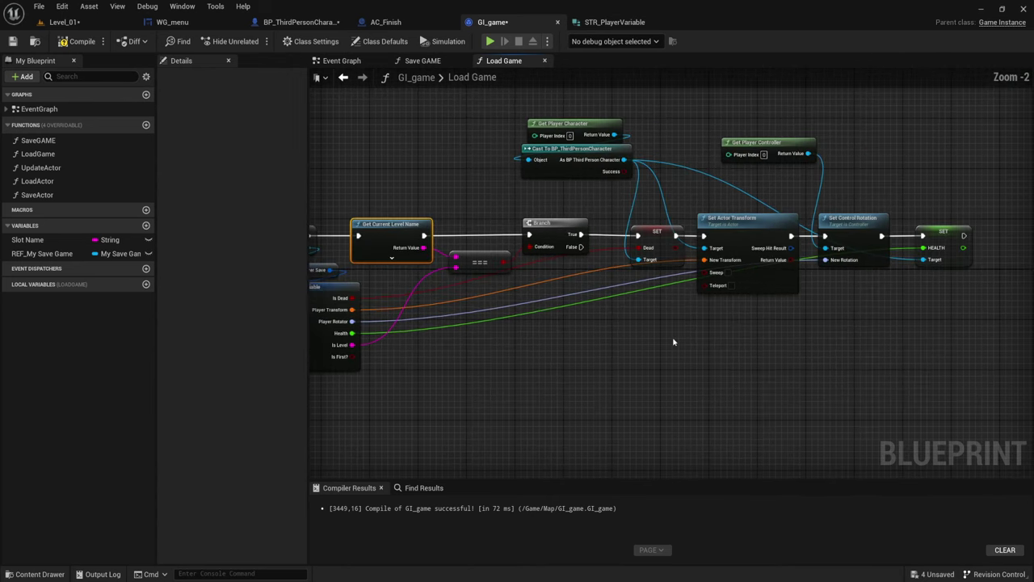
drag(526, 327, 827, 105)
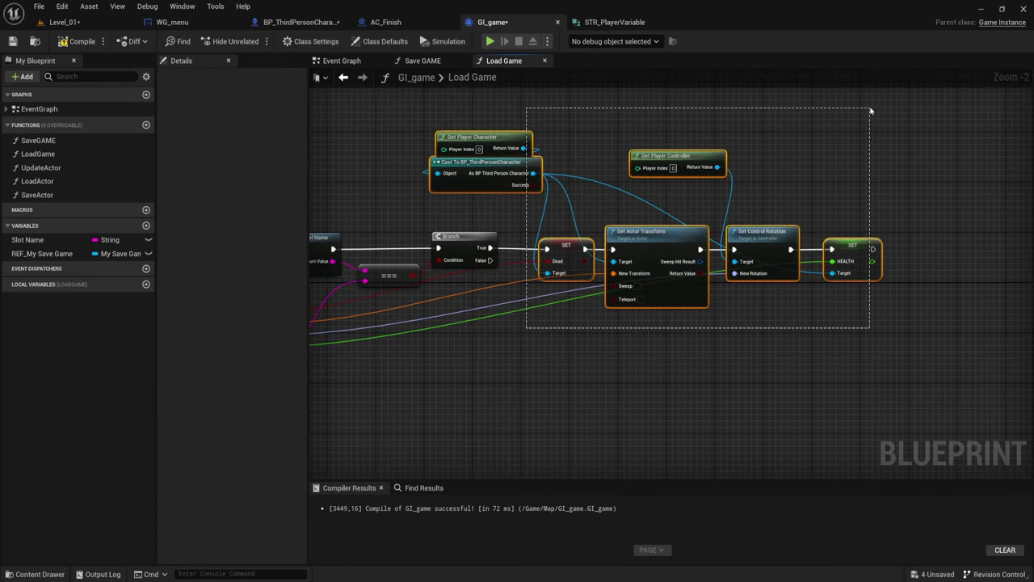
drag(650, 239, 656, 182)
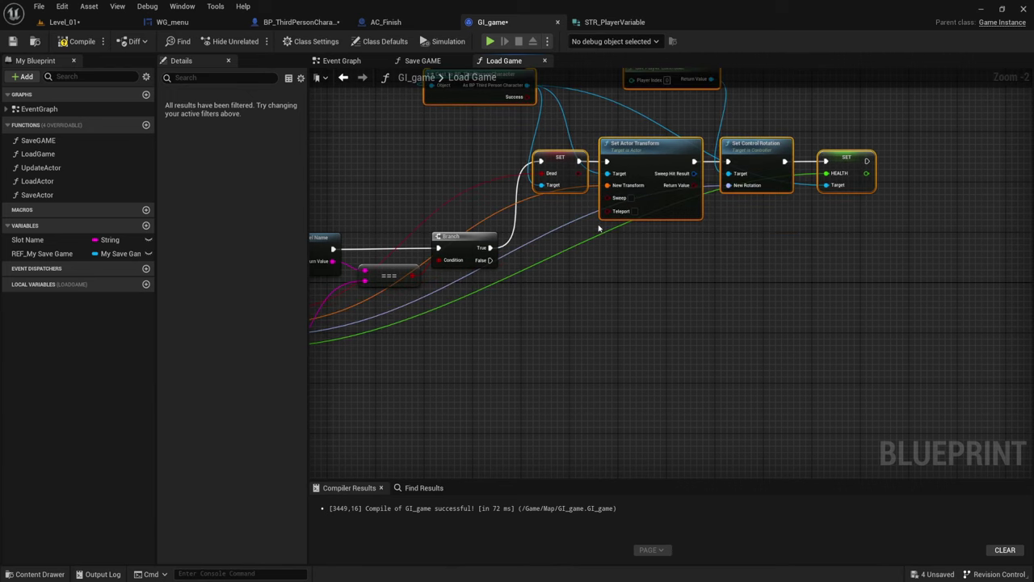
mouse_move(606, 269)
right_down()
mouse_move(646, 302)
mouse_move(665, 279)
right_up()
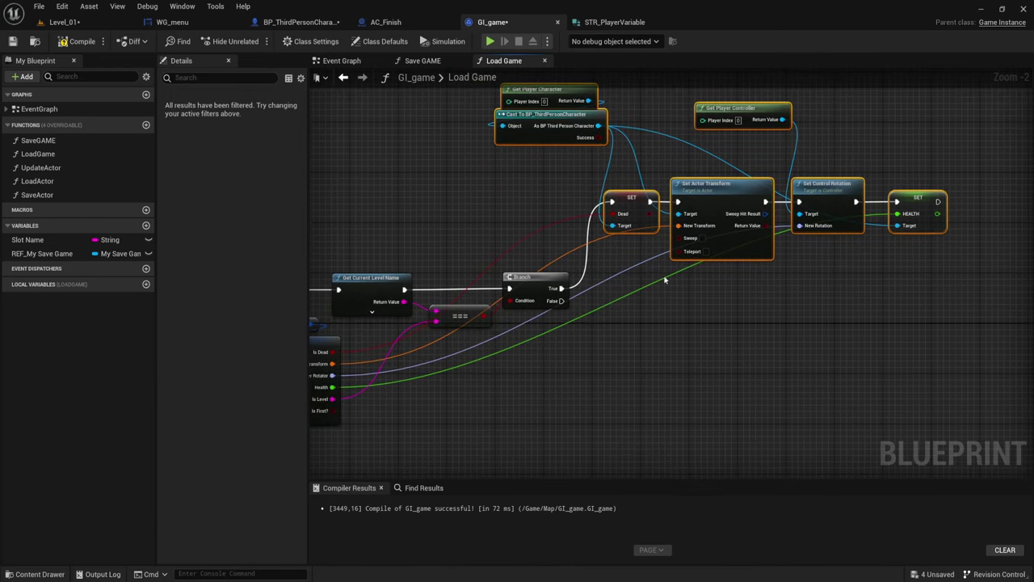
mouse_move(610, 327)
right_down()
mouse_move(603, 270)
mouse_move(589, 289)
mouse_move(588, 268)
right_up()
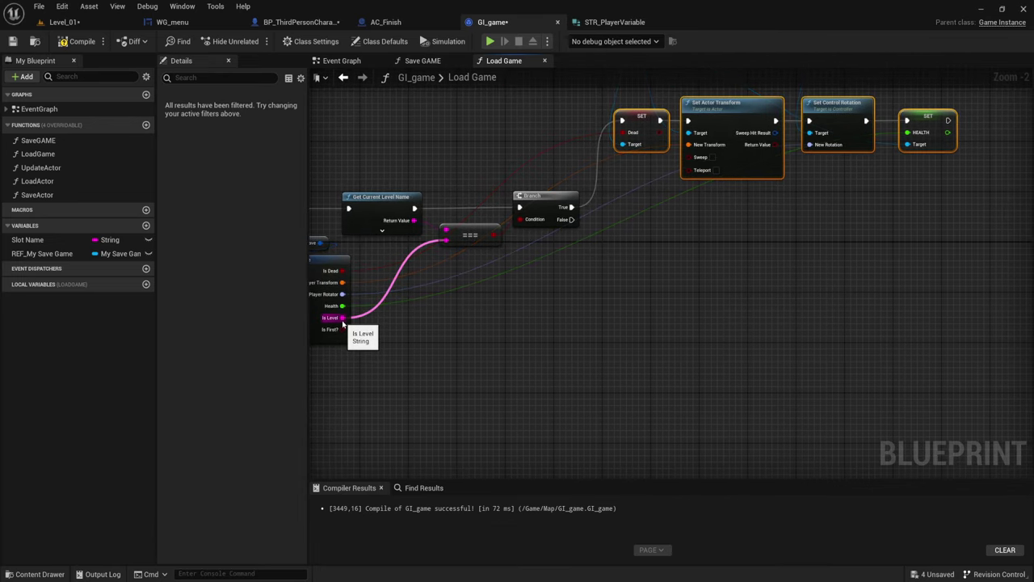
drag(343, 321, 608, 274)
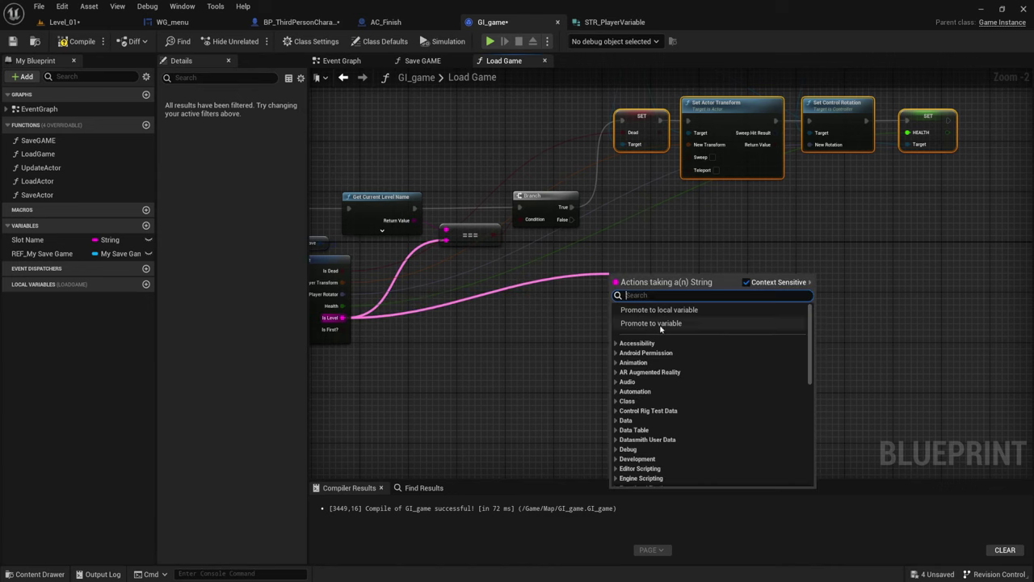
click(661, 328)
drag(645, 281, 643, 255)
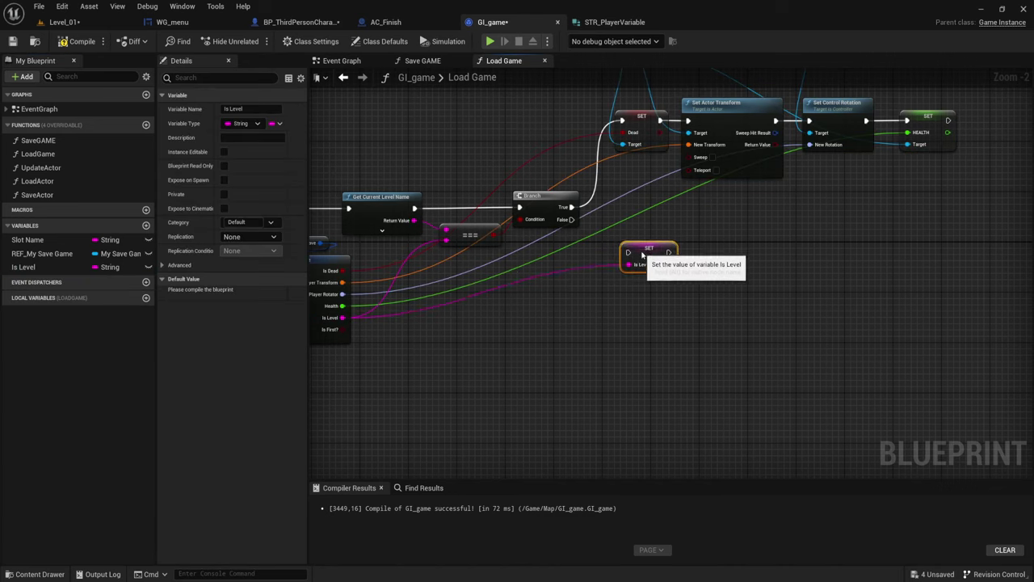
drag(572, 219, 628, 252)
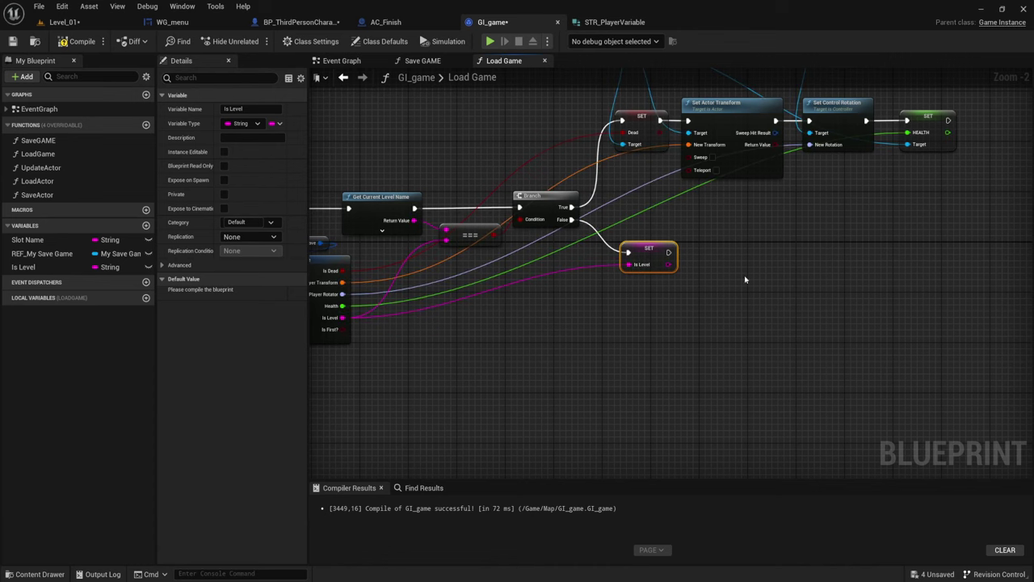
right_drag(745, 279, 670, 359)
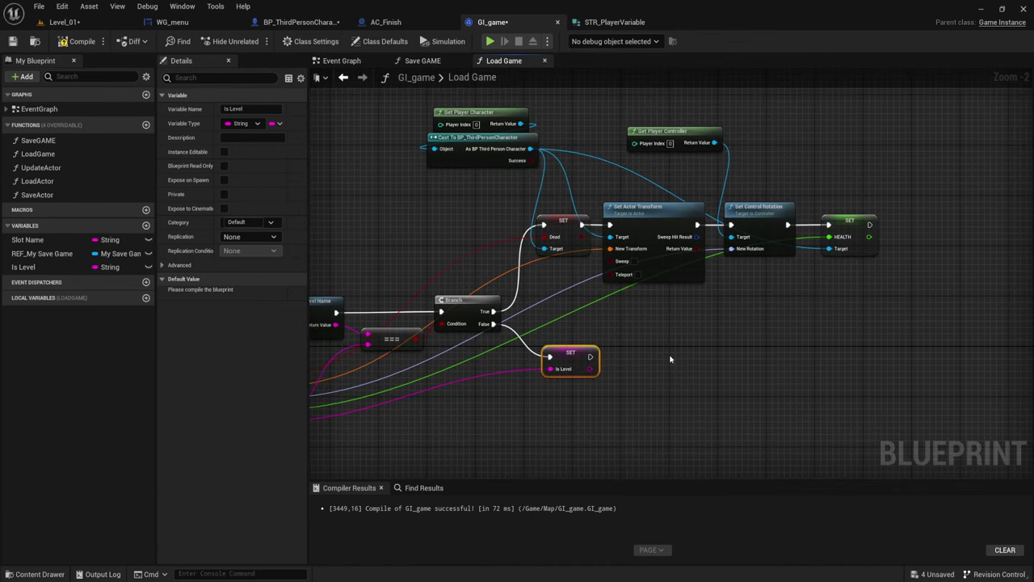
drag(527, 282, 911, 112)
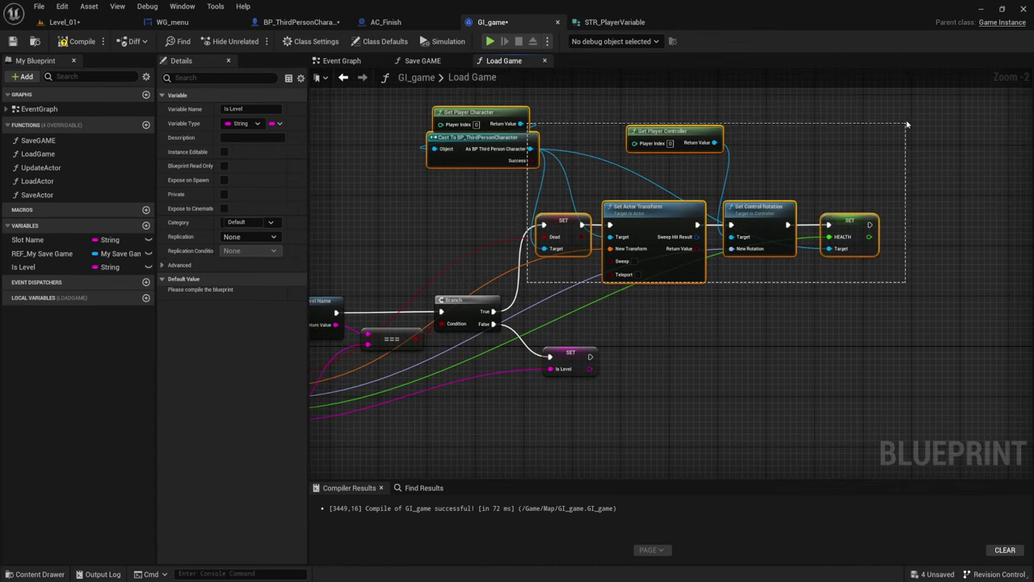
right_drag(728, 348, 664, 313)
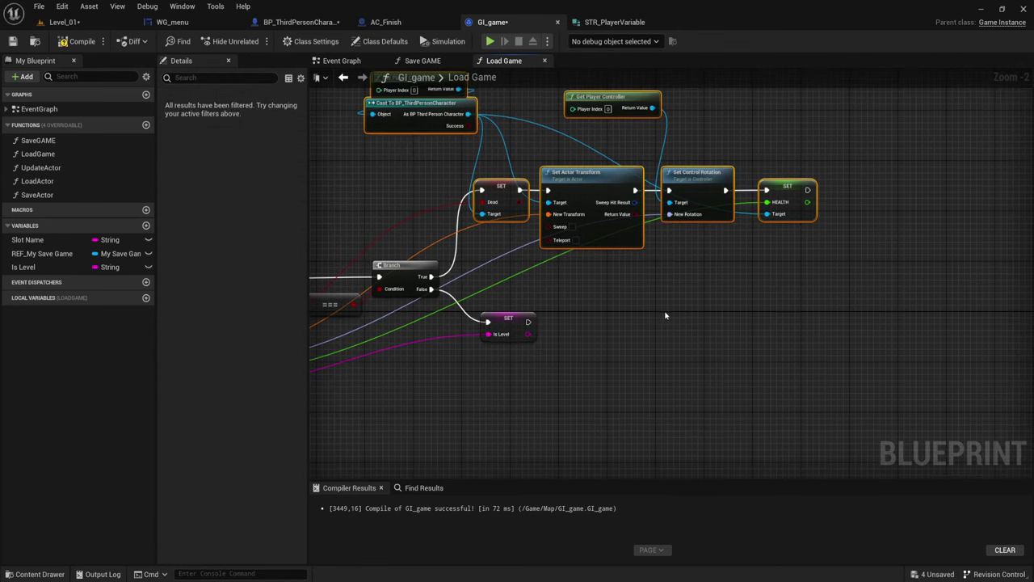
click(789, 188)
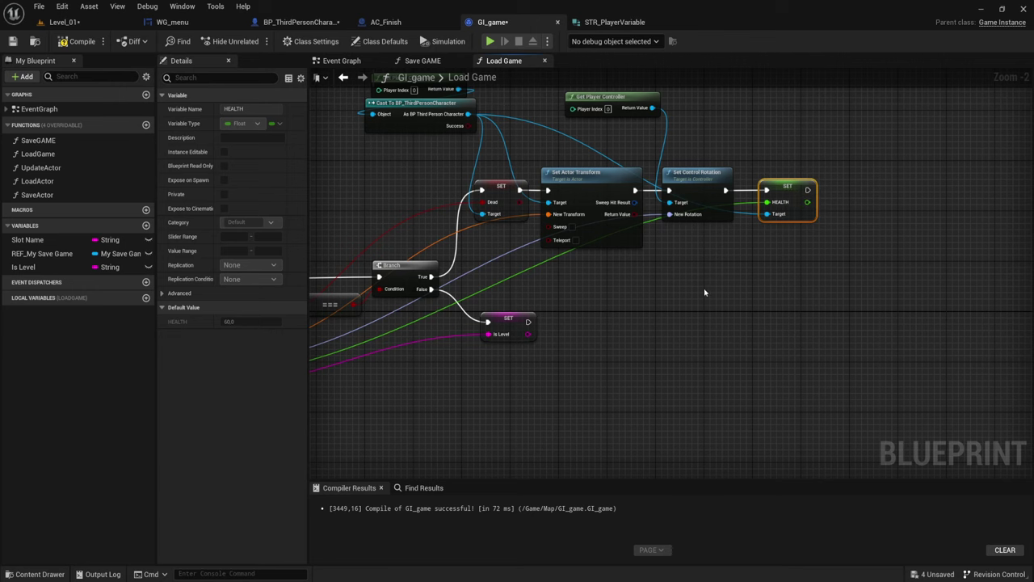
mouse_move(707, 294)
right_down()
mouse_move(644, 339)
mouse_move(607, 313)
right_up()
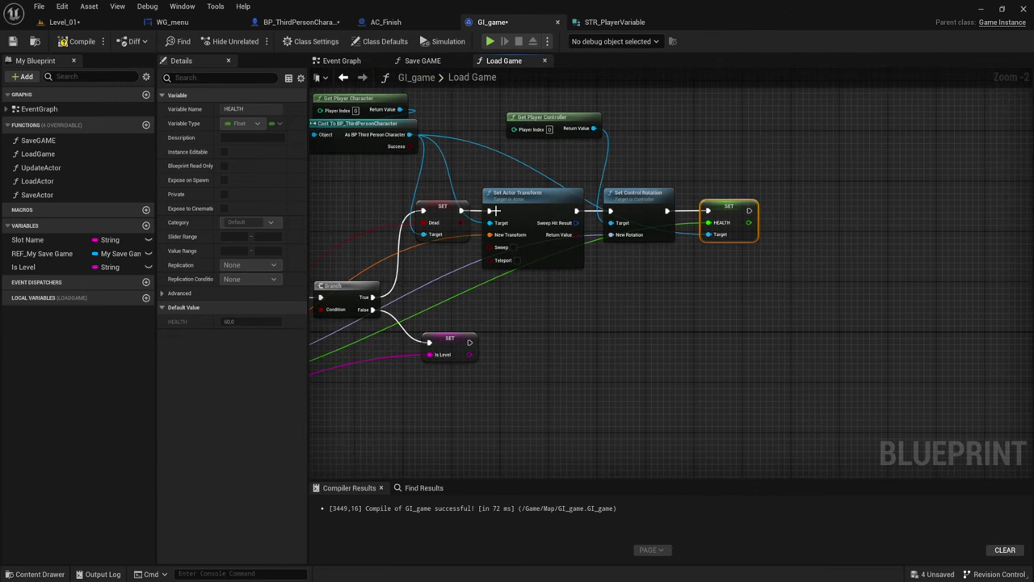
right_drag(494, 210, 585, 234)
drag(388, 112, 518, 179)
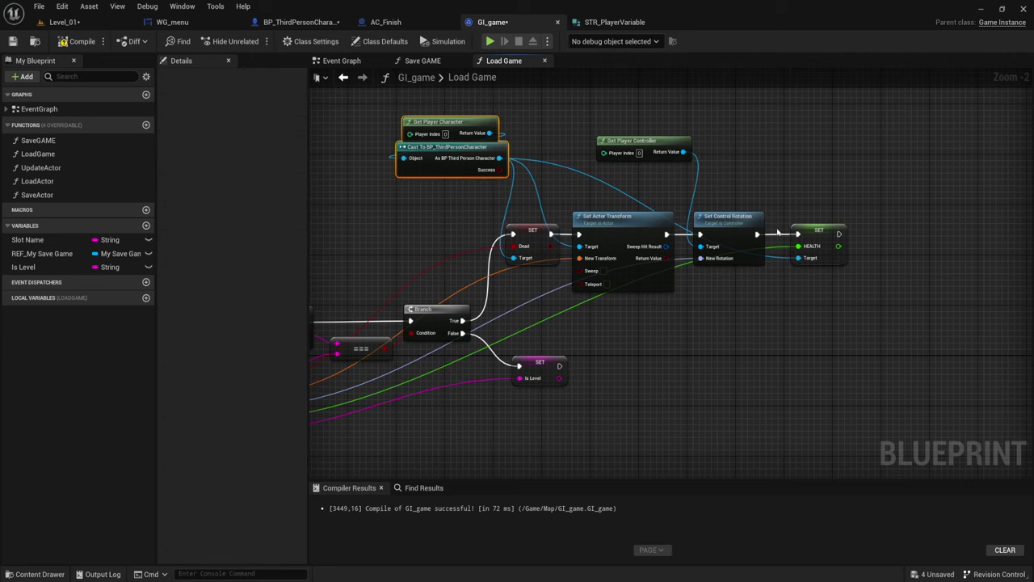
Place the copied Cast and SET HEALTH nodes below, chain HEALTH after Is Level, and wire struct Health into it
shift+drag(779, 233, 838, 291)
mouse_move(477, 173)
mouse_down()
mouse_move(562, 327)
mouse_move(514, 358)
mouse_up()
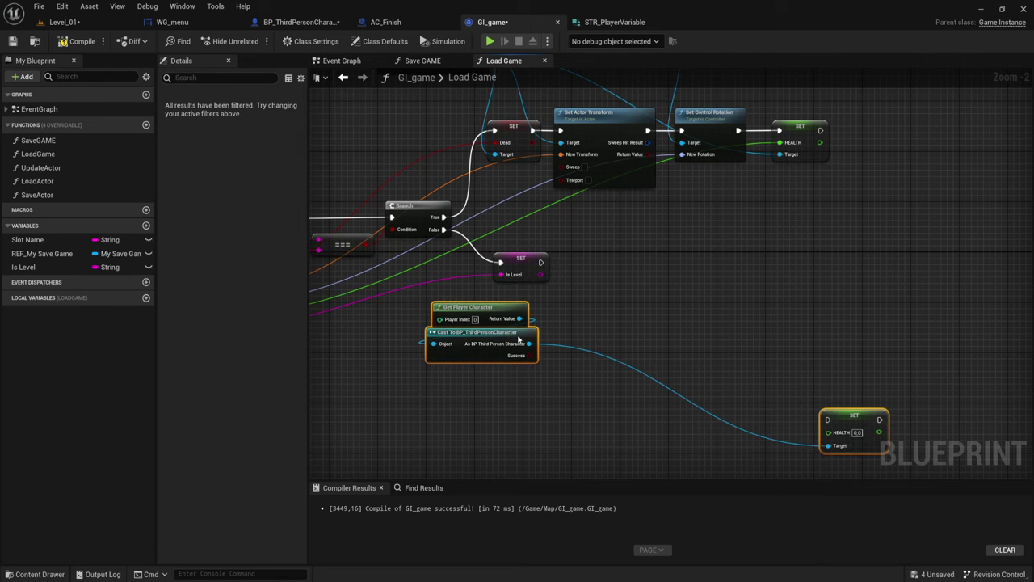
click(745, 378)
mouse_move(868, 425)
mouse_down()
mouse_move(598, 267)
mouse_move(568, 262)
mouse_up()
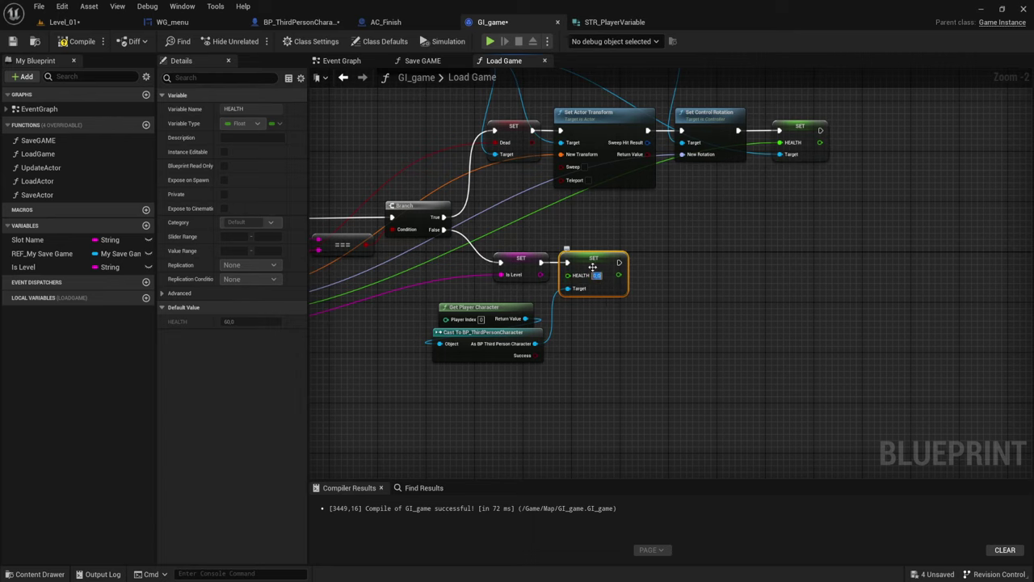
right_drag(492, 255, 641, 210)
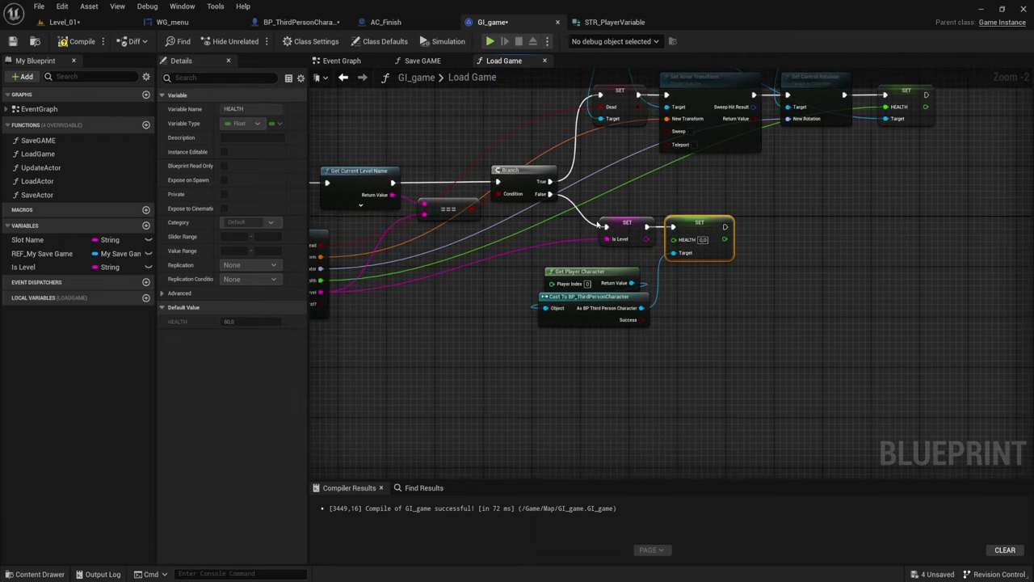
drag(363, 272, 718, 229)
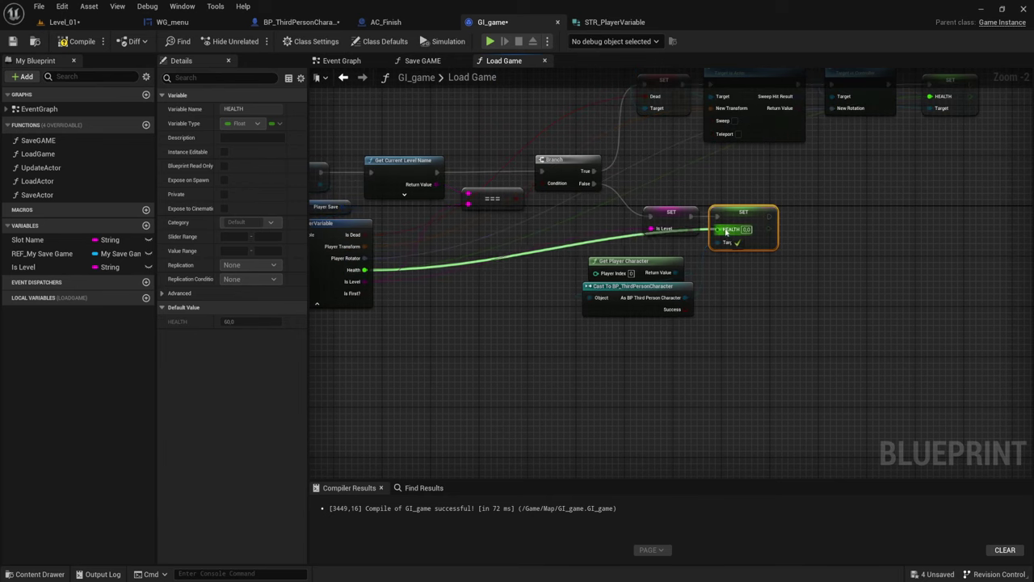
Select the SET nodes and the upper cast, transform and rotation nodes to tidy the layout
right_drag(696, 276, 594, 293)
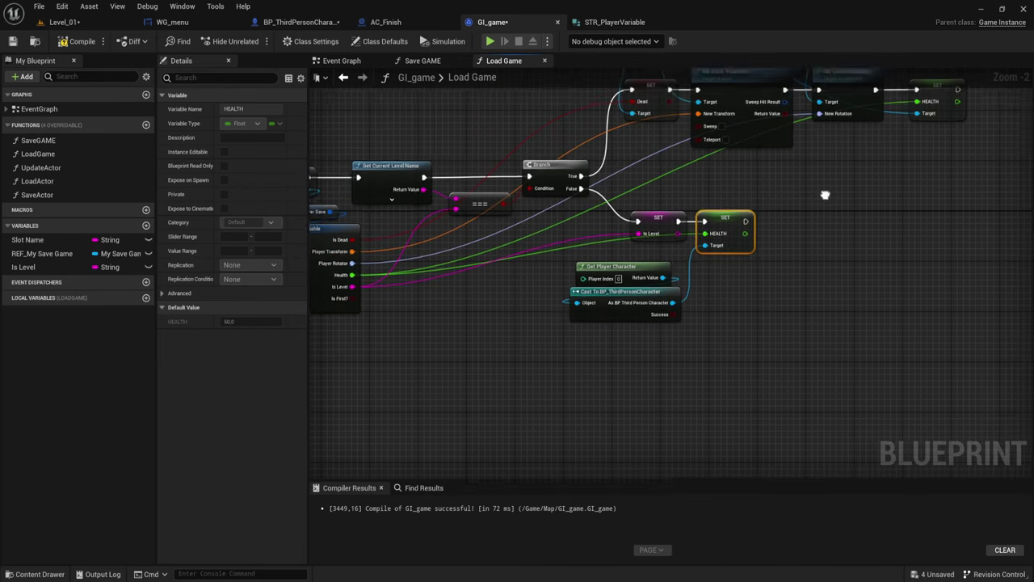
drag(493, 365, 652, 259)
right_drag(652, 260, 621, 279)
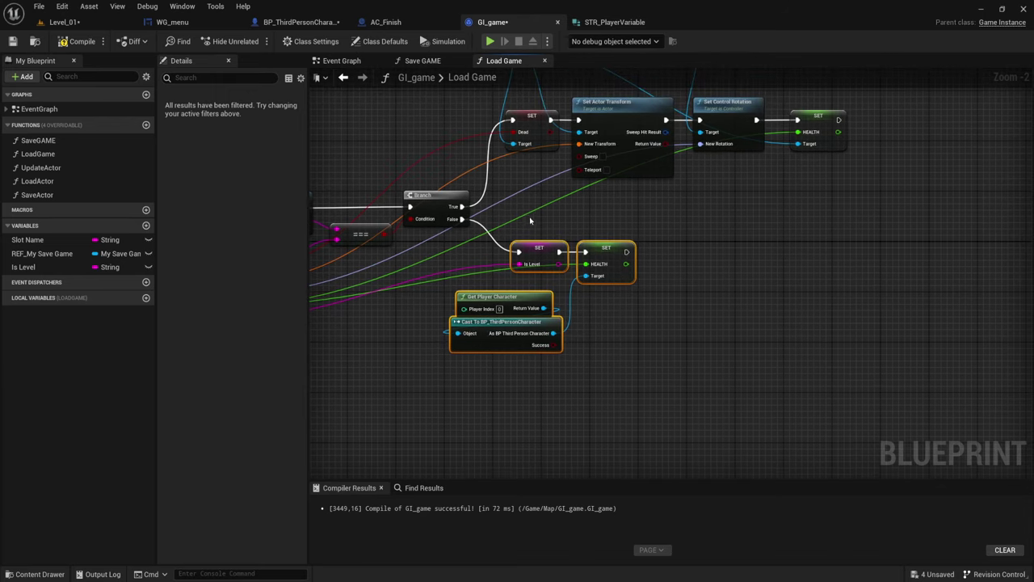
drag(530, 216, 546, 254)
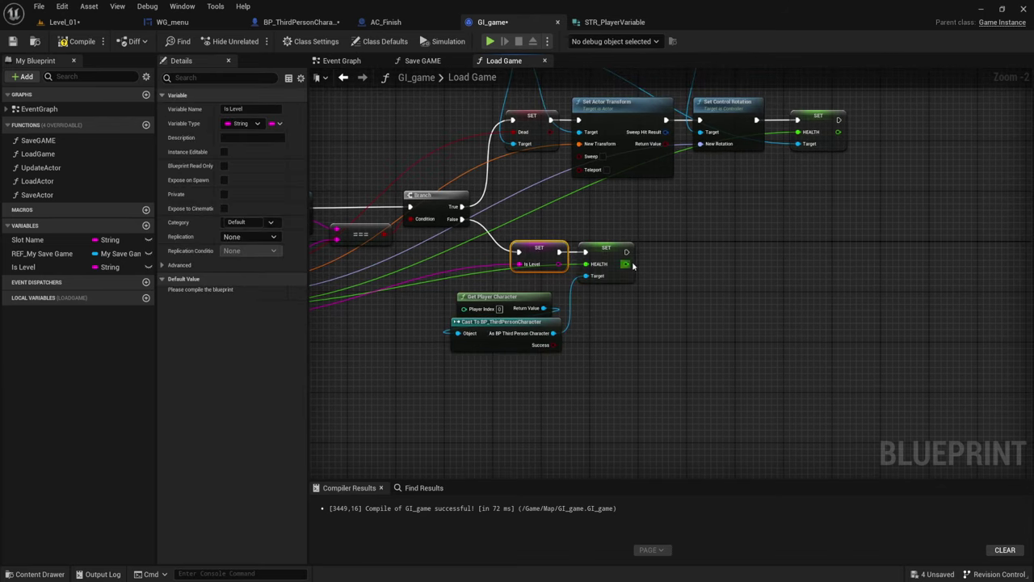
drag(601, 206, 623, 331)
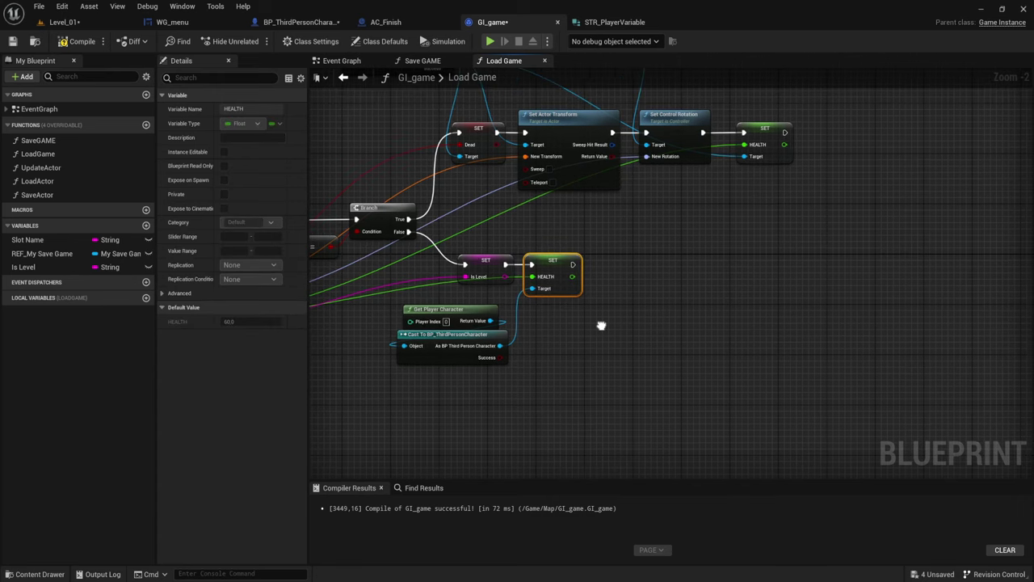
right_drag(652, 312, 711, 334)
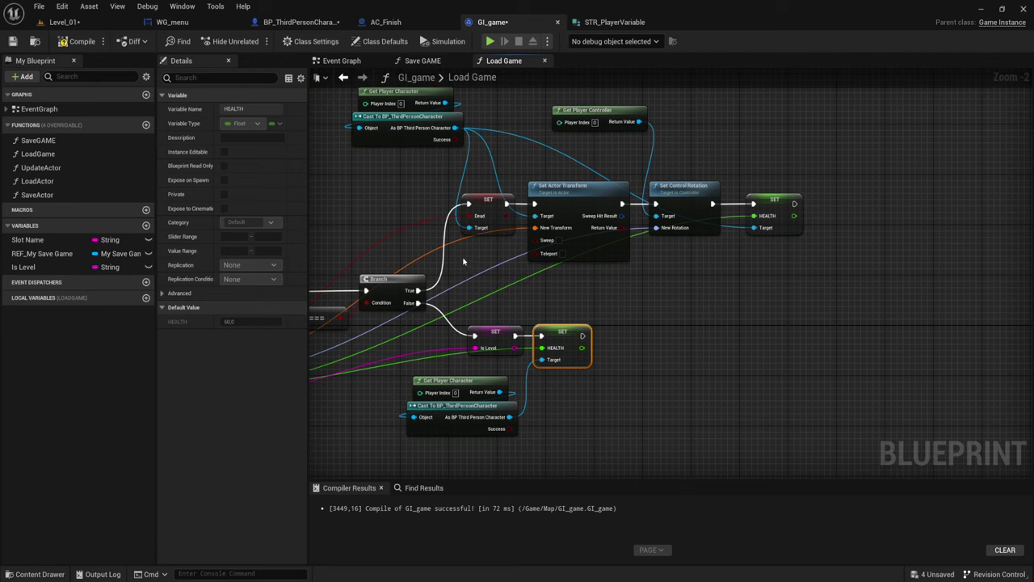
mouse_move(463, 258)
mouse_down()
mouse_move(591, 94)
mouse_move(428, 103)
mouse_up()
shift+drag(377, 219, 696, 98)
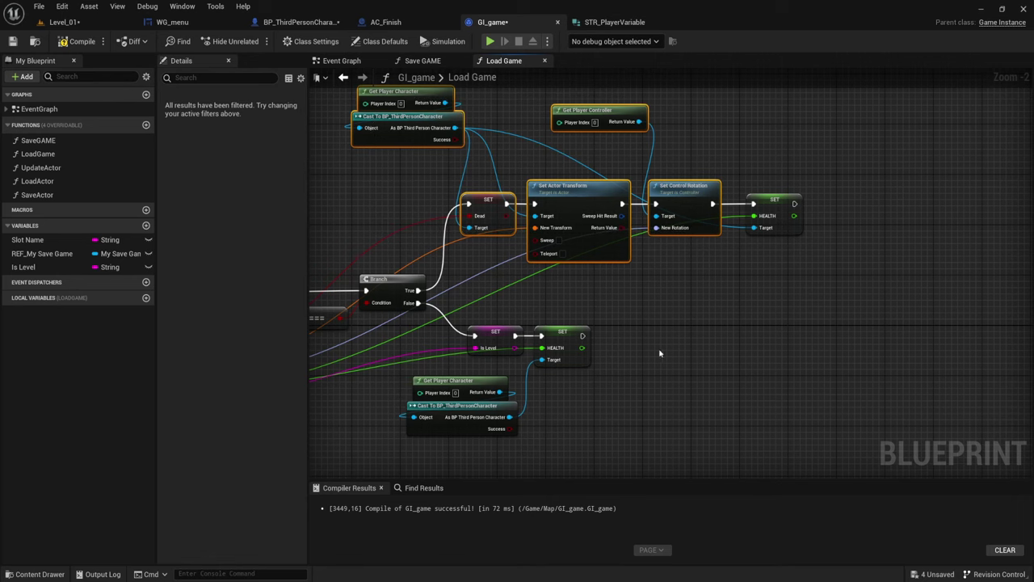
right_drag(659, 354, 646, 282)
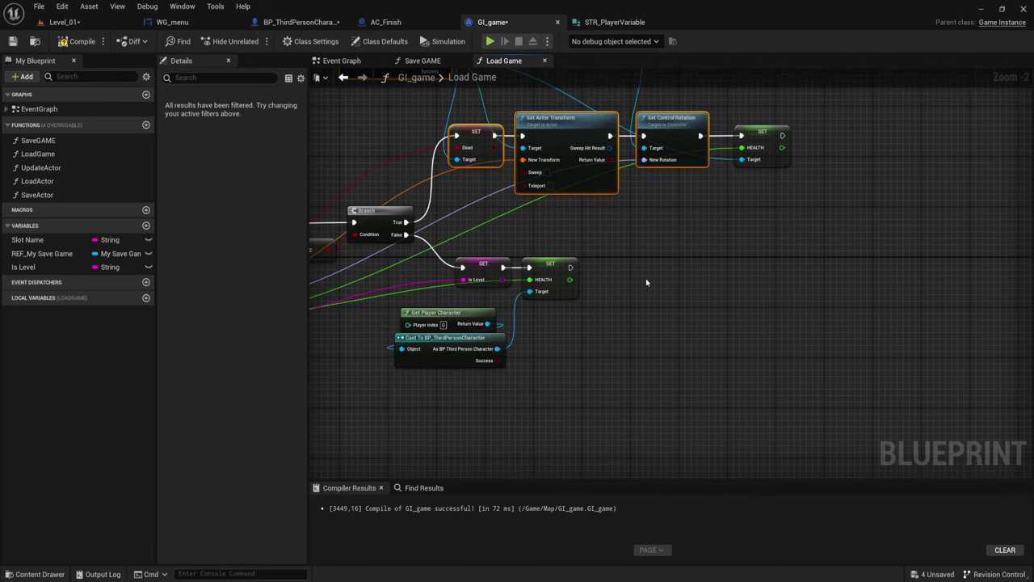
click(63, 22)
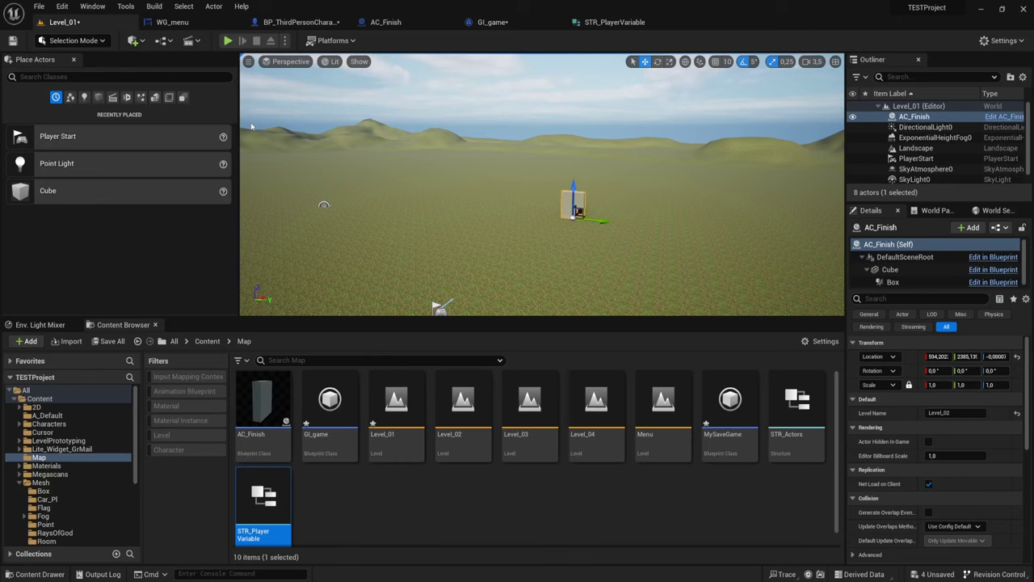
click(477, 243)
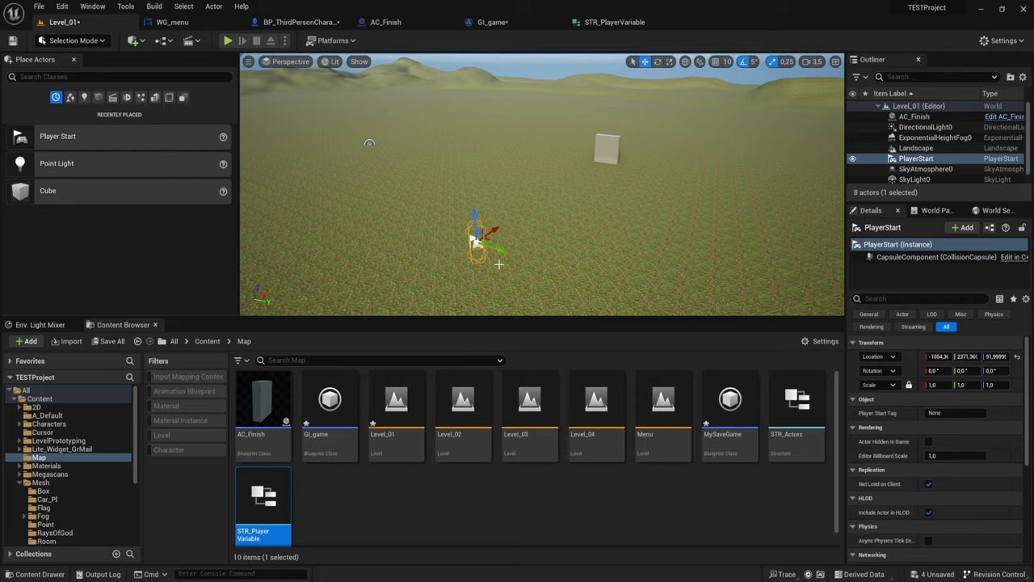
click(622, 25)
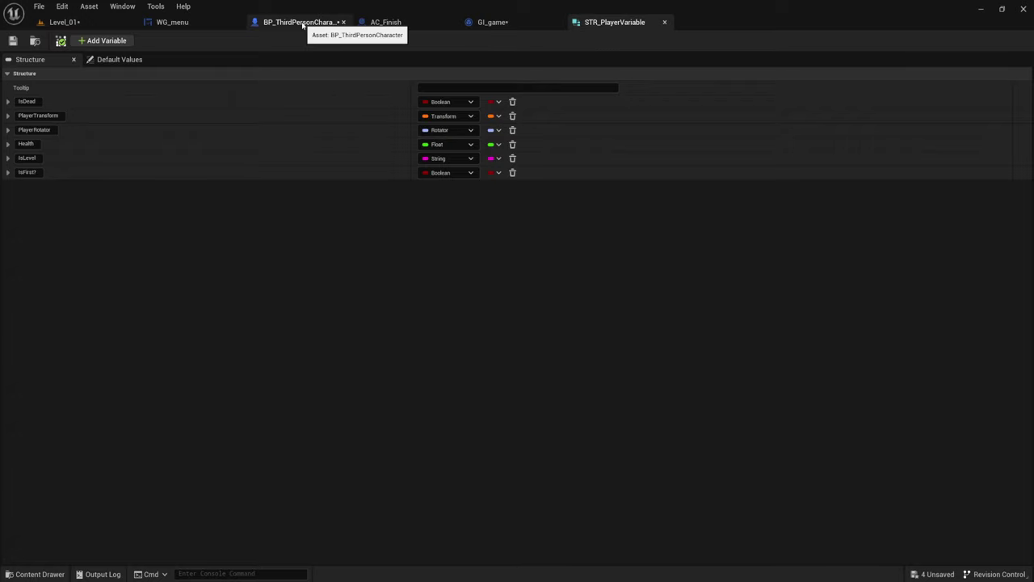
click(488, 22)
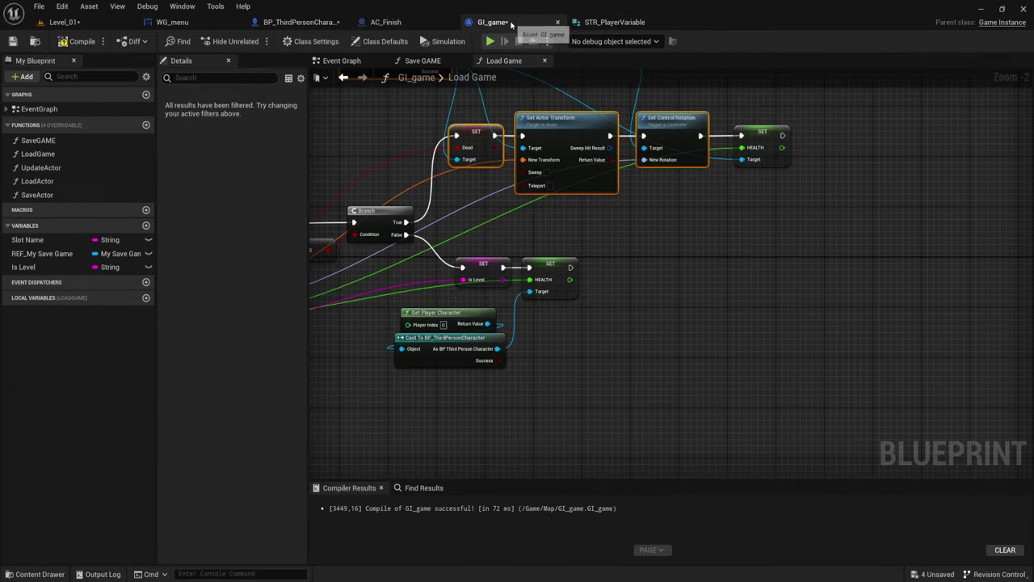
mouse_move(577, 275)
right_down()
mouse_move(558, 236)
mouse_move(600, 266)
right_up()
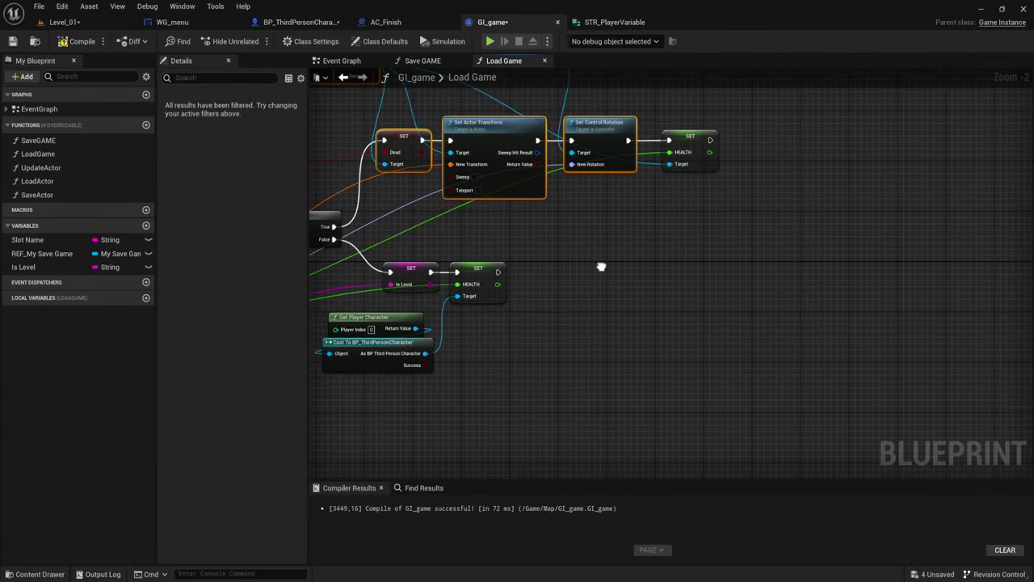
scroll(364, 234, down, 1)
right_drag(364, 234, 583, 215)
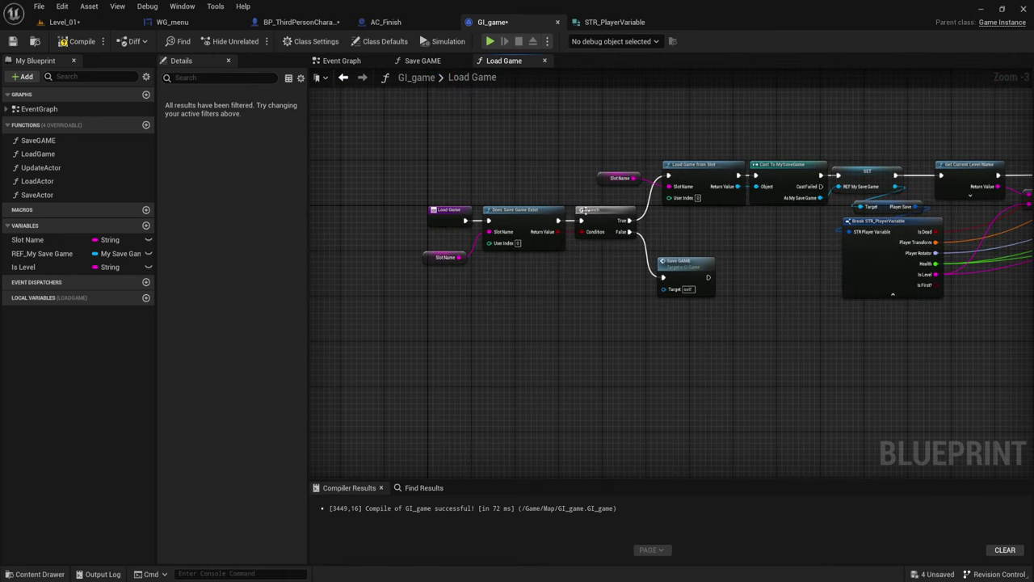
click(445, 216)
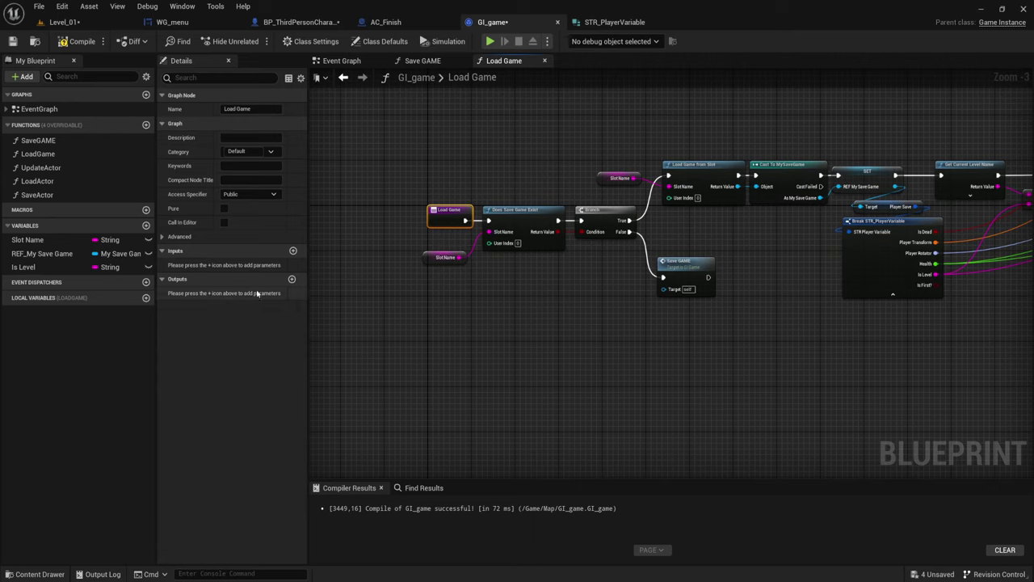
Add a String output named IsLevel to the Load Game function
click(292, 279)
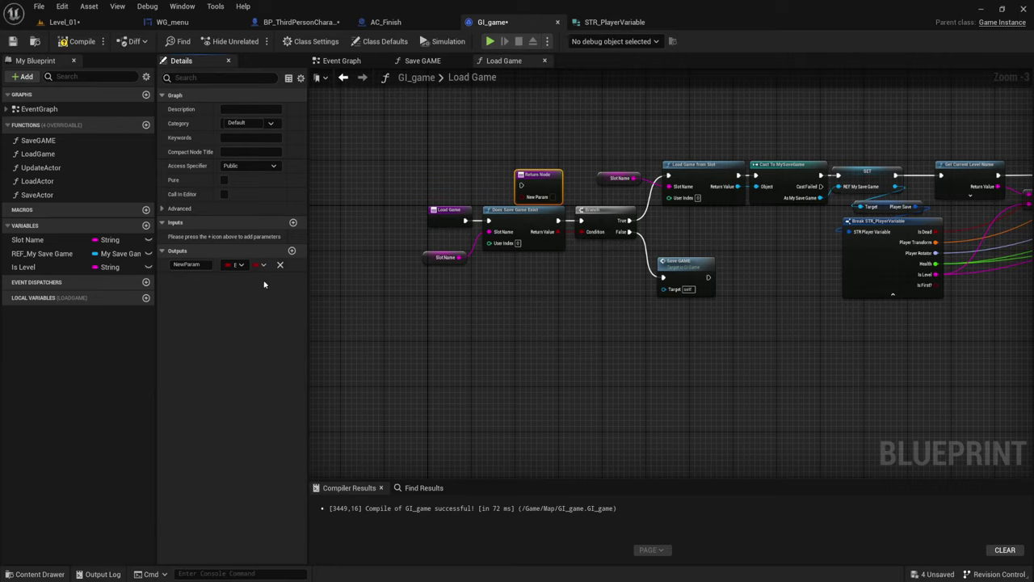
click(235, 264)
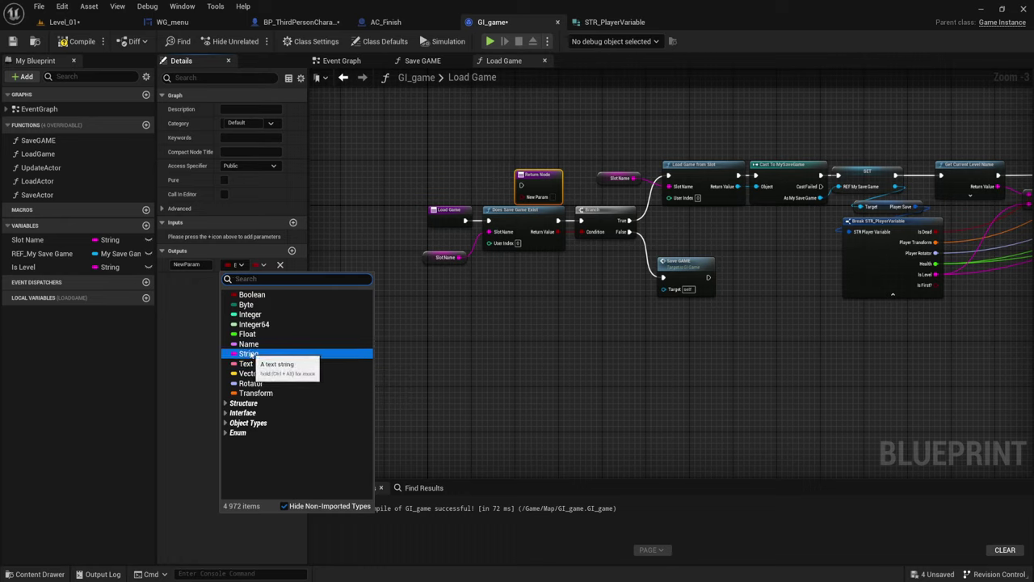
click(252, 354)
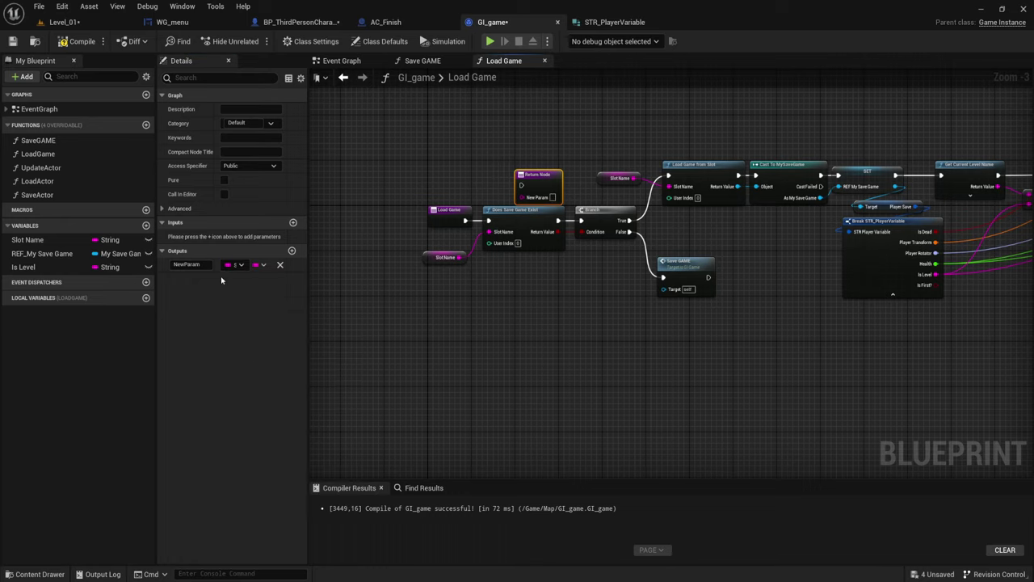
click(199, 265)
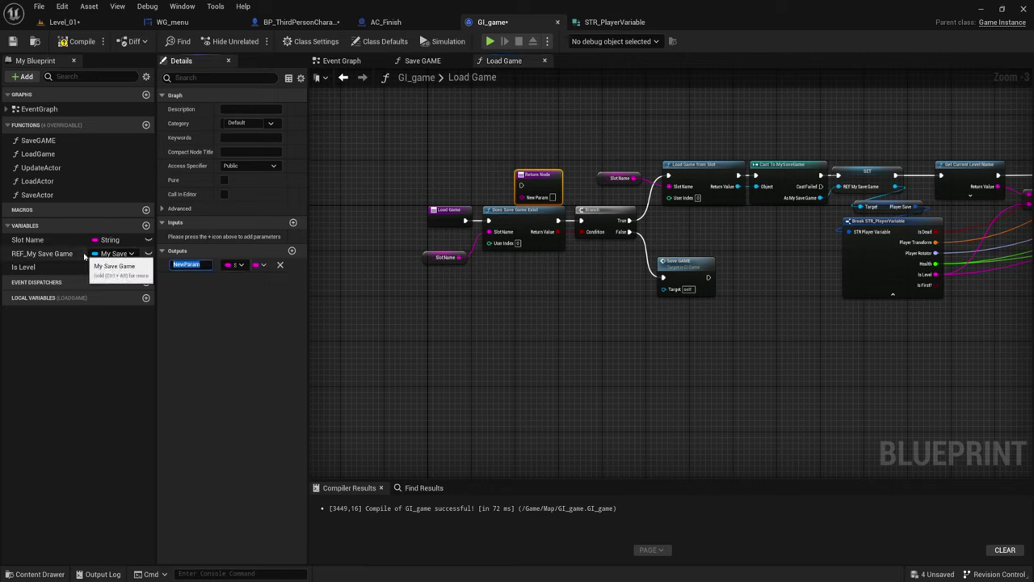
text(IsLevel)
key(Return)
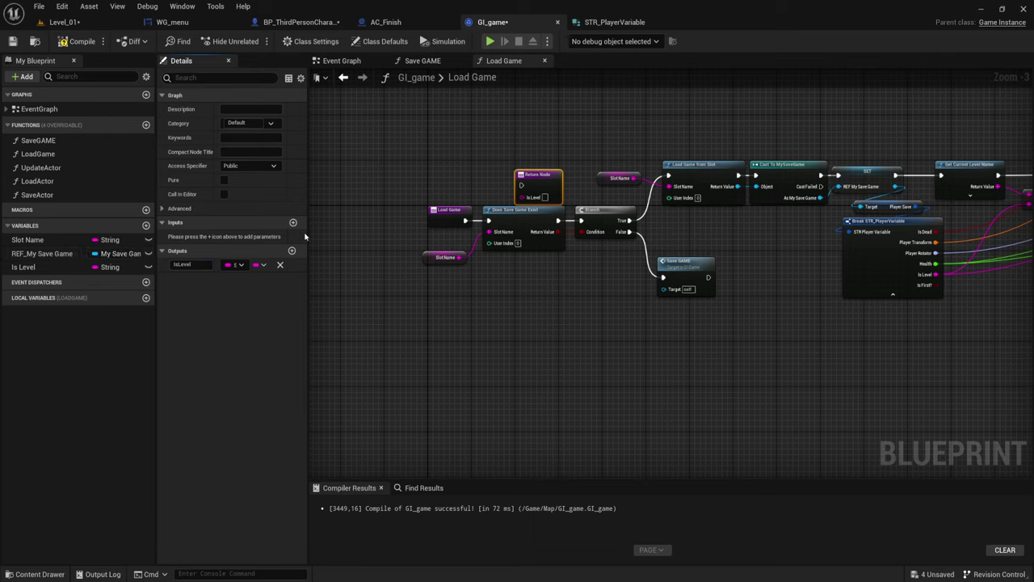
Add a second Boolean output named Is First?
click(294, 252)
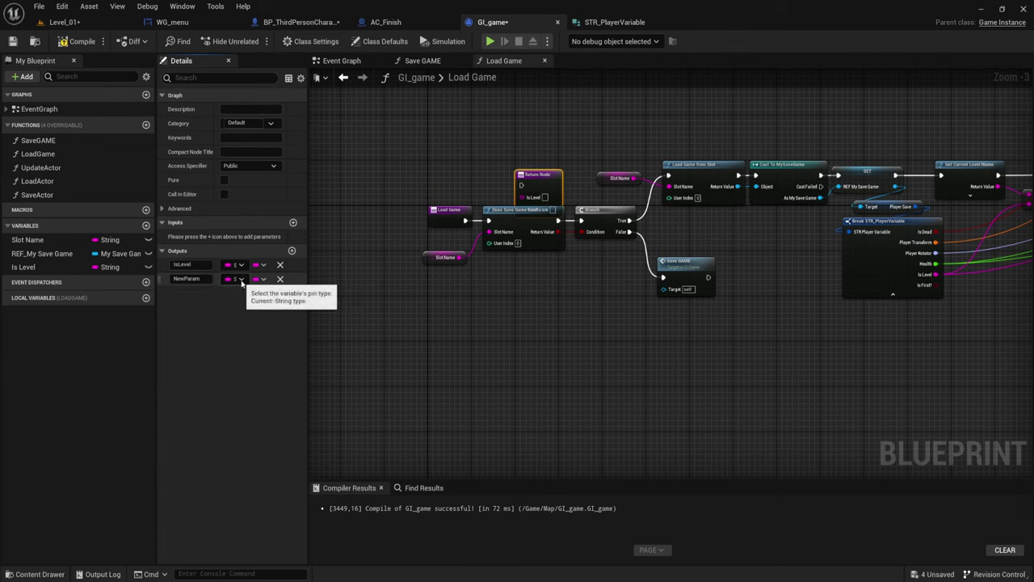
click(239, 279)
click(256, 308)
click(201, 279)
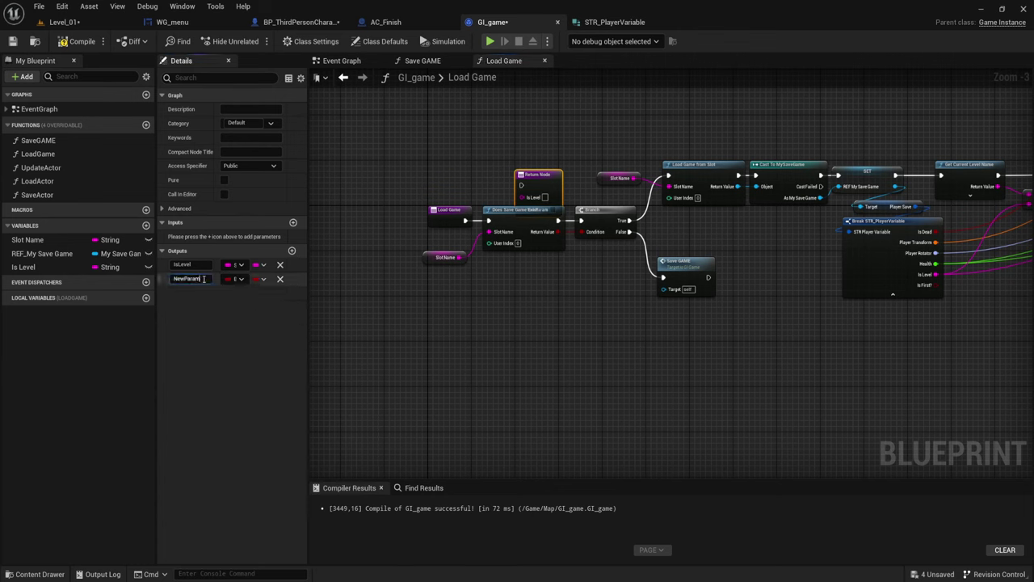
double_click(201, 279)
text(Is First)
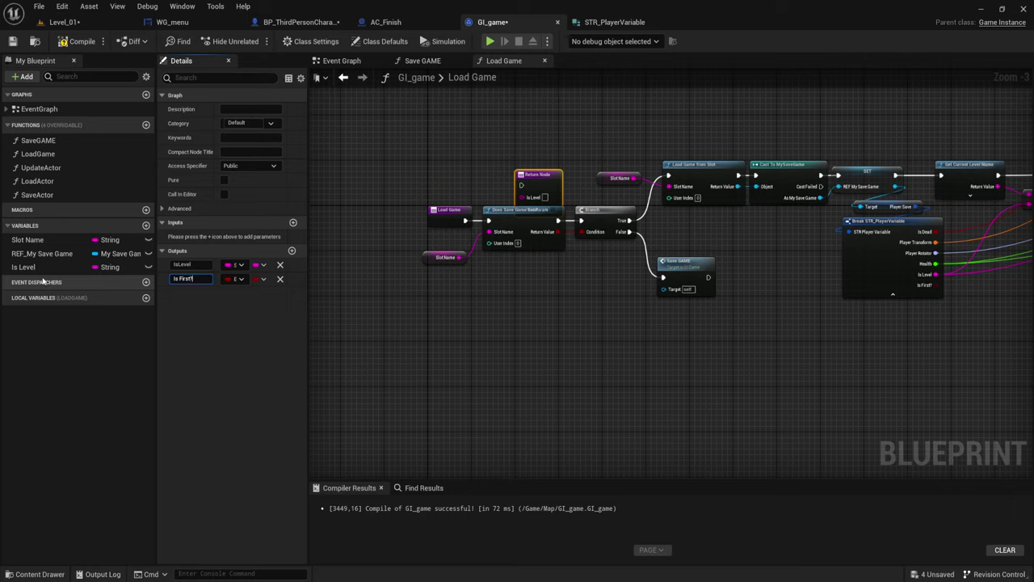
text(?)
key(Return)
Move the Return Node right of the SET nodes and connect the upper SET chain's execution to it
right_drag(1018, 327, 594, 346)
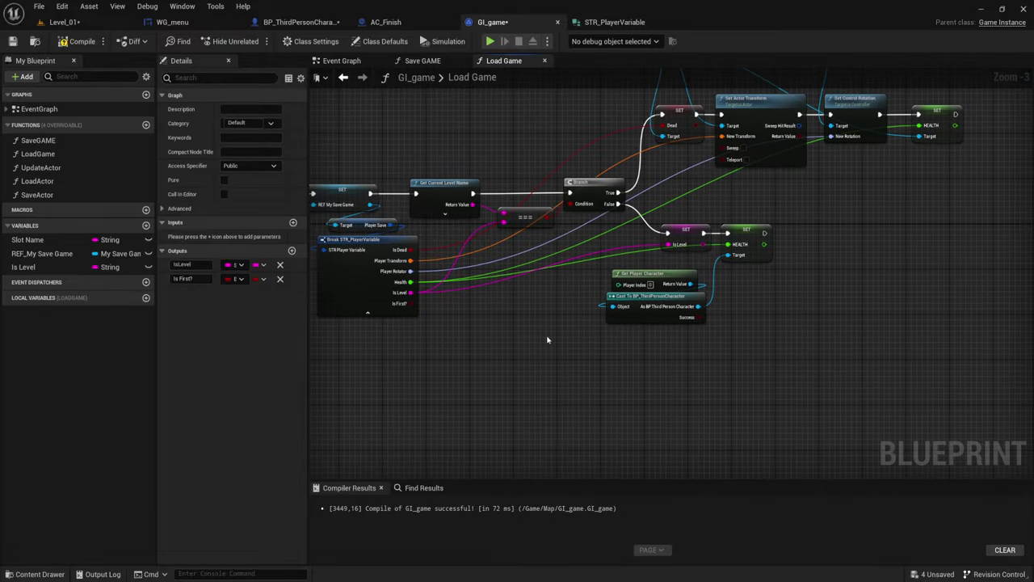
right_drag(547, 339, 534, 362)
right_drag(723, 345, 796, 292)
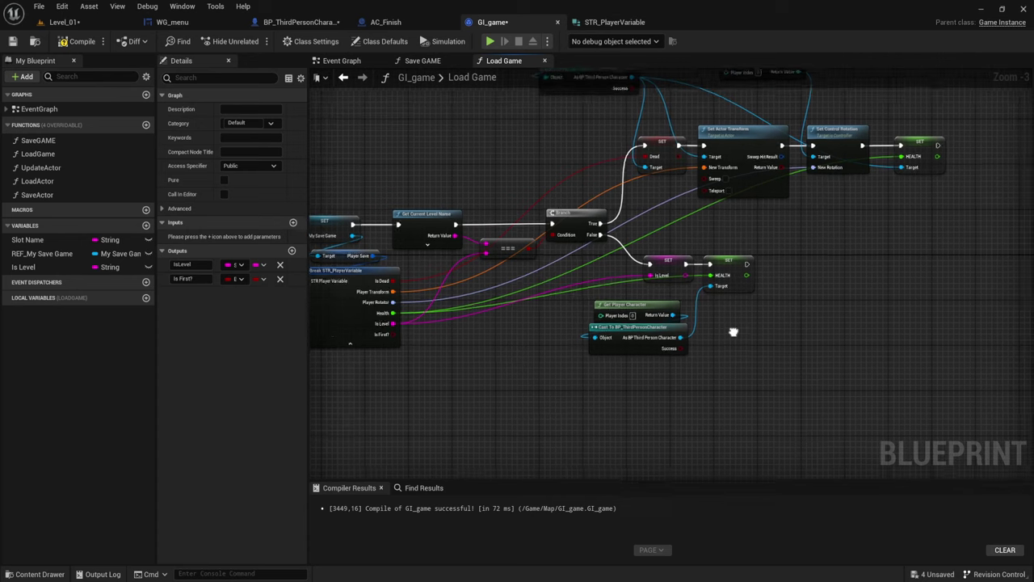
scroll(795, 292, down, 2)
scroll(560, 284, down, 1)
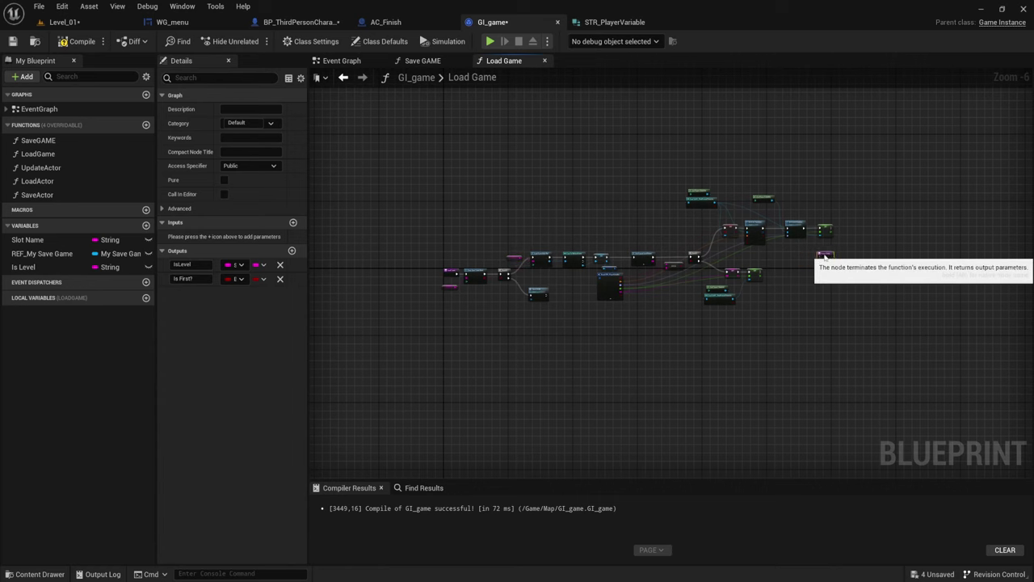
scroll(790, 260, up, 4)
scroll(716, 304, up, 2)
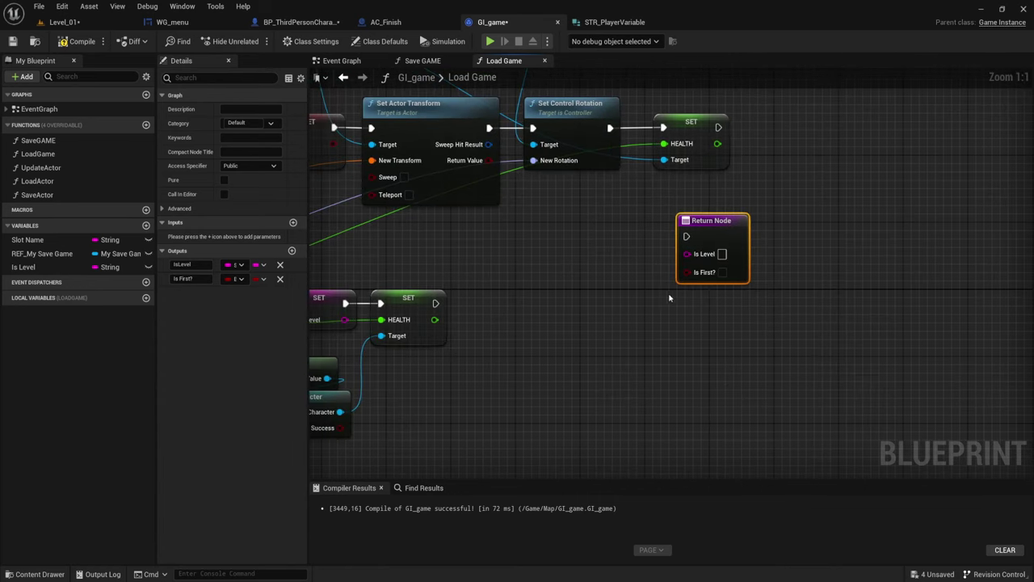
scroll(713, 243, down, 1)
drag(714, 236, 820, 258)
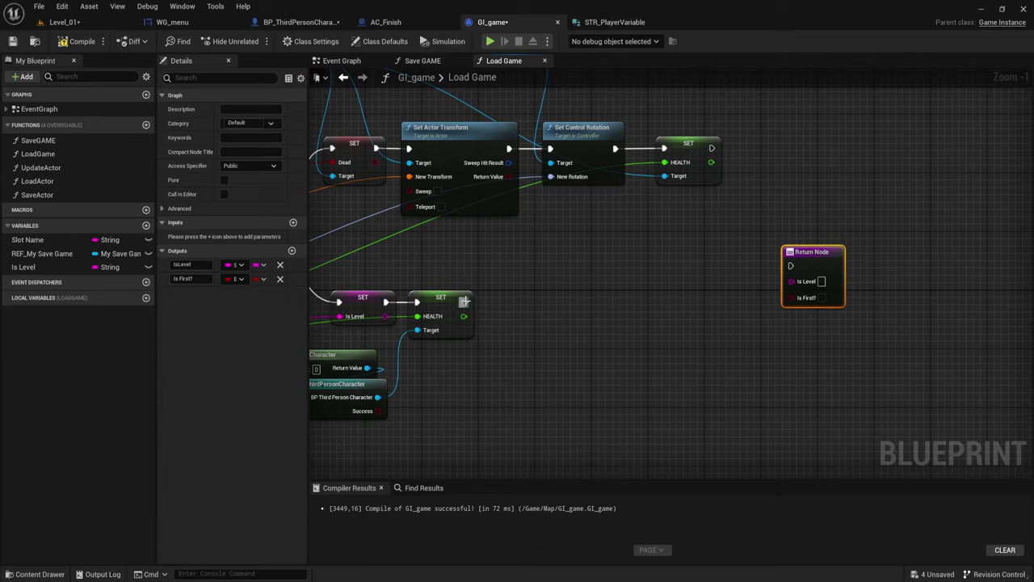
mouse_move(465, 301)
mouse_down()
mouse_move(797, 282)
mouse_move(711, 148)
mouse_up()
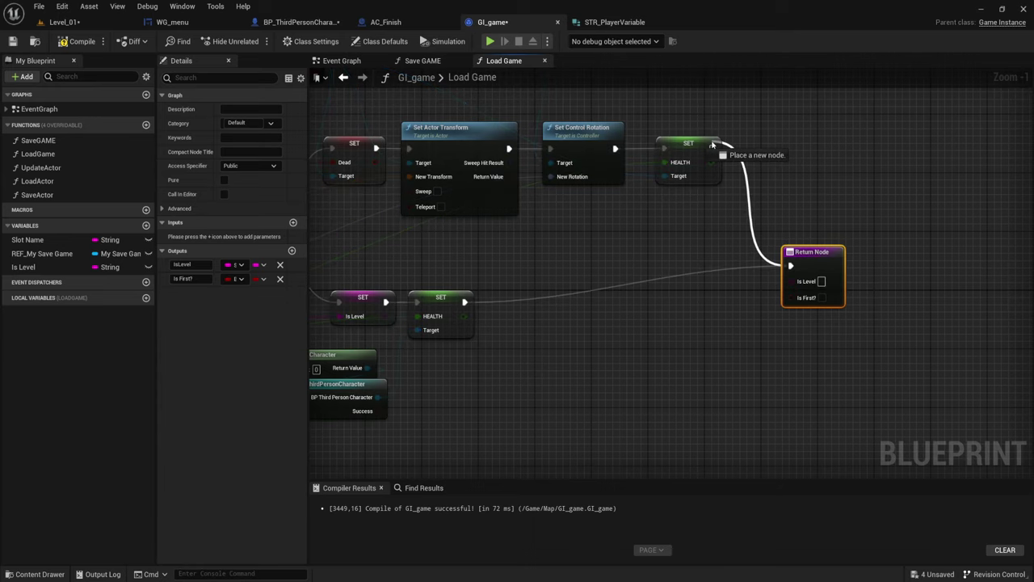
right_drag(711, 148, 655, 156)
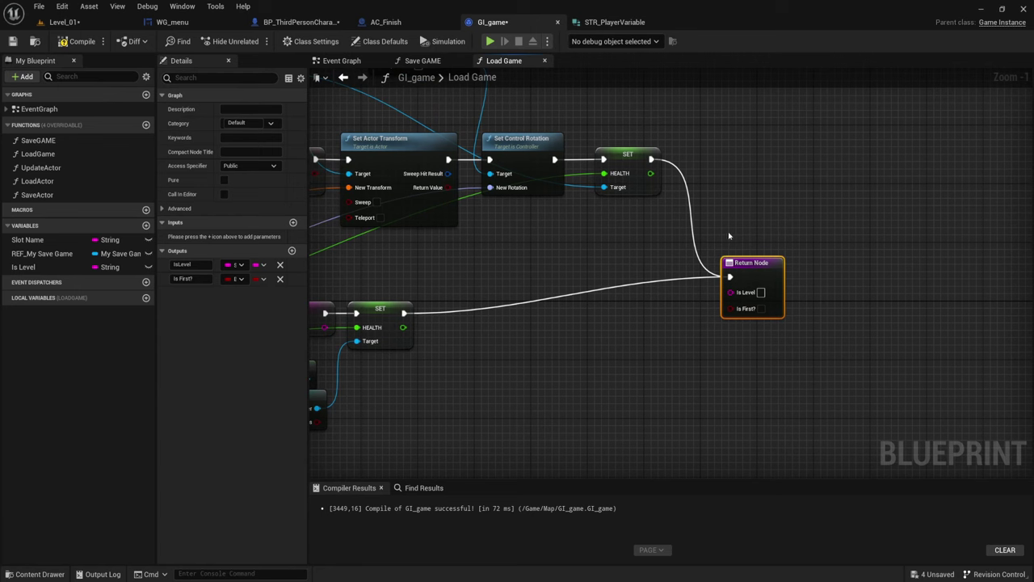
mouse_move(729, 233)
right_down()
mouse_move(736, 204)
mouse_move(769, 203)
right_up()
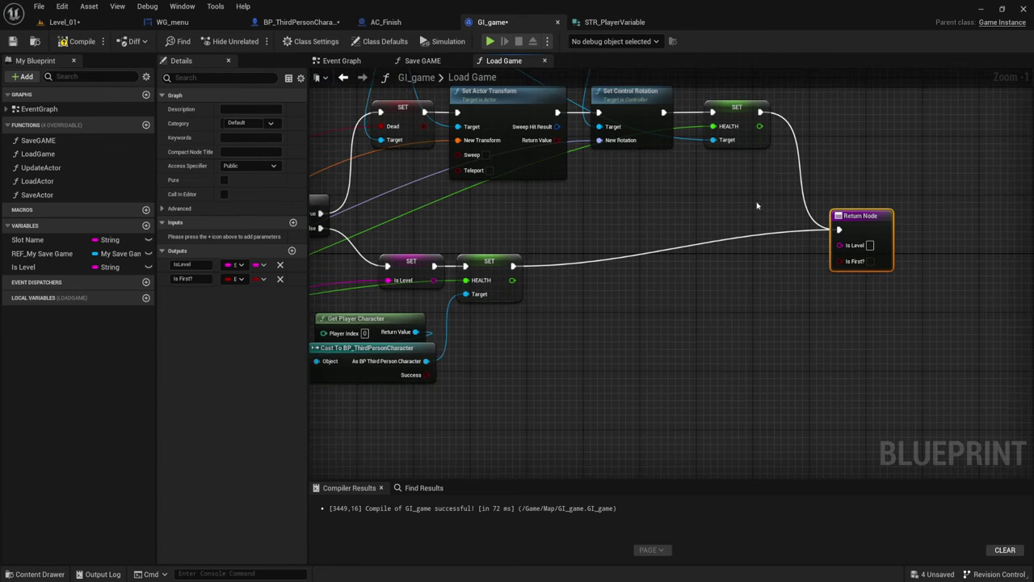
Wire Is First? and Is Level into the Return Node and shift it down-right
mouse_move(486, 321)
right_down()
mouse_move(528, 299)
mouse_move(704, 288)
mouse_move(766, 254)
right_up()
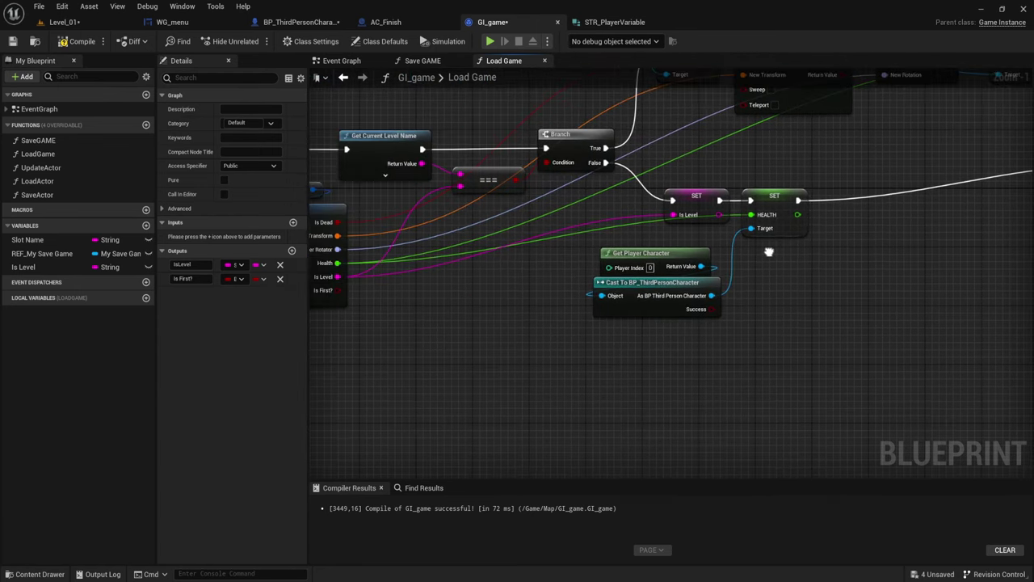
mouse_move(344, 295)
mouse_down()
mouse_move(1032, 204)
mouse_move(801, 204)
mouse_up()
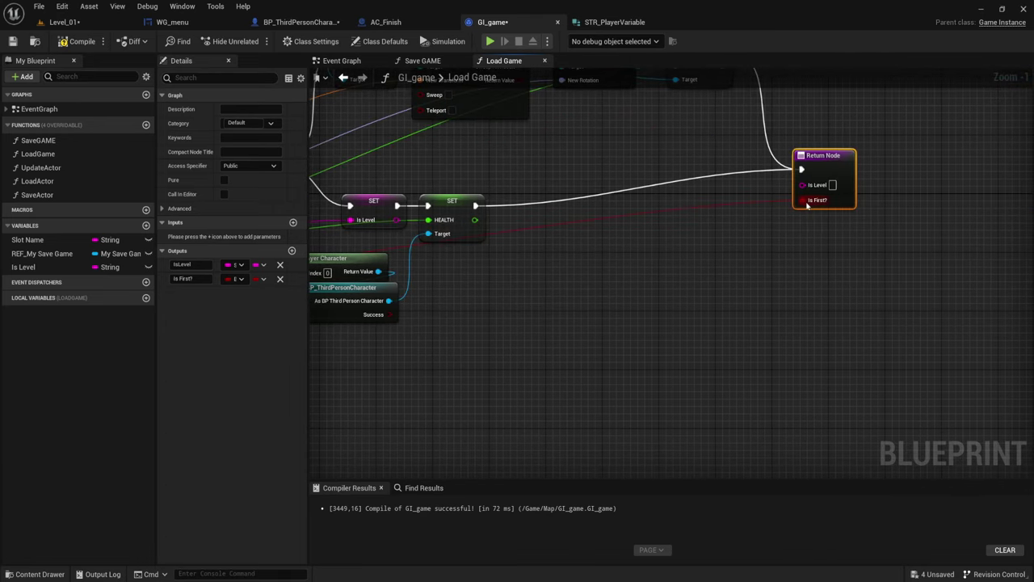
drag(475, 252, 888, 221)
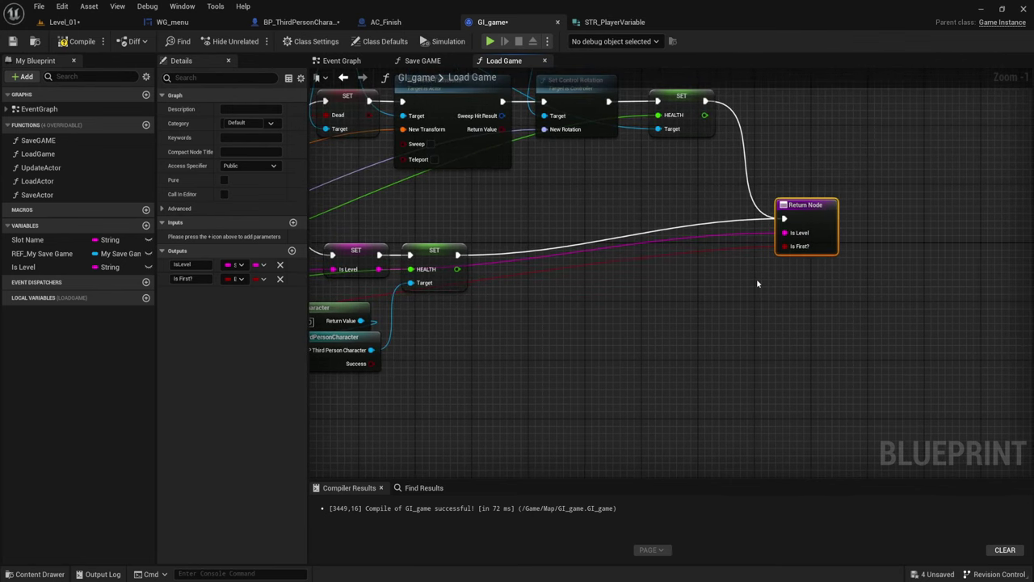
mouse_move(688, 294)
right_down()
mouse_move(667, 300)
mouse_move(739, 277)
mouse_move(700, 280)
right_up()
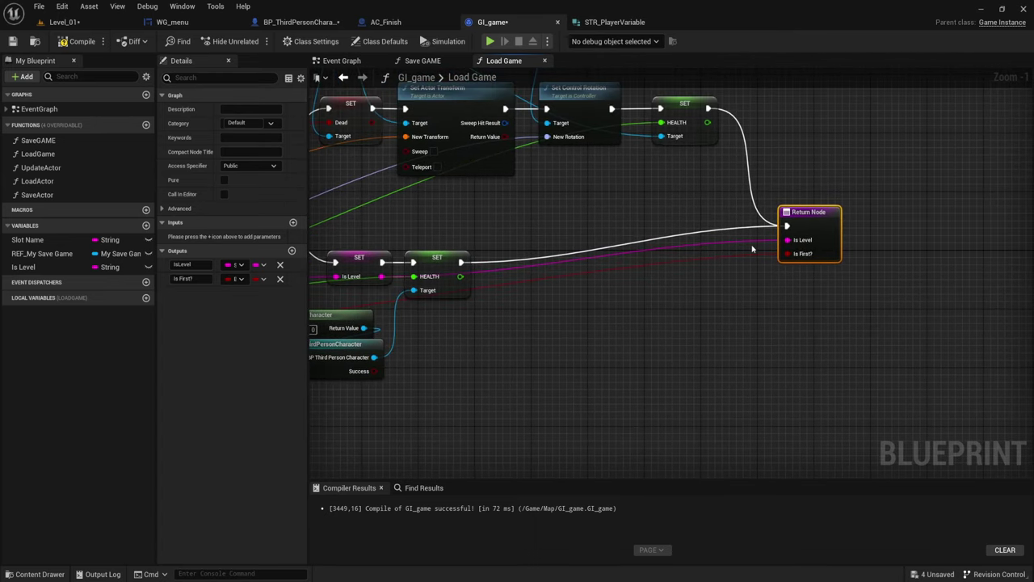
right_drag(753, 249, 750, 298)
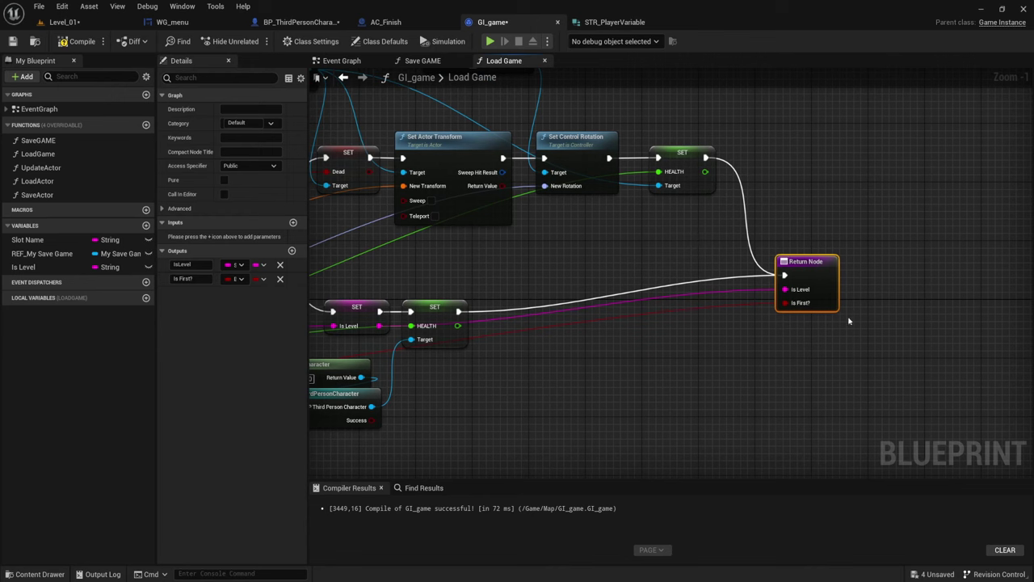
drag(818, 280, 845, 316)
mouse_move(517, 399)
right_down()
mouse_move(538, 385)
mouse_move(576, 298)
mouse_move(680, 351)
right_up()
scroll(537, 385, down, 1)
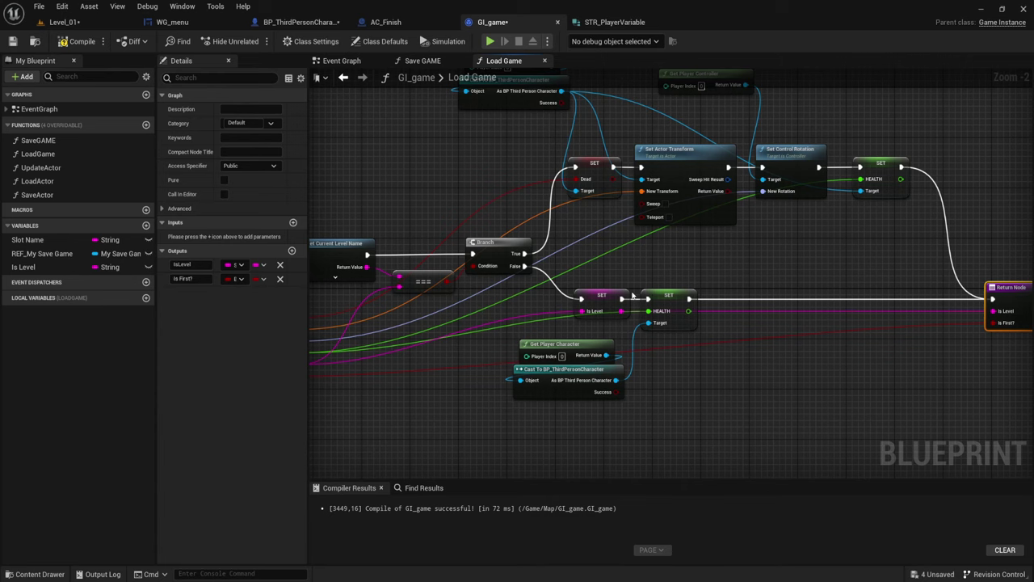
In the Save GAME graph, select the upper player-data nodes
click(423, 60)
right_drag(634, 275, 651, 233)
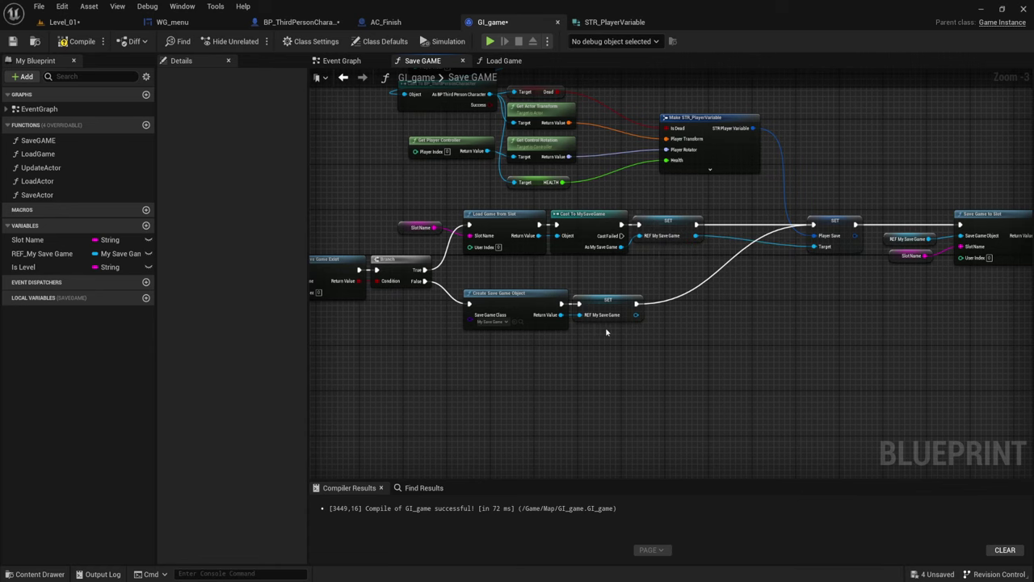
mouse_move(734, 314)
right_down()
mouse_move(666, 327)
mouse_move(701, 393)
right_up()
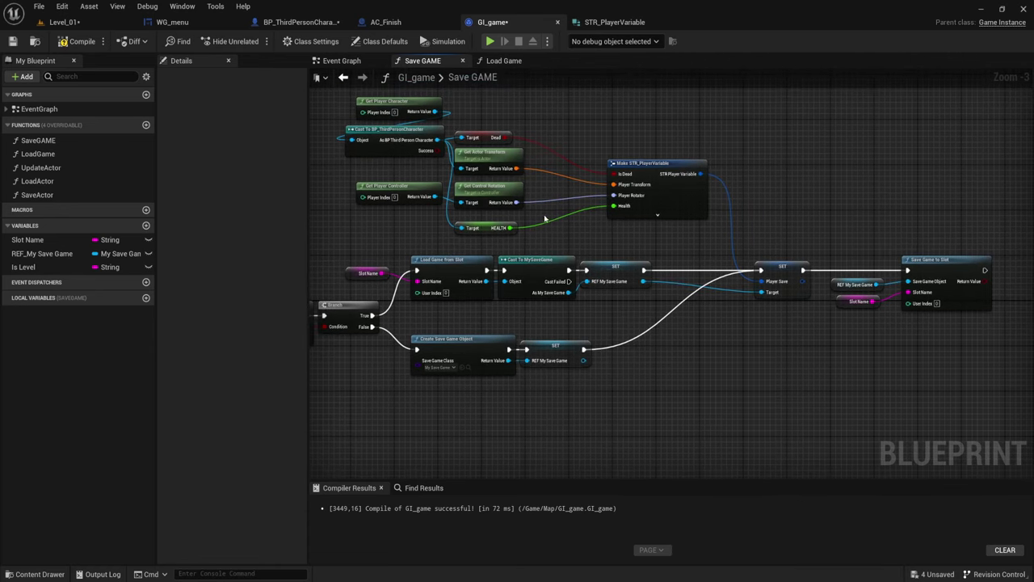
drag(367, 270, 635, 123)
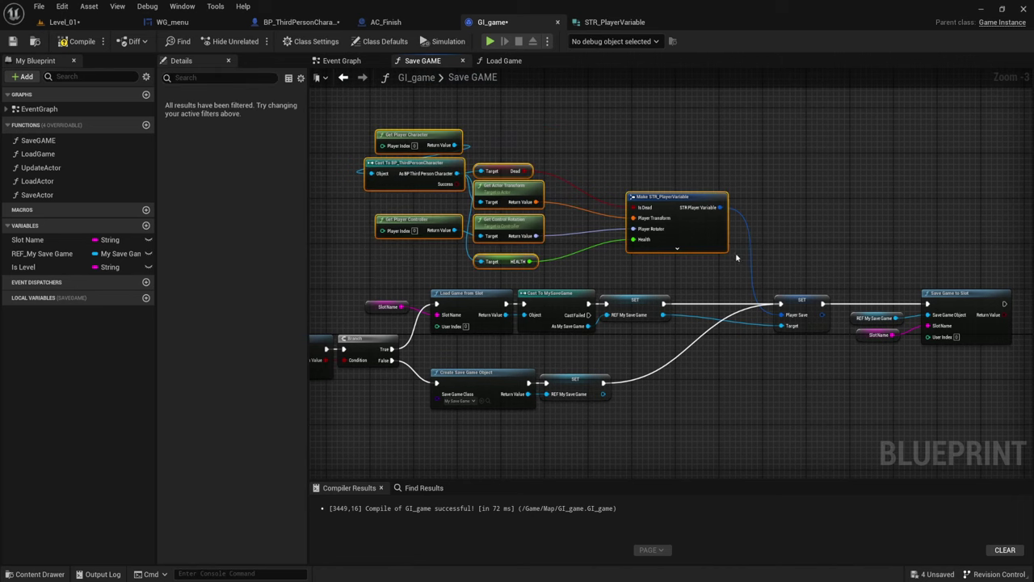
mouse_move(792, 364)
right_down()
mouse_move(627, 283)
mouse_move(573, 287)
right_up()
scroll(626, 283, up, 2)
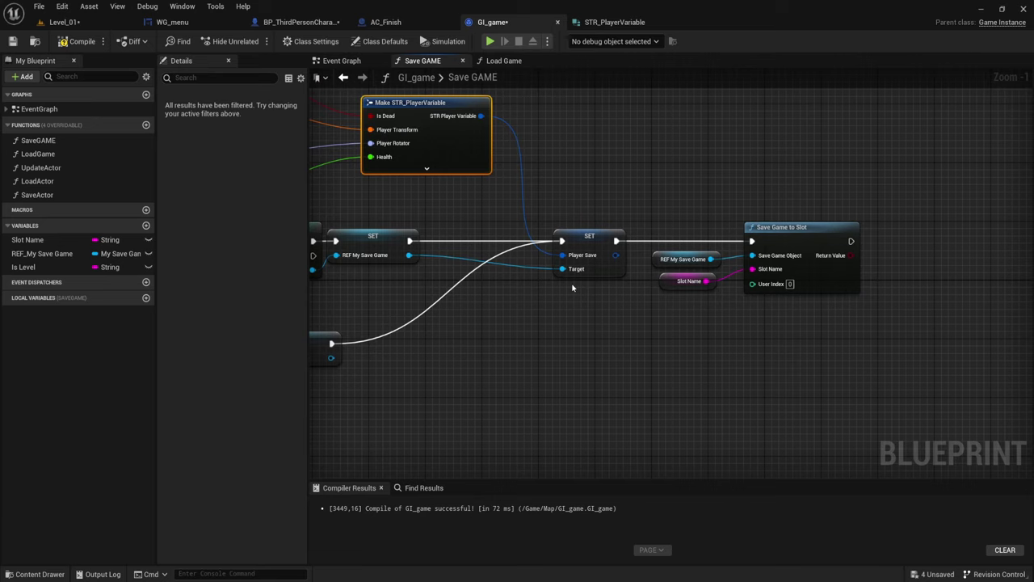
mouse_move(573, 287)
right_down()
mouse_move(565, 314)
mouse_move(558, 297)
right_up()
scroll(542, 294, down, 2)
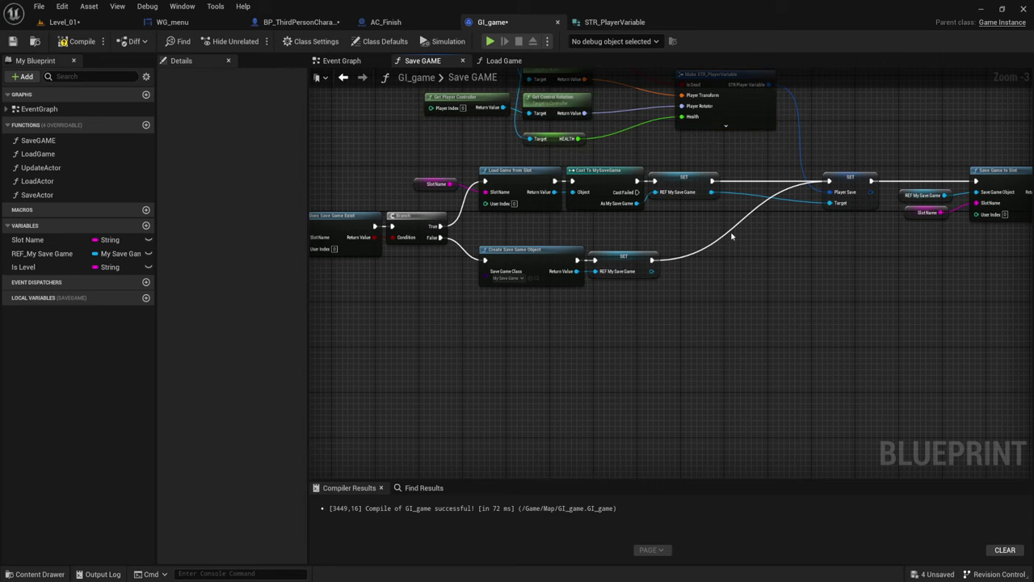
mouse_move(736, 235)
right_down()
mouse_move(620, 294)
mouse_move(707, 191)
right_up()
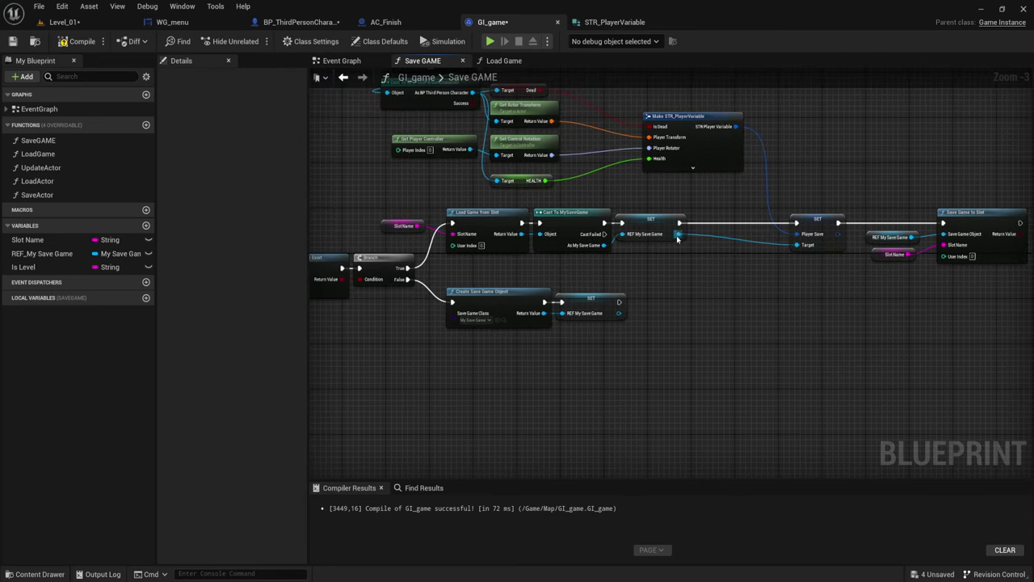
Select Create Save Game Object, SET REF My Save Game, Slot Name and Save Game to Slot nodes
mouse_move(453, 243)
mouse_down()
mouse_move(602, 214)
mouse_move(595, 282)
mouse_up()
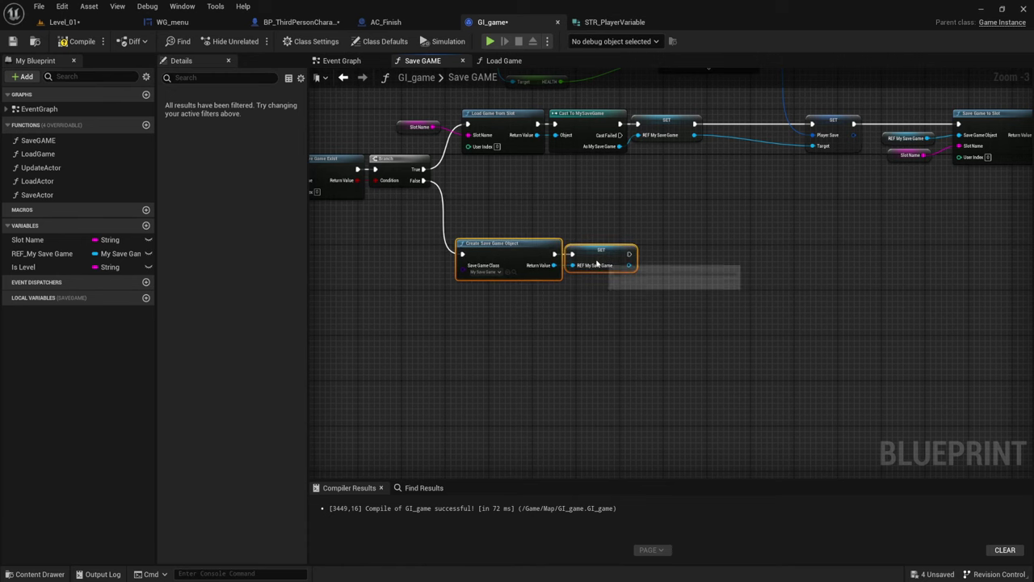
mouse_move(784, 176)
right_down()
mouse_move(724, 210)
mouse_move(703, 209)
right_up()
right_drag(781, 223, 716, 274)
drag(604, 261, 861, 127)
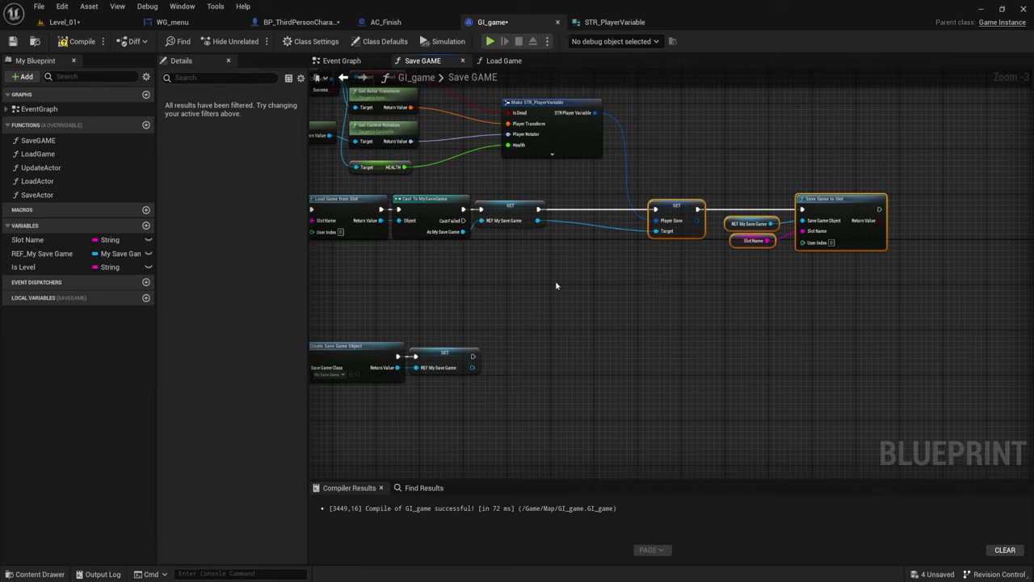
right_drag(554, 314, 598, 236)
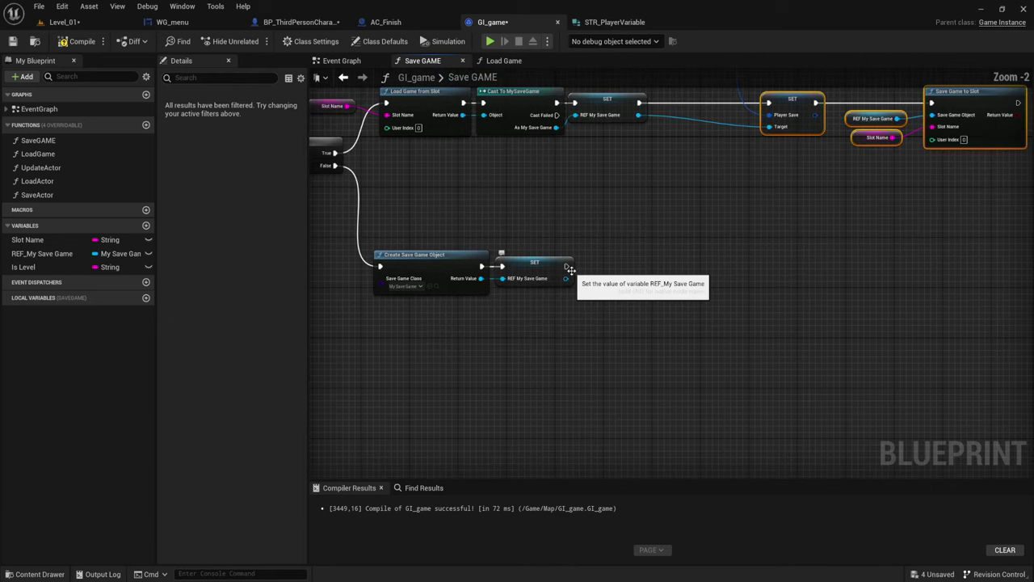
right_drag(569, 273, 564, 307)
scroll(561, 318, up, 1)
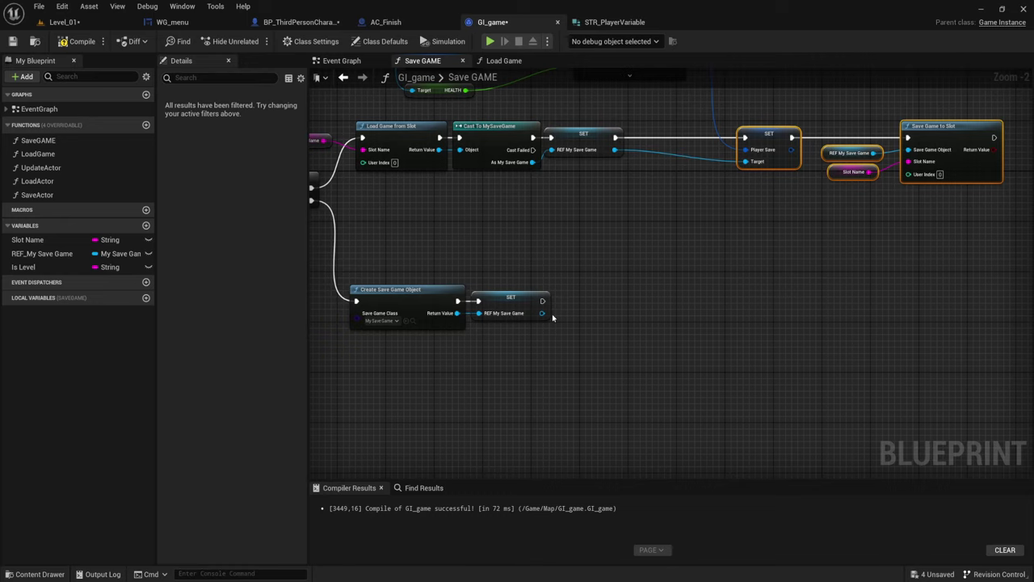
Add Make STR_PlayerVariable to the selection and bring the empty area below the branches into view
right_drag(553, 318, 702, 296)
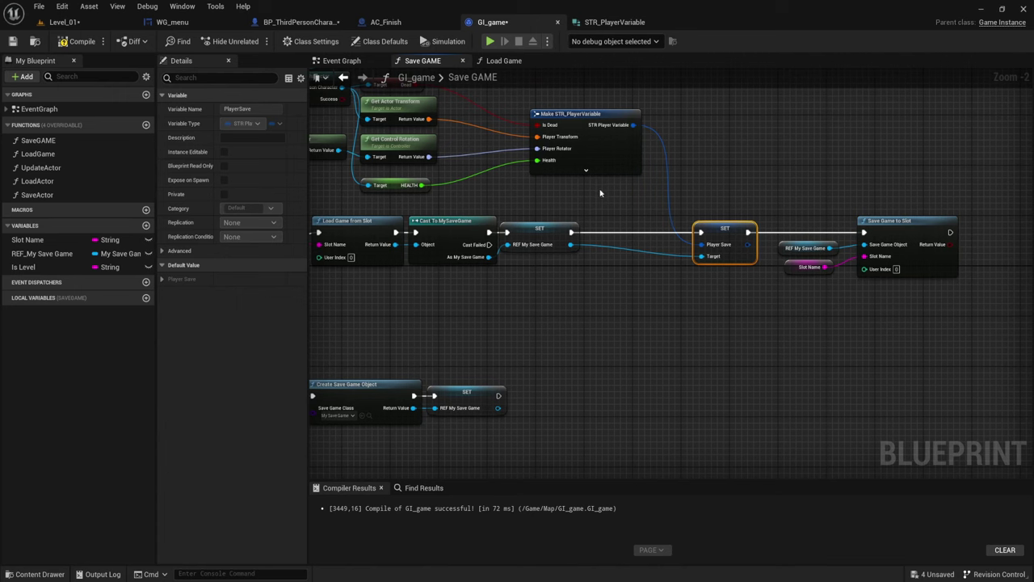
ctrl+click(619, 120)
right_drag(619, 120, 736, 308)
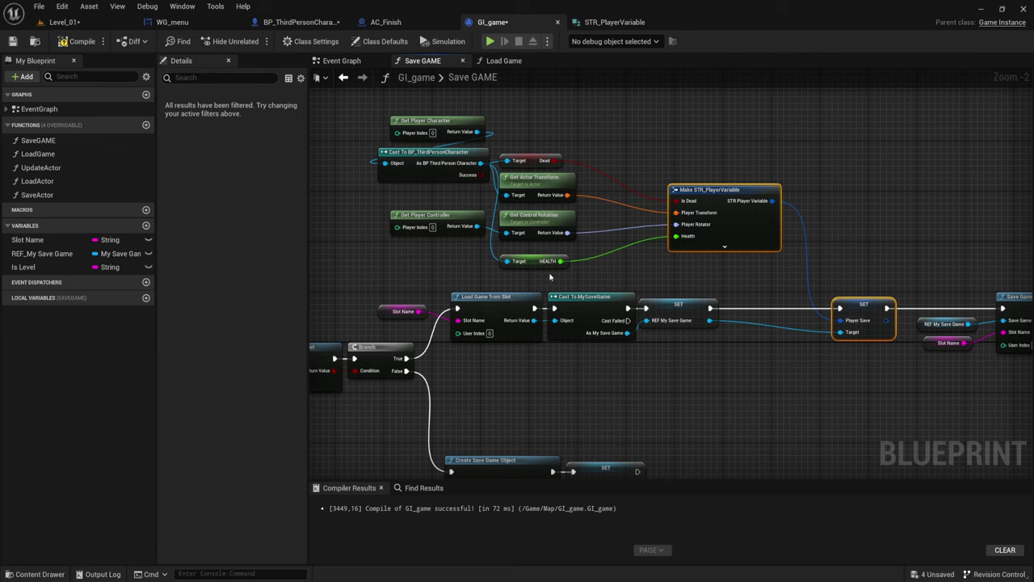
right_drag(550, 277, 643, 310)
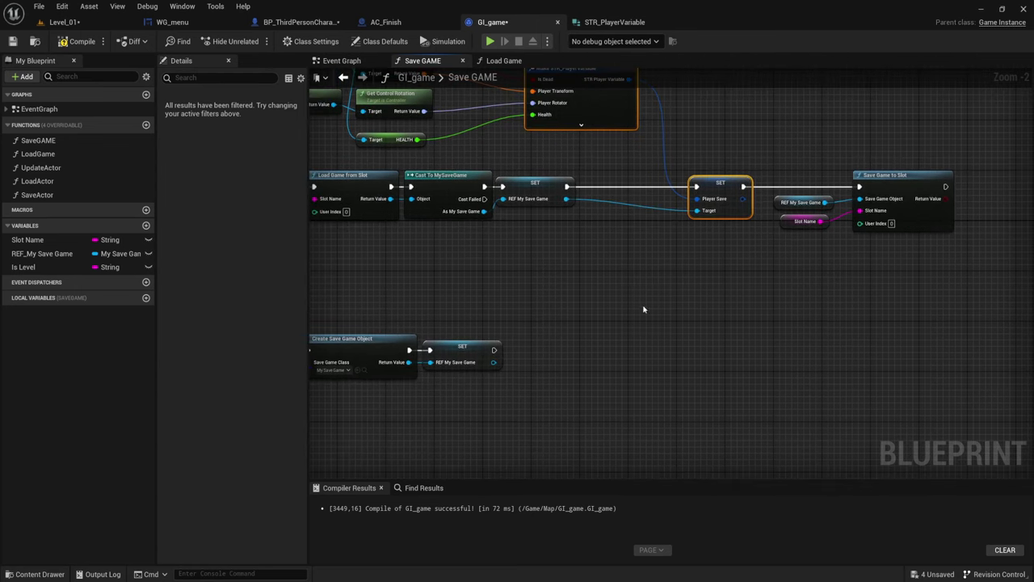
right_drag(586, 334, 592, 391)
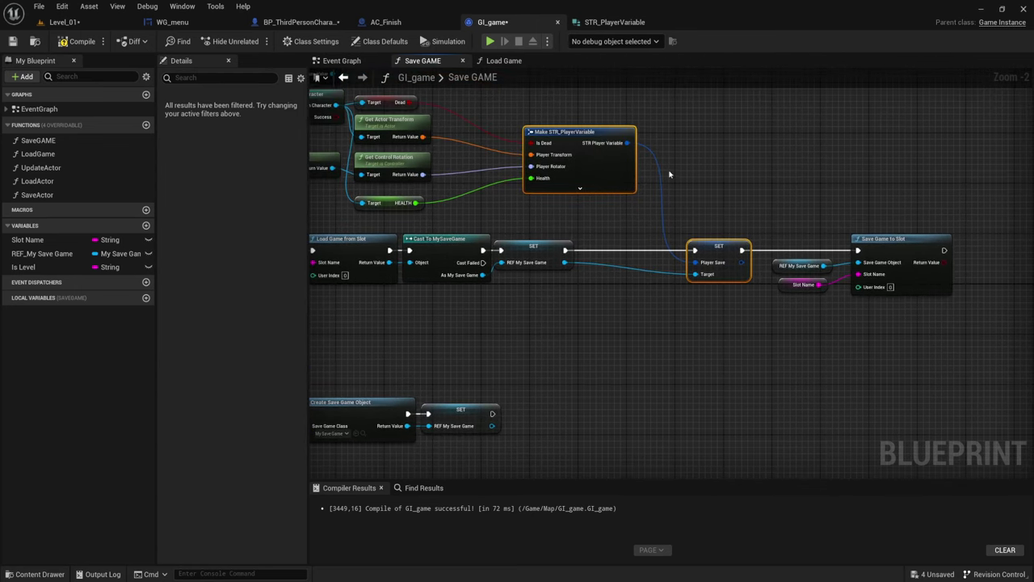
right_drag(669, 174, 584, 231)
Undo the stray health-node paste and copy SET Player Save with Make STR_PlayerVariable
key(ctrl+v)
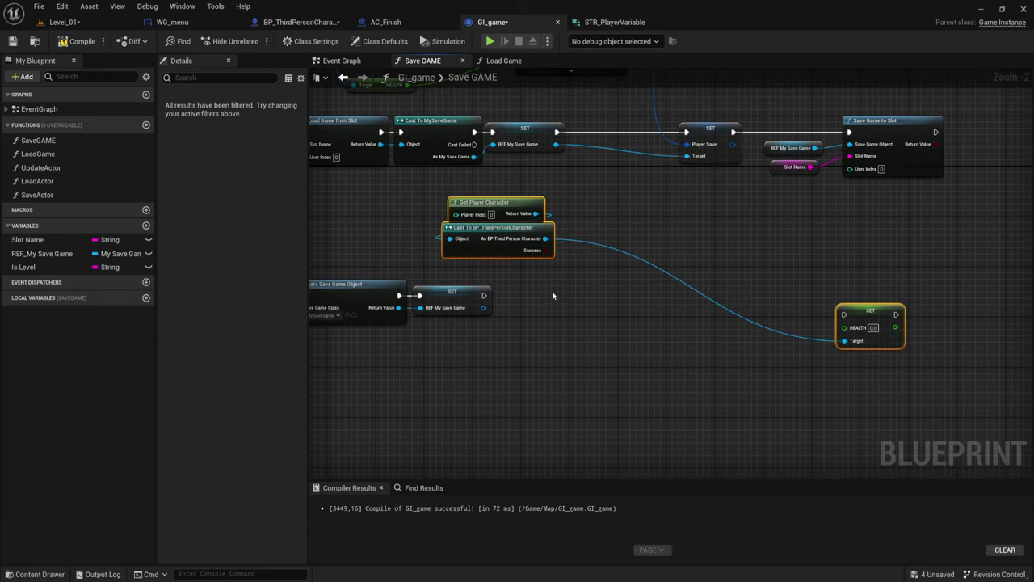
key(ctrl+z)
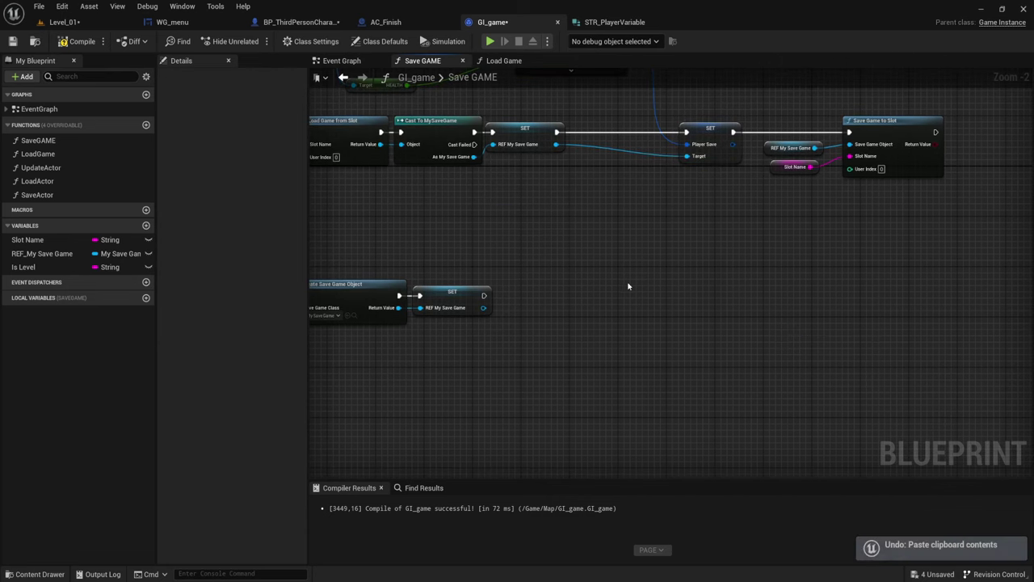
right_drag(680, 214, 688, 327)
click(717, 242)
ctrl+click(582, 129)
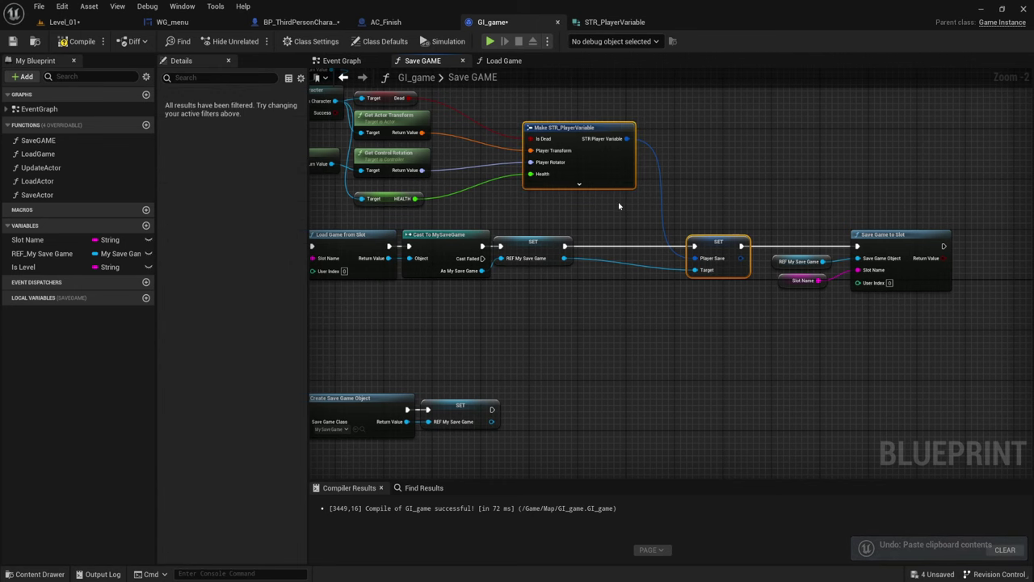
key(ctrl+c)
Paste the copies under the new-save branch and chain SET REF My Save Game into SET Player Save
right_drag(597, 428, 597, 270)
key(ctrl+v)
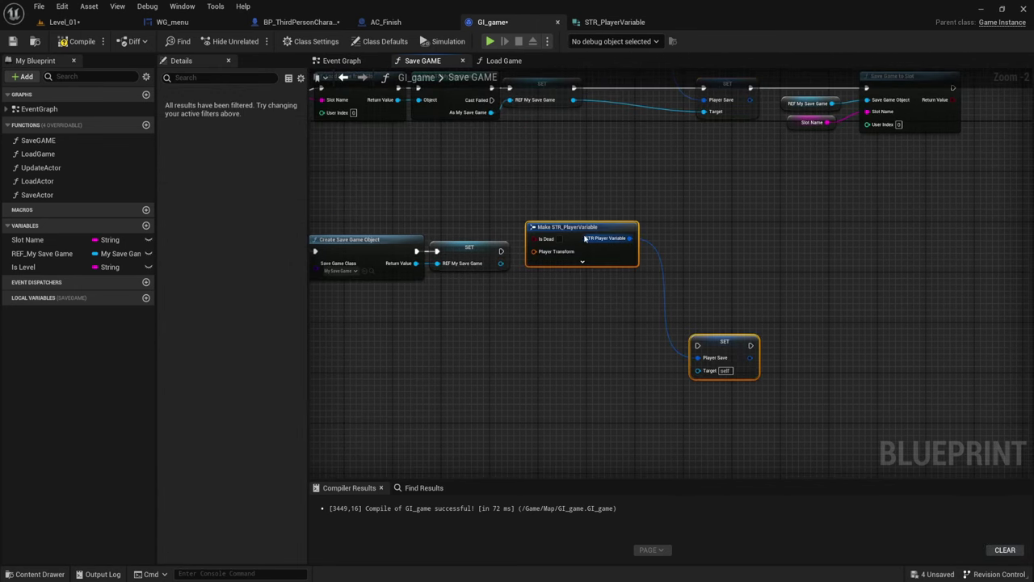
drag(599, 265, 472, 340)
click(493, 392)
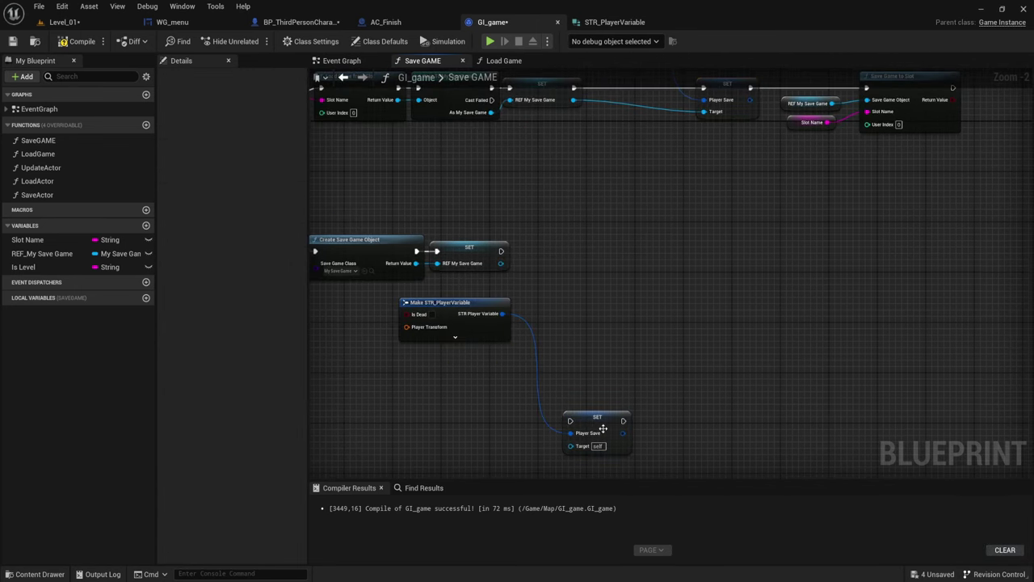
drag(606, 429, 576, 259)
scroll(575, 259, up, 2)
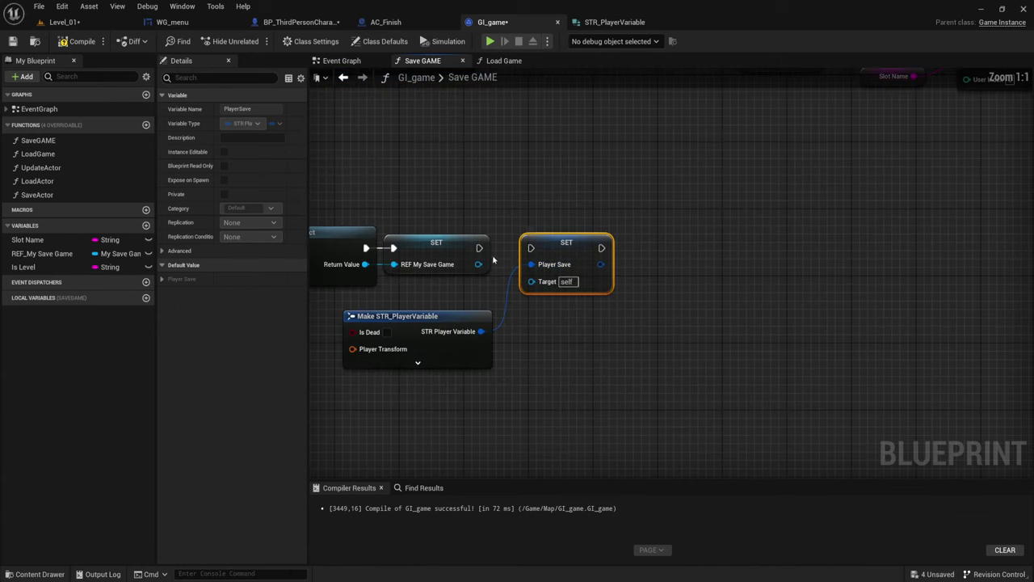
drag(480, 248, 530, 248)
Expand the pasted Make STR_PlayerVariable node to show all its pins
scroll(610, 173, down, 3)
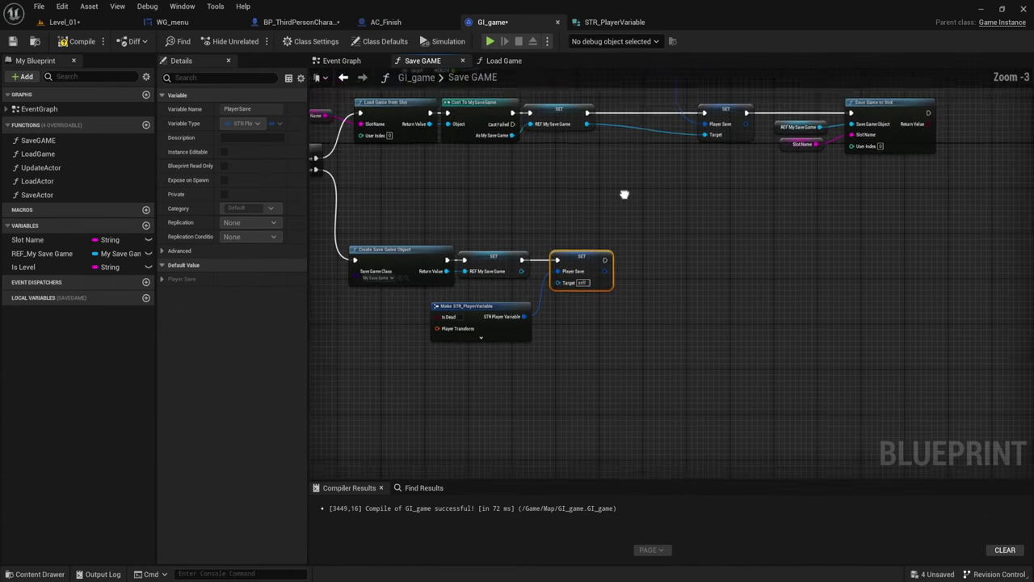
scroll(575, 287, up, 3)
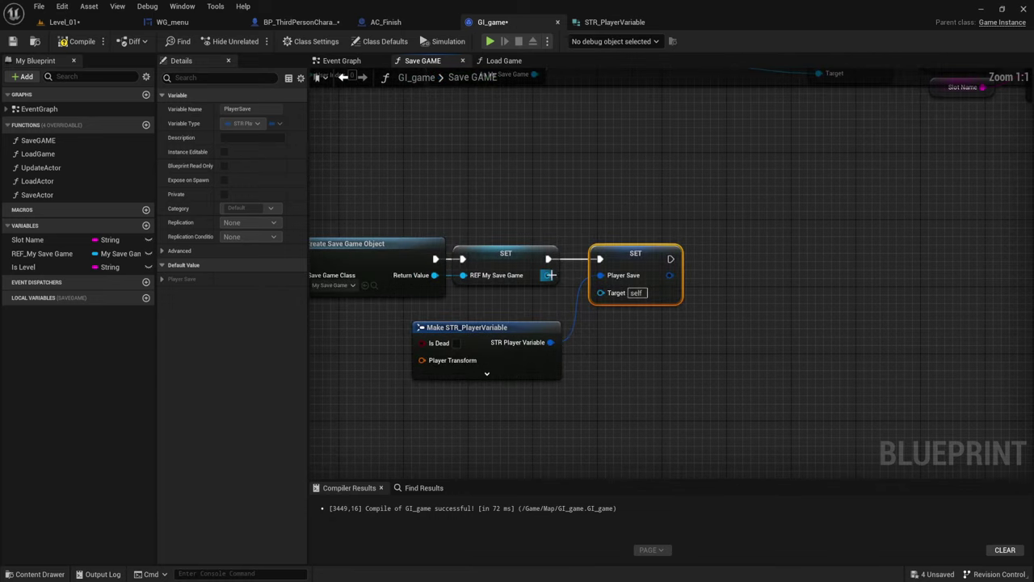
drag(598, 272, 506, 339)
right_drag(464, 364, 561, 317)
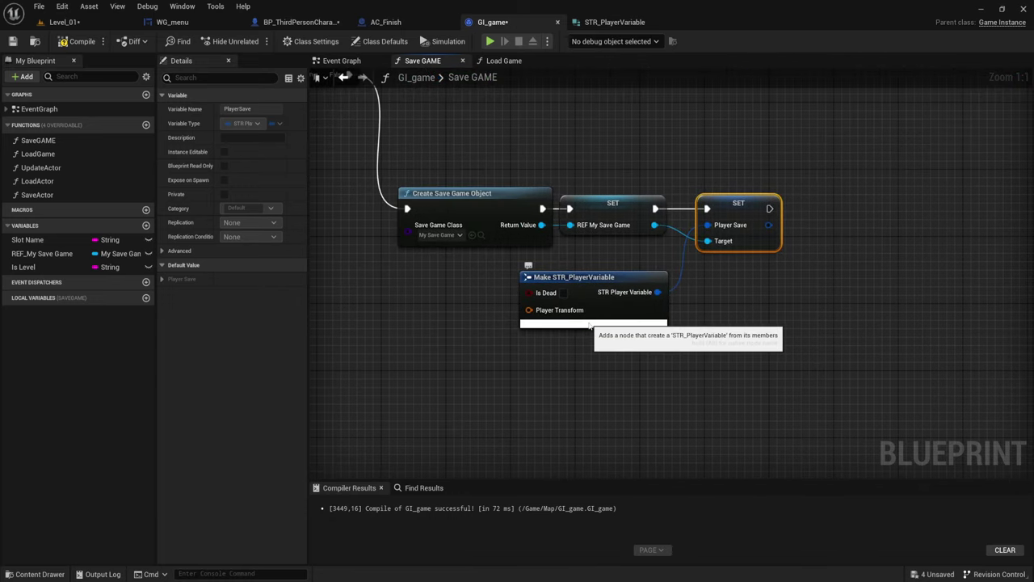
click(594, 323)
right_drag(682, 347, 690, 294)
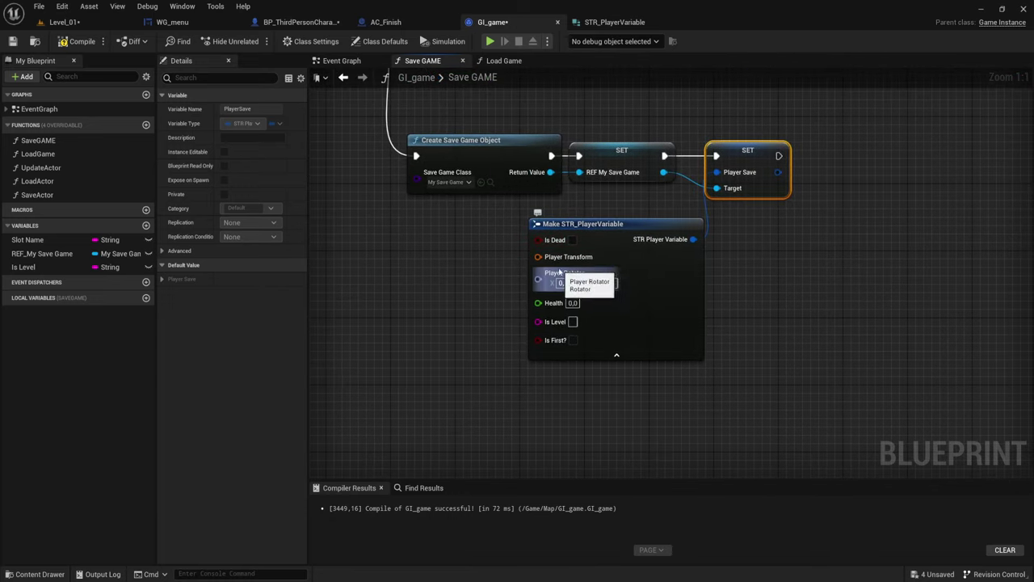
Feed Player Transform from a Make Transform node, replacing a mistaken Make Relative Transform, placed to the left
drag(539, 257, 488, 281)
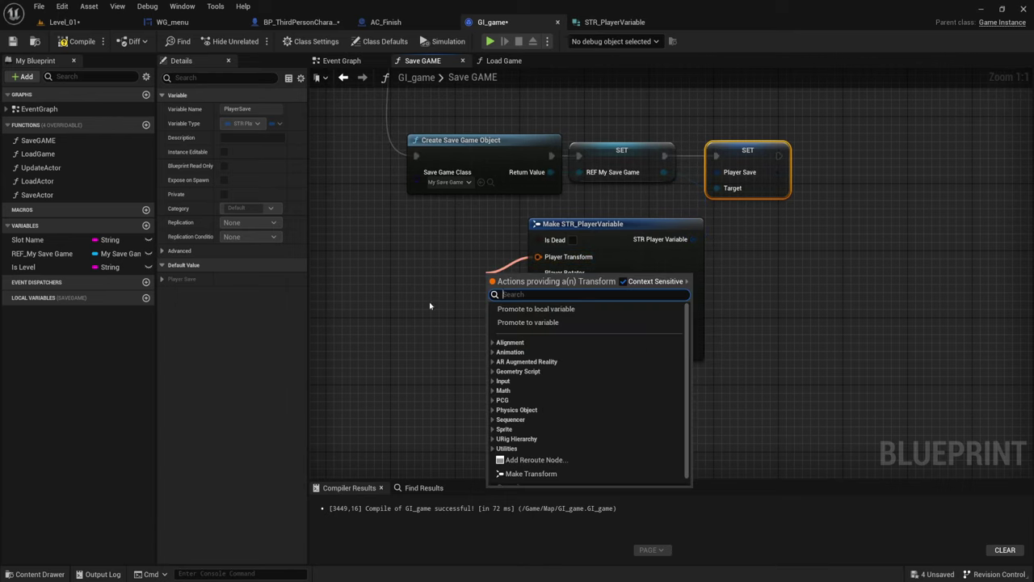
text(m)
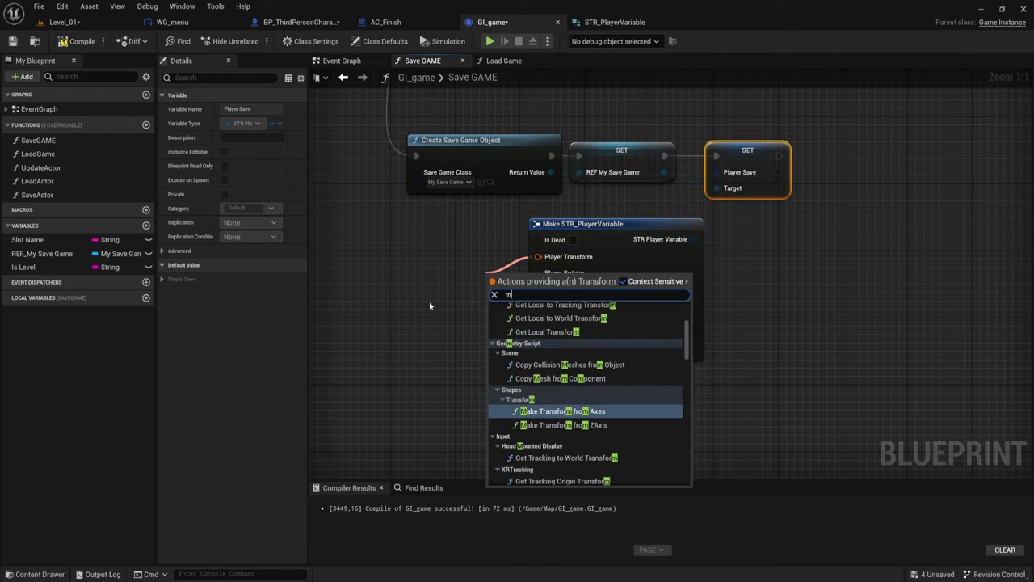
text(ake)
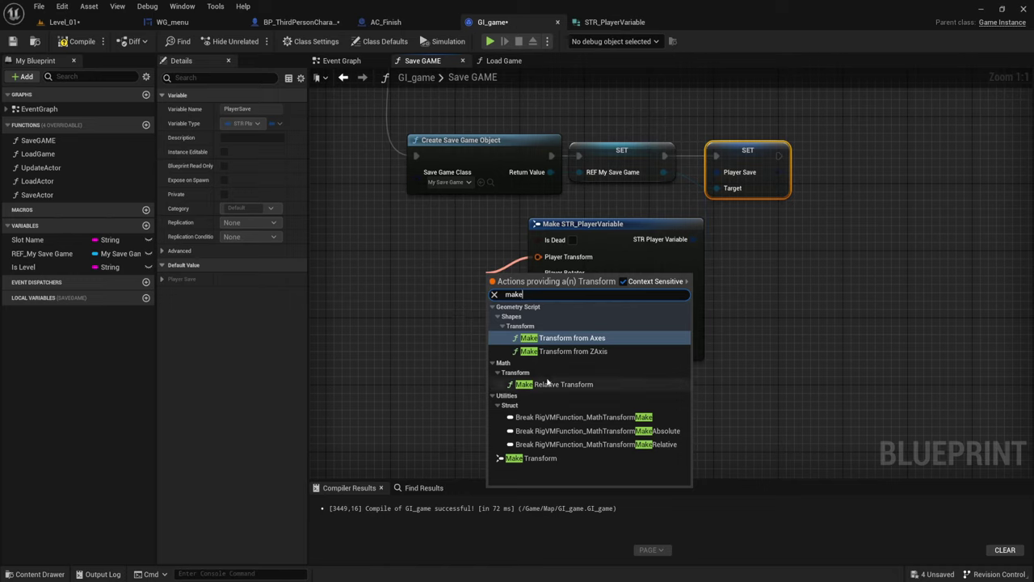
click(558, 383)
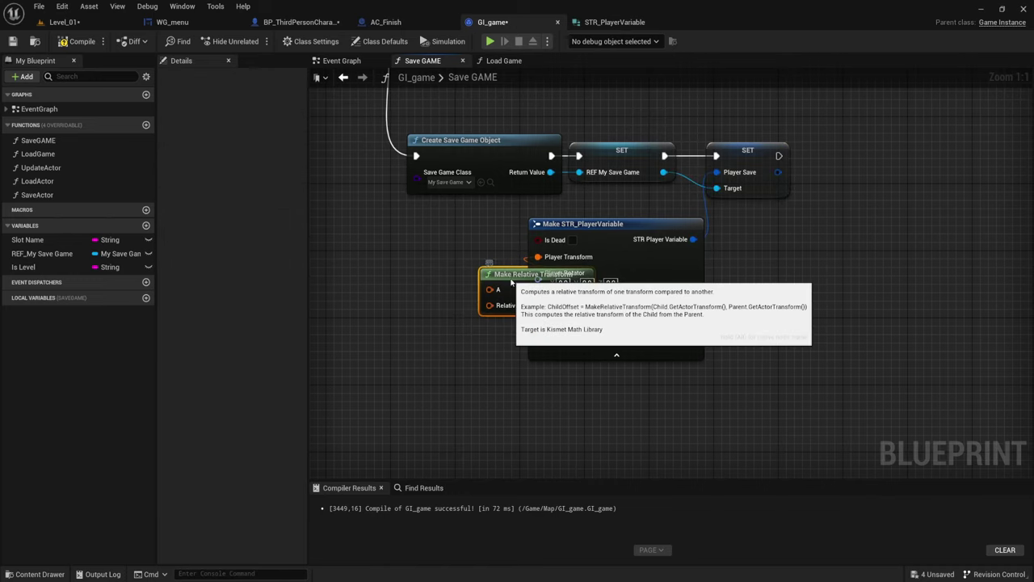
key(Delete)
drag(538, 257, 468, 275)
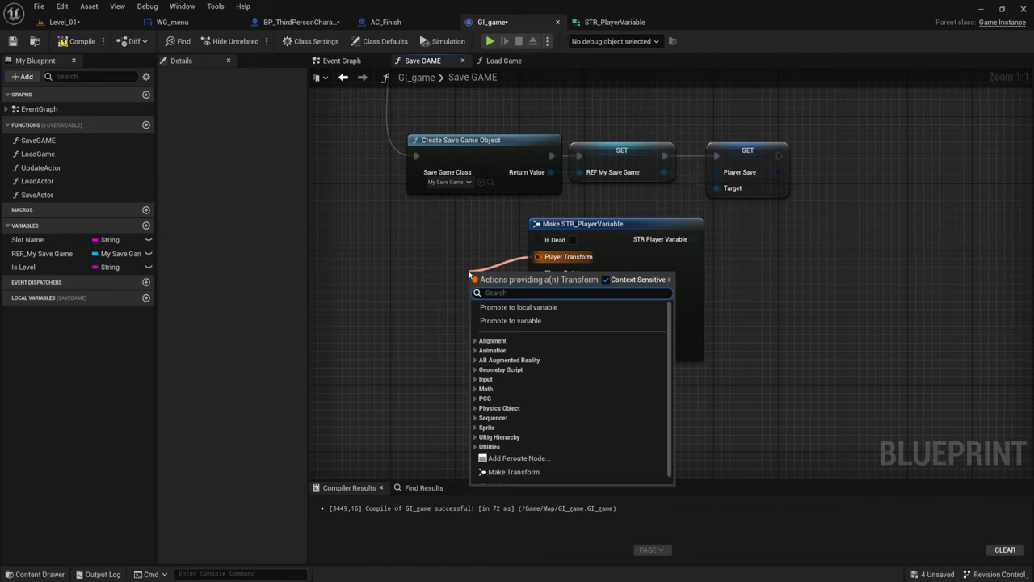
text(make)
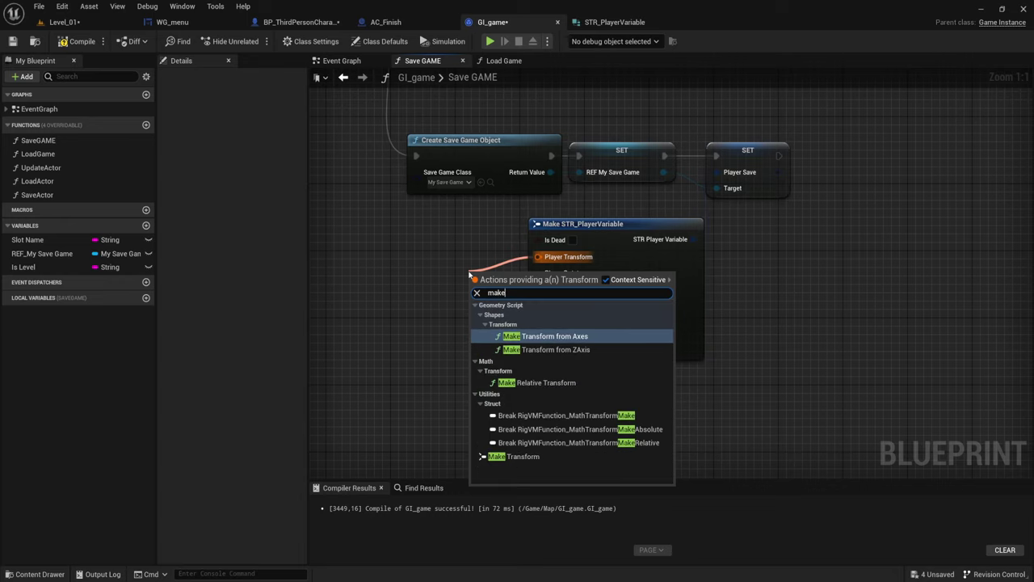
click(517, 457)
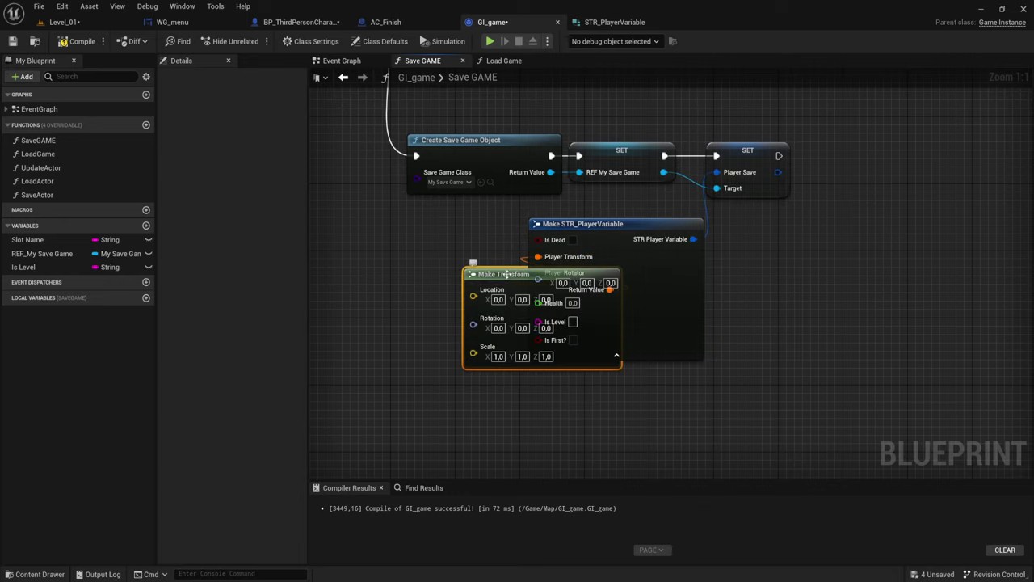
drag(505, 274, 391, 233)
right_drag(535, 358, 574, 322)
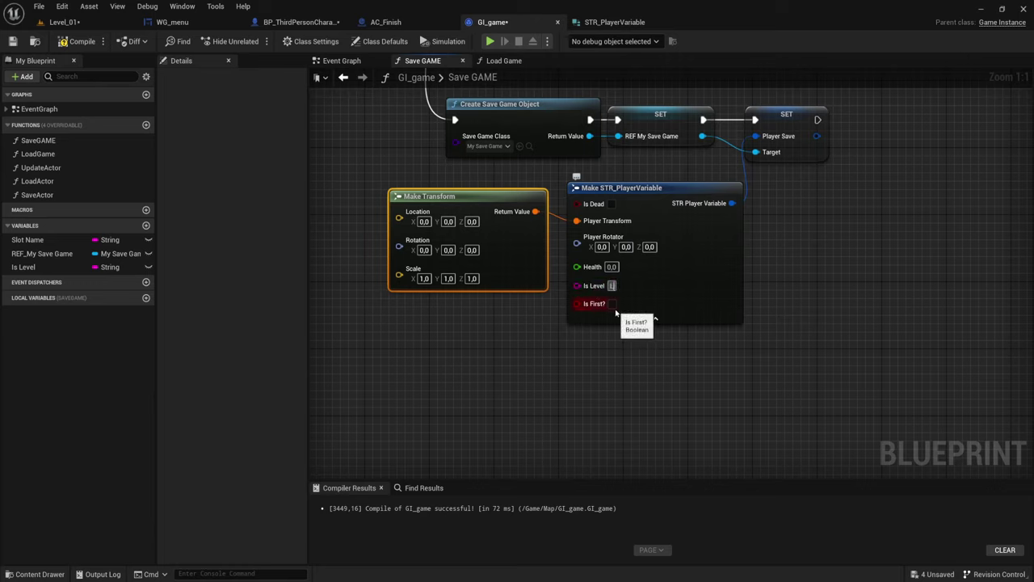
On Make STR_PlayerVariable, set Is Level to 'Level_01' and tick Is First?
text(Level)
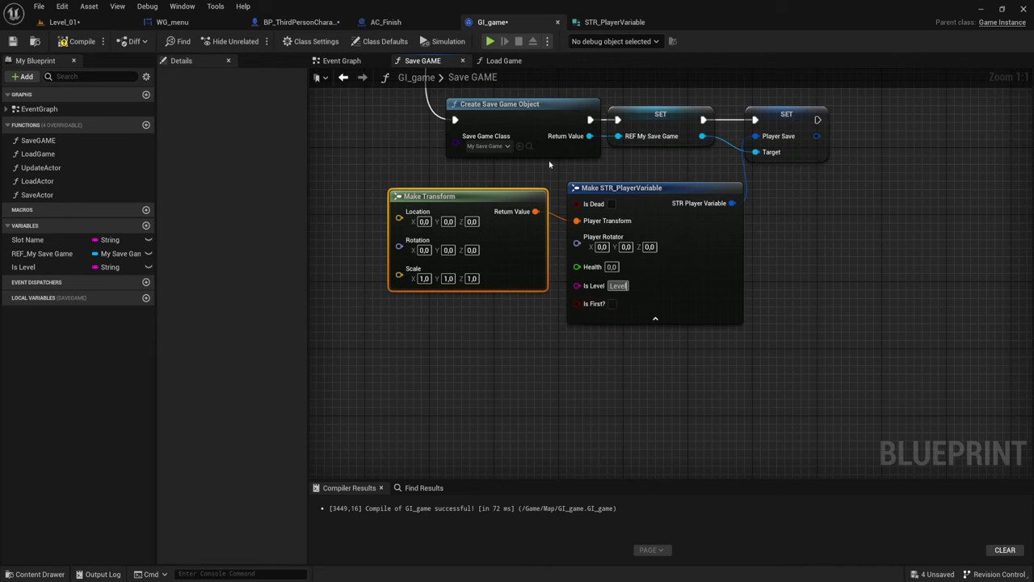
right_drag(549, 160, 512, 209)
drag(335, 135, 804, 391)
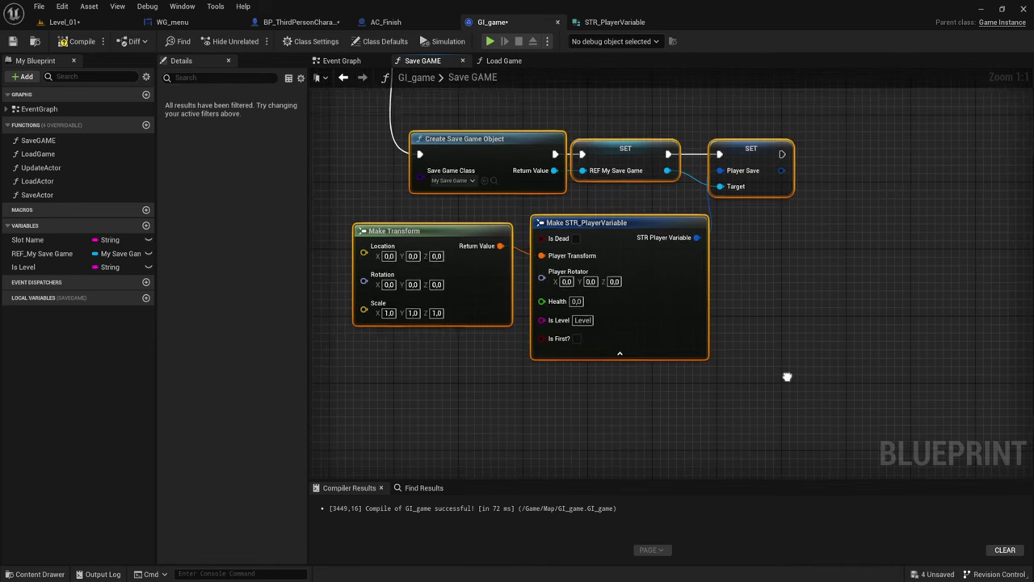
right_drag(787, 377, 789, 338)
click(592, 295)
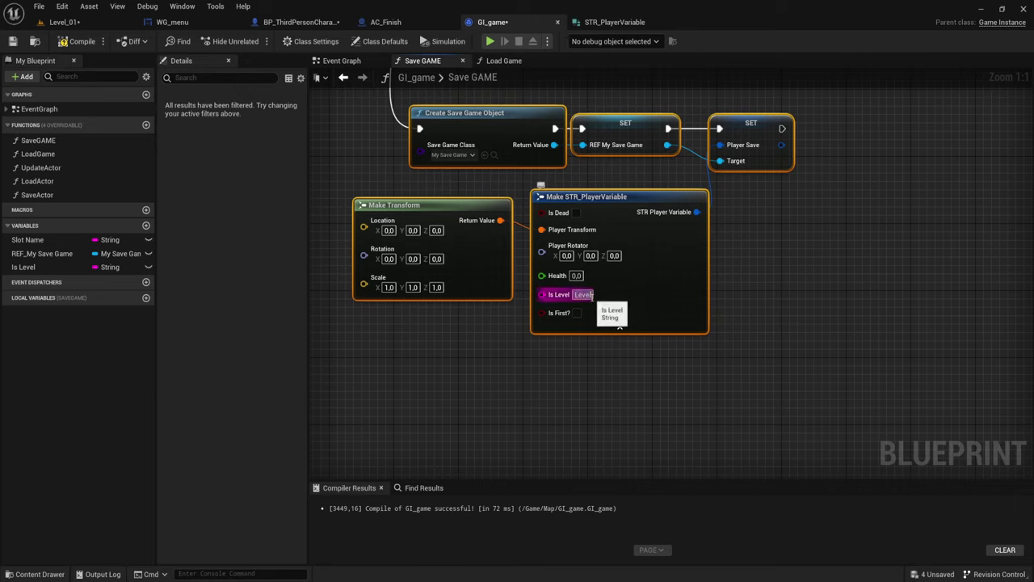
text(_2)
key(BackSpace)
key(BackSpace)
text(_1)
key(Return)
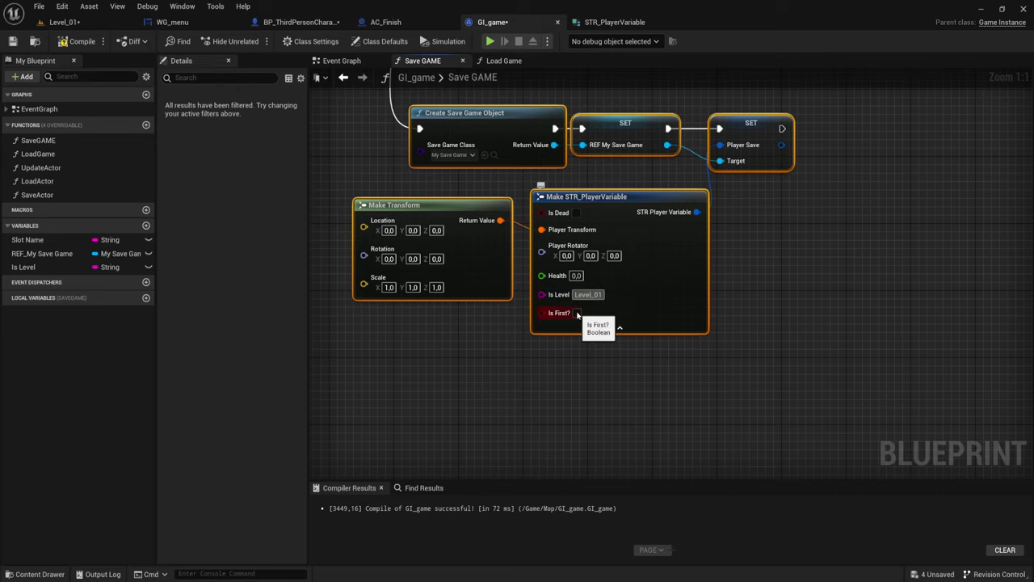
click(578, 313)
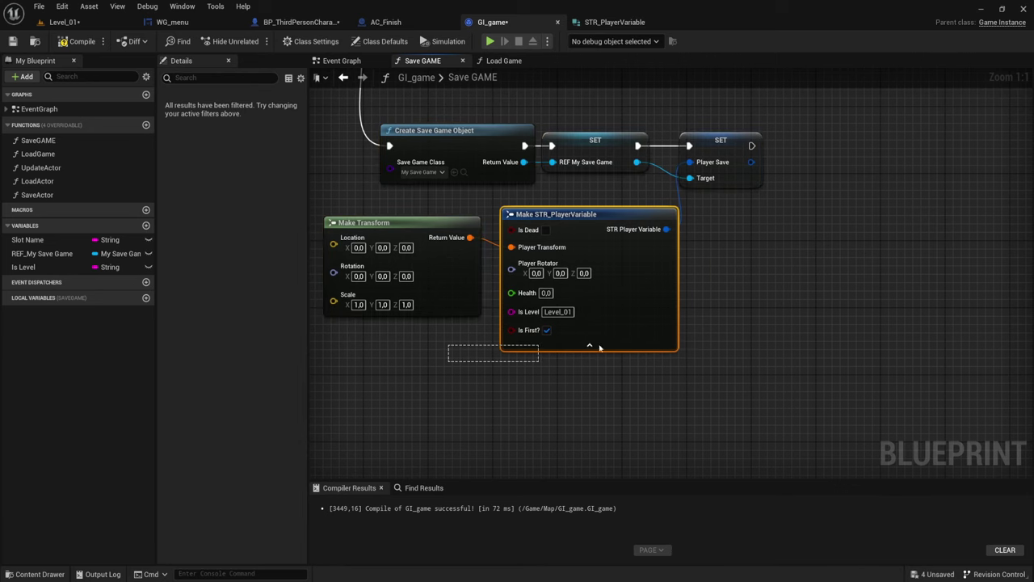
drag(599, 347, 740, 356)
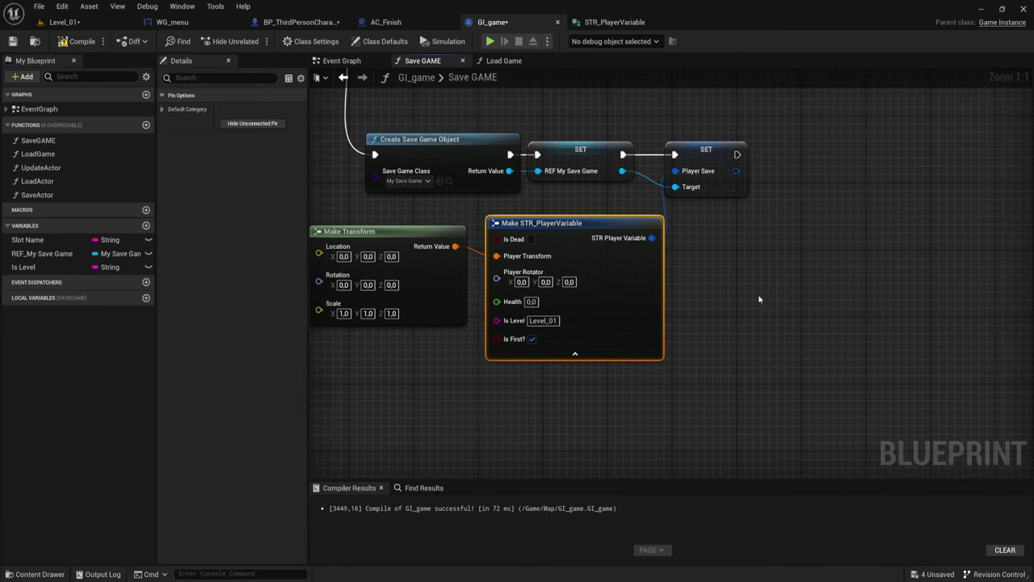
right_drag(759, 299, 725, 293)
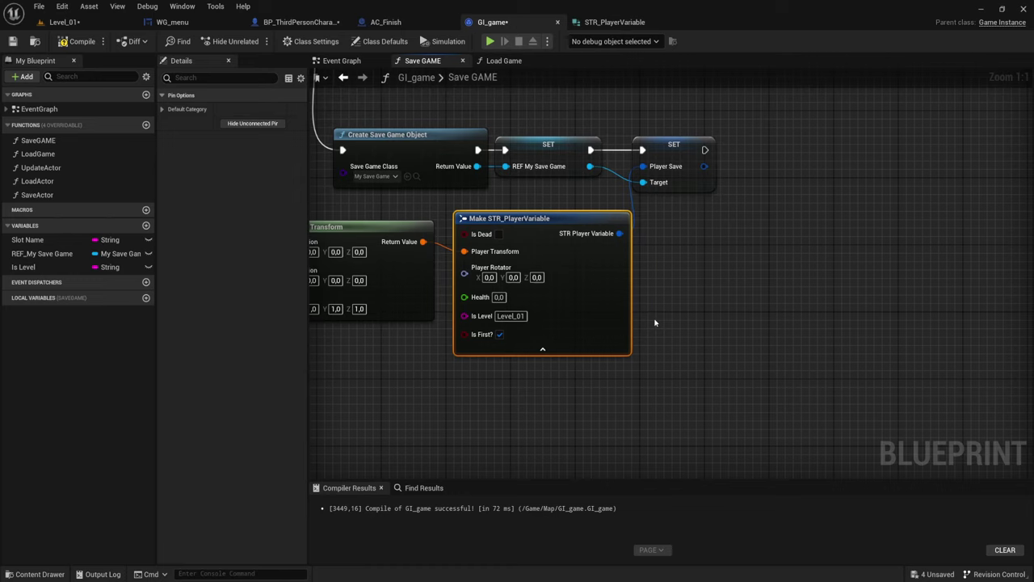
Paste a copy of the Save Game to Slot nodes beside SET Player Save
scroll(669, 316, down, 2)
right_drag(725, 216, 631, 341)
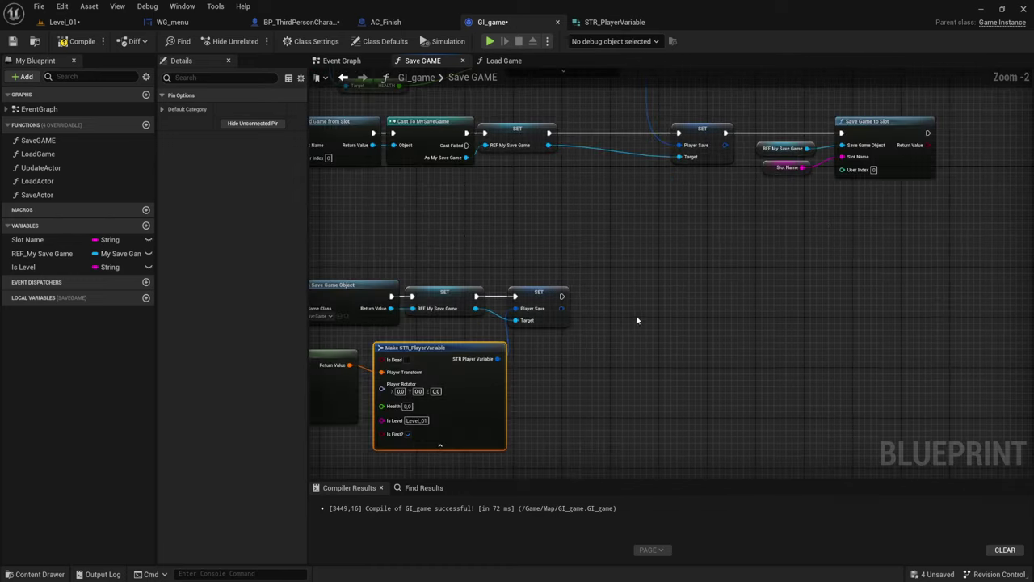
drag(717, 241, 853, 148)
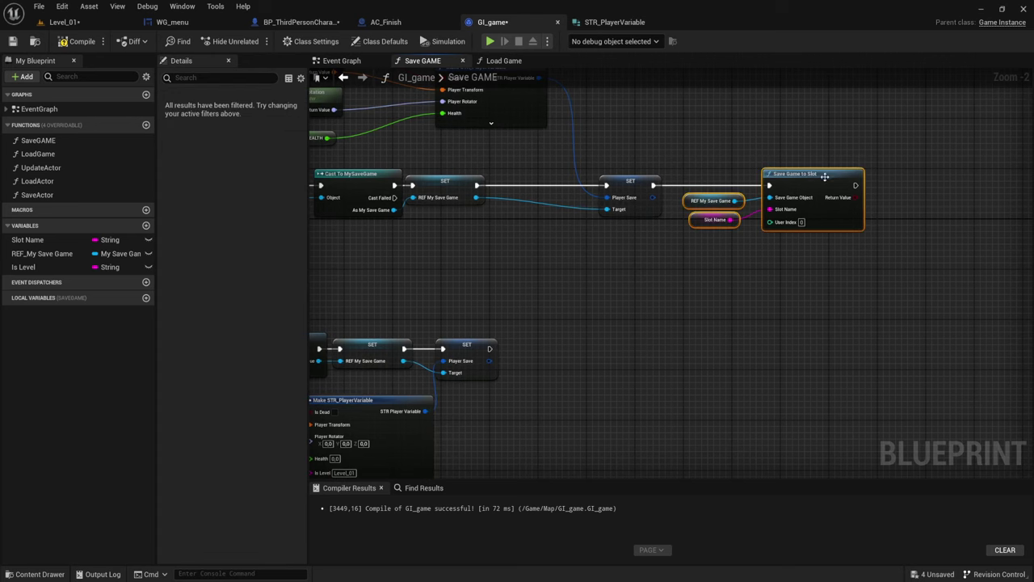
scroll(584, 273, up, 2)
key(ctrl+v)
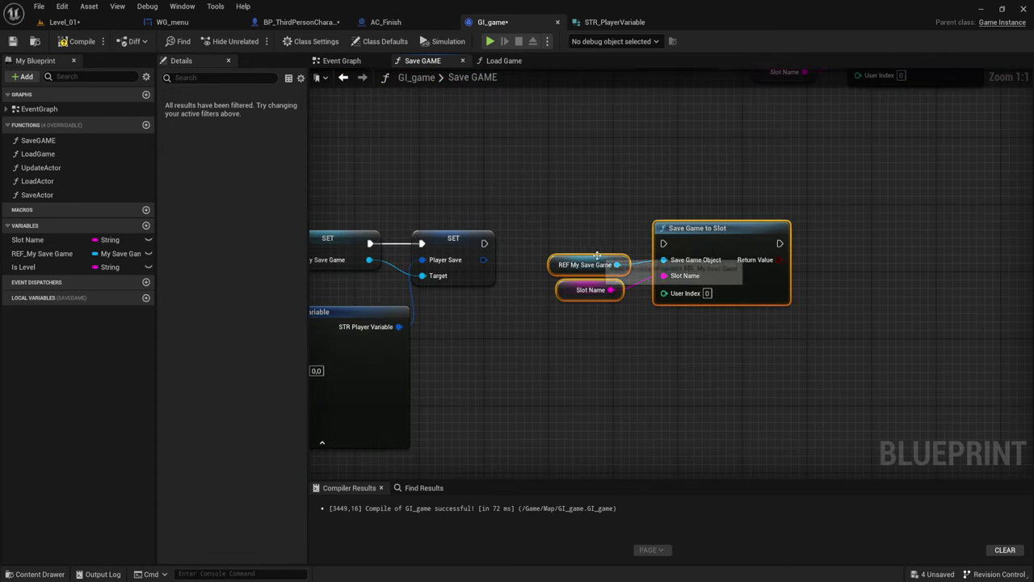
mouse_move(695, 251)
mouse_down()
mouse_move(491, 243)
mouse_move(631, 243)
mouse_up()
Pull a new execution wire from the copied Save Game to Slot's output
scroll(704, 317, down, 1)
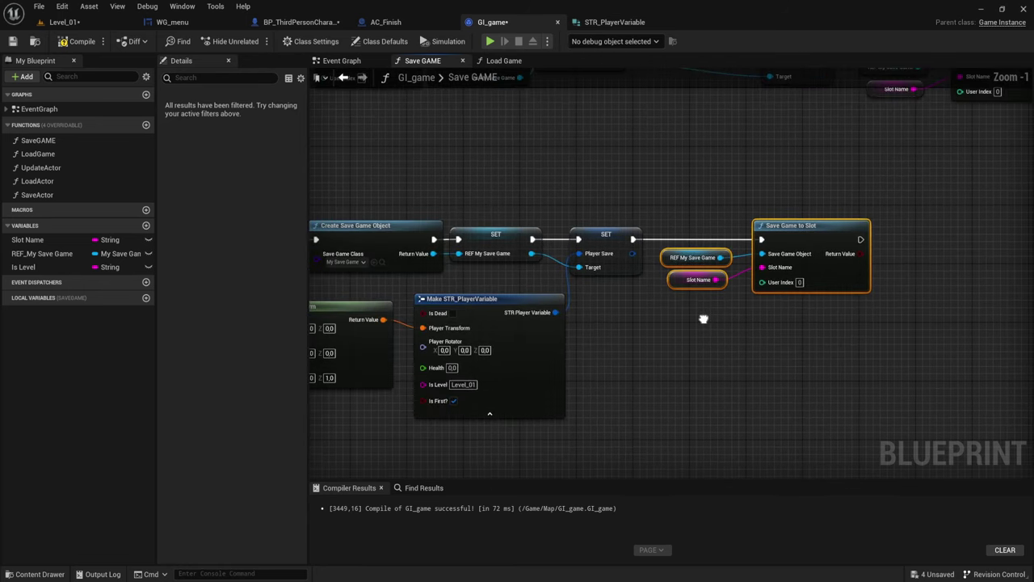
scroll(704, 317, down, 1)
right_drag(816, 324, 545, 347)
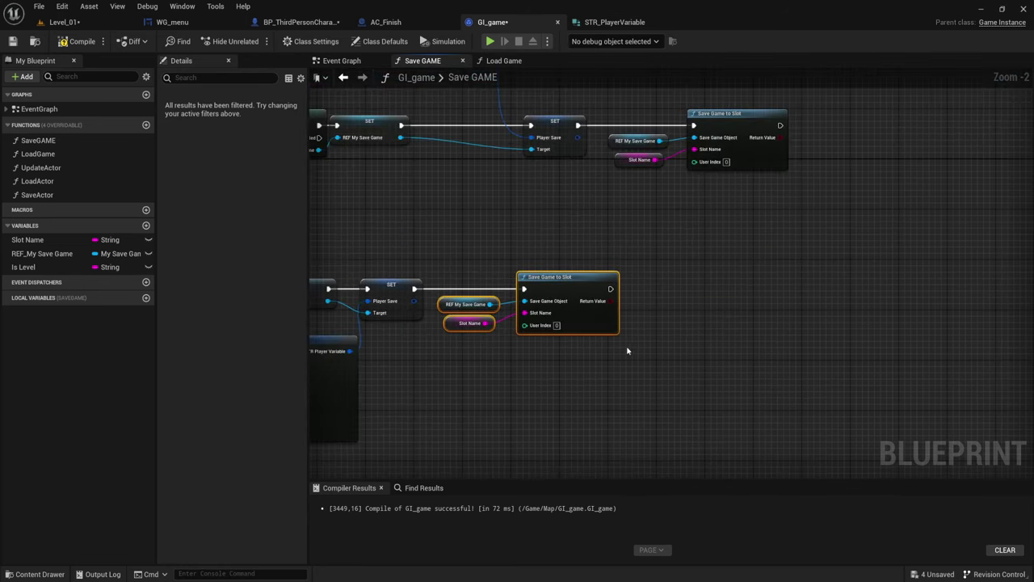
drag(569, 275, 612, 276)
Add a Branch after the save, with a Print String saying 'NewSave' on True
text(bra)
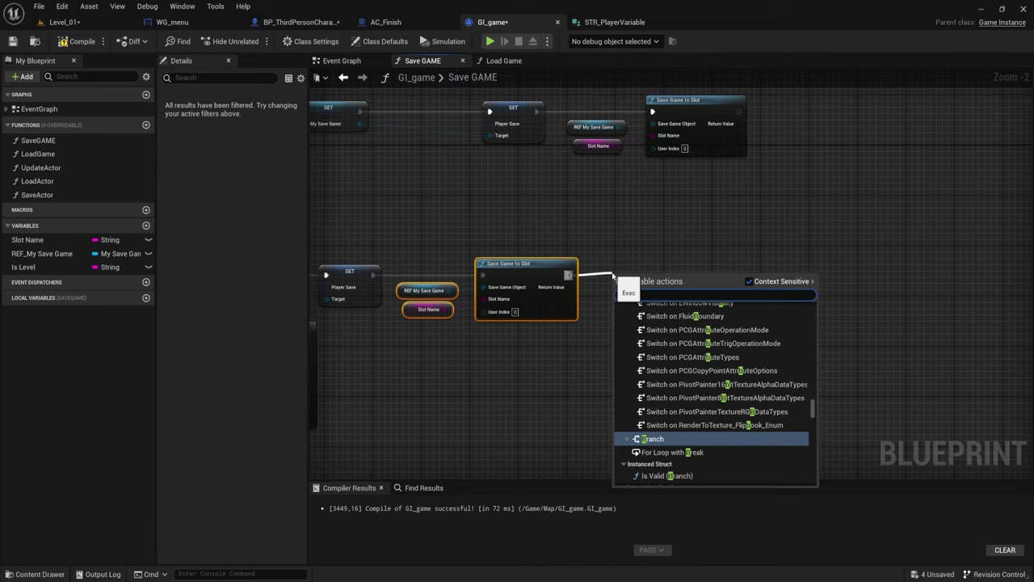
key(Return)
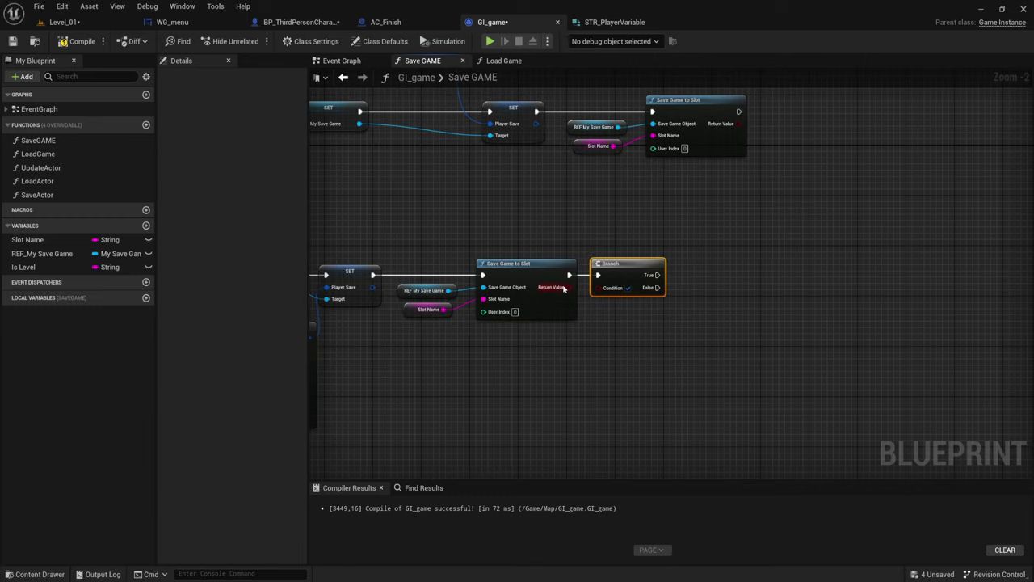
drag(612, 261, 691, 251)
text(print)
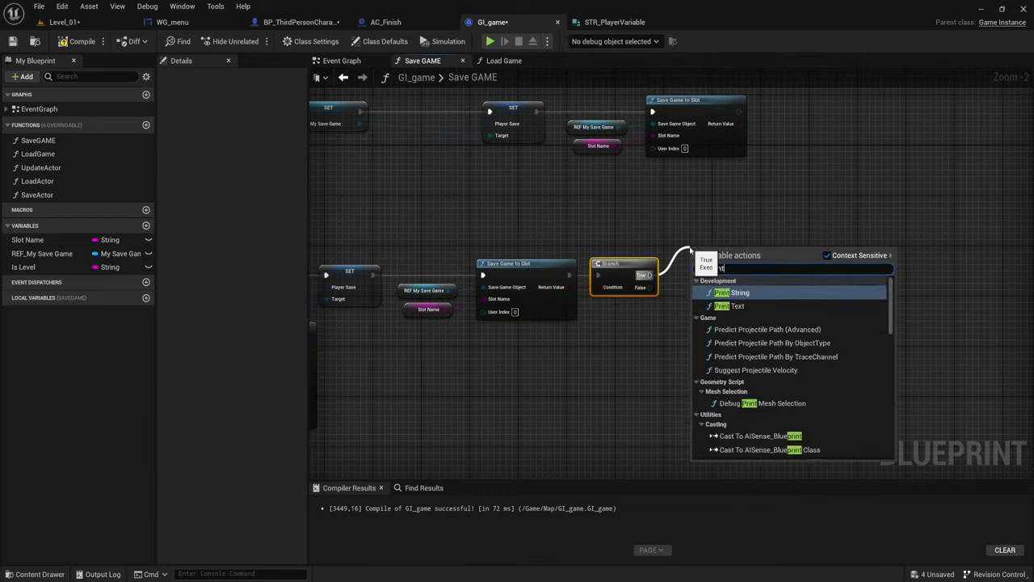
key(Return)
drag(727, 266, 727, 244)
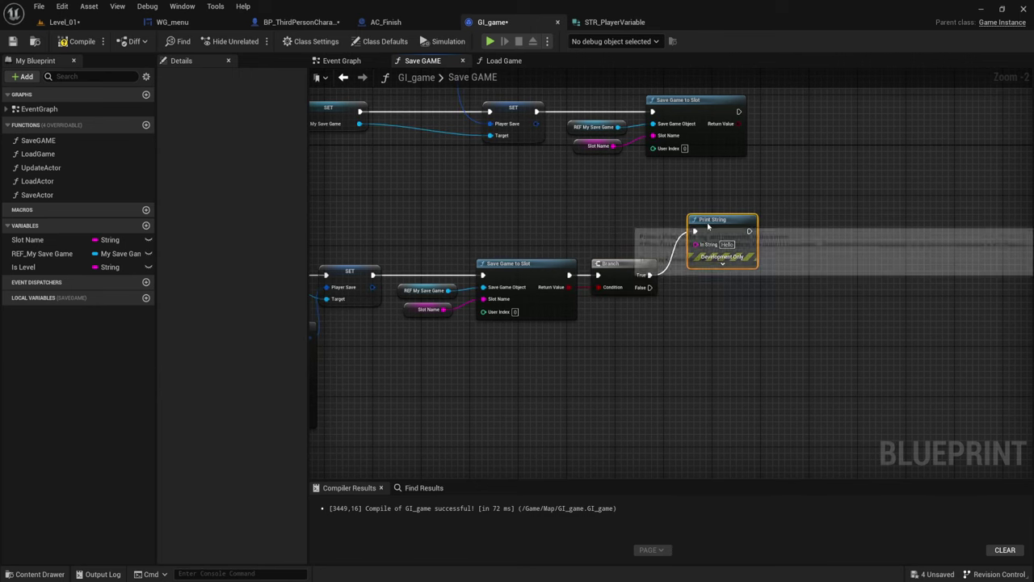
scroll(727, 244, up, 2)
click(728, 244)
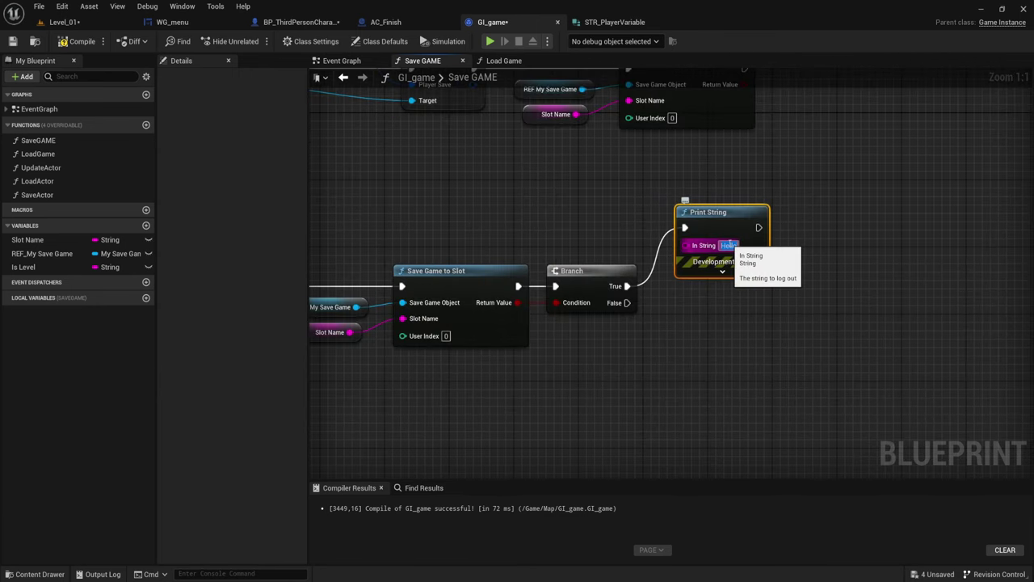
text(New)
text(Save)
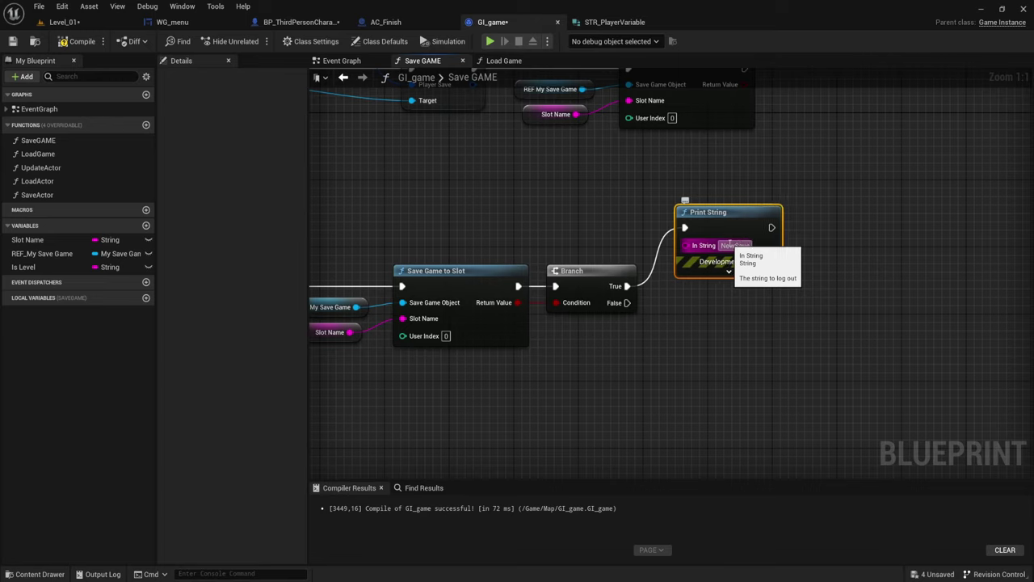
Duplicate the print, wire it to False, and change its text to 'dont NewSave'
key(ctrl+c)
key(ctrl+v)
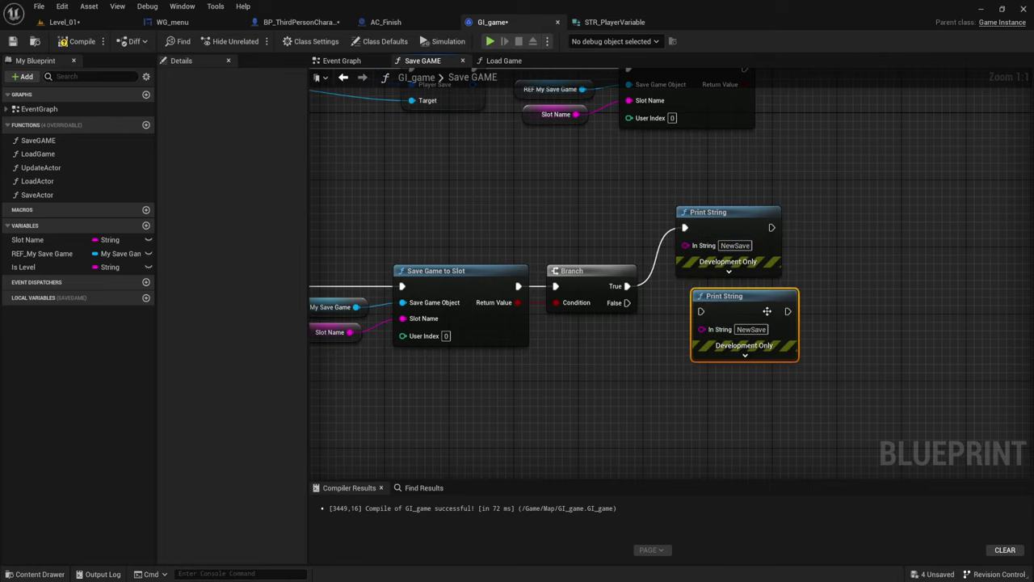
drag(767, 311, 751, 319)
drag(627, 303, 685, 319)
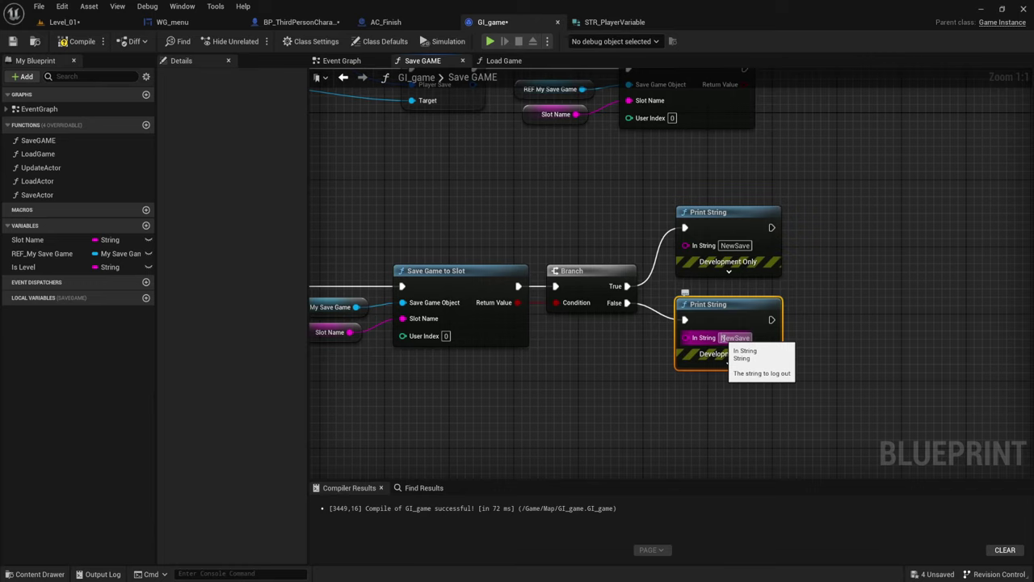
text(don)
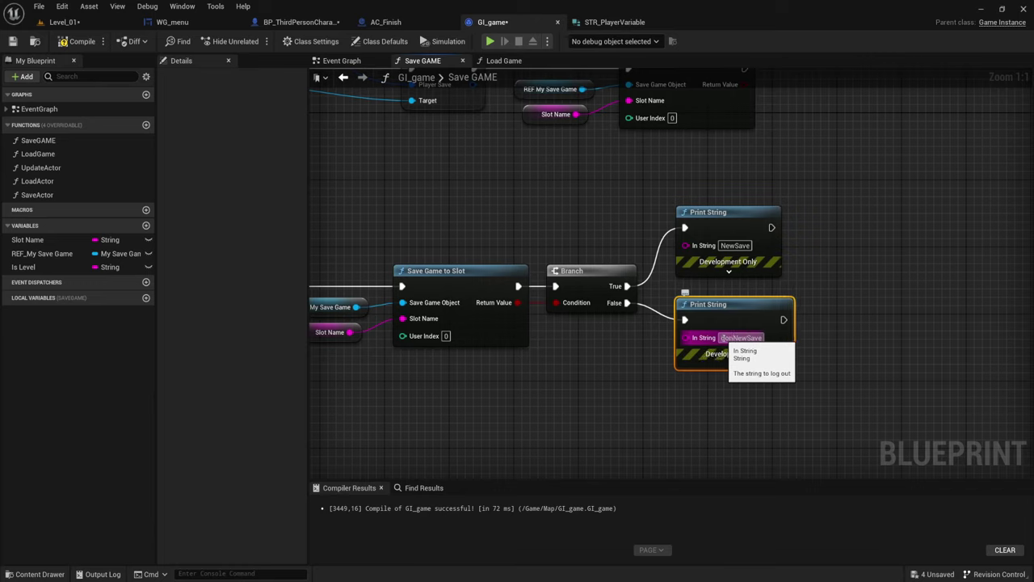
text(t)
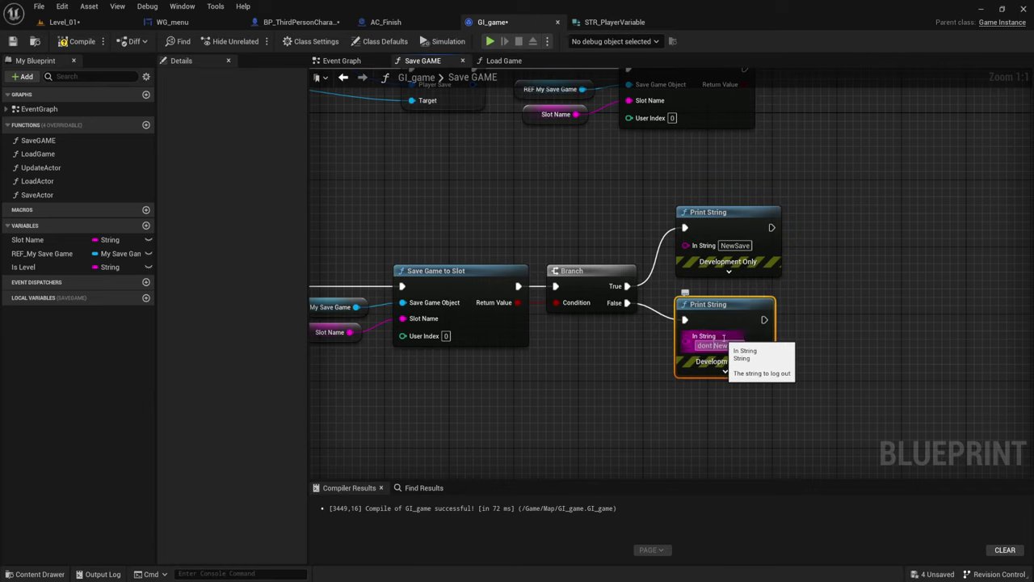
click(816, 309)
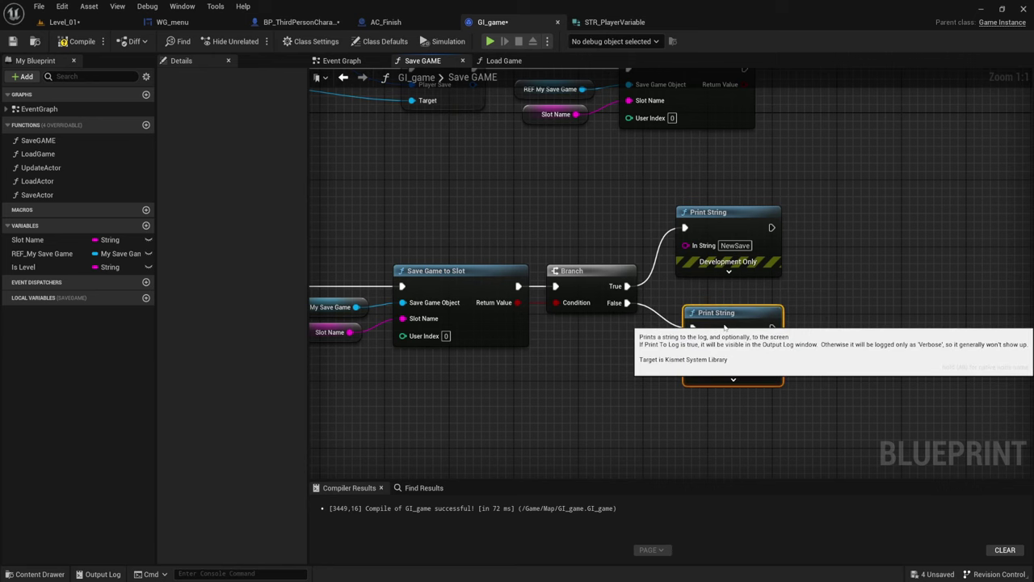
click(728, 324)
Set the 'dont NewSave' print's text colour to red-pink
scroll(782, 305, down, 2)
click(782, 303)
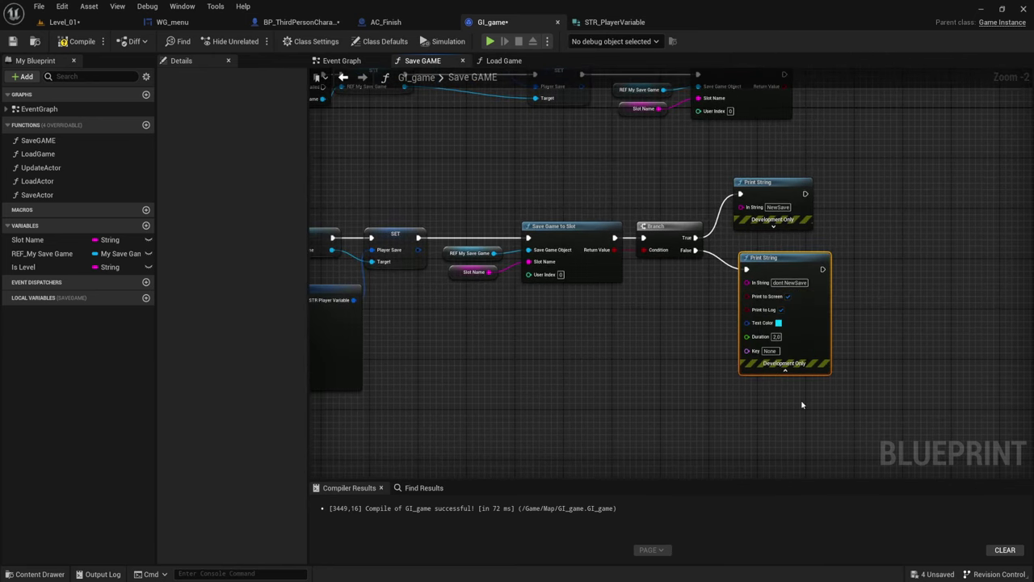
click(778, 323)
click(886, 389)
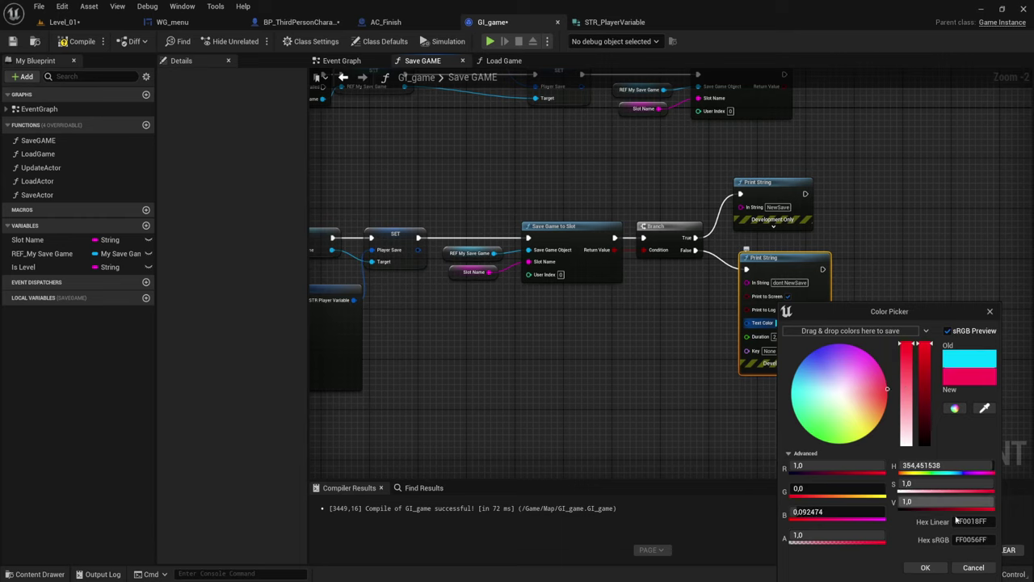
click(944, 567)
Set the 'NewSave' print's text colour to green and collapse the print options
click(776, 227)
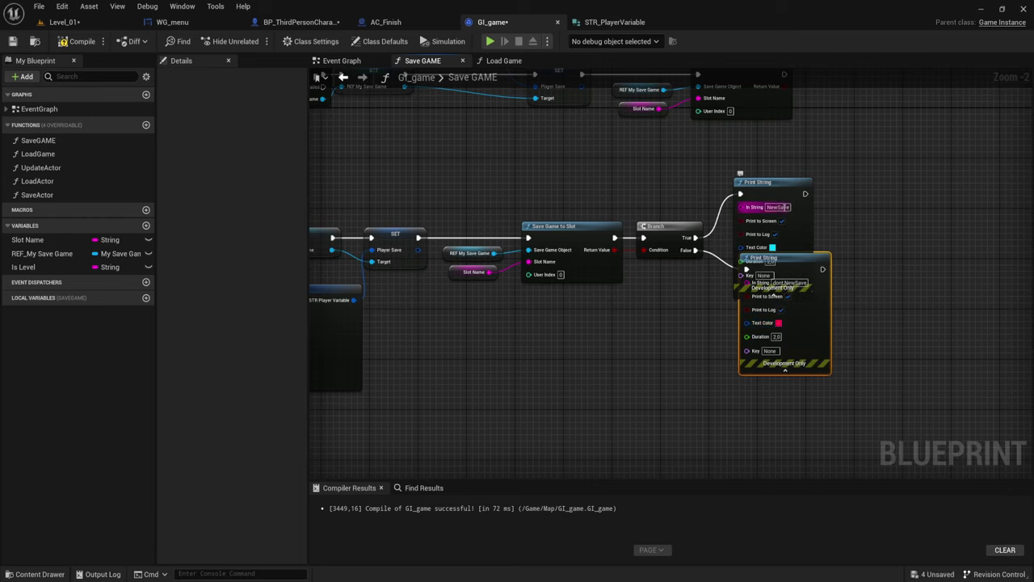
click(772, 247)
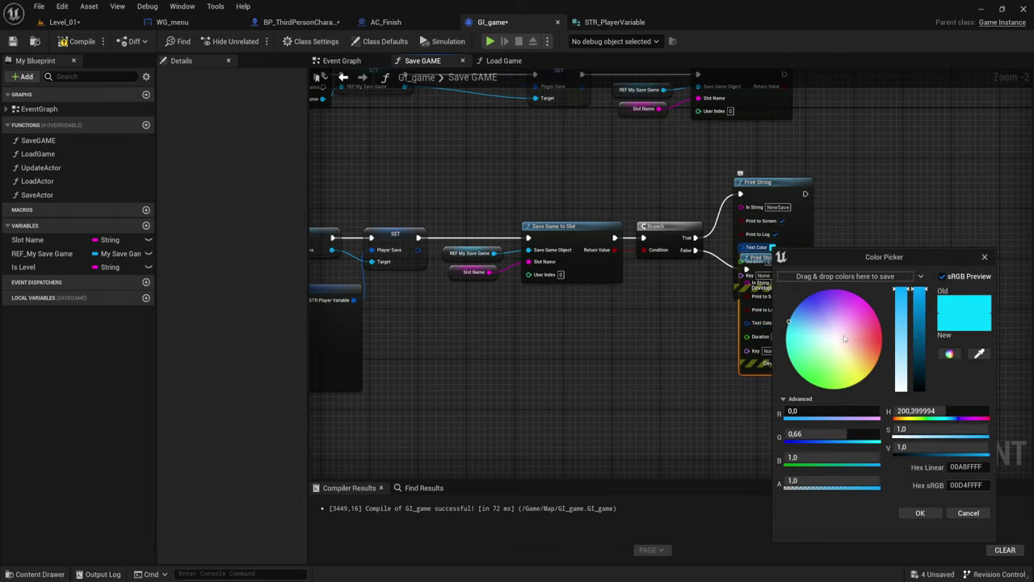
click(823, 388)
click(920, 513)
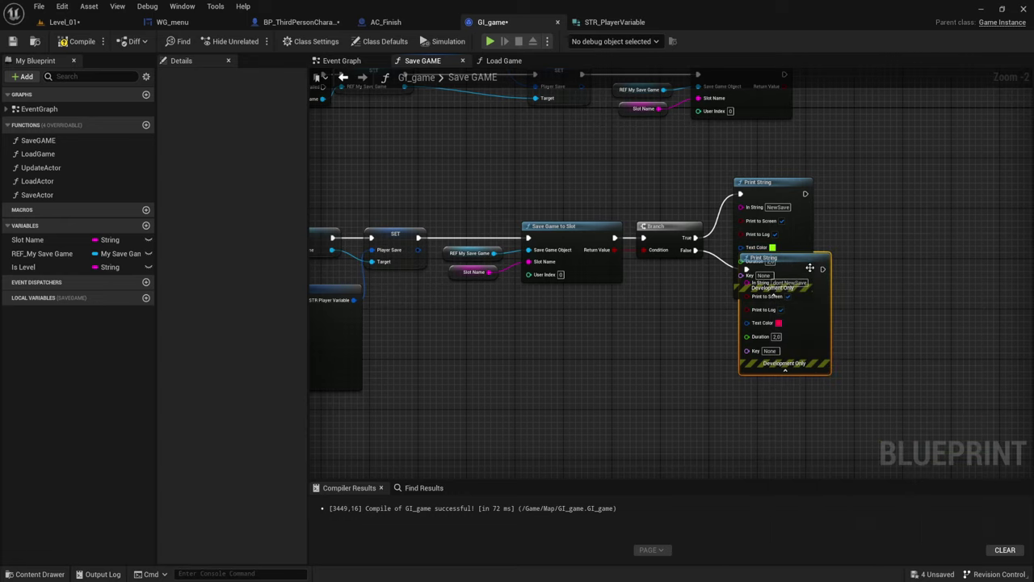
drag(810, 268, 805, 324)
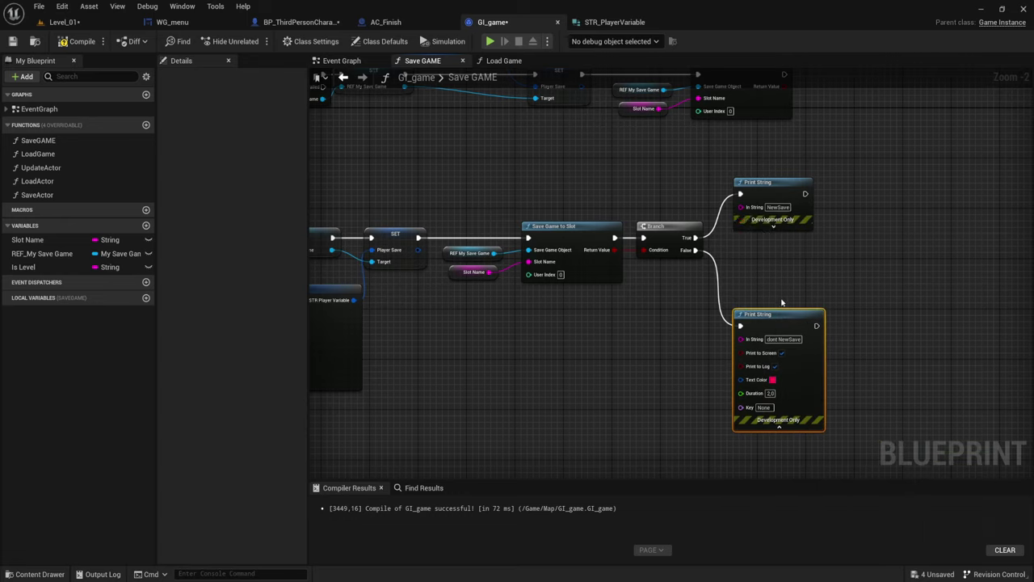
click(779, 426)
drag(760, 314, 760, 277)
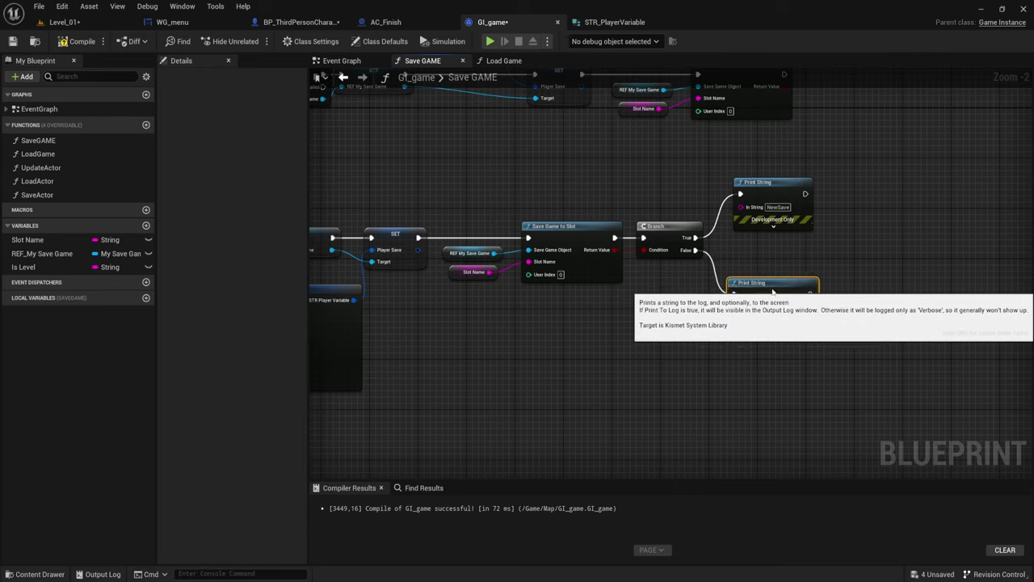
scroll(521, 324, down, 1)
right_drag(521, 324, 688, 268)
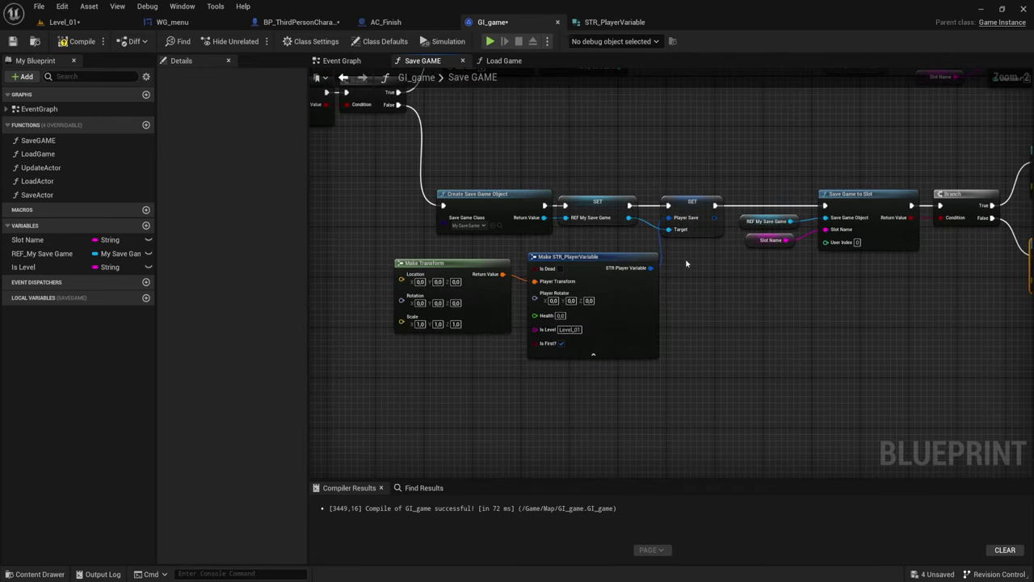
Zoom out over the whole Save GAME graph and compile GI_game
scroll(736, 297, up, 1)
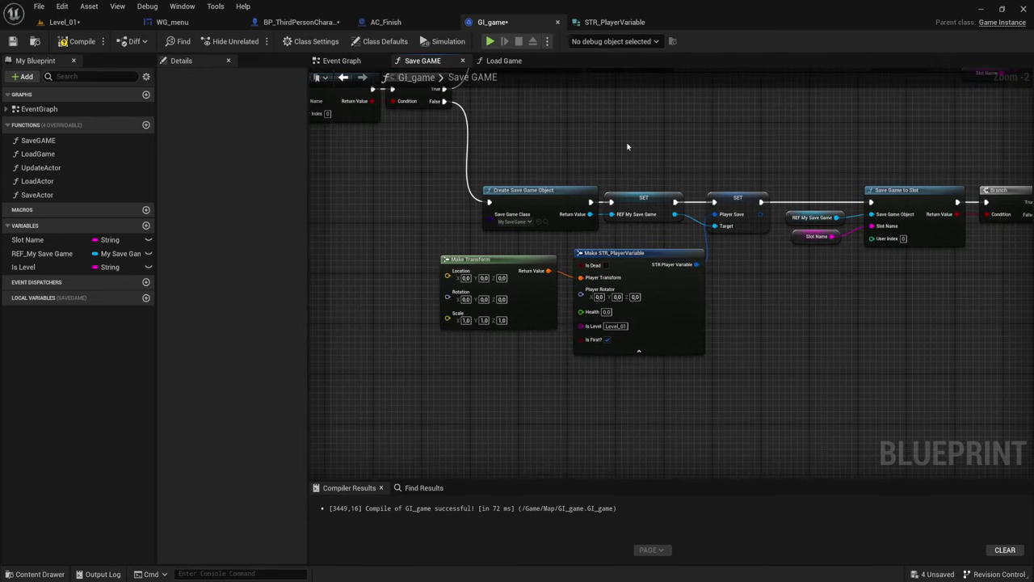
scroll(638, 186, down, 3)
right_drag(654, 226, 635, 282)
scroll(647, 267, up, 1)
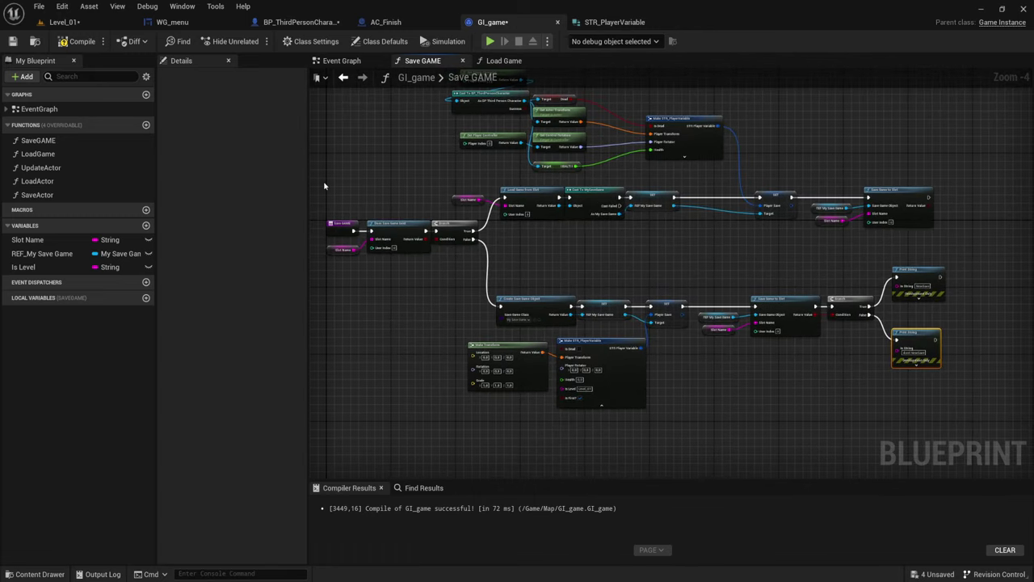
click(77, 41)
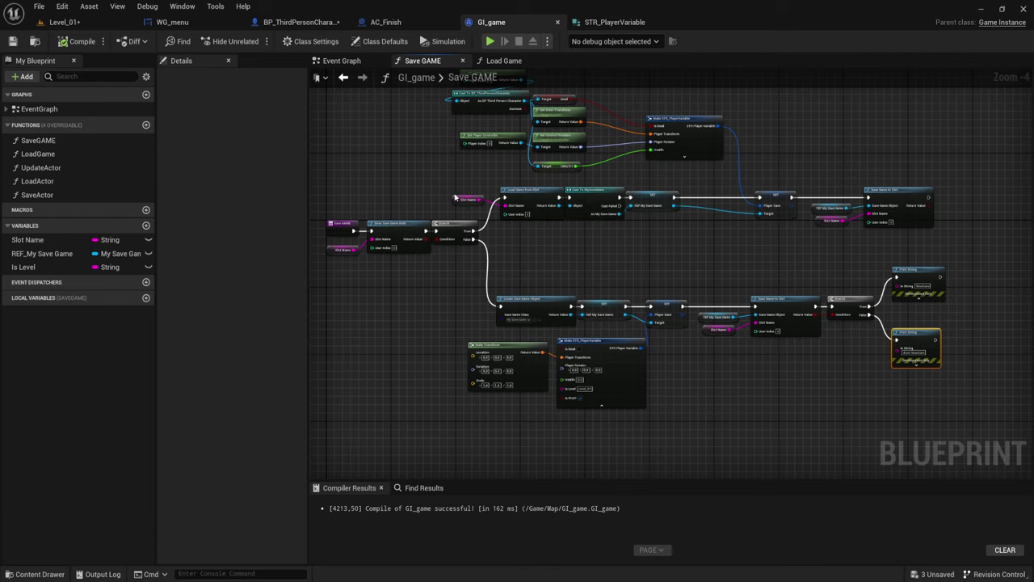
Pan the Save GAME graph to centre the Make STR_PlayerVariable node
right_drag(367, 190, 324, 168)
scroll(676, 330, up, 2)
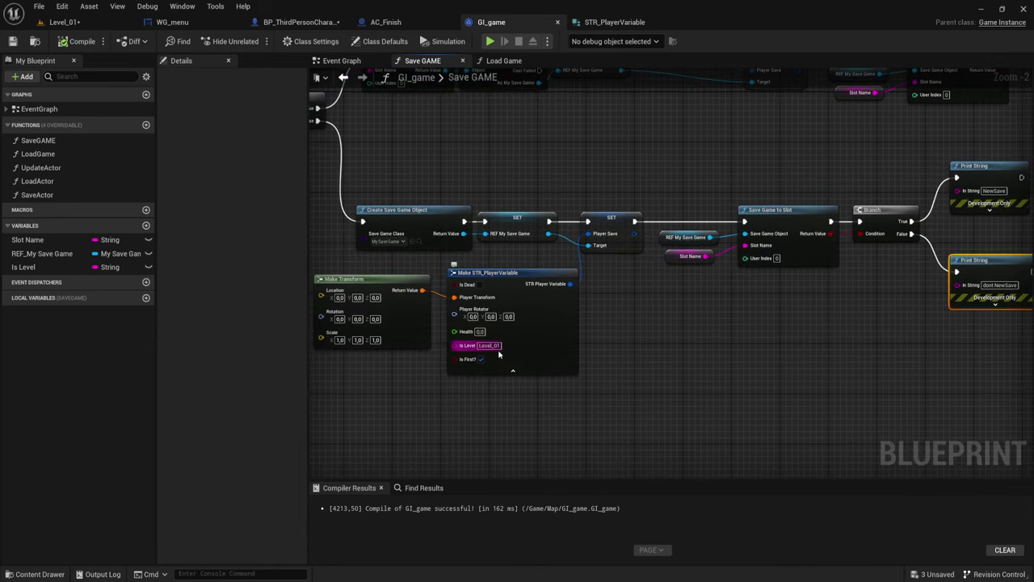
scroll(536, 358, up, 1)
scroll(569, 298, up, 1)
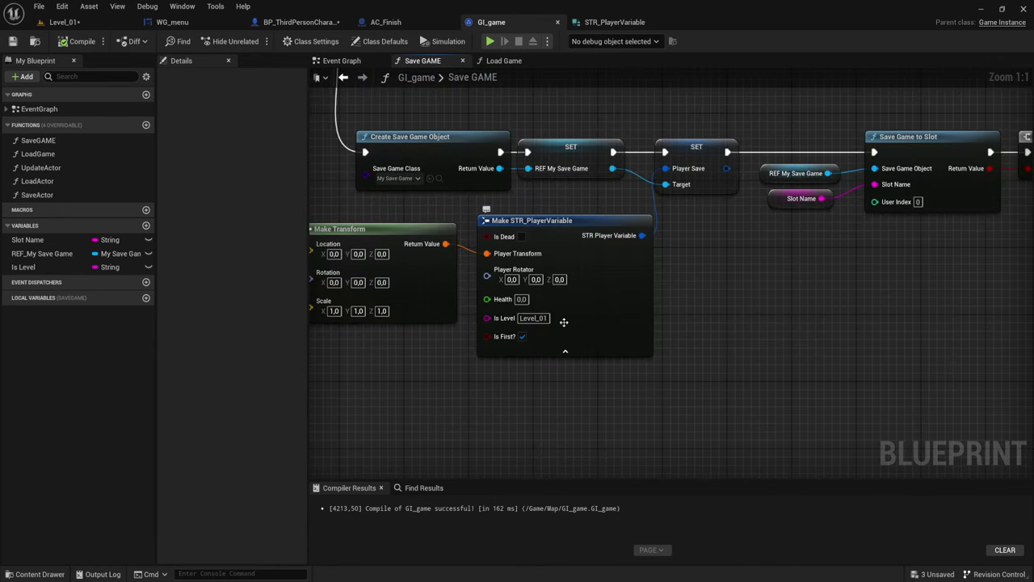
right_drag(452, 294, 507, 339)
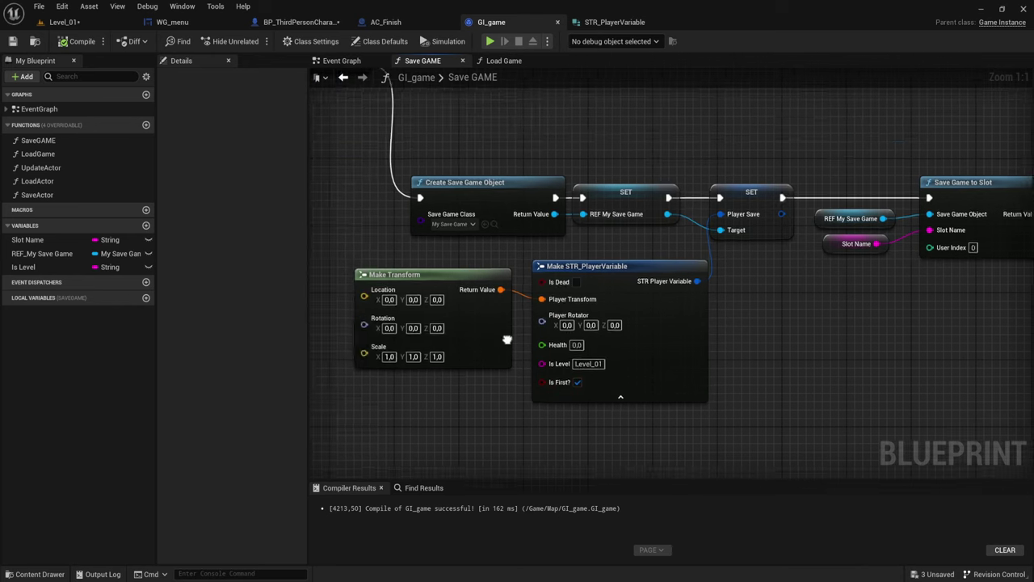
scroll(565, 364, down, 2)
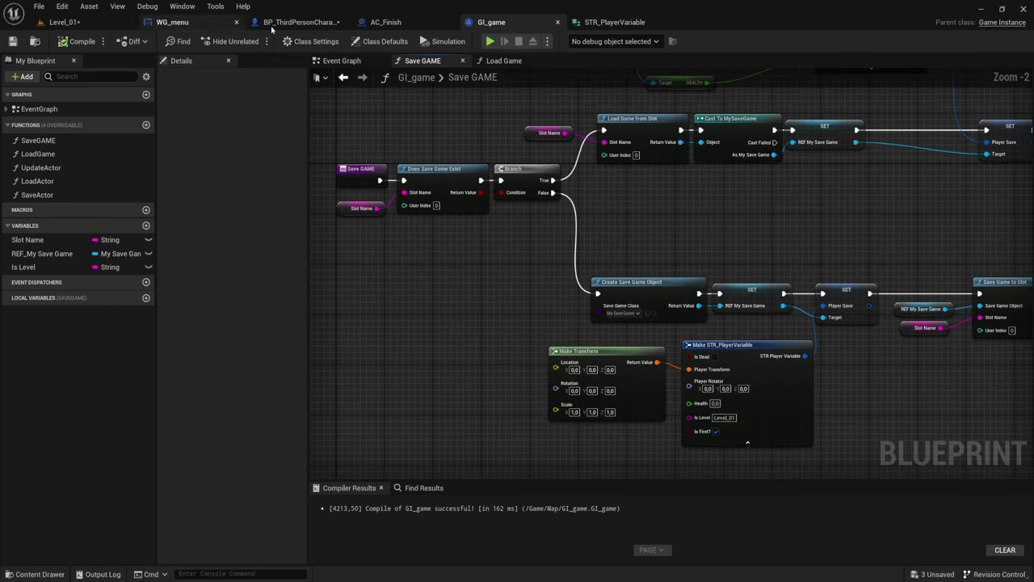
In WG_menu, select the New game button (Button_0) and scroll Details to its Events
click(195, 24)
scroll(484, 246, down, 1)
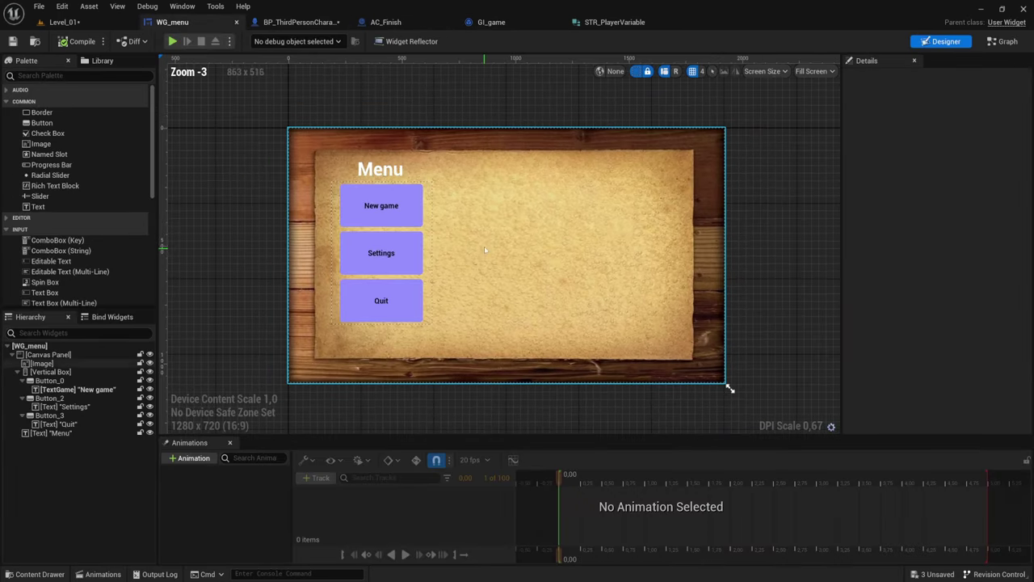
right_drag(484, 246, 635, 183)
scroll(572, 195, up, 1)
right_drag(572, 194, 543, 204)
click(505, 206)
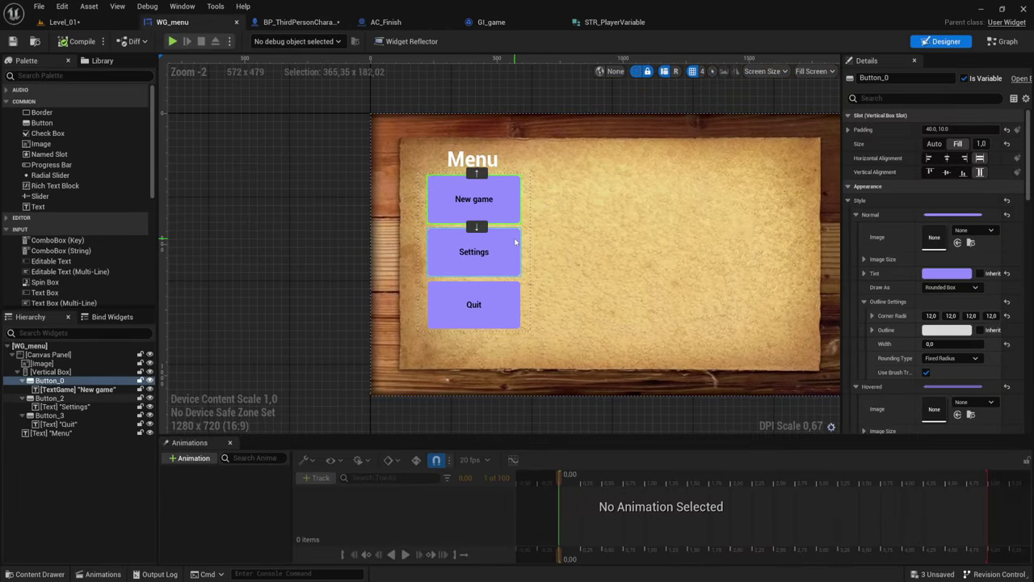
scroll(981, 220, down, 10)
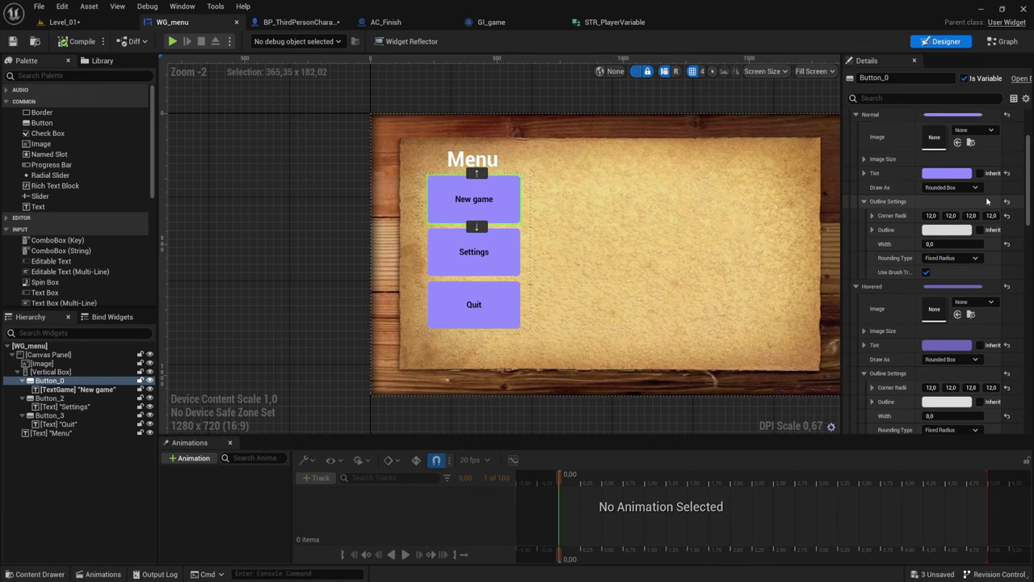
scroll(974, 226, down, 5)
scroll(954, 243, down, 5)
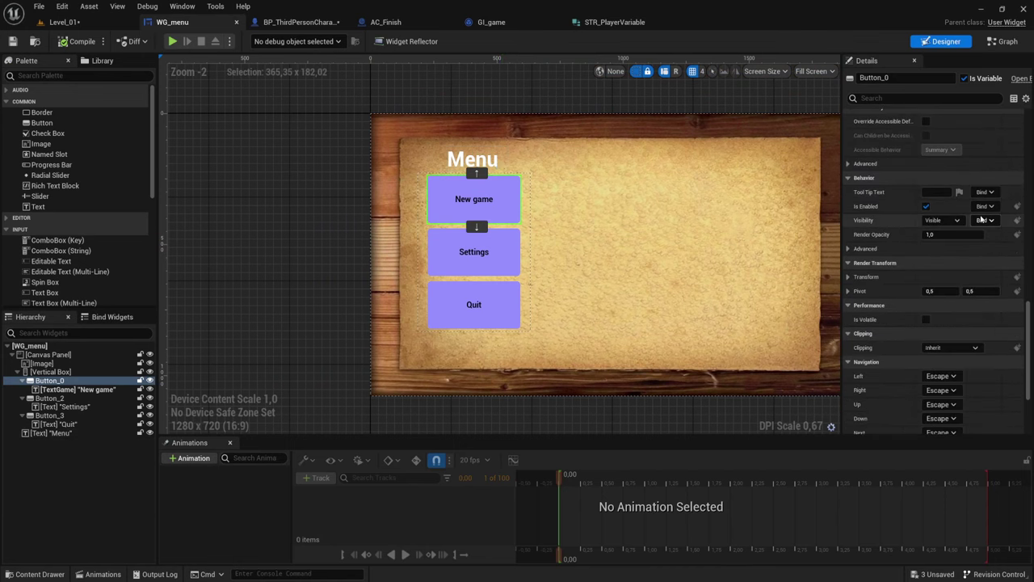
scroll(929, 263, down, 5)
scroll(920, 270, down, 2)
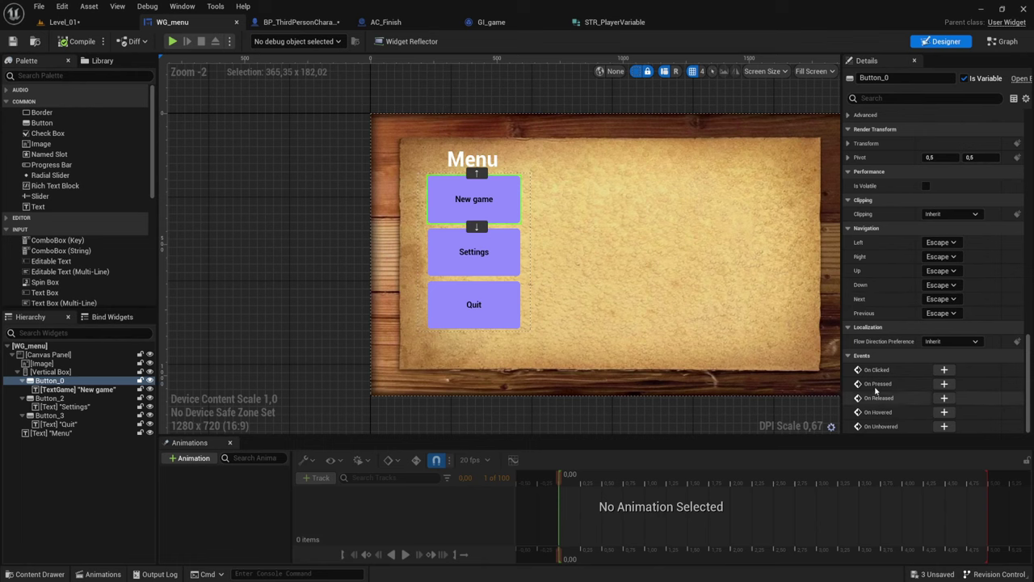
Add an On Clicked (Button_0) event and connect it to an Open Level (by Name) node
click(942, 370)
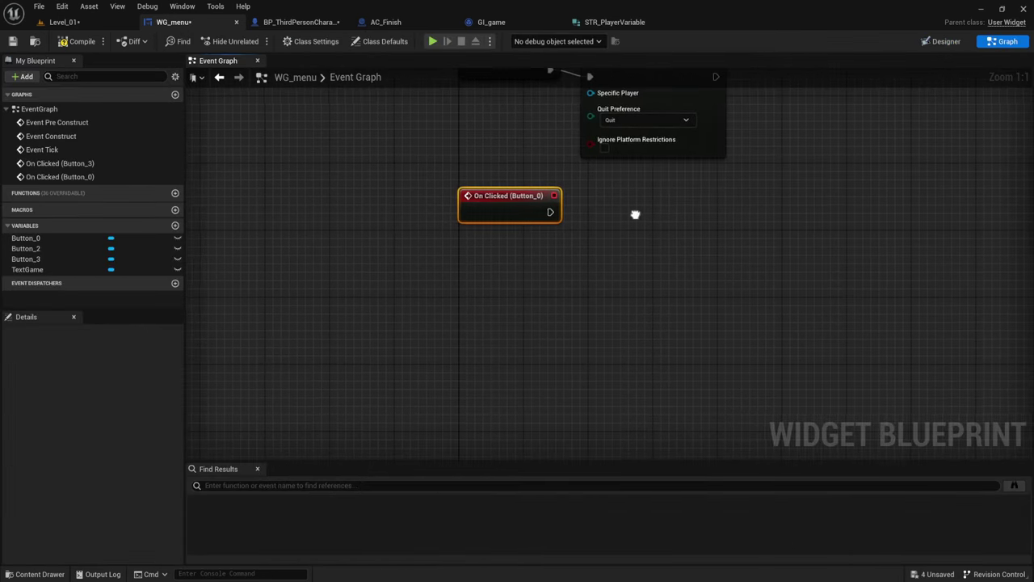
drag(507, 202, 512, 300)
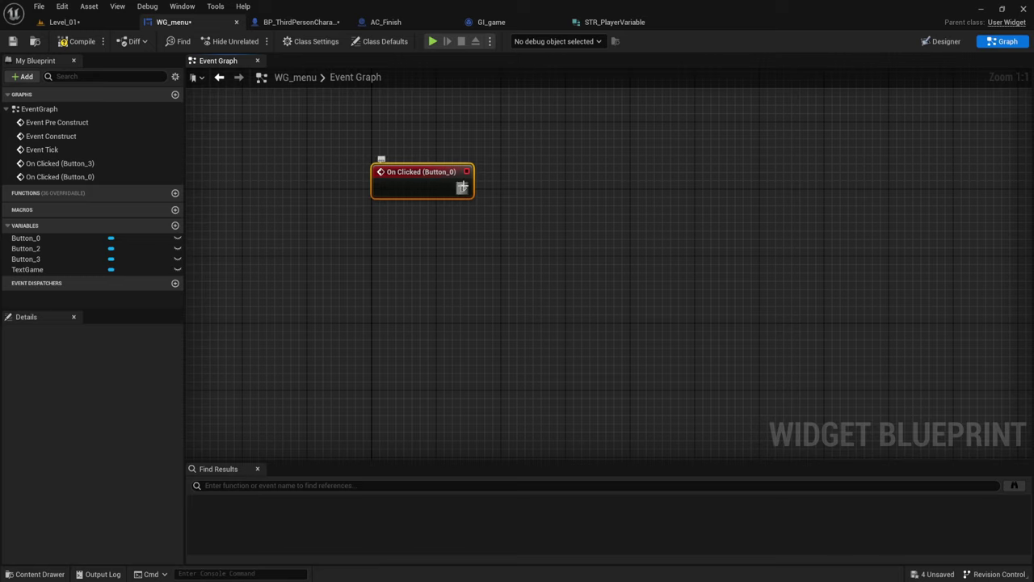
drag(463, 187, 579, 189)
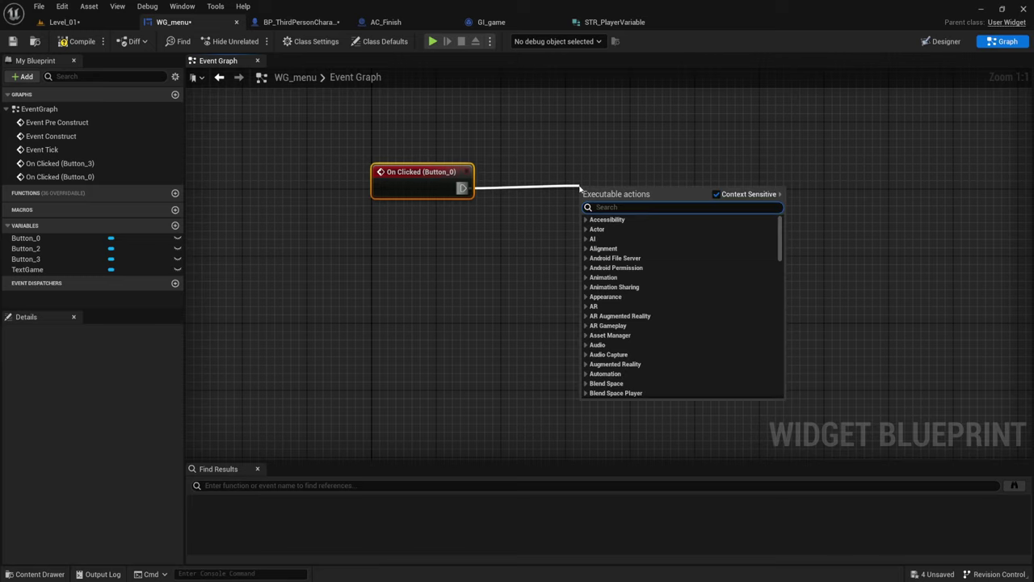
text(open)
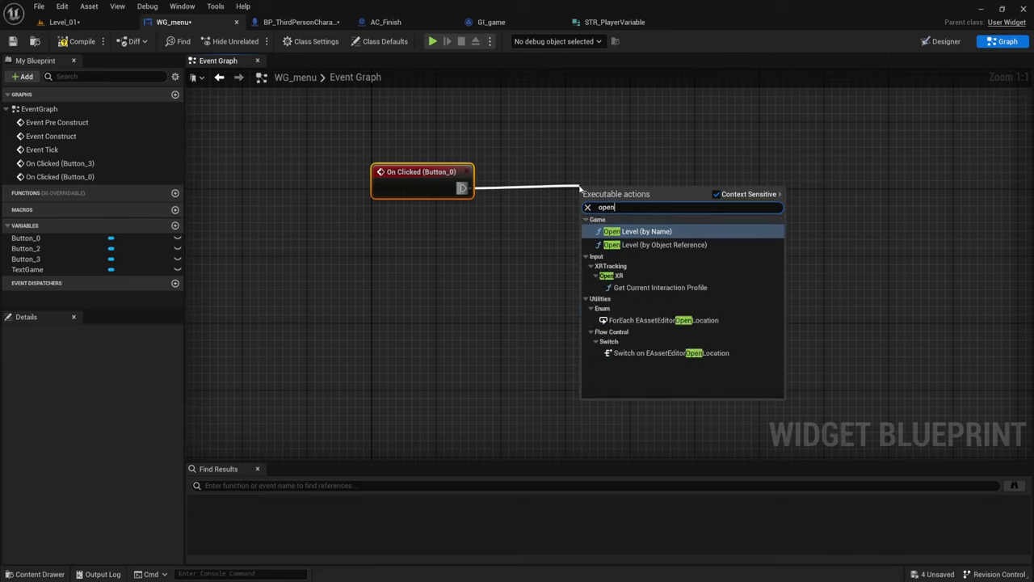
click(637, 231)
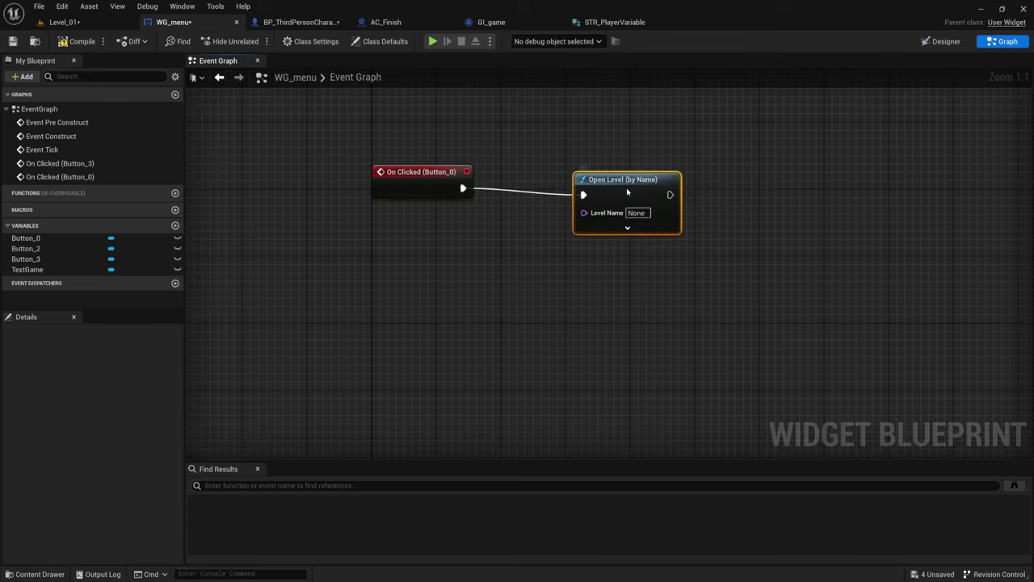
drag(627, 191, 634, 183)
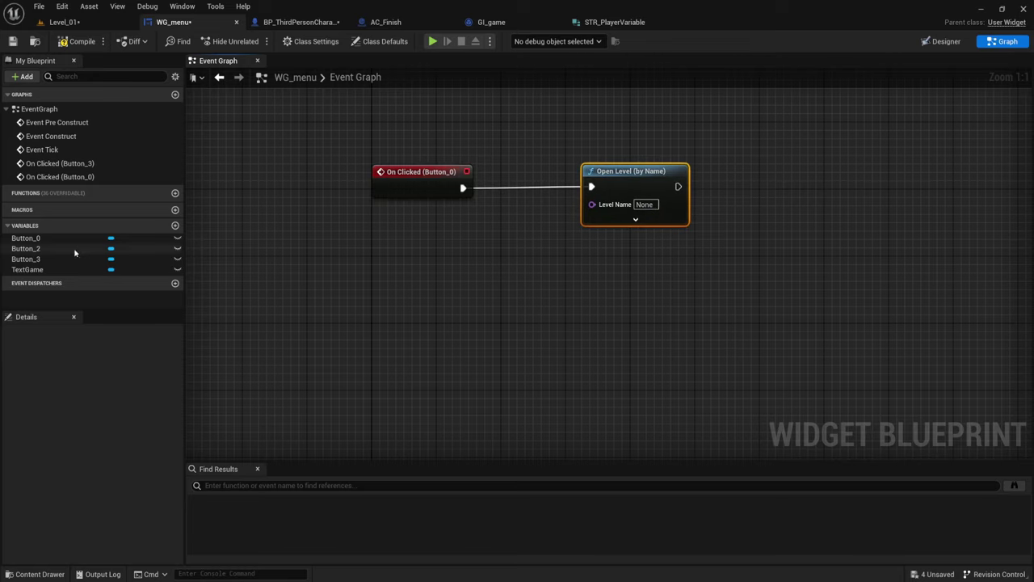
Create a String variable named Level and drop its getter into the event graph
click(175, 226)
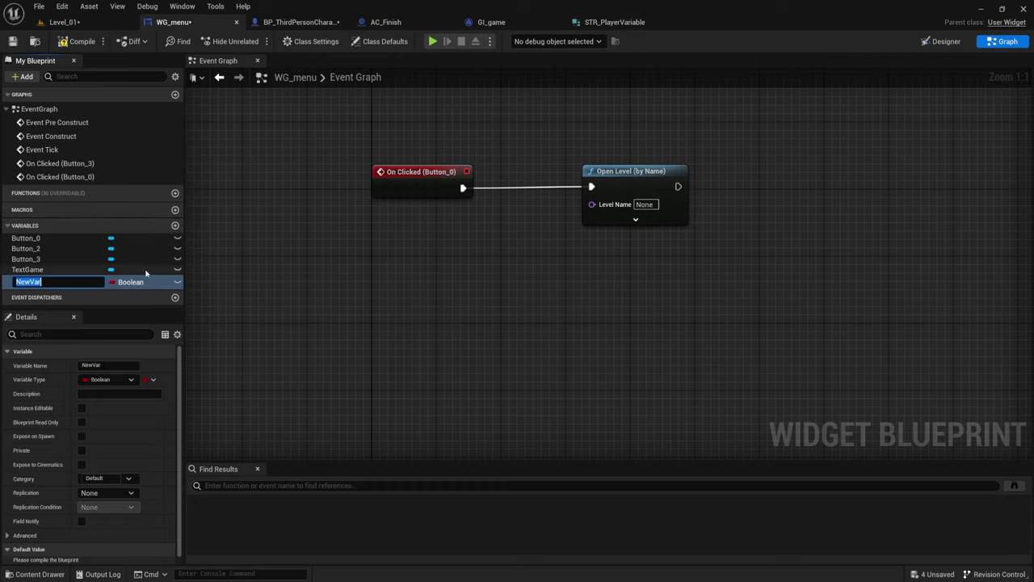
click(147, 281)
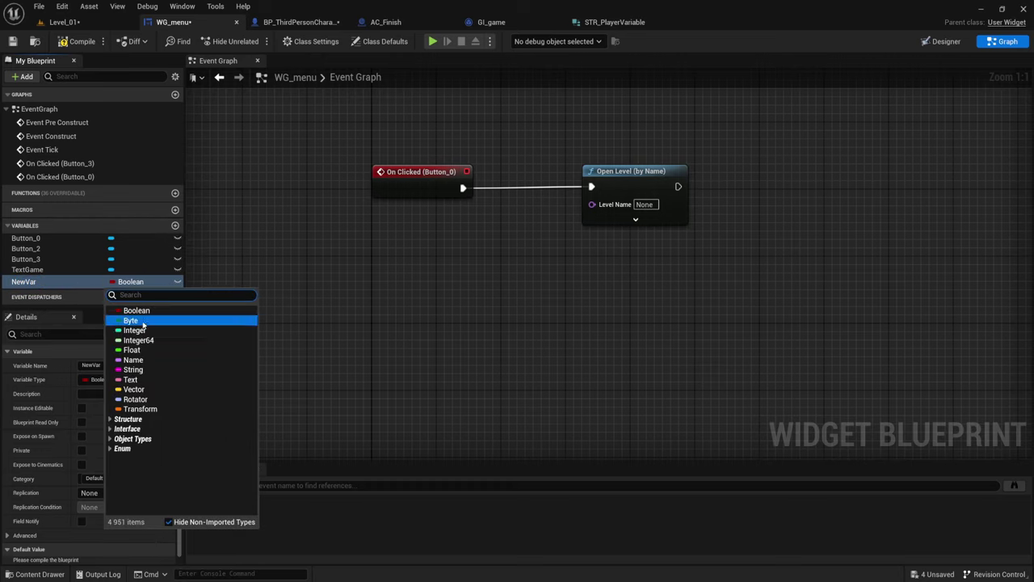
click(133, 369)
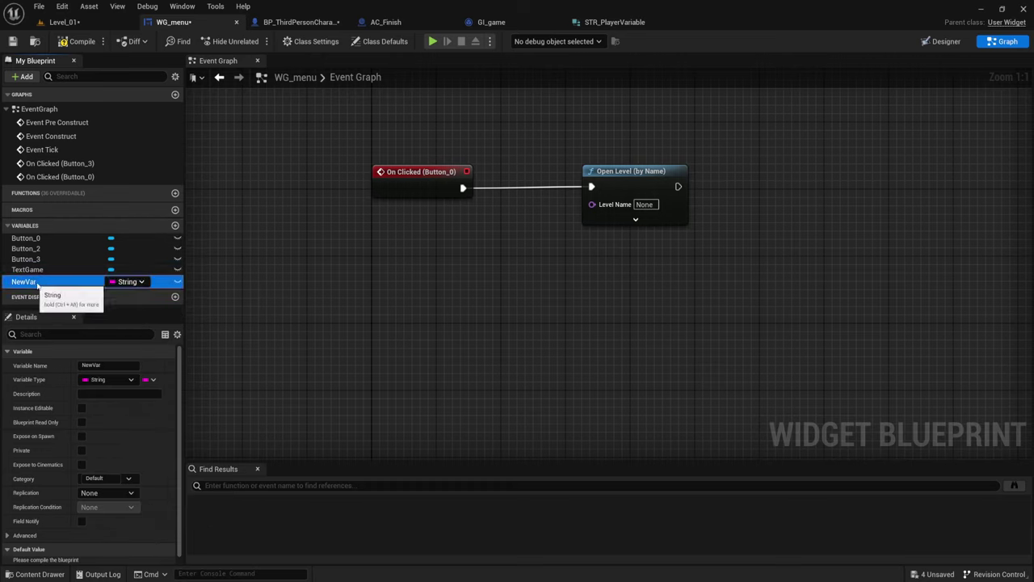
double_click(27, 282)
text(Level)
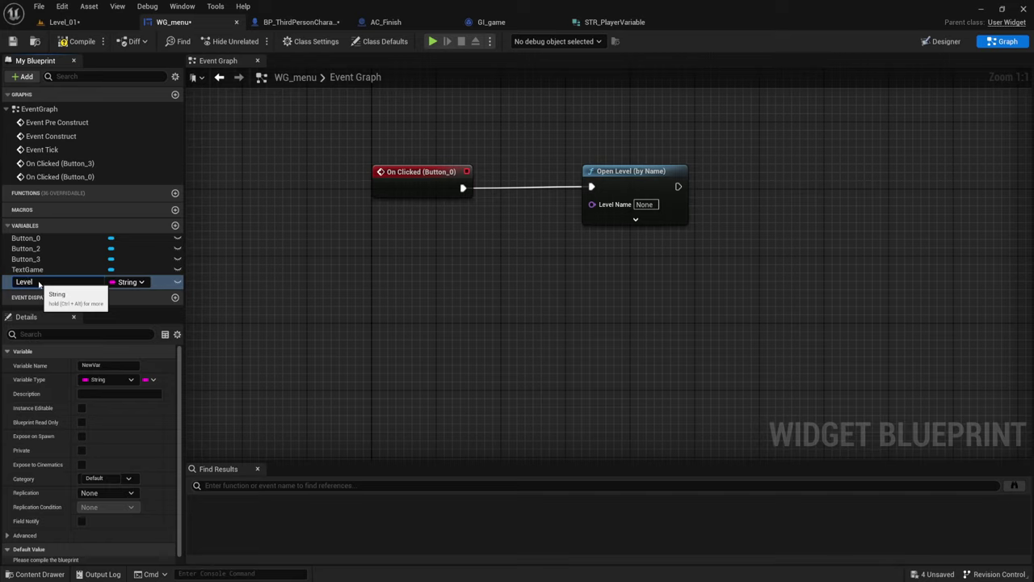
key(Return)
mouse_move(34, 283)
ctrl+mouse_down()
mouse_move(592, 203)
mouse_move(554, 207)
ctrl+mouse_up()
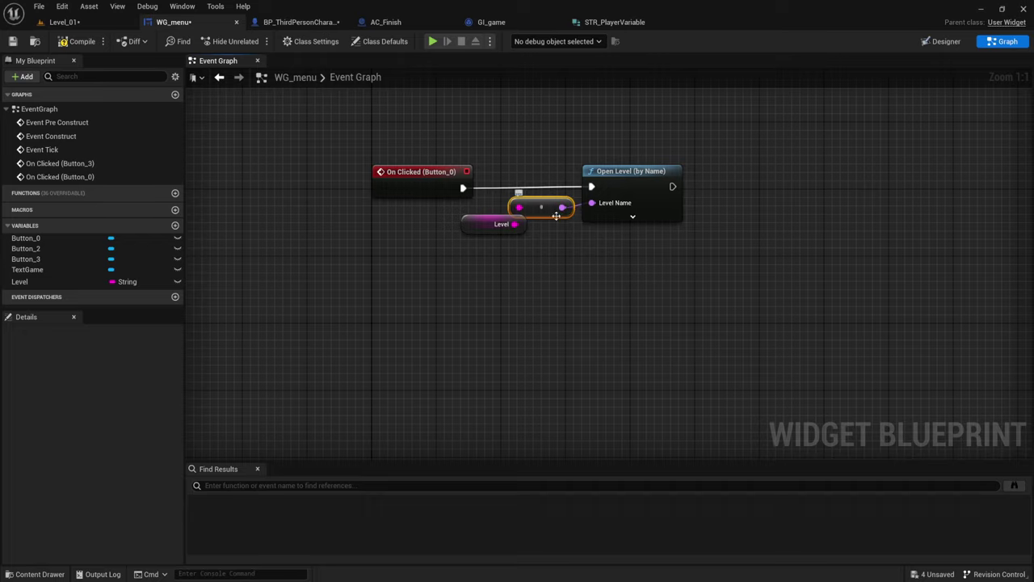
Delete the unused Event Pre Construct and Event Tick nodes from WG_menu's graph
scroll(558, 214, down, 2)
scroll(533, 259, down, 2)
scroll(519, 279, down, 2)
scroll(520, 279, up, 4)
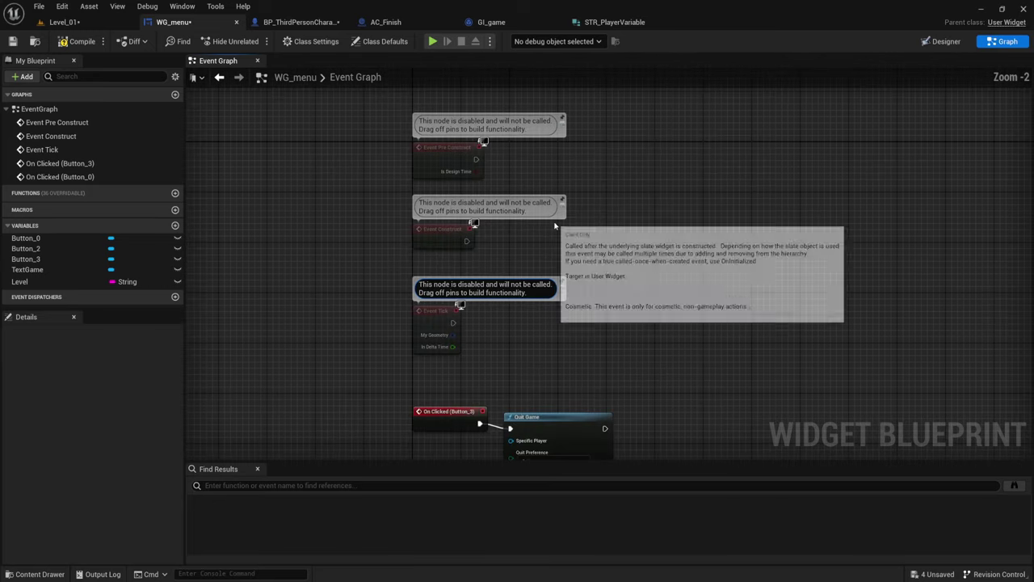
click(455, 154)
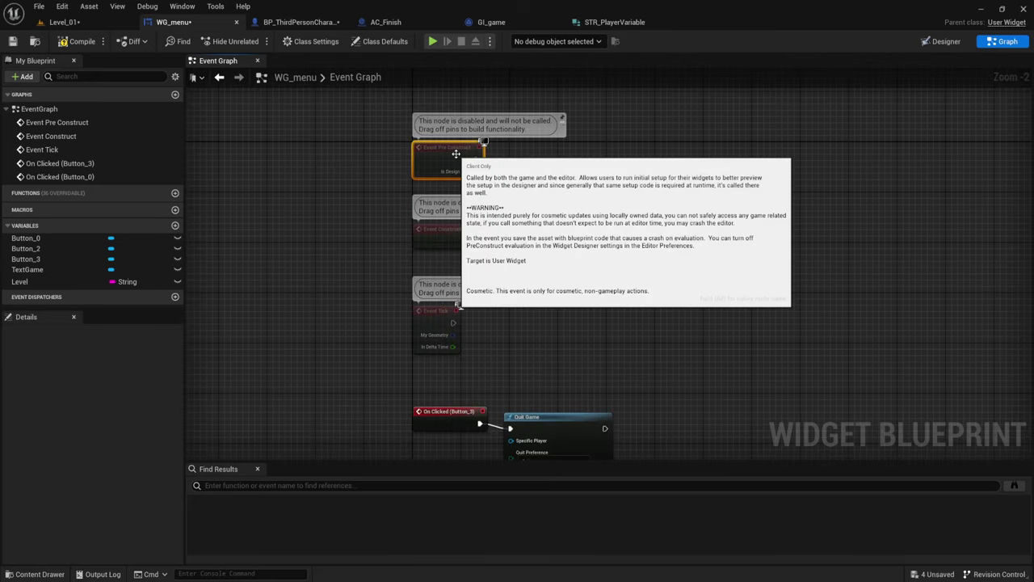
key(Delete)
click(430, 323)
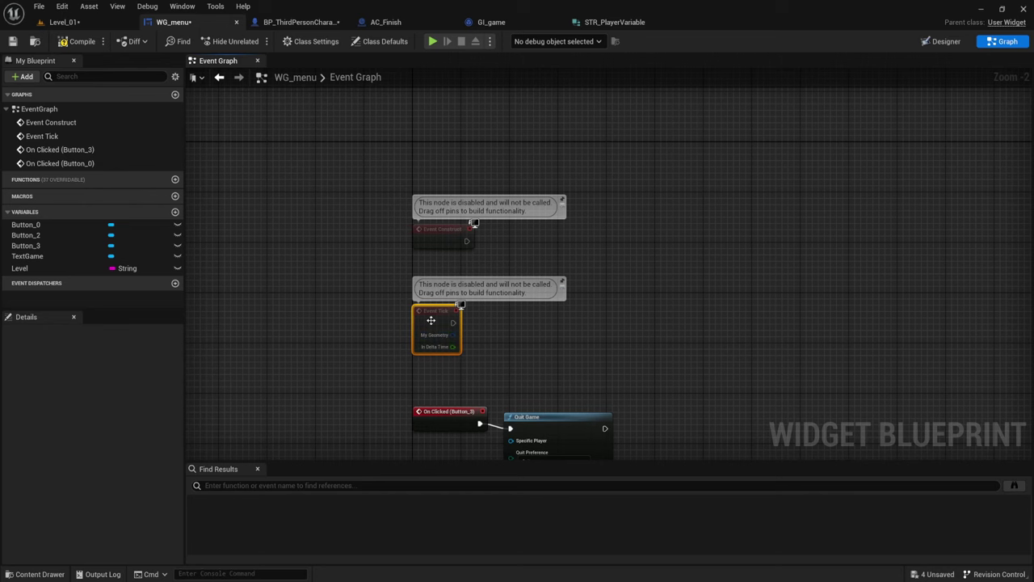
key(Delete)
scroll(495, 257, up, 2)
mouse_move(495, 258)
right_down()
mouse_move(386, 243)
mouse_move(417, 201)
right_up()
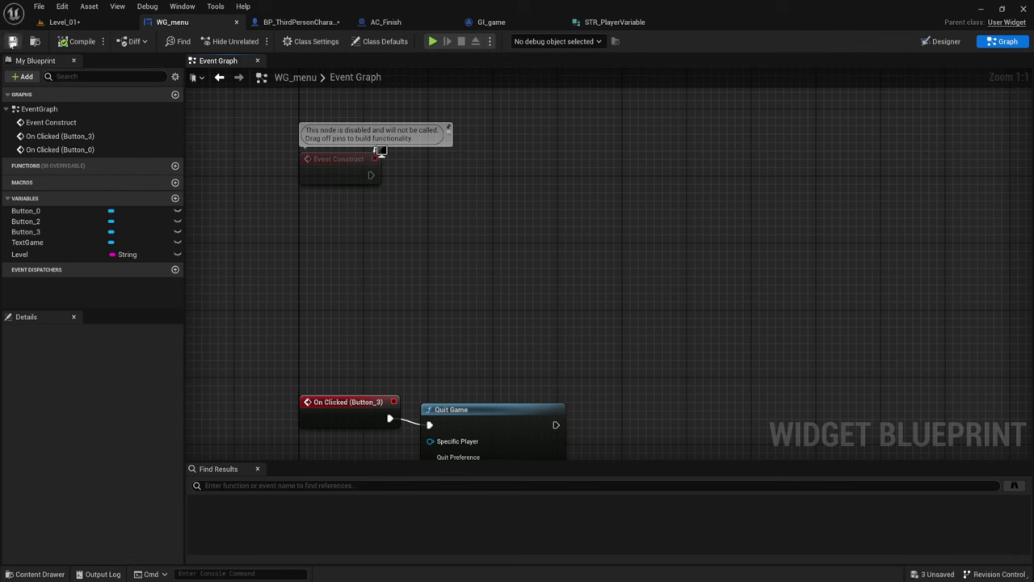
Open the Menu level, saving pending changes, and play-test its New game button
click(65, 22)
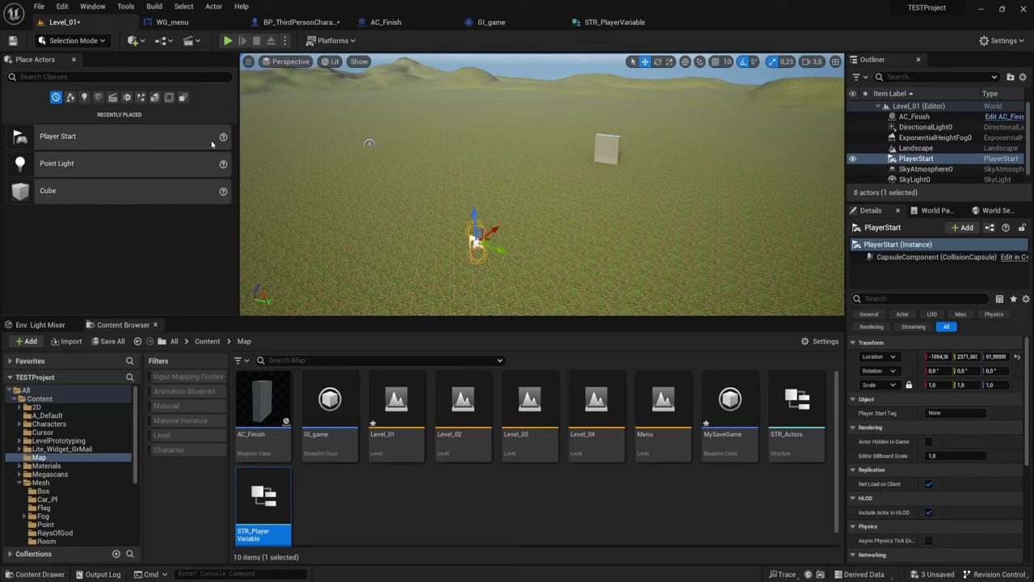
double_click(661, 404)
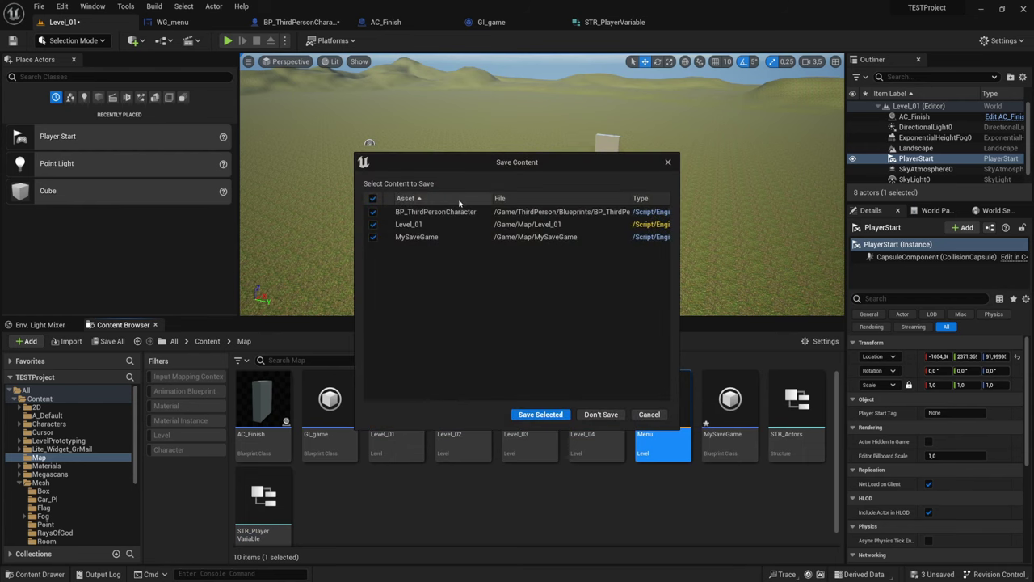
click(541, 415)
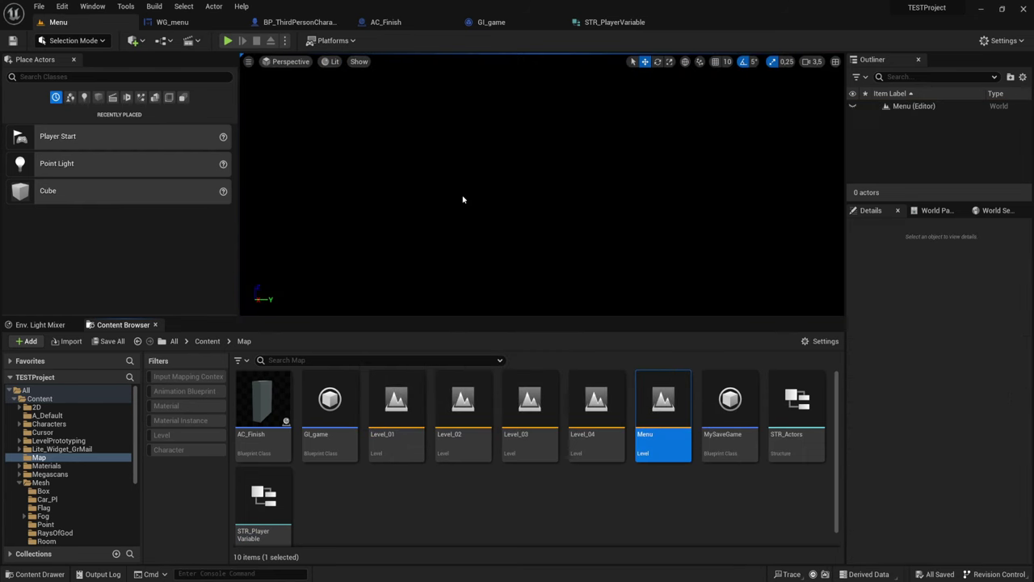
click(228, 40)
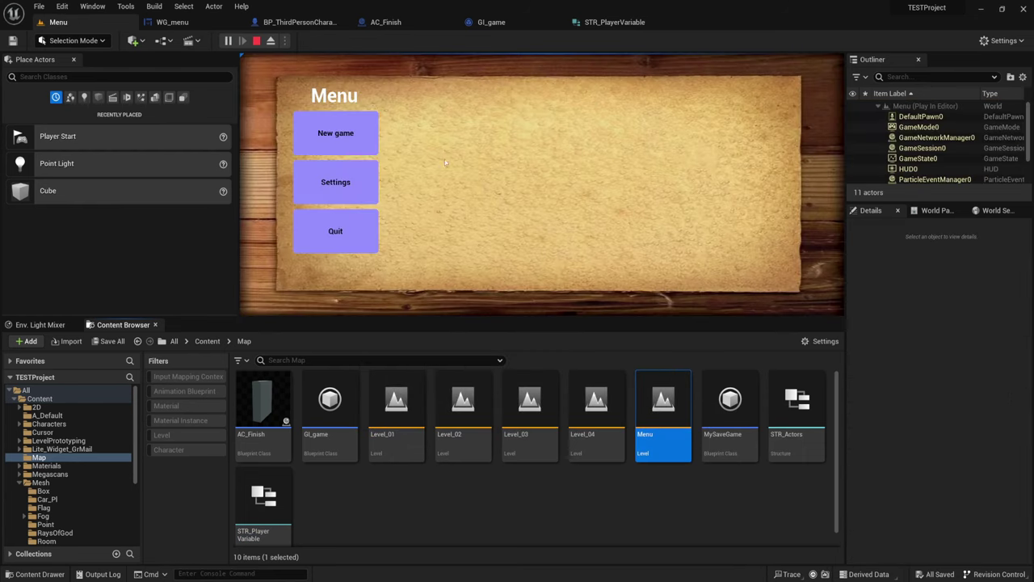
click(330, 132)
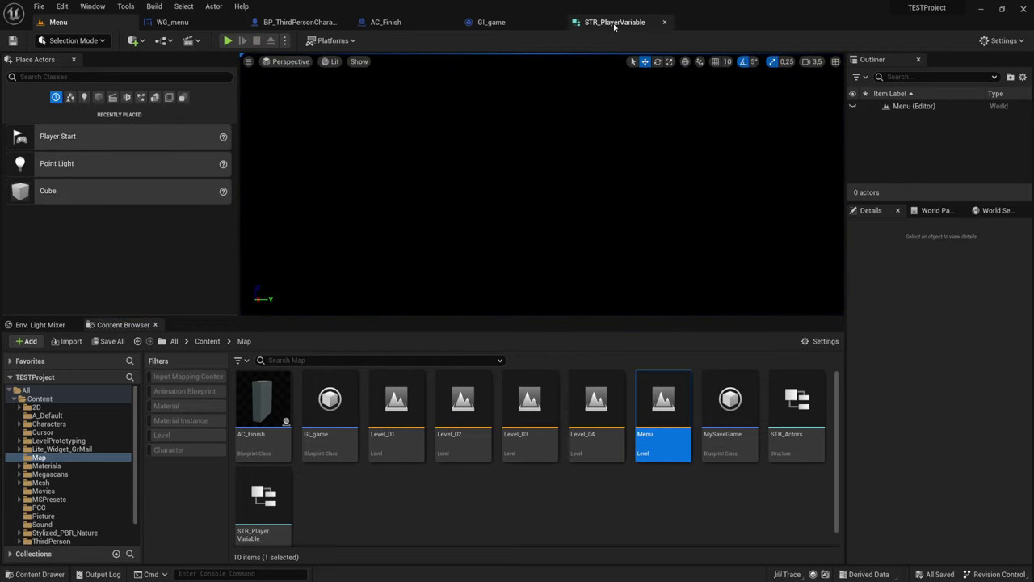
click(177, 22)
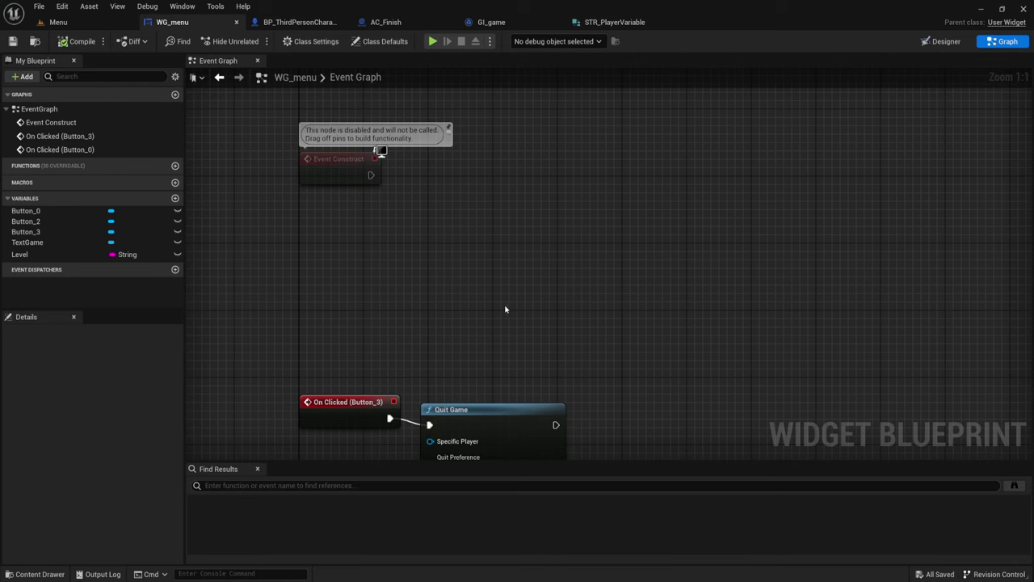
Add a Cast To GI_game node after Event Construct
right_drag(476, 352, 518, 404)
right_drag(456, 264, 407, 253)
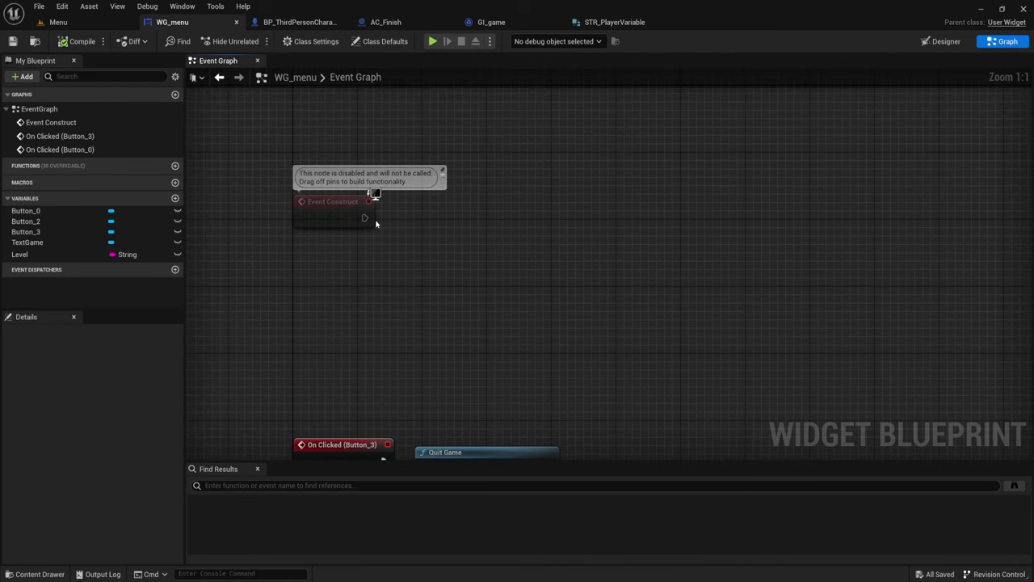
drag(365, 218, 441, 228)
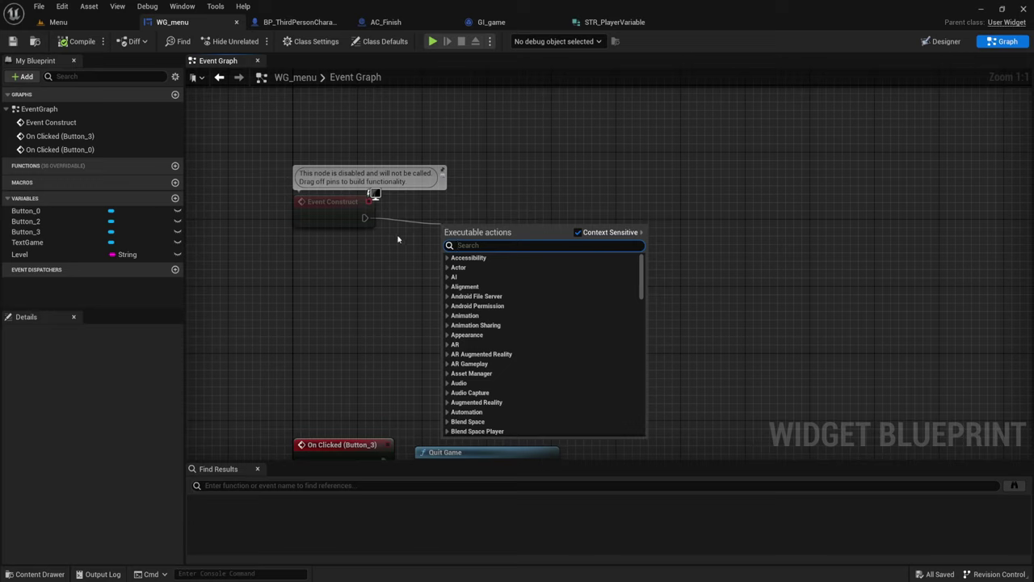
text(cast t)
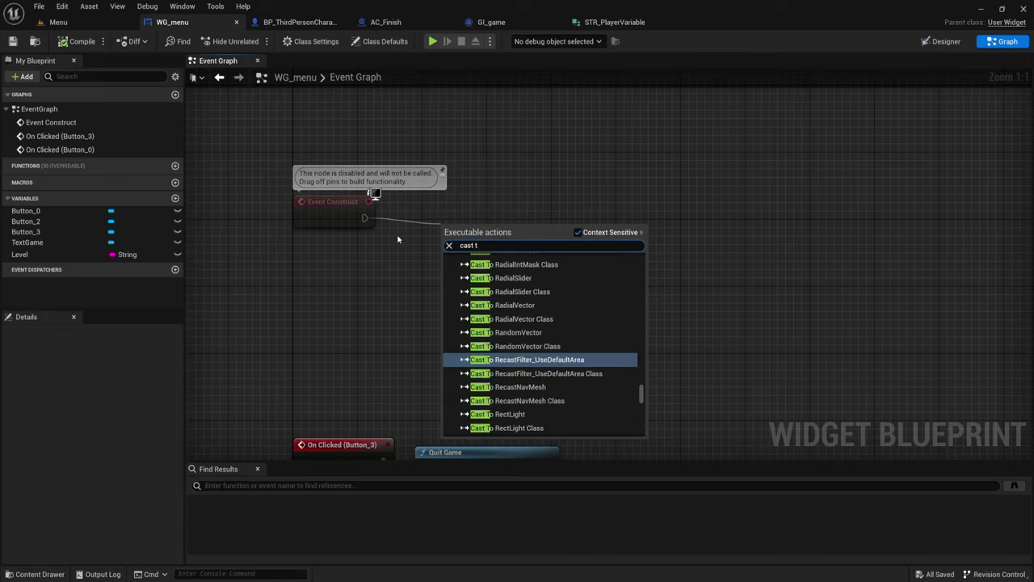
text(o Bi)
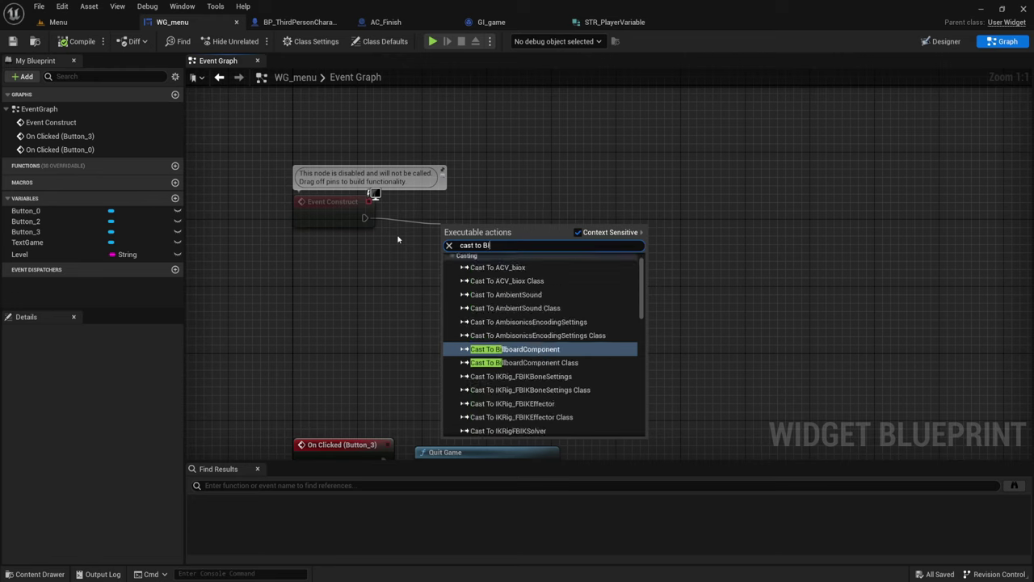
scroll(538, 367, down, 3)
scroll(538, 368, up, 2)
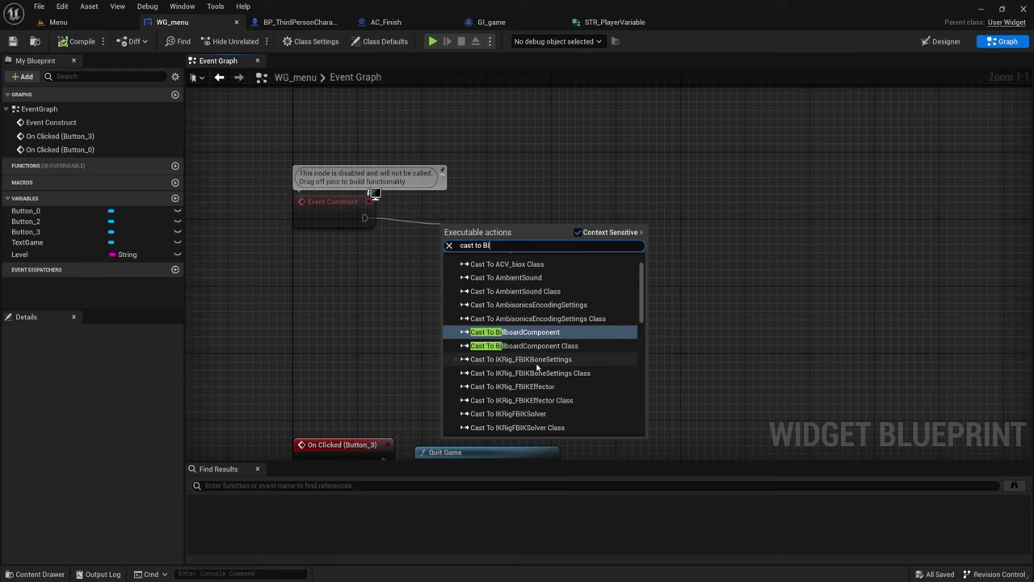
key(BackSpace)
key(BackSpace)
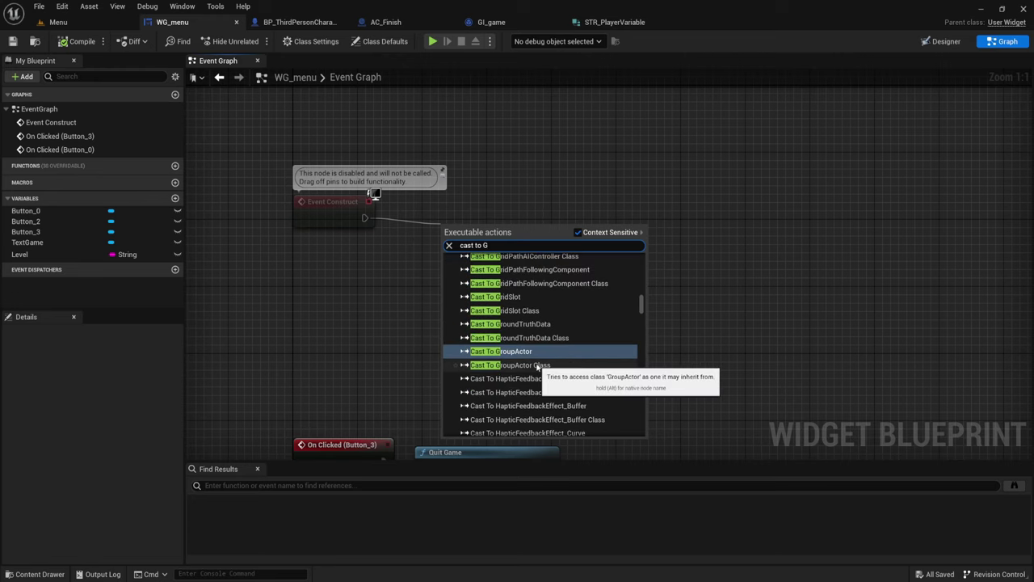
text(Gl)
scroll(537, 368, up, 3)
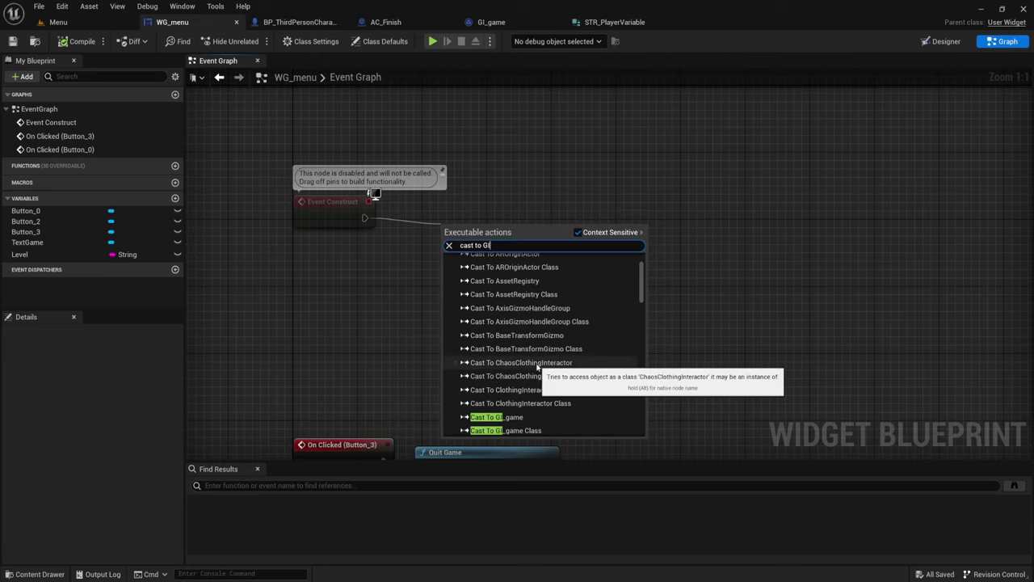
scroll(517, 363, down, 3)
click(501, 364)
drag(504, 241, 472, 216)
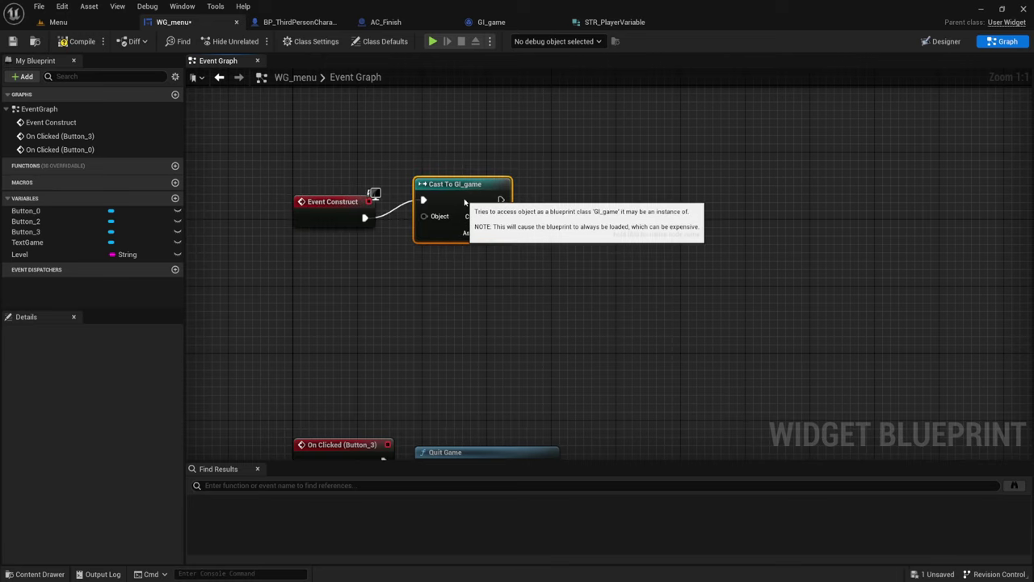
Feed the cast's Object input with a Get Game Instance node
drag(416, 232, 377, 285)
text(get)
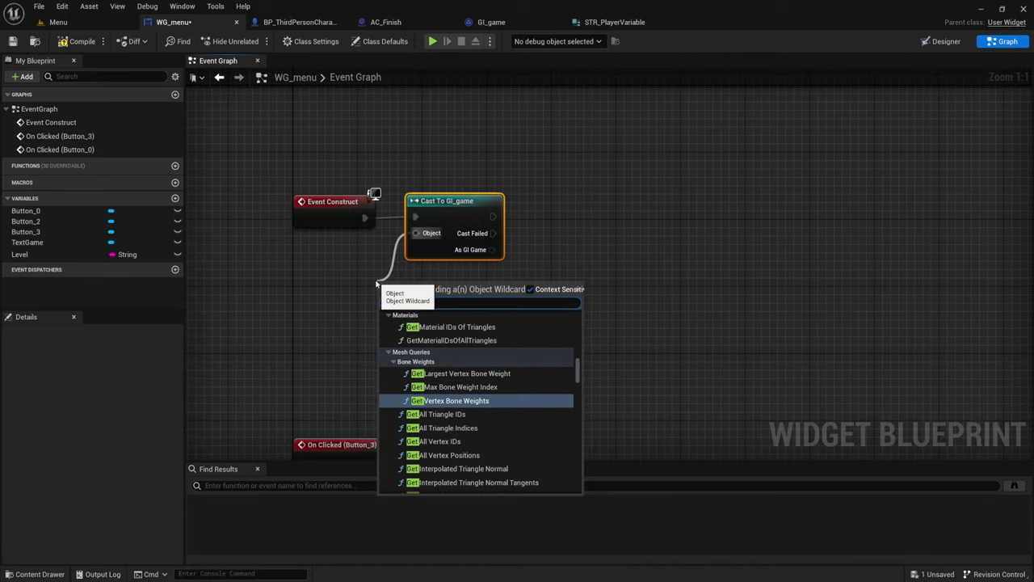
text( game)
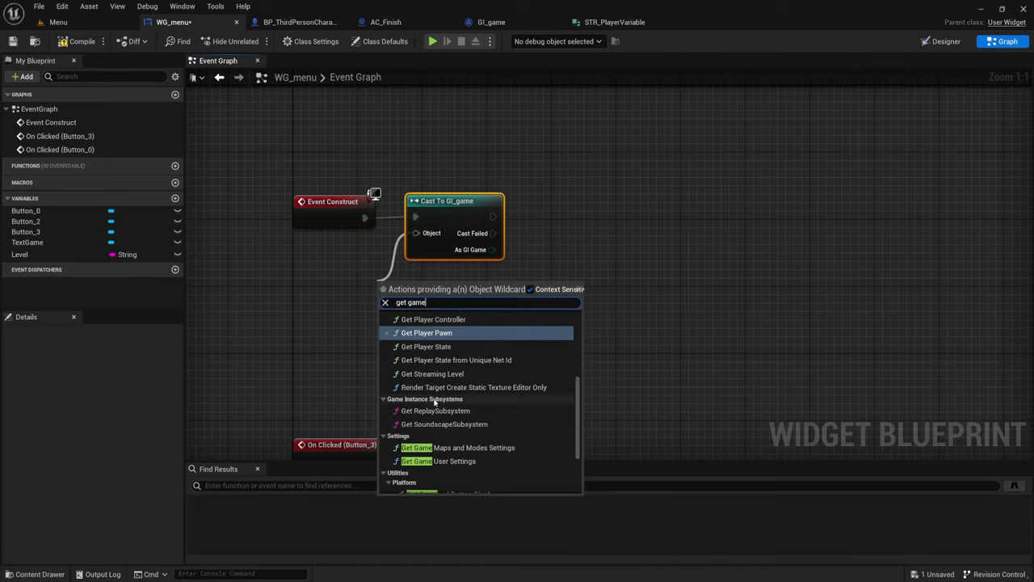
scroll(432, 398, down, 3)
click(428, 463)
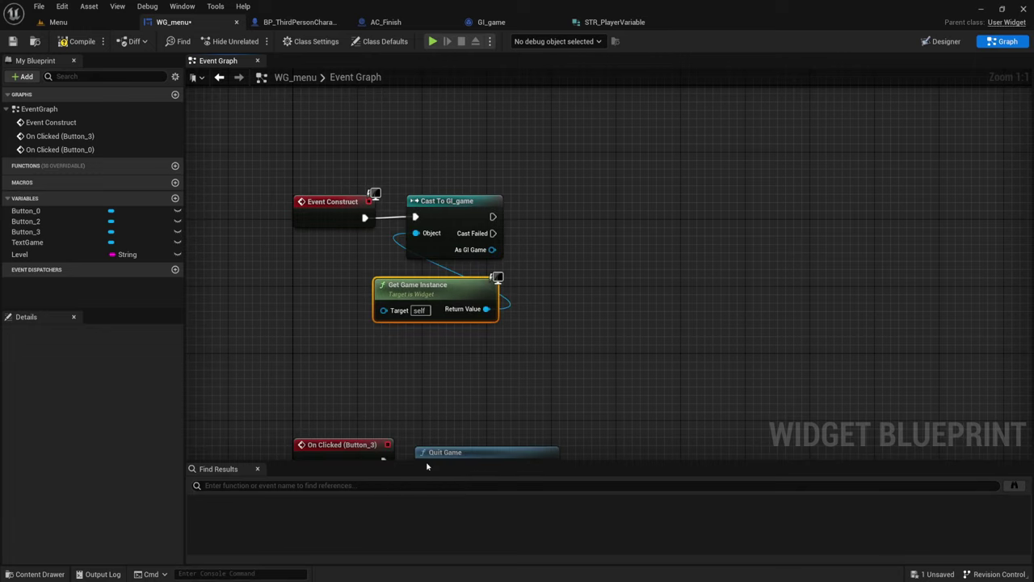
drag(443, 285, 353, 269)
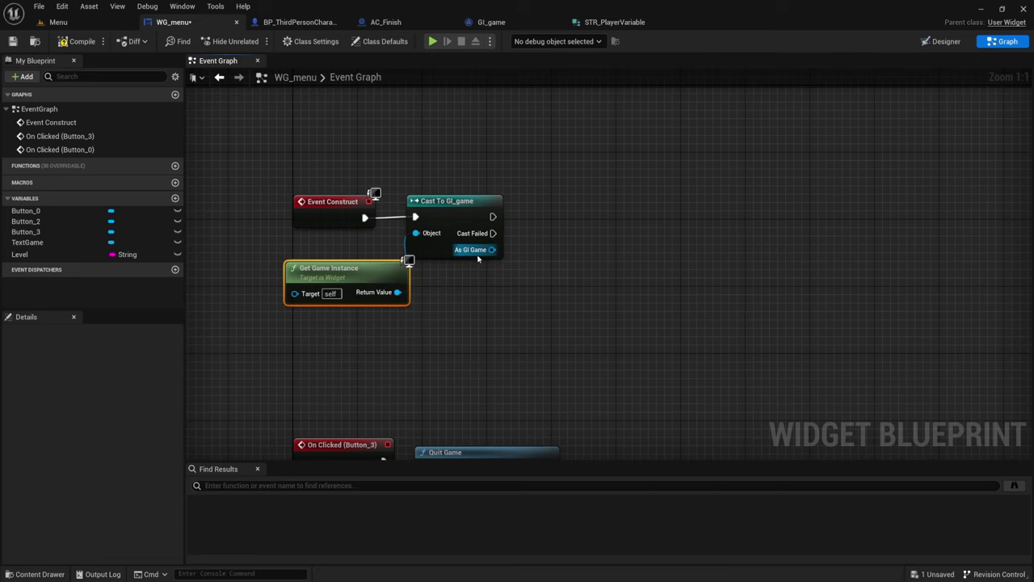
Promote the cast's As GI Game output to a variable with a SET node
drag(492, 248, 554, 221)
click(587, 264)
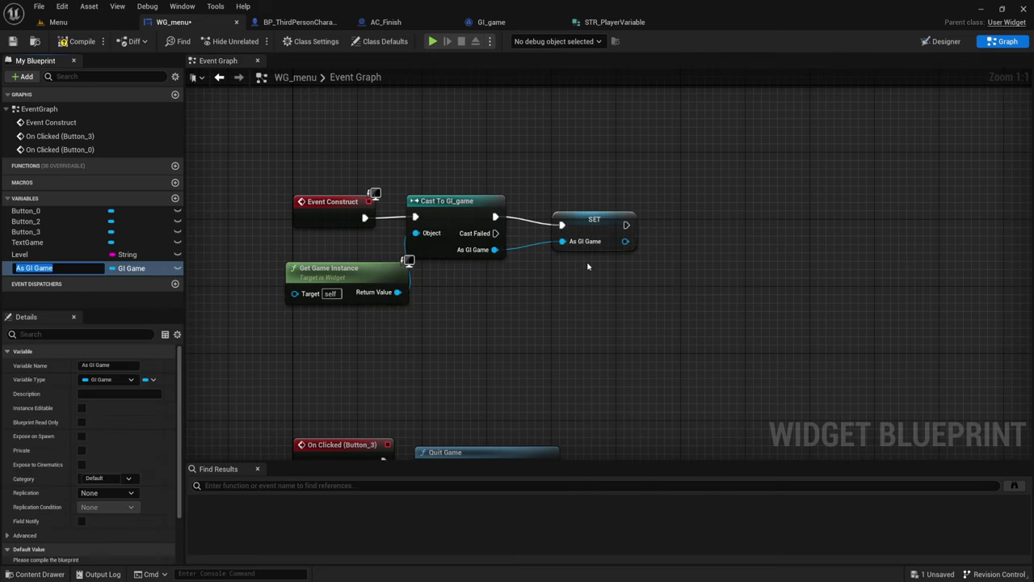
drag(594, 220, 552, 211)
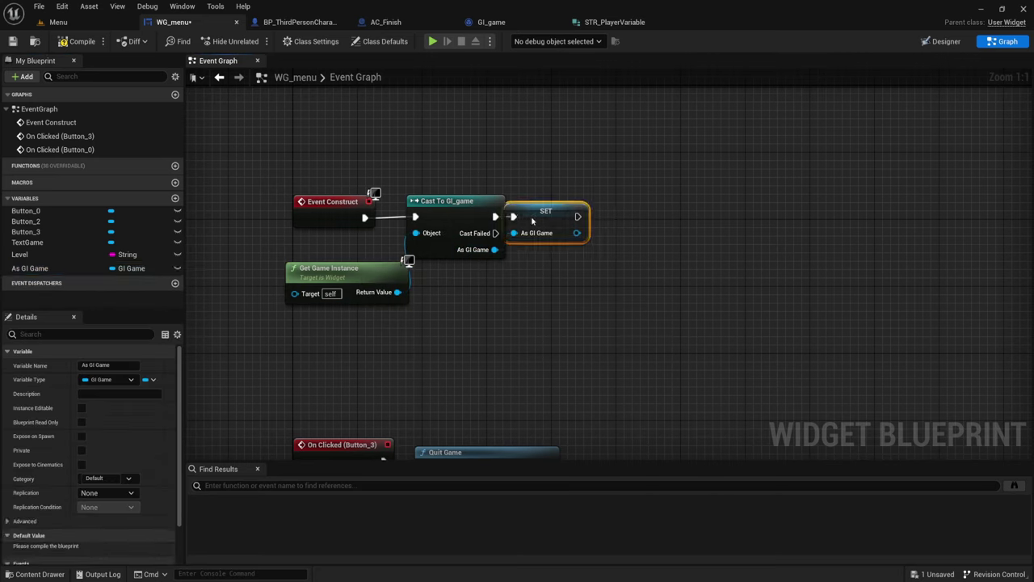
right_drag(639, 280, 577, 280)
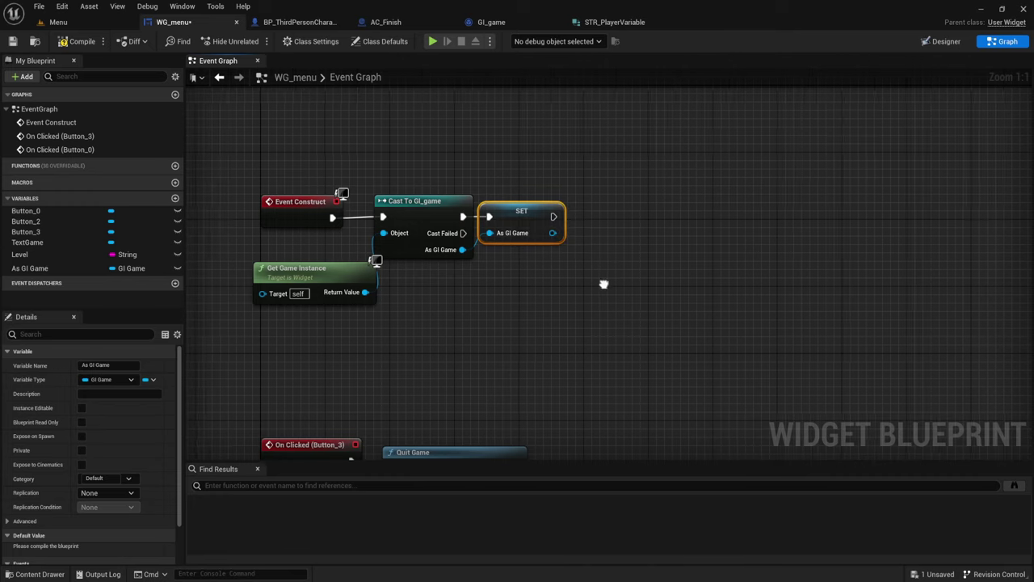
Call Load Game on the stored As GI Game reference
drag(524, 233, 565, 234)
text(lo)
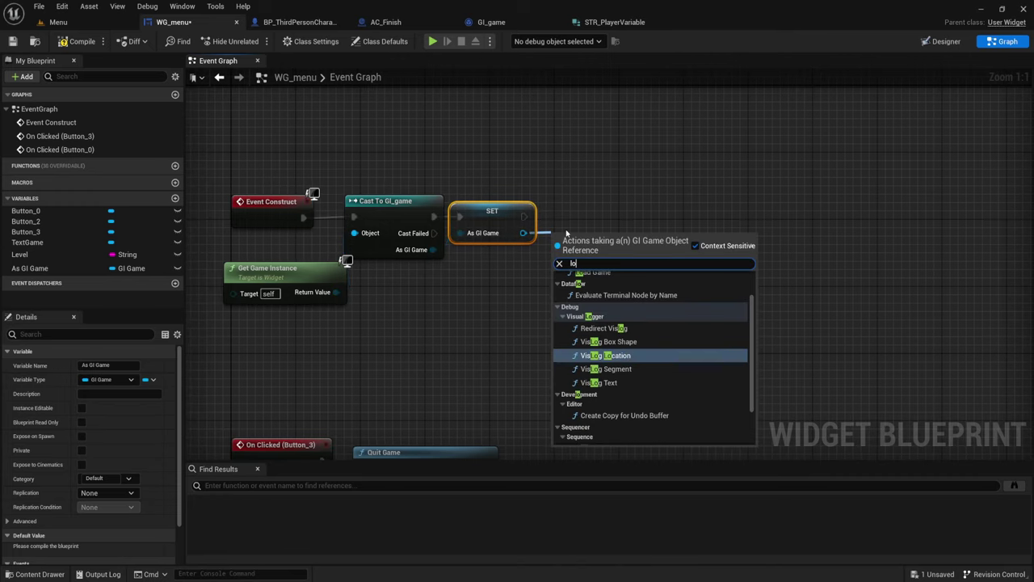
text(ad)
click(594, 314)
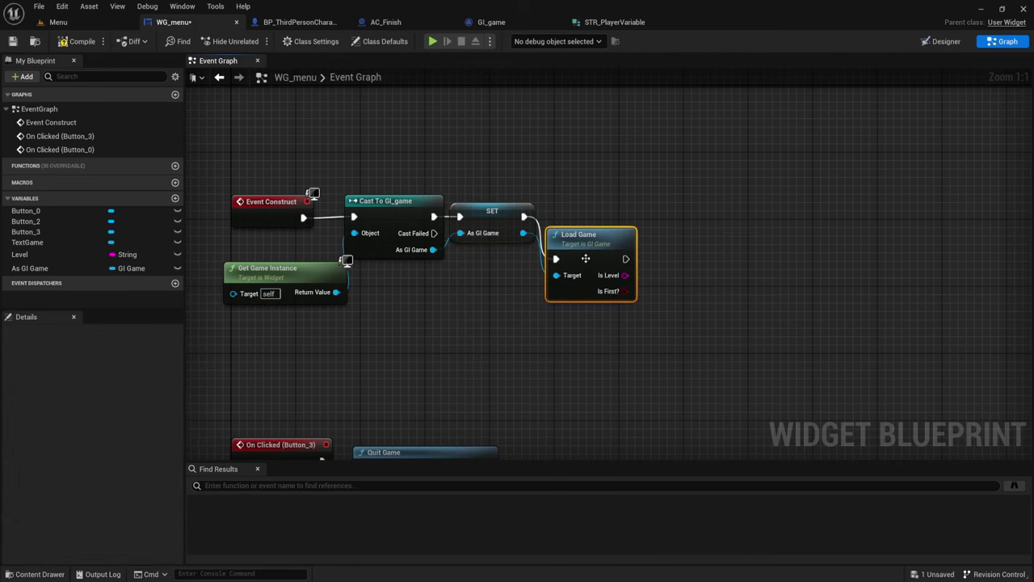
right_drag(680, 315, 594, 315)
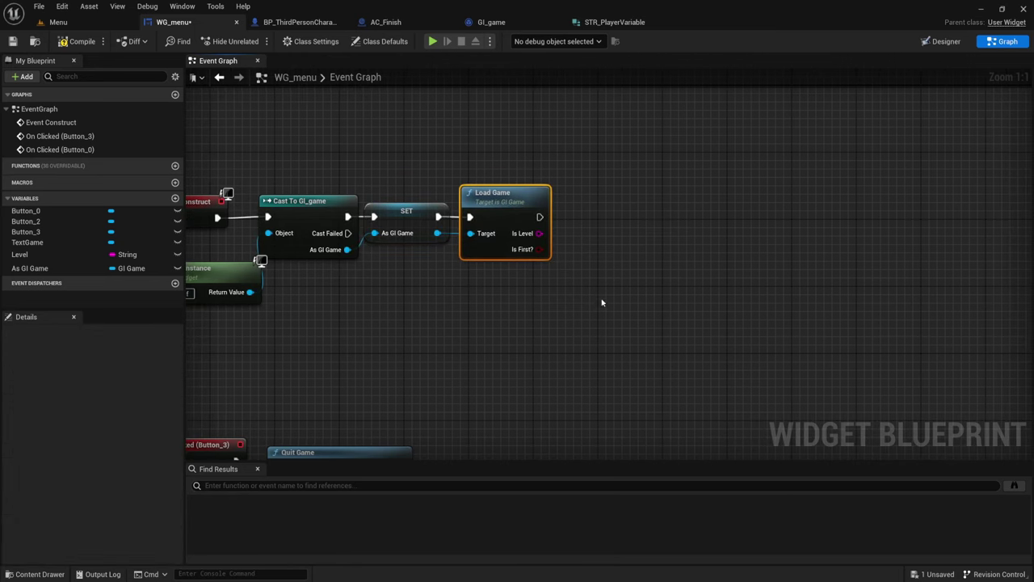
drag(602, 302, 511, 227)
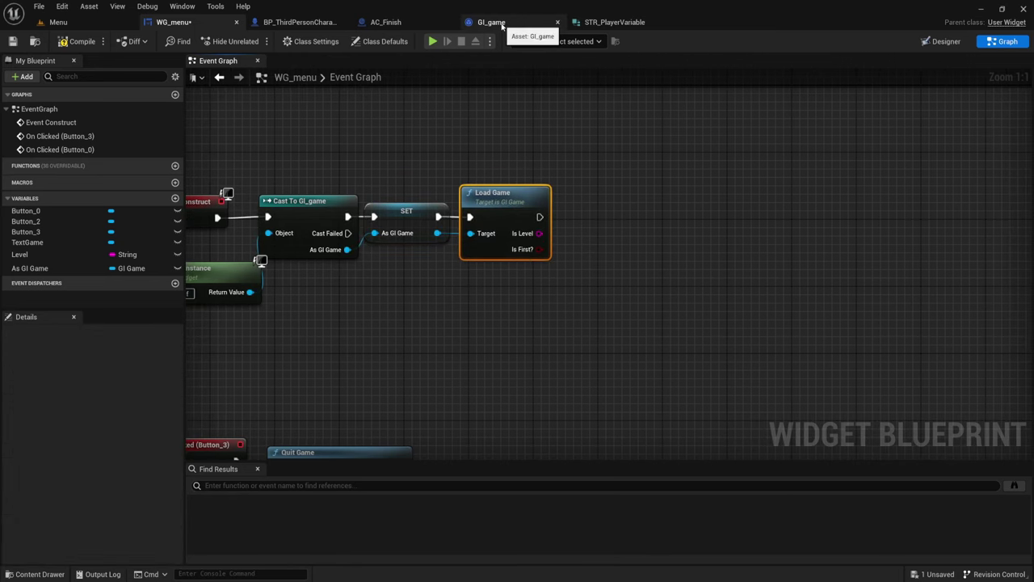
Inspect the Return Node of GI_game's Load Game function, then view STR_PlayerVariable's fields
click(502, 24)
click(502, 60)
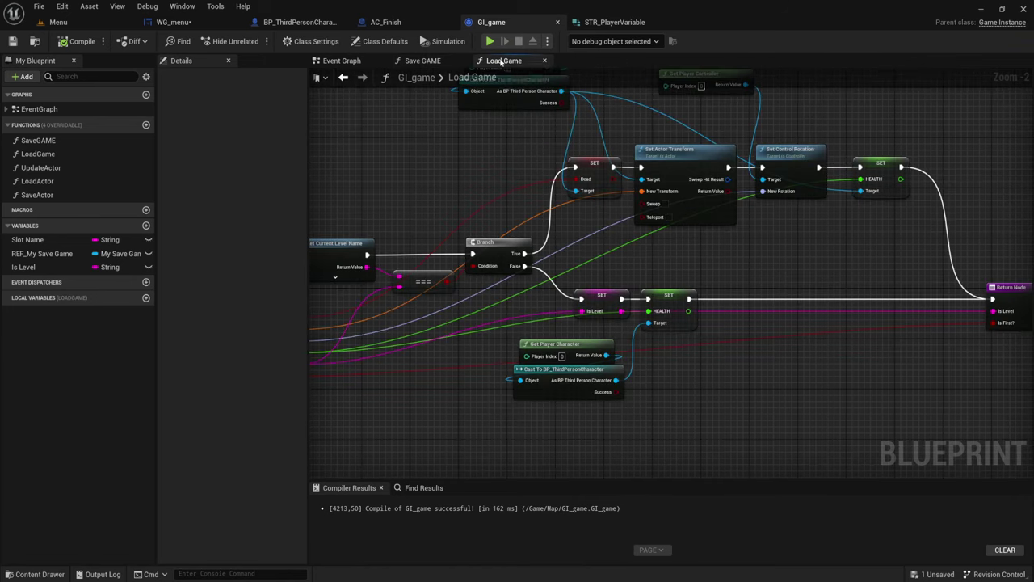
right_drag(897, 348, 584, 307)
scroll(644, 334, up, 2)
right_drag(644, 334, 649, 293)
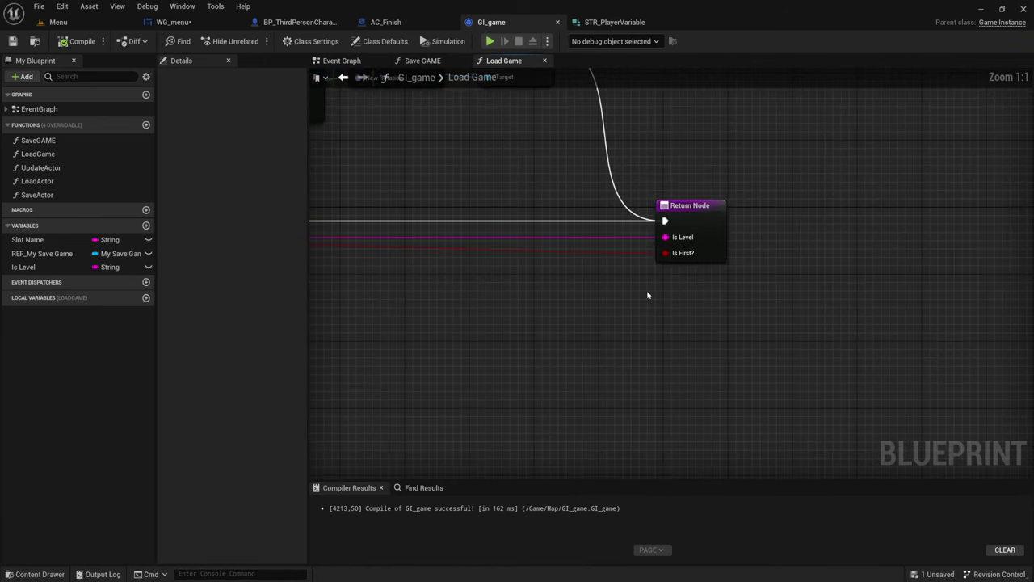
drag(601, 284, 768, 230)
right_drag(614, 287, 686, 299)
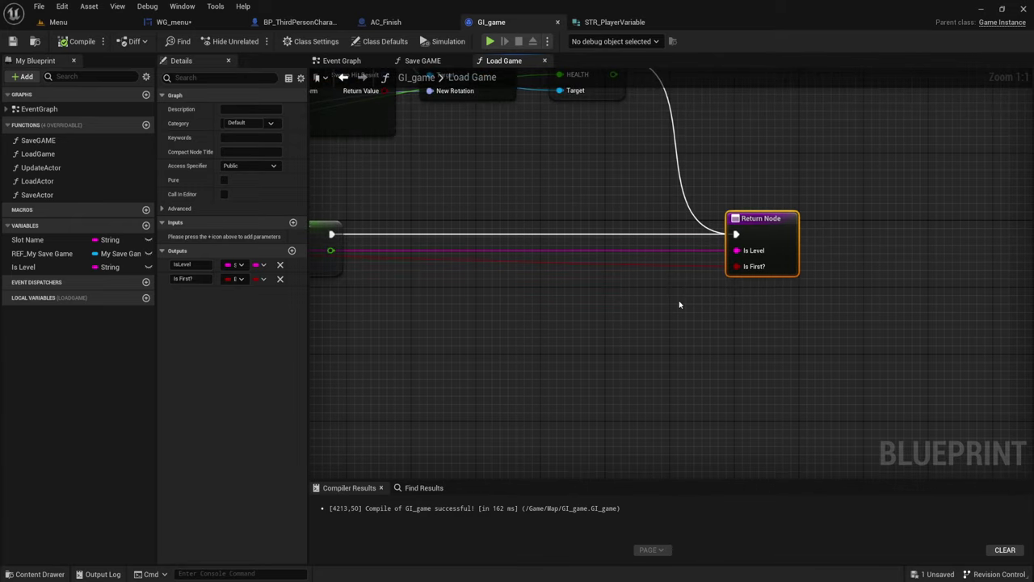
drag(686, 296, 834, 242)
mouse_move(573, 199)
right_down()
mouse_move(658, 209)
mouse_move(553, 204)
right_up()
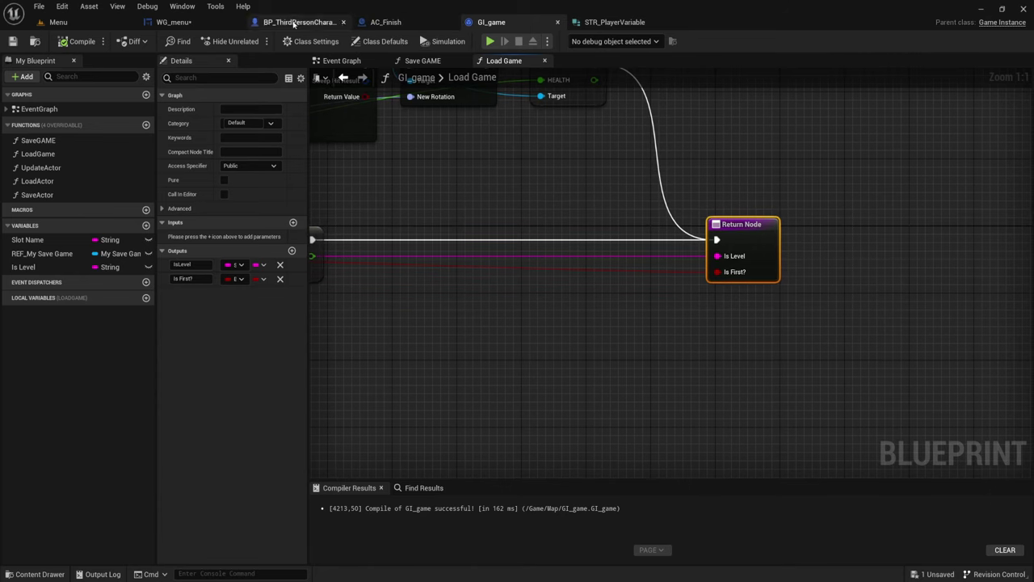
drag(176, 21, 595, 26)
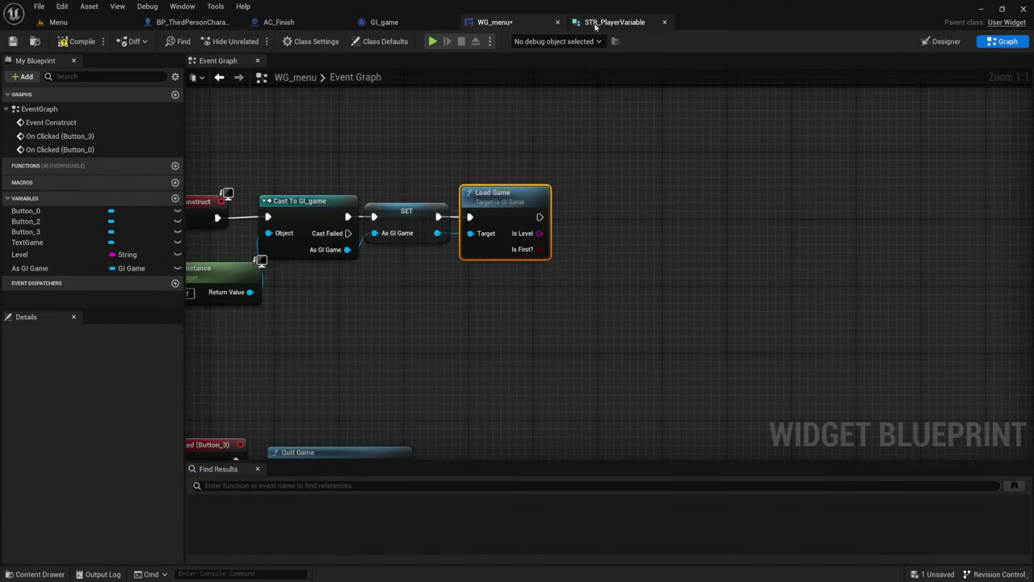
click(614, 24)
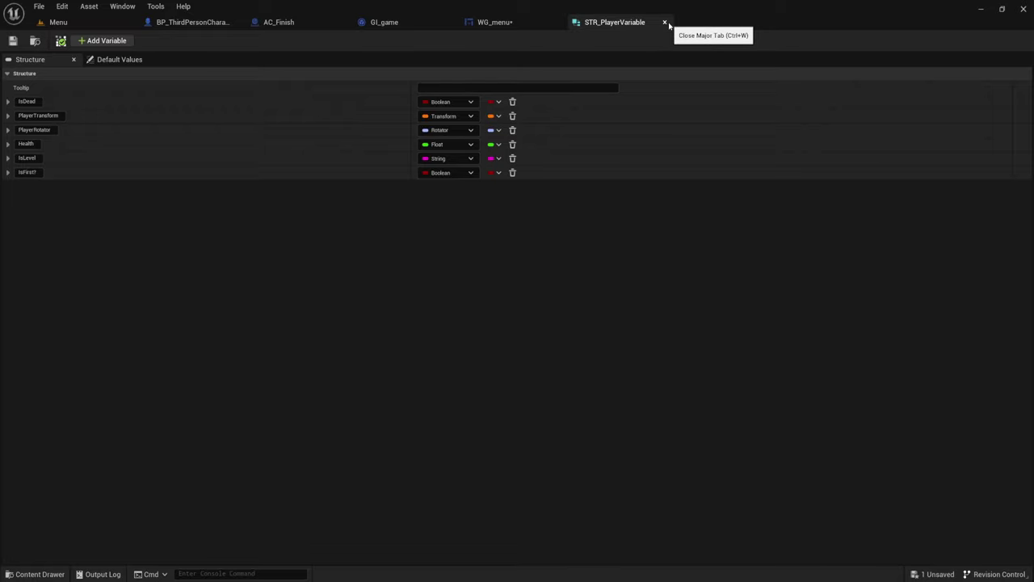
Add a SET Level node fed by Load Game's Is Level output and rearrange the graph
click(665, 23)
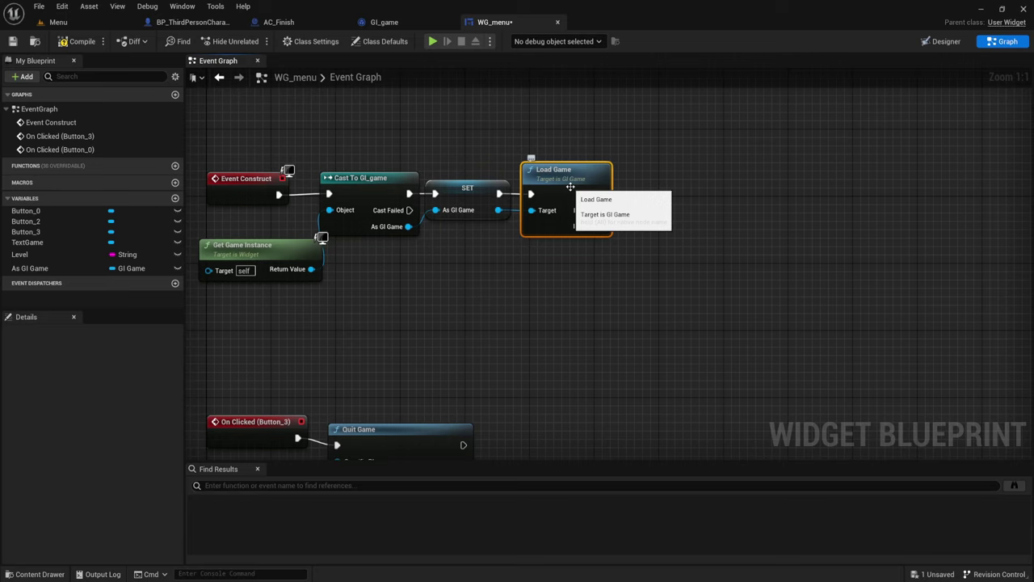
mouse_move(24, 254)
mouse_down()
mouse_move(632, 191)
mouse_move(638, 210)
mouse_up()
right_drag(634, 258, 502, 239)
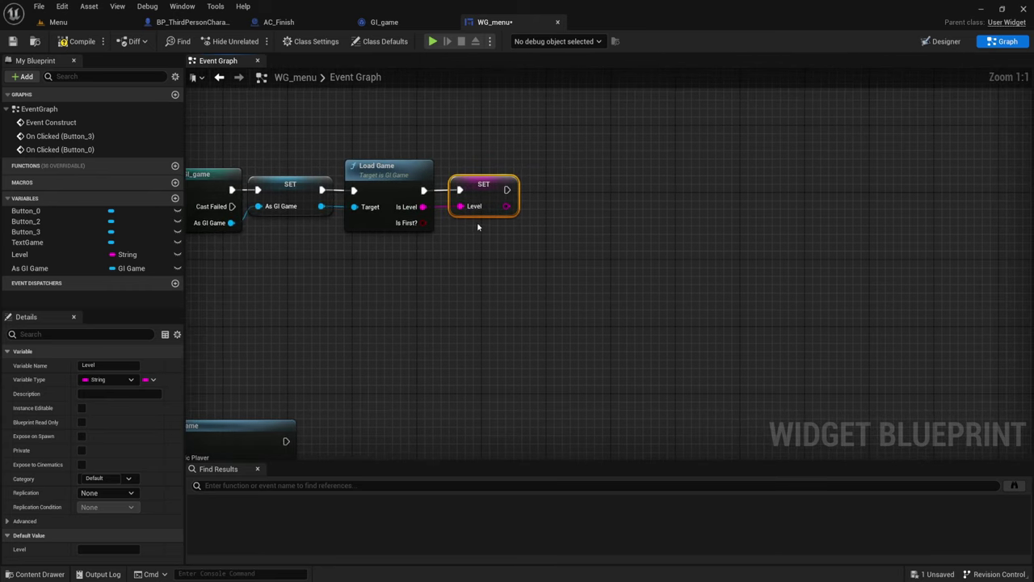
drag(502, 238, 496, 299)
scroll(474, 290, down, 2)
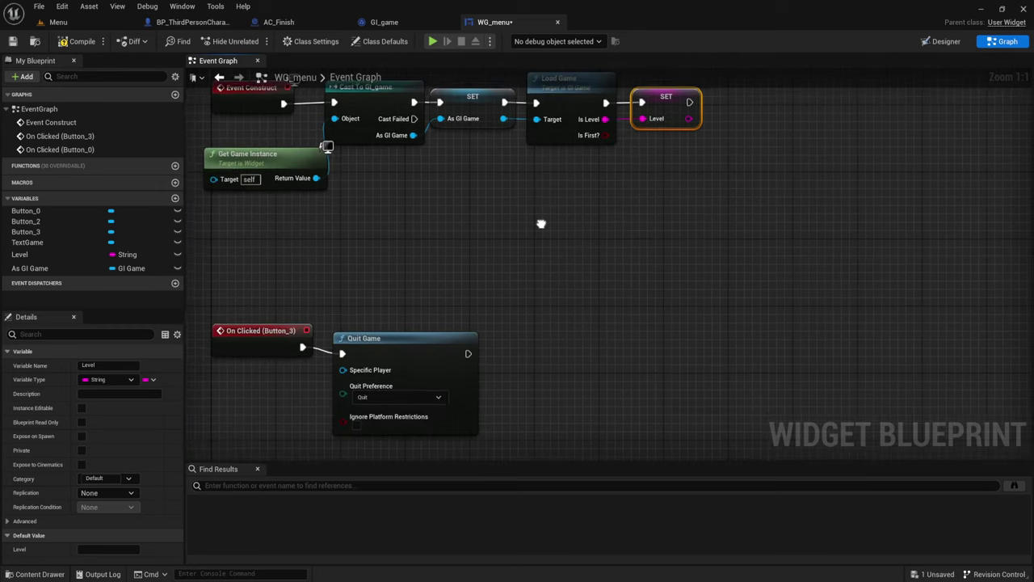
right_drag(450, 294, 405, 251)
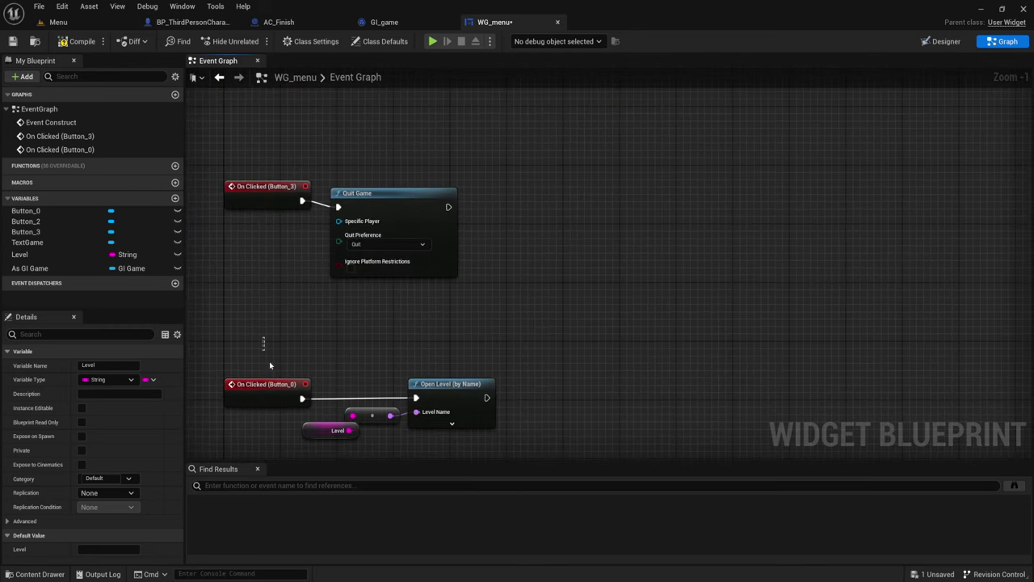
right_drag(269, 362, 271, 258)
mouse_move(254, 252)
mouse_down()
mouse_move(428, 319)
mouse_move(739, 188)
mouse_up()
right_drag(740, 187, 617, 381)
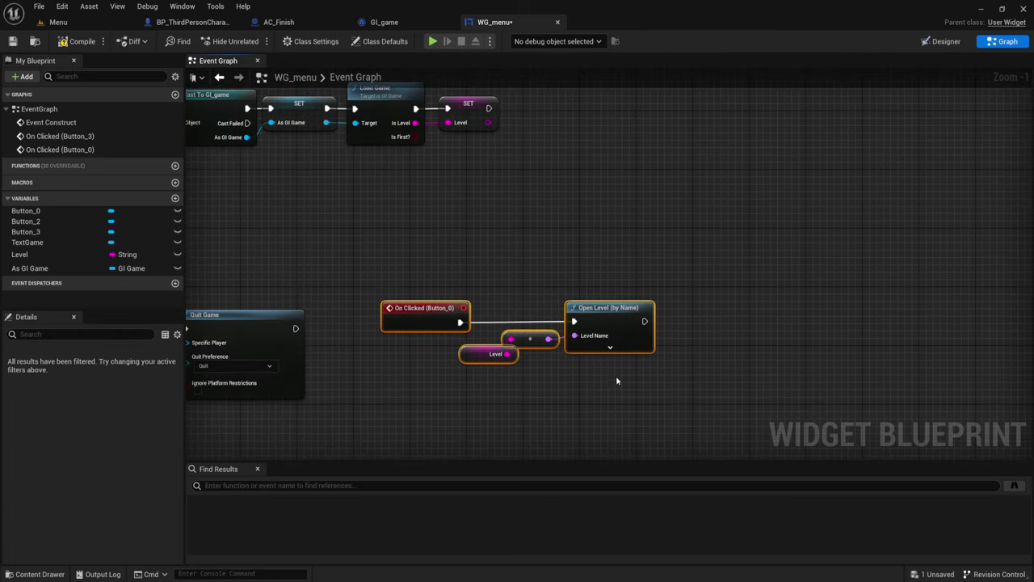
scroll(563, 220, up, 1)
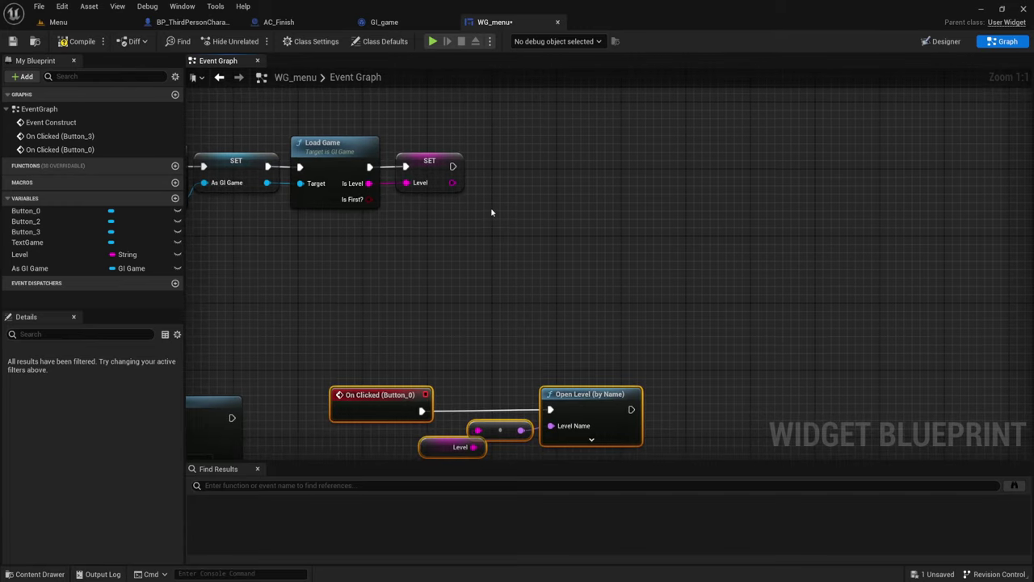
Add a Branch after SET Level with Load Game's Is First? driving its Condition
drag(453, 166, 501, 164)
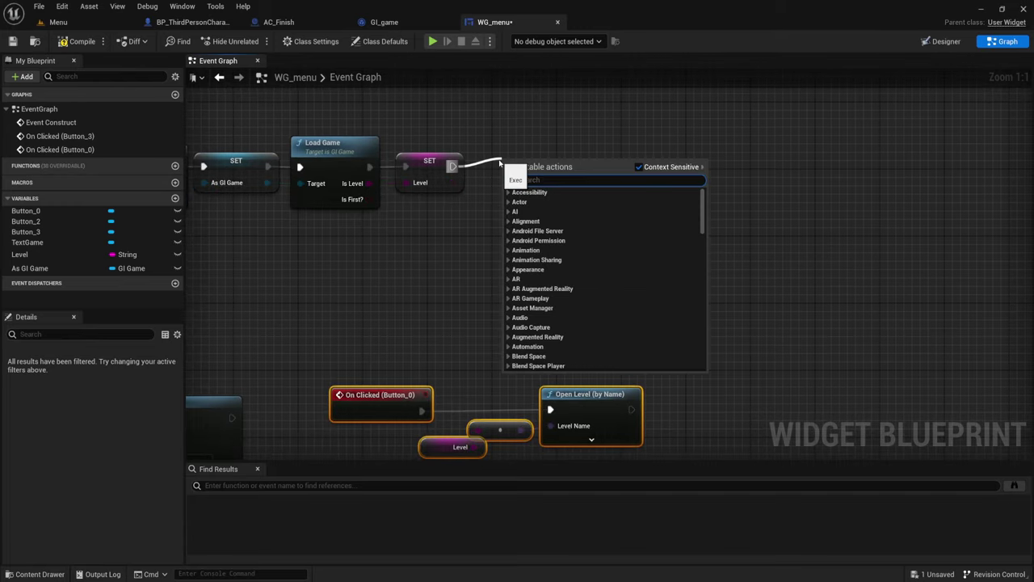
text(bra)
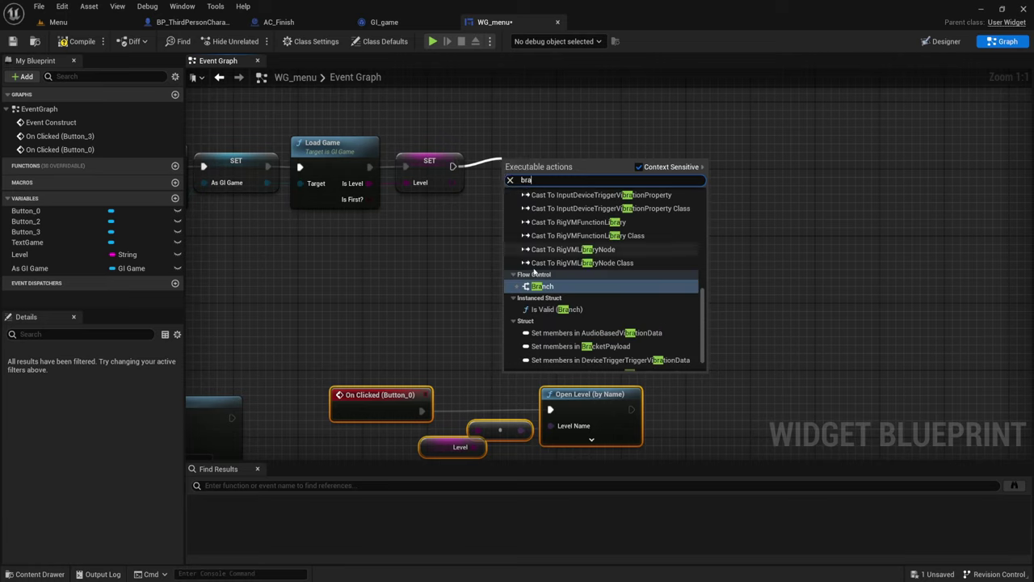
click(539, 286)
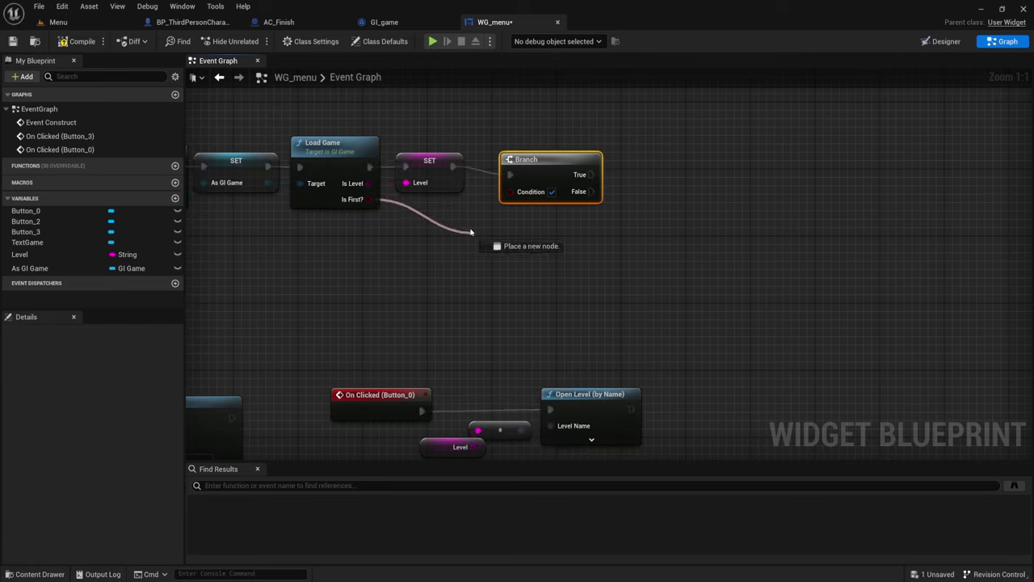
drag(361, 201, 511, 191)
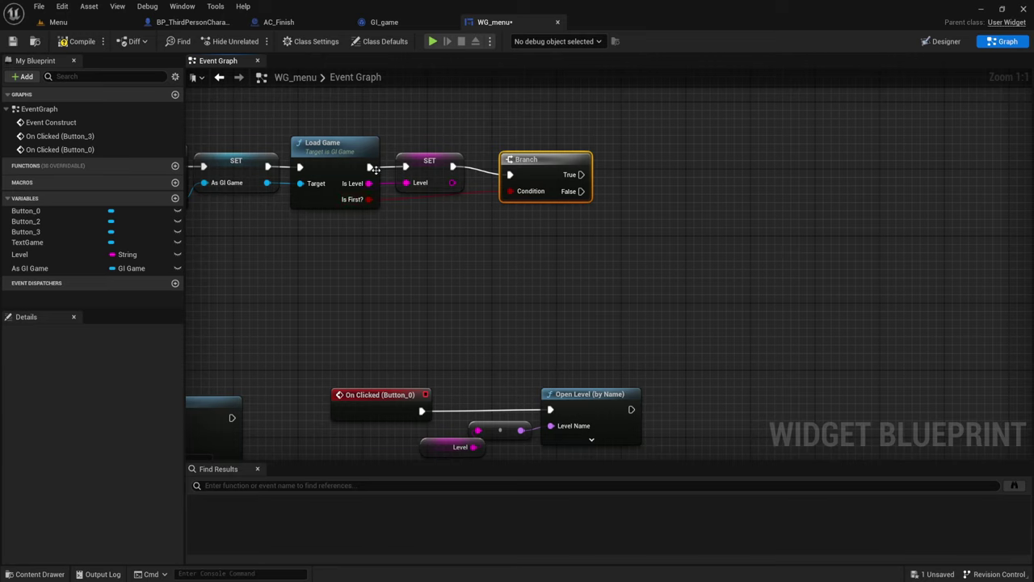
click(317, 139)
drag(316, 212, 351, 272)
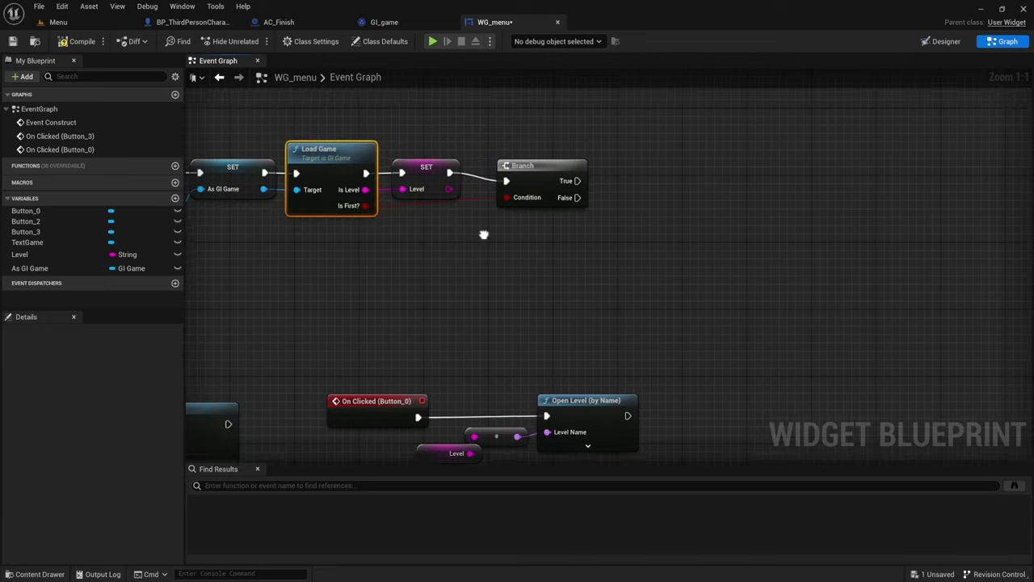
right_drag(484, 234, 463, 269)
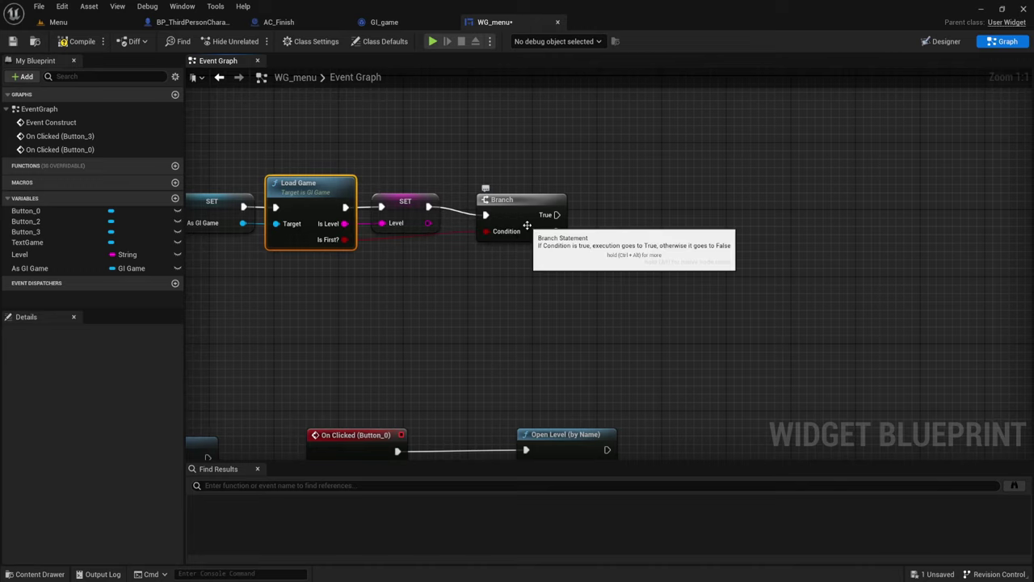
drag(520, 215, 520, 207)
mouse_move(520, 207)
right_down()
mouse_move(573, 251)
mouse_move(558, 260)
right_up()
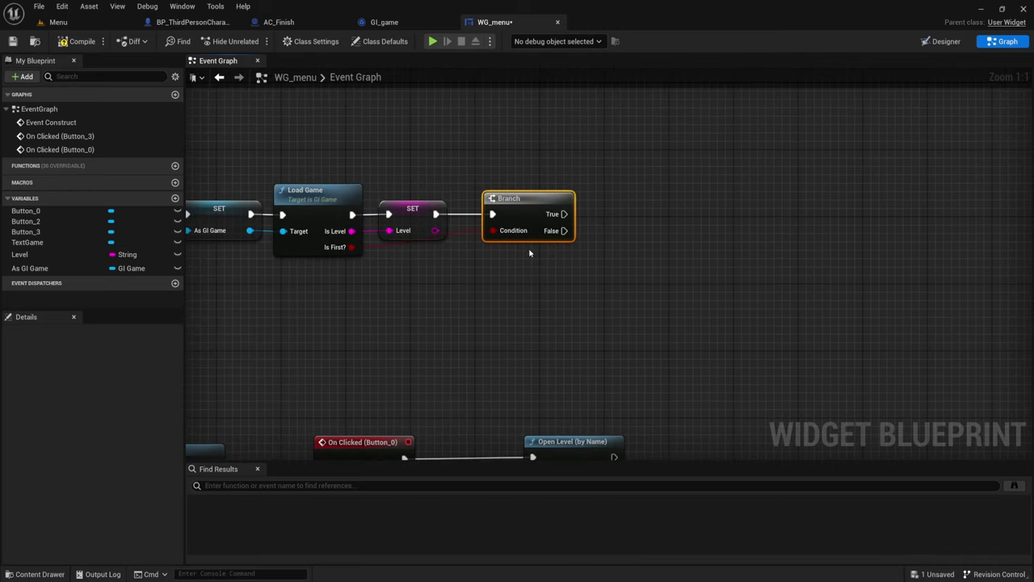
right_drag(553, 247, 473, 297)
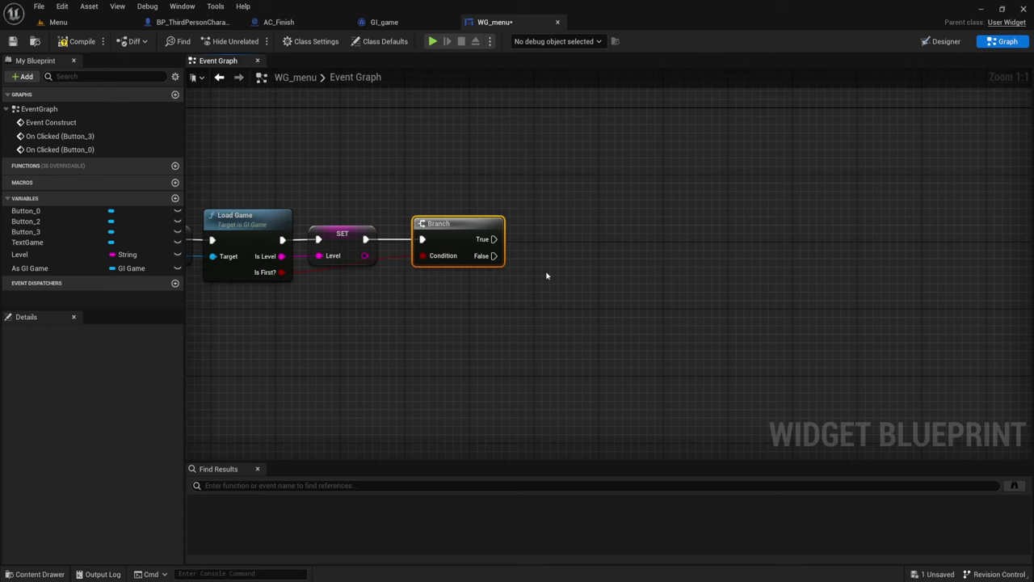
right_drag(546, 276, 577, 266)
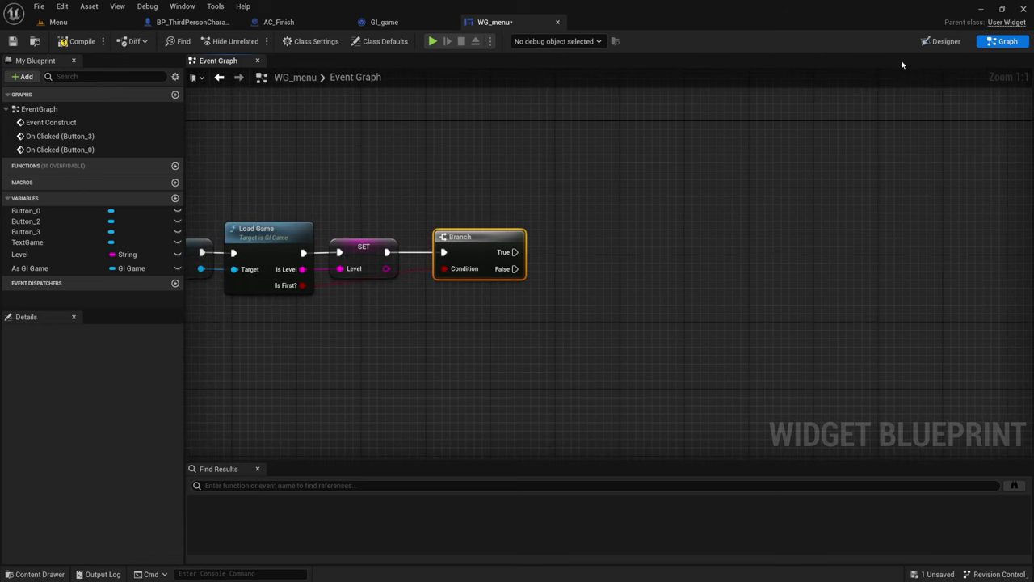
right_drag(554, 209, 494, 229)
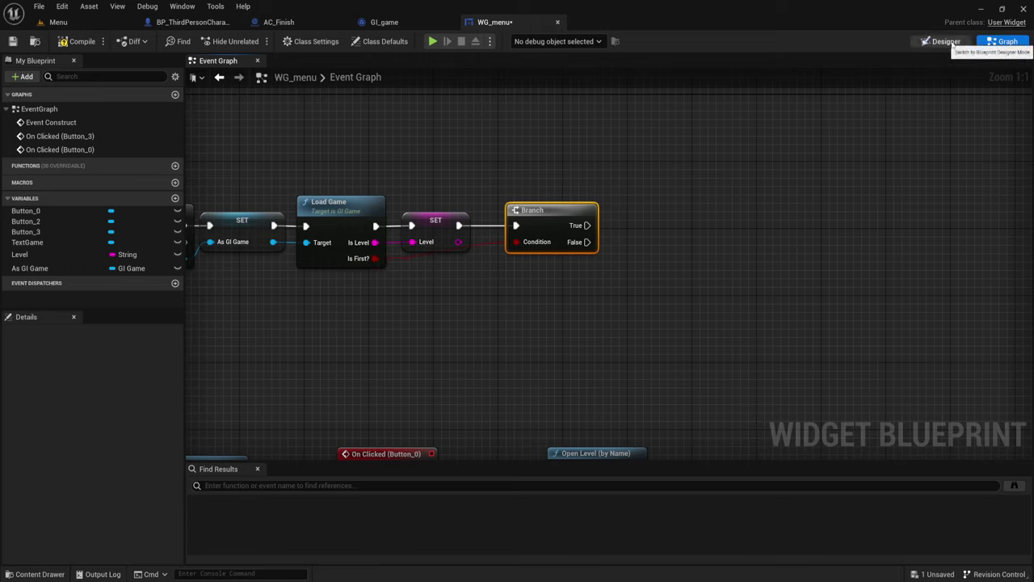
Place a Text Game getter in the graph and add a SetText node targeting it
click(946, 41)
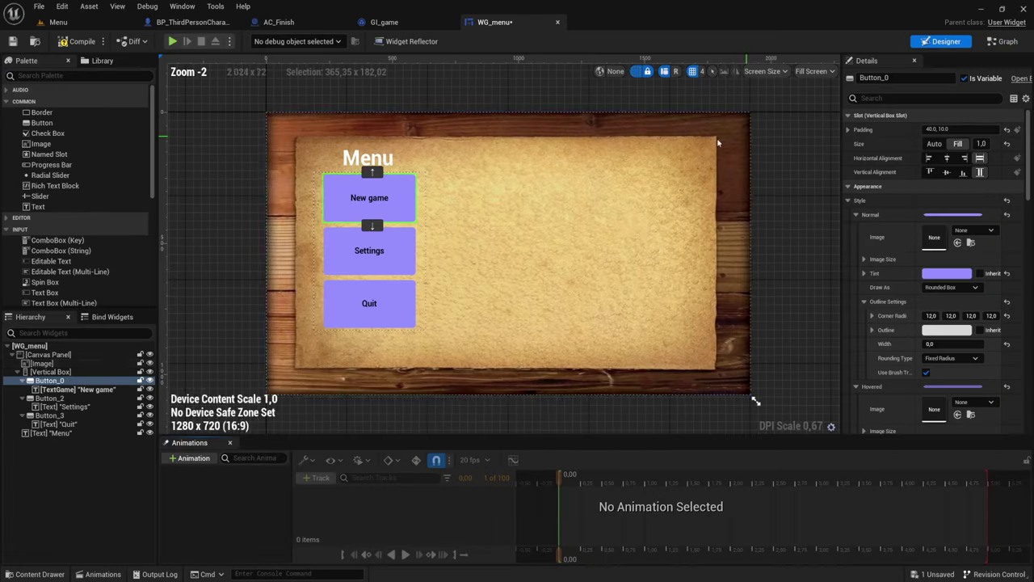
click(376, 207)
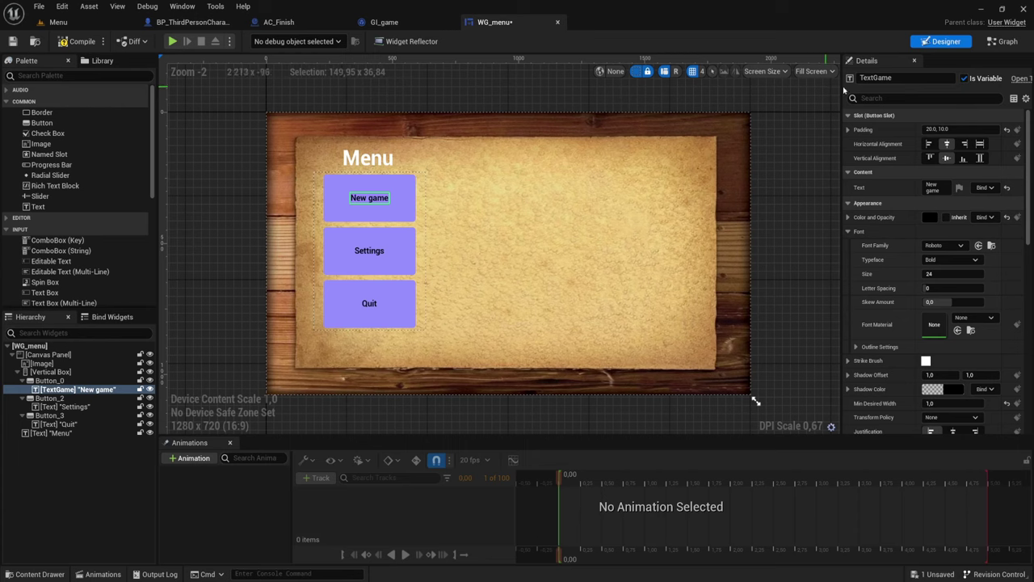
click(1003, 42)
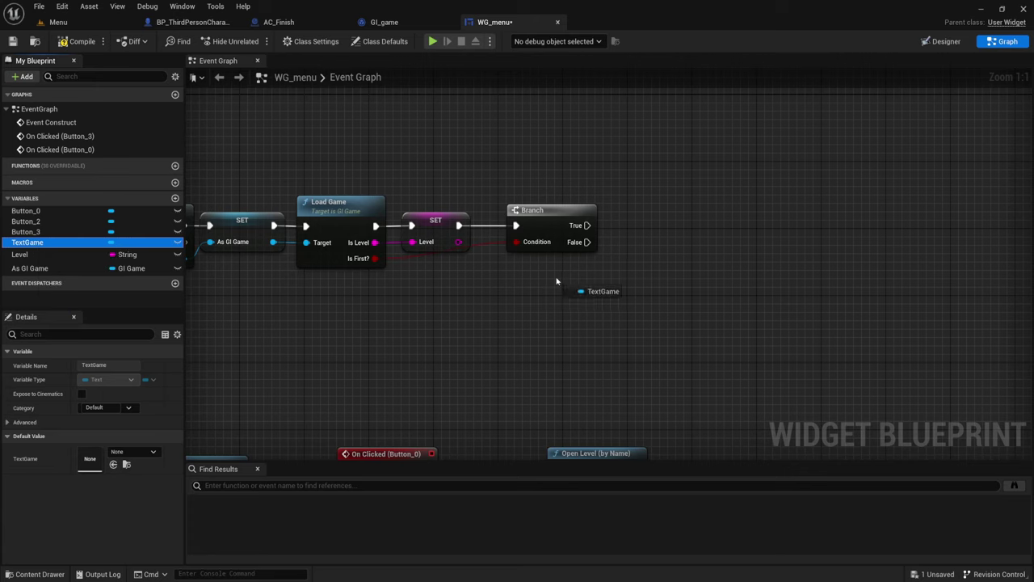
mouse_move(27, 242)
ctrl+mouse_down()
mouse_move(549, 279)
mouse_move(652, 194)
ctrl+mouse_up()
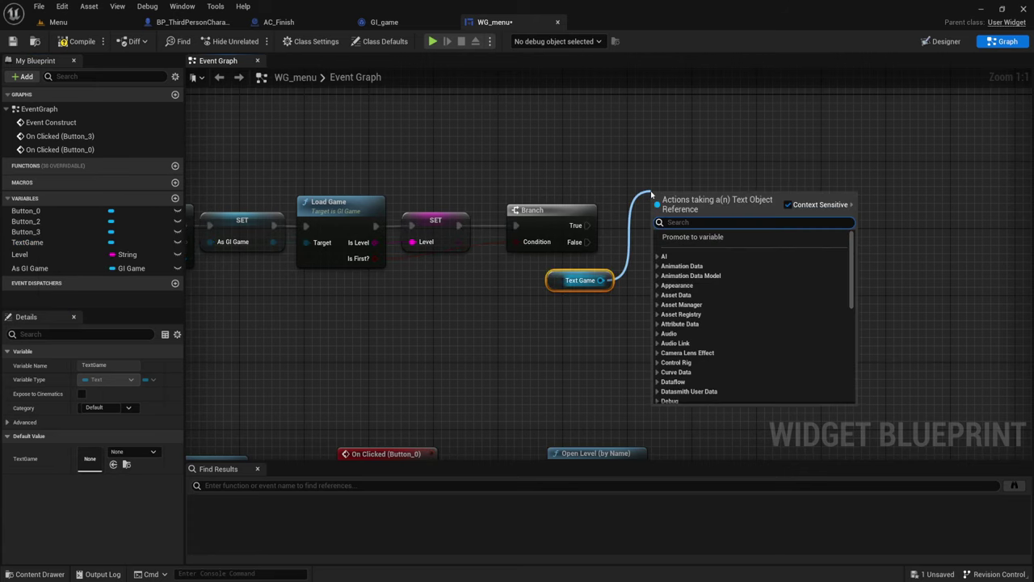
text(set text)
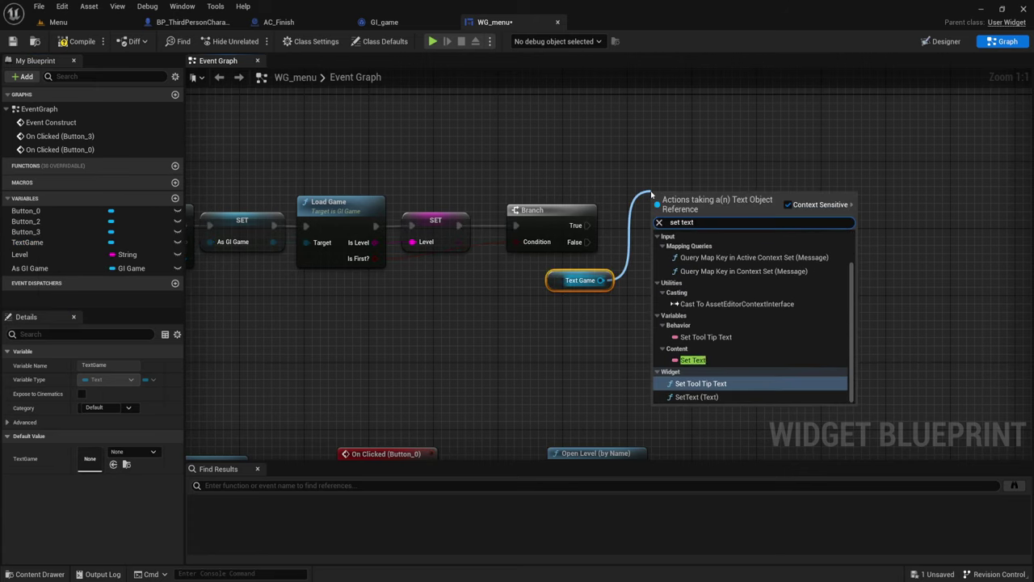
click(687, 397)
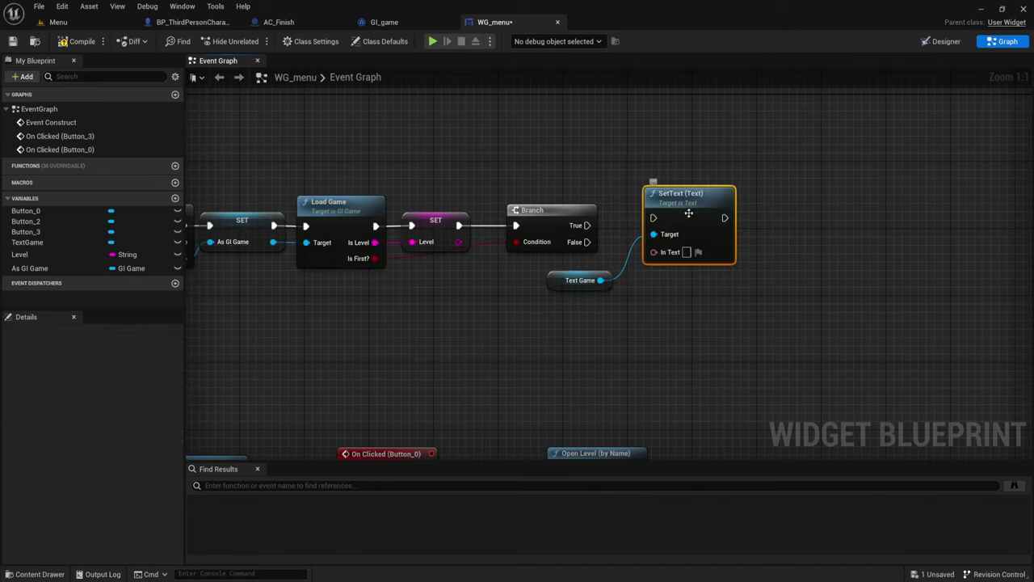
drag(689, 213, 706, 173)
Duplicate the SetText node and wire Branch True and False to the two copies
key(ctrl+c)
key(ctrl+v)
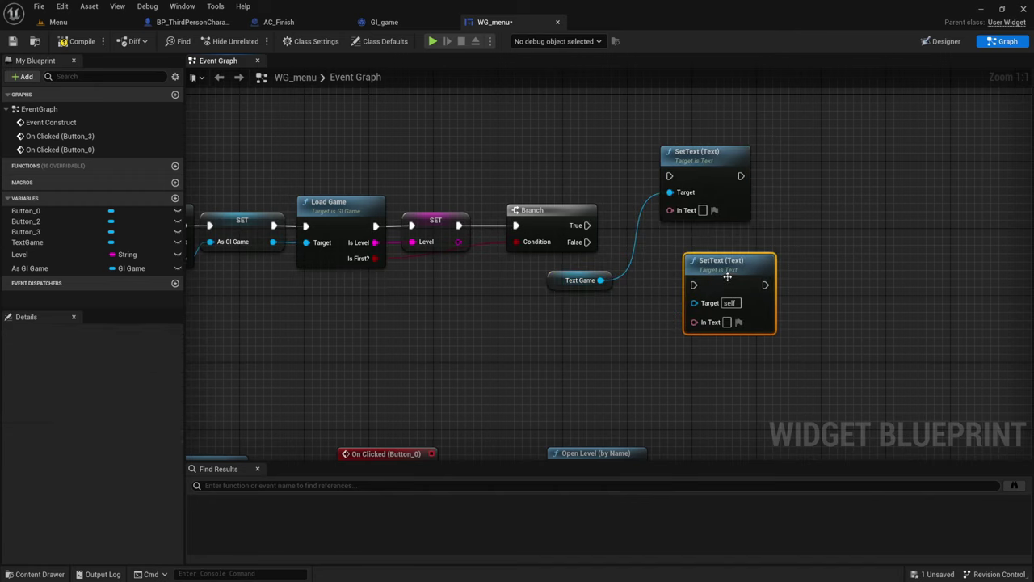
drag(728, 277, 712, 311)
drag(587, 242, 679, 320)
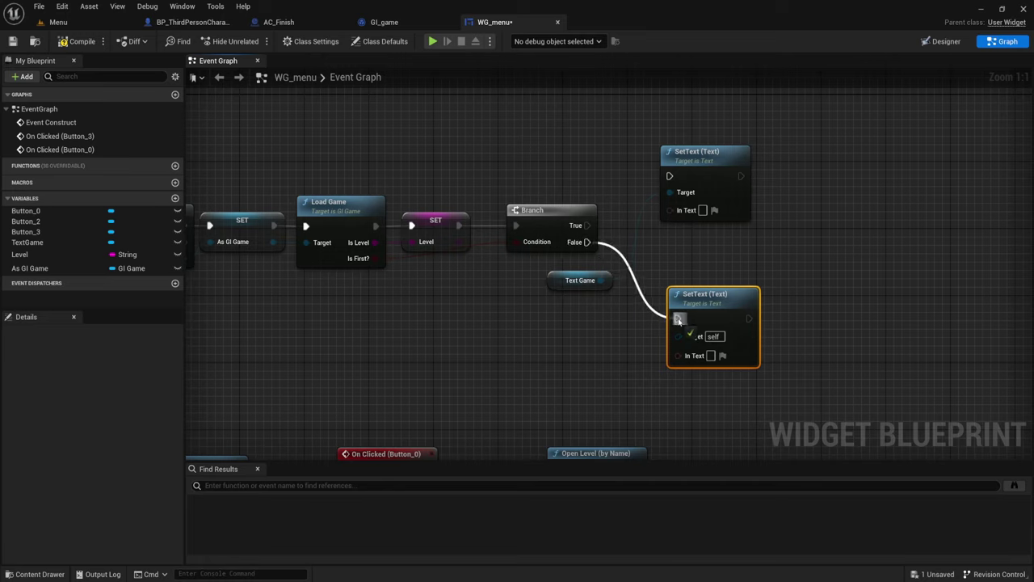
drag(588, 225, 669, 176)
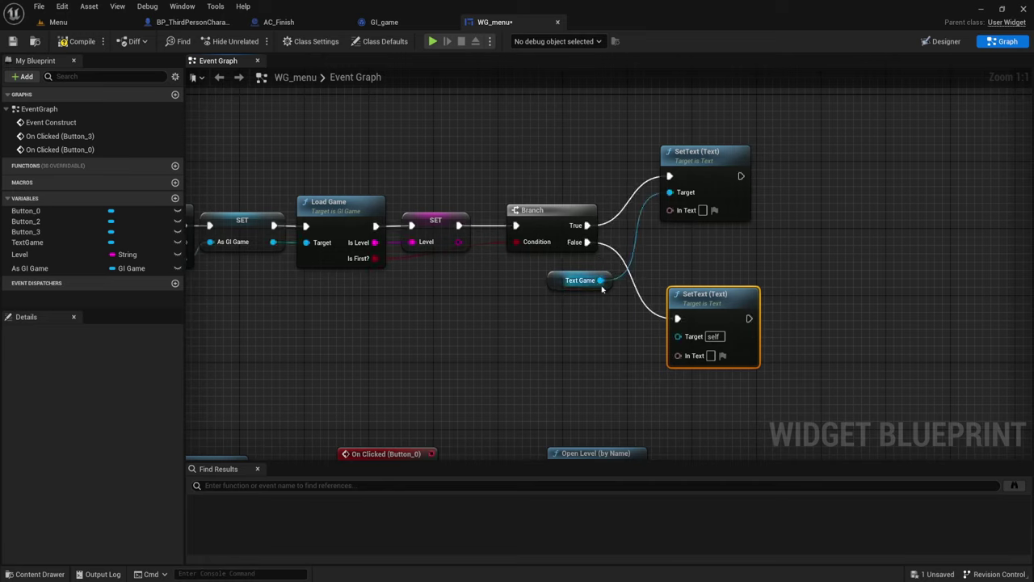
drag(602, 281, 678, 336)
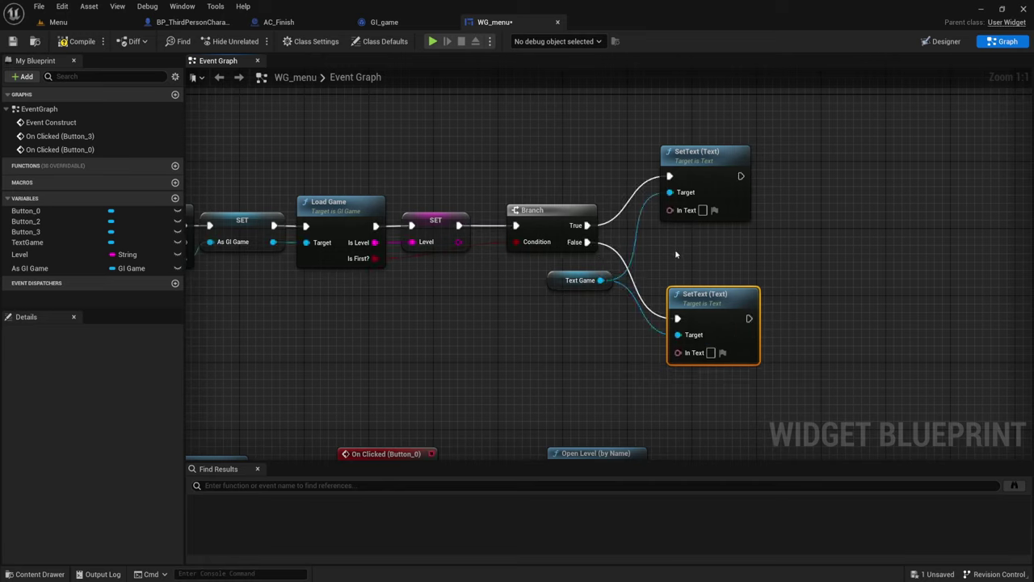
Set the upper SetText to 'New Game' and the lower one to 'Continue'
click(703, 210)
text(New)
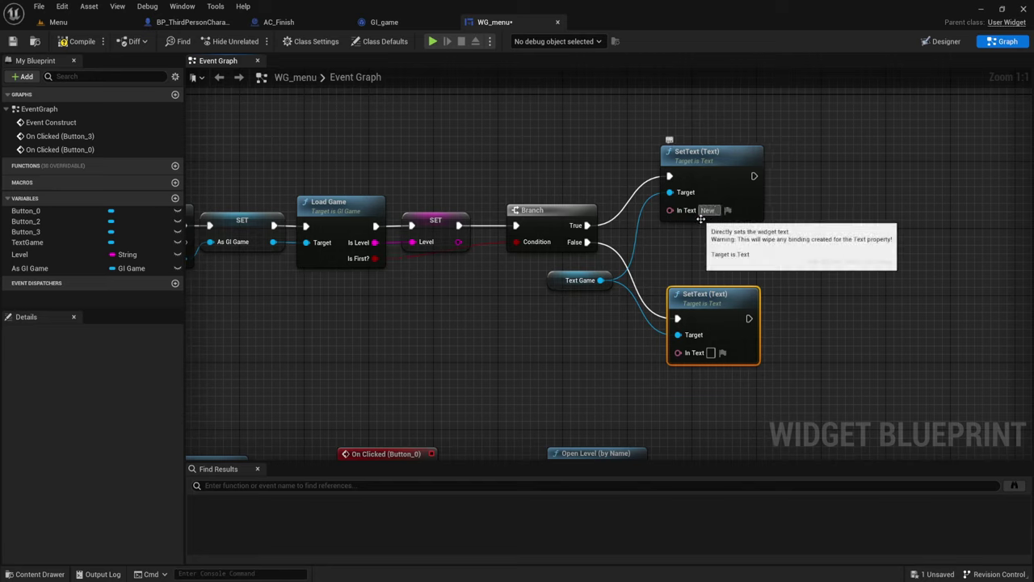
text( Game)
key(Return)
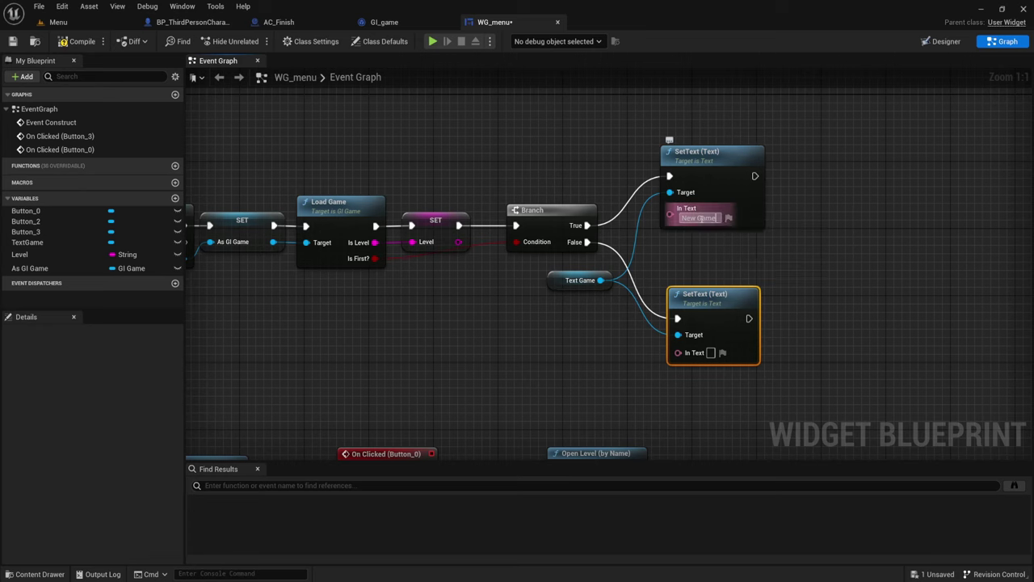
click(768, 309)
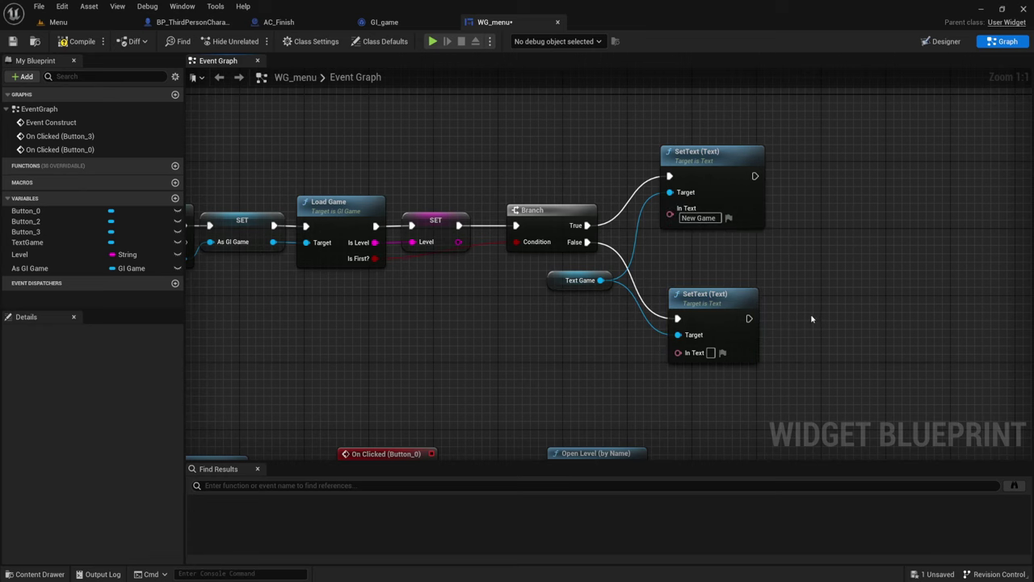
right_drag(727, 324, 690, 286)
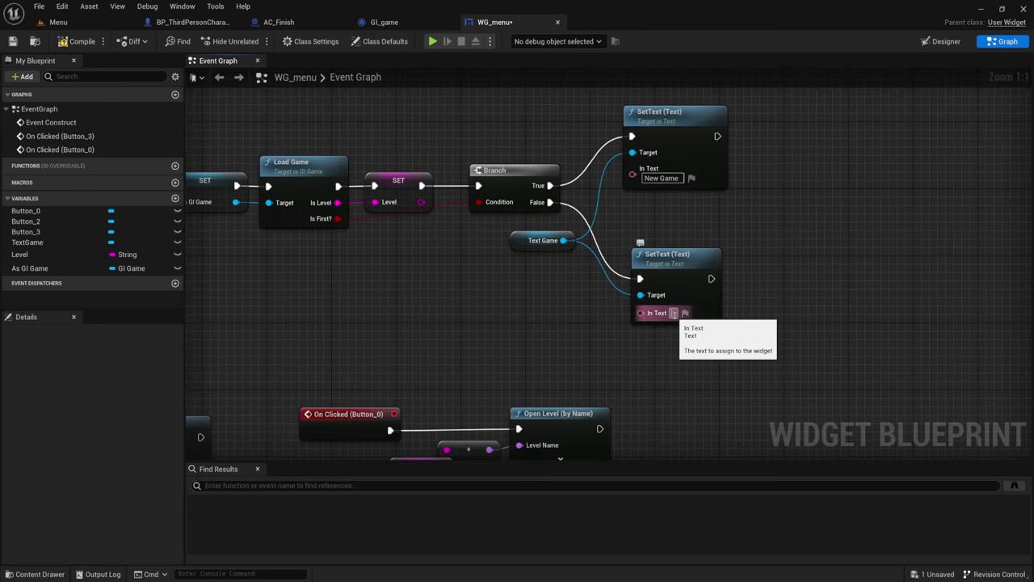
text(Con)
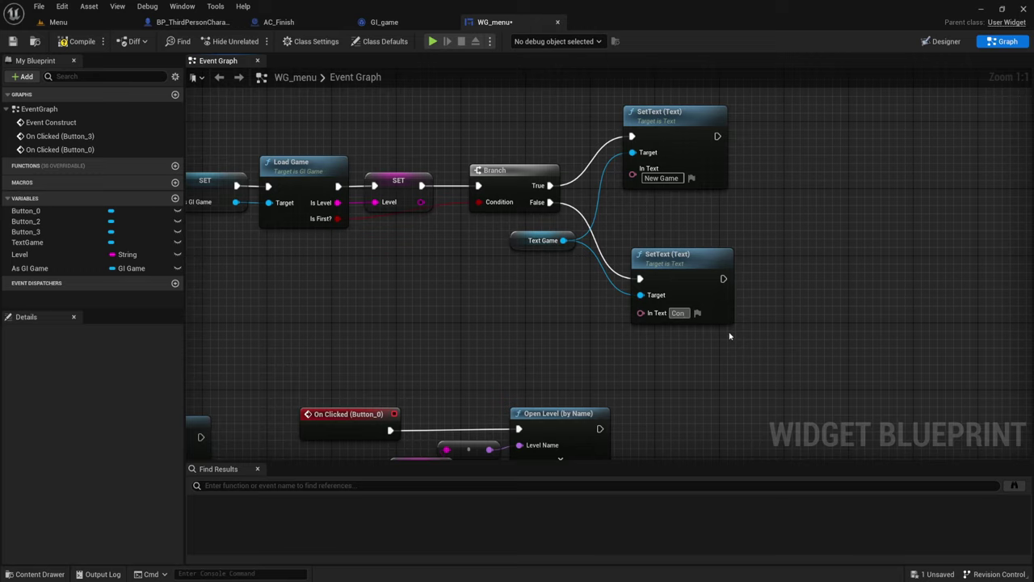
text(ttun)
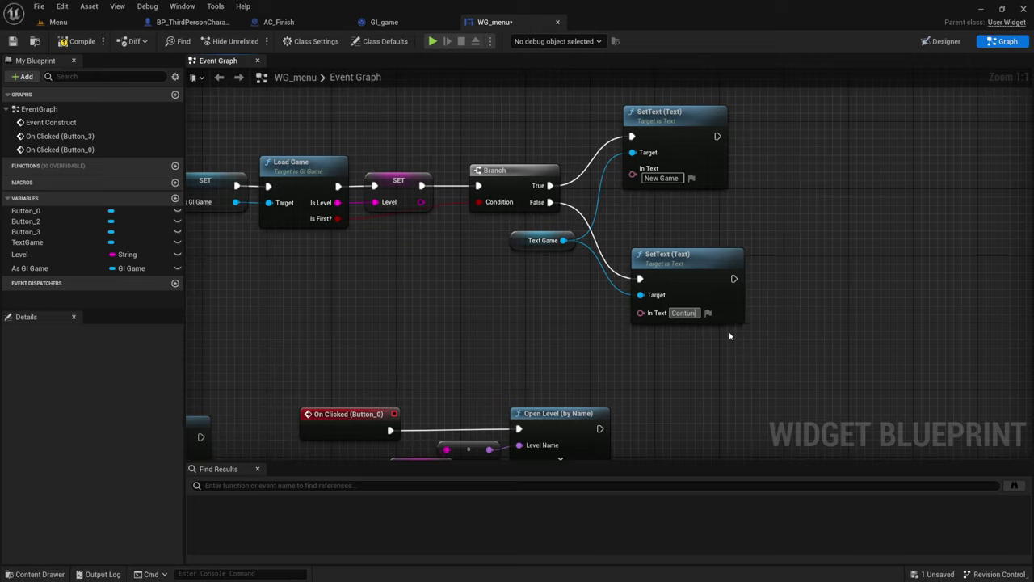
text(ie)
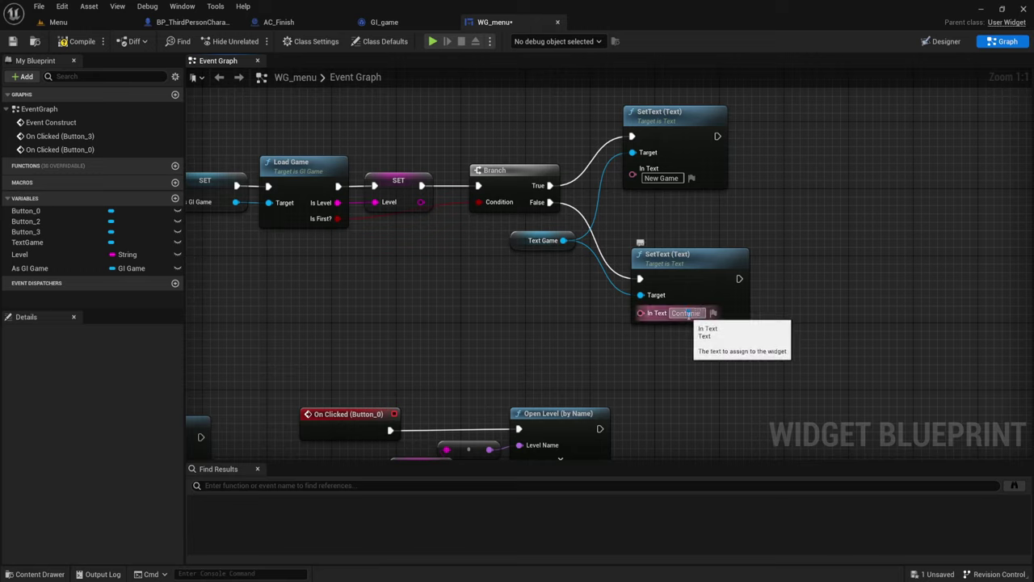
key(BackSpace)
text(u)
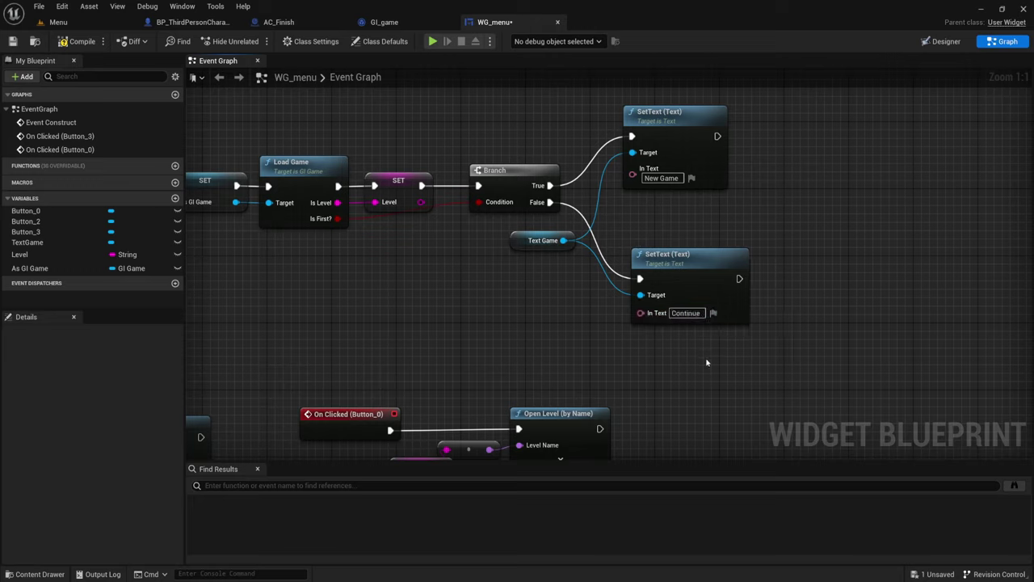
click(703, 275)
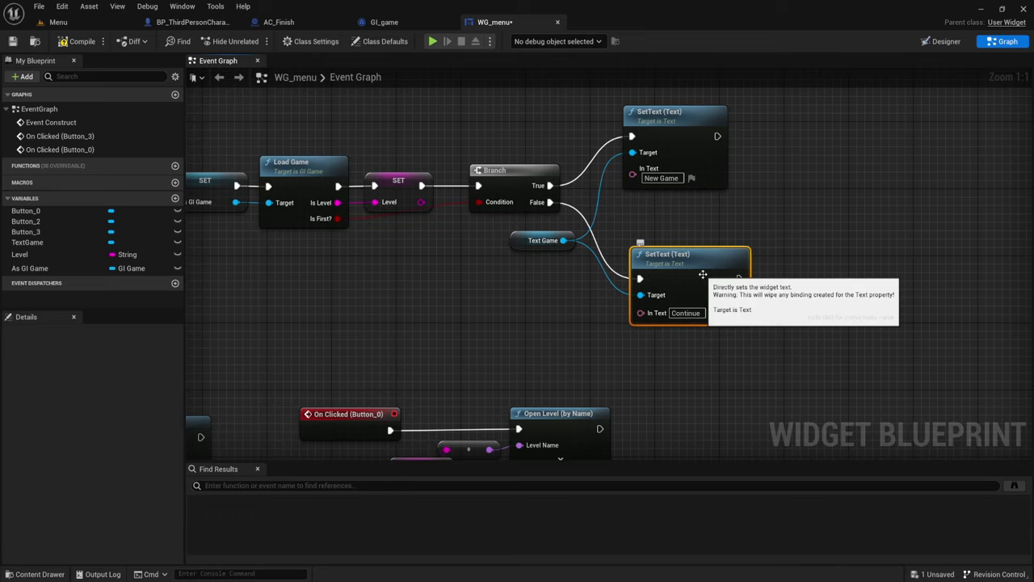
scroll(614, 224, down, 2)
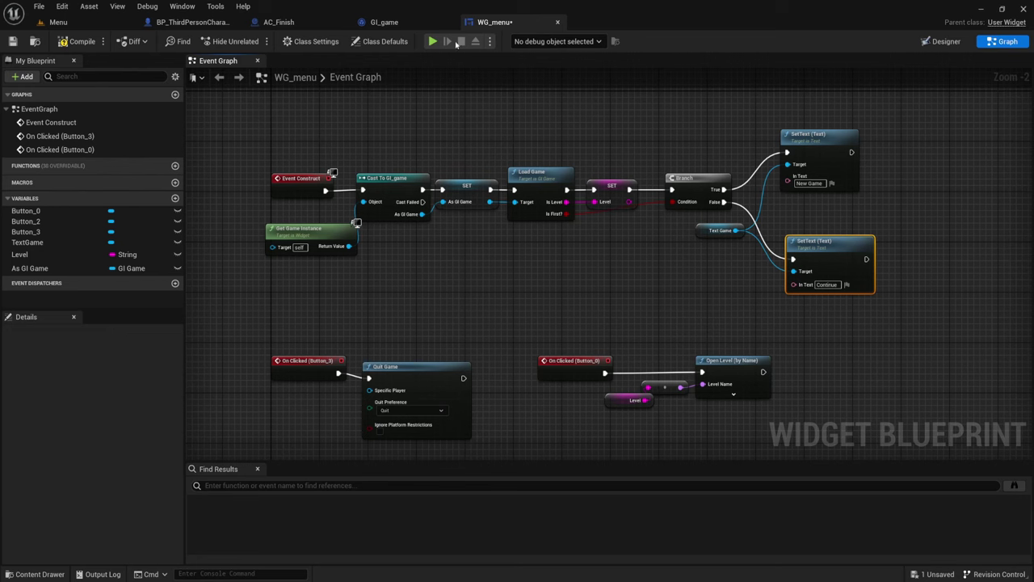
Review GI_game's Load Game graph, then bring Save GAME's two Print String nodes into view
click(386, 23)
right_drag(504, 151, 638, 296)
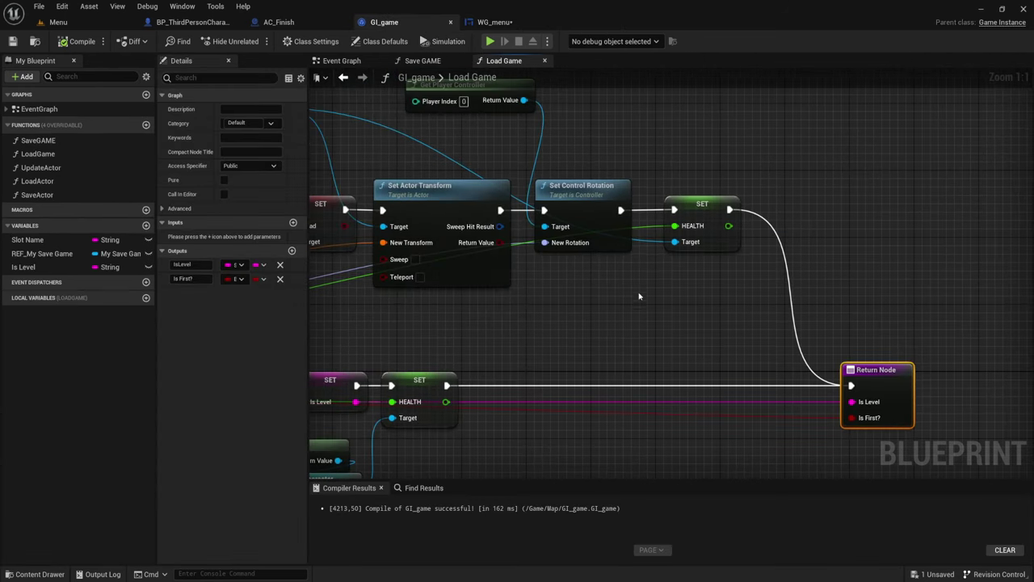
right_drag(511, 276, 567, 370)
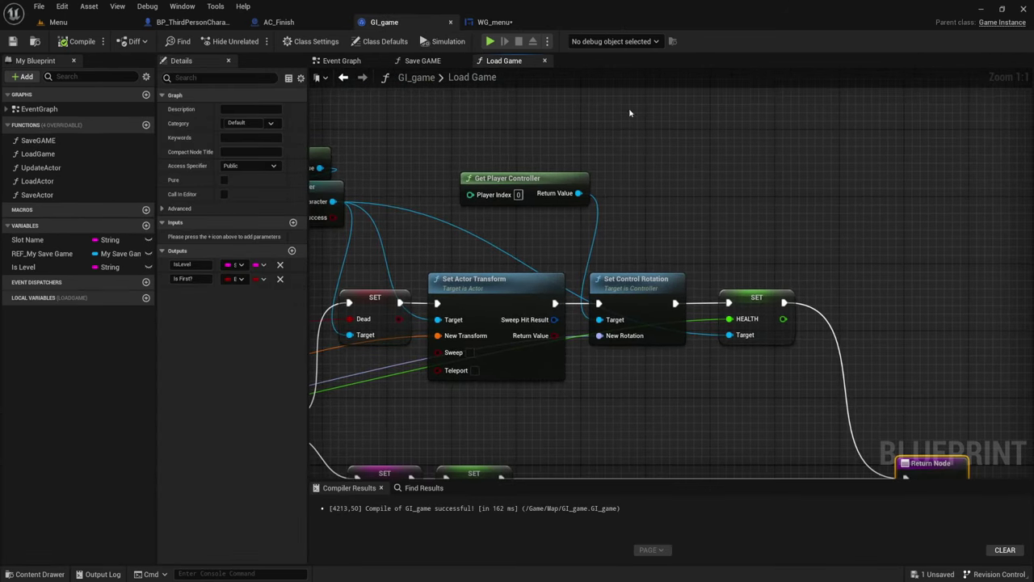
click(421, 61)
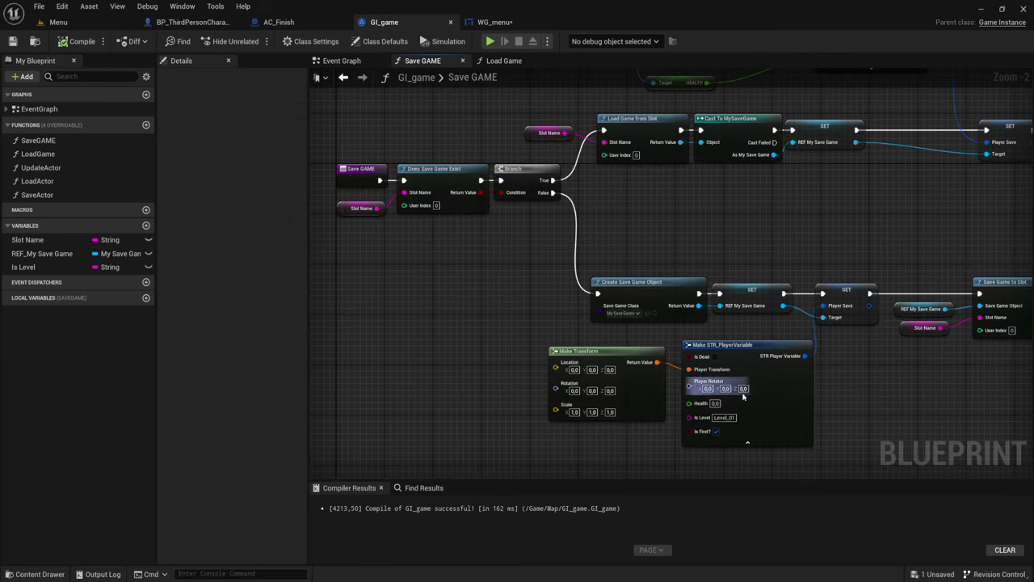
right_drag(689, 293, 496, 310)
right_drag(695, 313, 617, 320)
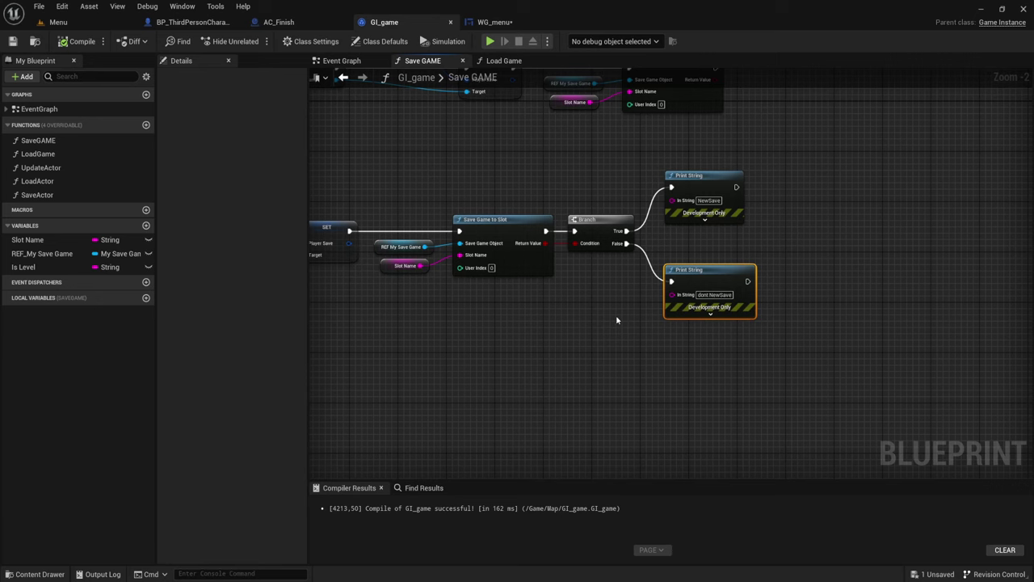
right_drag(760, 224, 659, 245)
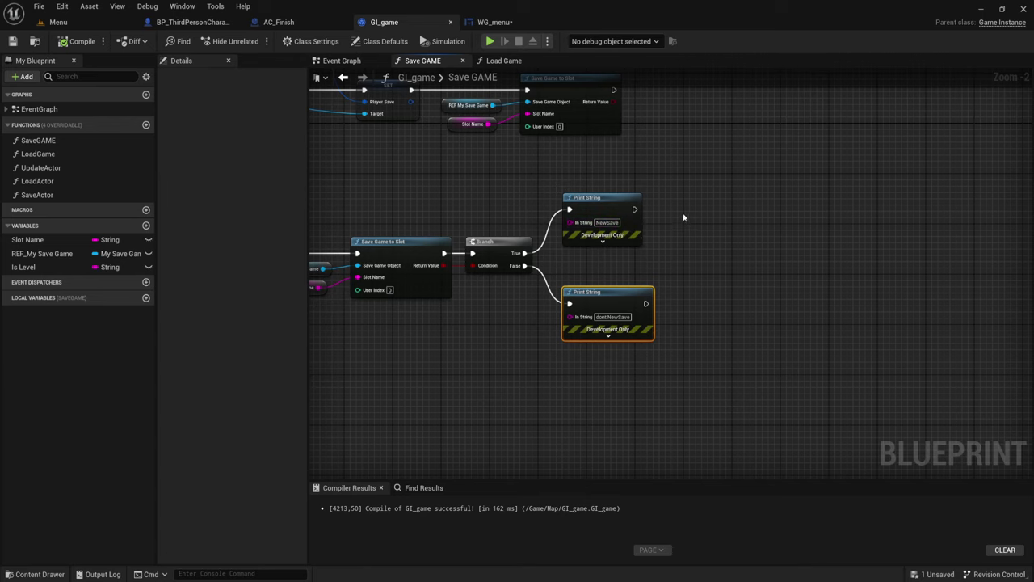
right_drag(635, 212, 621, 229)
Add a Load Game call after the NewSave Print String
drag(620, 227, 668, 237)
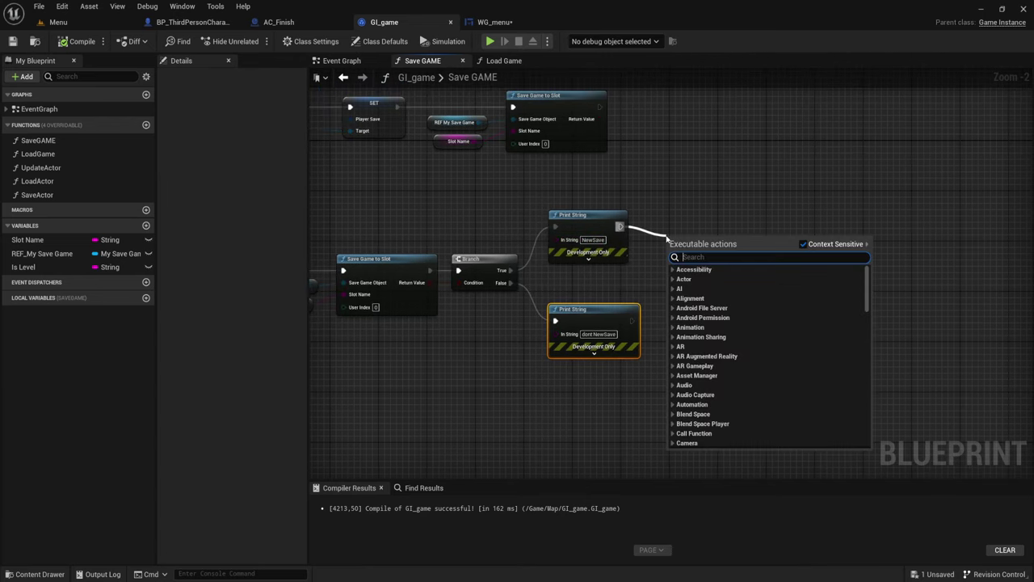
text(loads)
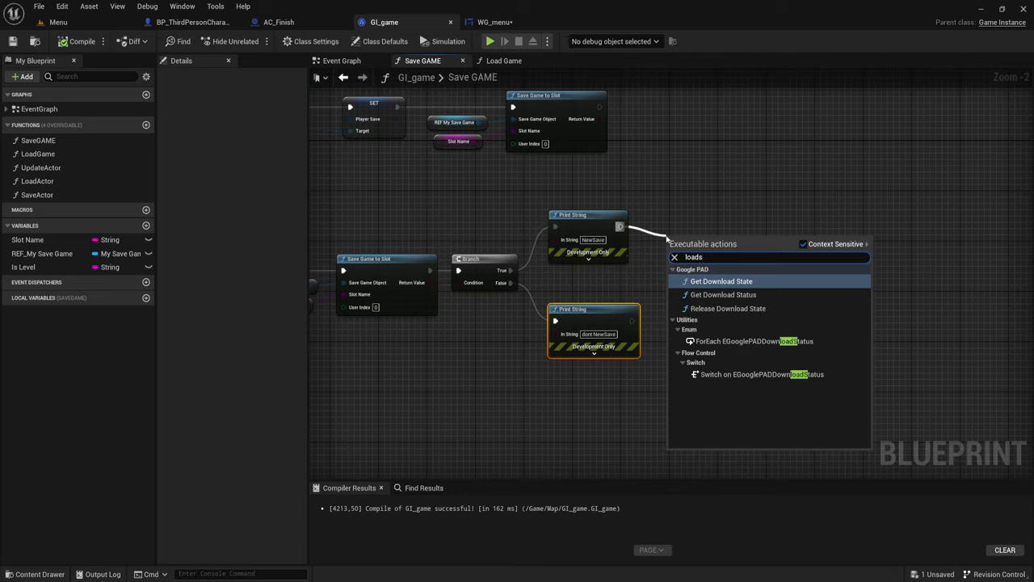
key(BackSpace)
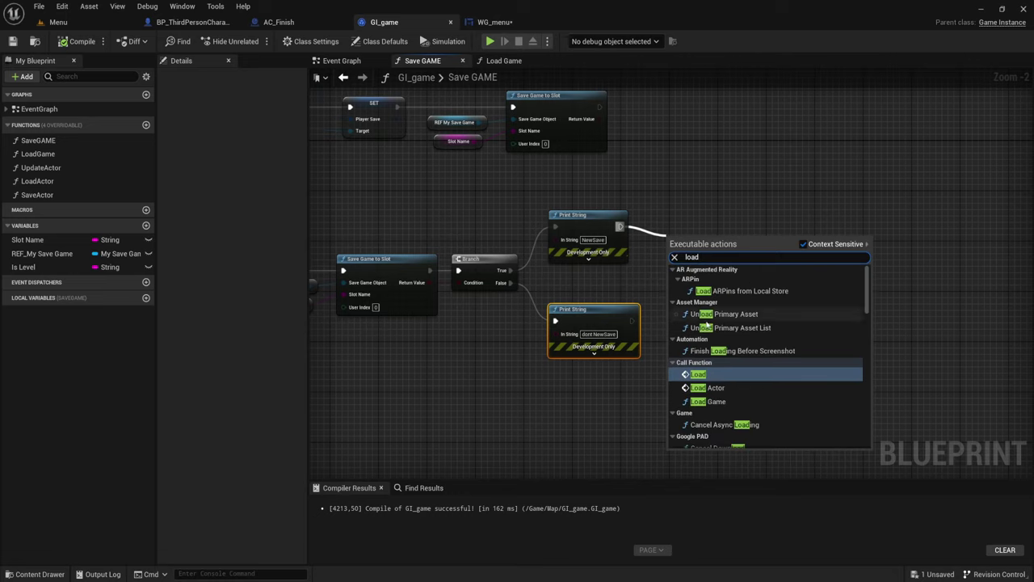
click(708, 401)
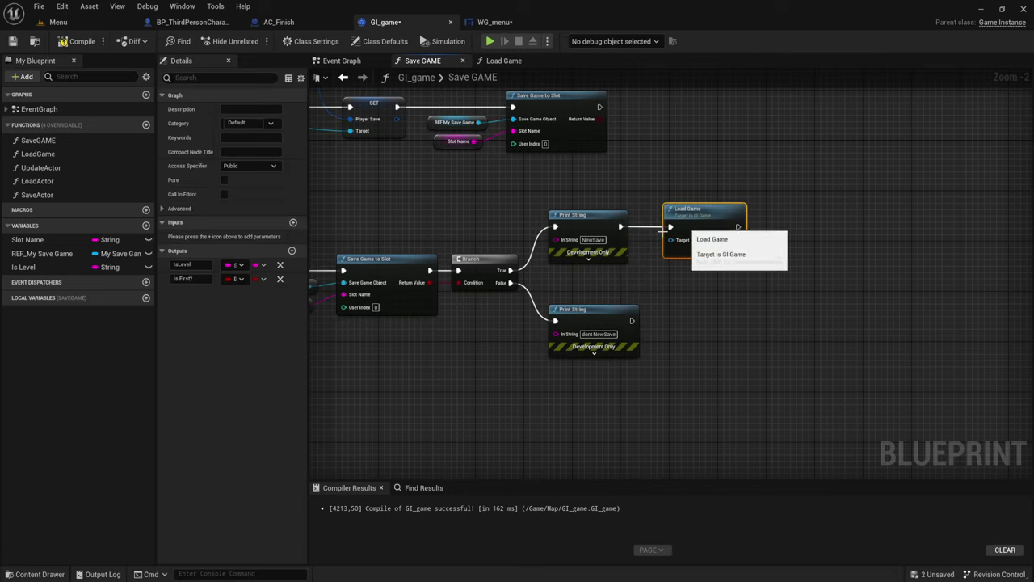
Check the Save Game to Slot, Branch, NewSave print and new Load Game nodes in the graph
right_drag(466, 324, 572, 314)
drag(485, 204, 614, 266)
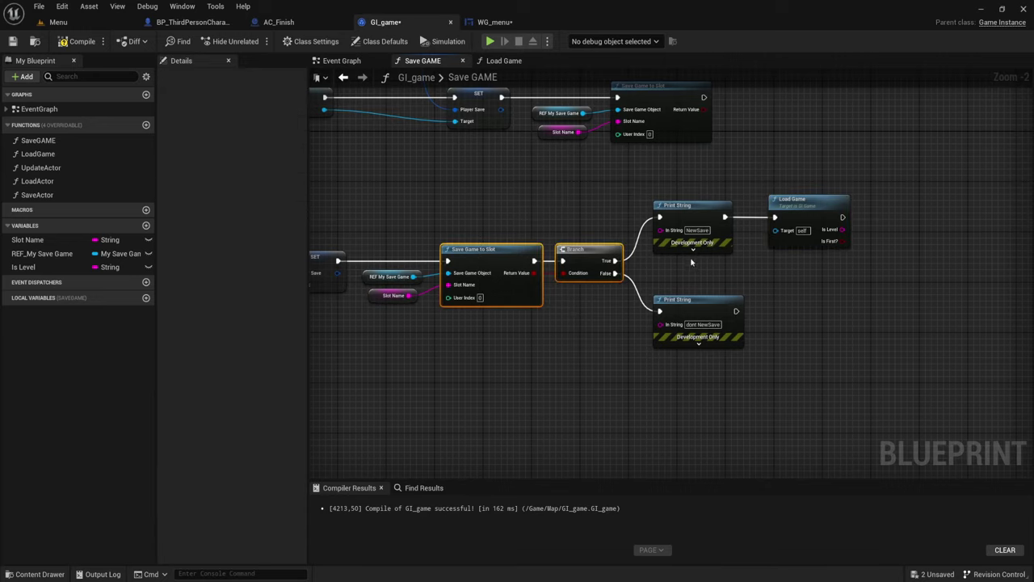
click(684, 239)
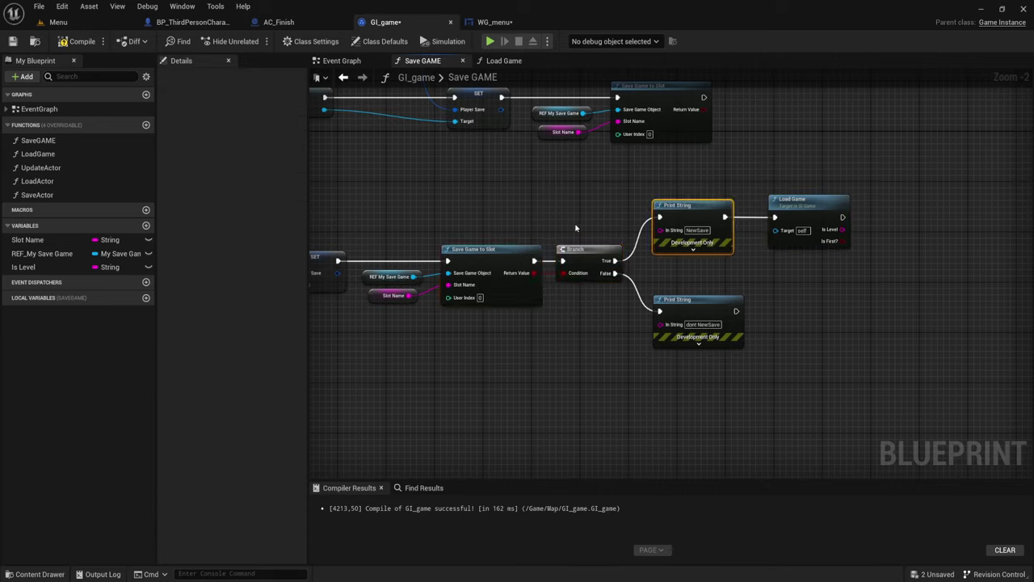
drag(571, 217, 600, 278)
click(820, 211)
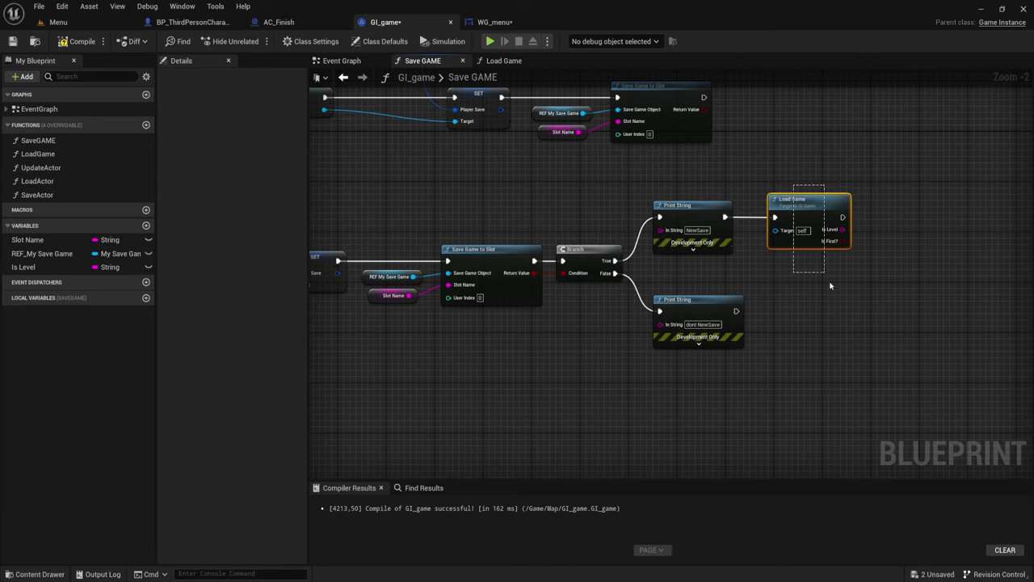
right_drag(843, 295, 772, 298)
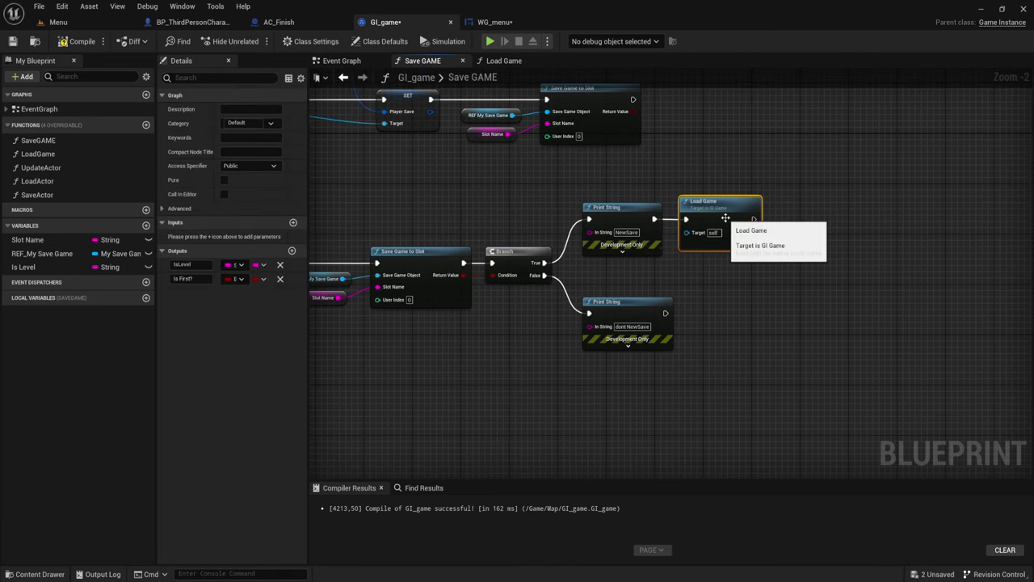
scroll(566, 214, down, 3)
right_drag(468, 218, 571, 221)
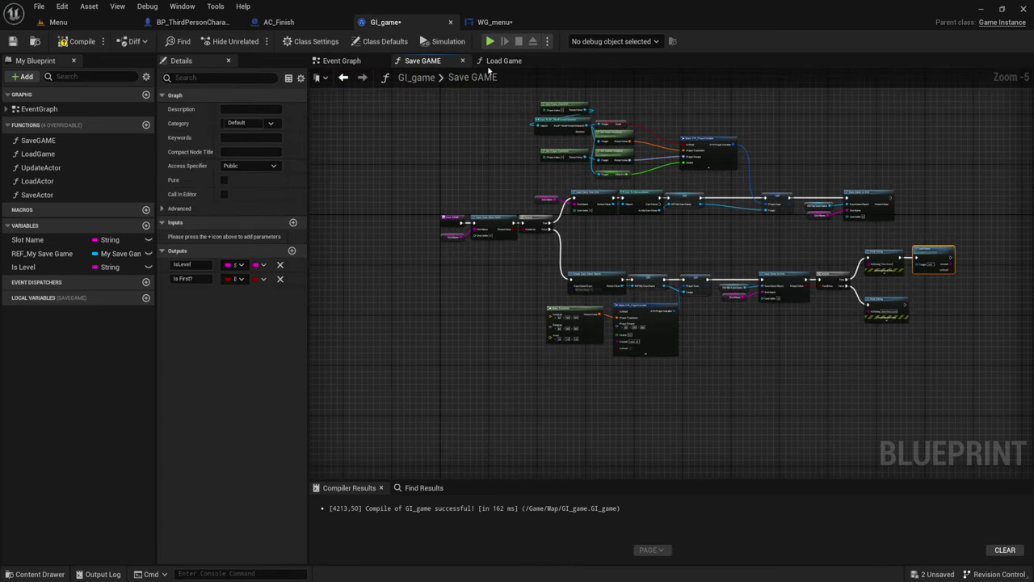
Review Load Game's save-existence check and the Save GAME call on its false branch
click(497, 61)
scroll(474, 268, down, 3)
scroll(684, 173, down, 2)
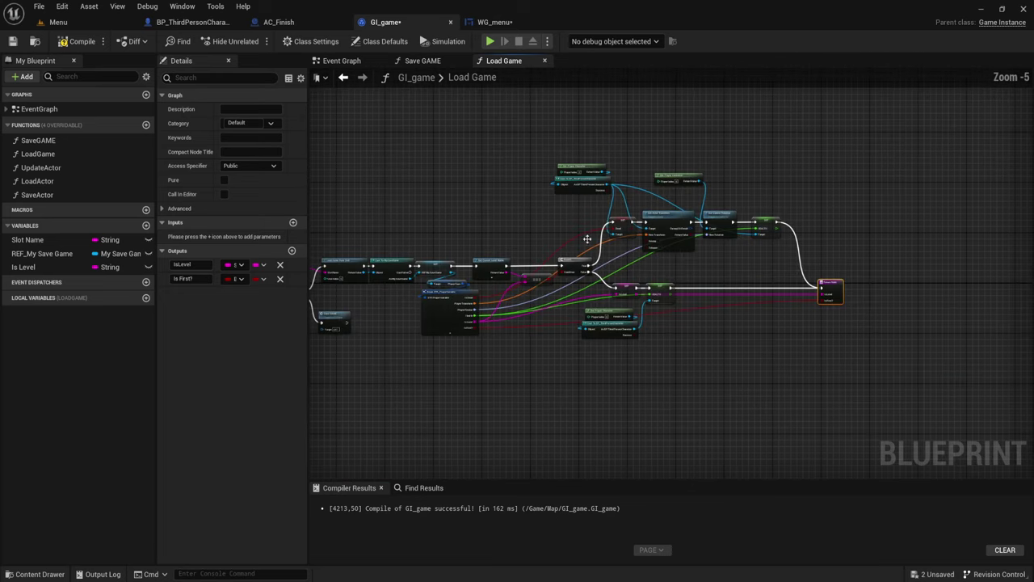
mouse_move(684, 173)
right_down()
mouse_move(749, 215)
mouse_move(837, 178)
right_up()
scroll(750, 215, up, 3)
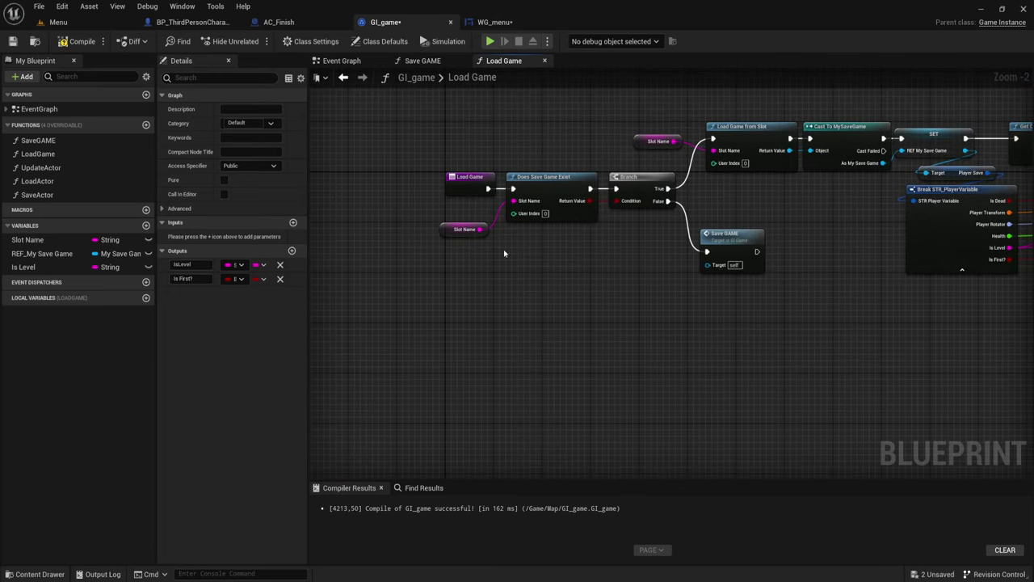
drag(430, 267, 613, 212)
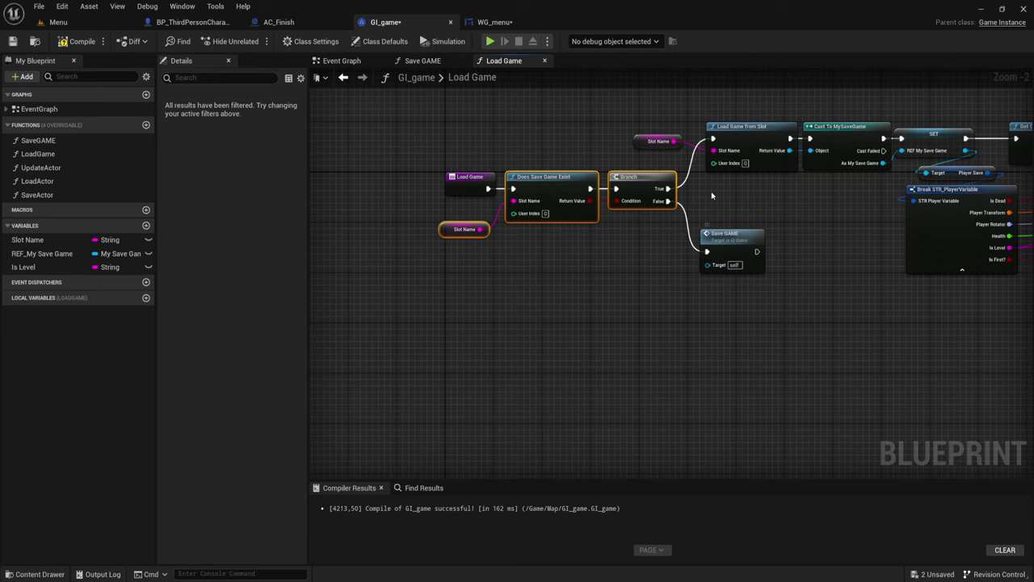
click(720, 235)
Check the end of the Save GAME function, then return to WG_menu's Event Graph
click(429, 62)
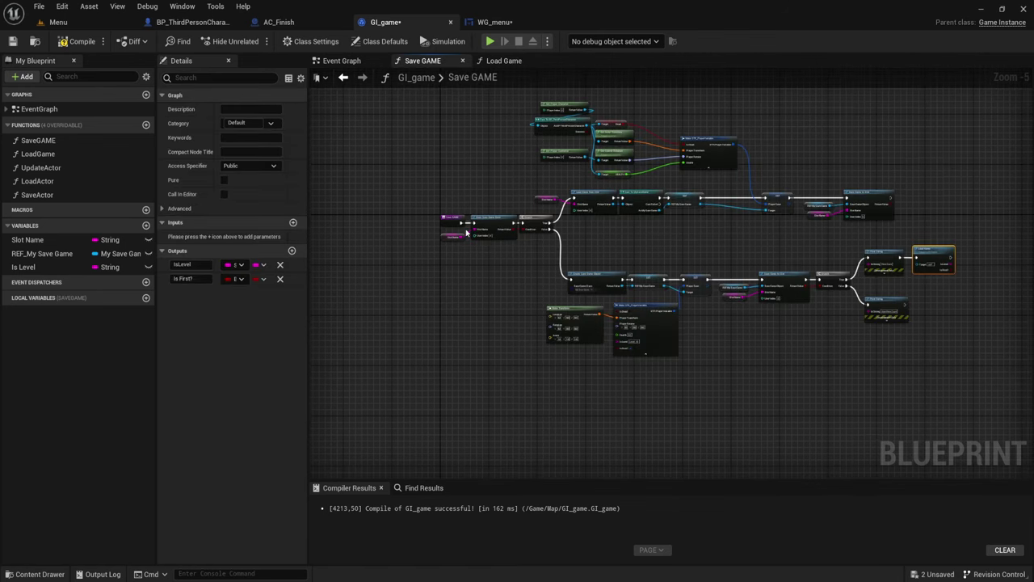
scroll(623, 242, up, 3)
right_drag(623, 242, 351, 215)
right_drag(766, 288, 640, 288)
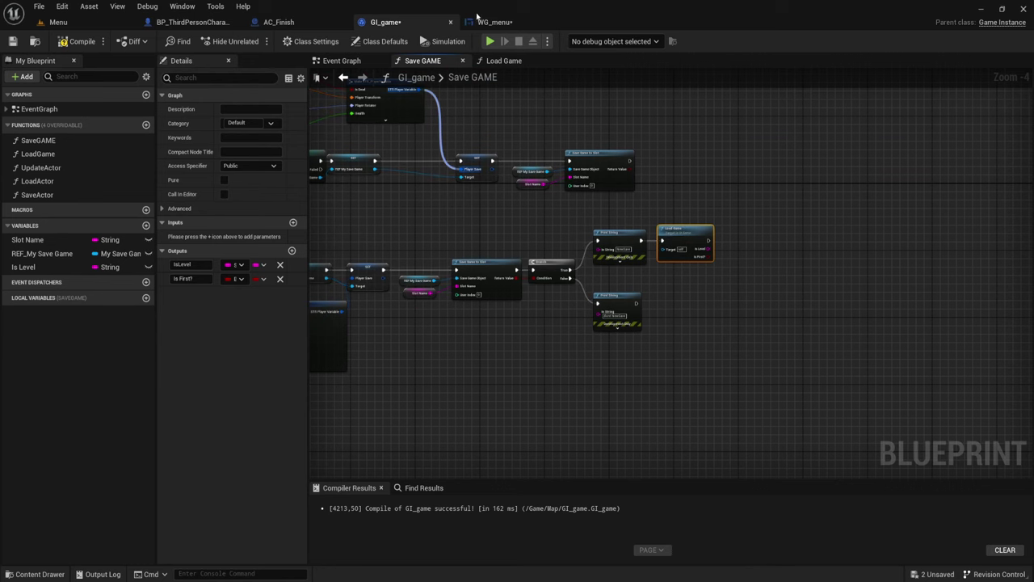
click(495, 22)
right_drag(562, 272, 447, 277)
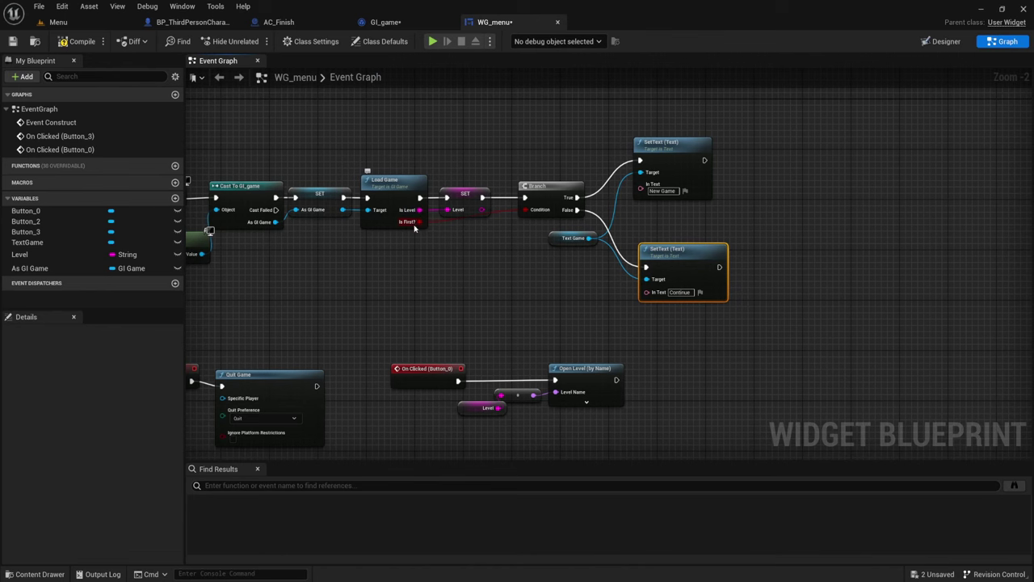
Compile and save WG_menu, then bring up the project's SaveGames folder window
right_drag(418, 254, 547, 257)
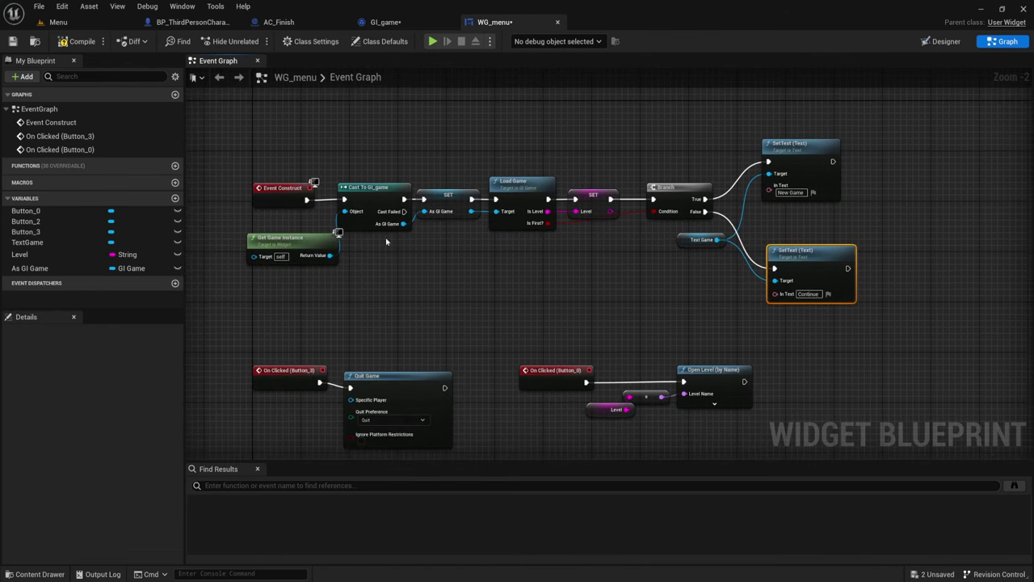
drag(295, 235, 281, 220)
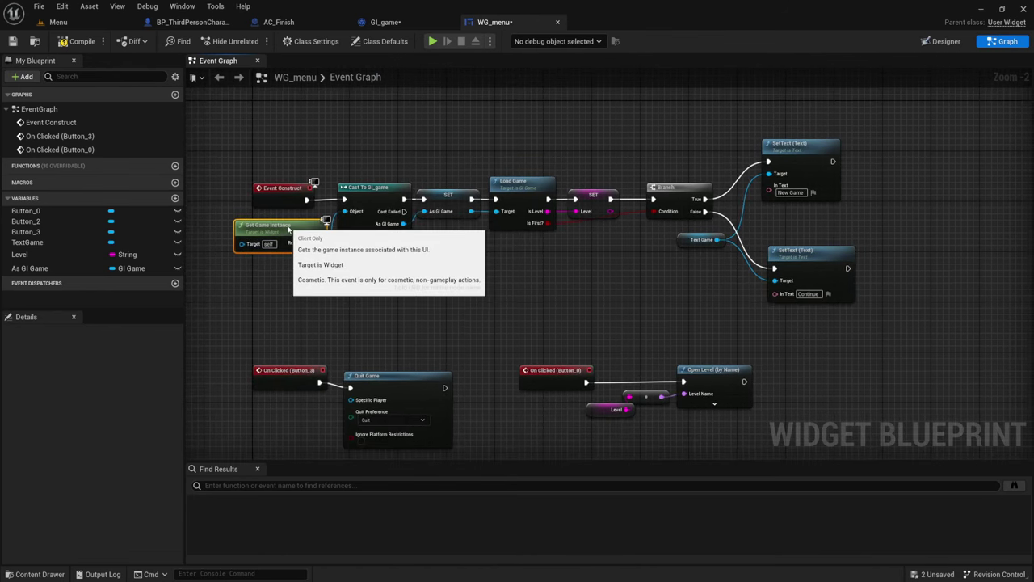
click(81, 41)
click(12, 41)
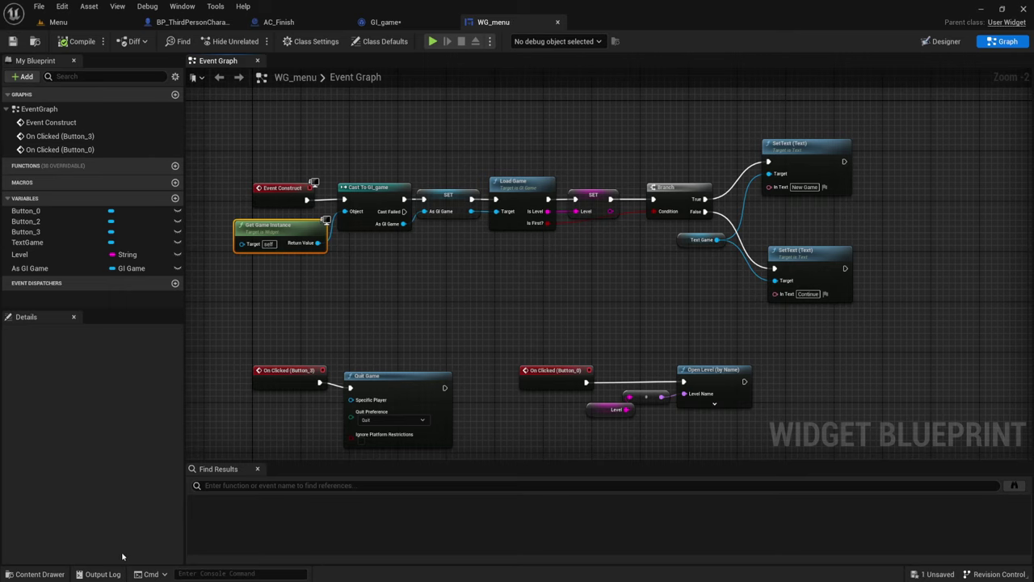
key(alt+Tab)
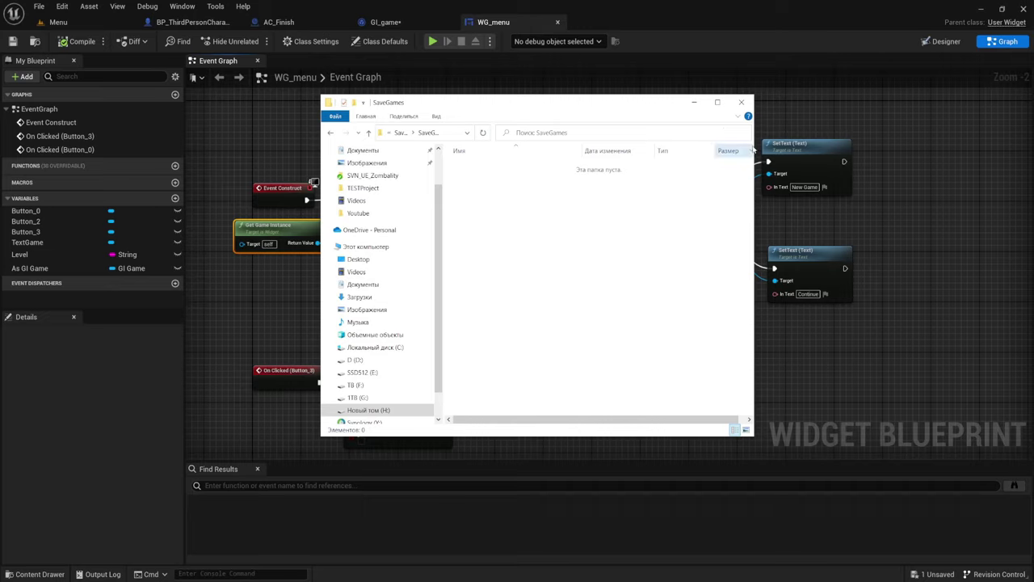
Widen and lower the empty SaveGames Explorer window to show its full path, then minimize it
drag(754, 145, 862, 146)
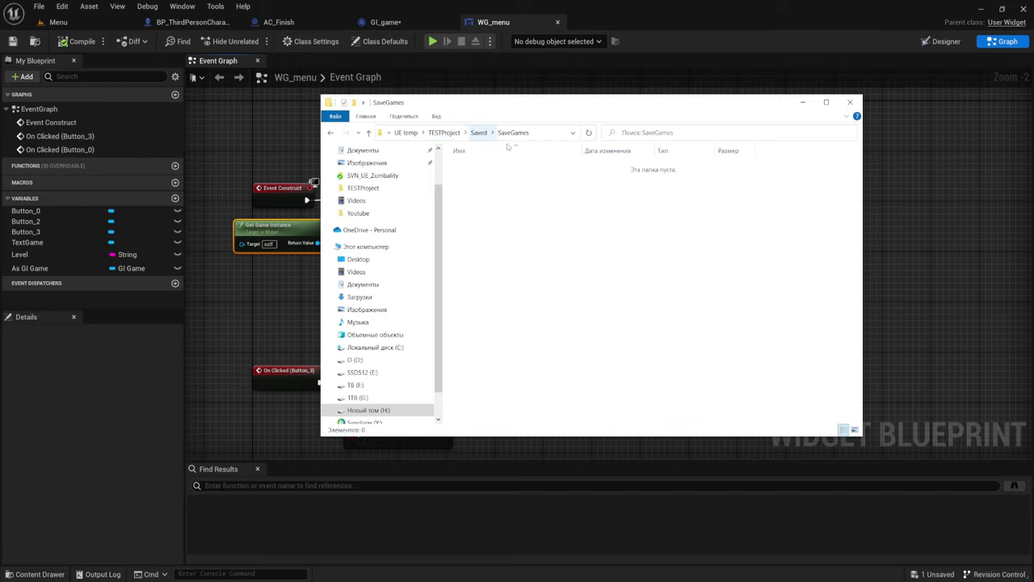
drag(577, 98, 572, 162)
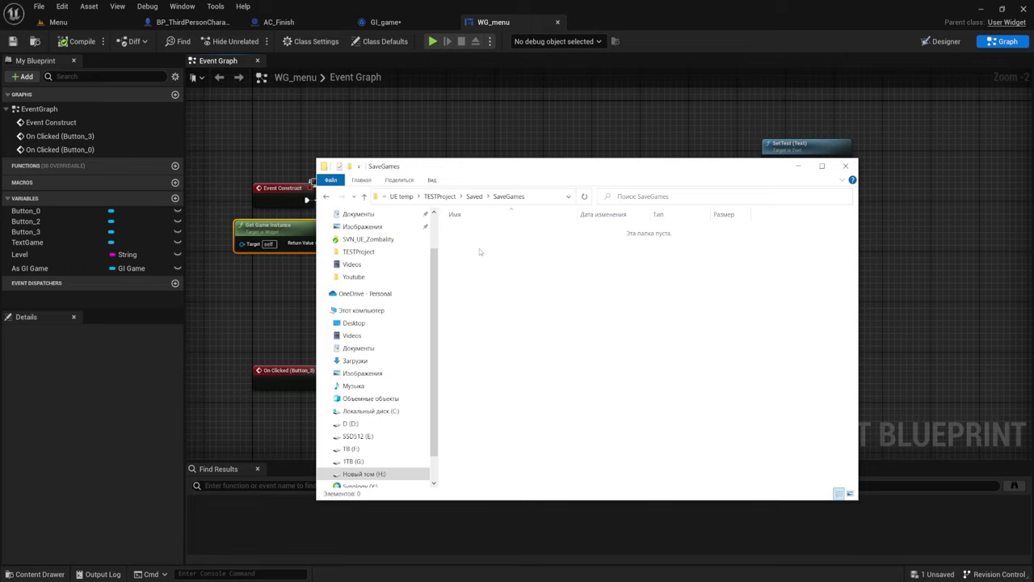
click(799, 166)
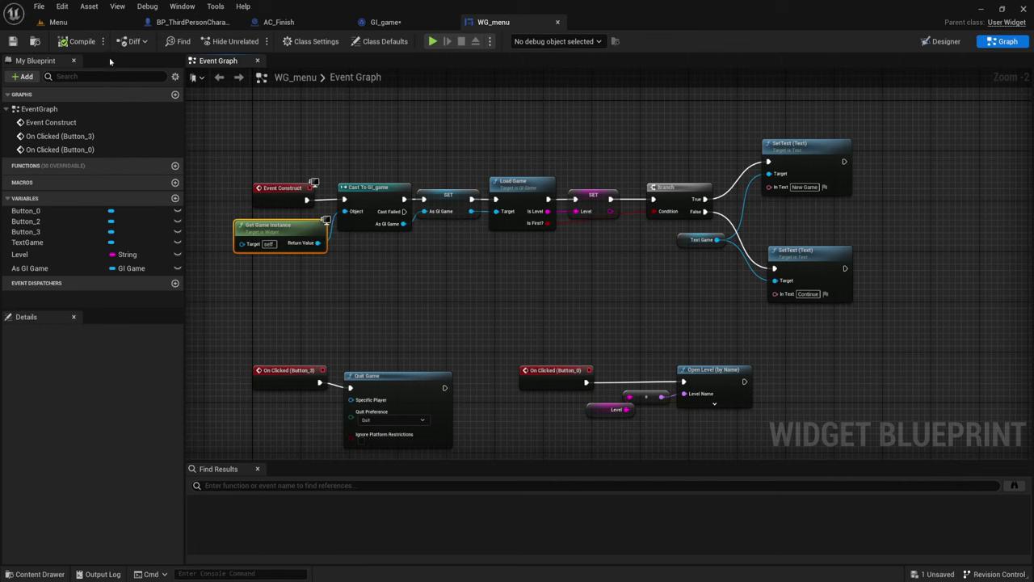
Save all assets including GI_game, then run the Menu level in PIE and stop it
click(53, 22)
click(108, 341)
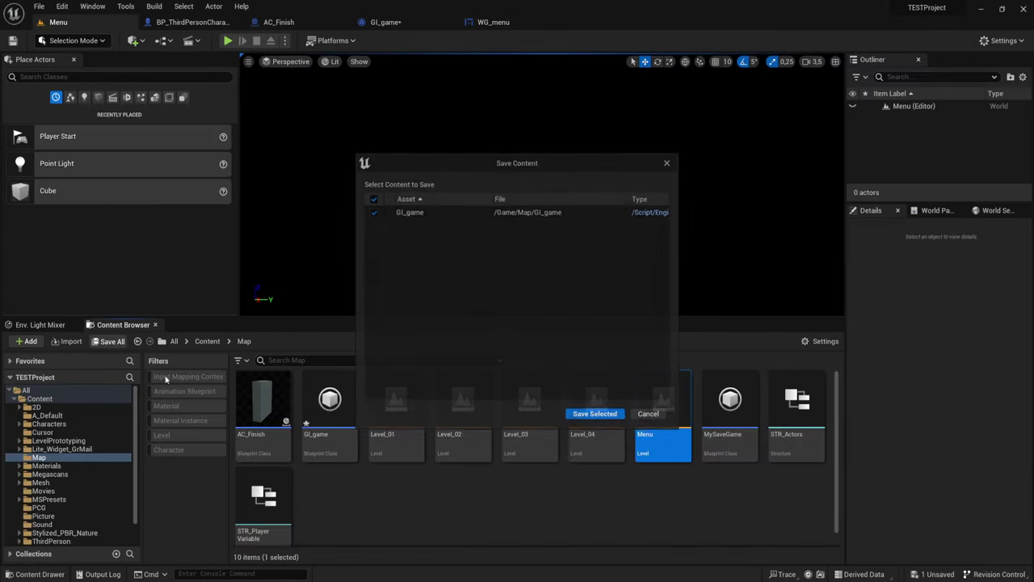
click(592, 414)
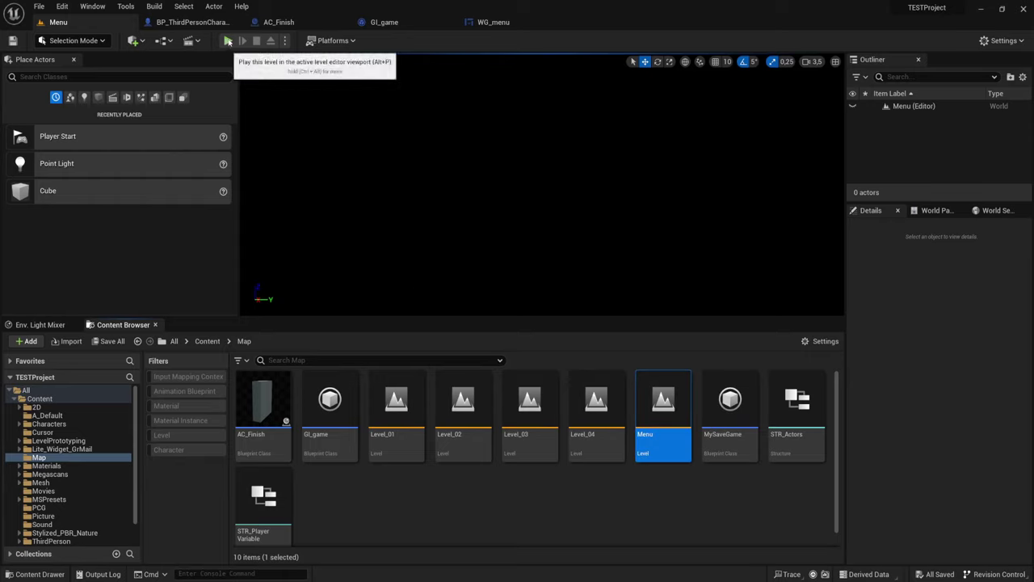
click(228, 41)
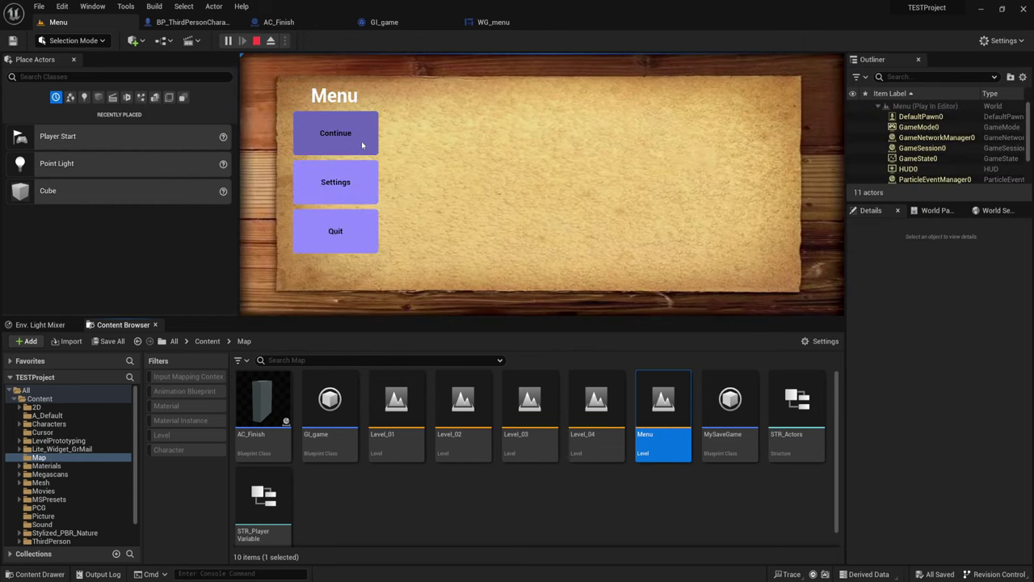
key(Escape)
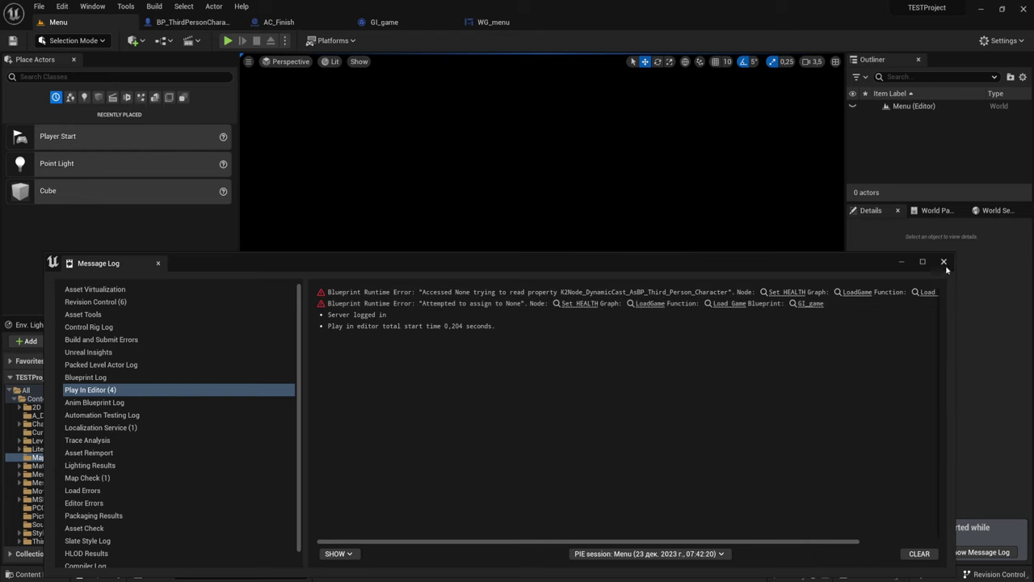
Jump to the Set HEALTH error in Load Game, close the Message Log, and view the whole graph
click(595, 304)
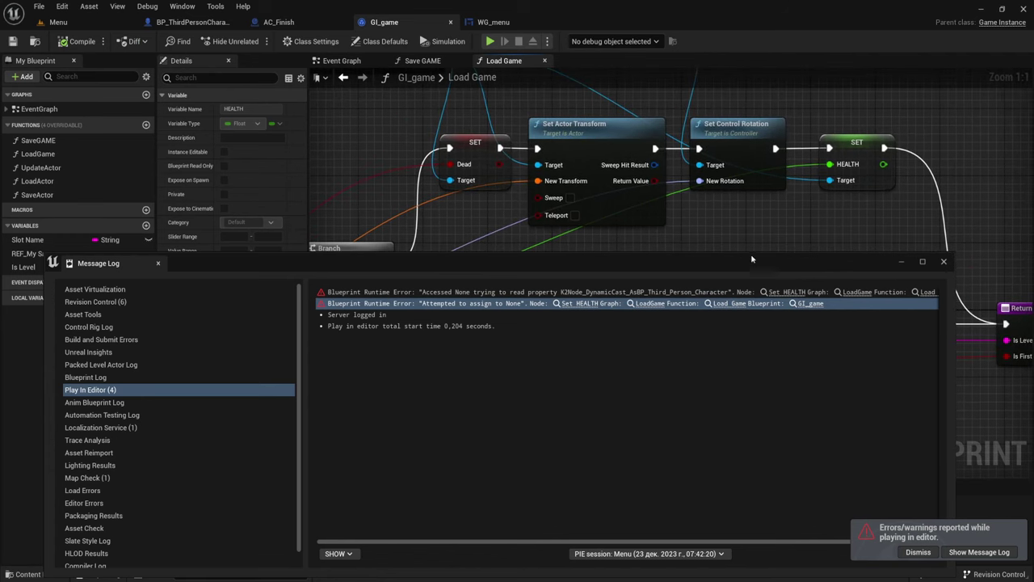
click(943, 262)
scroll(742, 239, down, 1)
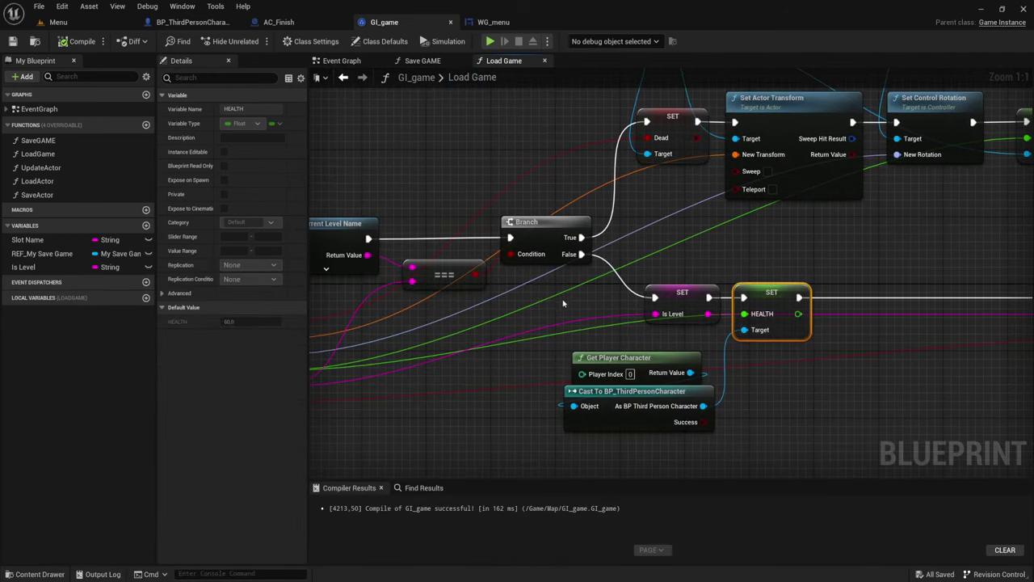
right_drag(616, 272, 632, 277)
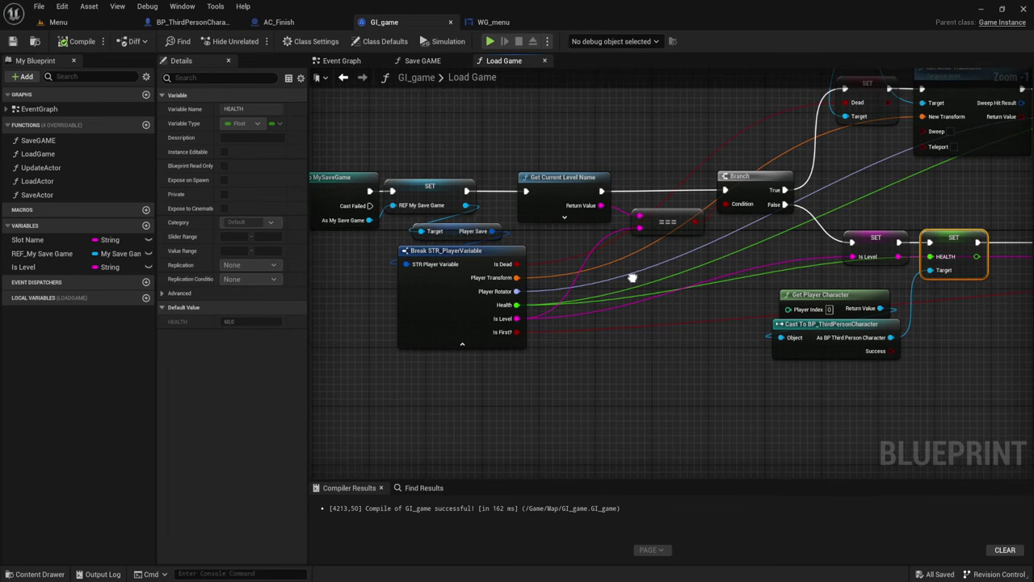
right_drag(517, 233, 477, 307)
scroll(513, 284, down, 1)
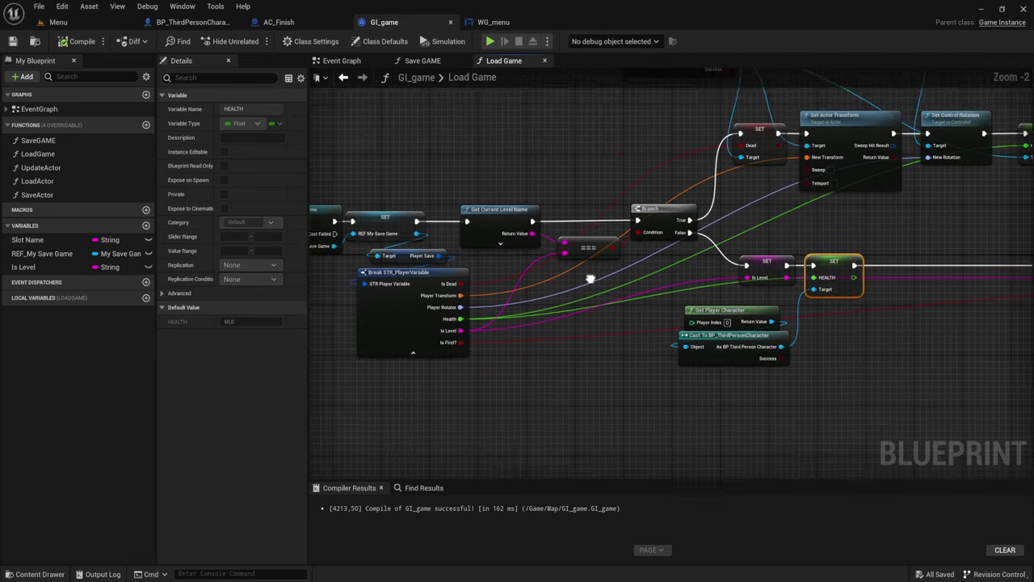
right_drag(526, 279, 630, 269)
Inspect Save GAME's Save Game to Slot and player struct values, then return to Load Game
click(422, 61)
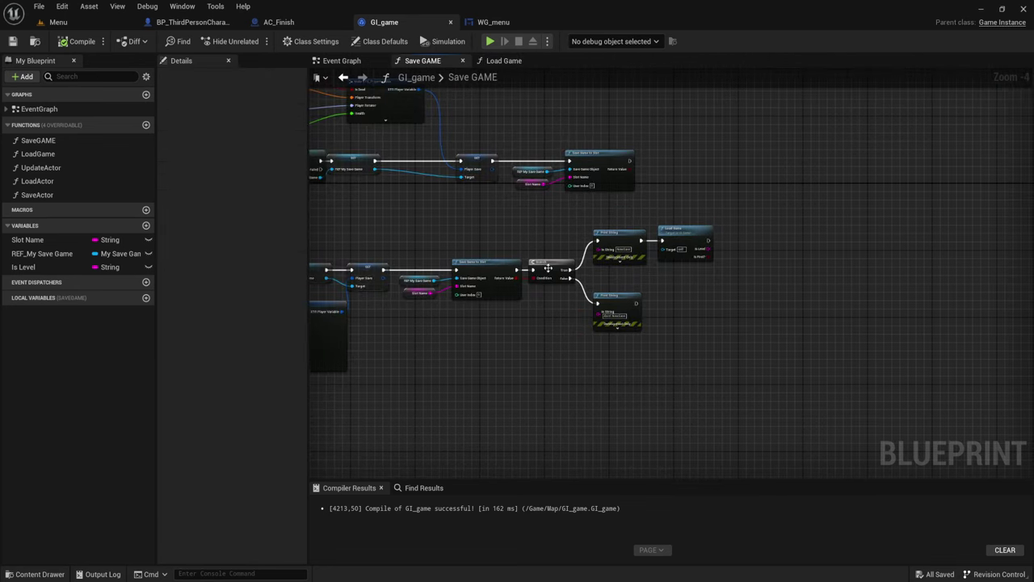
scroll(577, 267, up, 3)
scroll(596, 261, up, 1)
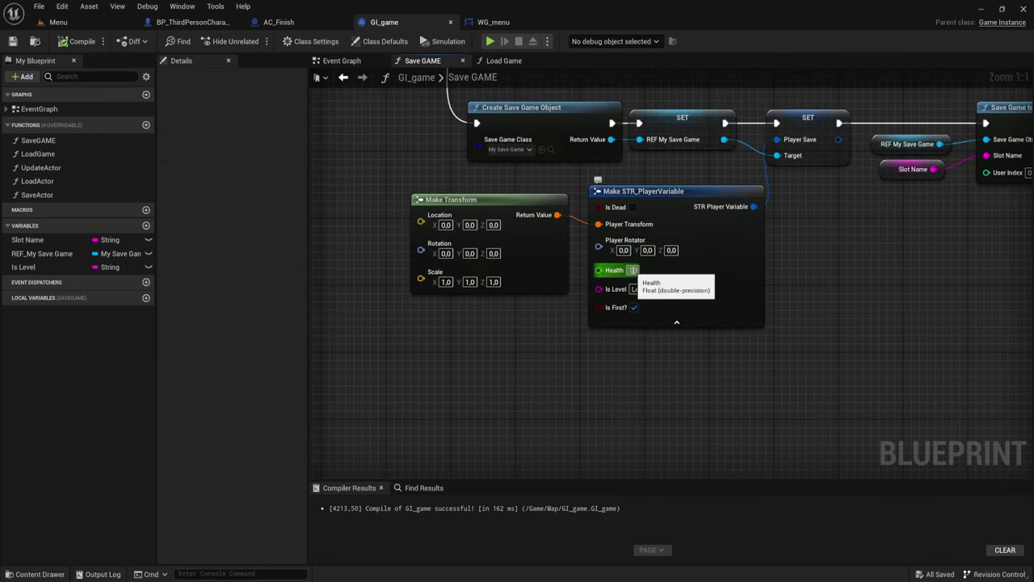
right_drag(854, 296, 677, 278)
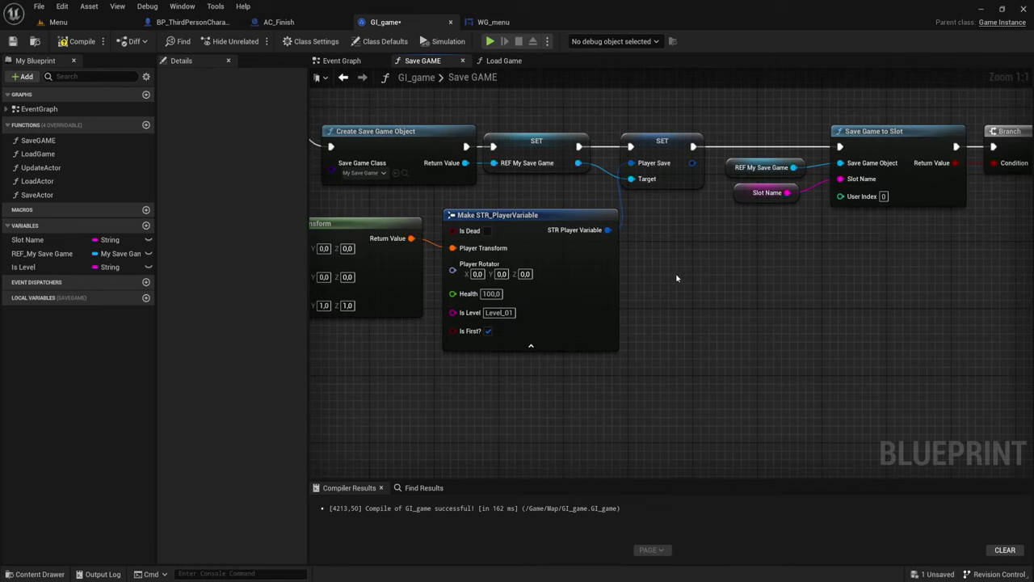
scroll(623, 278, down, 2)
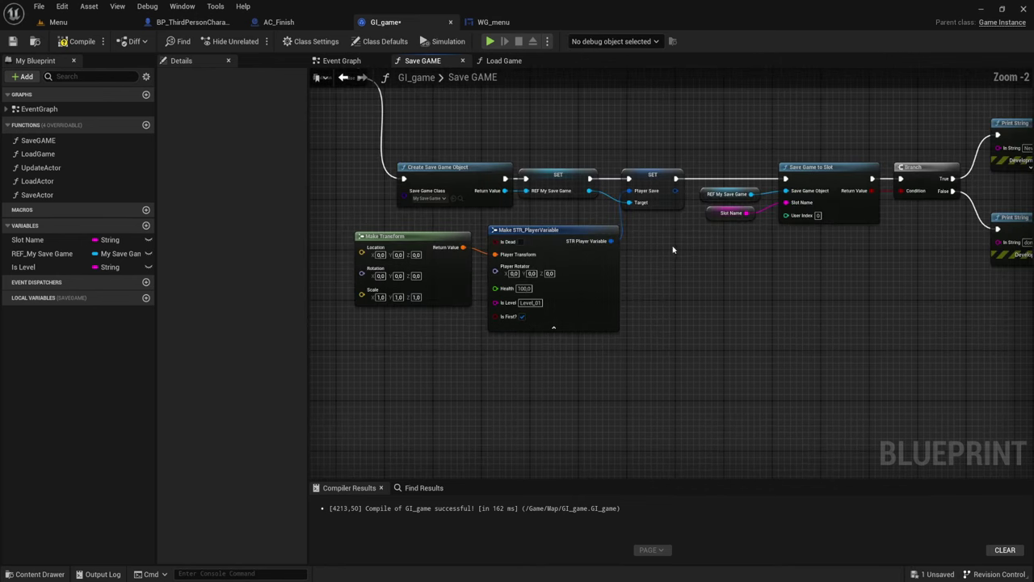
scroll(624, 278, down, 2)
click(504, 60)
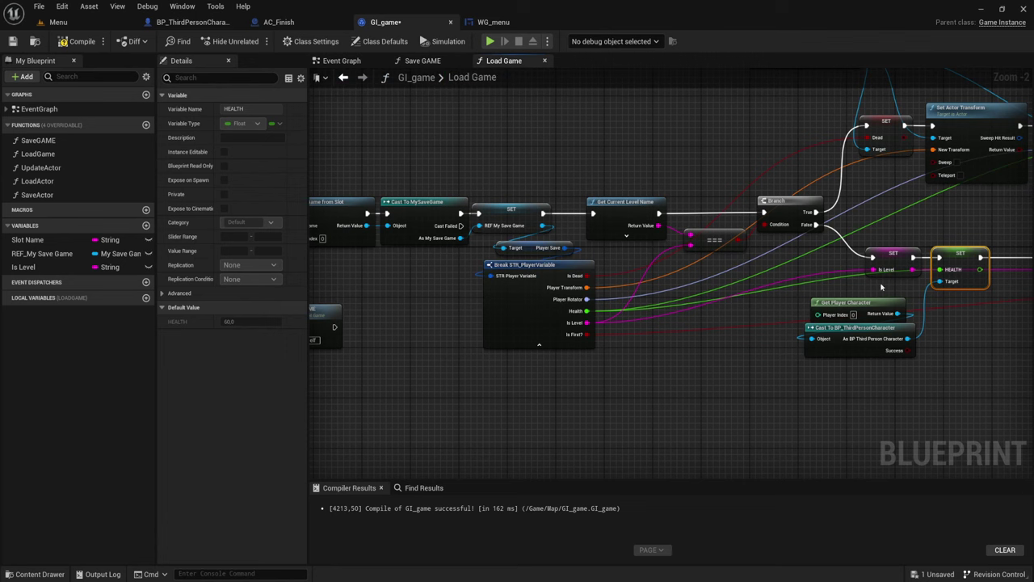
Move Get Player Character, Cast and SET HEALTH aside and wire SET Is Level to the Return Node
mouse_move(1008, 292)
right_down()
mouse_move(693, 307)
mouse_move(596, 284)
mouse_move(617, 240)
right_up()
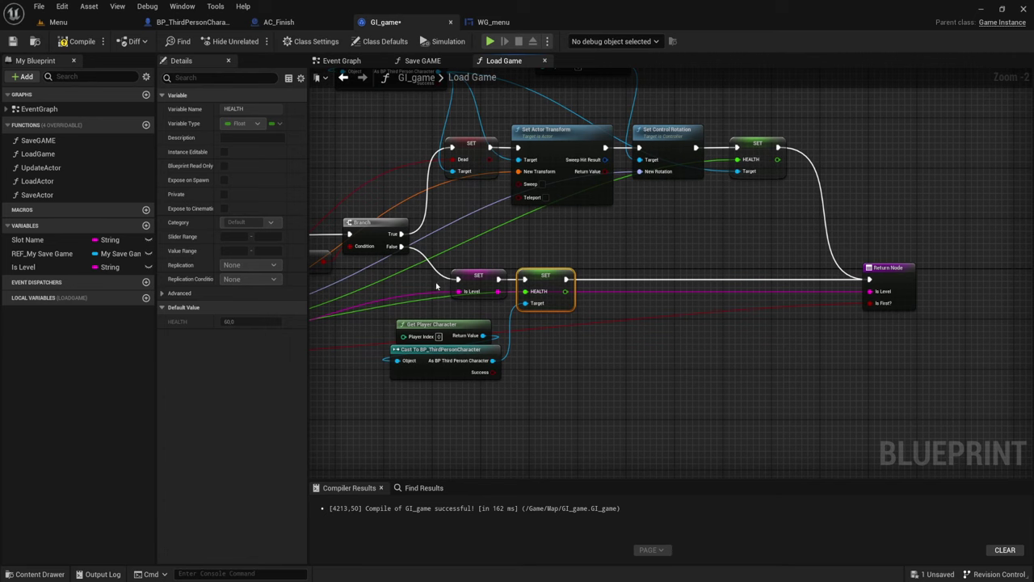
right_drag(614, 240, 671, 272)
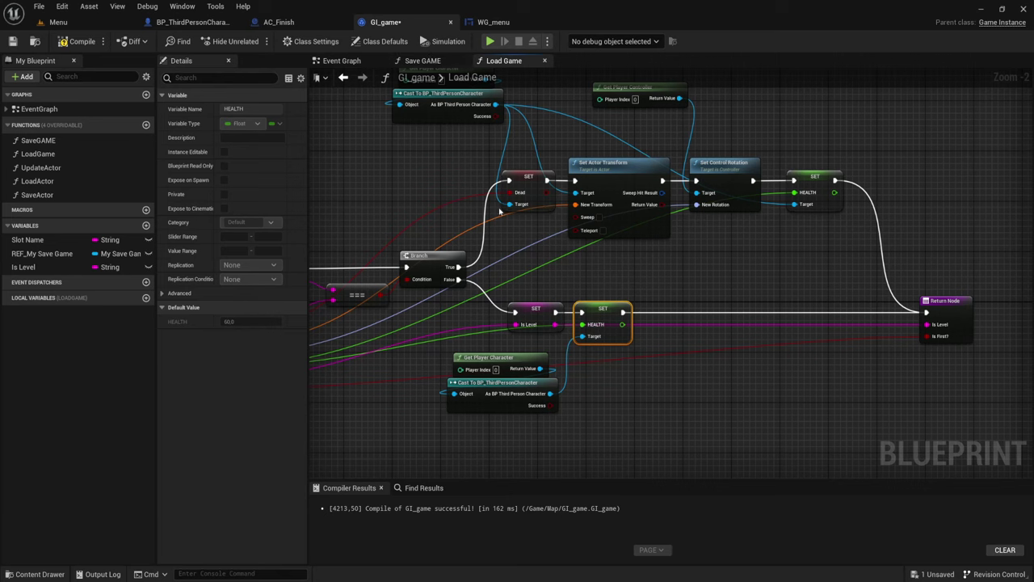
mouse_move(713, 335)
right_down()
mouse_move(640, 288)
mouse_move(588, 278)
right_up()
scroll(640, 288, up, 2)
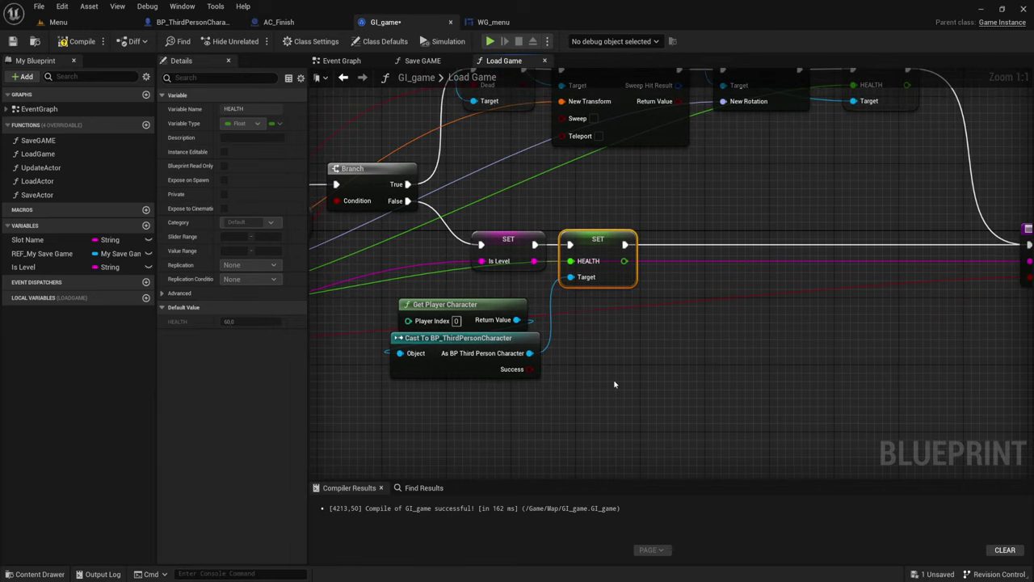
mouse_move(614, 385)
right_down()
mouse_move(632, 394)
mouse_move(588, 330)
right_up()
scroll(632, 393, down, 1)
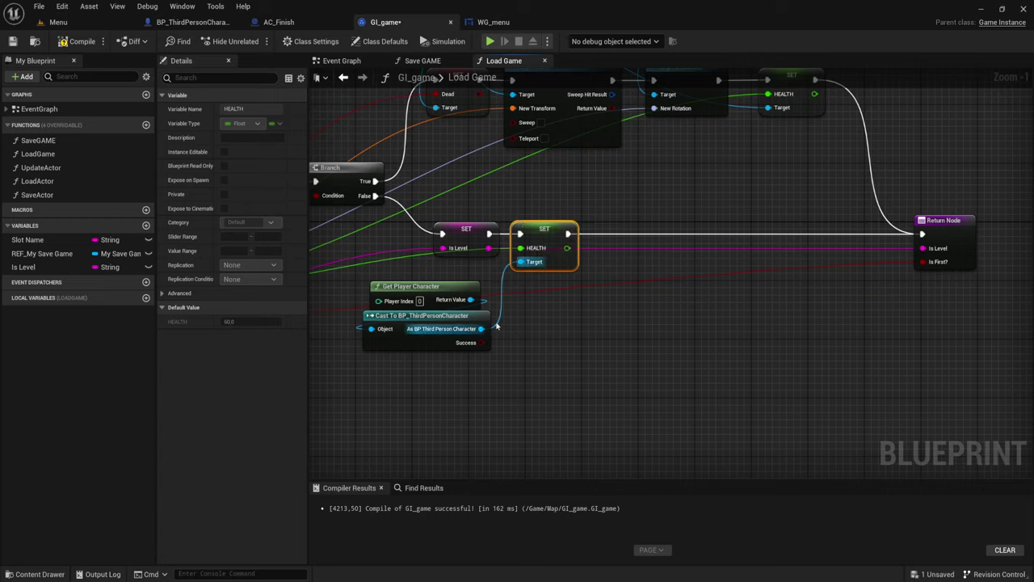
drag(360, 278, 550, 396)
shift+drag(541, 166, 563, 363)
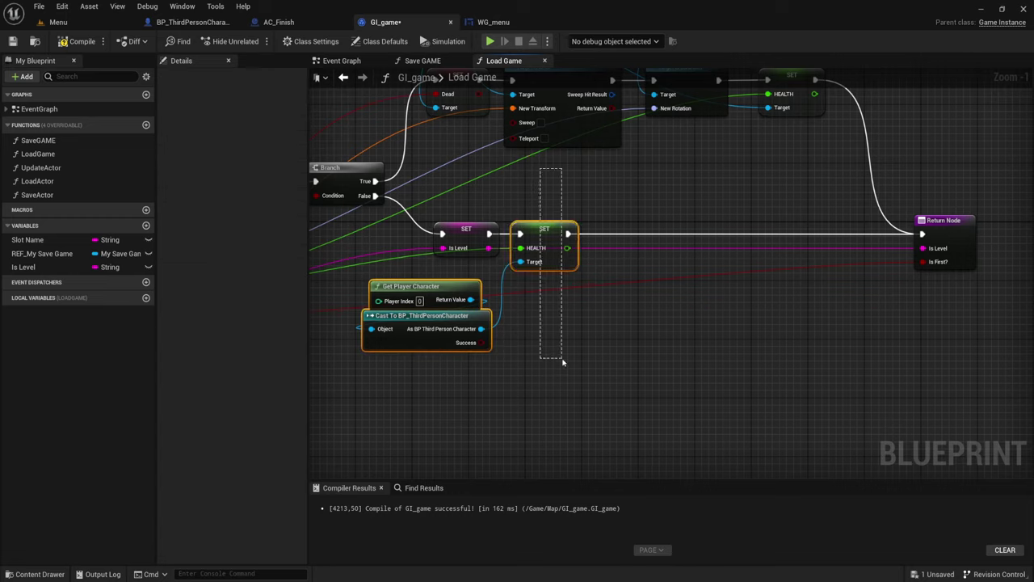
drag(551, 239, 571, 283)
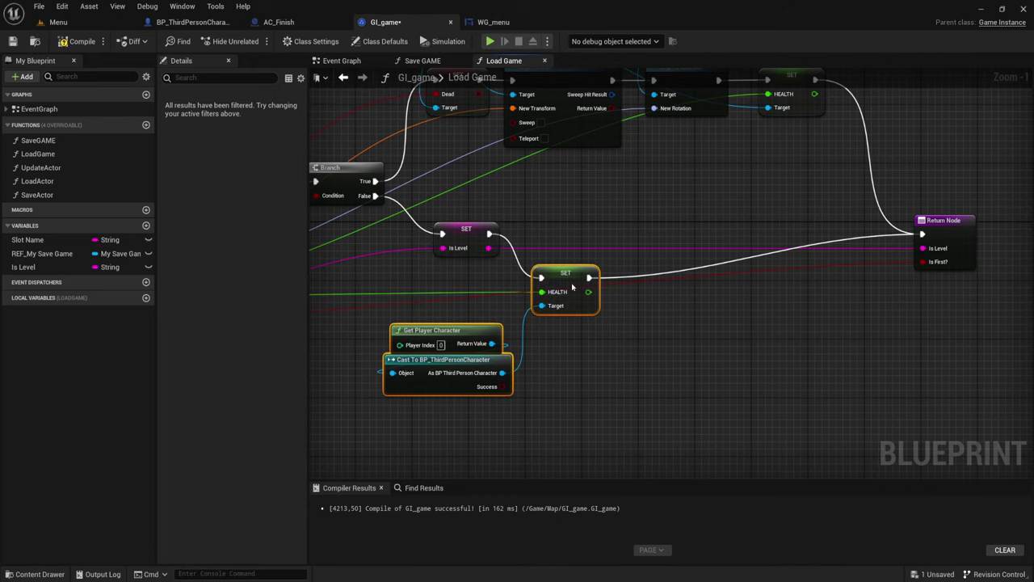
drag(489, 234, 922, 234)
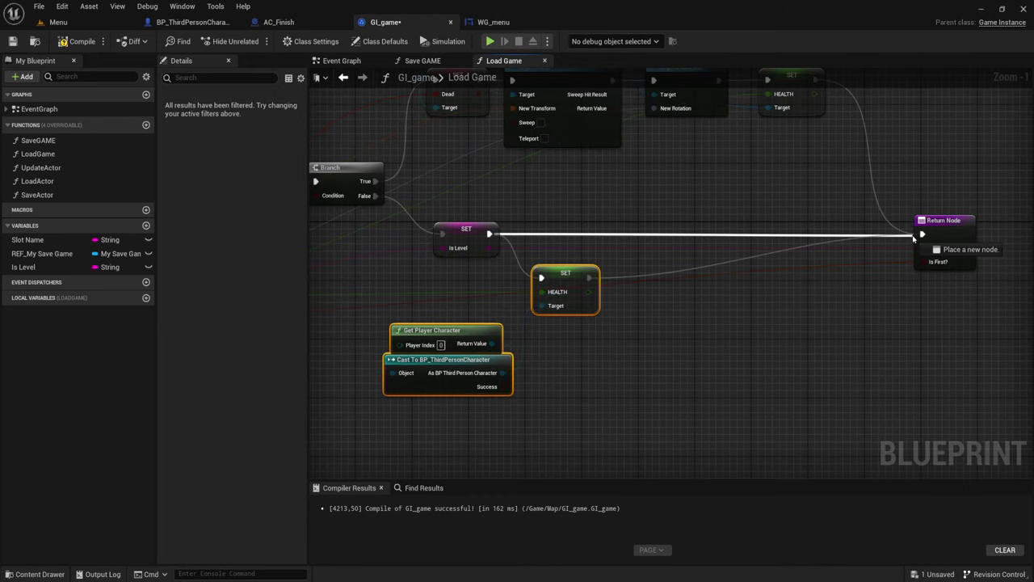
Compile and save GI_game, delete PlayerSettings.sav from SaveGames, and minimize that folder window
click(75, 41)
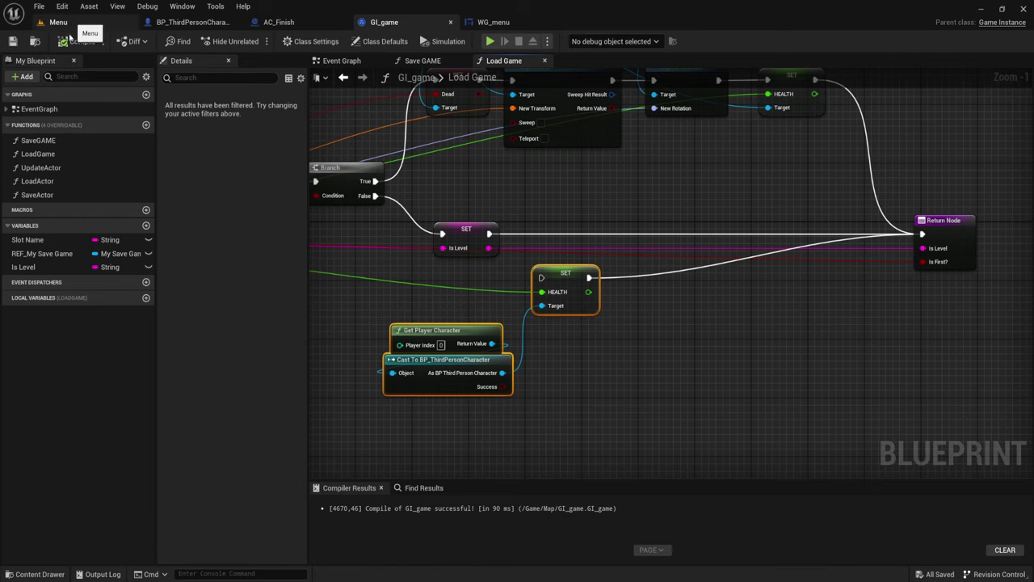
click(12, 41)
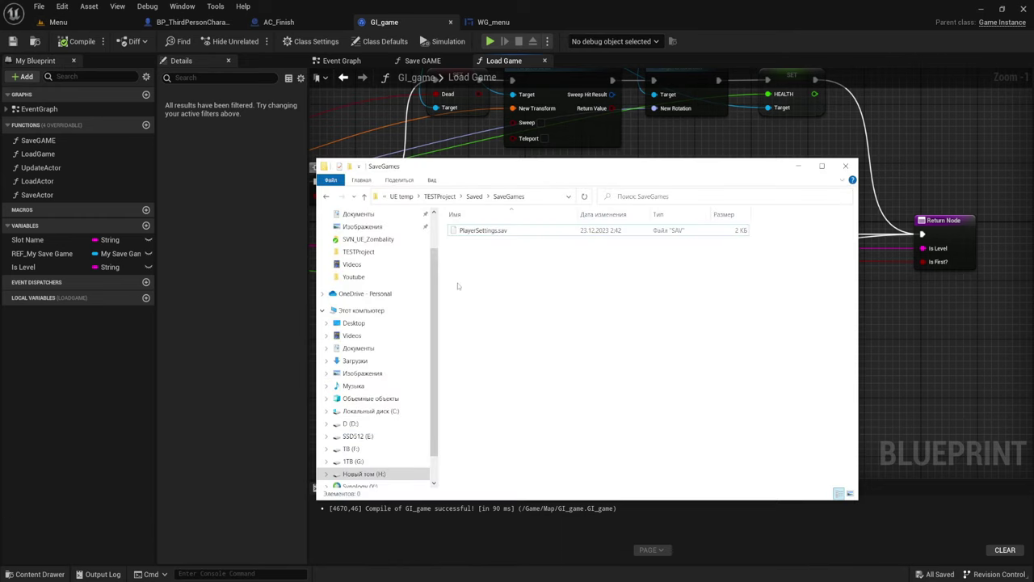
click(485, 232)
right_click(499, 233)
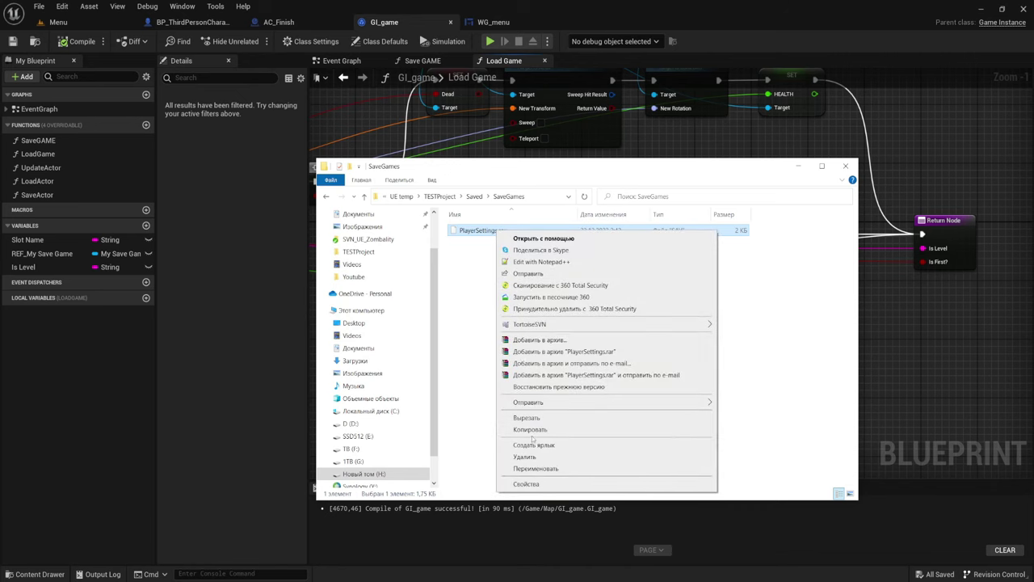
click(533, 459)
click(801, 168)
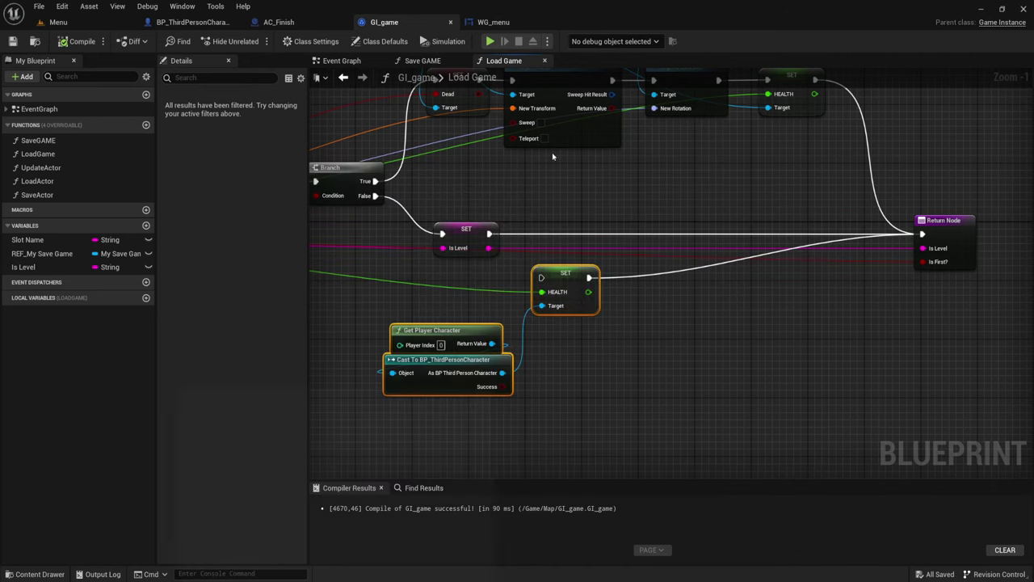
Test-play the Menu level with no save file, then stop the session
click(102, 27)
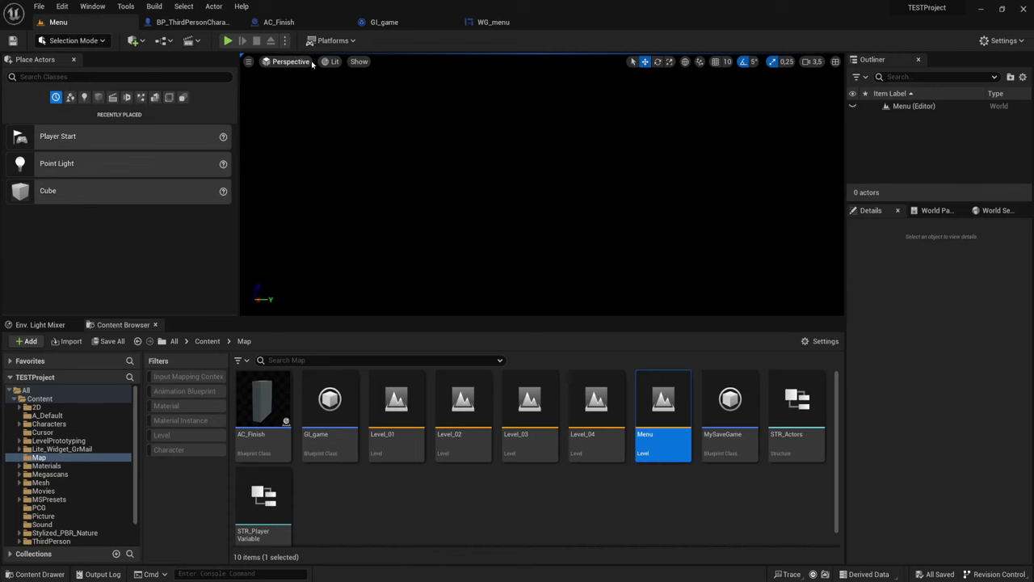
click(227, 42)
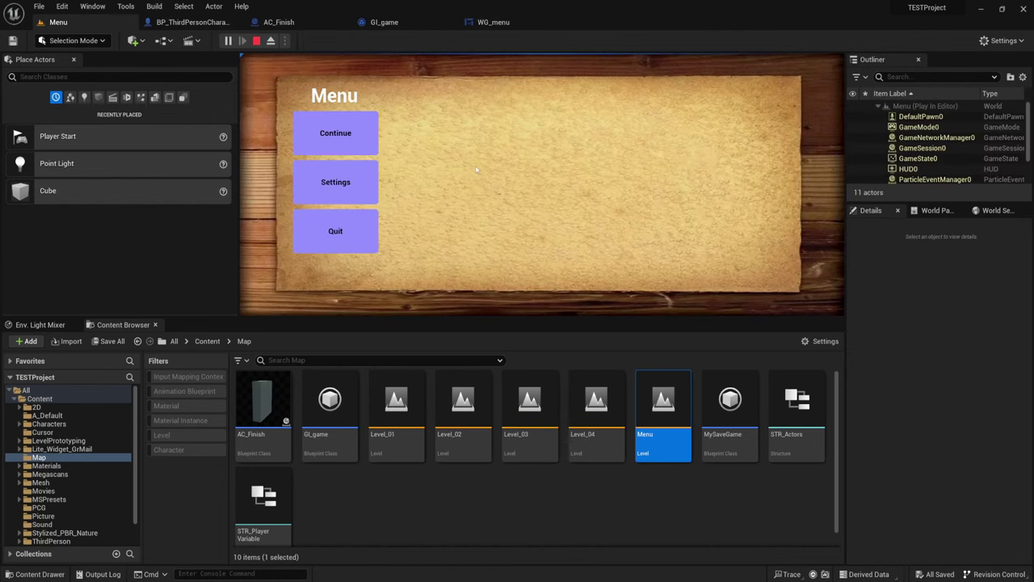
key(Escape)
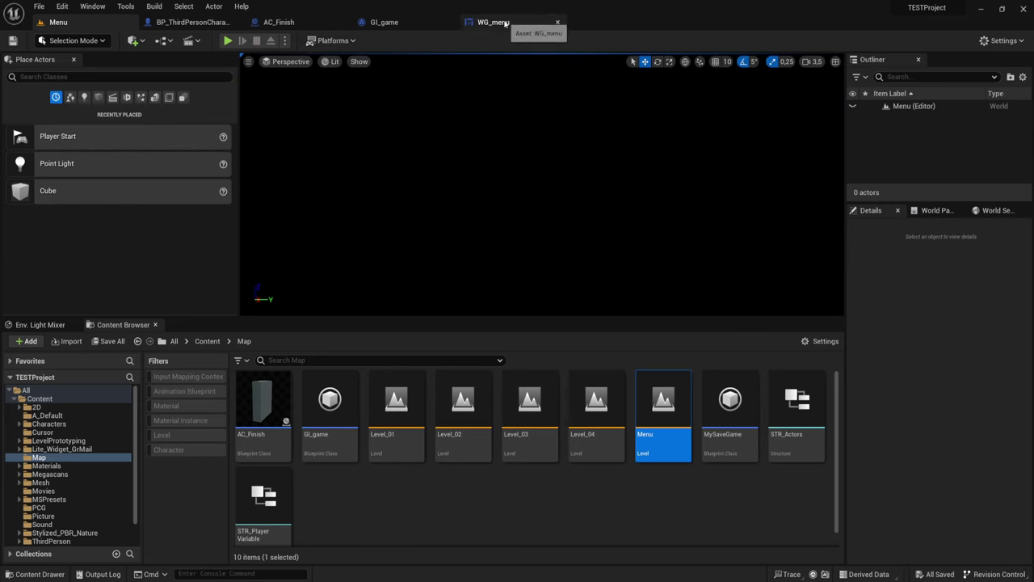
Look through WG_menu and BP_ThirdPersonCharacter, then go to GI_game's Load Game graph
click(494, 22)
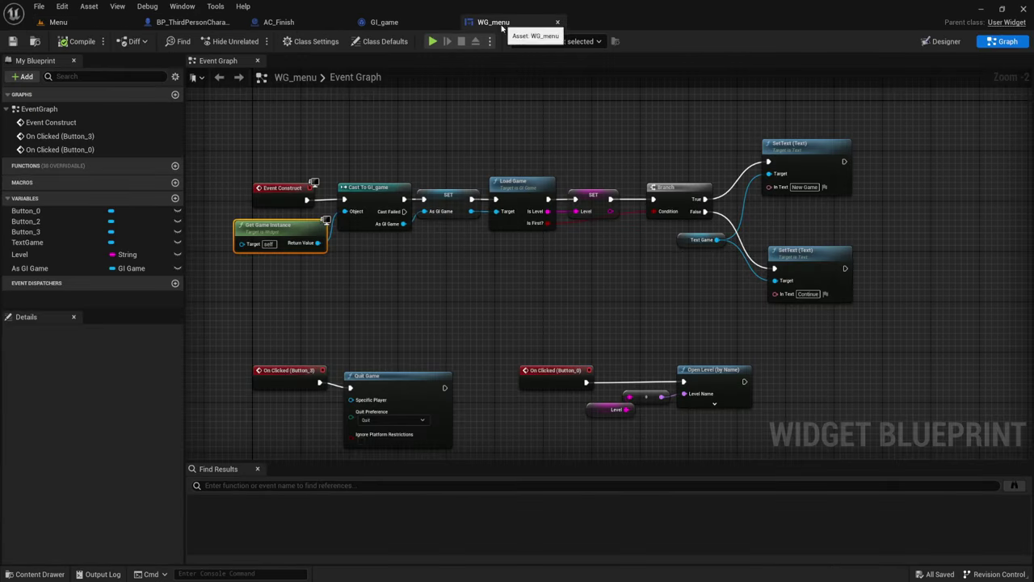
click(190, 22)
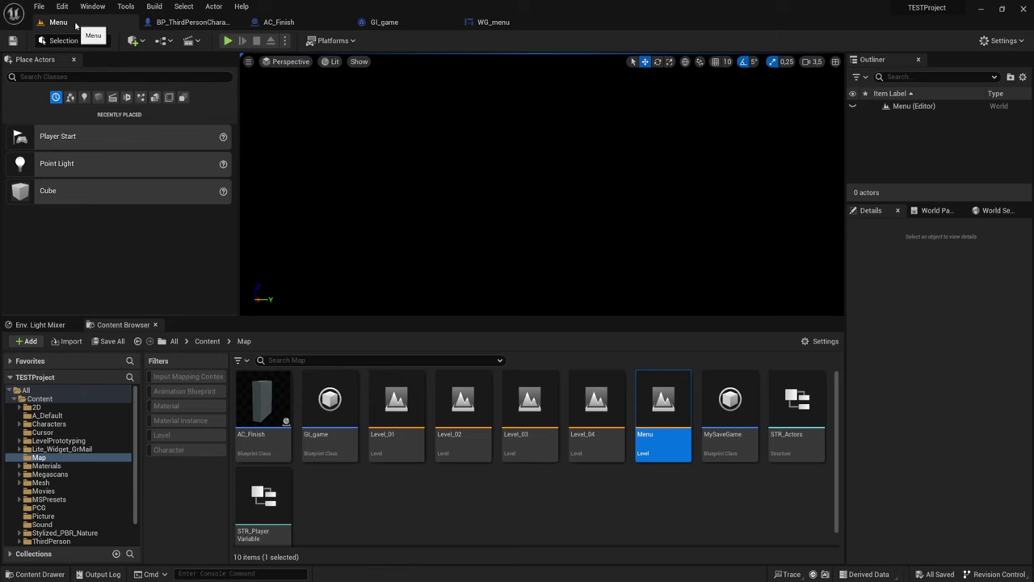
click(50, 22)
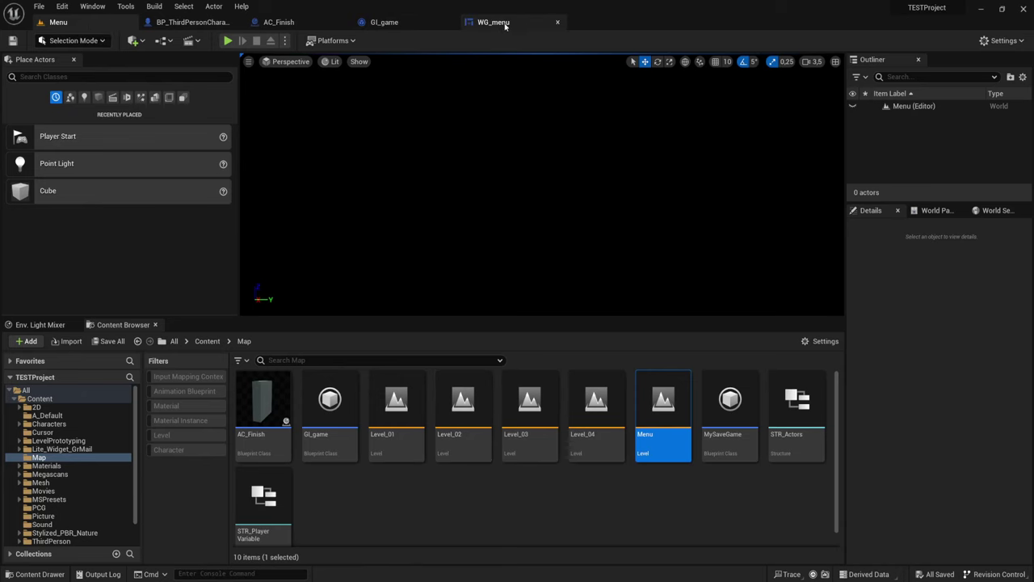
click(384, 22)
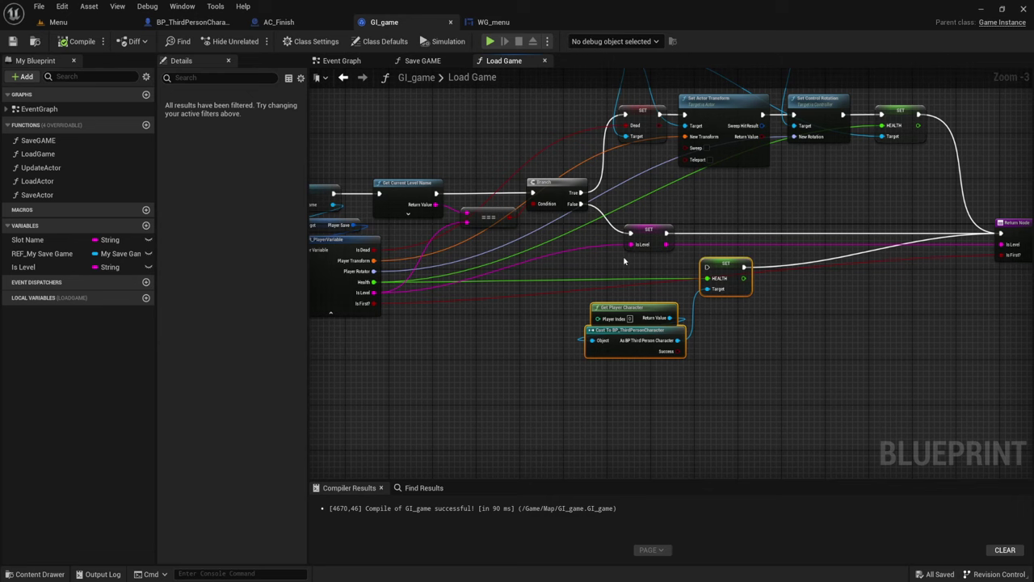
scroll(624, 261, down, 2)
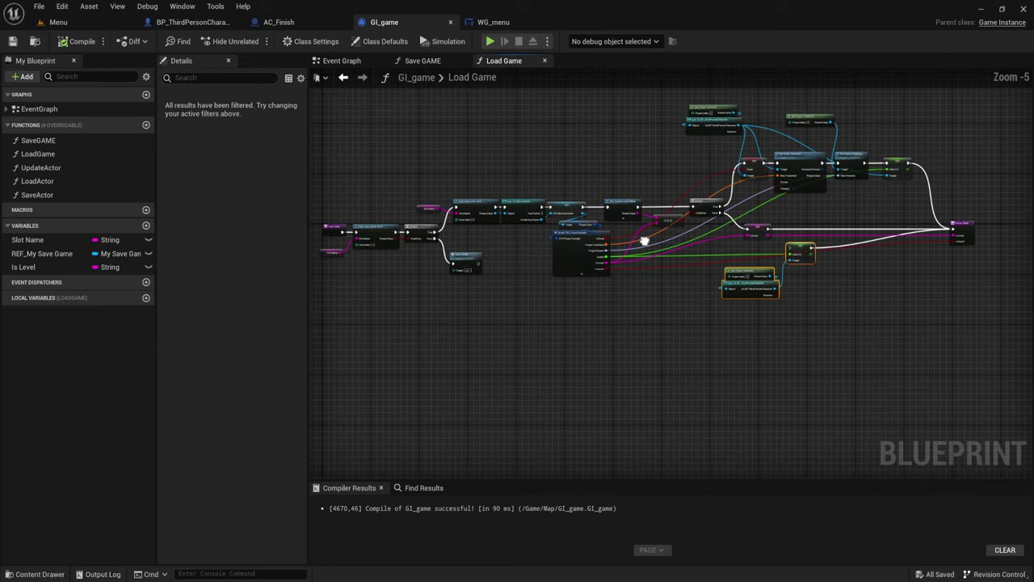
scroll(501, 289, up, 1)
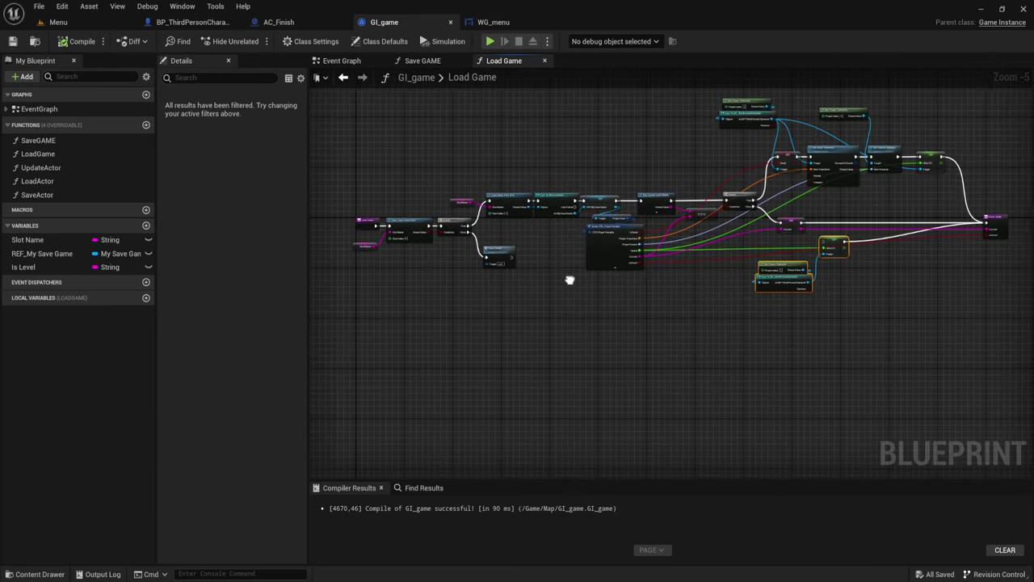
mouse_move(593, 286)
right_down()
mouse_move(618, 279)
mouse_move(573, 283)
right_up()
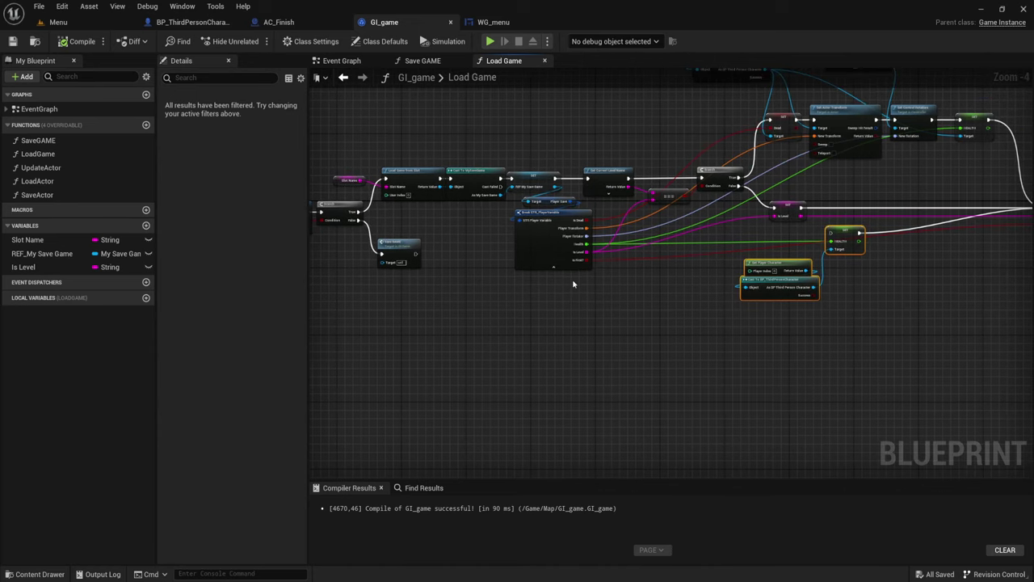
scroll(727, 304, up, 1)
scroll(711, 291, up, 1)
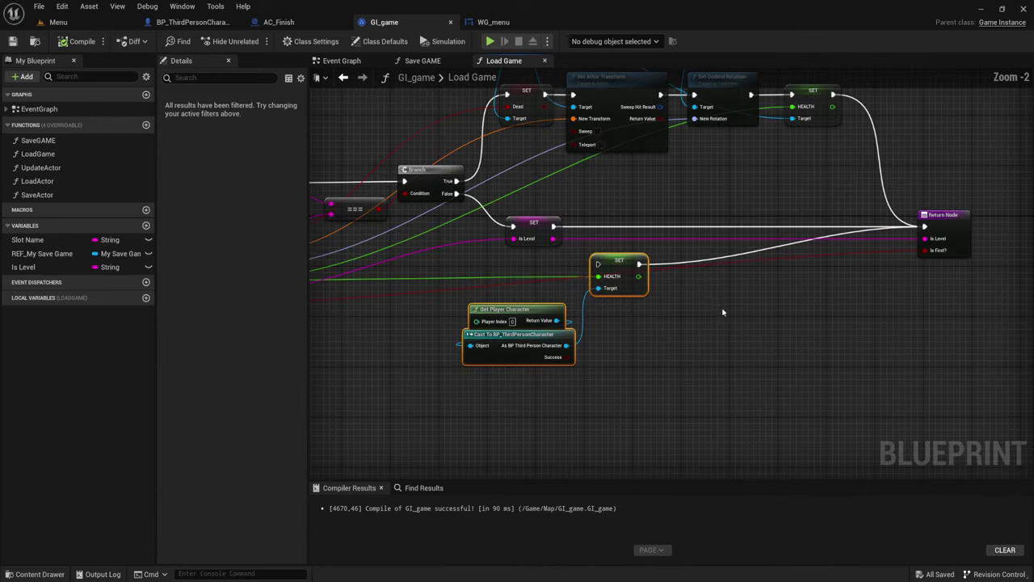
right_drag(705, 281, 660, 319)
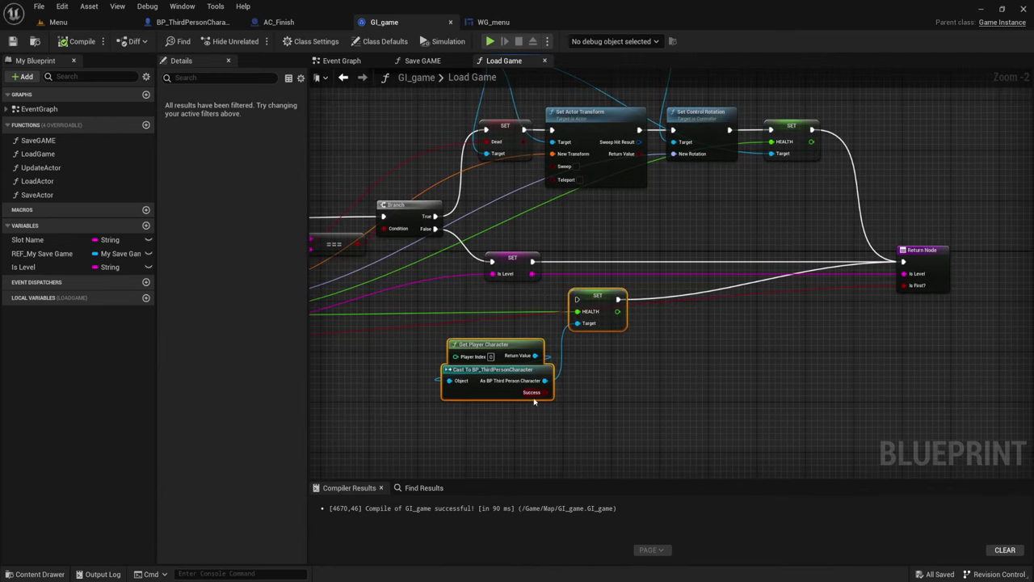
mouse_move(606, 315)
right_down()
mouse_move(902, 348)
mouse_move(670, 363)
right_up()
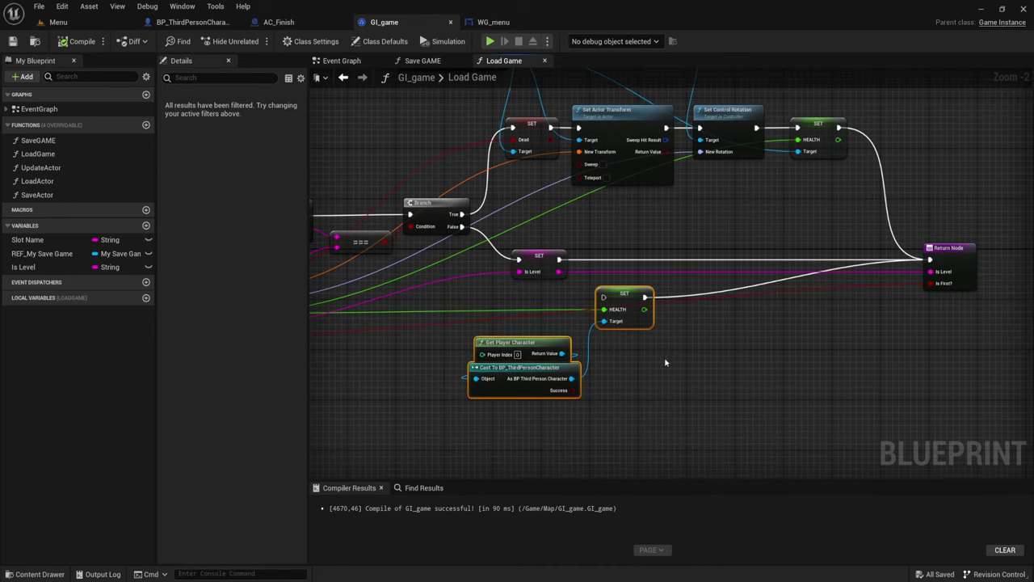
scroll(582, 323, up, 1)
scroll(577, 307, up, 1)
right_drag(577, 307, 520, 274)
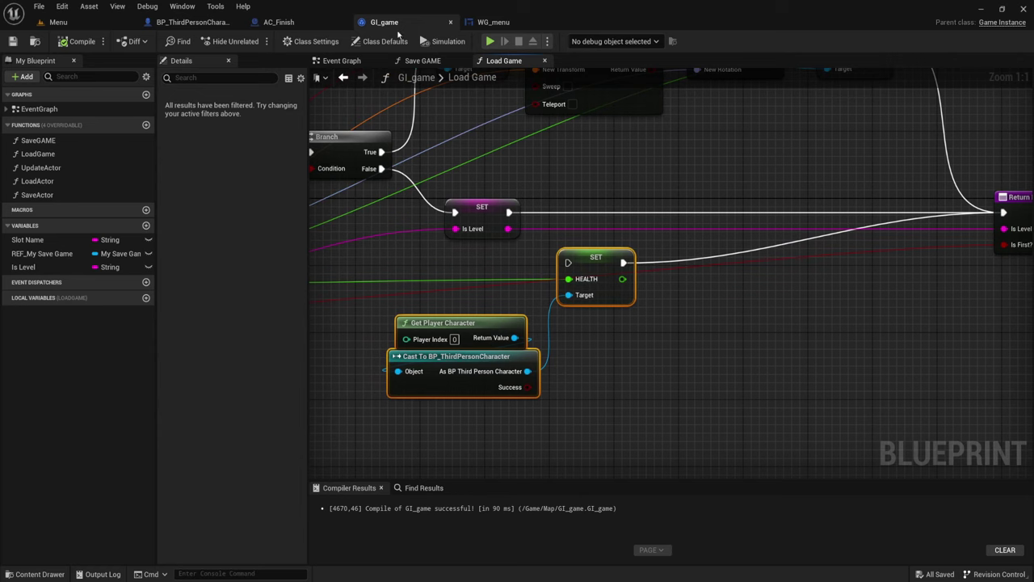
click(493, 22)
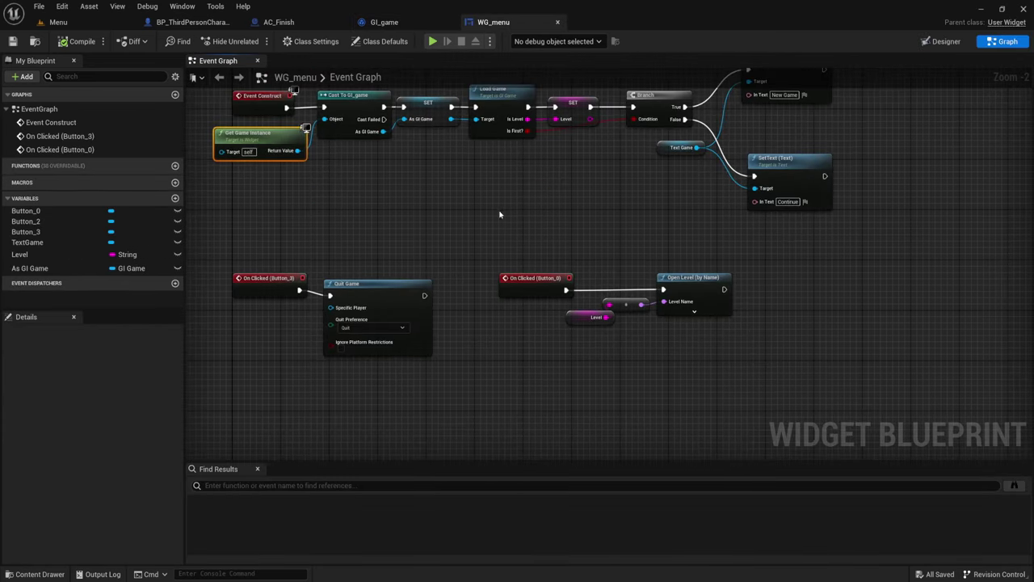
right_drag(499, 214, 518, 264)
right_drag(402, 238, 411, 202)
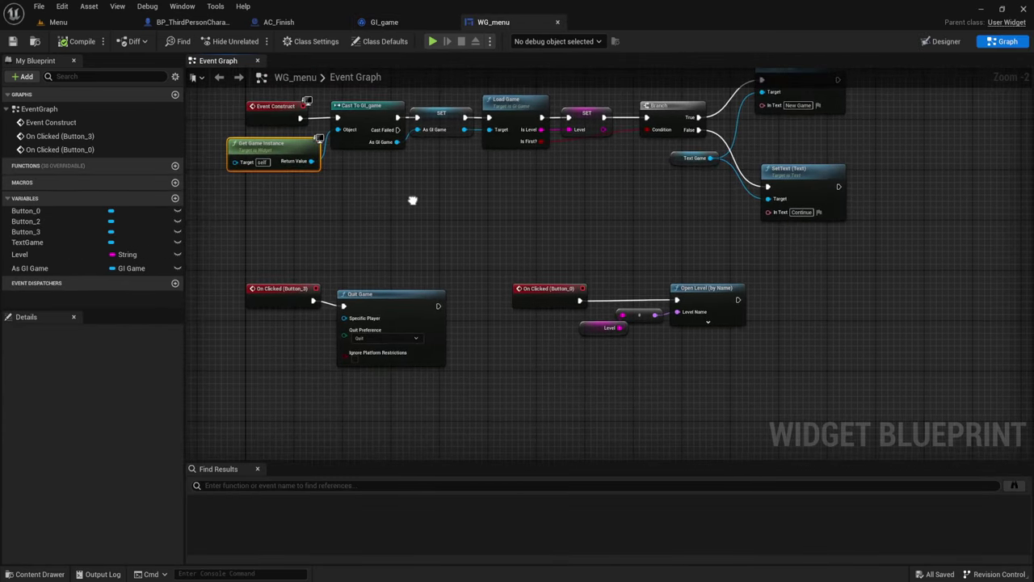
right_drag(475, 194, 481, 240)
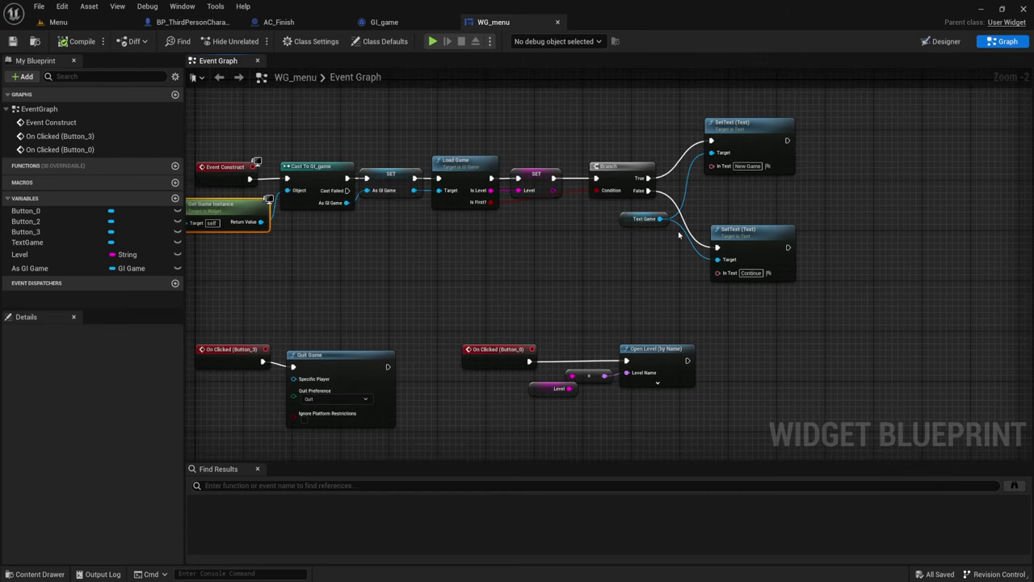
scroll(646, 234, up, 1)
right_drag(626, 244, 582, 259)
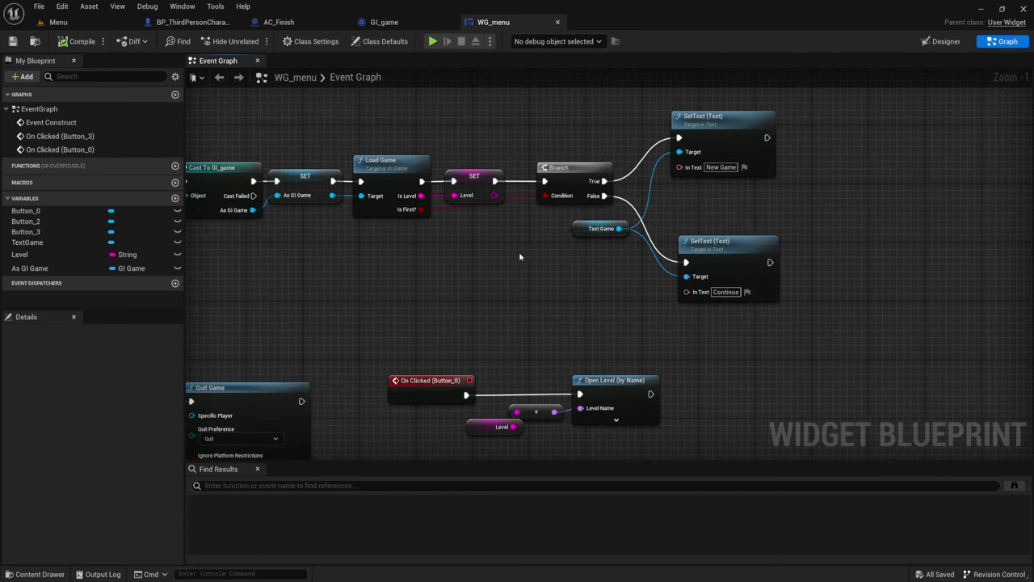
mouse_move(519, 257)
right_down()
mouse_move(591, 270)
mouse_move(607, 258)
right_up()
double_click(485, 172)
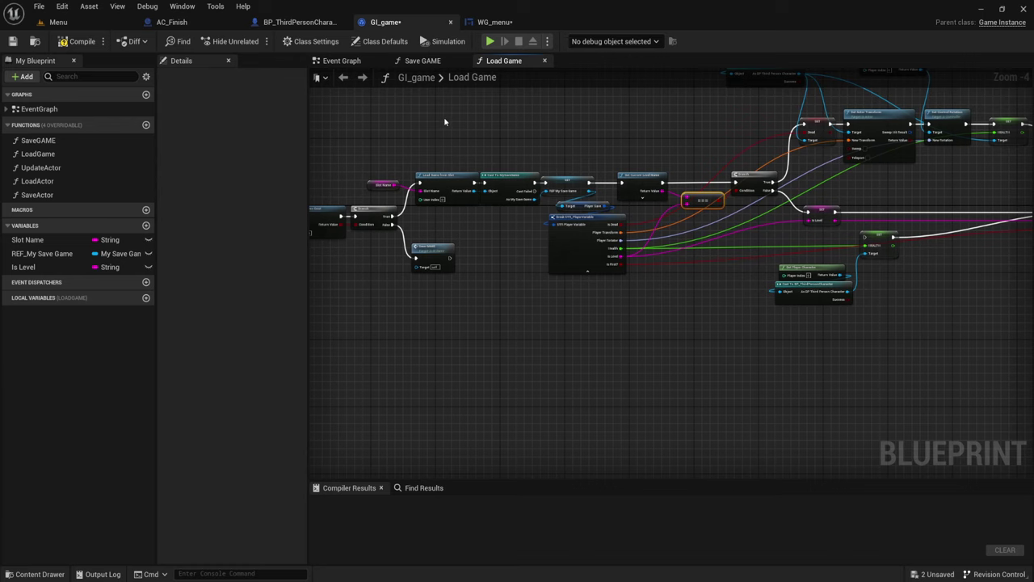
Copy the Create Save Game Object node chain from the Save GAME graph
drag(428, 255, 433, 299)
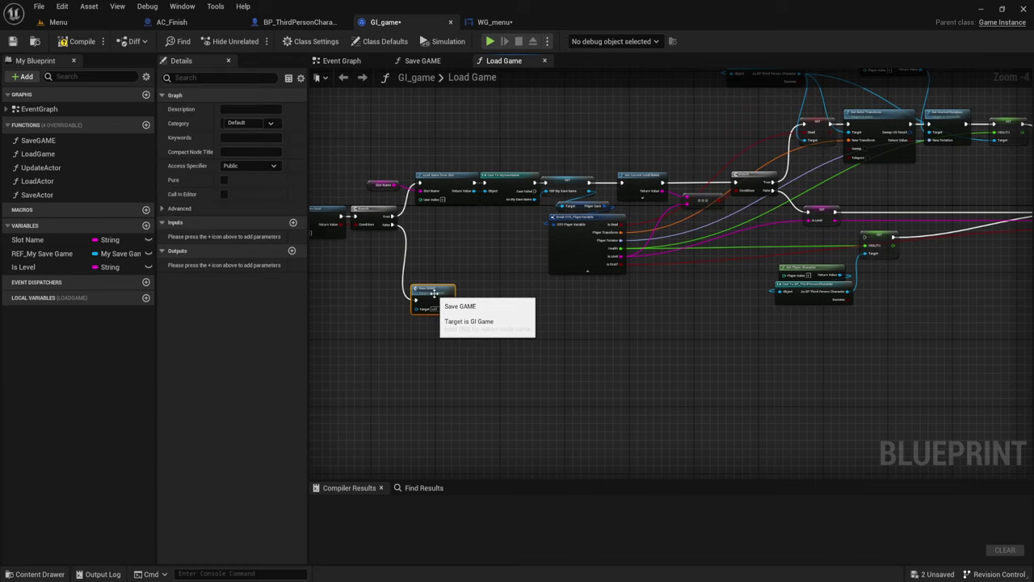
drag(429, 252, 445, 369)
click(423, 61)
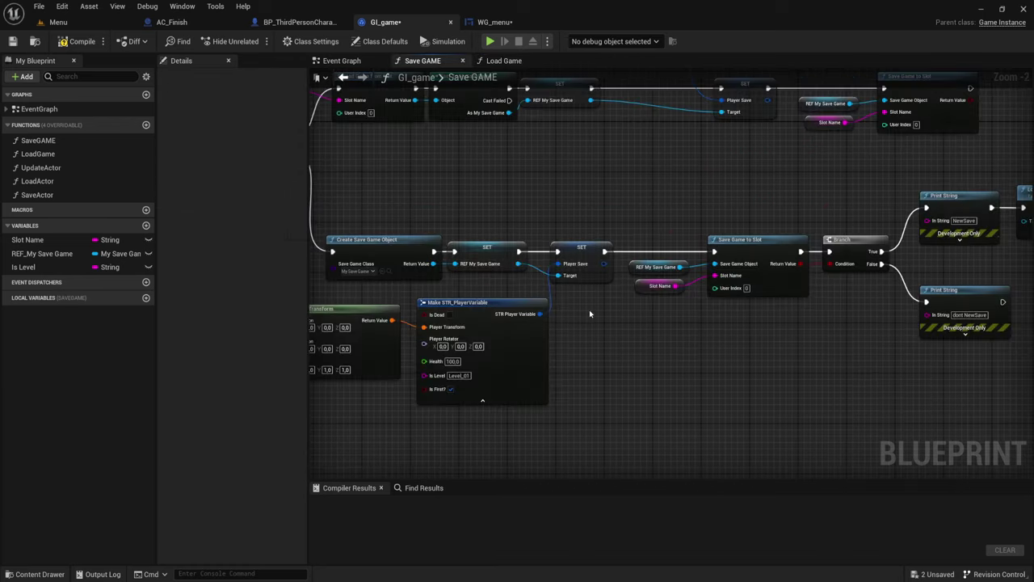
scroll(616, 299, down, 1)
right_drag(606, 252, 577, 269)
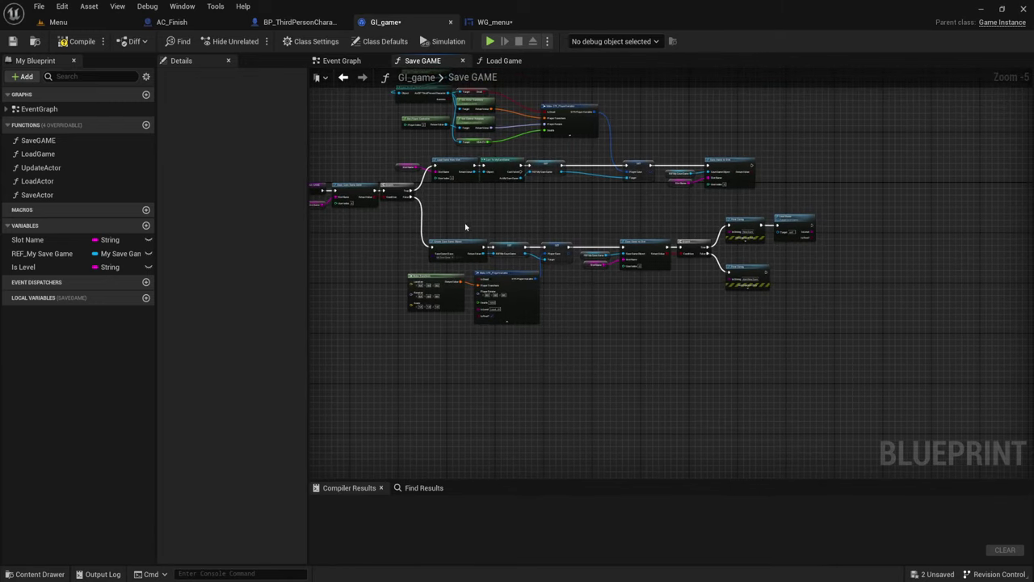
mouse_move(438, 209)
mouse_down()
mouse_move(526, 314)
mouse_move(804, 270)
mouse_up()
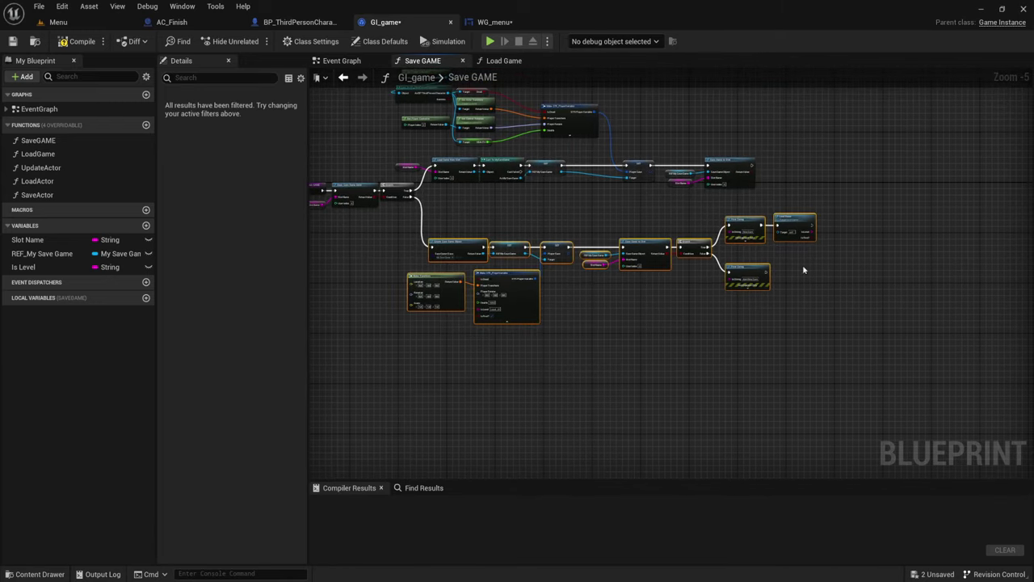
right_click(793, 221)
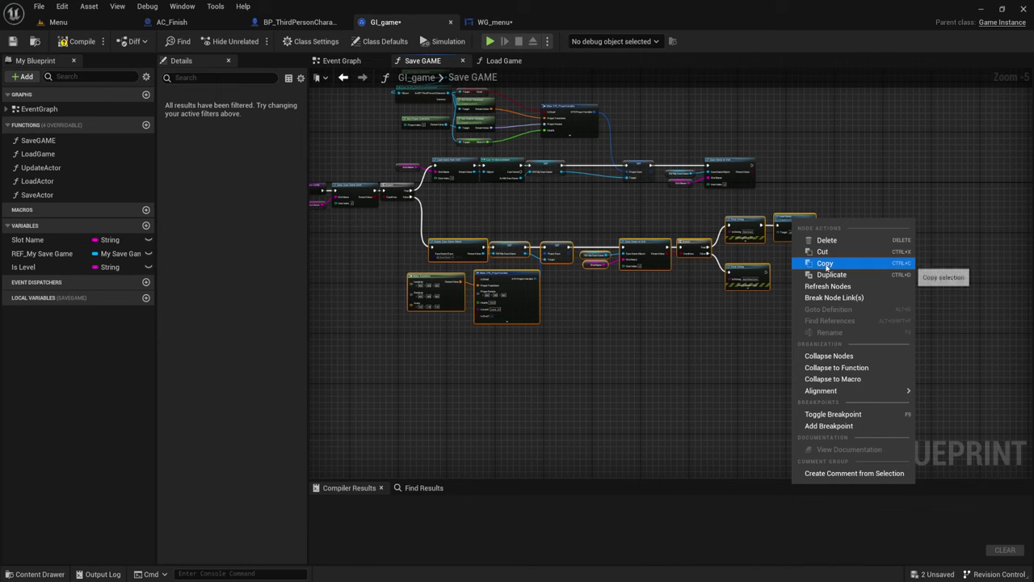
click(825, 263)
In Load Game, replace the Save GAME call with the pasted chain, wired from Branch False
click(504, 61)
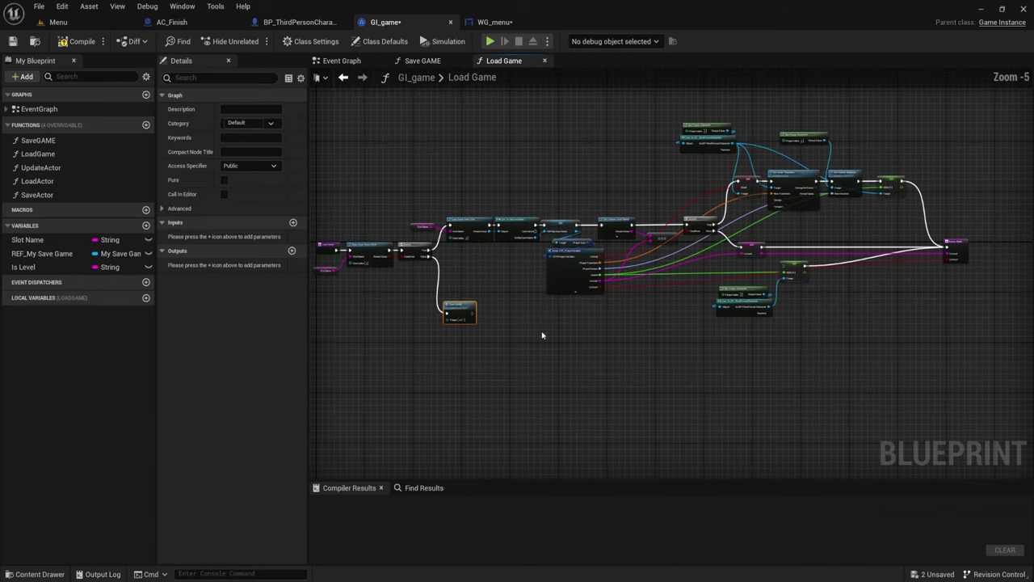
scroll(542, 335, up, 1)
right_drag(438, 178, 366, 194)
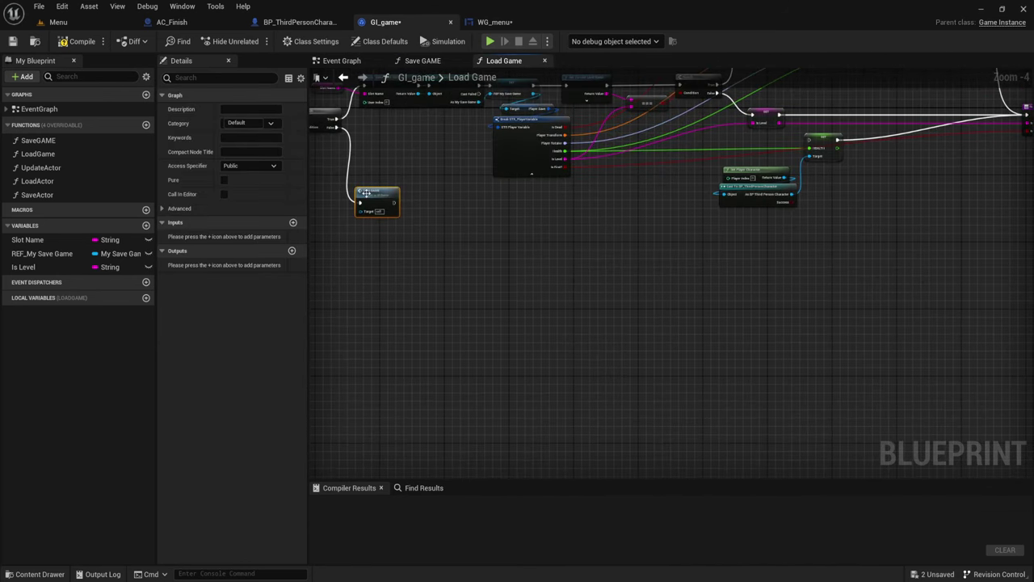
key(Delete)
right_drag(471, 277, 504, 235)
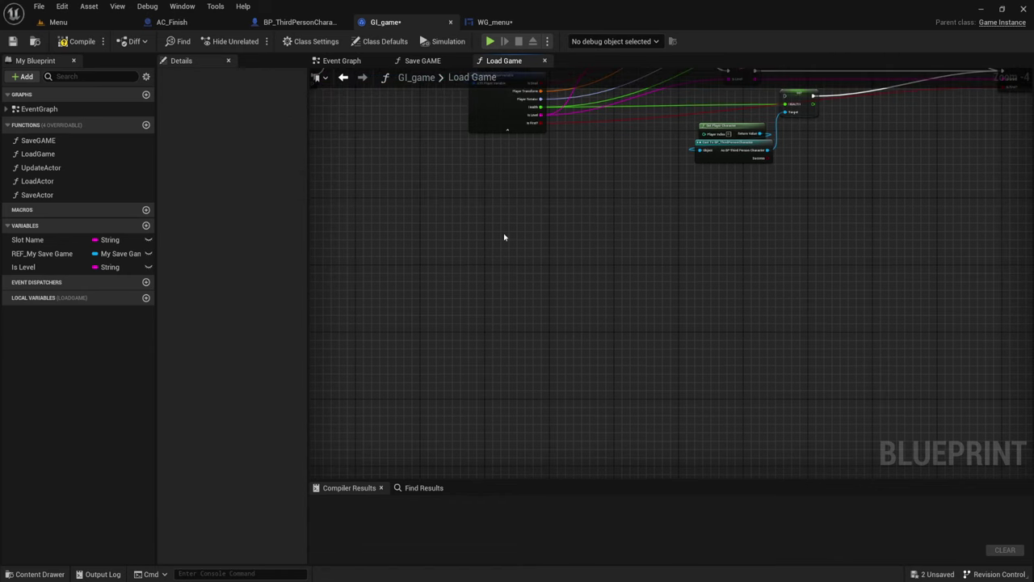
key(ctrl+v)
drag(465, 240, 546, 216)
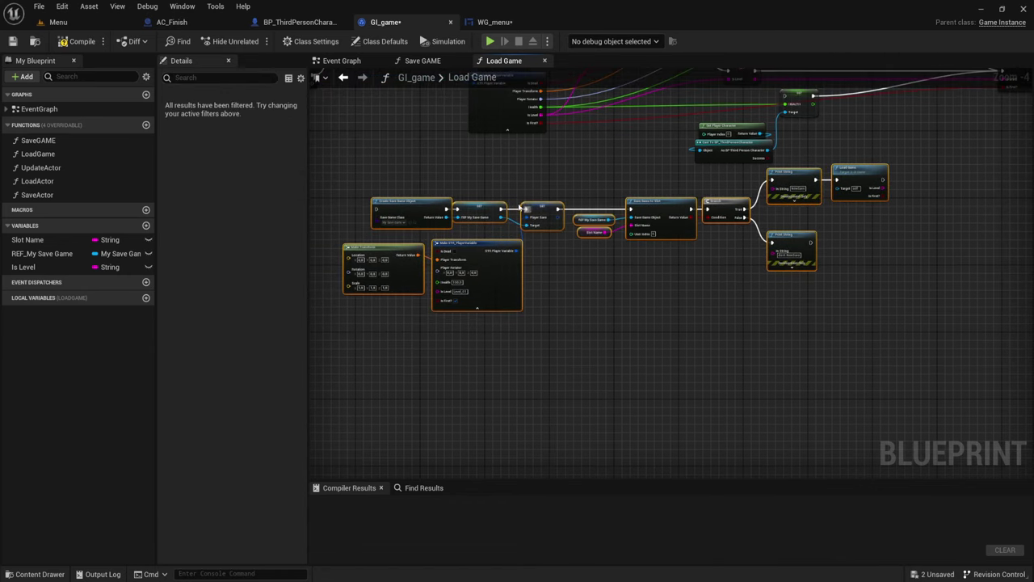
right_drag(375, 203, 496, 264)
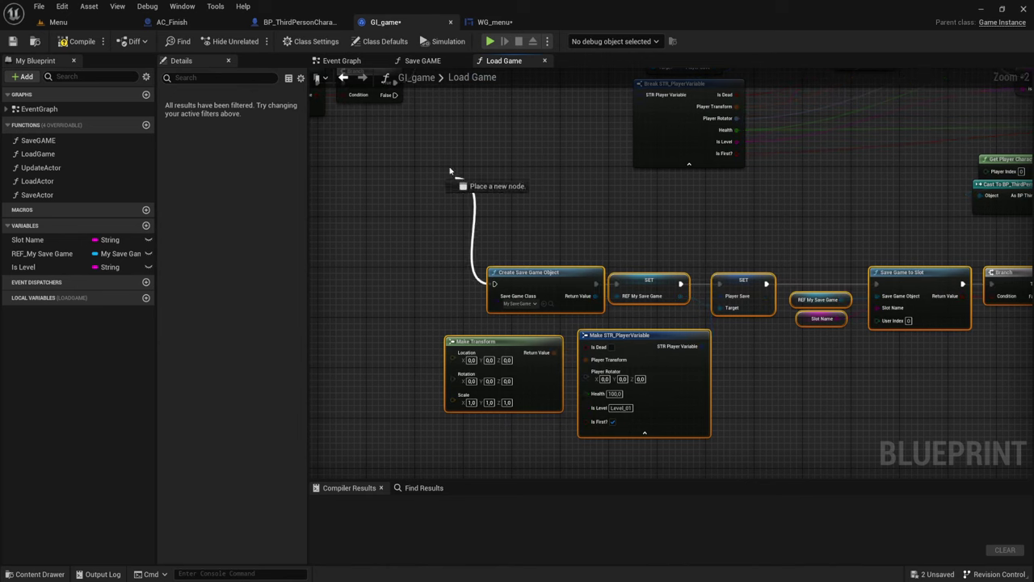
drag(490, 281, 395, 95)
right_drag(759, 262, 535, 217)
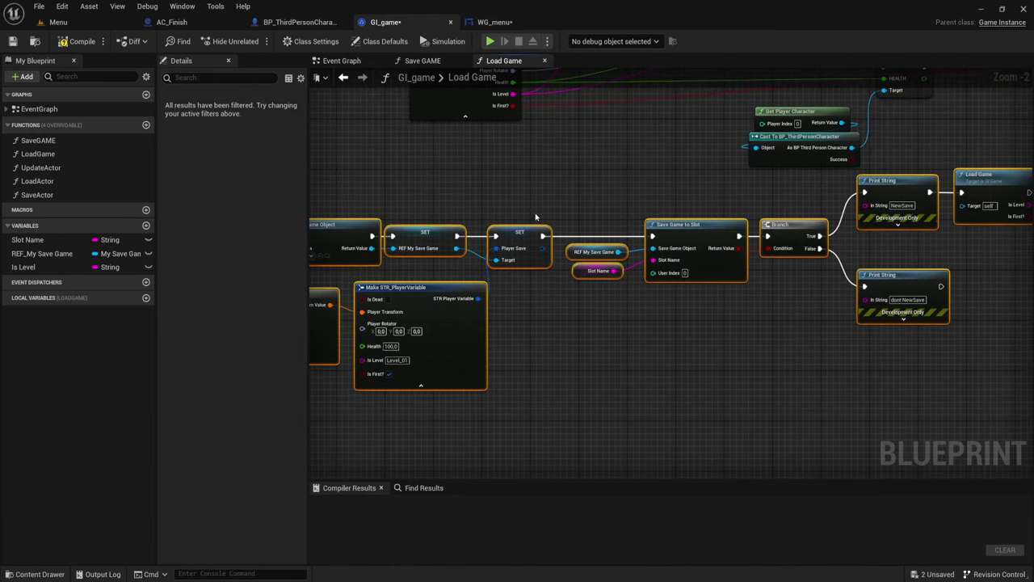
Move the Make Transform node up beside Make STR to tidy the pasted chain
right_drag(519, 397, 612, 376)
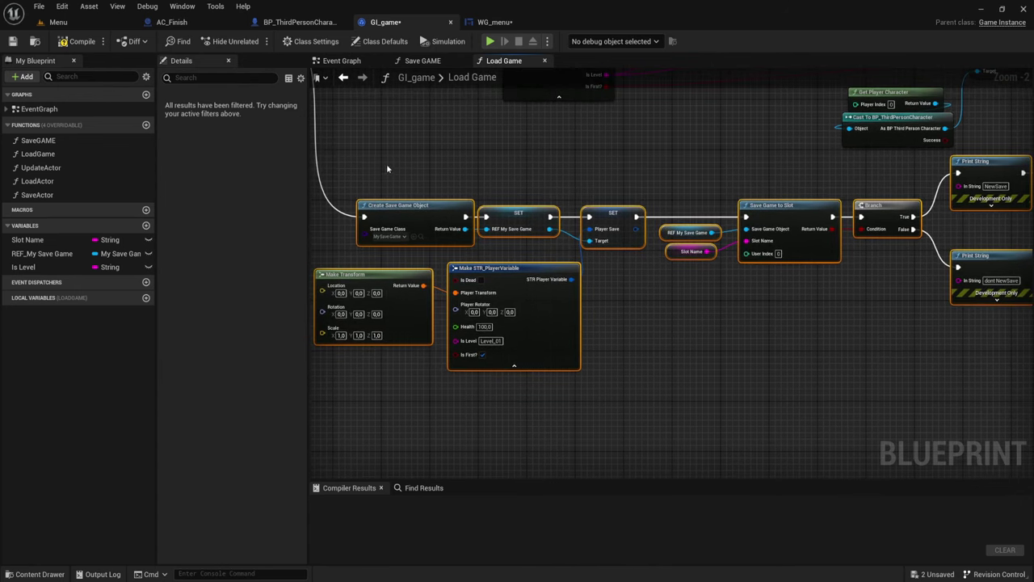
drag(386, 169, 534, 222)
right_drag(593, 308, 666, 288)
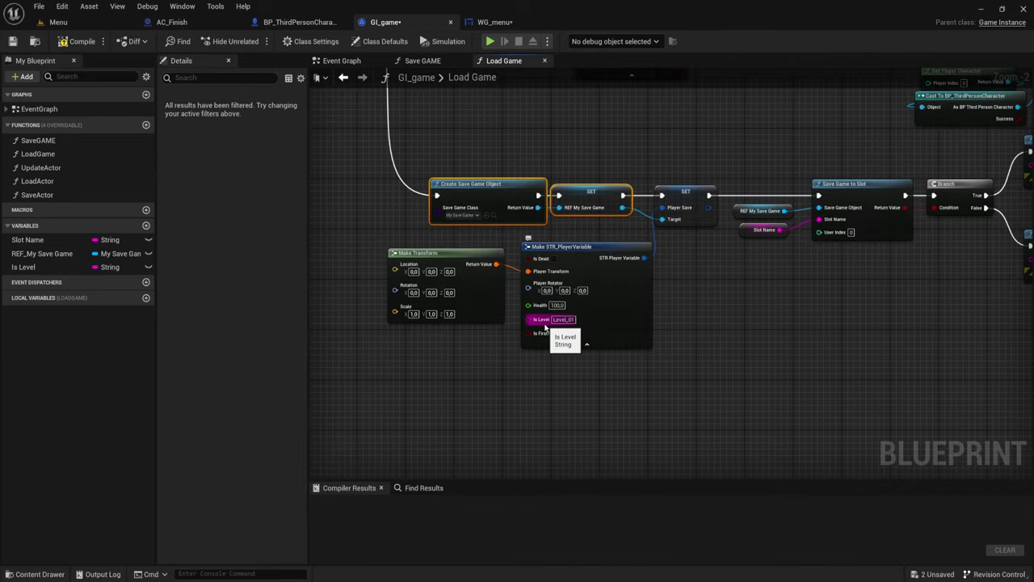
drag(469, 258, 450, 243)
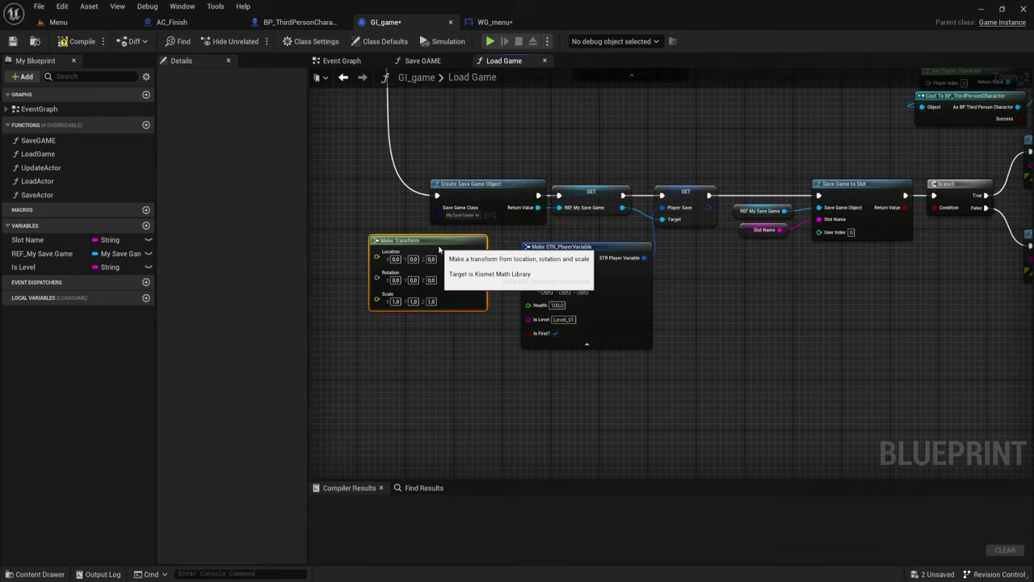
right_drag(487, 347, 459, 356)
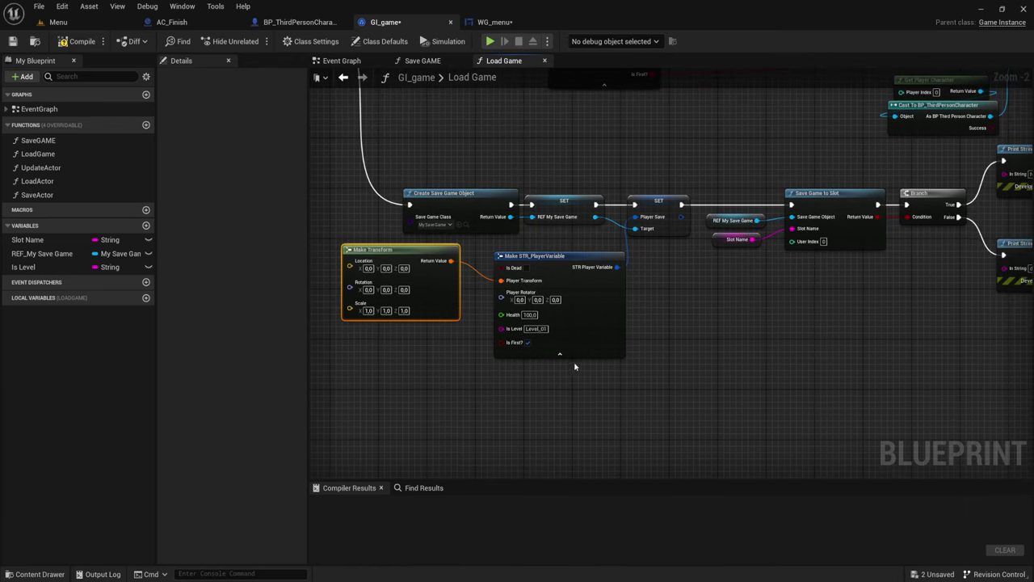
Delete the Branch and both Print String nodes after Save Game to Slot
right_drag(512, 281, 459, 280)
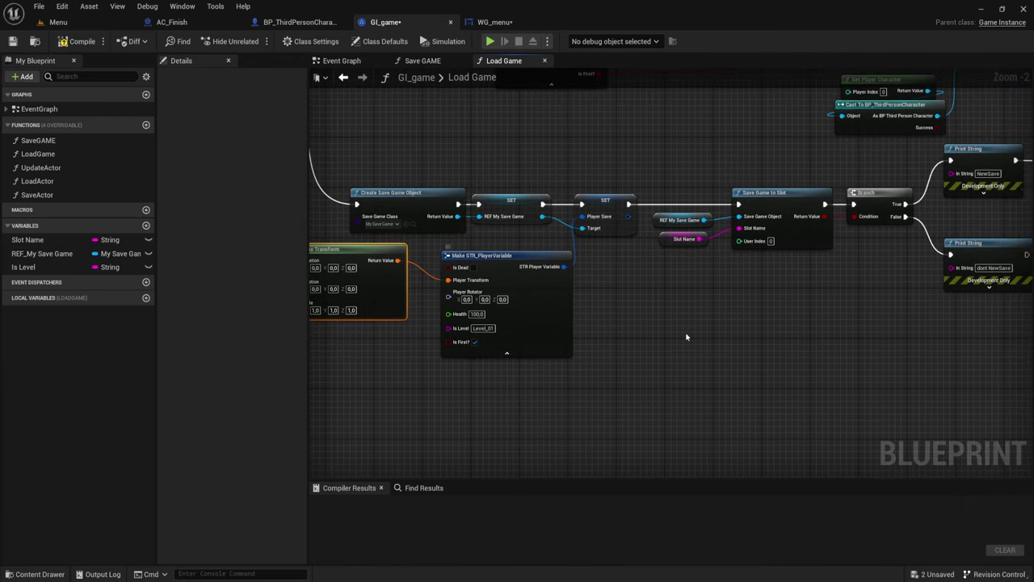
mouse_move(685, 337)
right_down()
mouse_move(605, 326)
mouse_move(466, 256)
right_up()
mouse_move(545, 322)
right_down()
mouse_move(519, 324)
mouse_move(522, 338)
mouse_move(534, 337)
right_up()
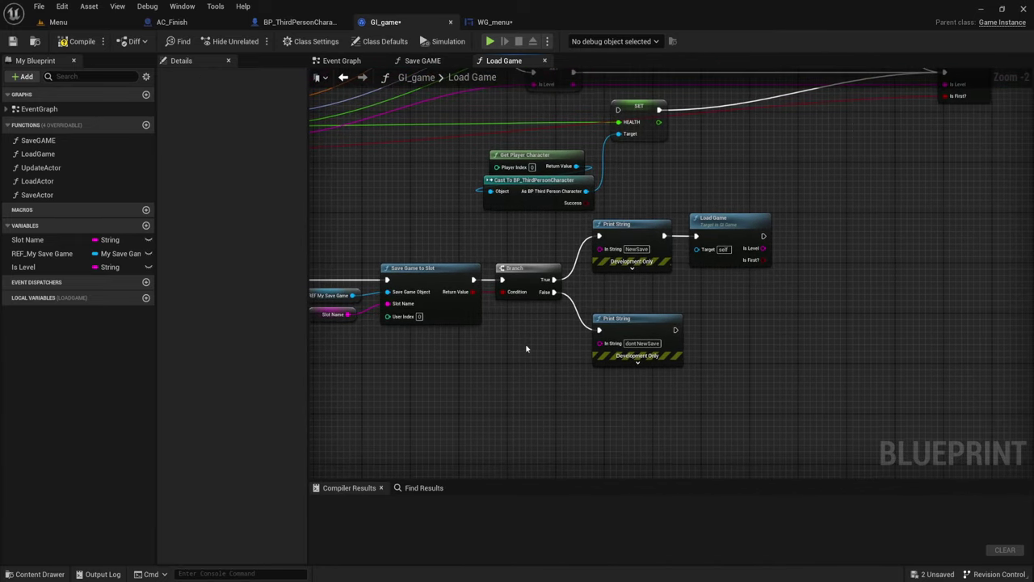
drag(526, 344, 642, 237)
key(Delete)
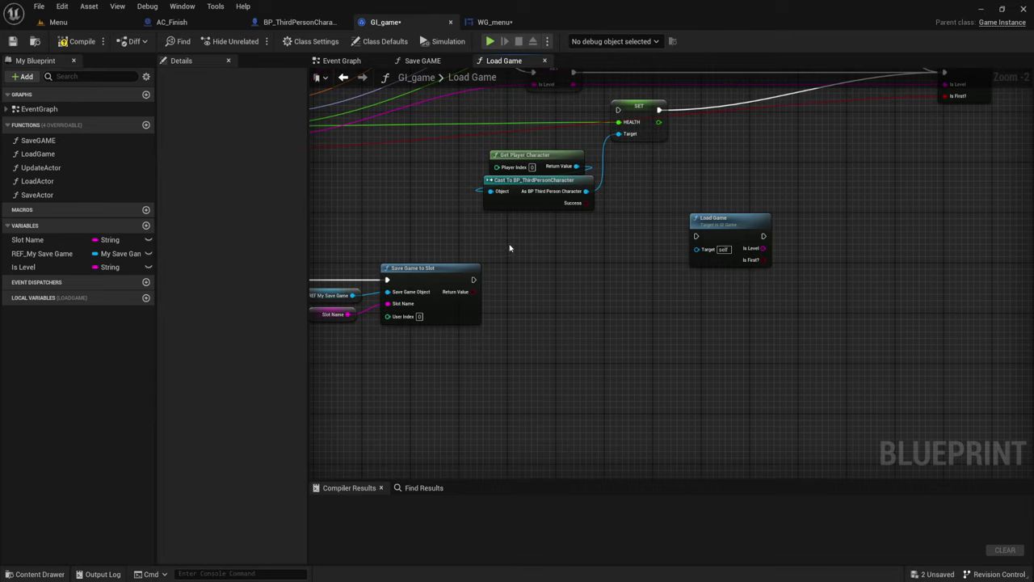
Place a Branch after Save Game to Slot, wire it in, and delete the stray Load Game node
click(508, 246)
drag(517, 247, 513, 271)
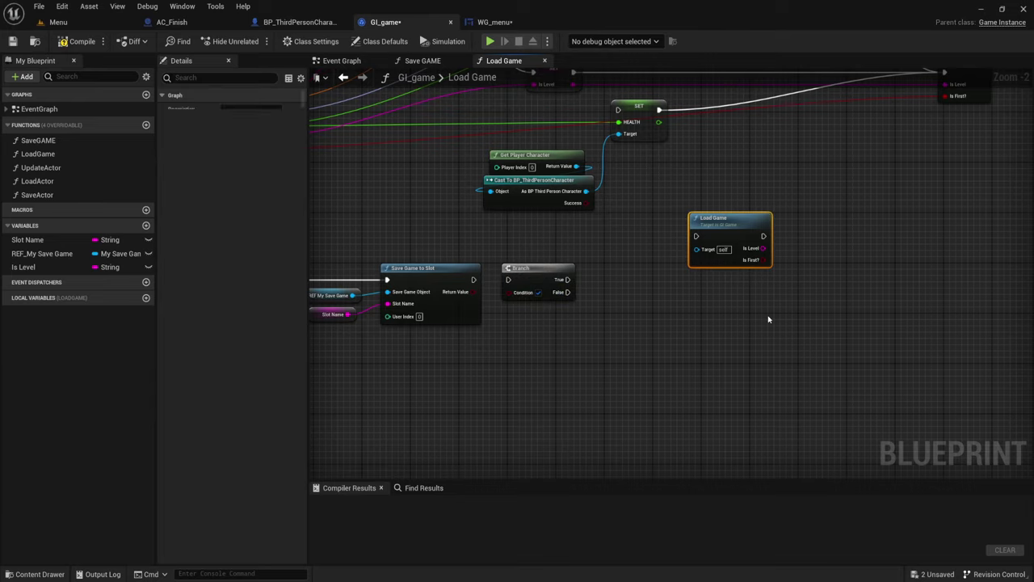
key(Delete)
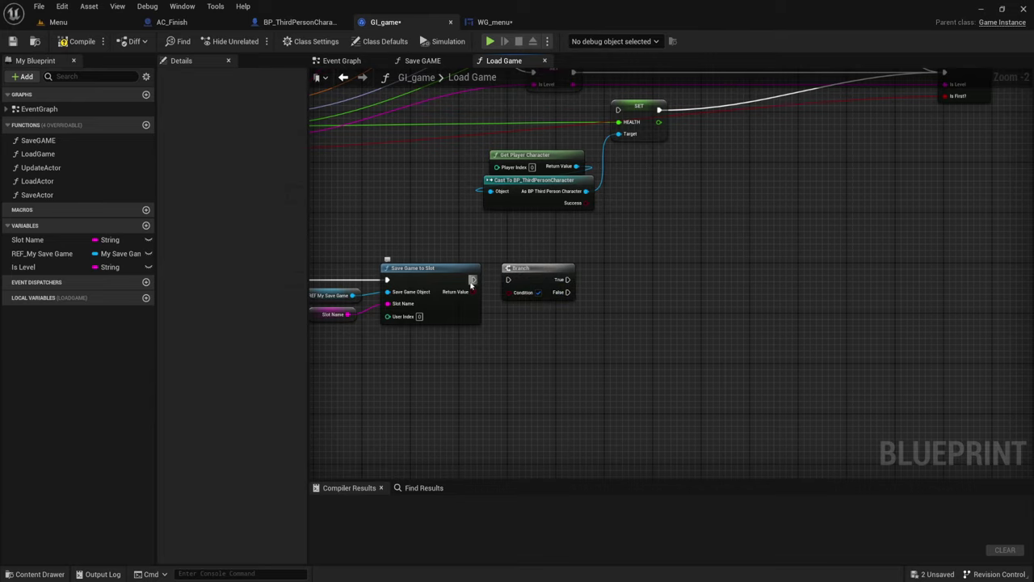
drag(473, 280, 508, 280)
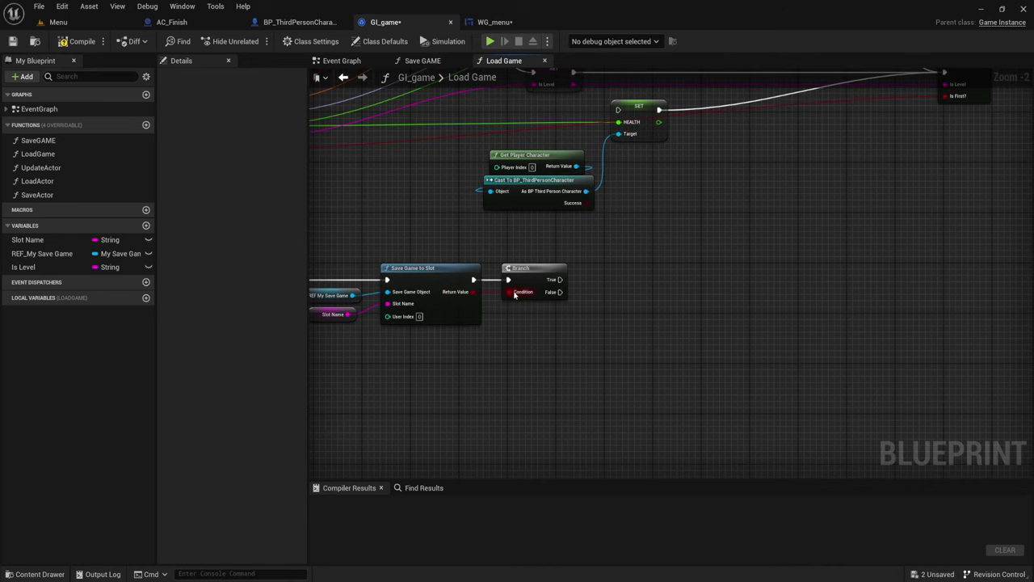
Wire Branch True to the Return Node's exec input and remove the Is Level wire
right_drag(674, 285, 619, 297)
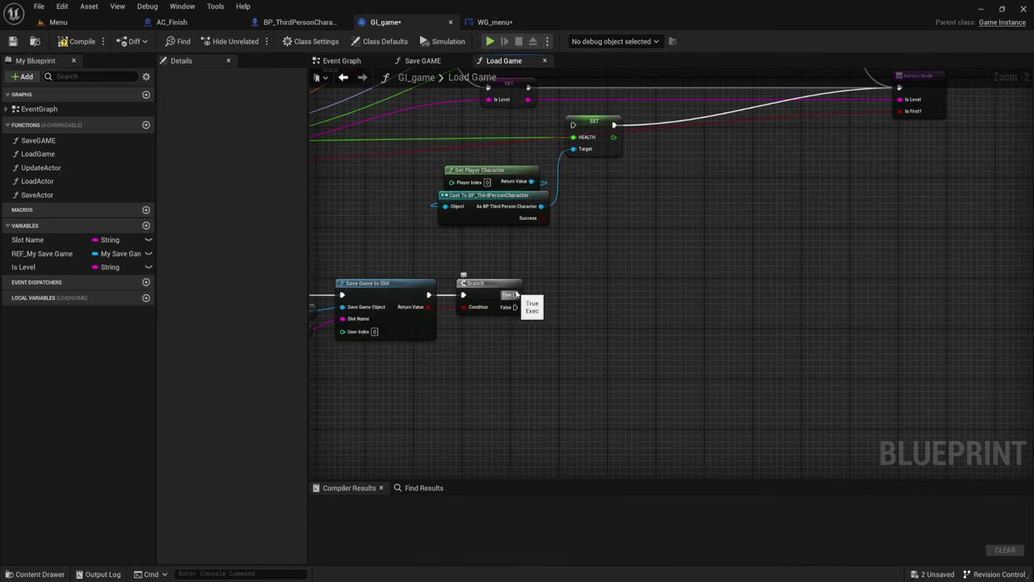
drag(507, 294, 906, 92)
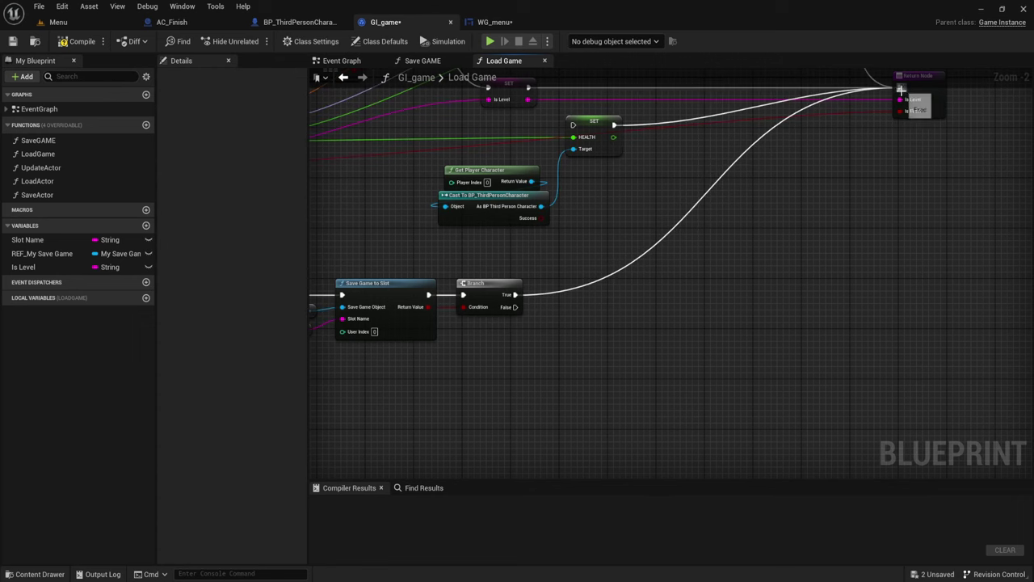
right_drag(811, 233, 725, 302)
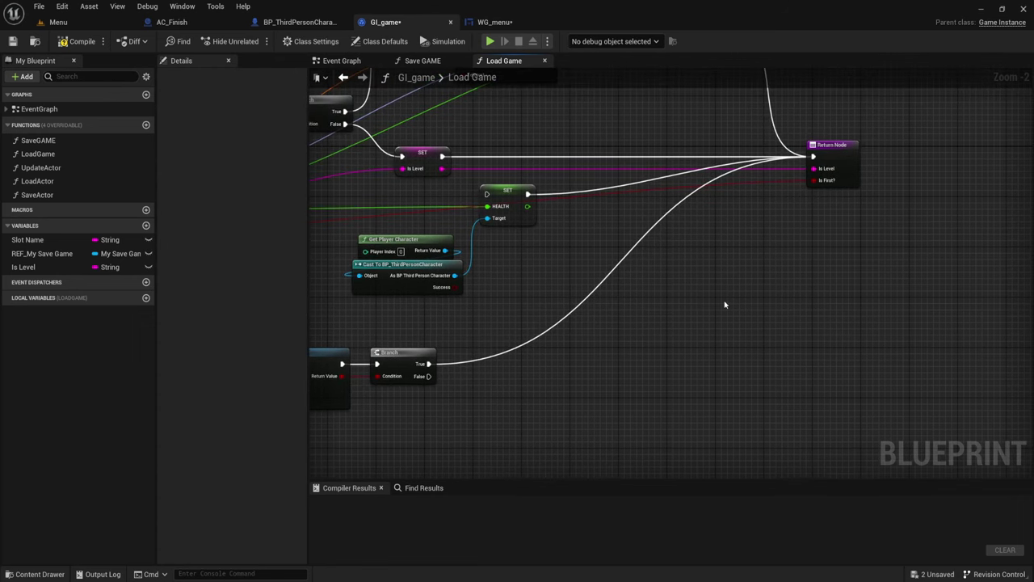
right_drag(732, 305, 754, 296)
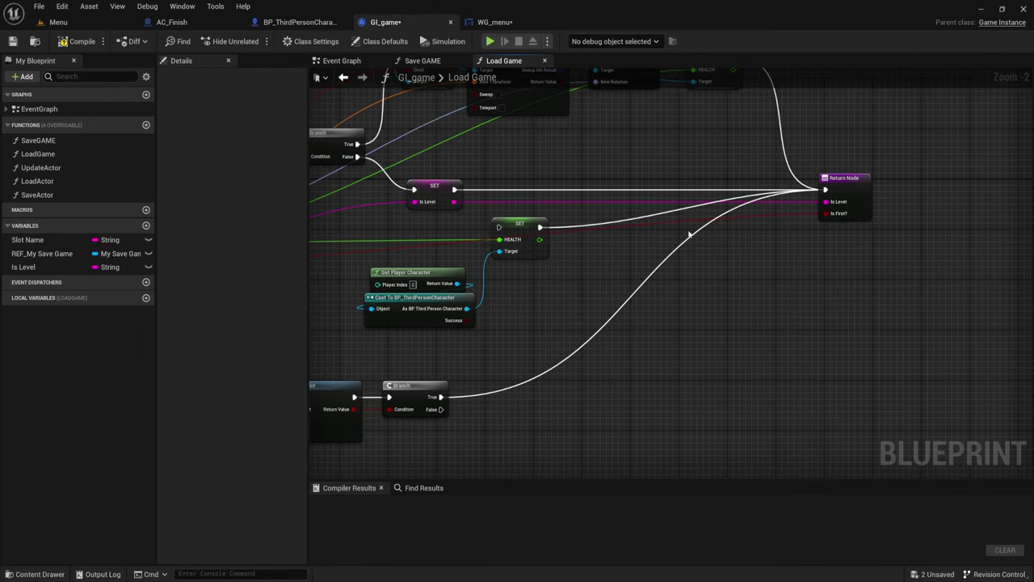
alt+click(656, 203)
right_drag(611, 242, 652, 246)
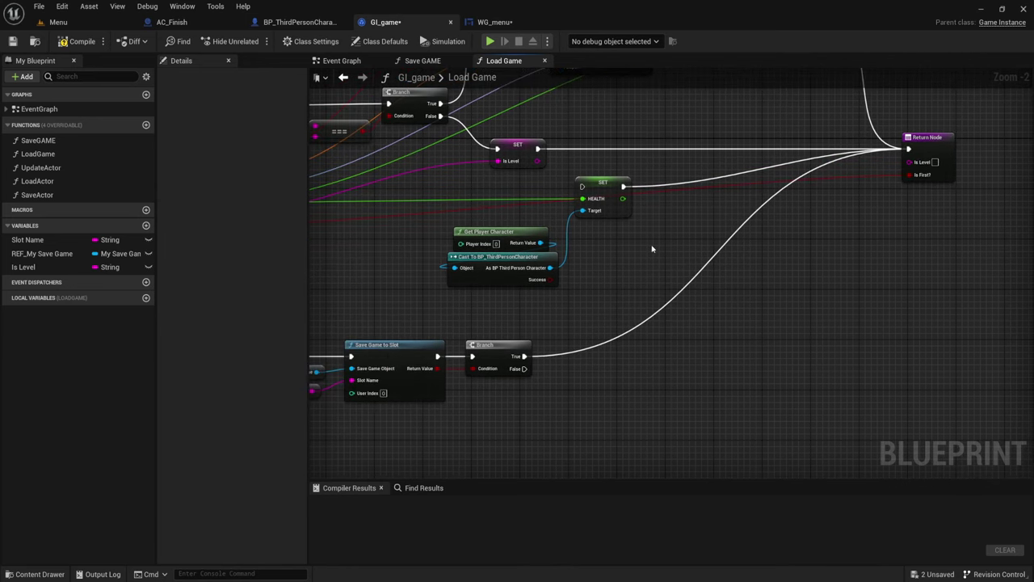
right_drag(564, 299, 636, 248)
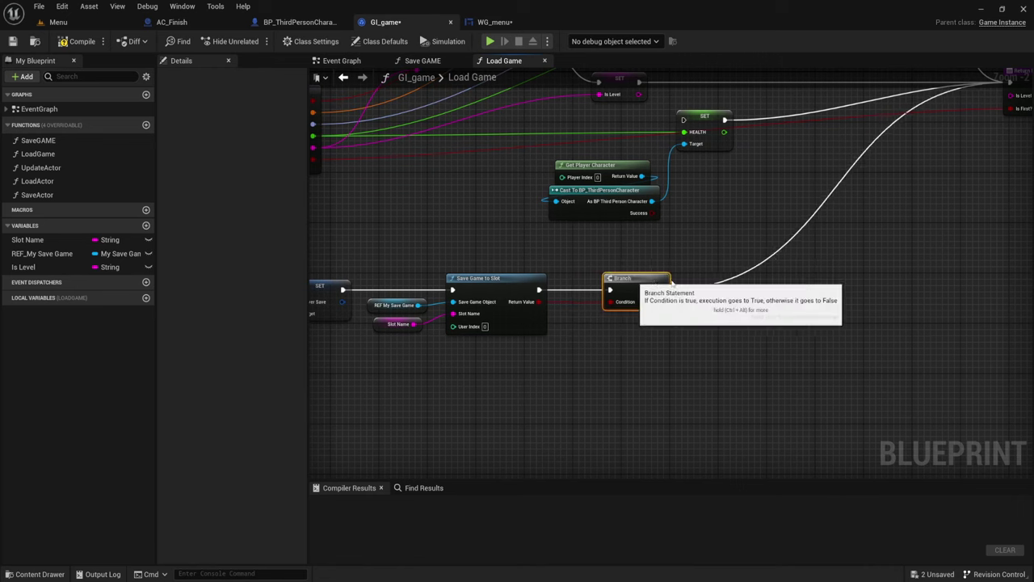
drag(603, 271, 778, 265)
mouse_move(558, 335)
right_down()
mouse_move(626, 317)
mouse_move(649, 327)
mouse_move(619, 331)
right_up()
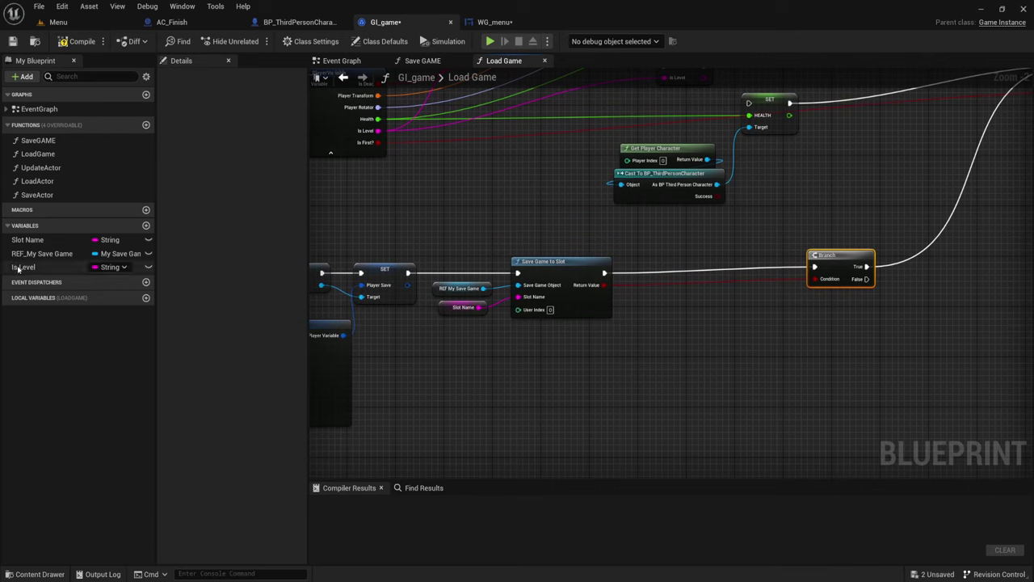
Insert a SET Is Level node before Save Game to Slot, storing Level_01
drag(23, 267, 644, 273)
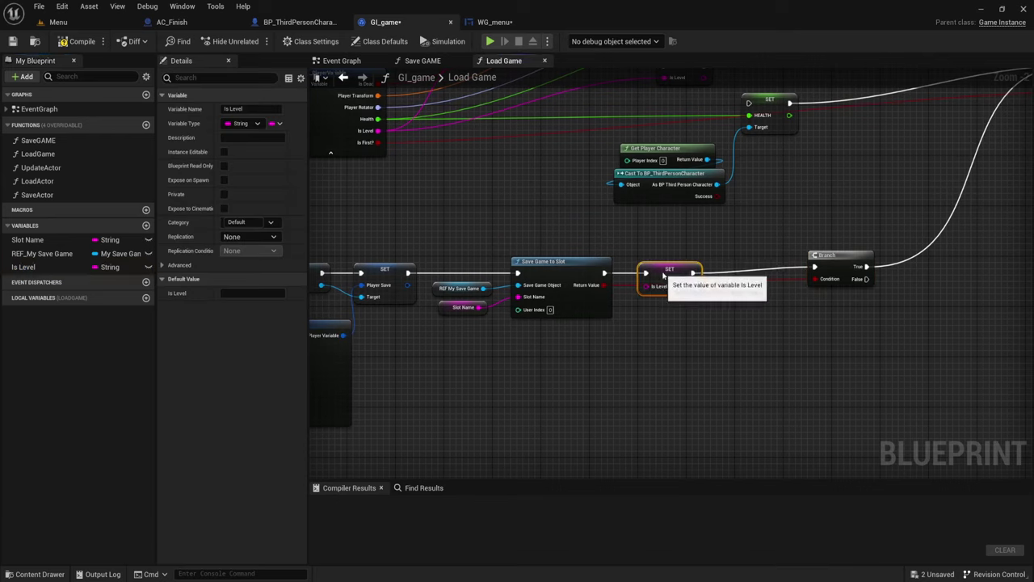
click(629, 277)
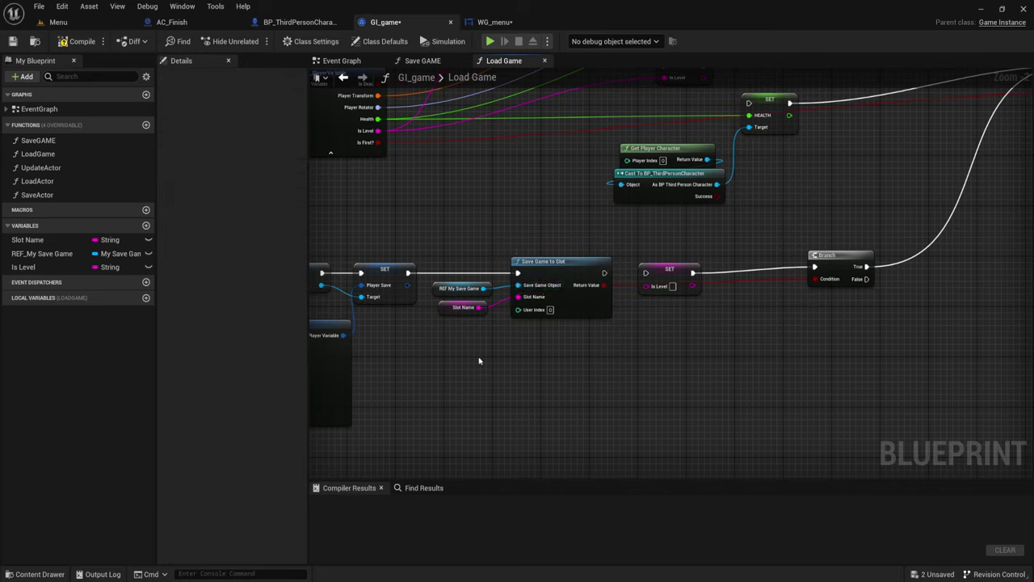
mouse_move(478, 355)
mouse_down()
mouse_move(599, 247)
mouse_move(631, 261)
mouse_move(571, 343)
mouse_move(458, 276)
mouse_up()
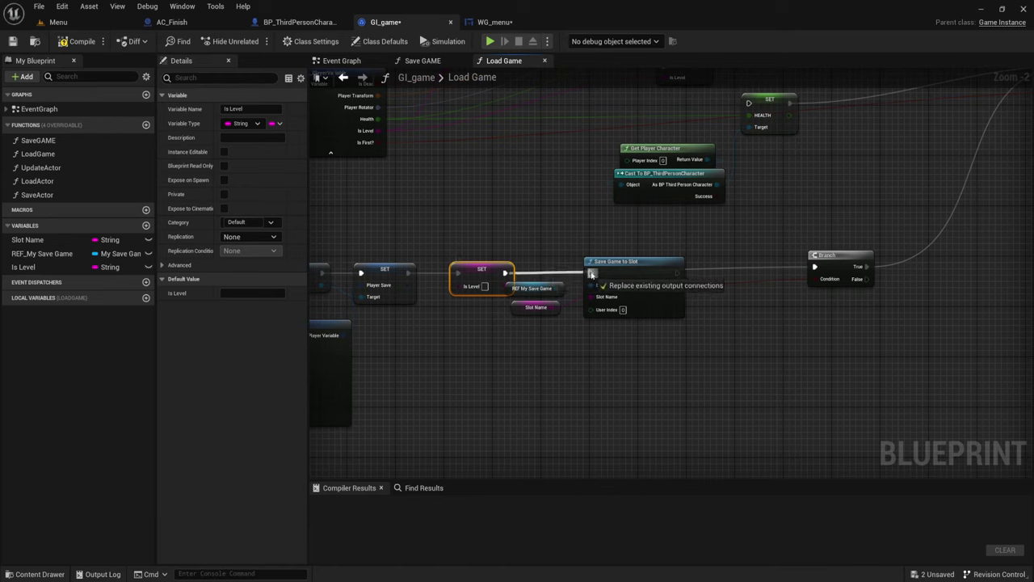
mouse_move(677, 274)
mouse_down()
mouse_move(815, 267)
mouse_move(704, 272)
mouse_up()
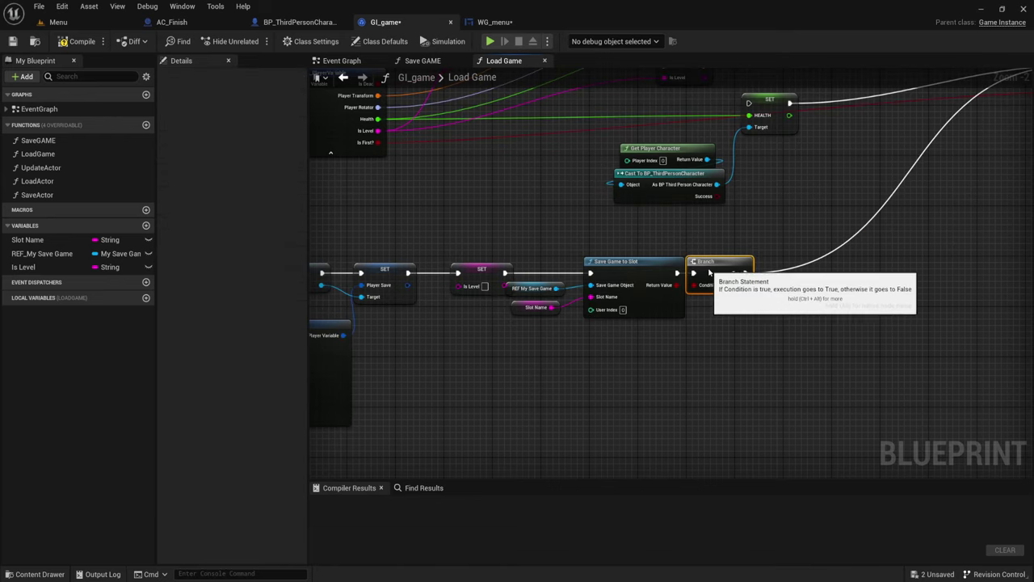
mouse_move(521, 350)
mouse_down()
mouse_move(708, 273)
mouse_move(736, 273)
mouse_up()
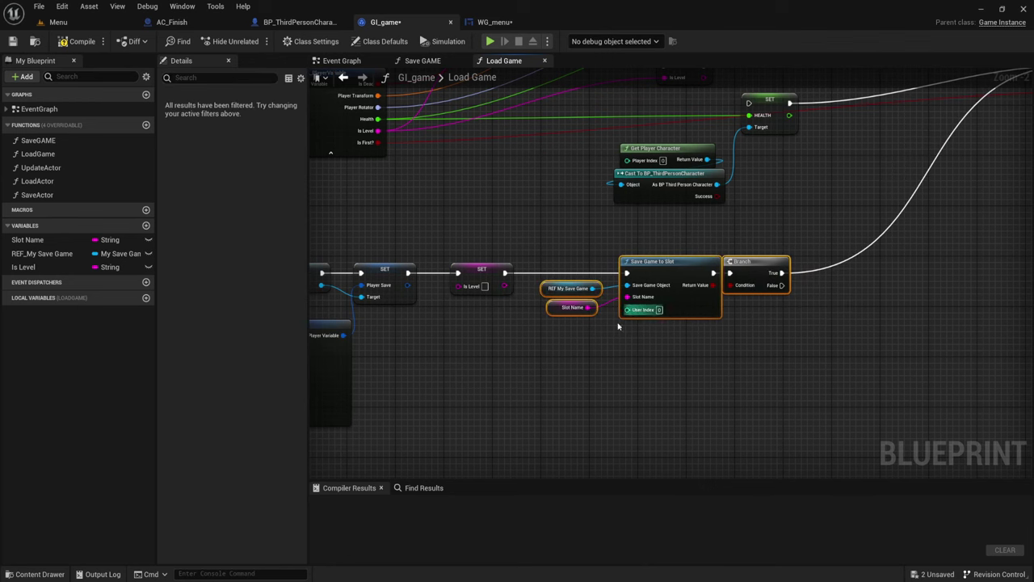
scroll(593, 287, up, 2)
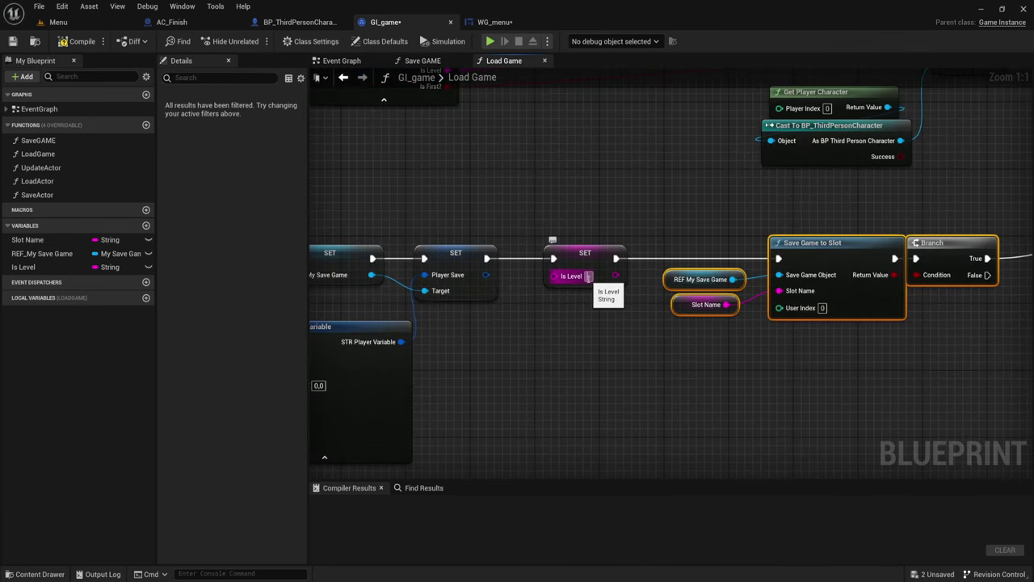
click(591, 276)
text(Level_01)
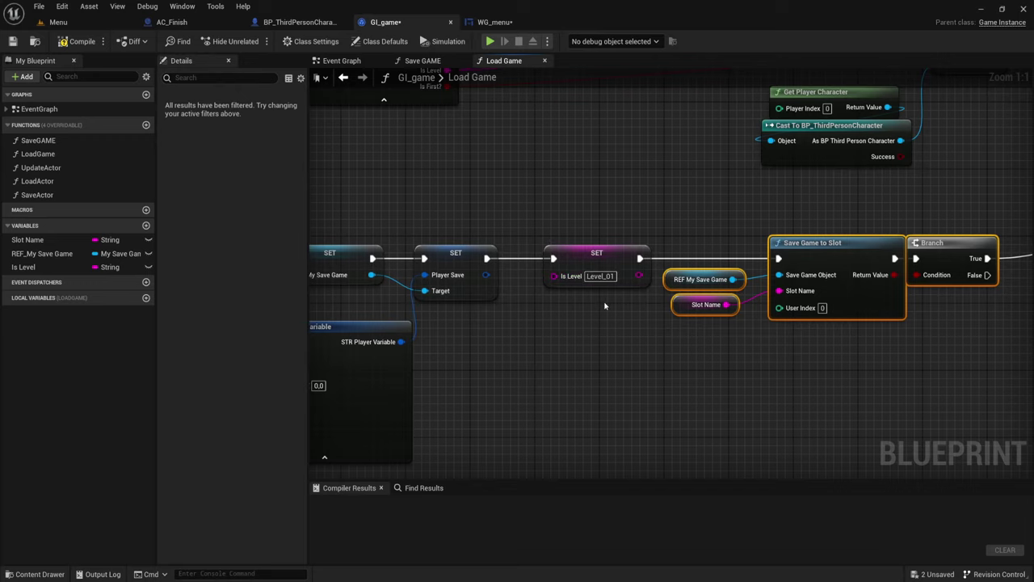
Connect an Is Level getter to the Return Node's Is Level pin
right_drag(572, 334, 845, 275)
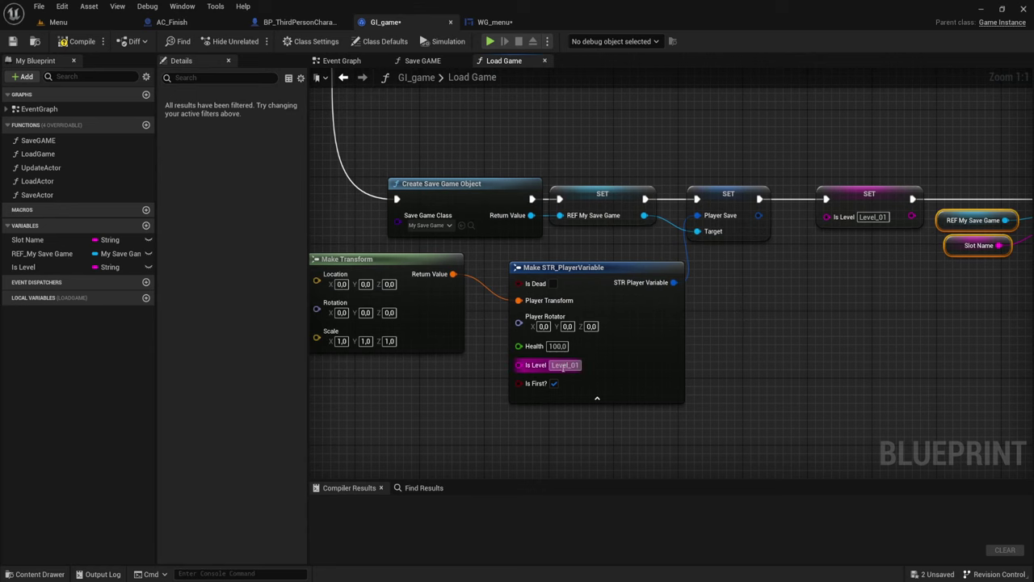
click(522, 373)
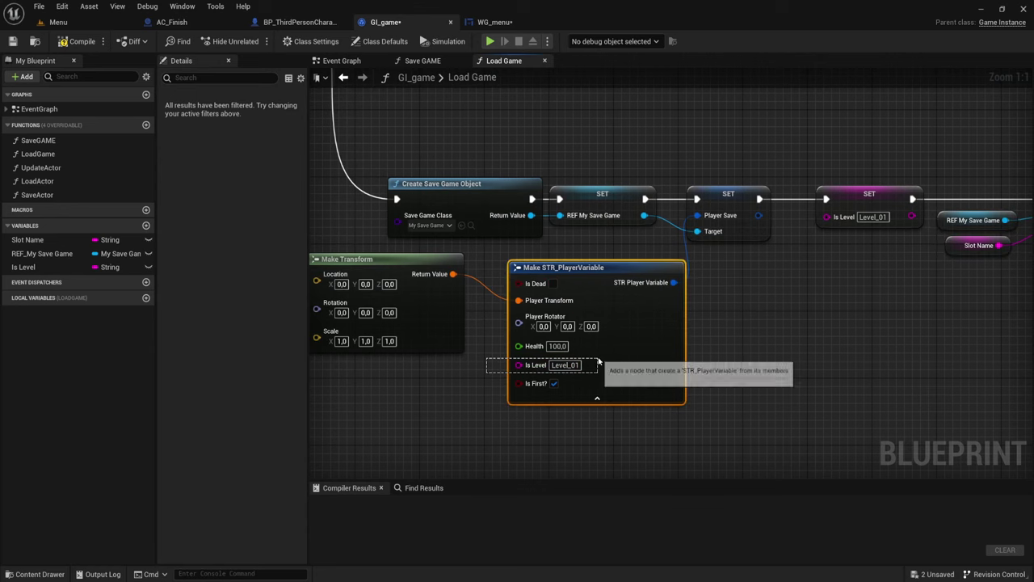
right_drag(841, 309, 663, 361)
drag(661, 350, 743, 203)
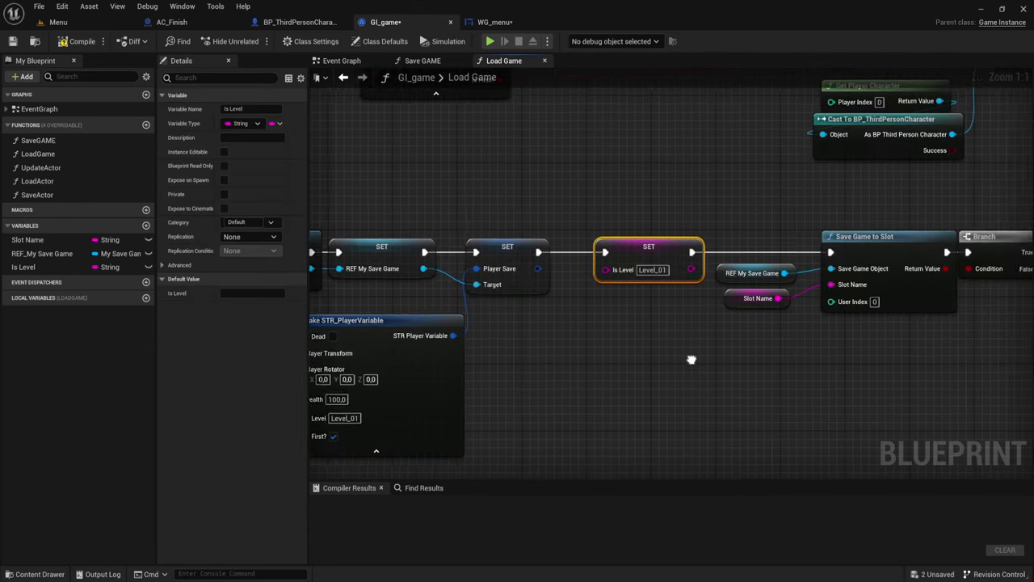
right_drag(693, 358, 487, 358)
scroll(840, 159, down, 1)
mouse_move(841, 159)
right_down()
mouse_move(631, 253)
mouse_move(612, 307)
mouse_move(602, 277)
right_up()
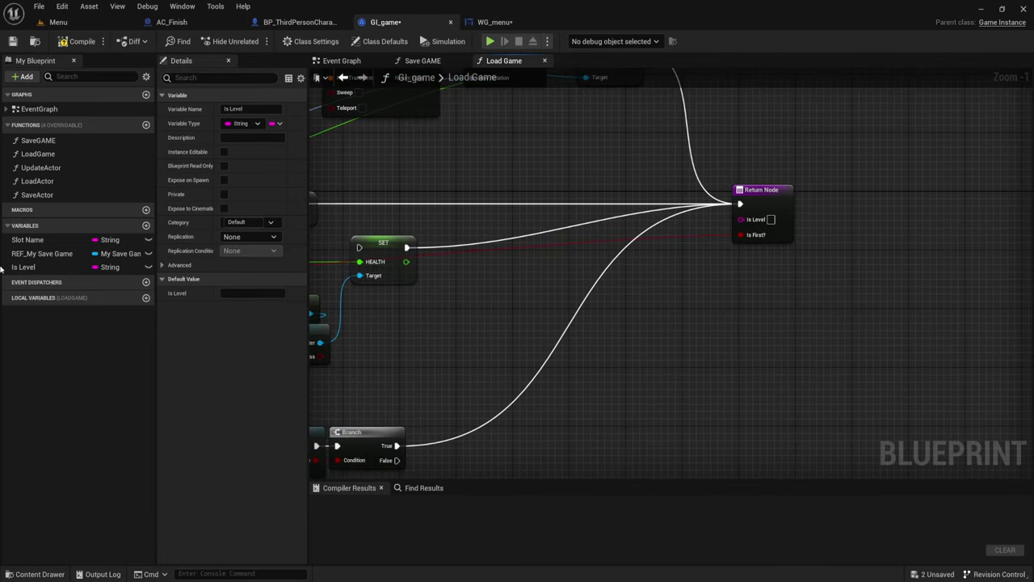
drag(23, 267, 422, 280)
drag(675, 269, 737, 219)
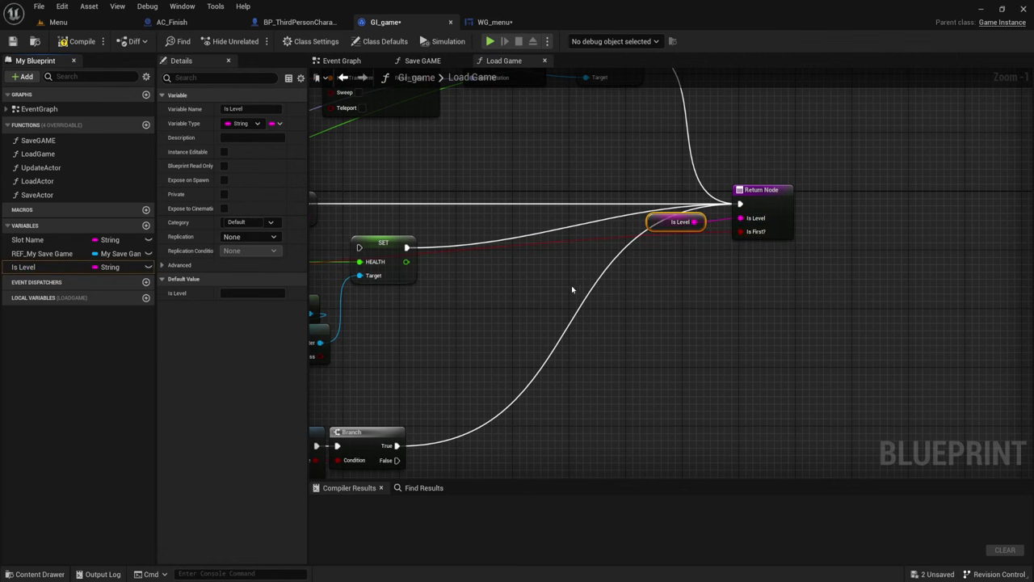
scroll(572, 285, down, 1)
mouse_move(594, 240)
right_down()
mouse_move(622, 339)
mouse_move(730, 340)
right_up()
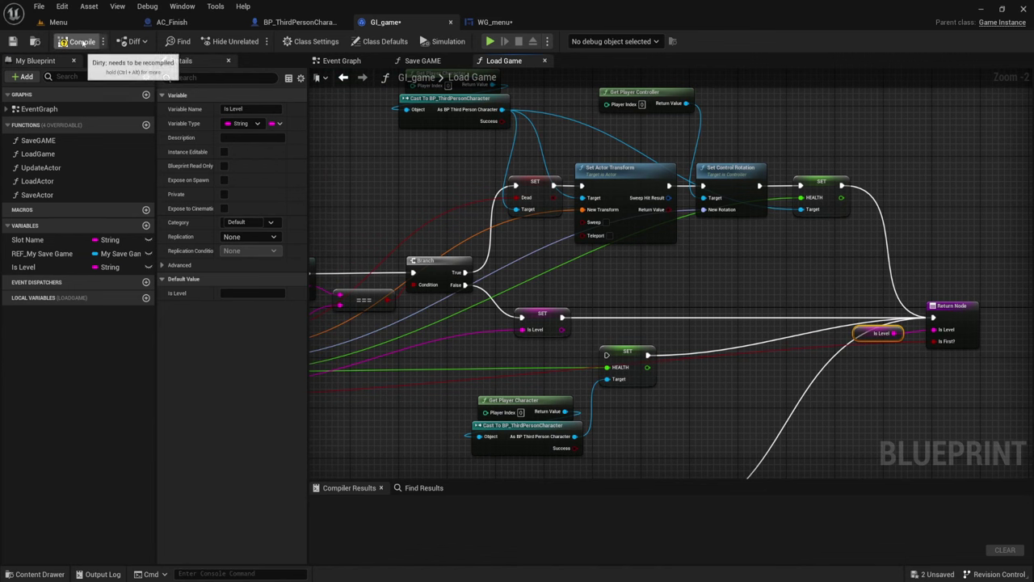
Compile GI_game and delete the old PlayerSettings.sav save file
click(79, 41)
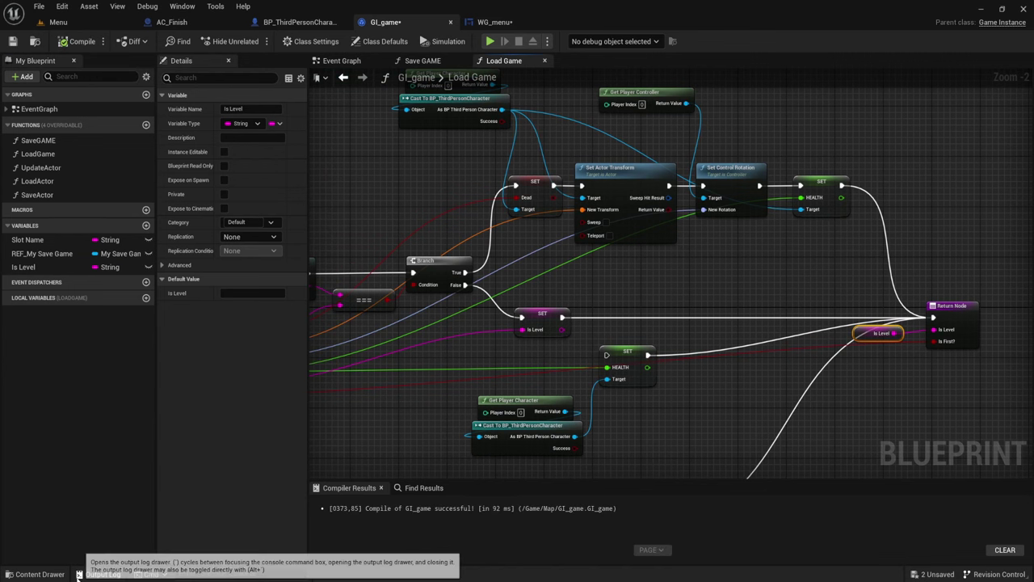
key(alt+Tab)
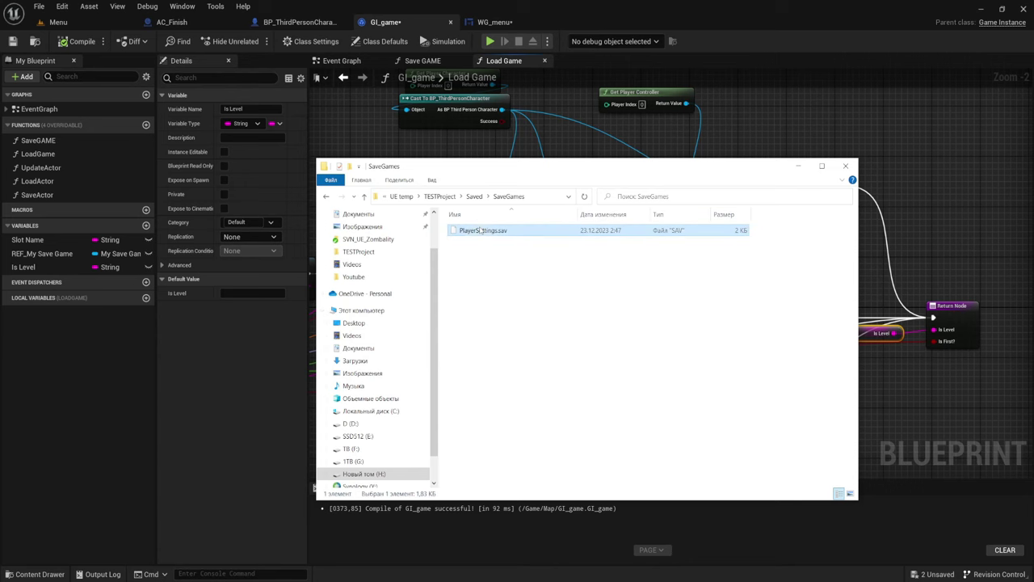
right_click(482, 231)
click(509, 454)
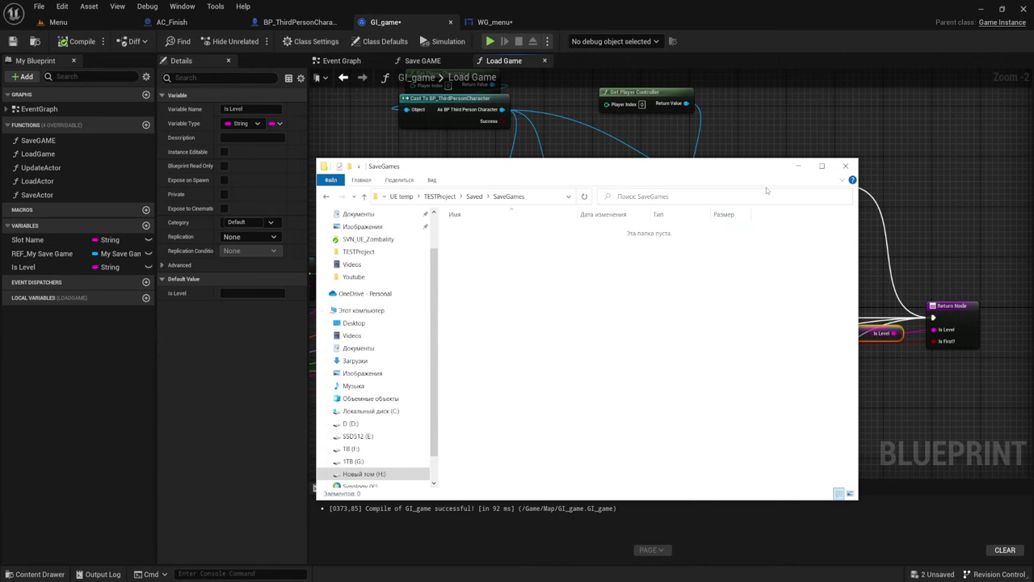
click(802, 167)
Save all assets, play the Menu level, start New Game, then stop the test
click(491, 21)
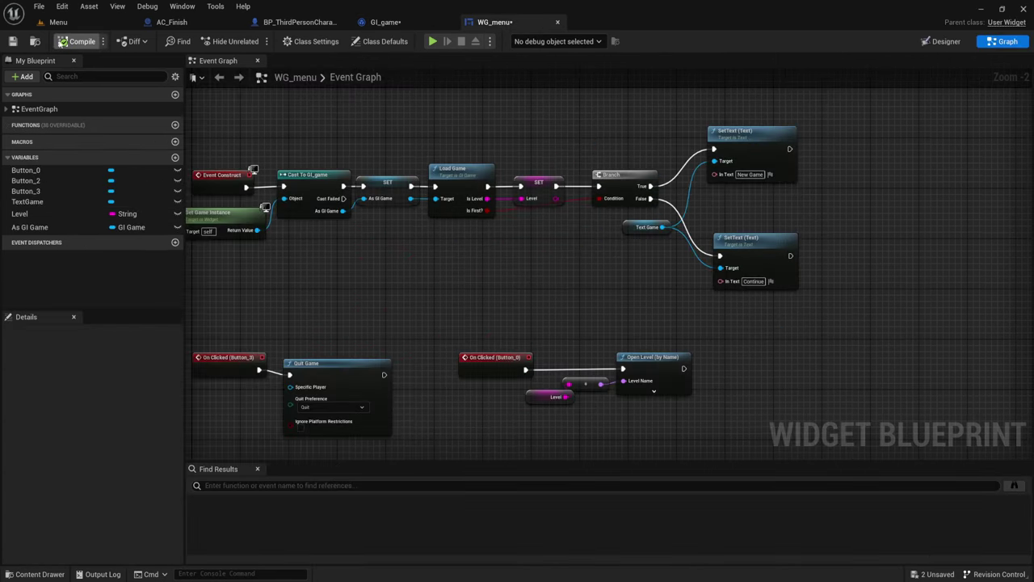
click(58, 22)
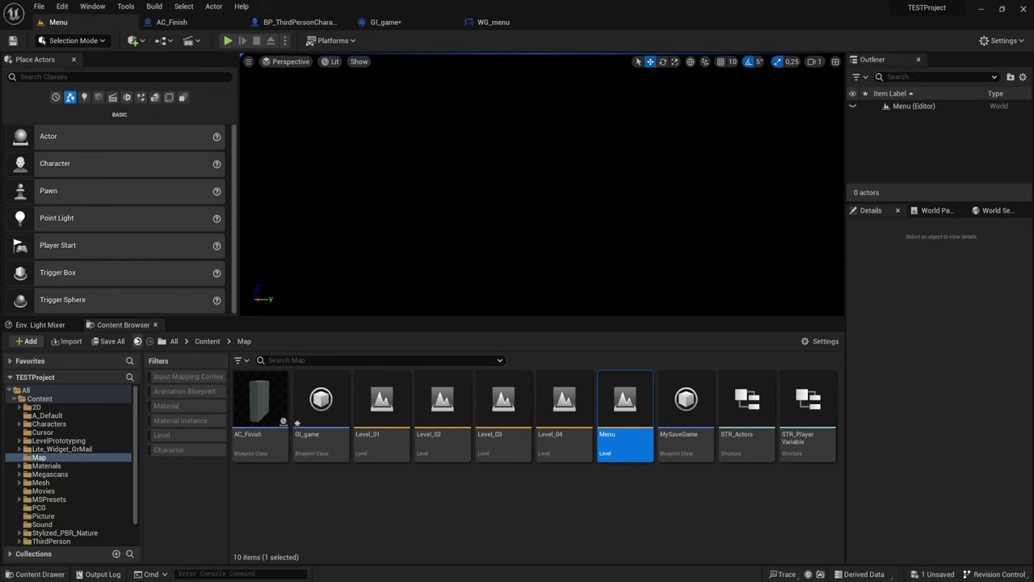
click(109, 341)
click(595, 413)
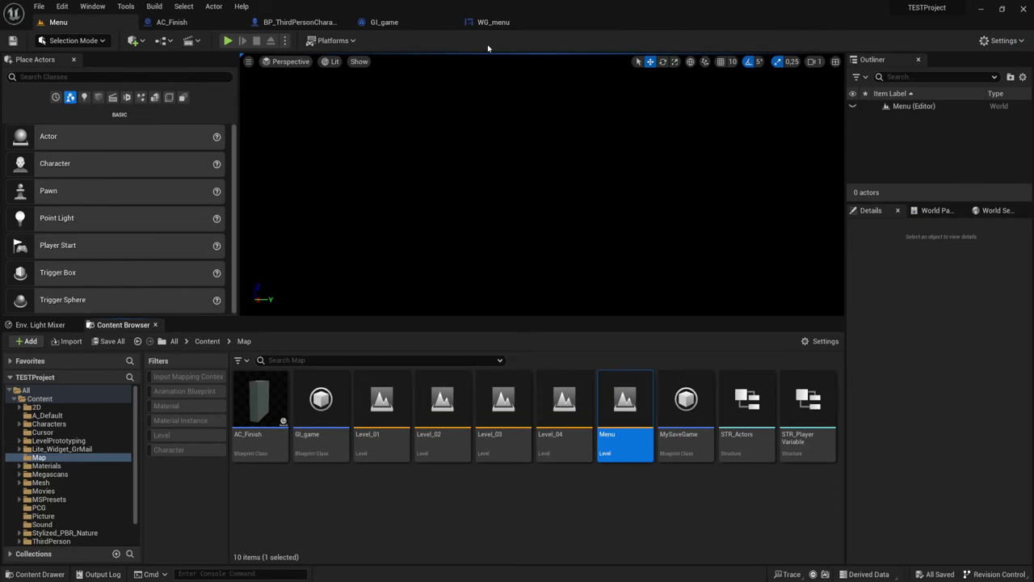
click(235, 42)
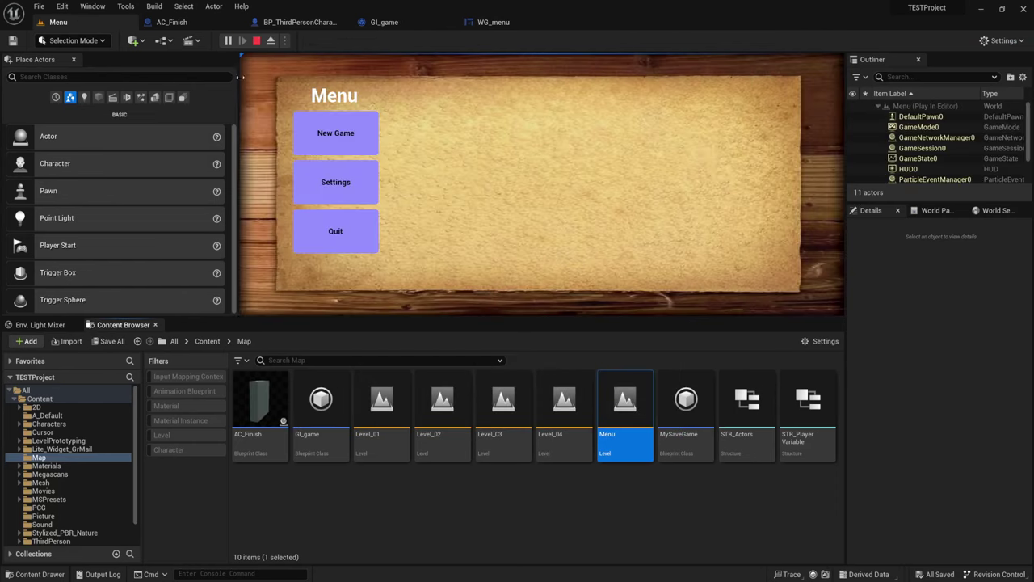
click(375, 140)
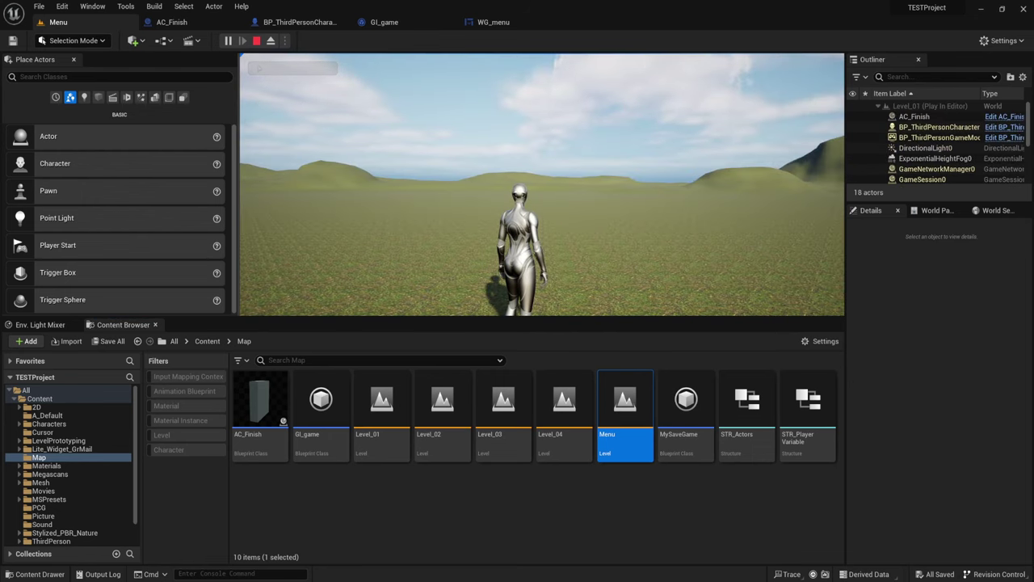
key(Escape)
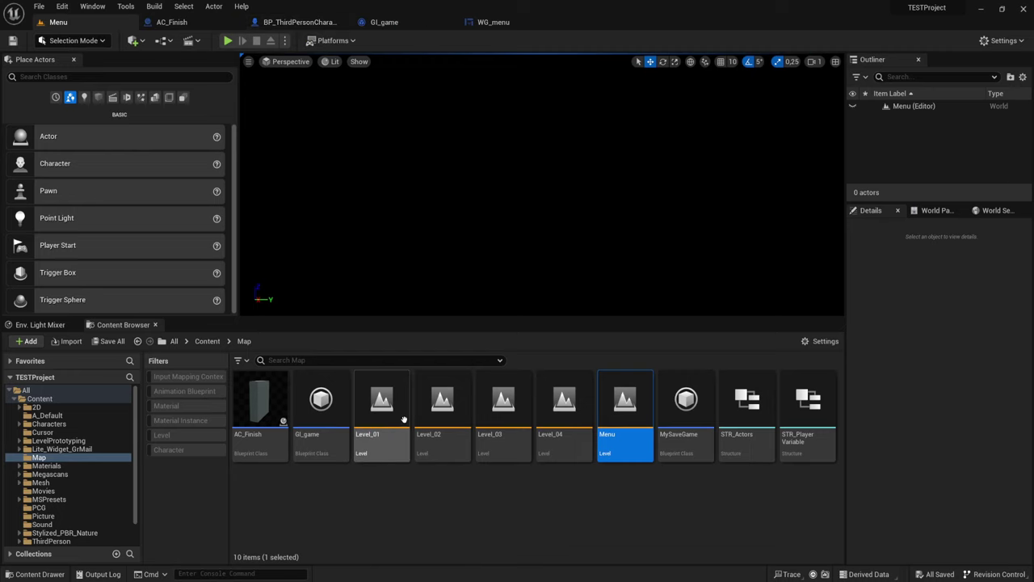
Open Level_01 and its Level Blueprint from the Blueprints toolbar menu
double_click(394, 391)
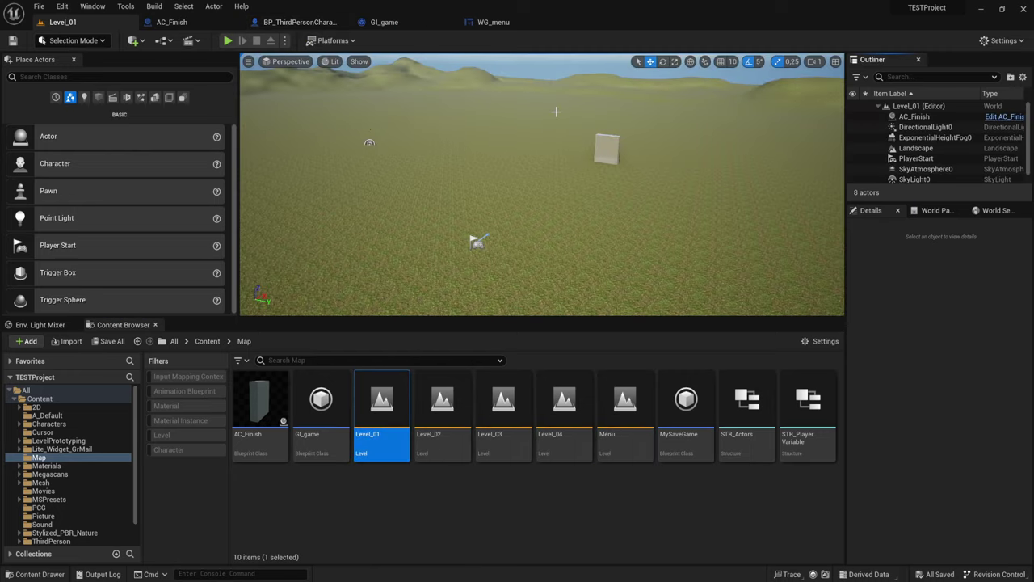
right_drag(523, 149, 523, 186)
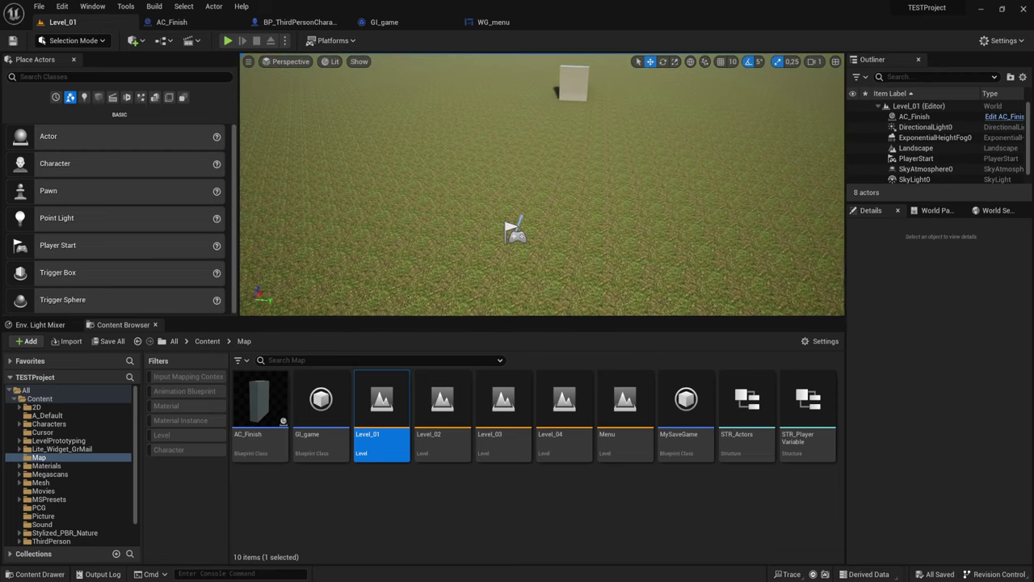
right_drag(523, 150, 504, 123)
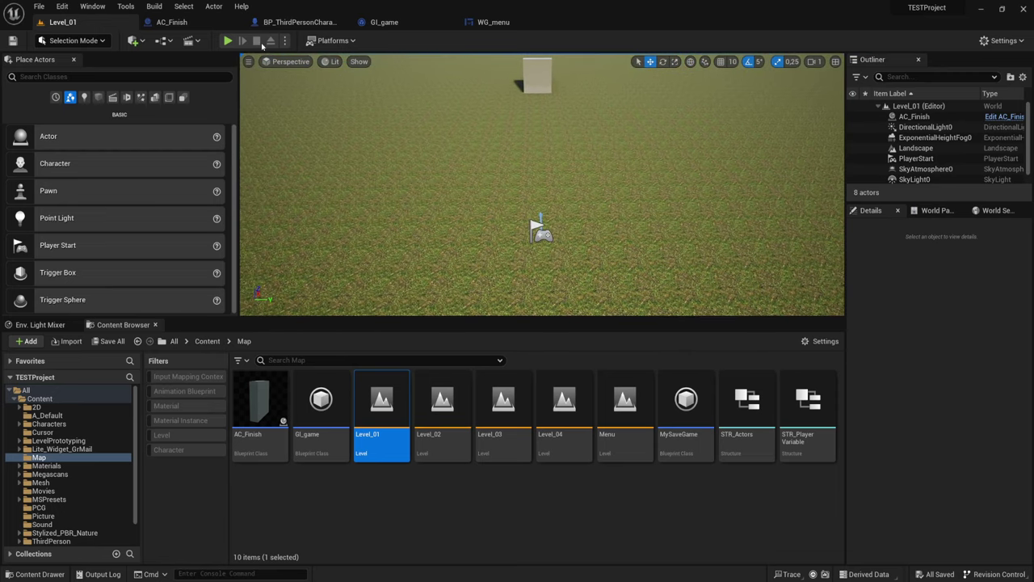
click(163, 40)
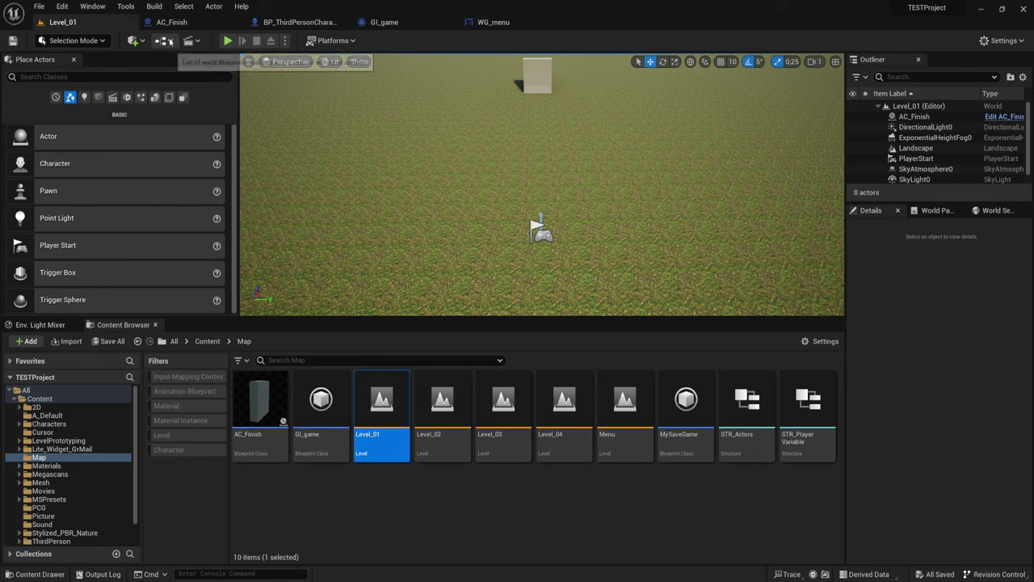
click(214, 116)
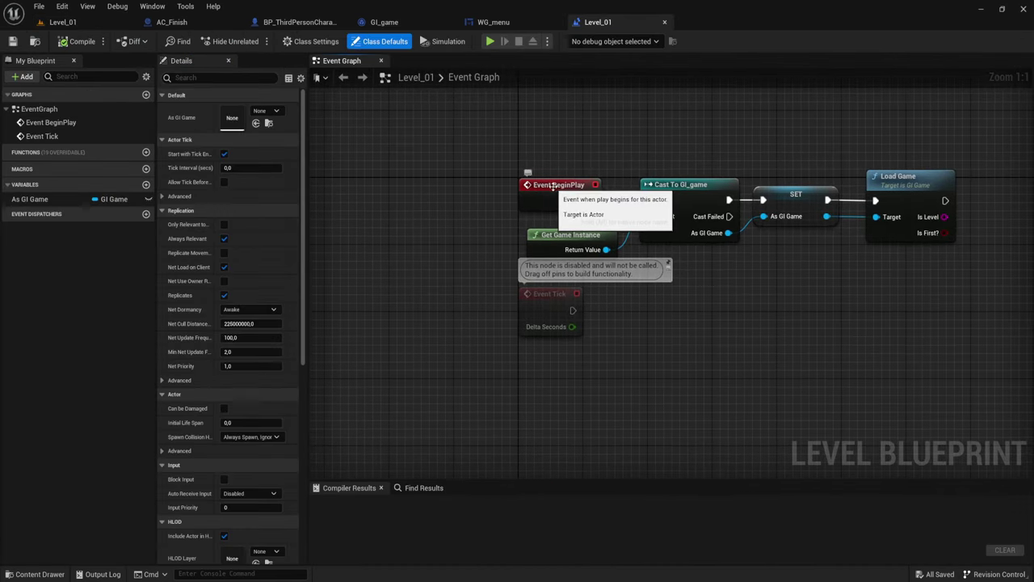
Add Get Player Controller and a Set Input Mode Game Only node after Load Game
click(595, 194)
right_drag(808, 289, 541, 278)
right_click(592, 300)
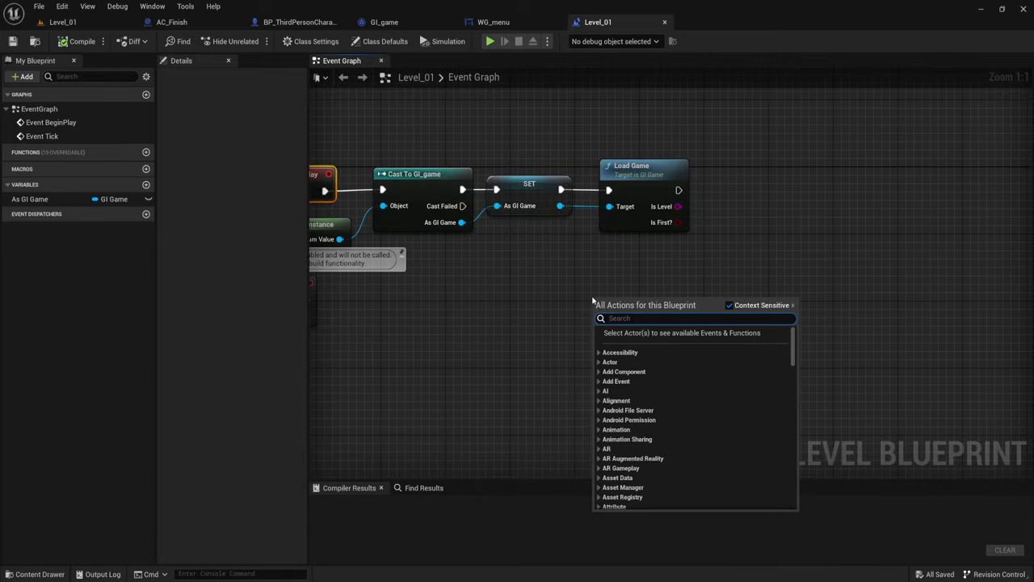
text(get)
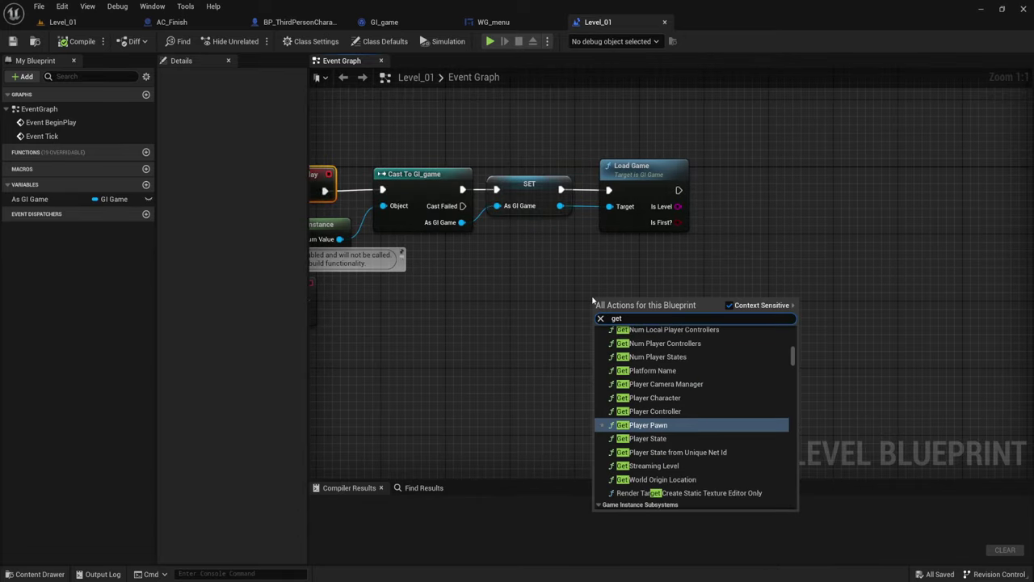
click(676, 410)
right_drag(781, 267, 625, 305)
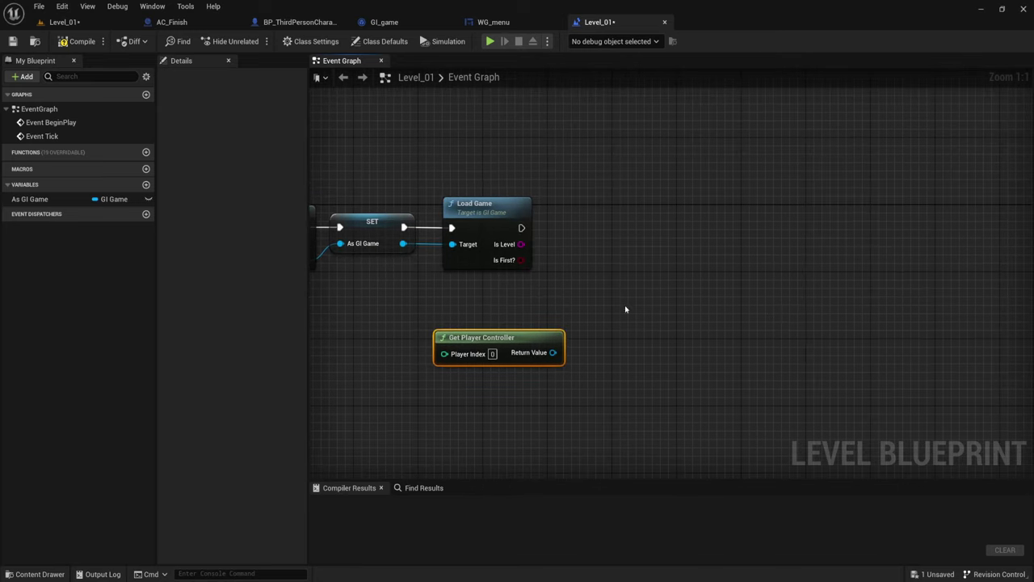
drag(544, 354, 620, 241)
text(set)
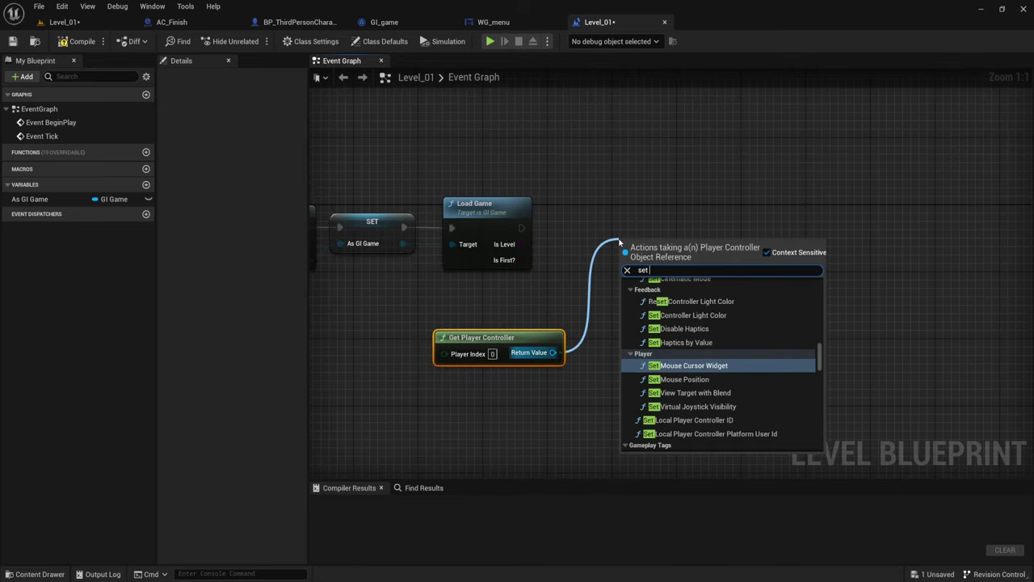
text( i)
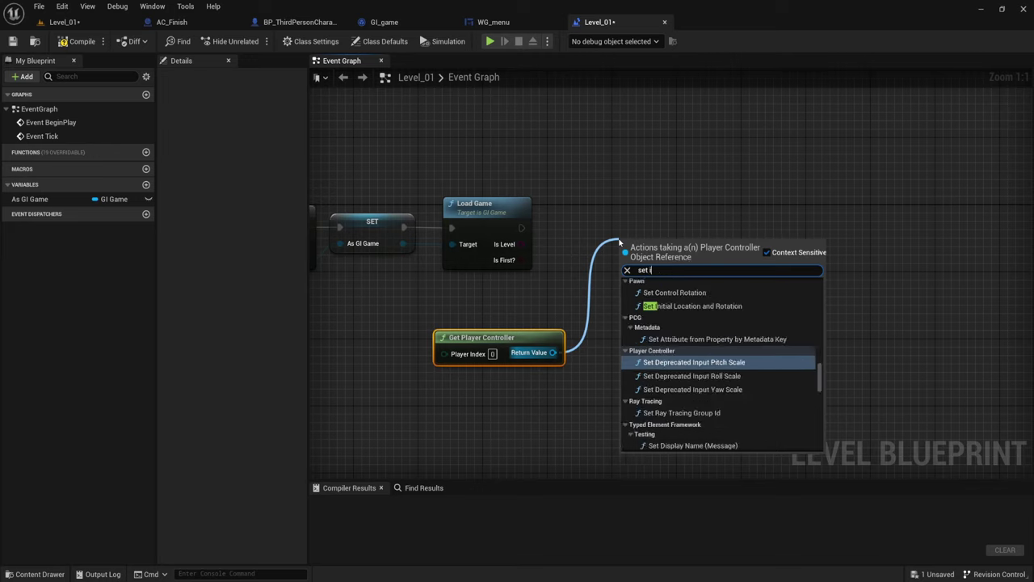
text(np)
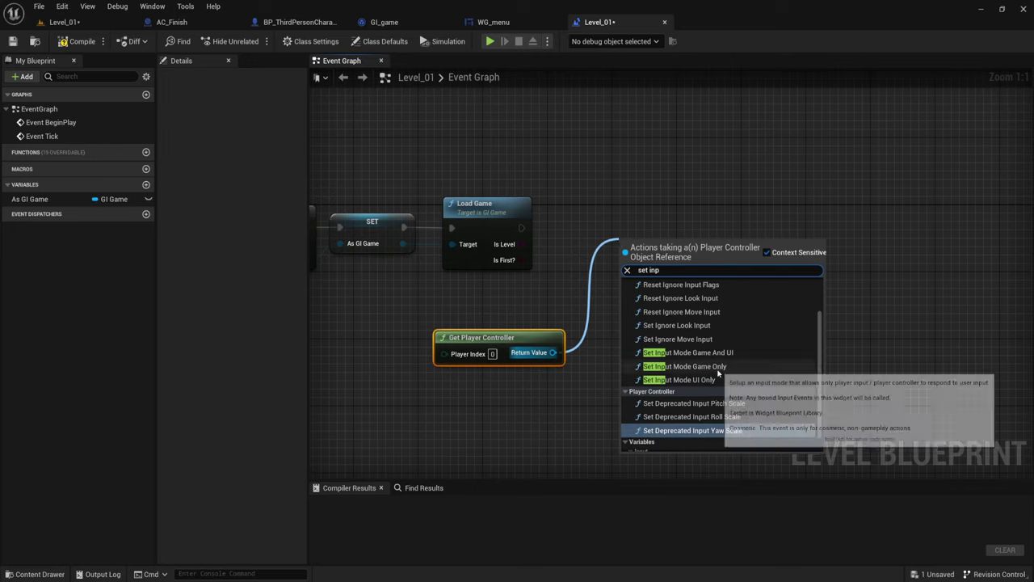
click(679, 366)
drag(632, 237, 556, 228)
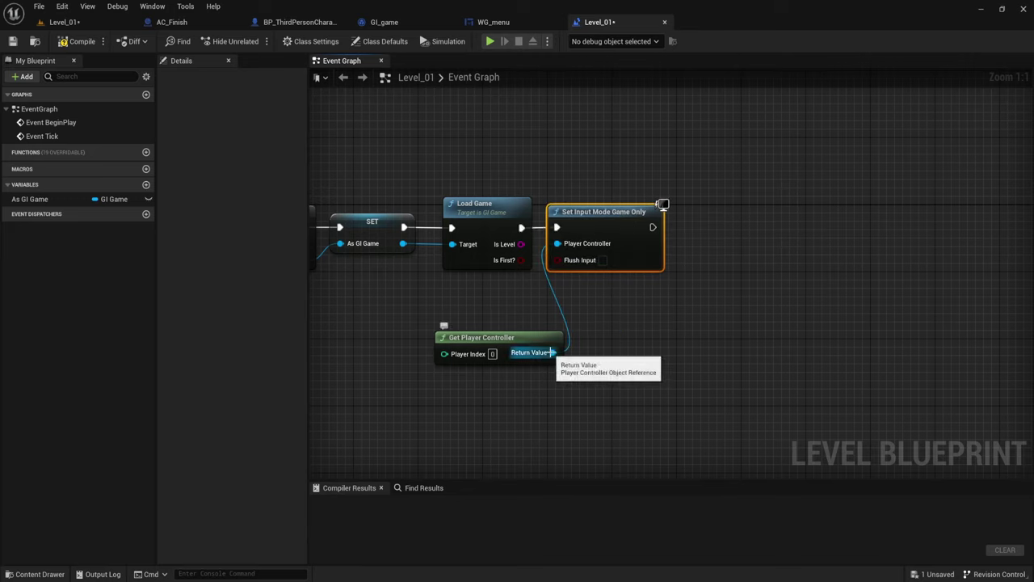
Chain a Show Mouse Cursor setter after Set Input Mode, then compile and save
drag(553, 352, 699, 307)
text(se)
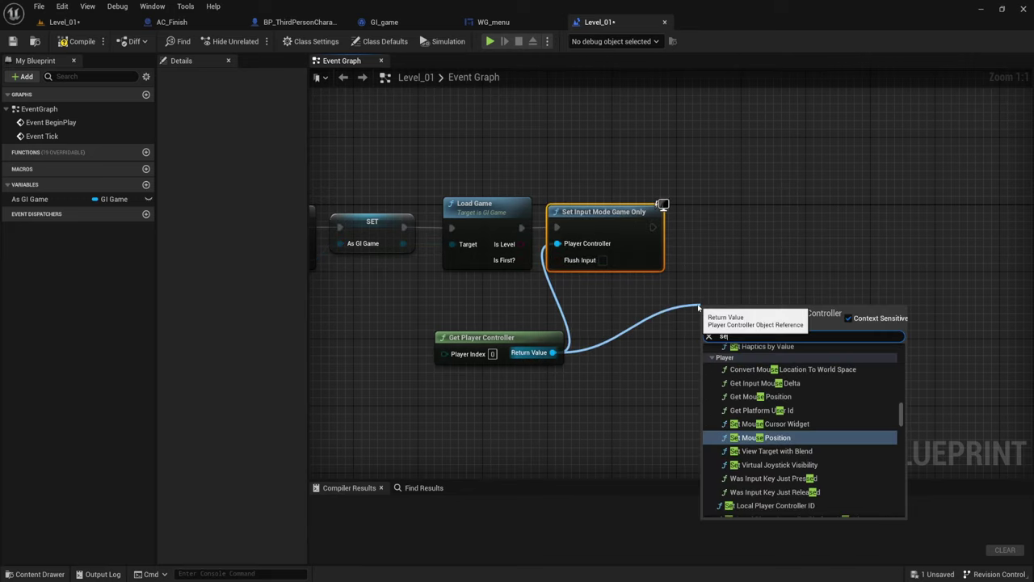
text(t mouse)
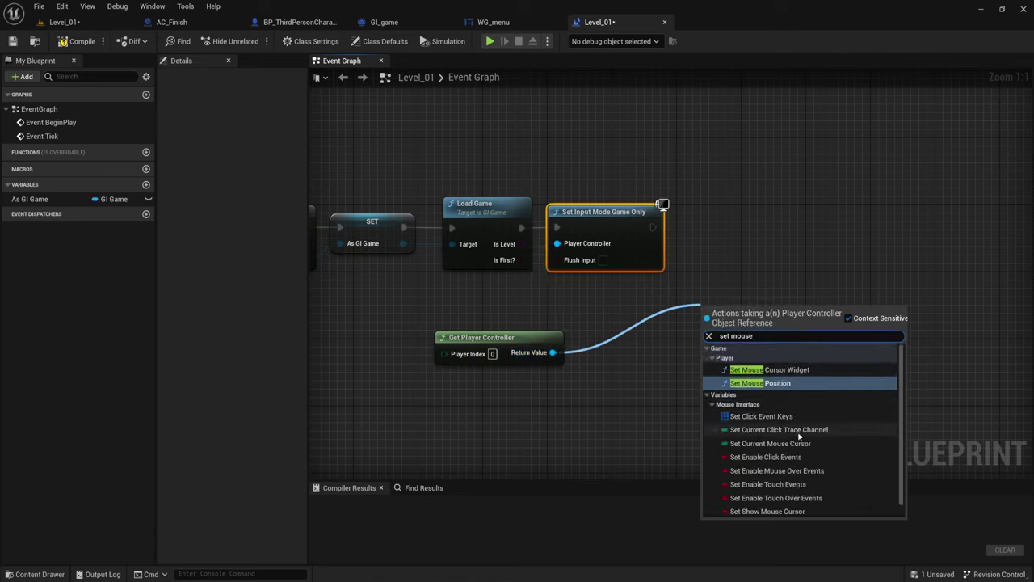
scroll(771, 428, down, 1)
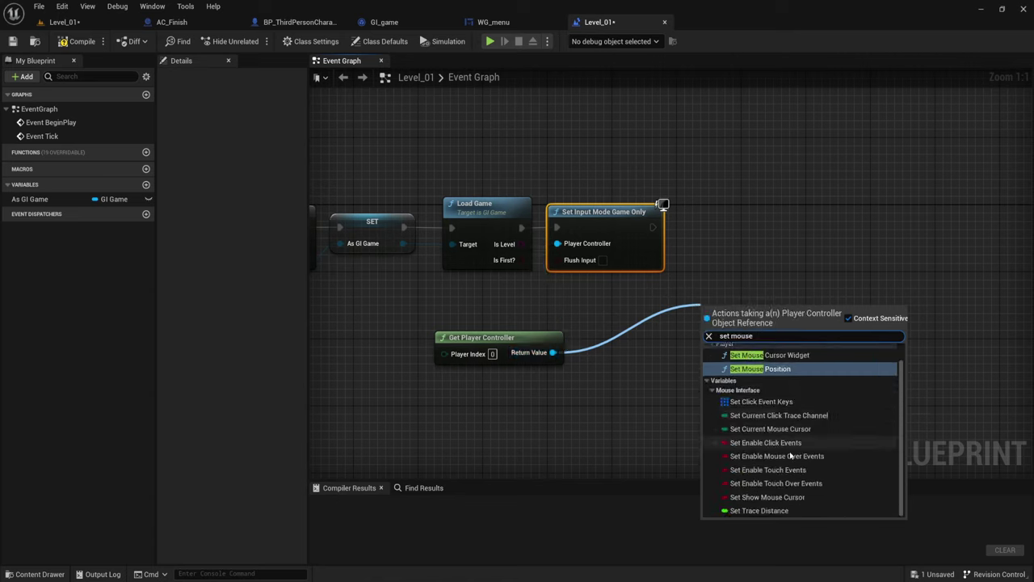
click(762, 498)
mouse_move(732, 306)
mouse_down()
mouse_move(711, 224)
mouse_move(660, 231)
mouse_move(679, 227)
mouse_up()
click(659, 235)
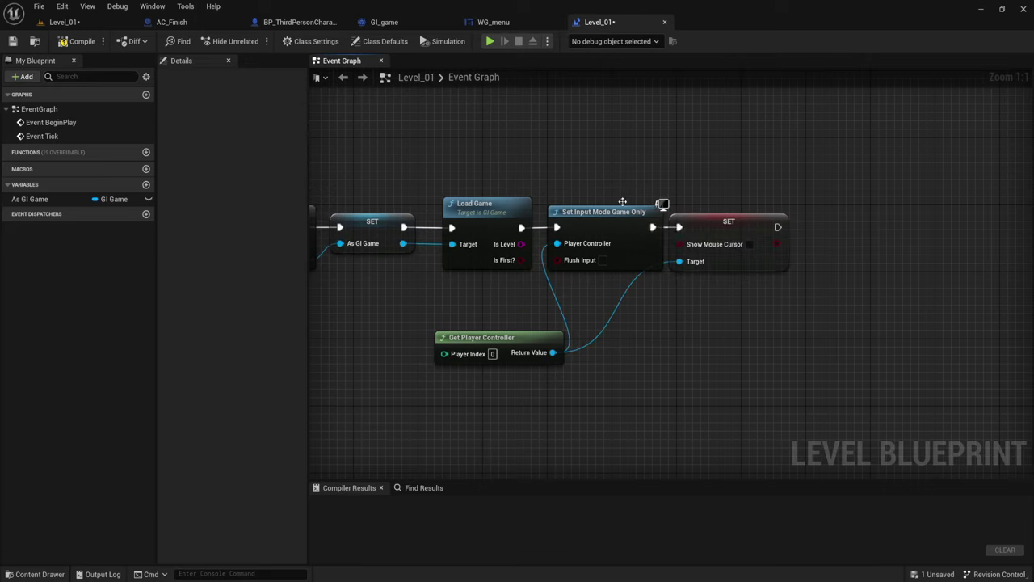
drag(600, 155, 744, 296)
shift+drag(460, 448, 561, 339)
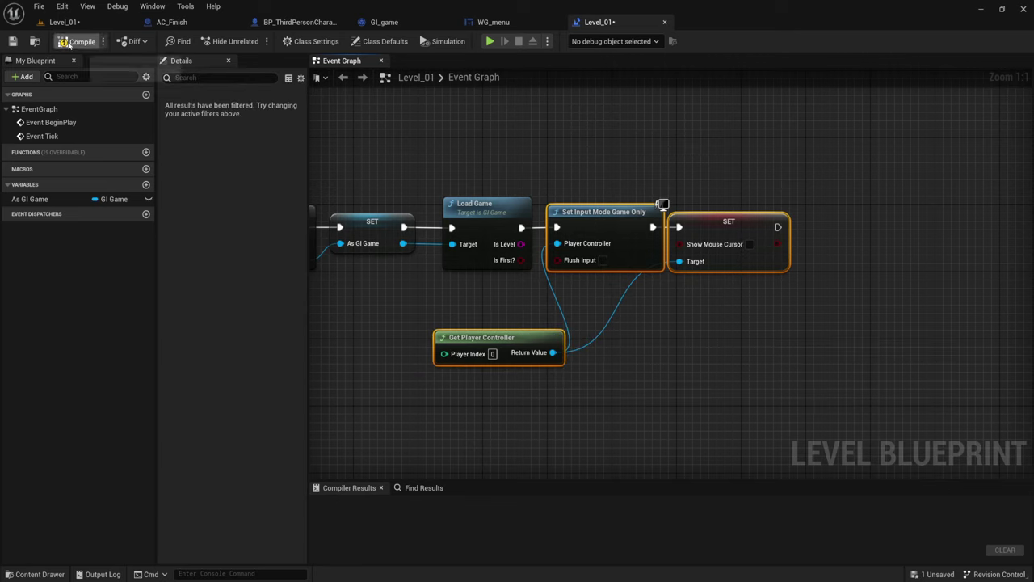
click(77, 41)
click(13, 41)
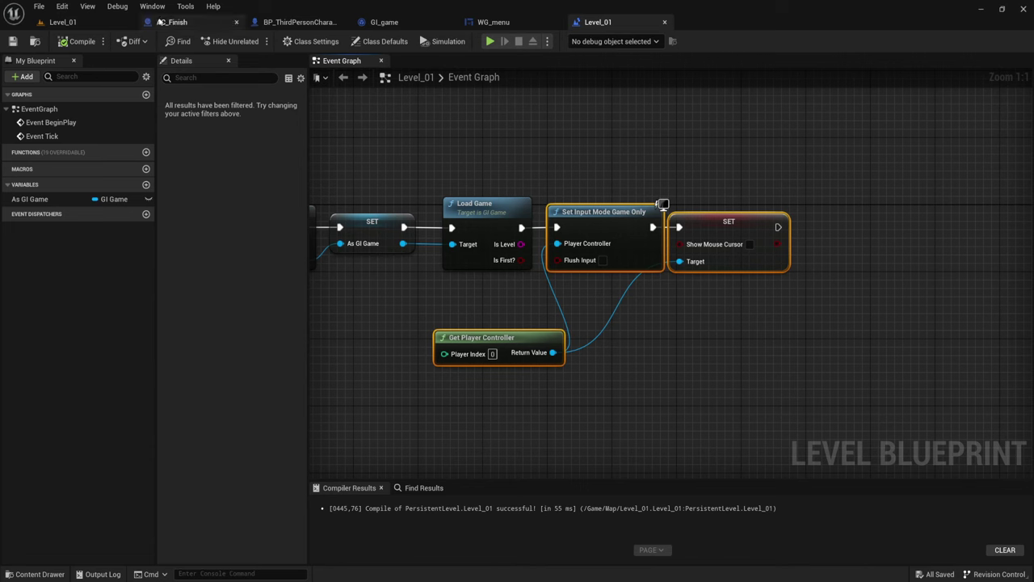
Play-test the Menu level twice, with New Game loading Level_01 and a controllable character
click(110, 24)
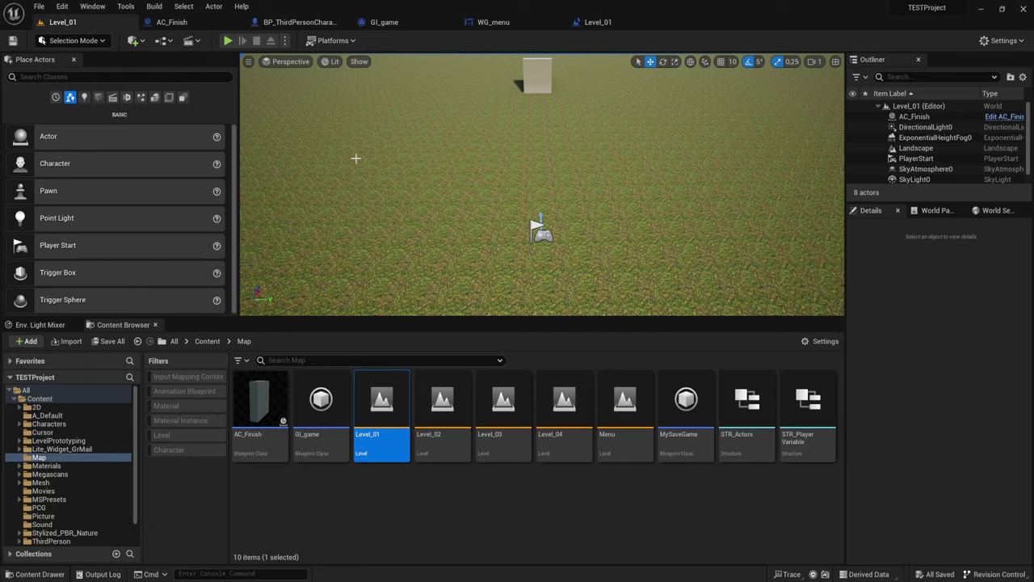
double_click(624, 404)
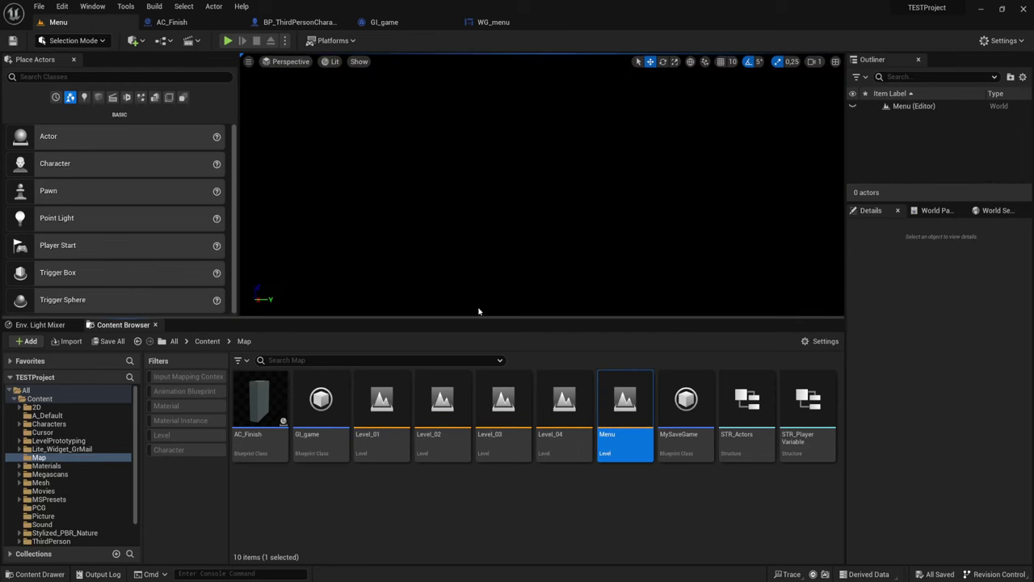
key(alt+p)
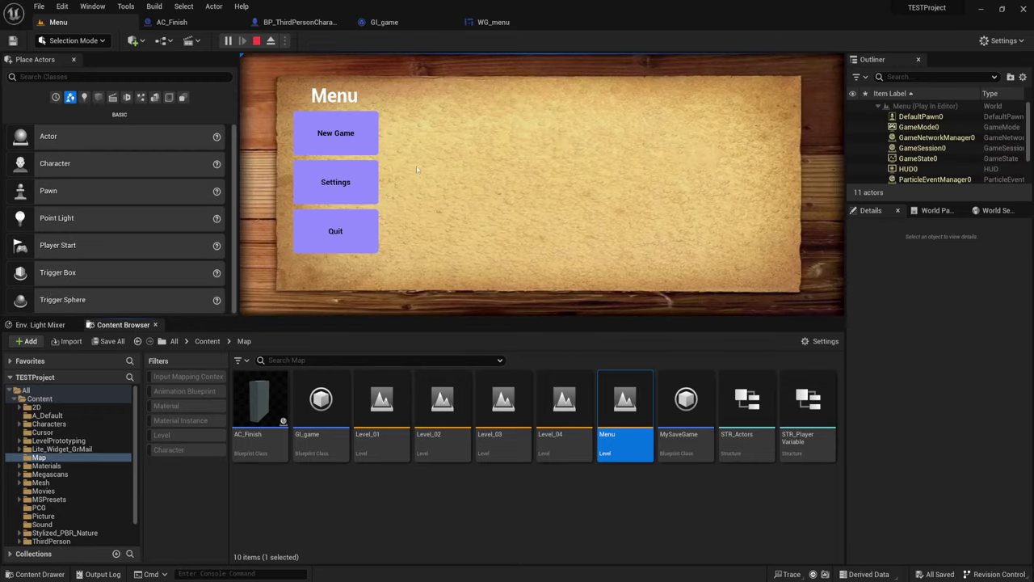
click(353, 149)
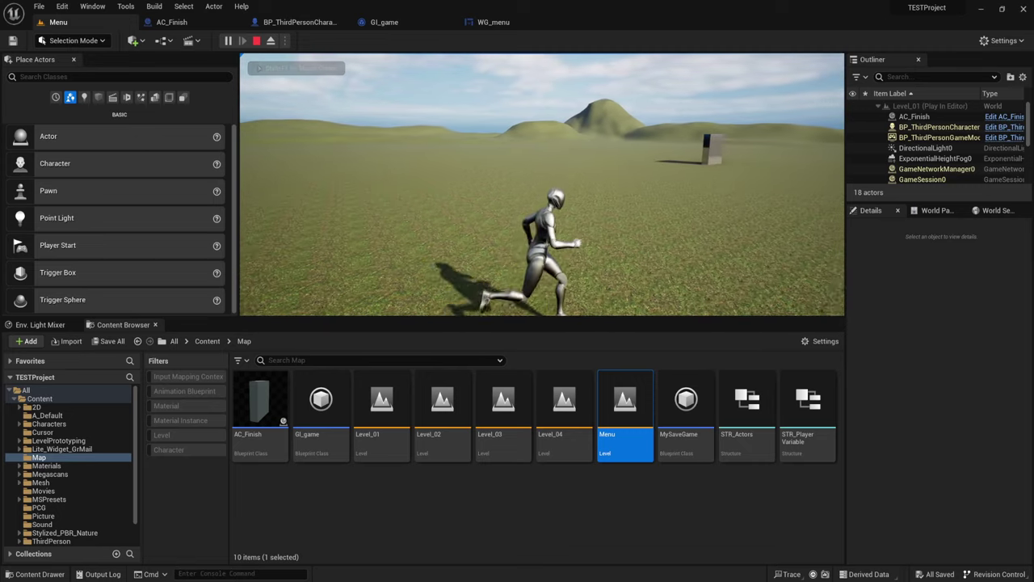
key(shift+F1)
key(Escape)
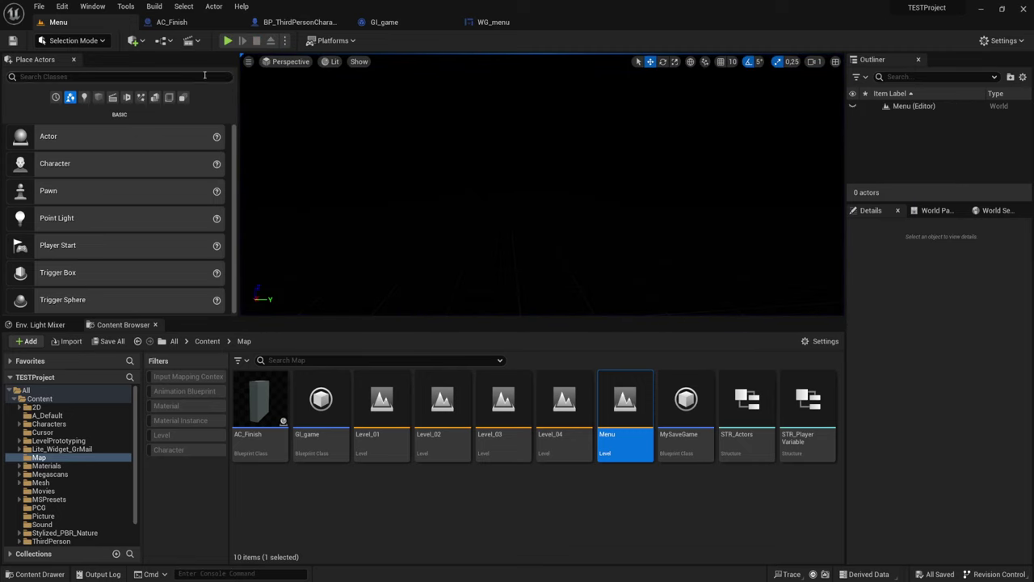
click(229, 40)
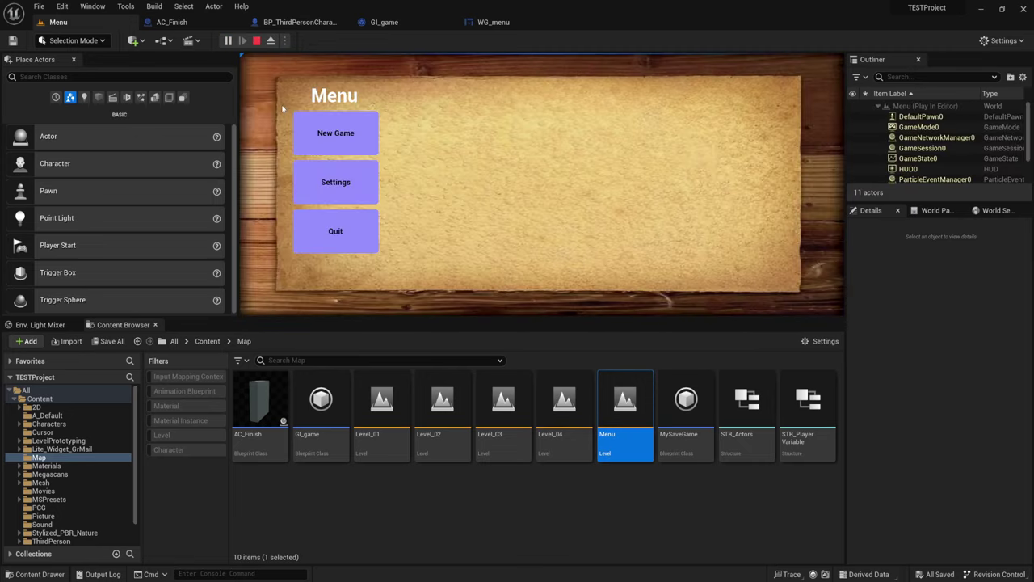
key(Escape)
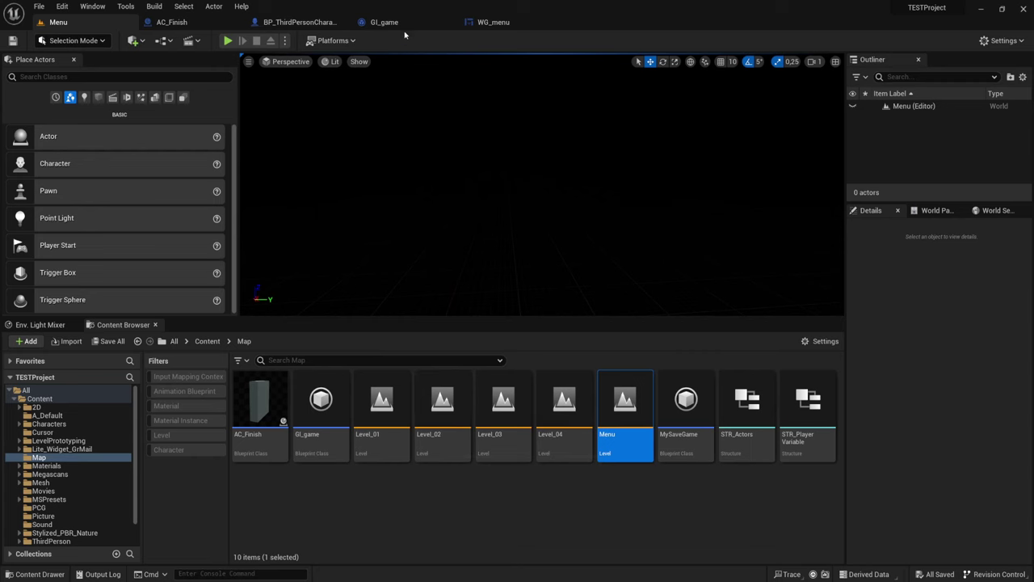
Review WG_menu's Load Game call and the Branch choosing New Game or Continue text
click(491, 22)
mouse_move(477, 168)
right_down()
mouse_move(510, 229)
mouse_move(432, 305)
right_up()
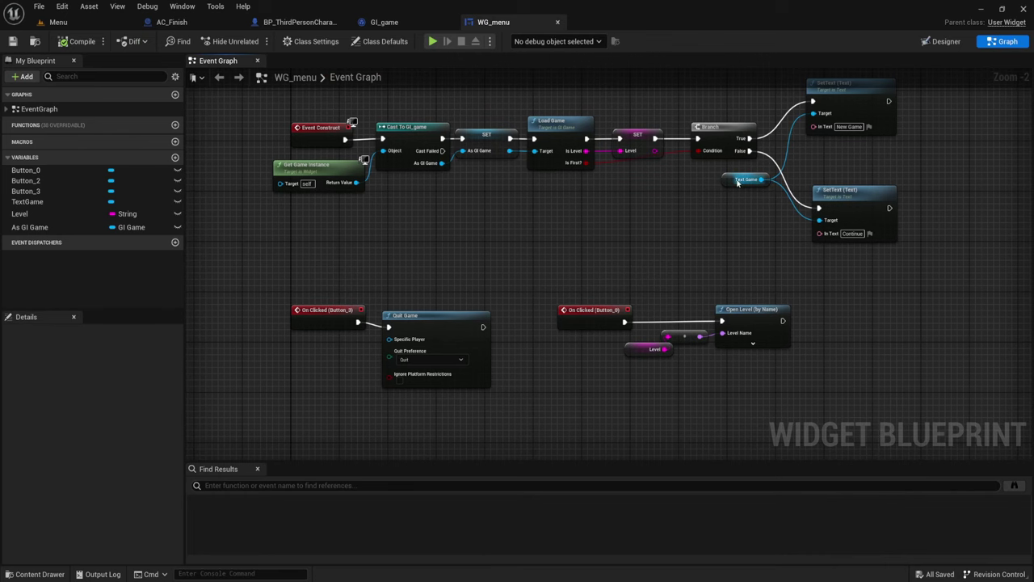
right_drag(738, 182, 463, 311)
scroll(575, 251, up, 2)
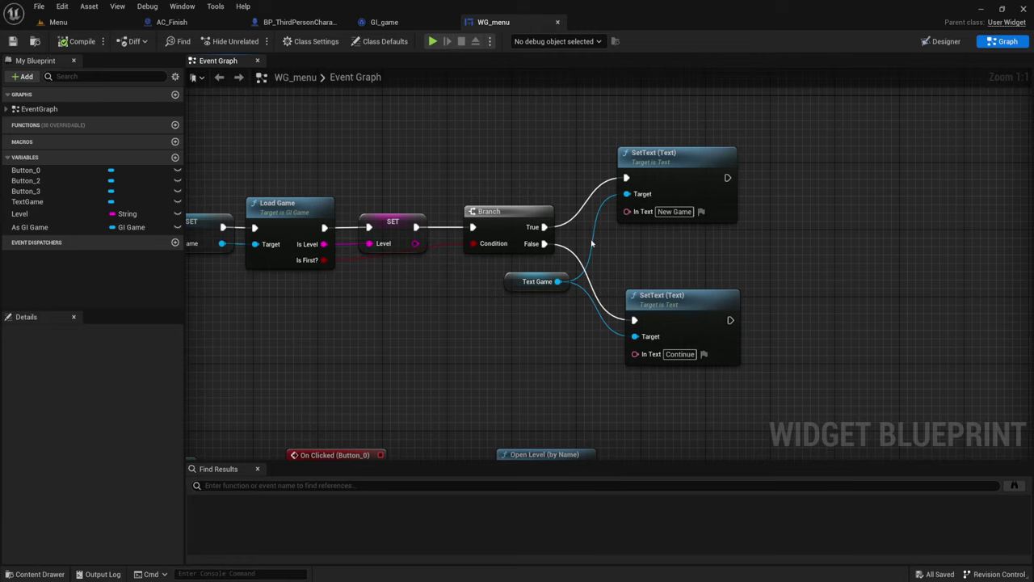
Review GI_game's Load Game graph from Load Game from Slot to Save Game to Slot
click(385, 22)
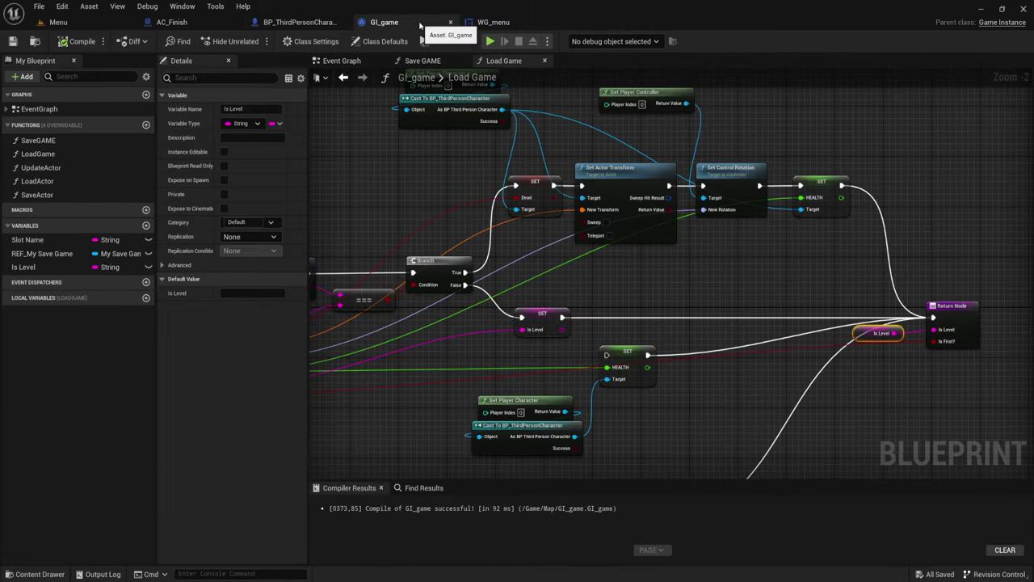
click(504, 61)
right_drag(534, 225, 667, 311)
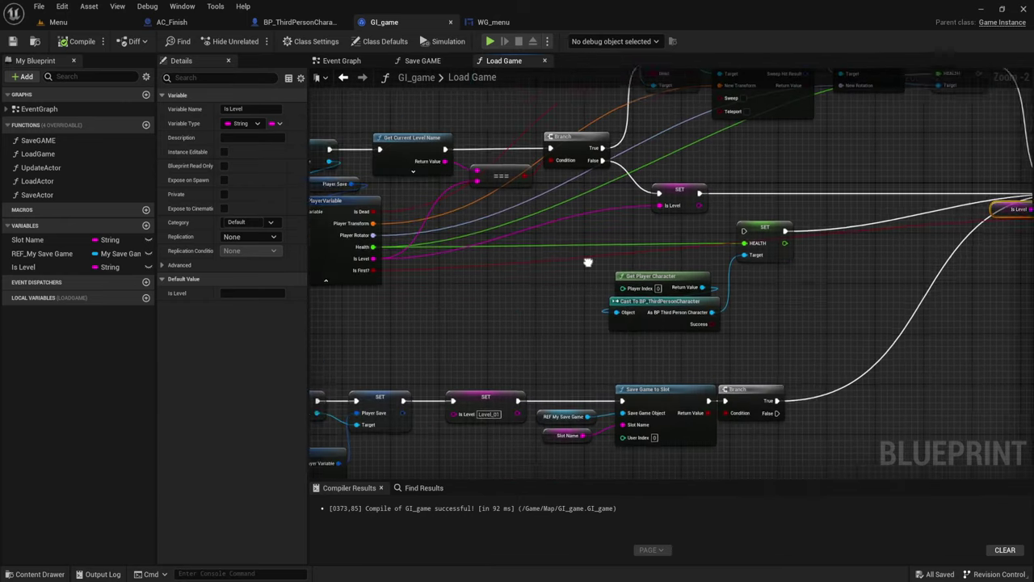
mouse_move(666, 312)
right_down()
mouse_move(833, 325)
mouse_move(1032, 311)
mouse_move(628, 317)
mouse_move(538, 285)
right_up()
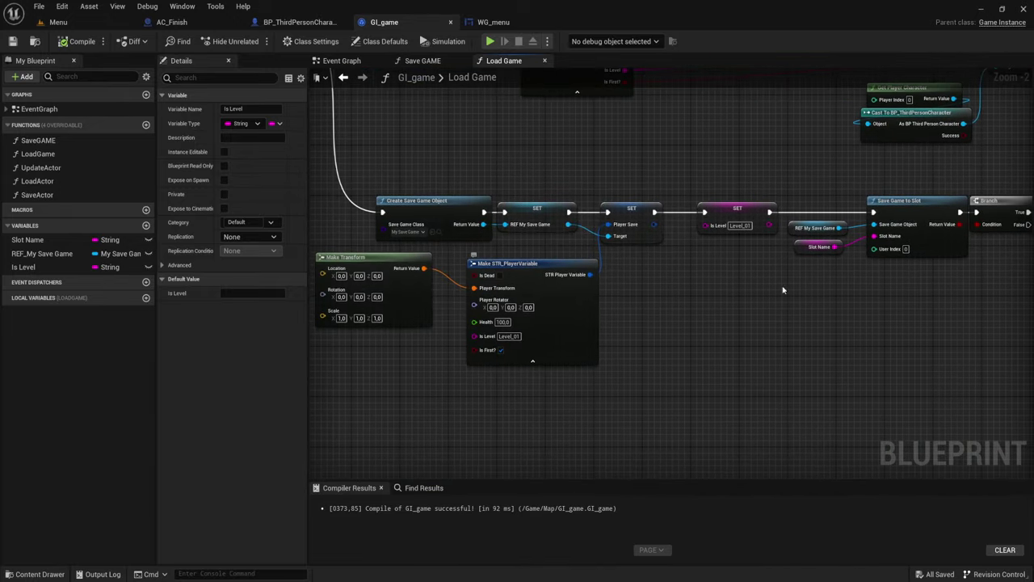
mouse_move(782, 290)
right_down()
mouse_move(677, 305)
mouse_move(621, 295)
mouse_move(638, 348)
right_up()
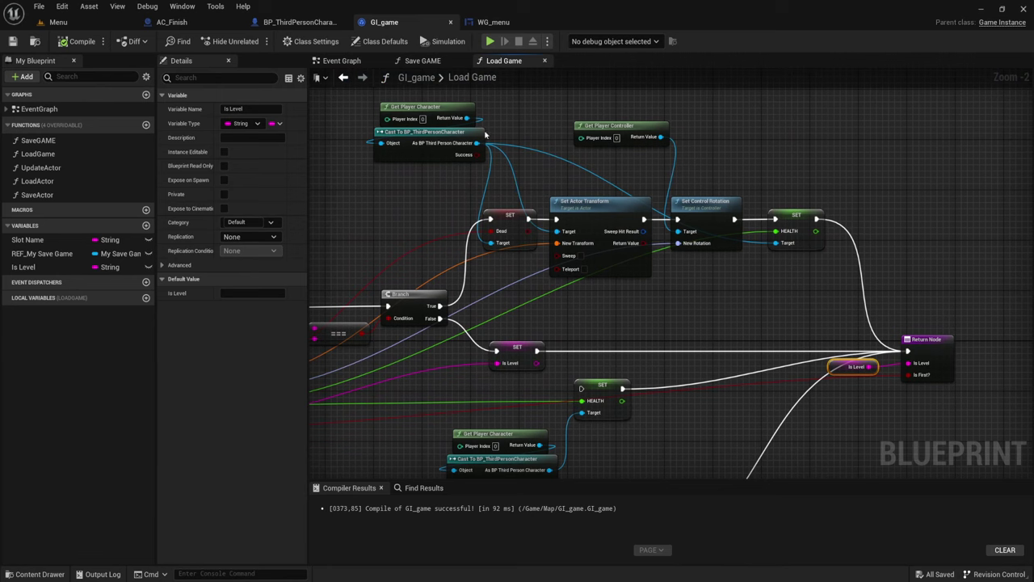
Check the Save GAME function graph, revisit Load Game, and return to WG_menu
click(420, 63)
right_drag(619, 272, 633, 304)
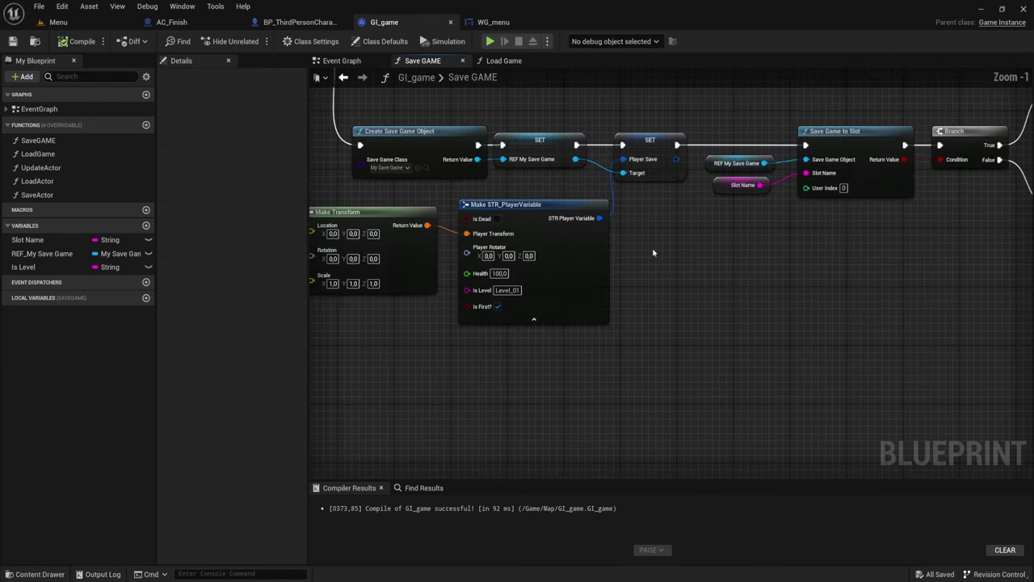
right_drag(721, 303, 566, 300)
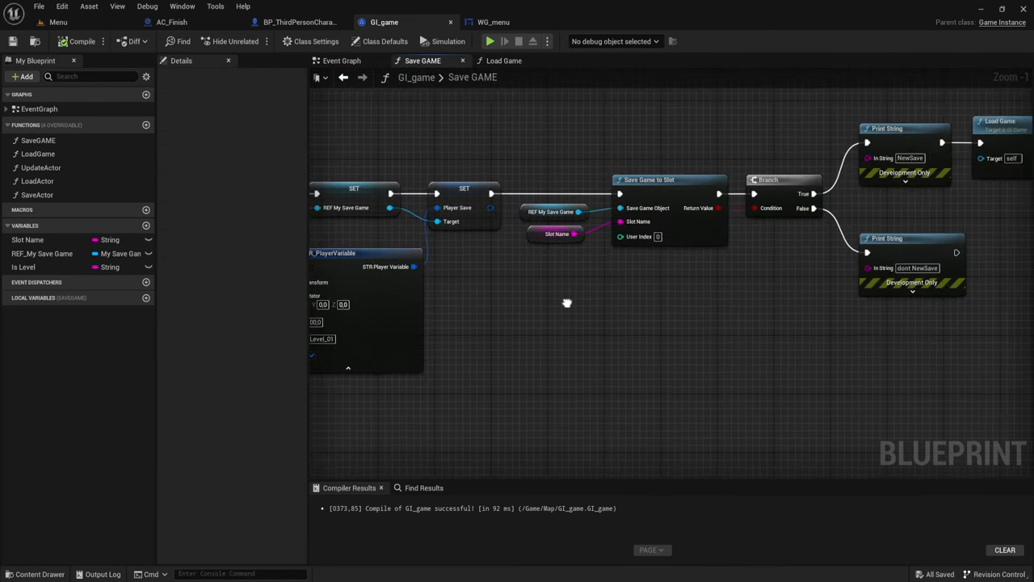
scroll(606, 321, down, 2)
click(498, 62)
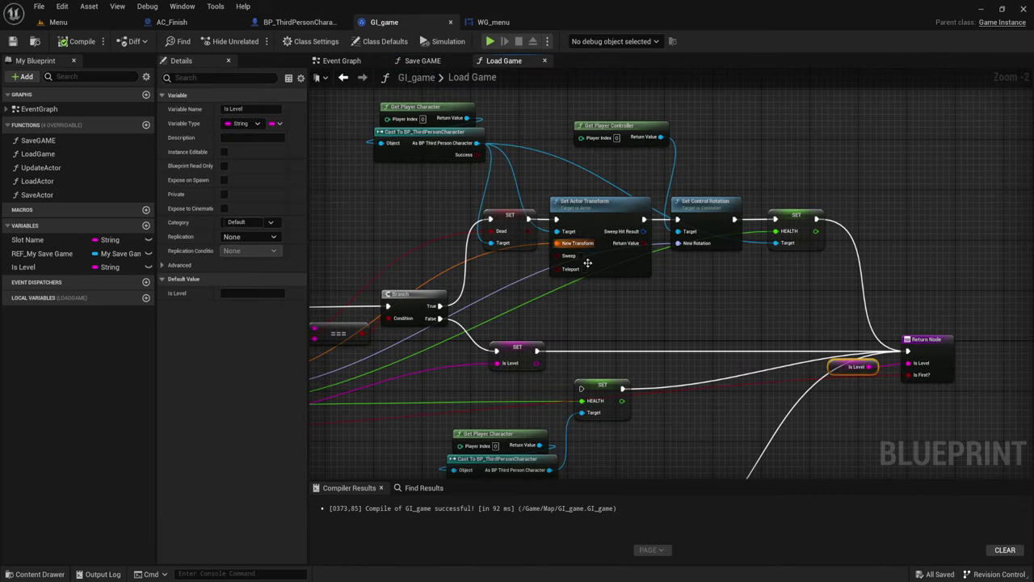
right_drag(587, 263, 538, 229)
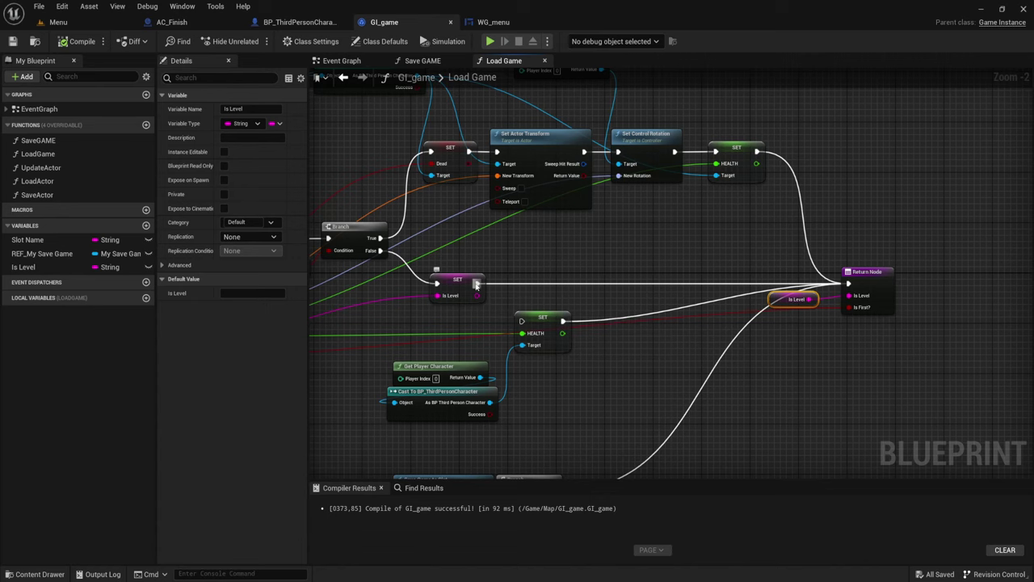
mouse_move(476, 285)
right_down()
mouse_move(478, 275)
mouse_move(552, 275)
right_up()
click(493, 22)
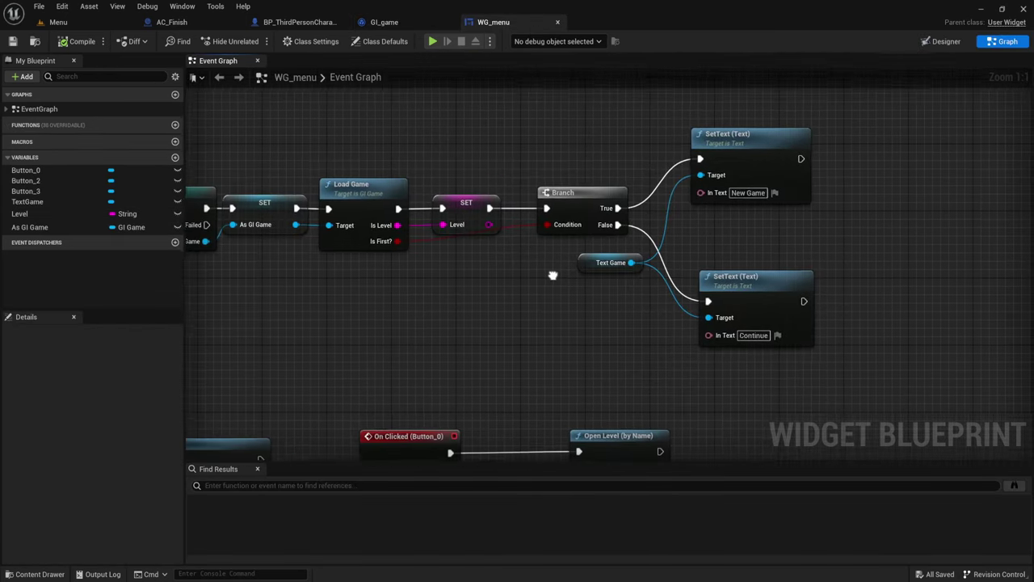
Look again at the Load Game entry and Slot Name nodes in GI_game
click(379, 22)
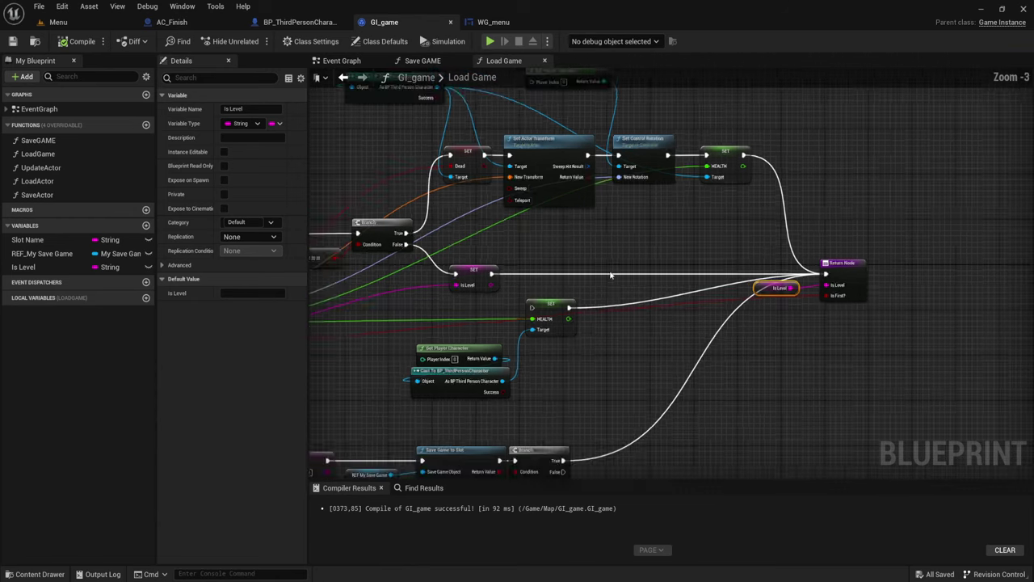
scroll(747, 236, down, 4)
scroll(526, 207, up, 3)
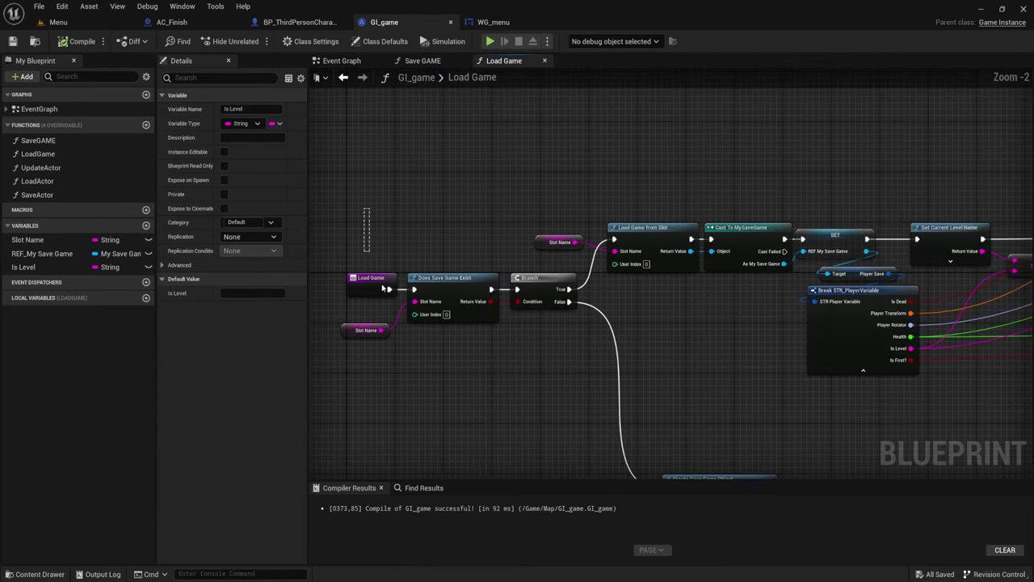
drag(384, 288, 389, 356)
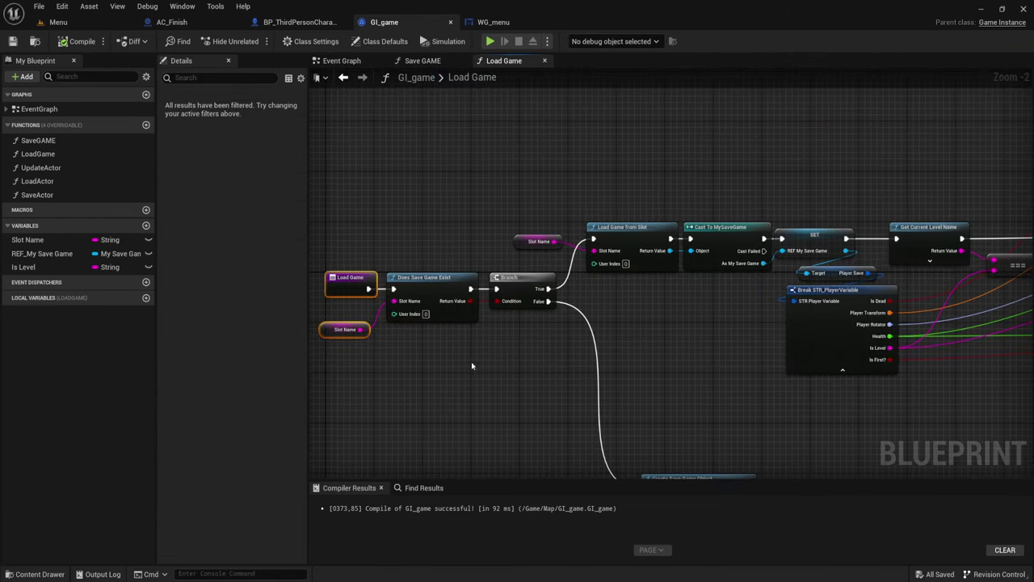
Frame WG_menu's Load Game chain, Branch SetText nodes and button handlers in view
click(493, 21)
right_drag(472, 116, 635, 170)
scroll(635, 170, down, 1)
scroll(614, 202, up, 1)
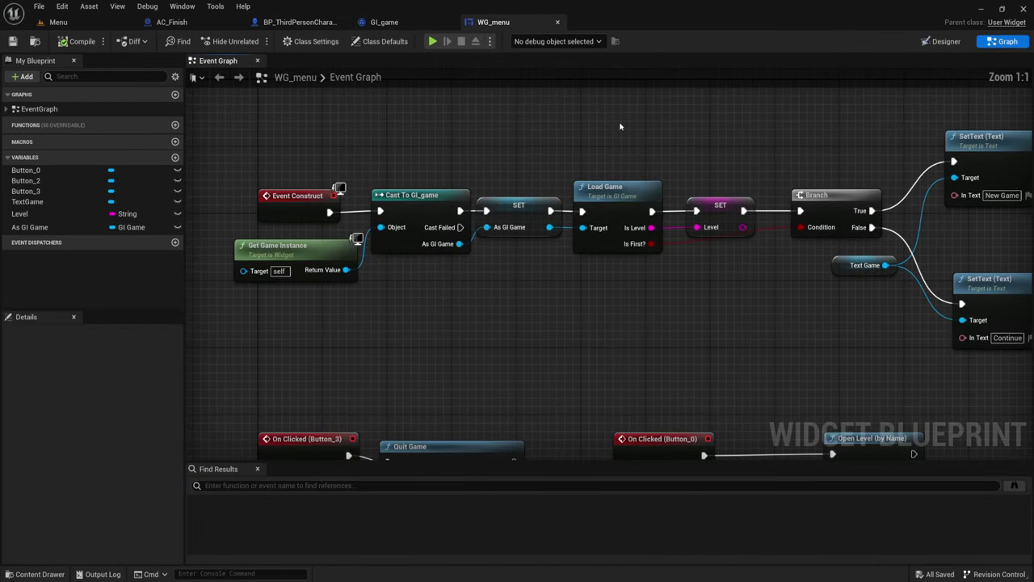
drag(603, 118, 629, 349)
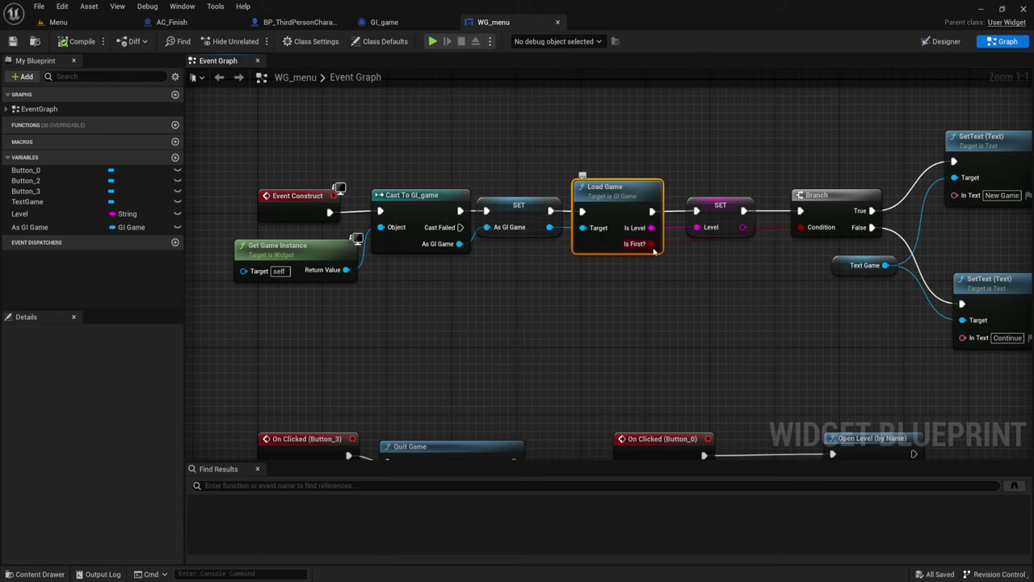
right_drag(633, 252, 489, 251)
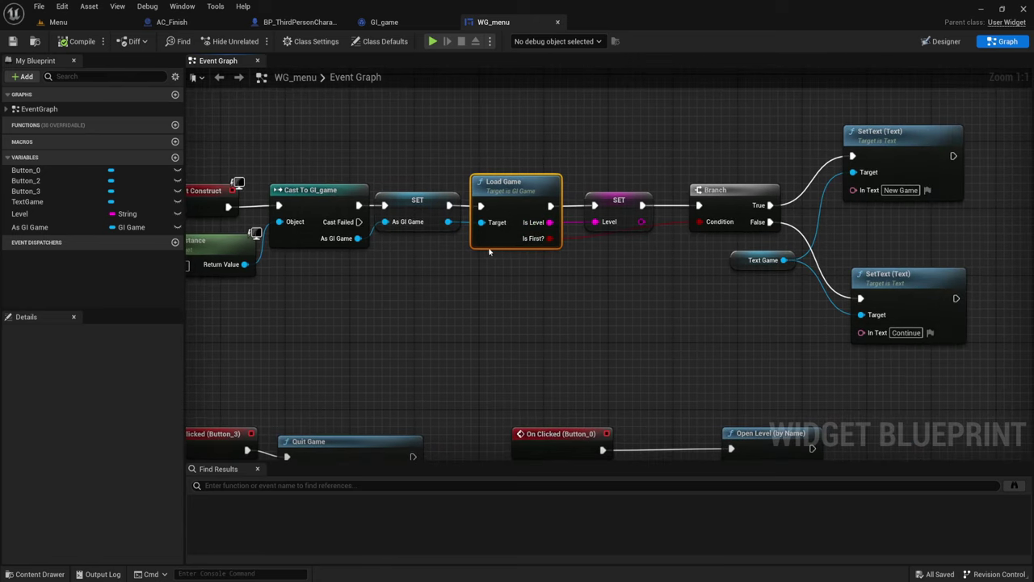
right_drag(590, 244, 530, 268)
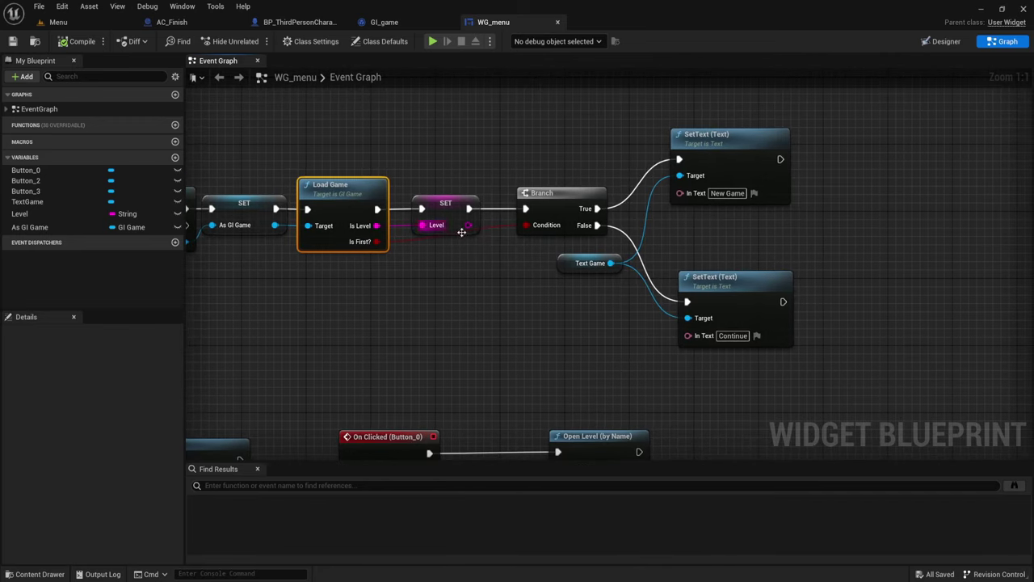
mouse_move(492, 394)
right_down()
mouse_move(522, 280)
mouse_move(512, 275)
mouse_move(520, 232)
mouse_move(482, 172)
right_up()
scroll(478, 268, down, 2)
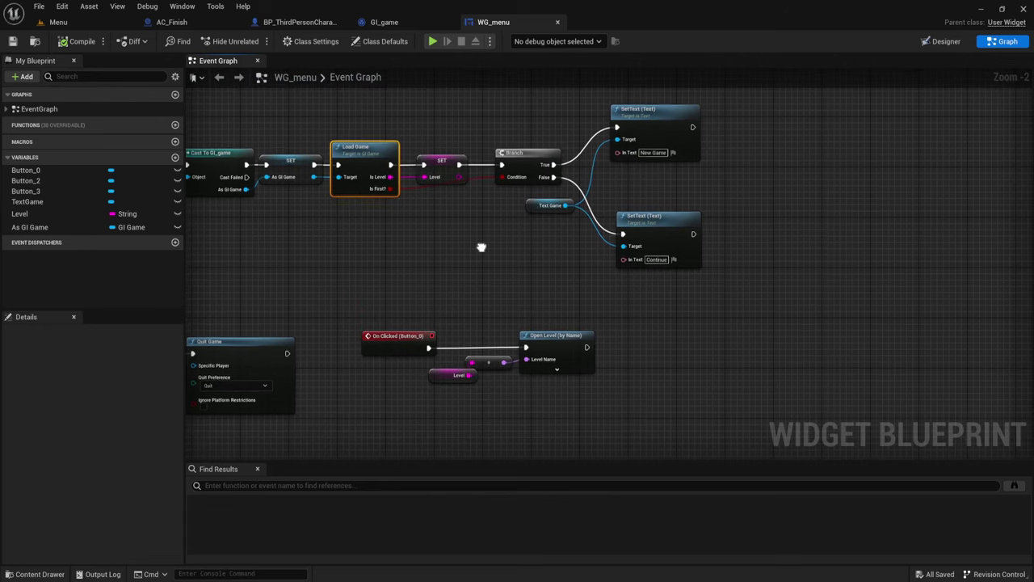
mouse_move(478, 268)
right_down()
mouse_move(483, 211)
mouse_move(477, 252)
right_up()
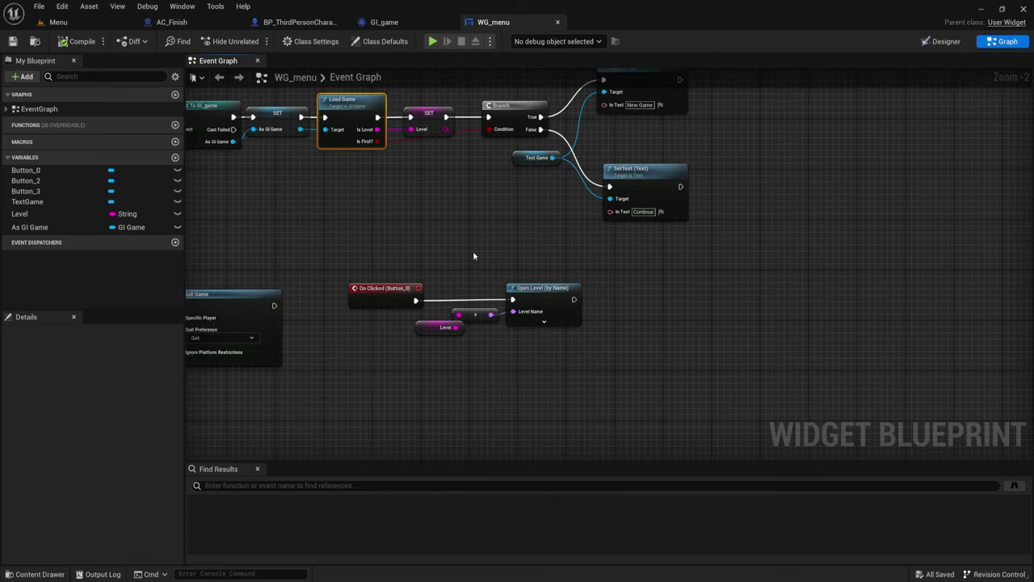
right_drag(436, 142, 463, 190)
Promote Load Game's Is First? to a Boolean variable, wiring its SET between SET Level and Branch
drag(431, 185, 462, 212)
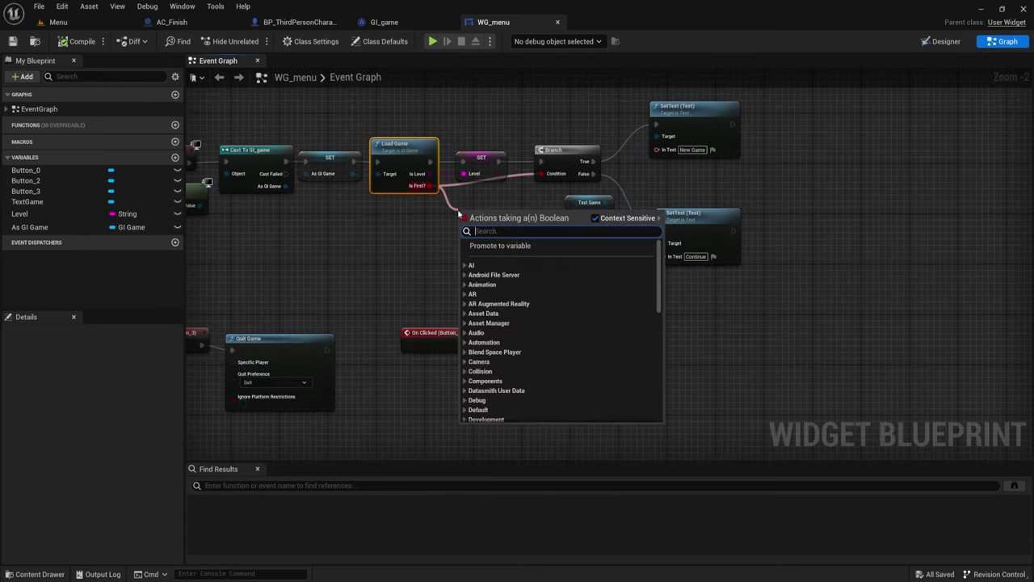
click(511, 239)
right_drag(526, 227, 481, 261)
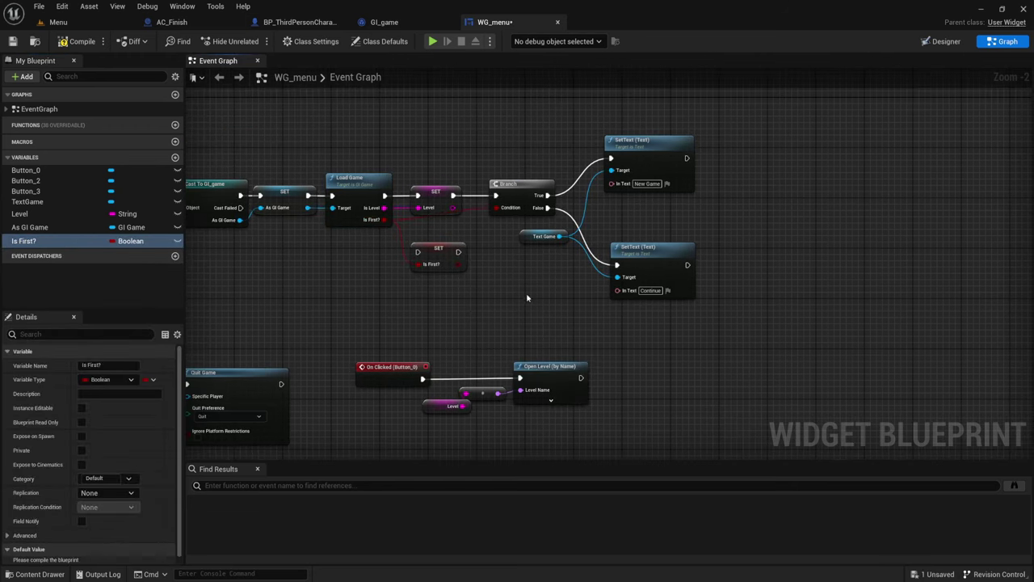
drag(485, 173, 704, 293)
drag(660, 174, 773, 166)
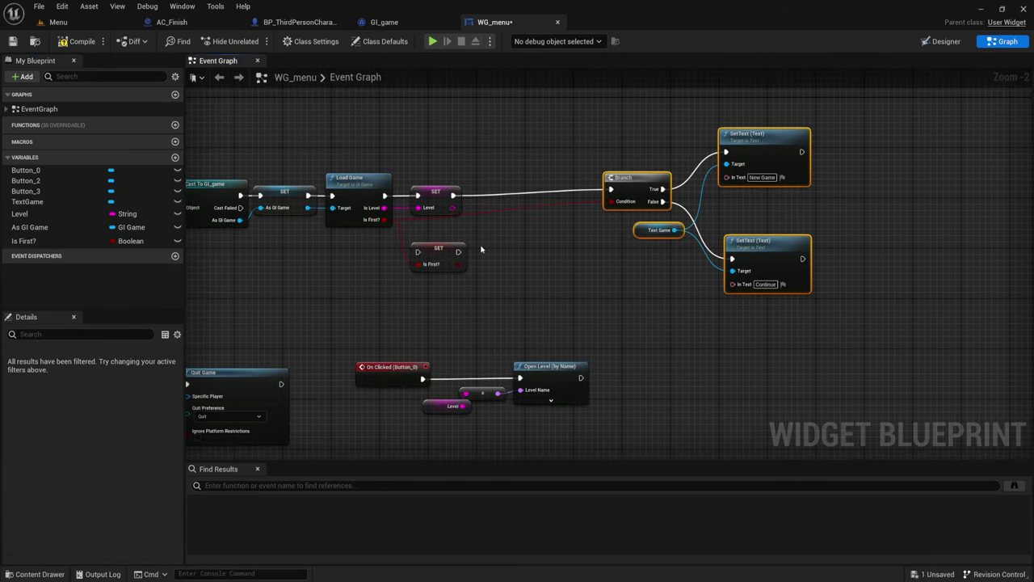
drag(417, 251, 454, 197)
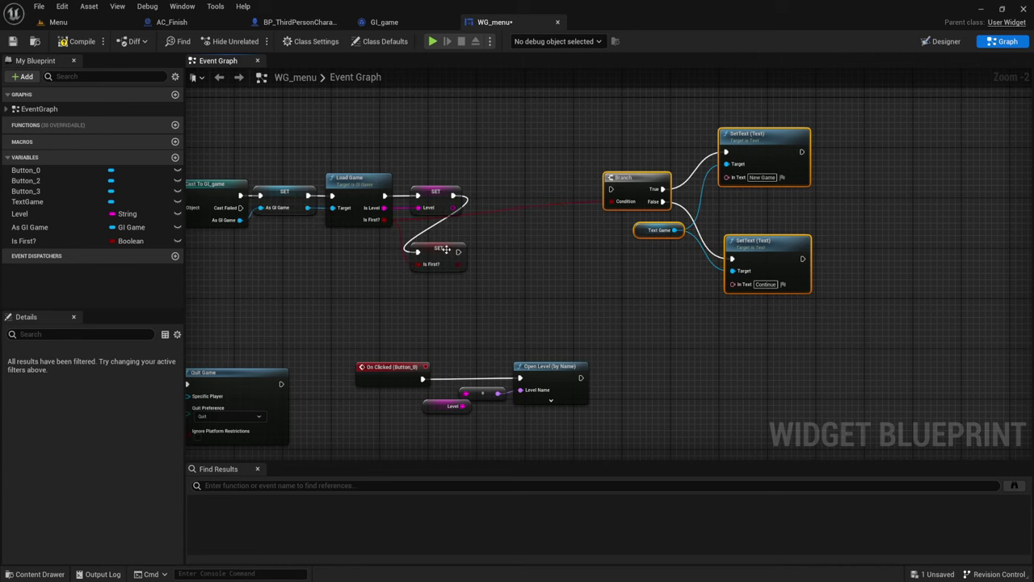
mouse_move(438, 249)
mouse_down()
mouse_move(505, 191)
mouse_move(626, 190)
mouse_up()
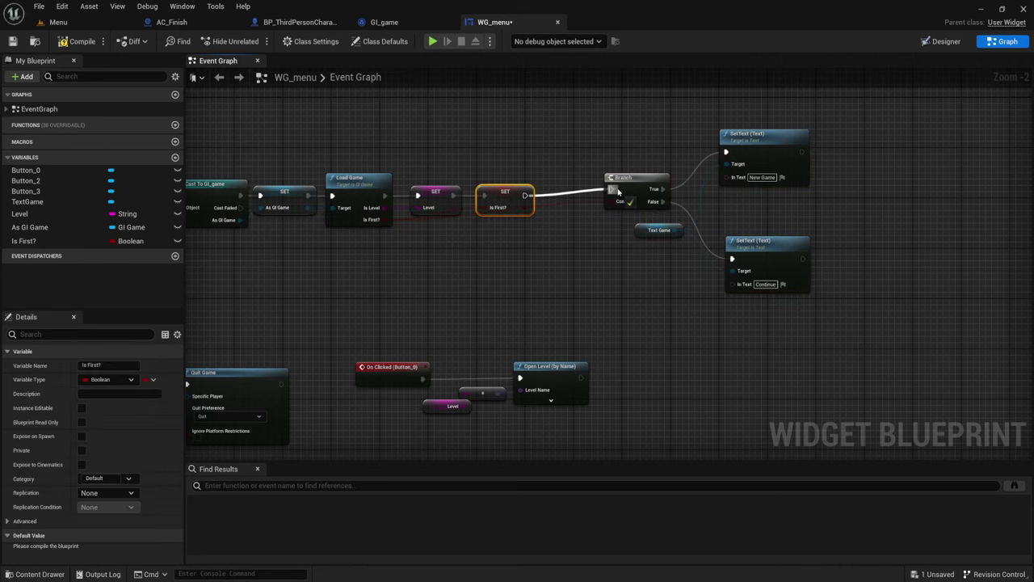
Shift the Open Level and Level nodes to the right
right_drag(571, 296, 566, 218)
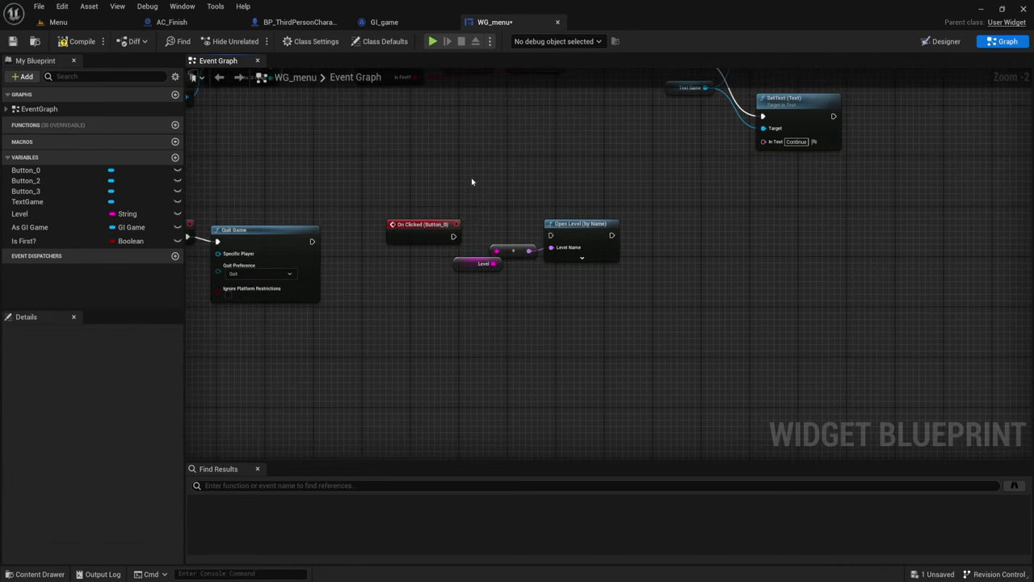
drag(474, 180, 635, 279)
drag(580, 228, 735, 241)
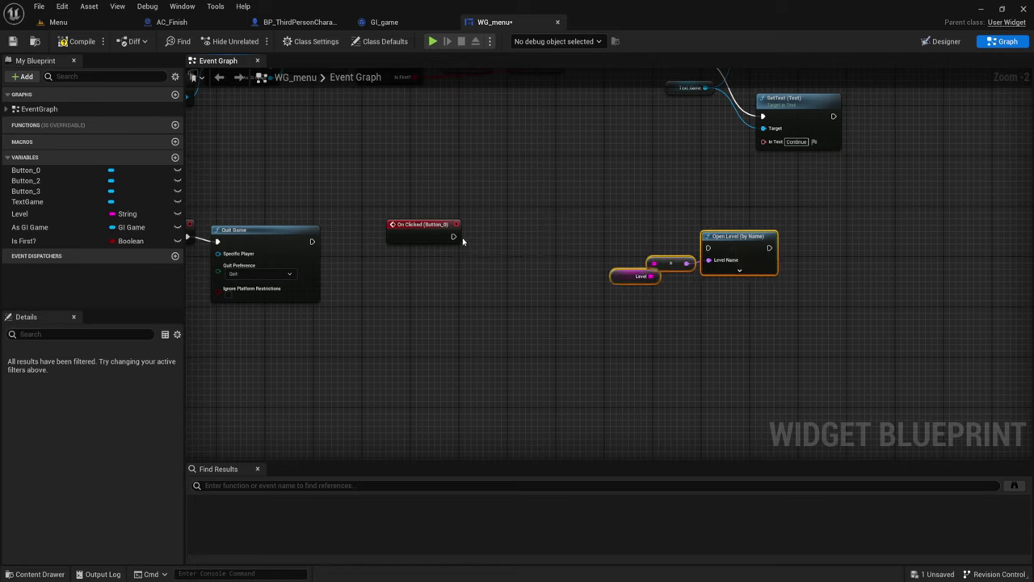
Add a Print String after On Clicked, fed by an Append node
drag(453, 236, 515, 225)
text(pri)
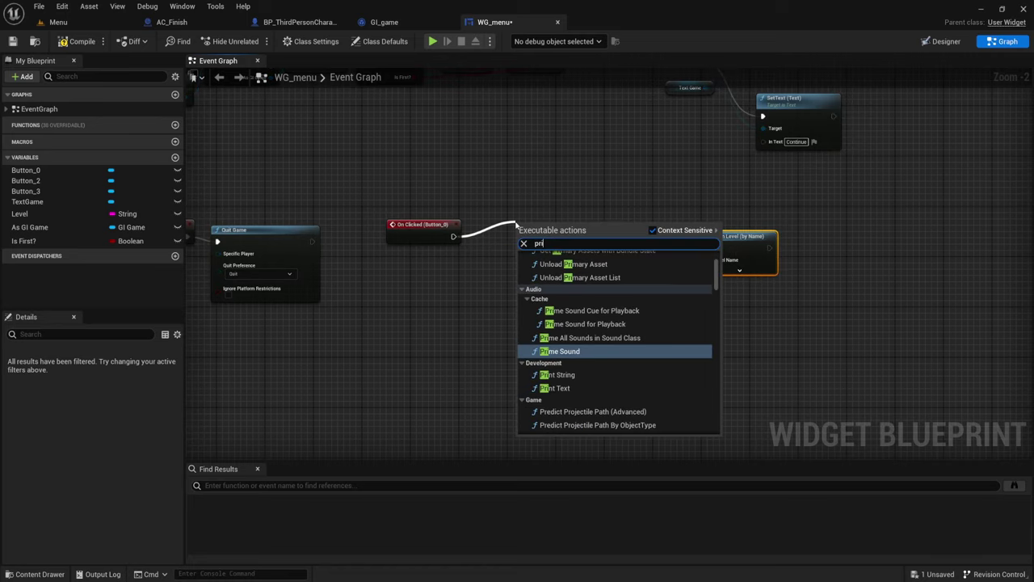
text(nt)
key(Return)
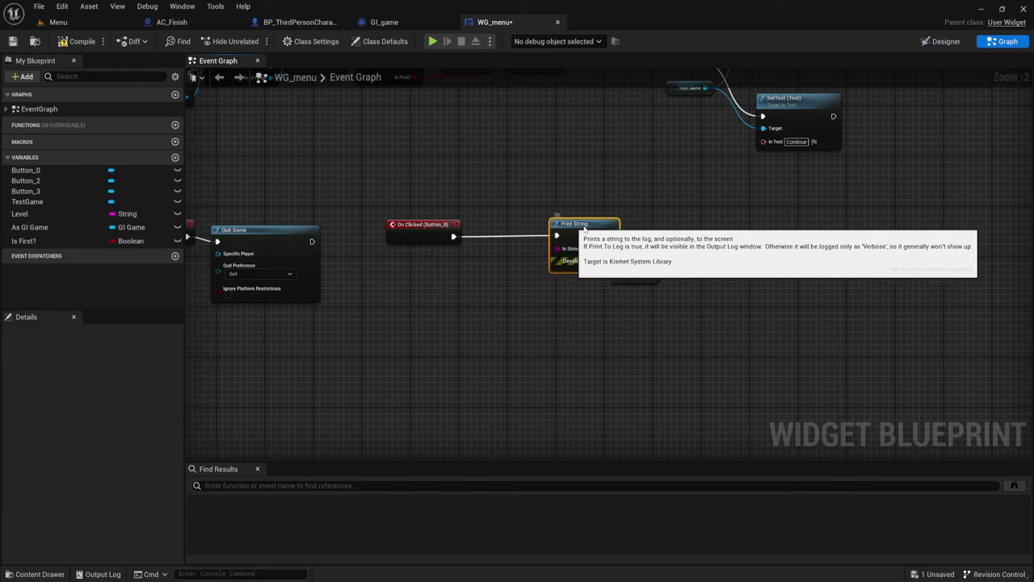
scroll(388, 250, up, 2)
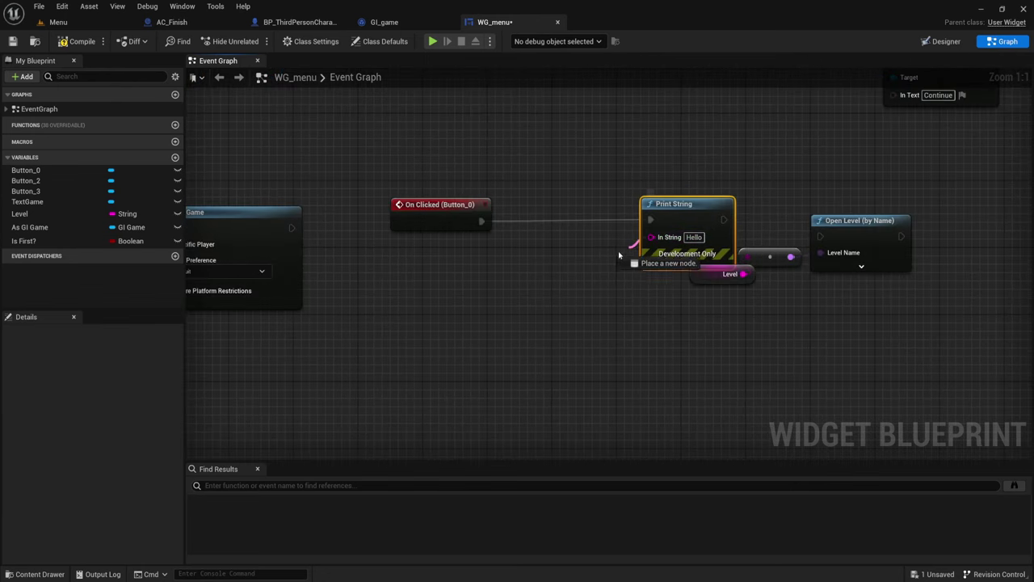
drag(670, 243, 605, 259)
text(app)
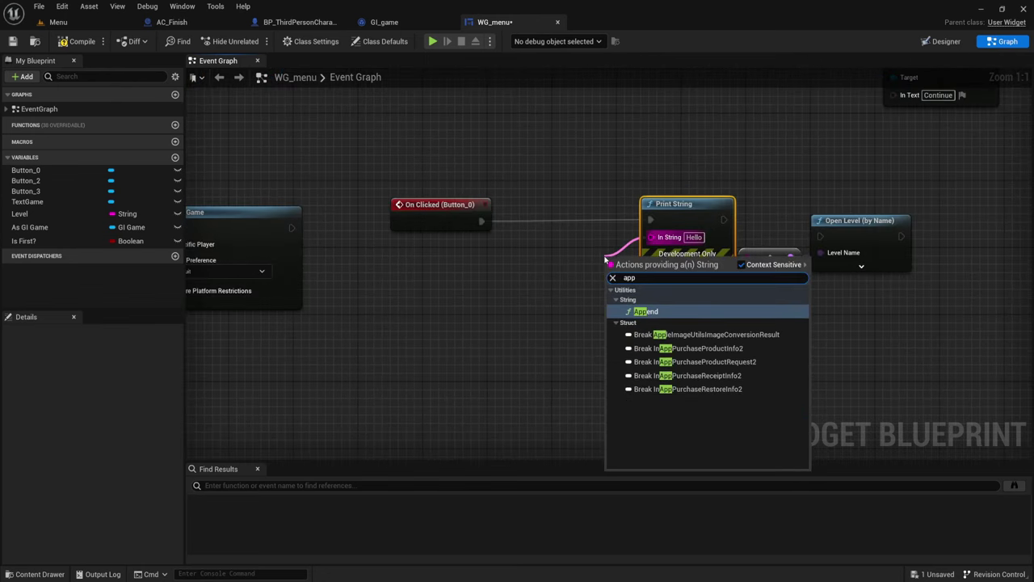
key(Return)
drag(620, 265, 547, 247)
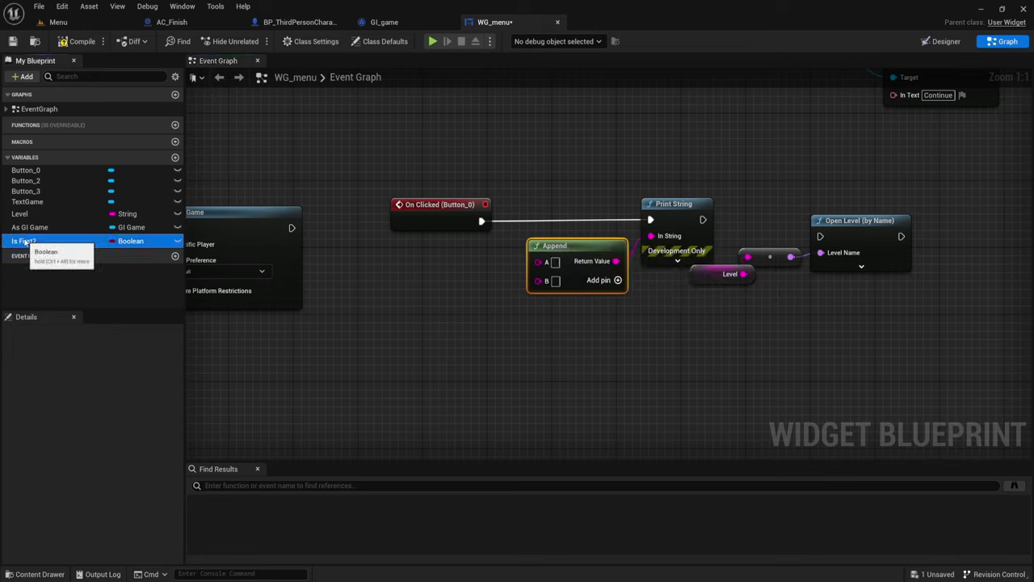
Wire Level into Append A and Is First? into new pin C, then compile WG_menu
drag(24, 240, 307, 303)
drag(406, 271, 433, 300)
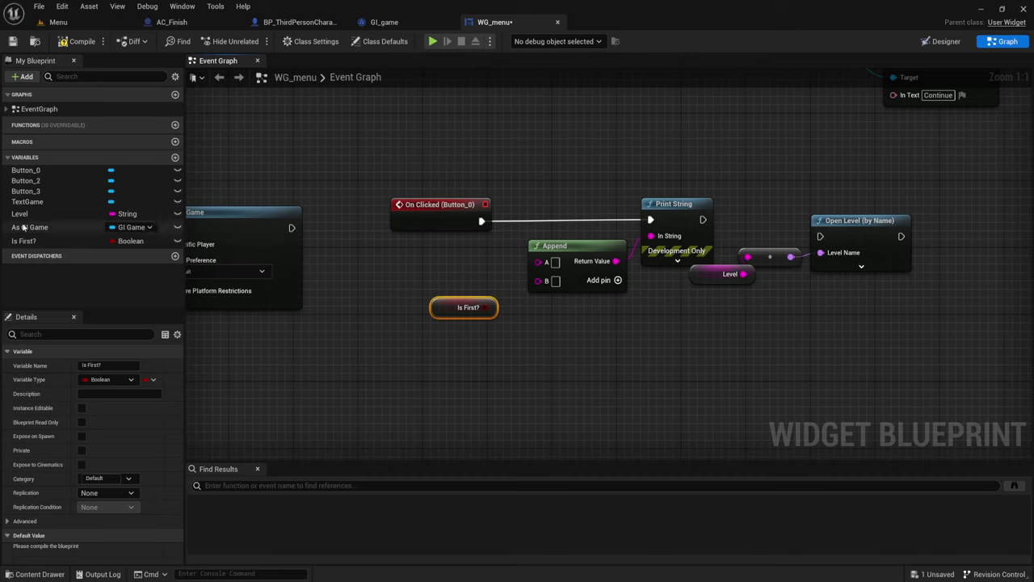
drag(20, 213, 433, 257)
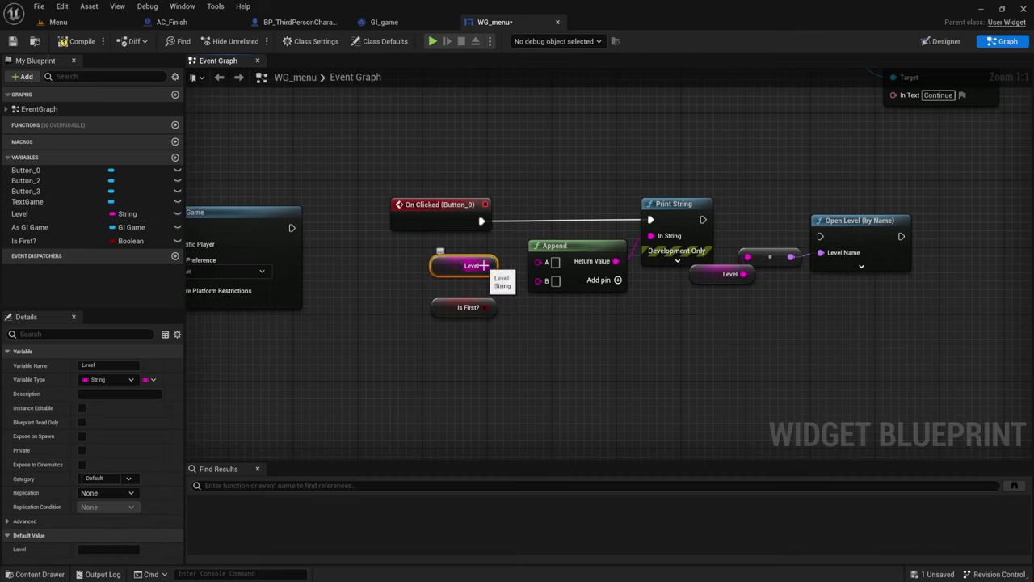
click(619, 280)
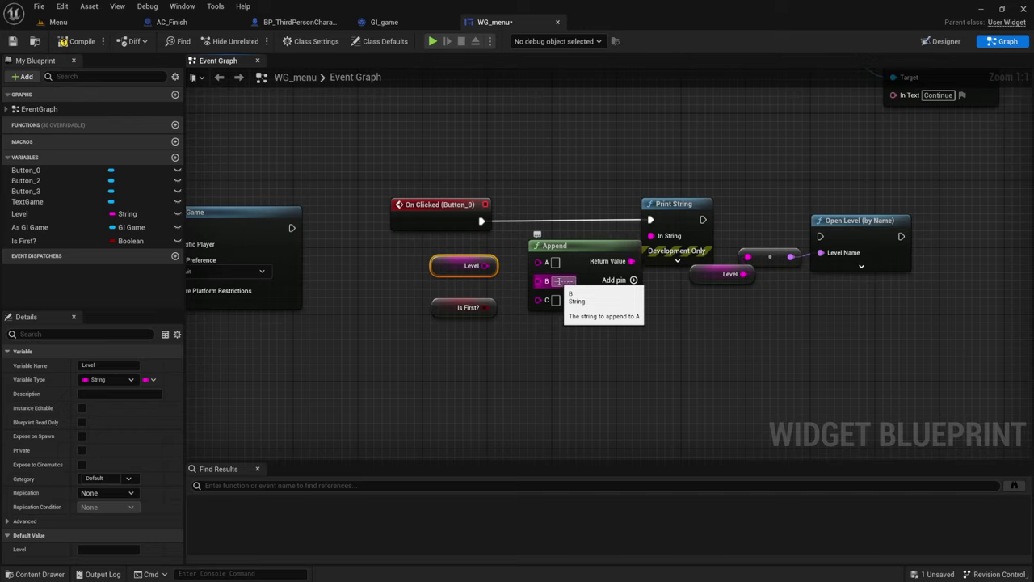
drag(486, 265, 538, 261)
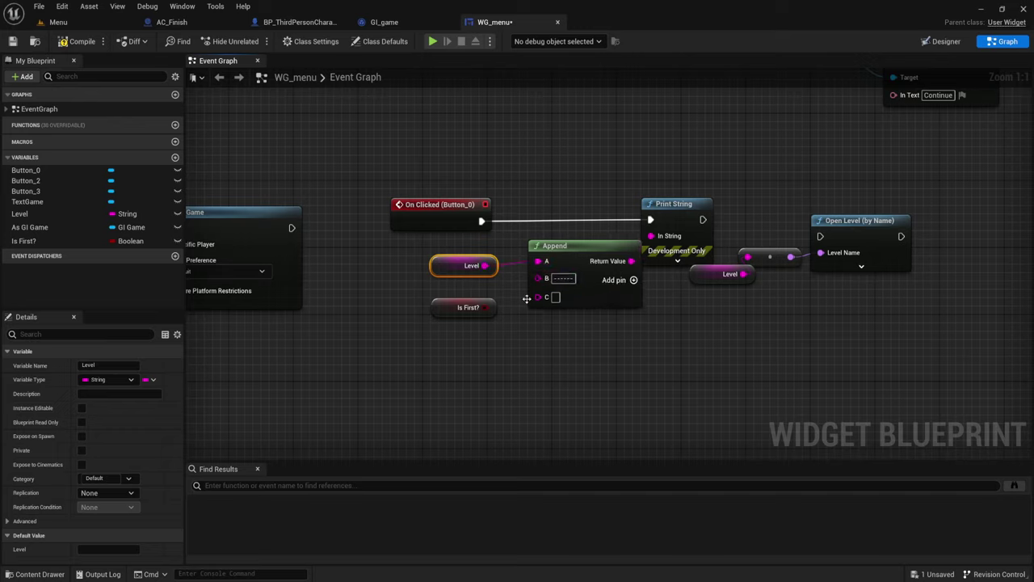
mouse_move(485, 308)
mouse_down()
mouse_move(539, 296)
mouse_move(489, 291)
mouse_up()
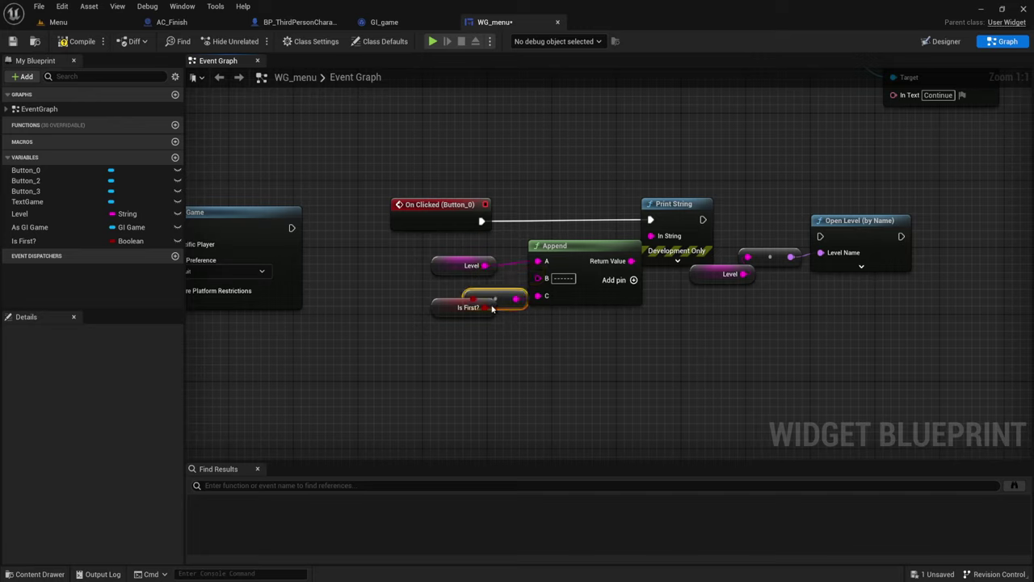
click(75, 42)
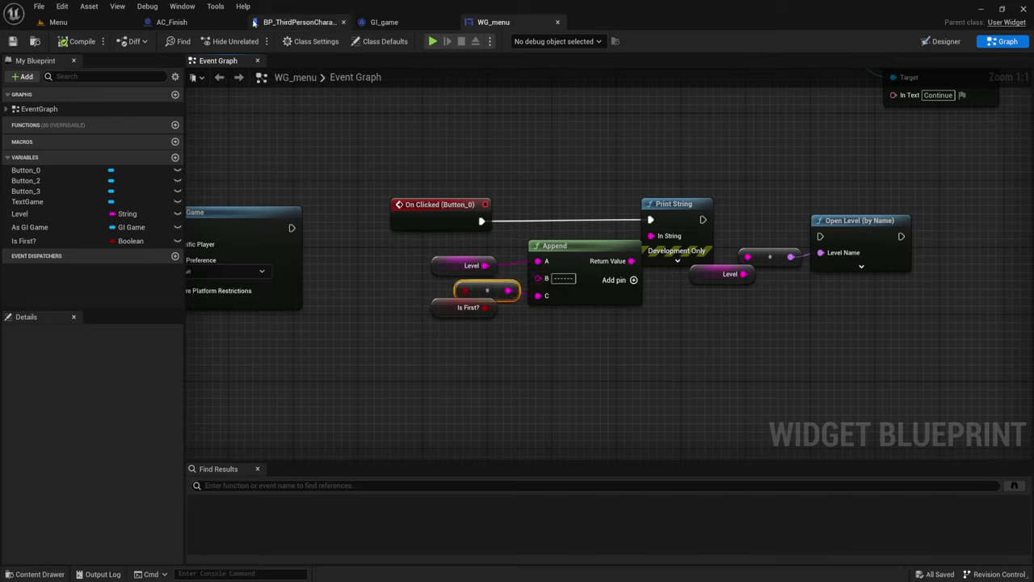
Delete PlayerSettings.sav from Saved/SaveGames, then start a Play test of the Menu level
click(58, 22)
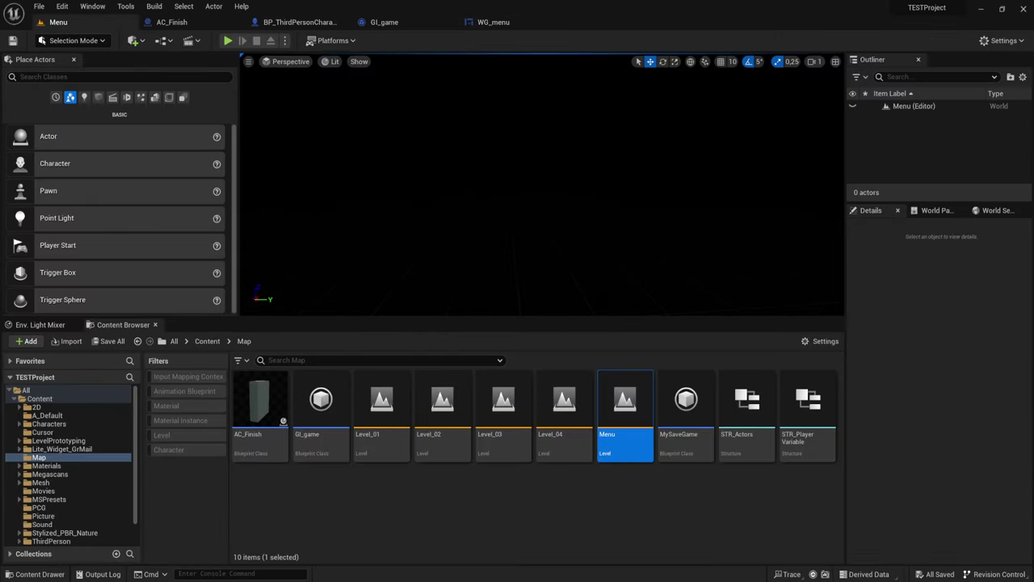
key(alt+Tab)
click(483, 231)
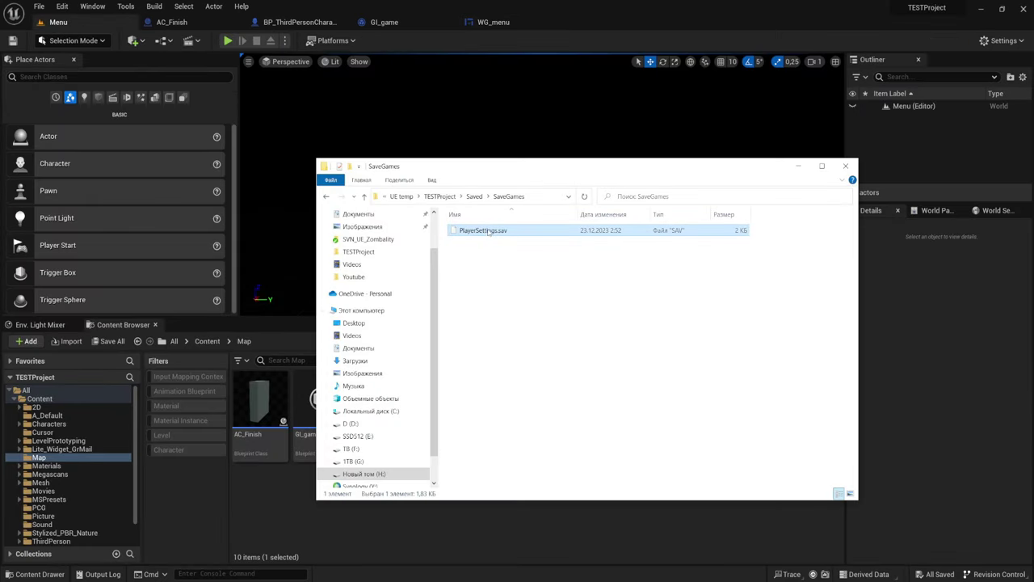
right_click(486, 230)
click(517, 456)
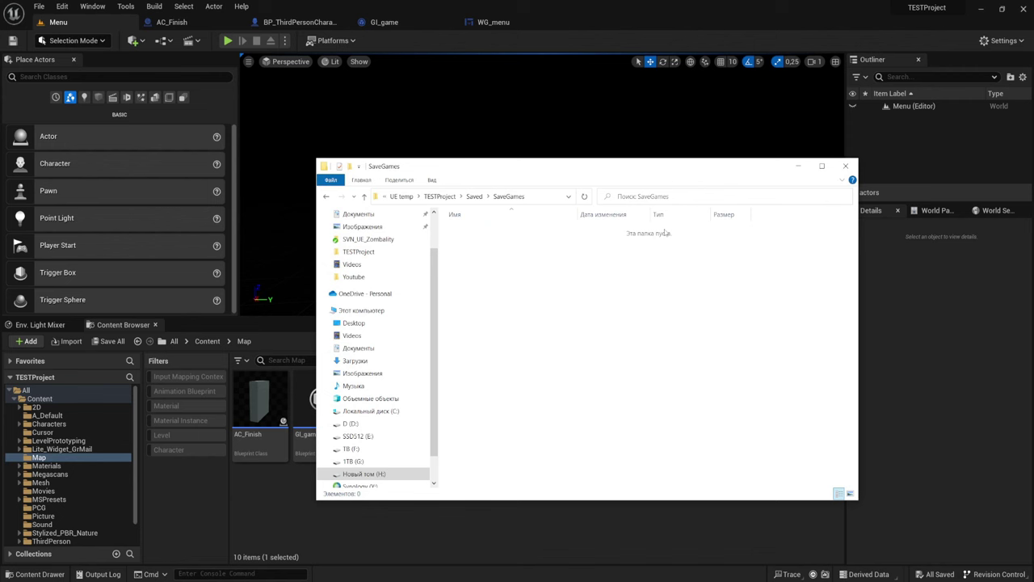
click(800, 166)
click(228, 41)
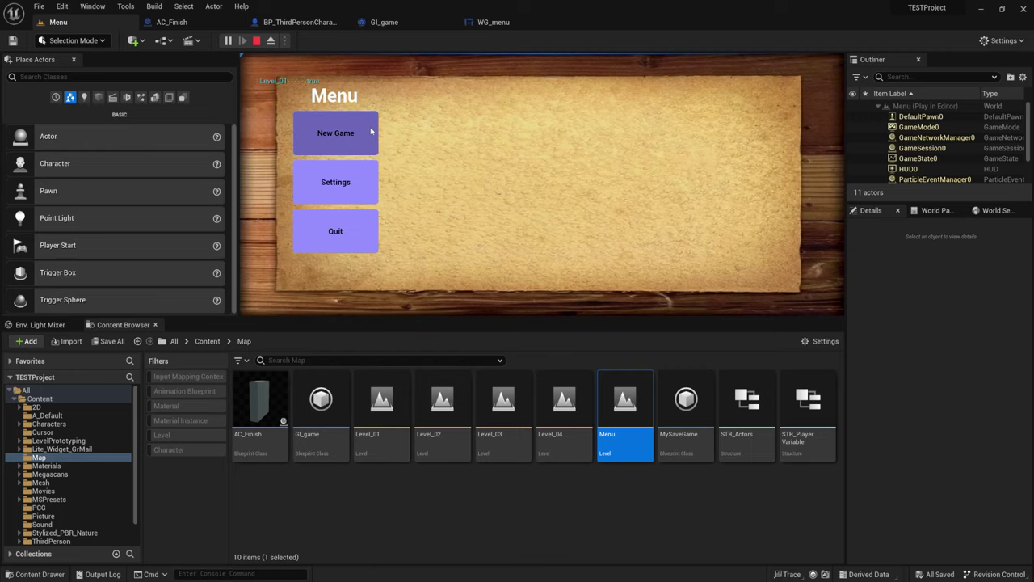
Stop the running Menu play test with Esc
key(Escape)
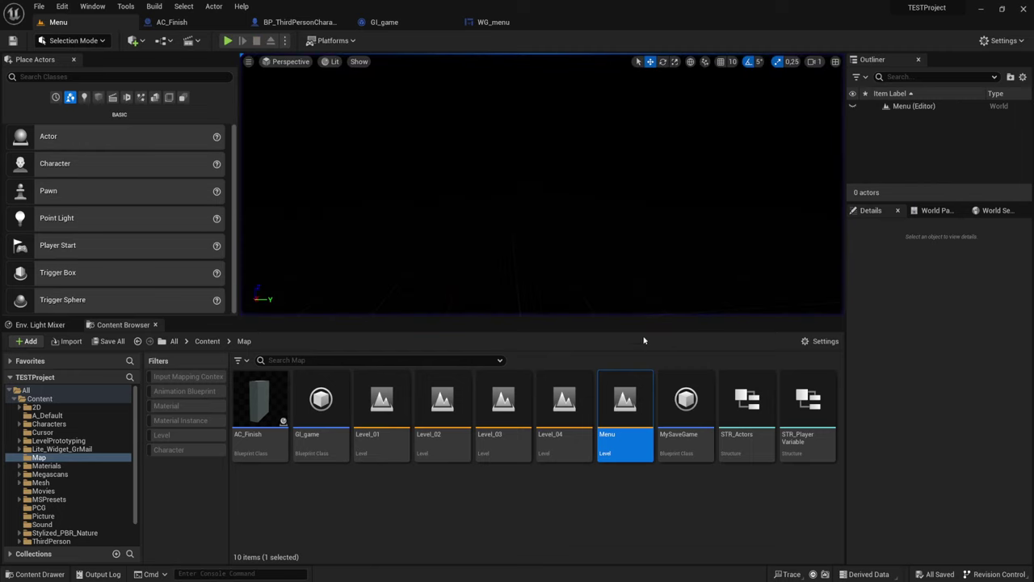
In WG_menu, move Print String out of the chain and wire On Clicked straight to Open Level
click(504, 24)
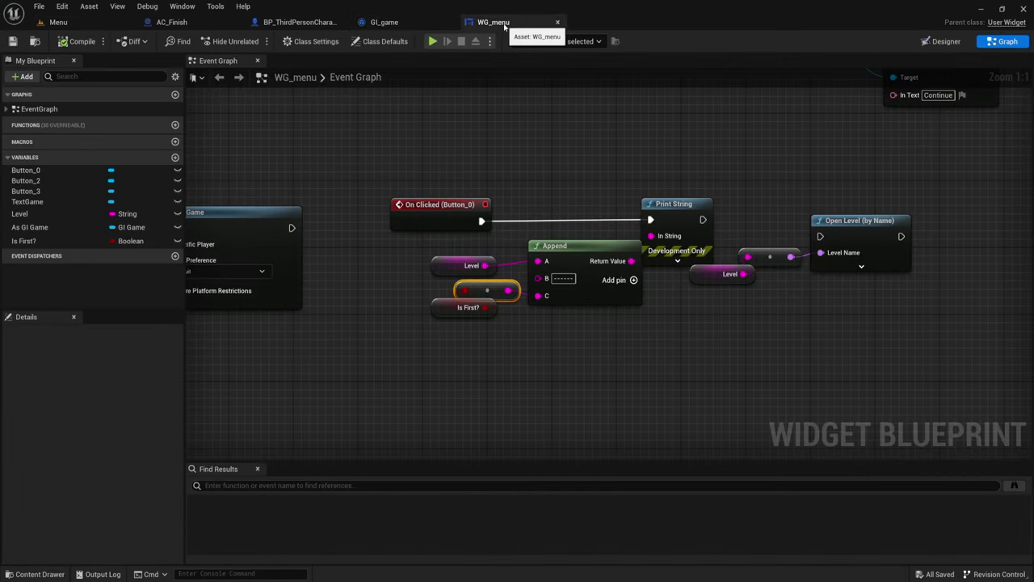
right_drag(675, 329, 590, 341)
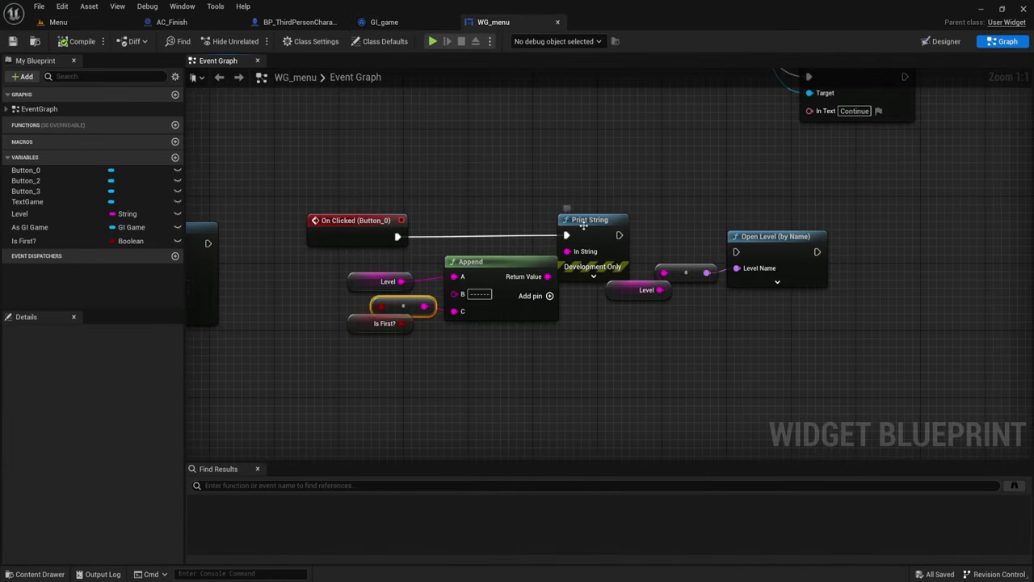
drag(583, 226, 592, 360)
drag(396, 237, 736, 251)
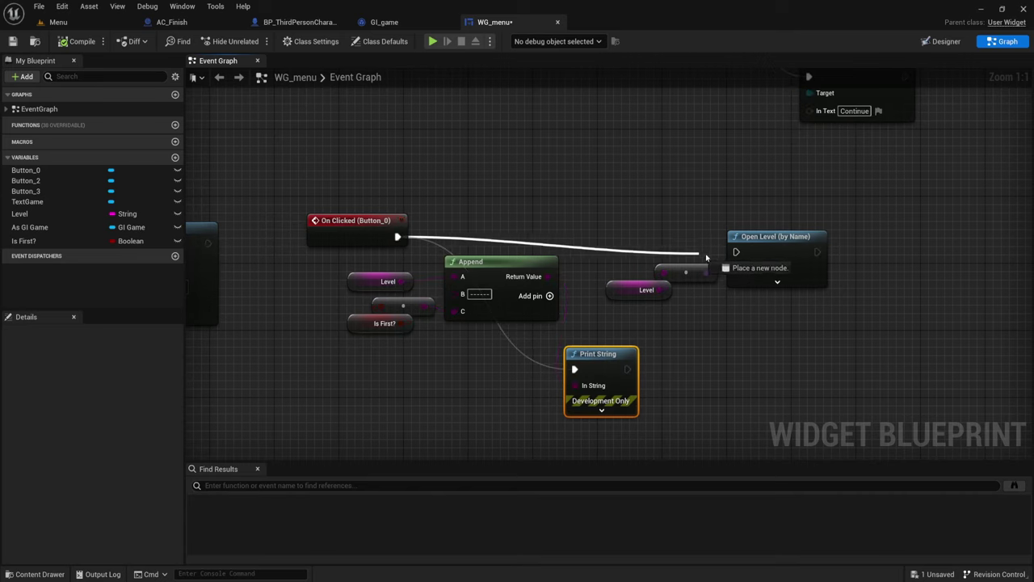
mouse_move(646, 303)
mouse_down()
mouse_move(779, 229)
mouse_move(716, 212)
mouse_up()
click(716, 212)
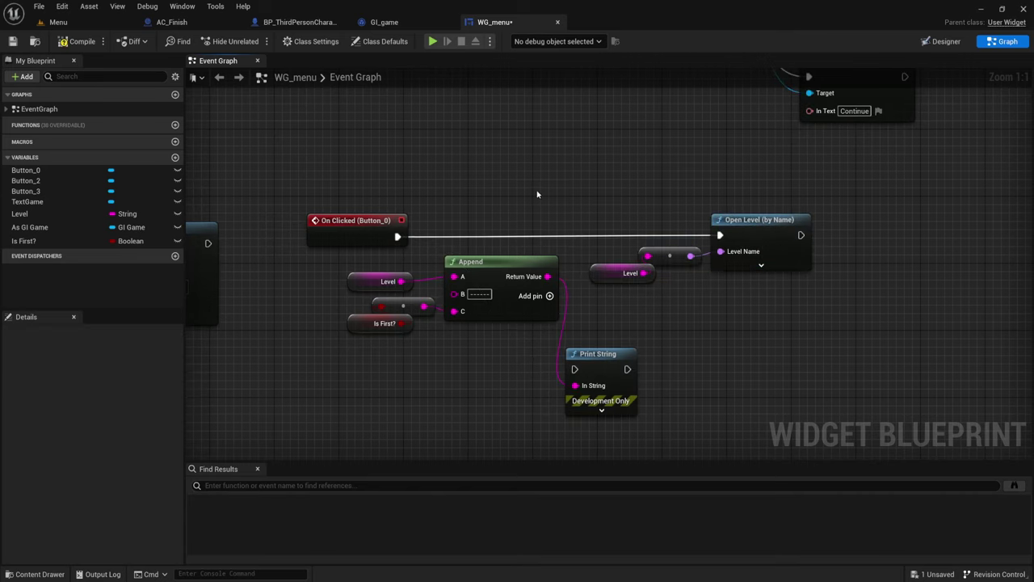
right_drag(716, 211, 702, 233)
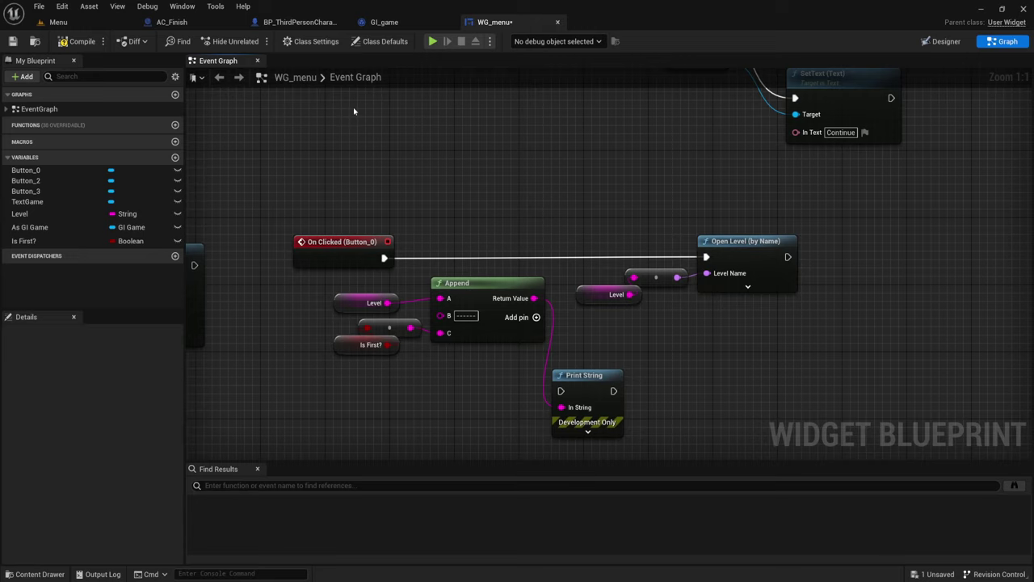
Save WG_menu, select the Is First? SET node, and return to the Menu level
click(19, 44)
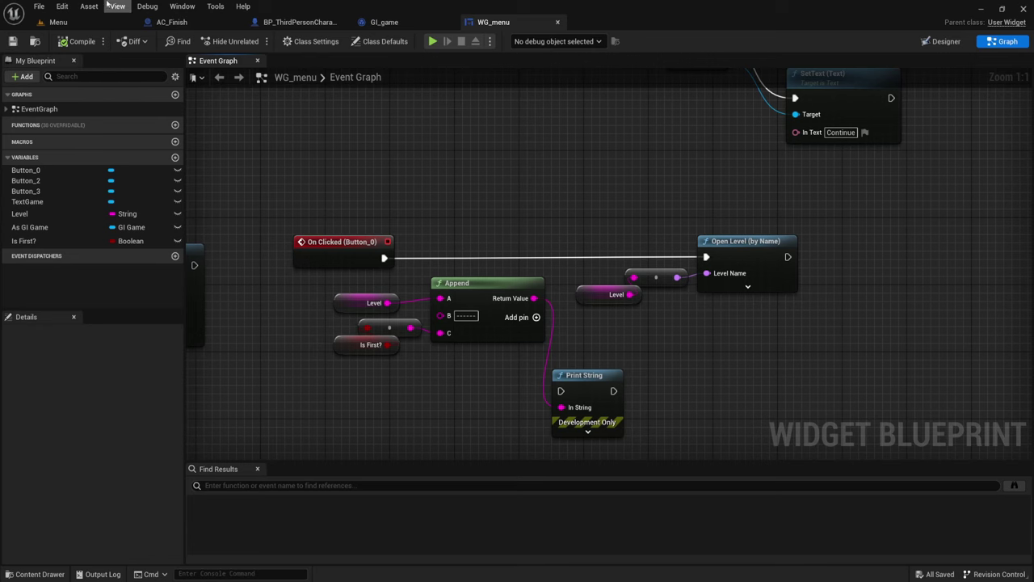
right_drag(502, 191, 502, 315)
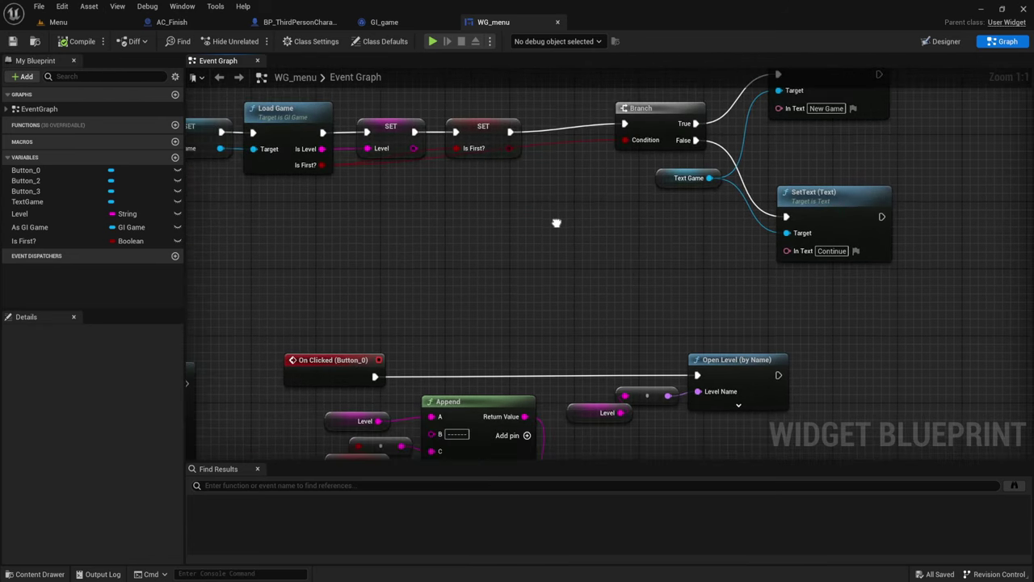
drag(477, 212, 510, 121)
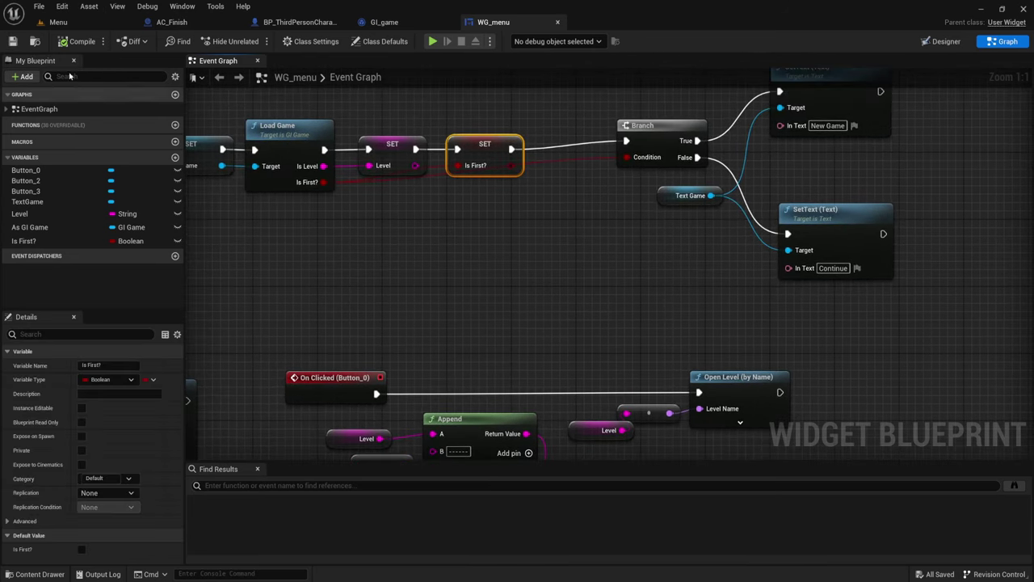
click(59, 22)
Play the Menu level, choose New Game, and run the character through Level_01 into Level_02
click(229, 40)
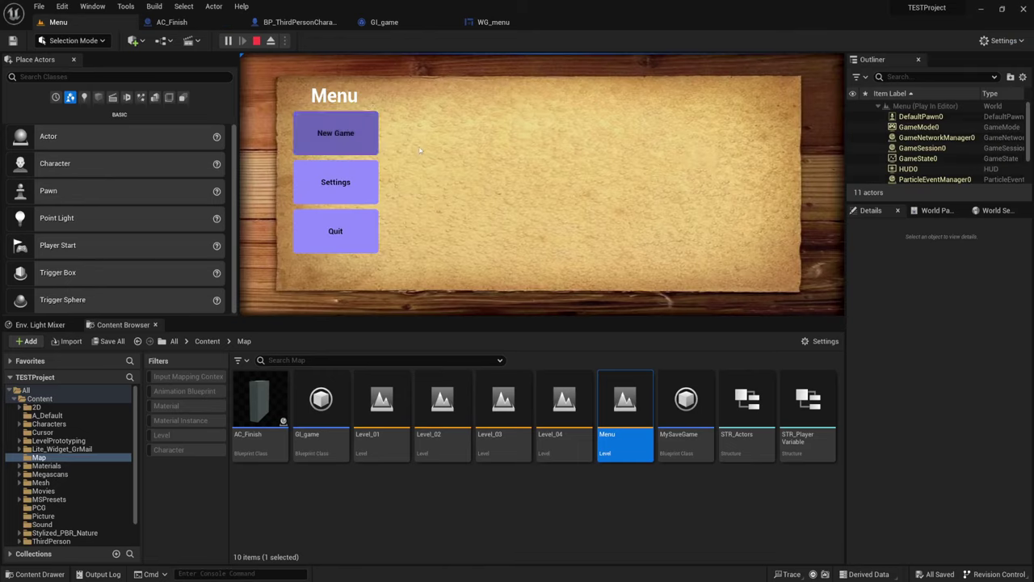
click(339, 138)
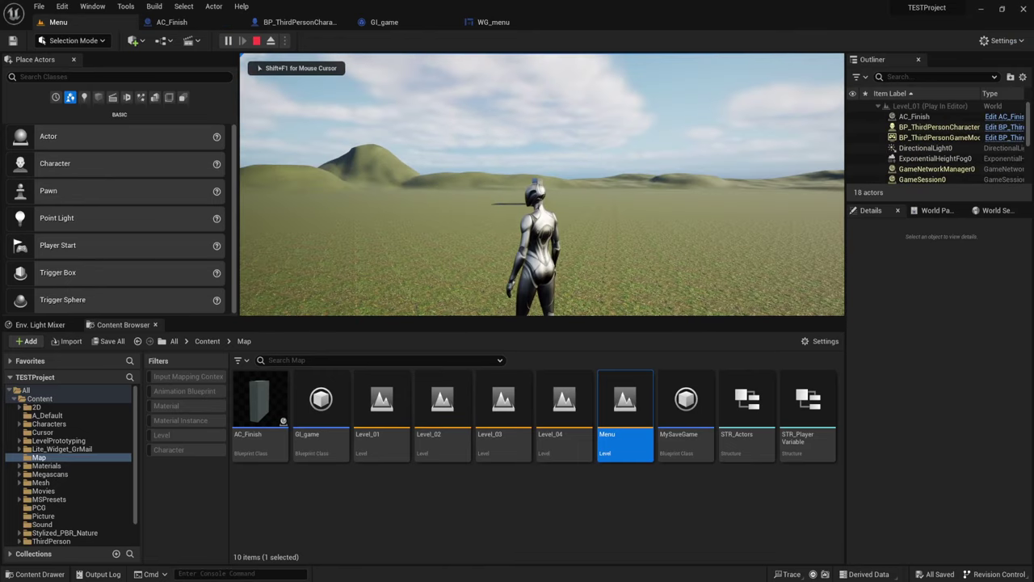
key(w)
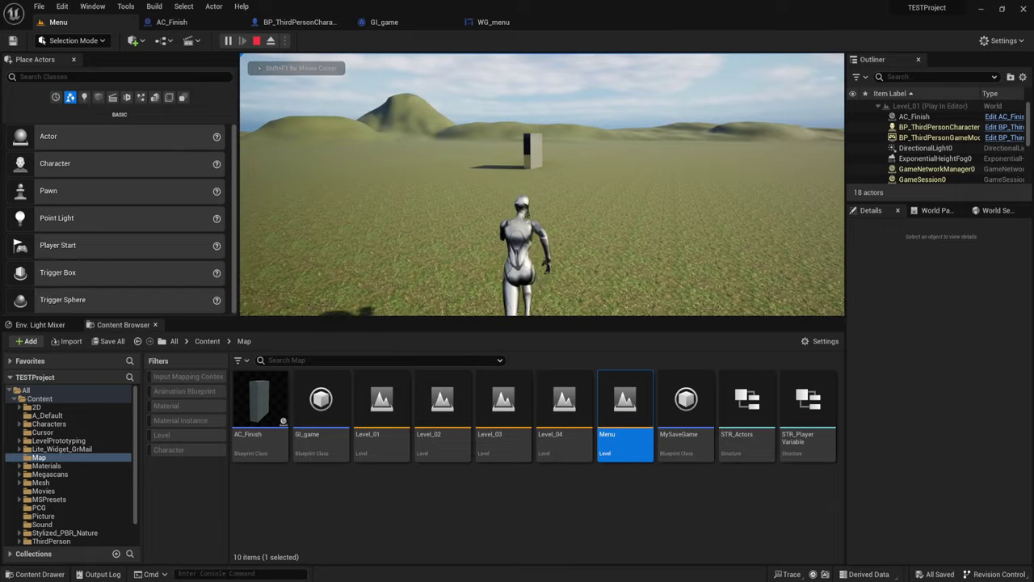
key(a)
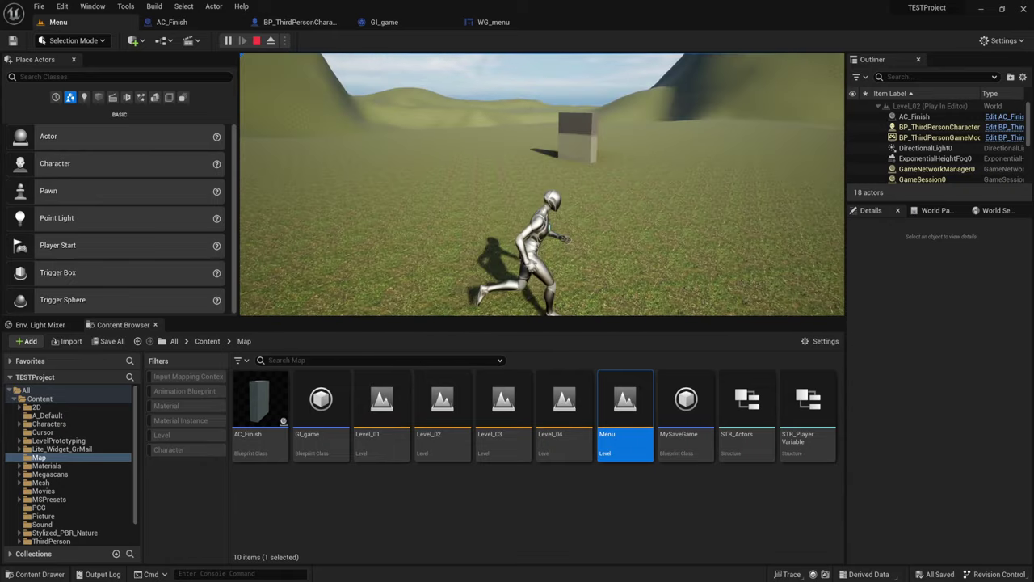
key(w)
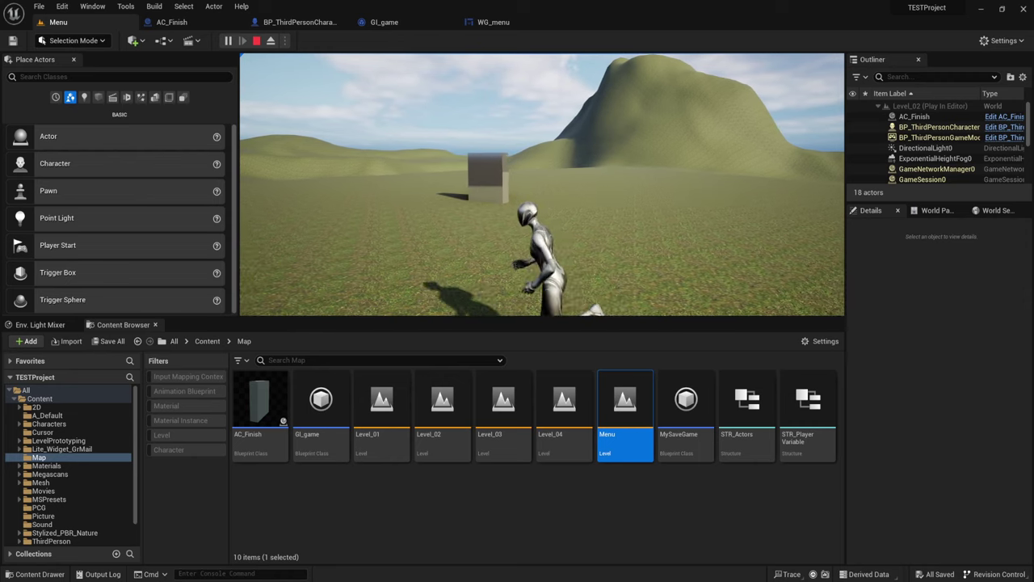
key(a)
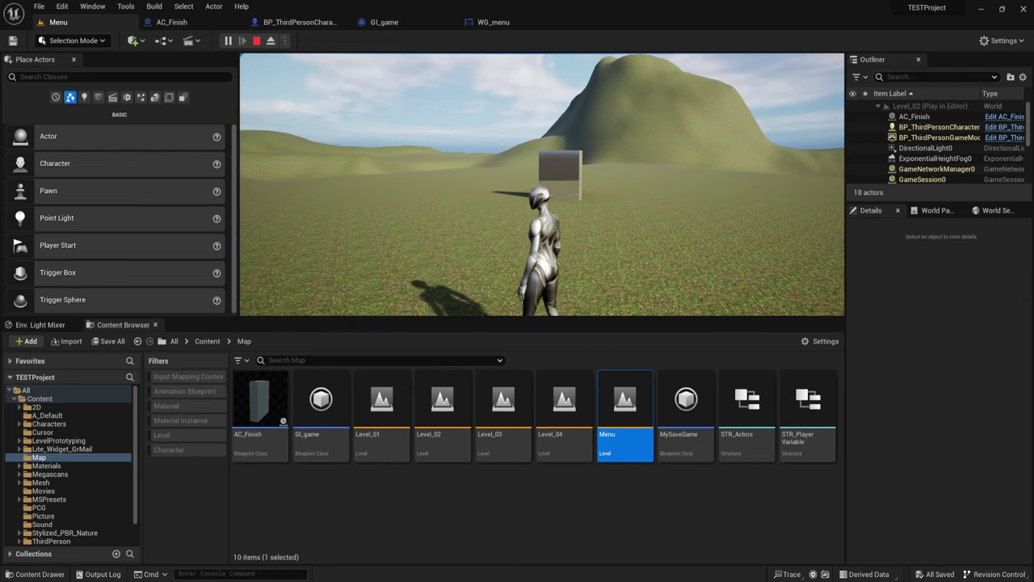
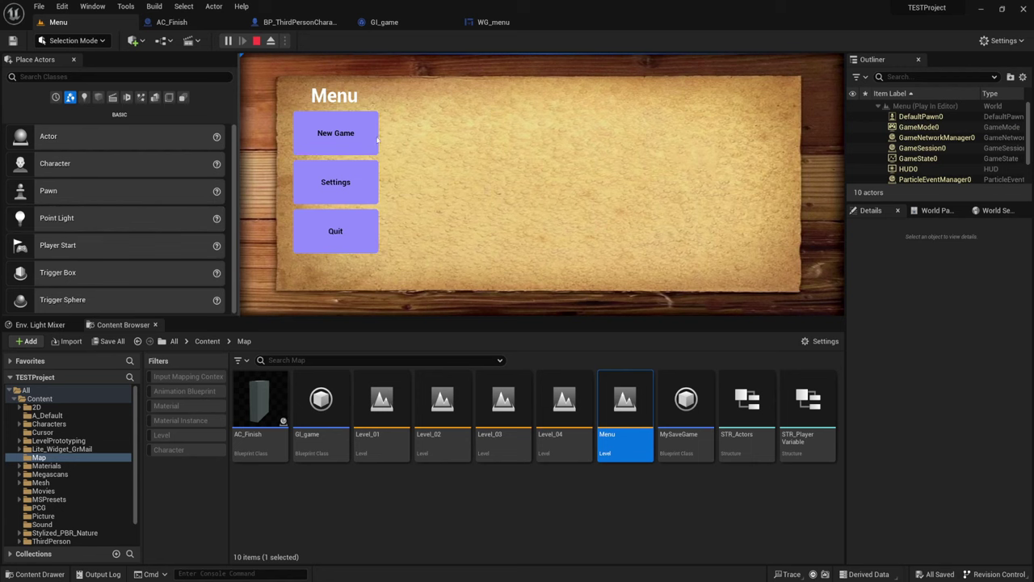
Play-test New Game from the menu, running through Level_01 into Level_03 with WASD, then stop
click(346, 143)
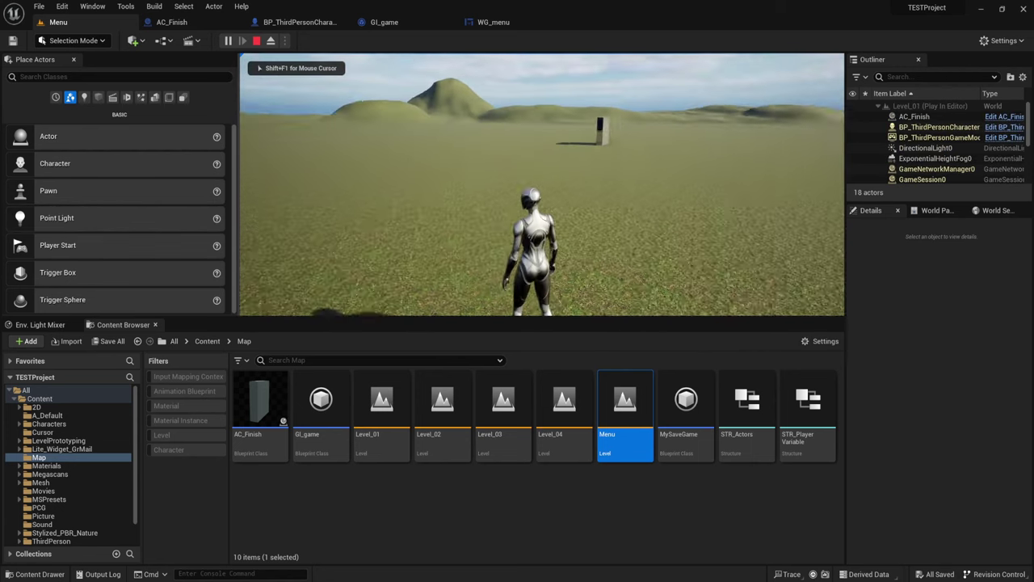
key(a)
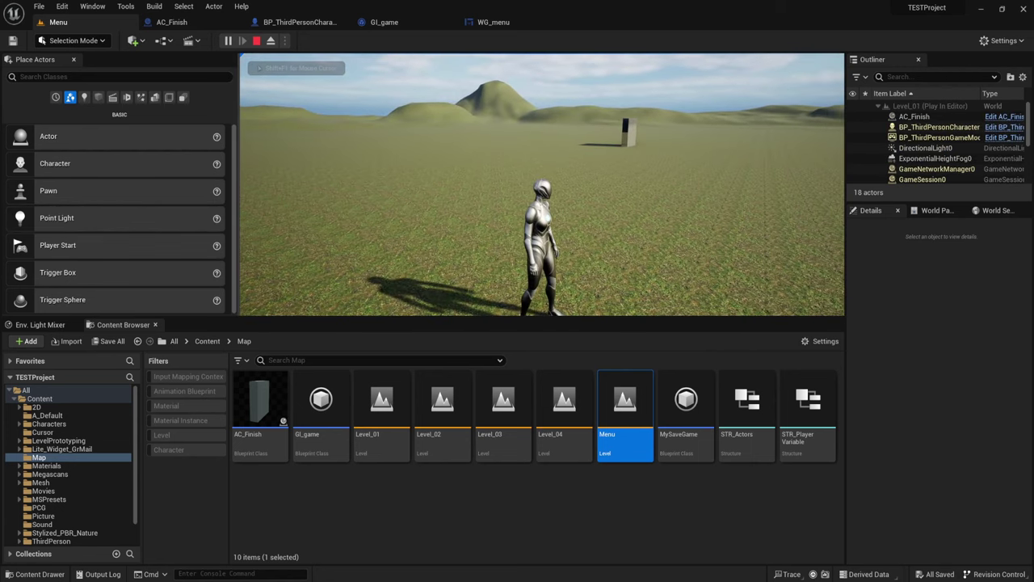
key(w)
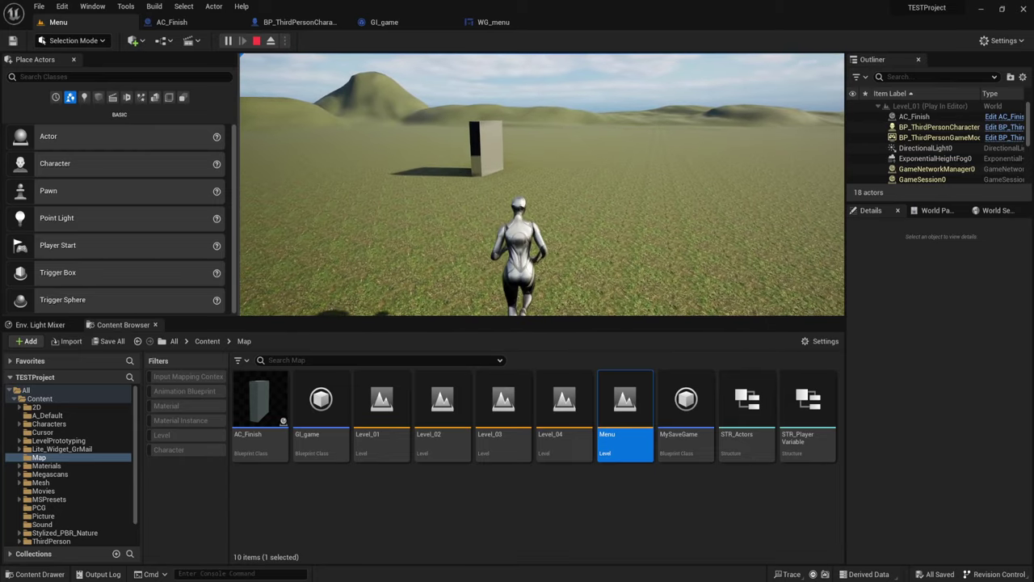
key(d)
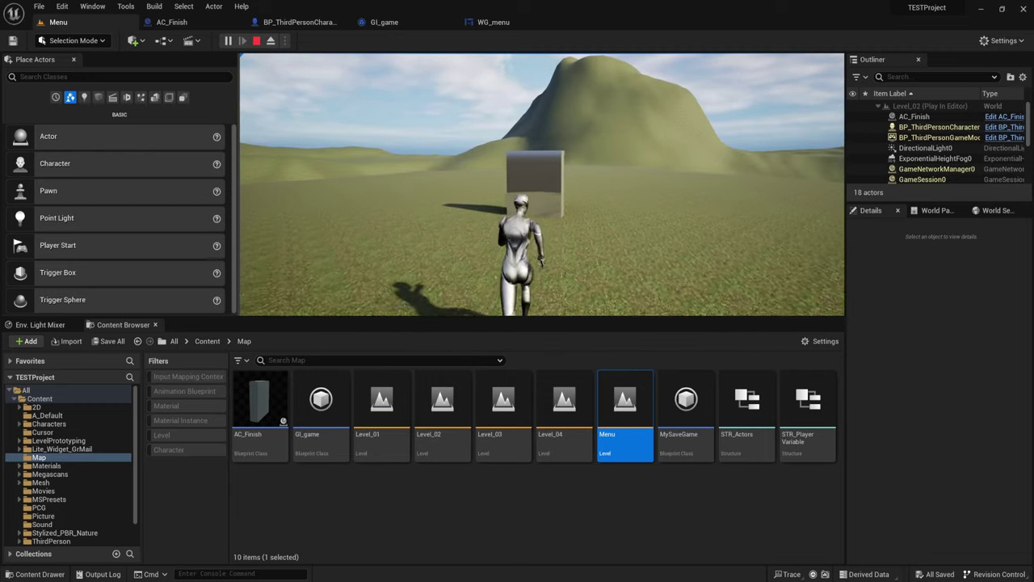
key(w)
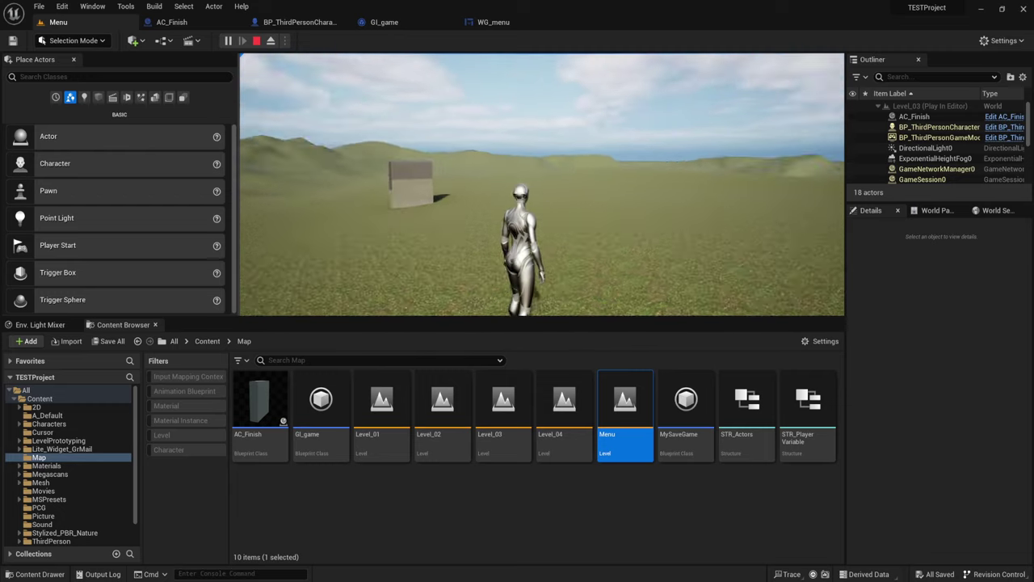
key(w)
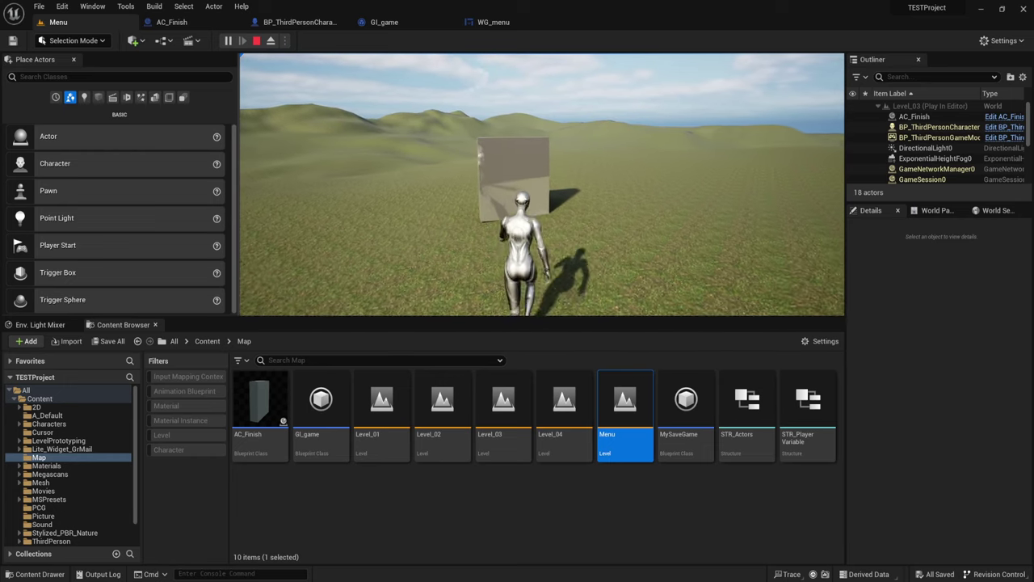
key(Escape)
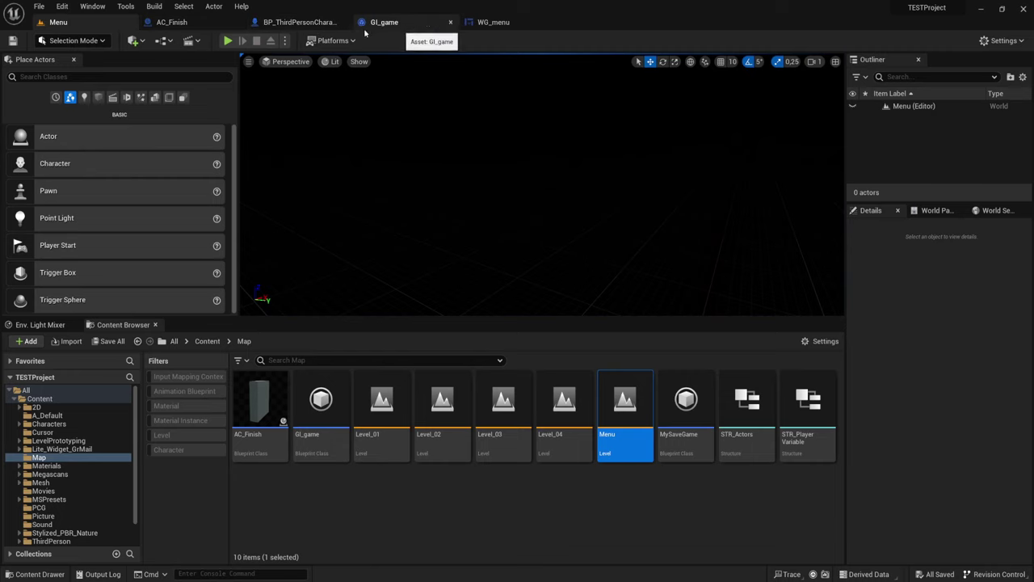
Open Level_01 and its Level Blueprint, framing the event chain
double_click(381, 404)
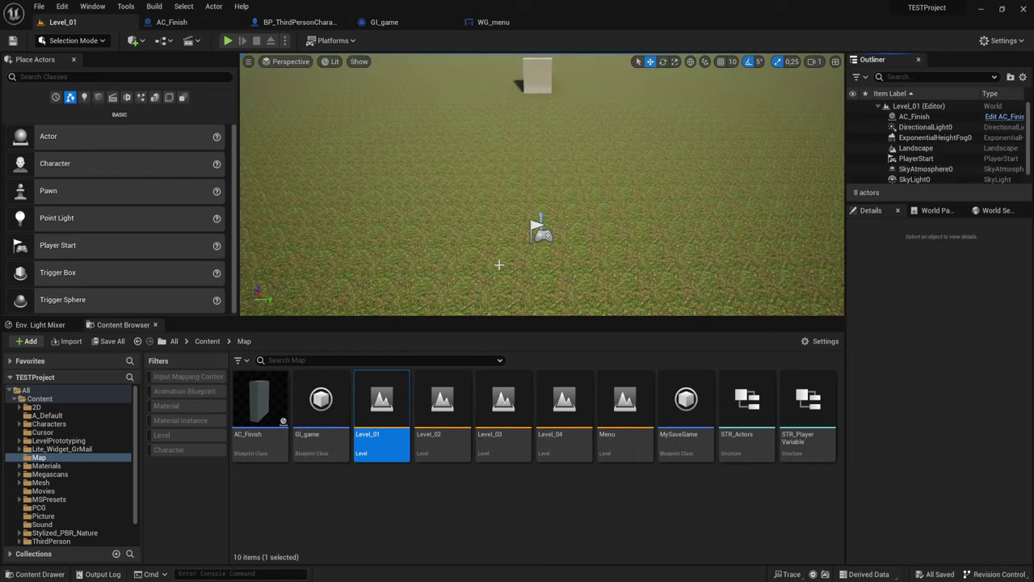
right_drag(650, 117, 646, 89)
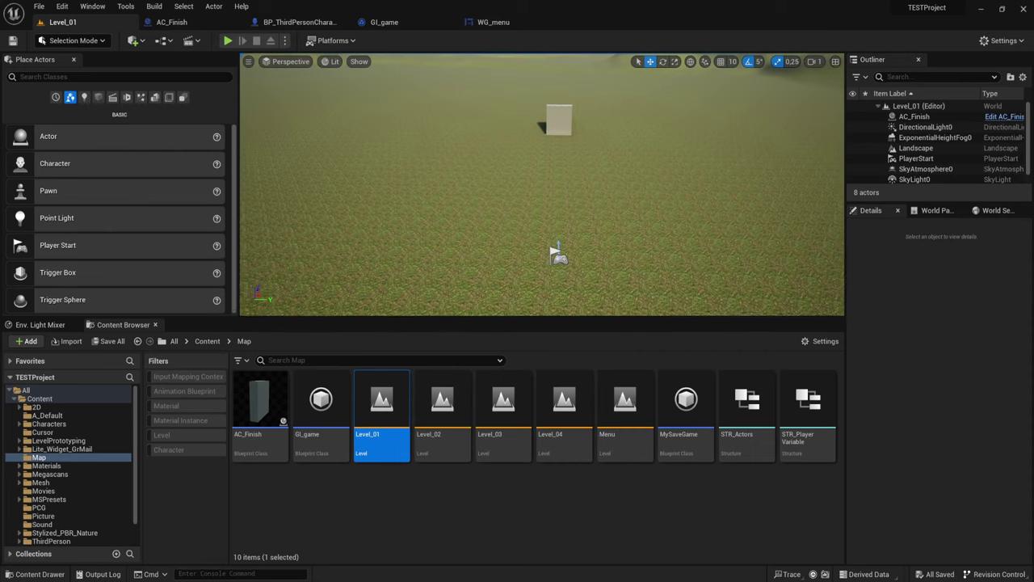
click(165, 41)
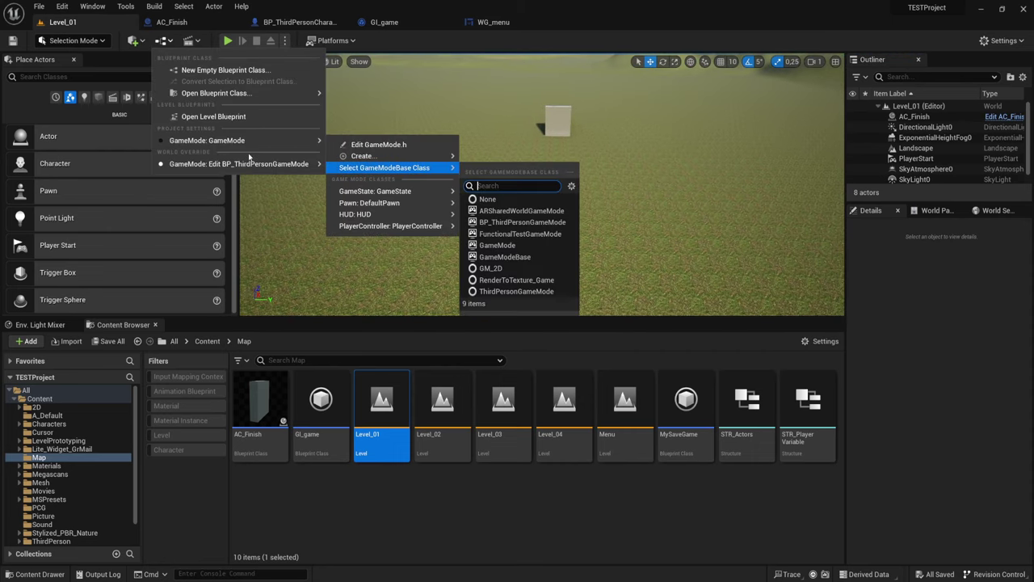
click(202, 118)
right_drag(574, 227, 679, 230)
scroll(679, 234, down, 2)
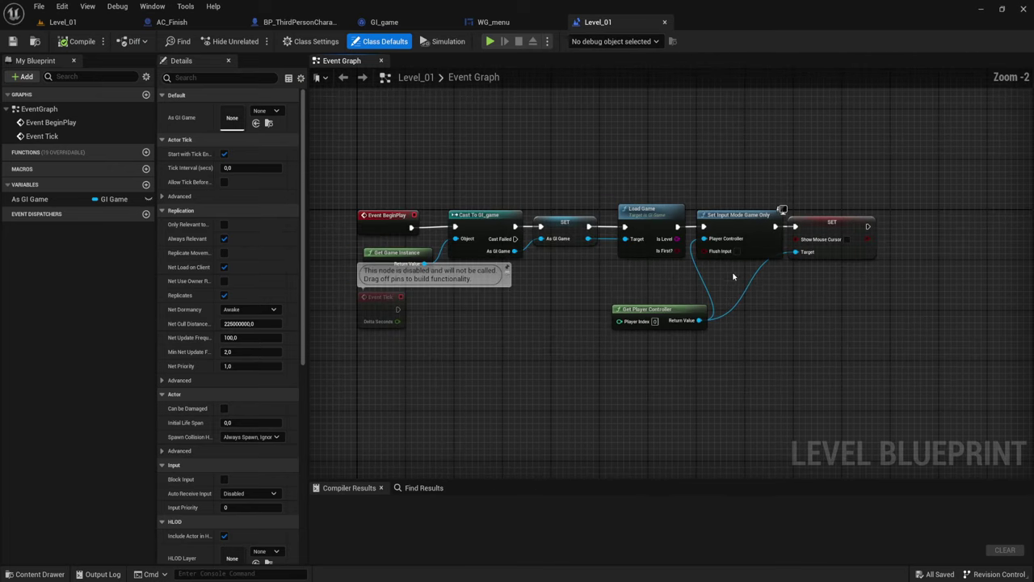
scroll(581, 268, up, 2)
right_drag(705, 275, 601, 272)
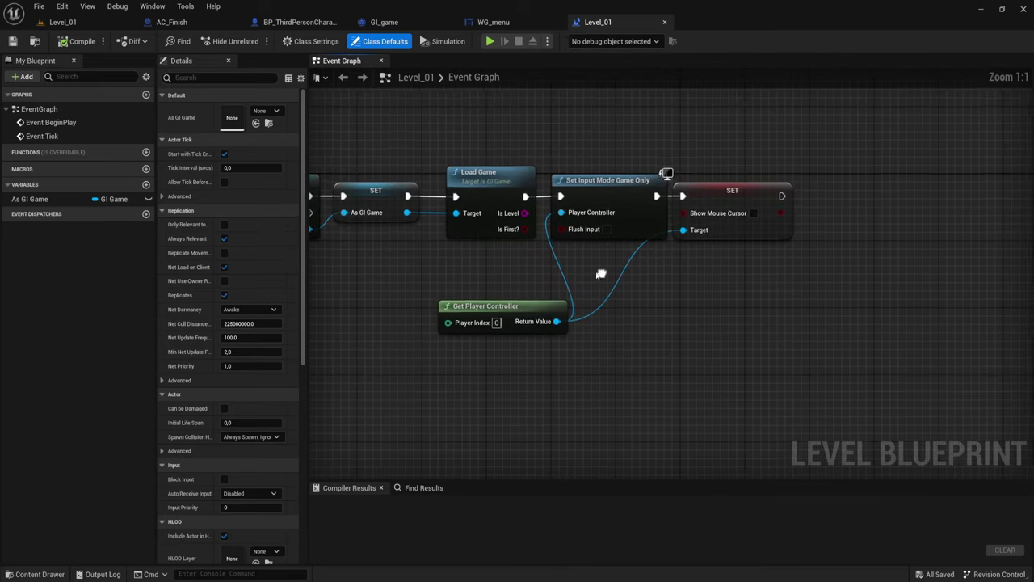
Make room and add a Save GAME node after Load Game's execution output
mouse_move(566, 353)
mouse_down()
mouse_move(683, 176)
mouse_move(860, 202)
mouse_up()
right_drag(582, 215, 556, 256)
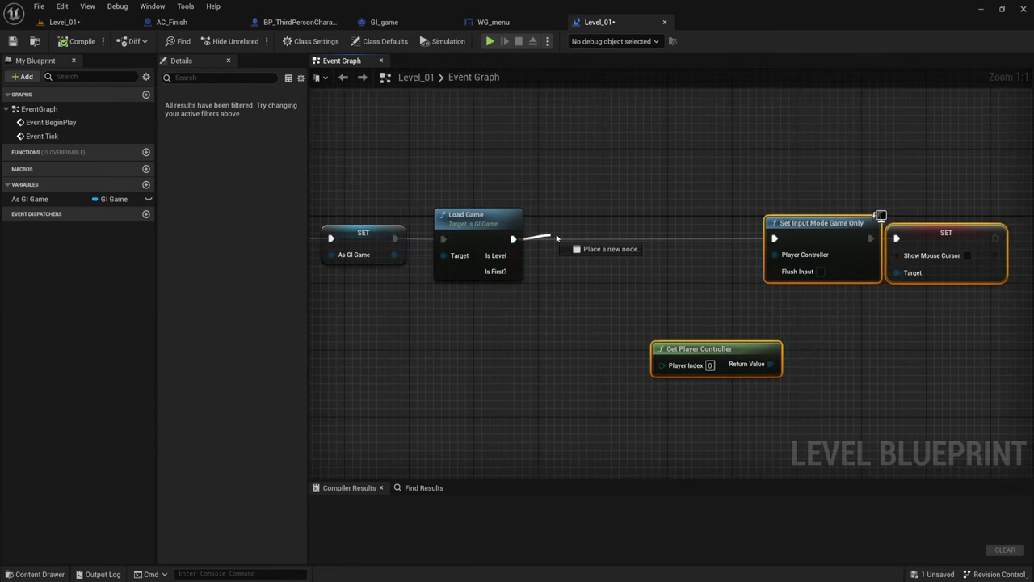
drag(512, 240, 556, 238)
text(save)
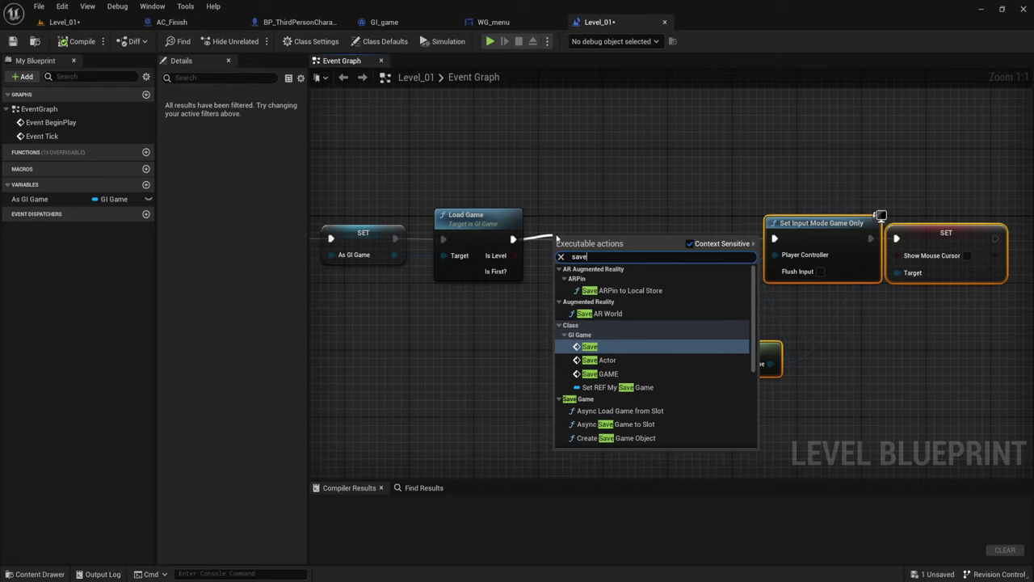
click(600, 373)
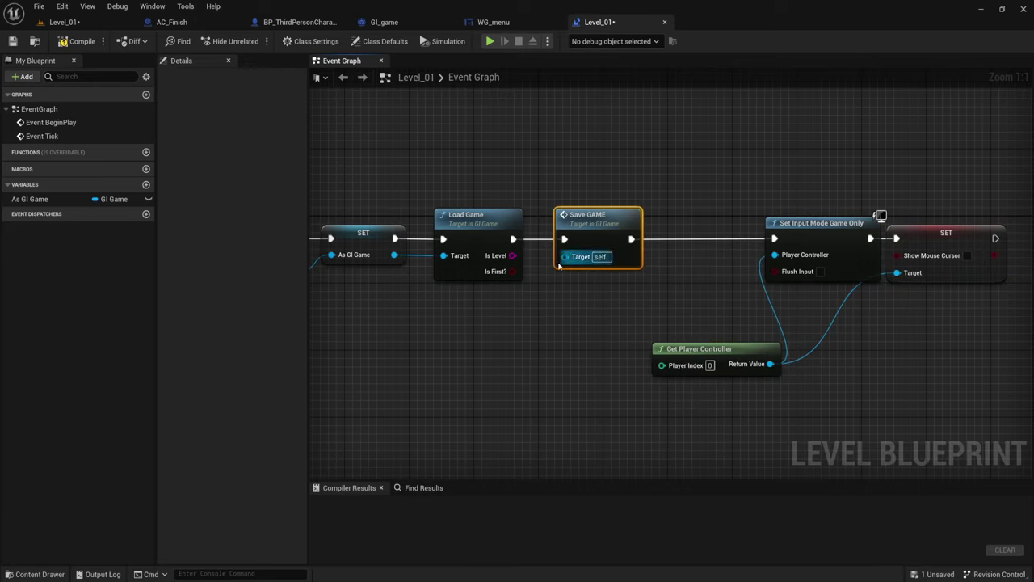
right_drag(542, 297, 651, 281)
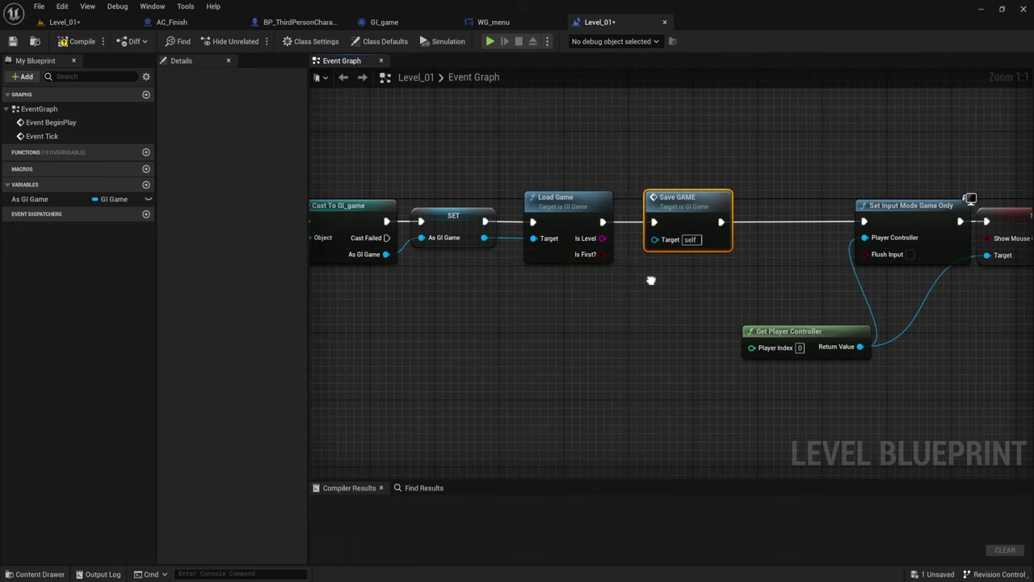
Fix the compile error by wiring Save GAME's Target to As GI Game, recompile, and return to Level_01
click(82, 43)
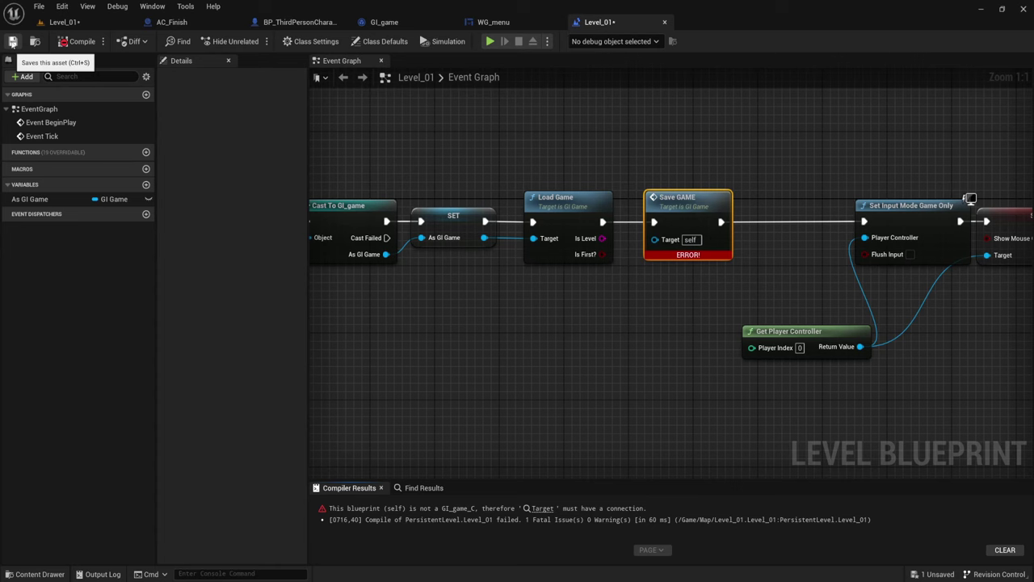
click(543, 508)
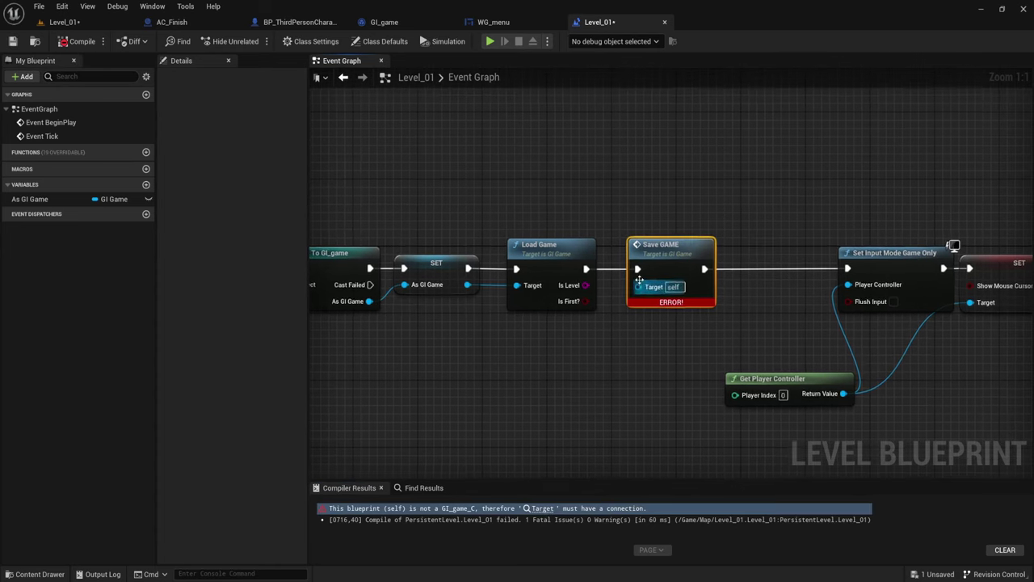
drag(638, 284, 466, 286)
click(80, 44)
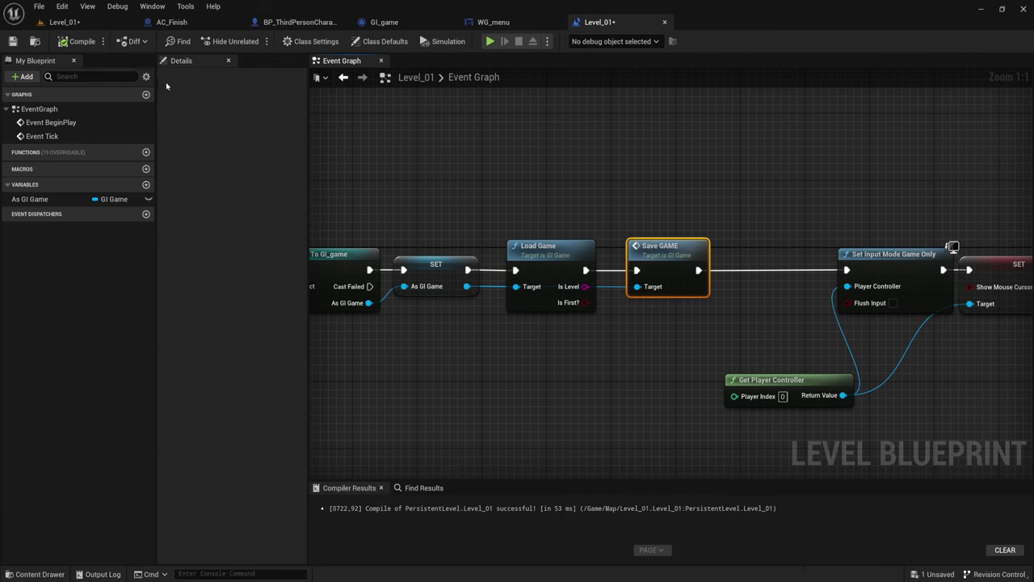
click(67, 25)
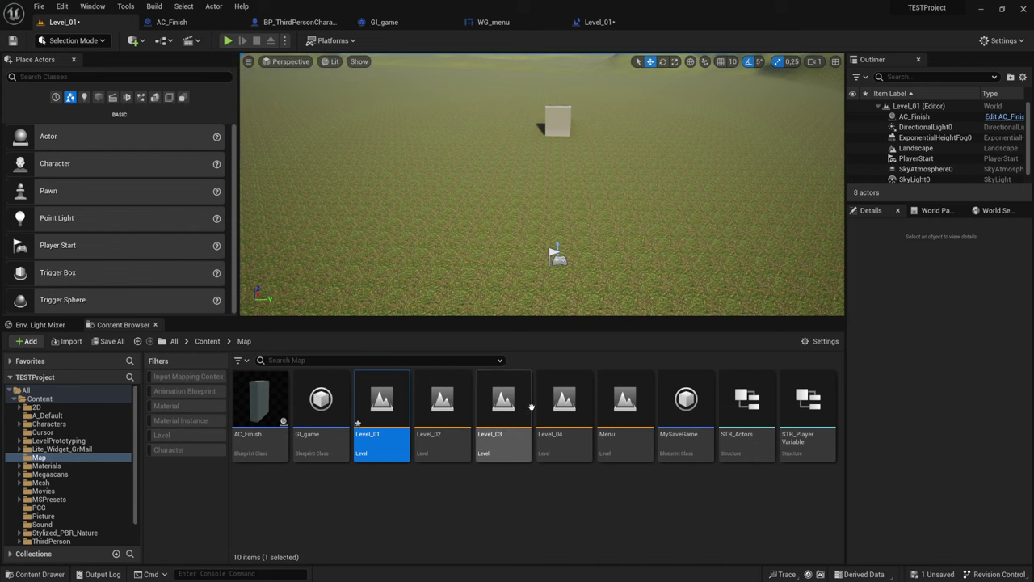
Save Level_01, switch to Level_02, and open its Level Blueprint
double_click(455, 401)
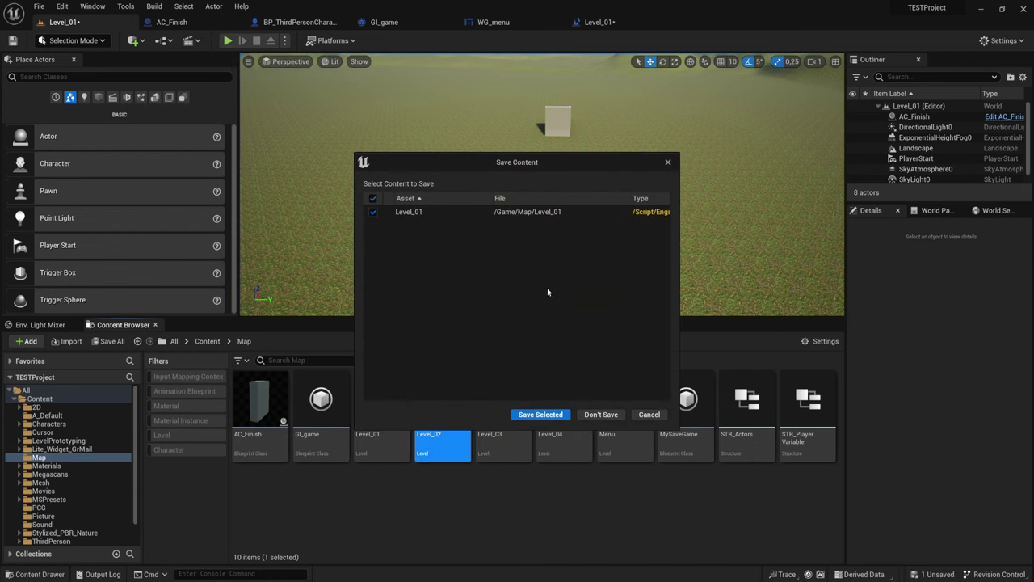
click(531, 415)
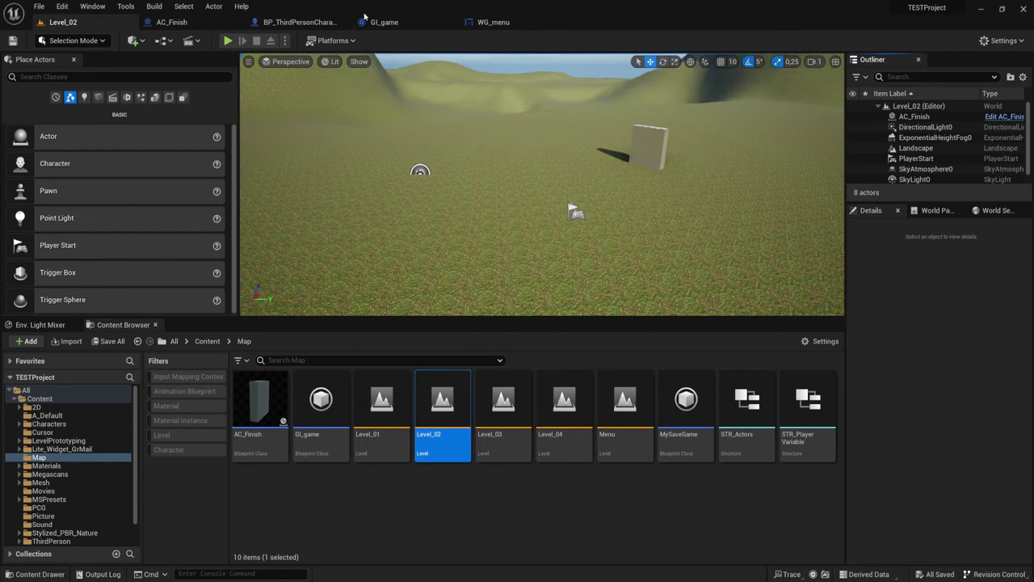
click(164, 41)
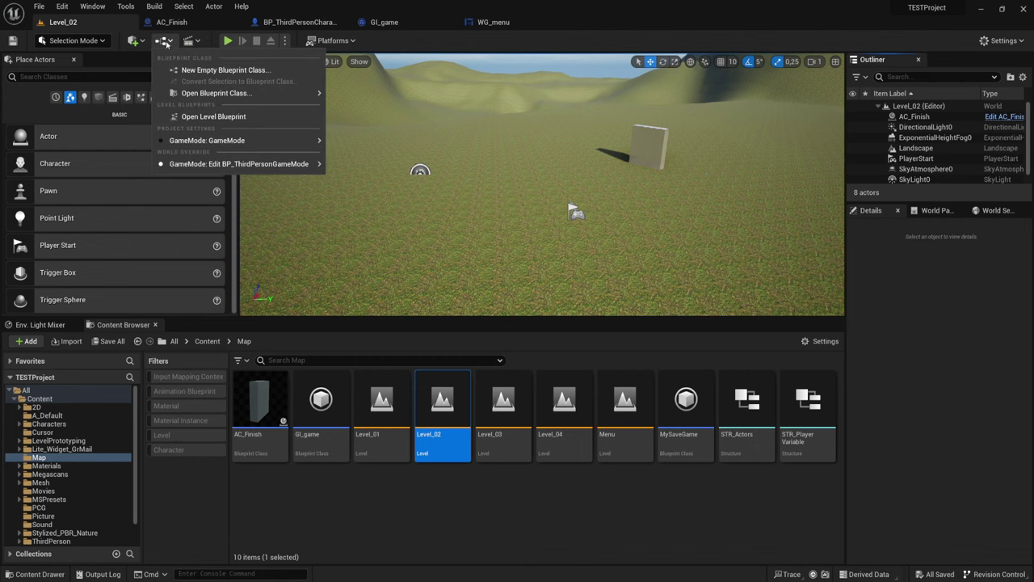
click(228, 118)
Add a Save GAME node targeting As GI Game right after Load Game
right_drag(684, 262, 498, 261)
click(515, 180)
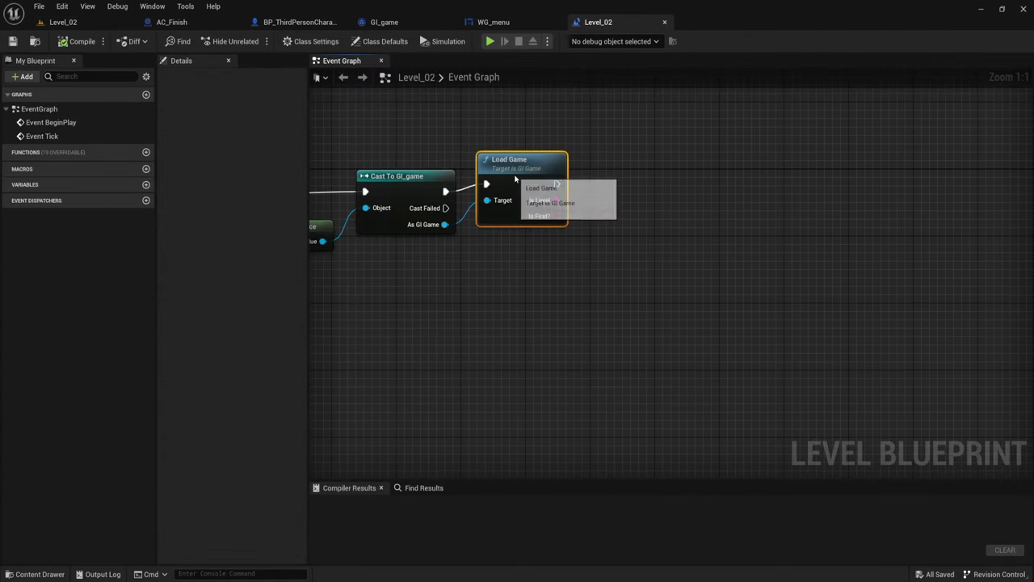
right_drag(614, 268, 546, 263)
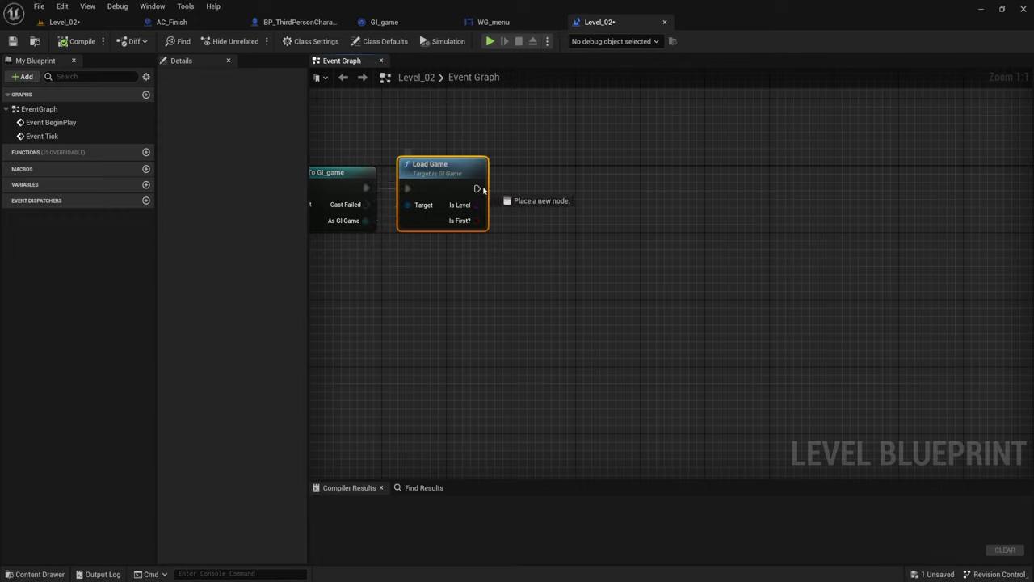
drag(483, 189, 485, 188)
drag(365, 221, 572, 173)
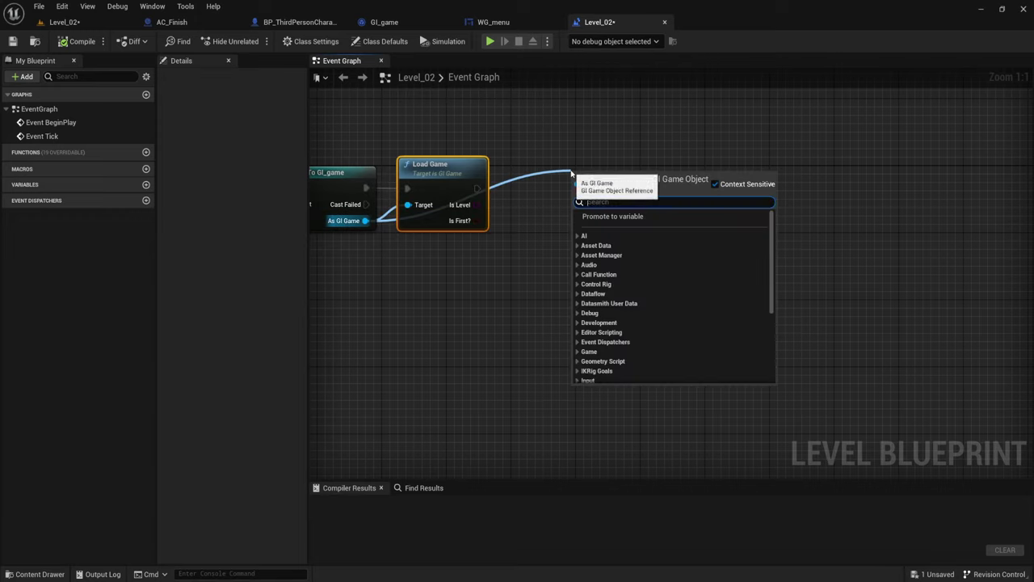
text(save)
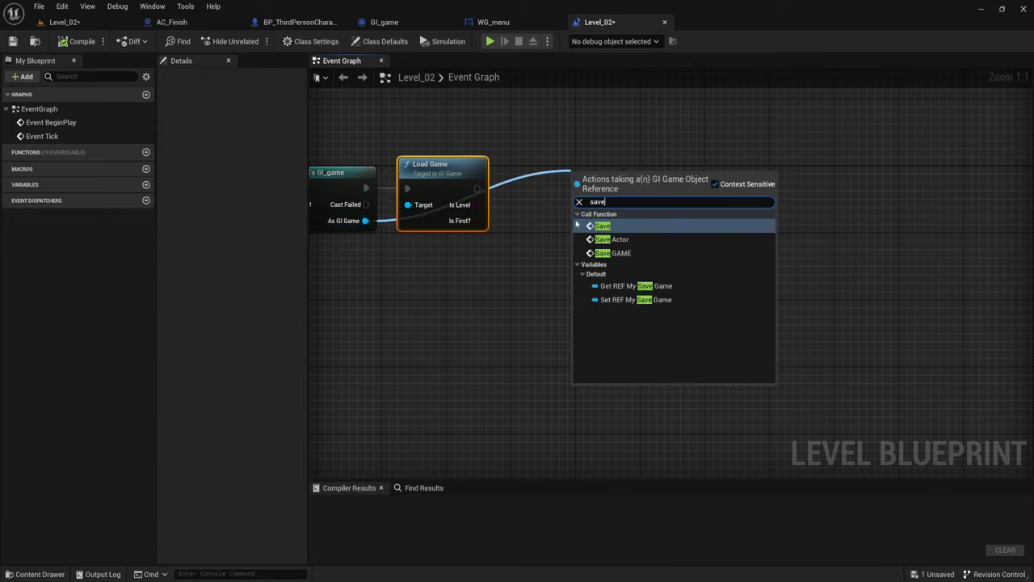
click(614, 249)
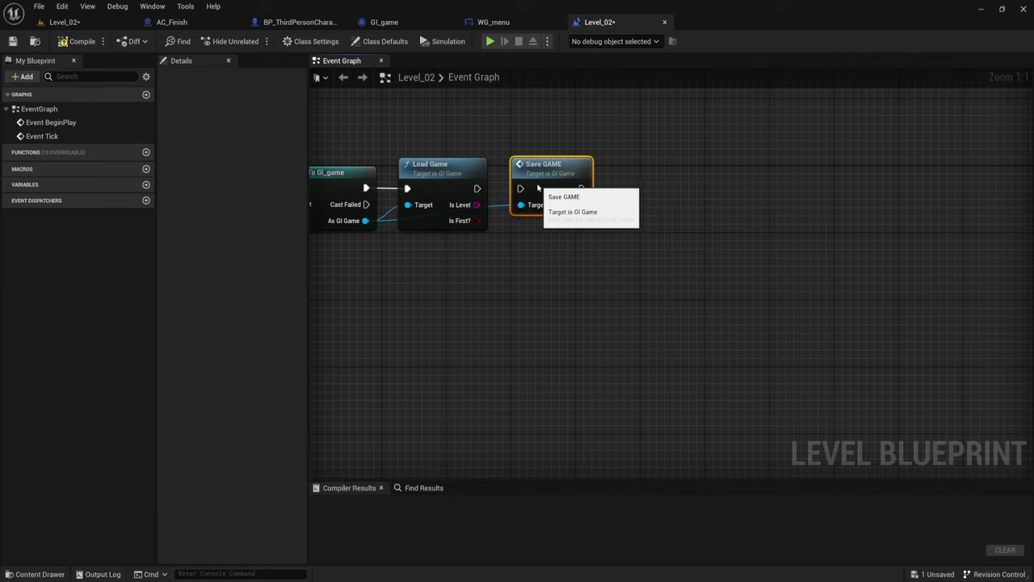
mouse_move(574, 193)
mouse_down()
mouse_move(485, 187)
mouse_move(514, 189)
mouse_up()
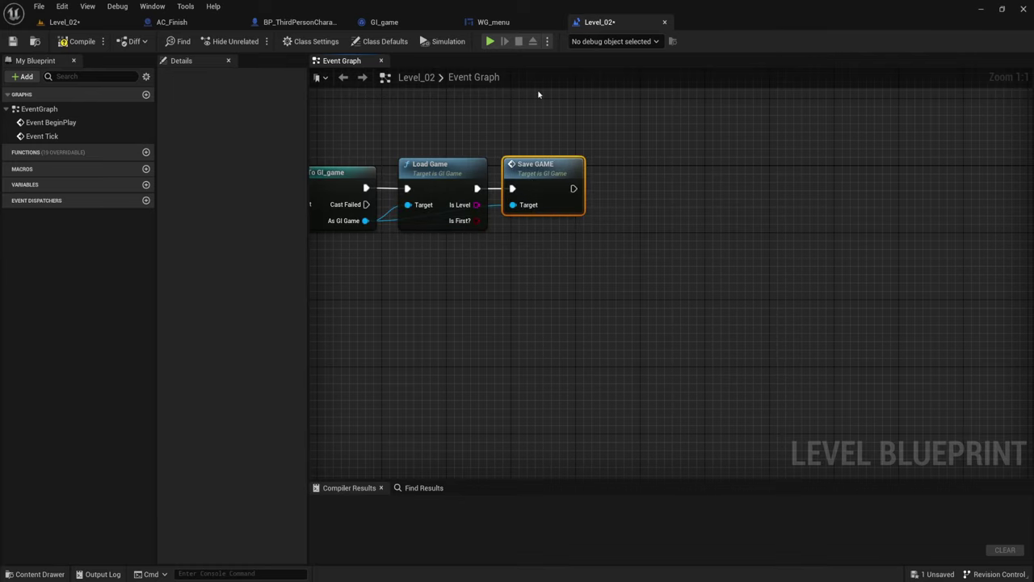
right_drag(605, 227, 644, 278)
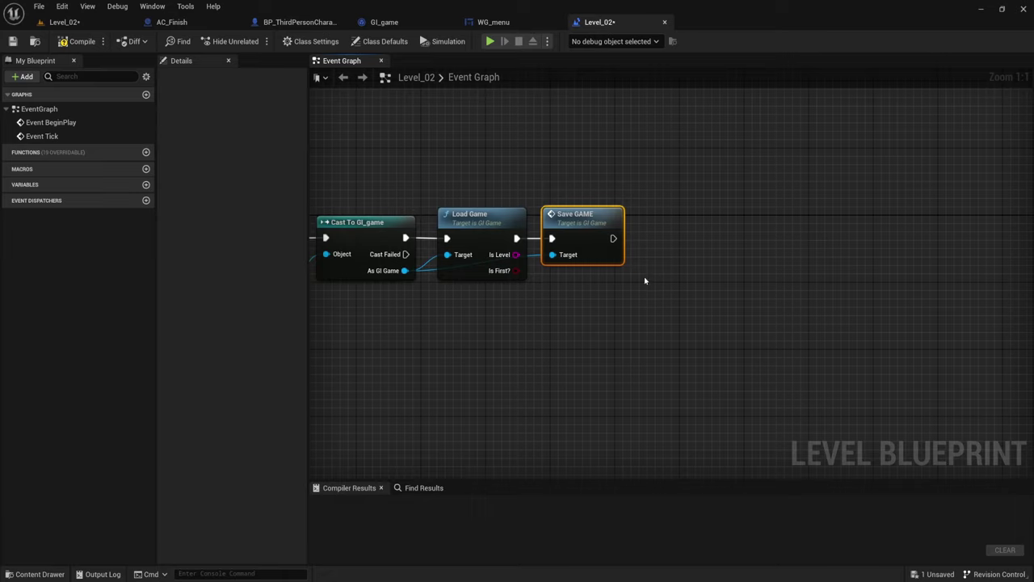
Compile the Level_02 blueprint, close it, and return to the Level_02 editor
click(71, 45)
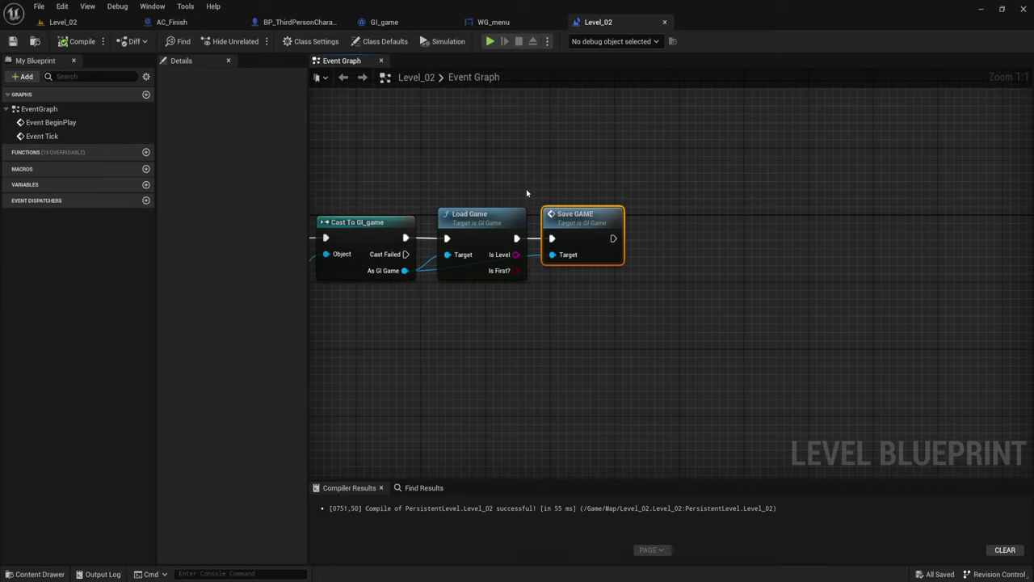
scroll(619, 209, down, 2)
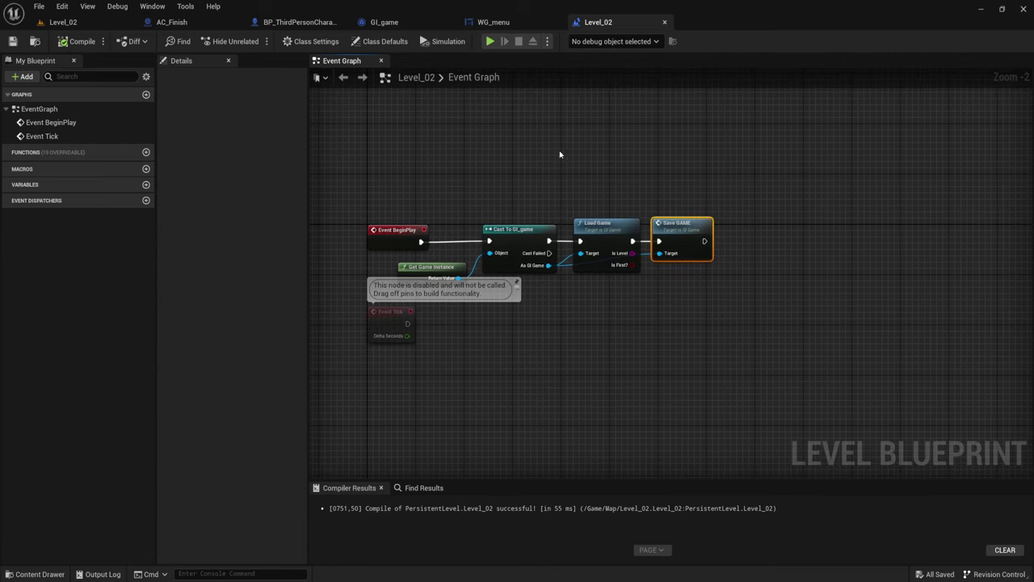
click(664, 23)
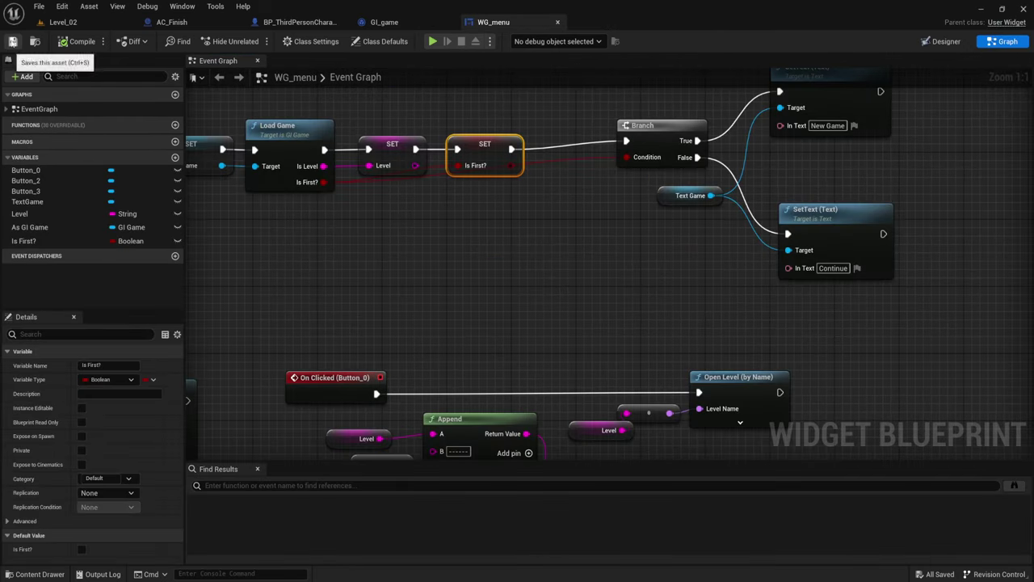
click(80, 25)
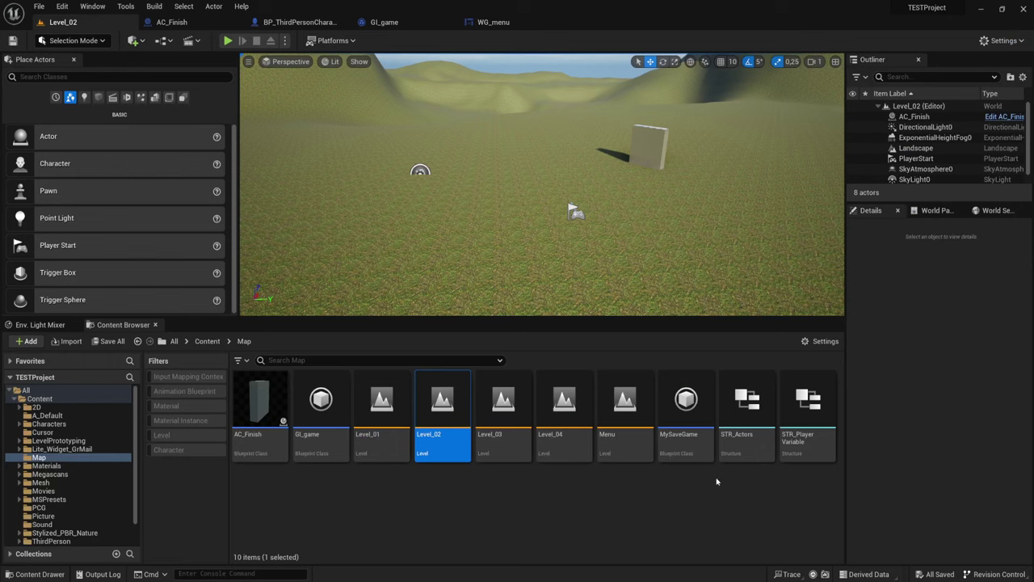
Open the Menu level and play New Game through Level_01 into Level_02, then stop
double_click(624, 405)
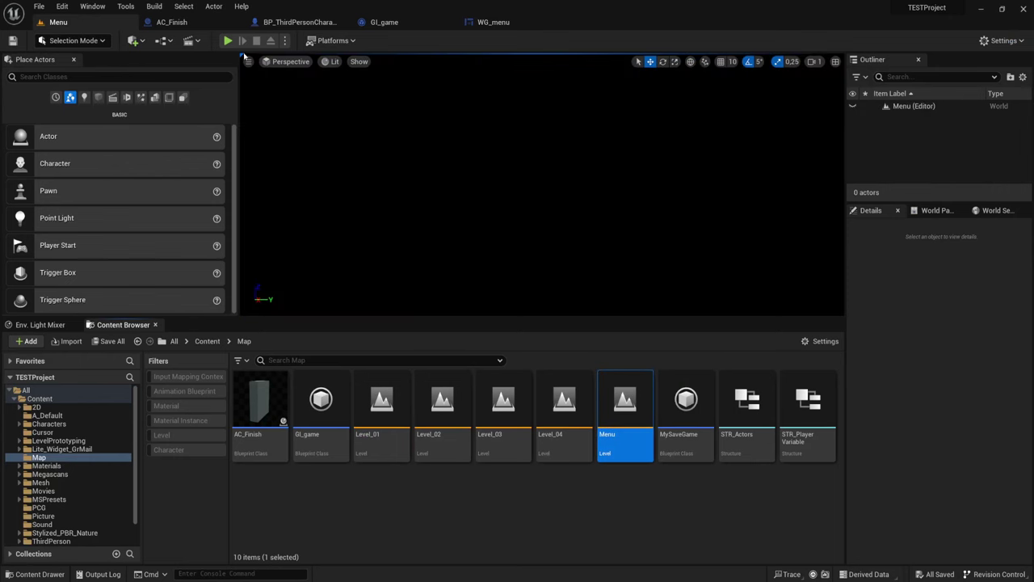
key(alt+p)
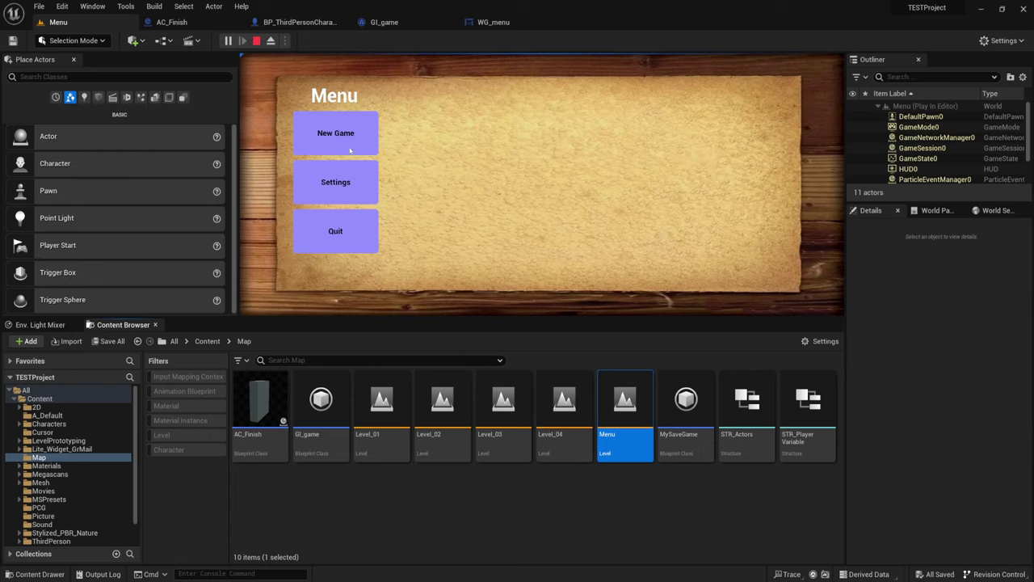
click(356, 138)
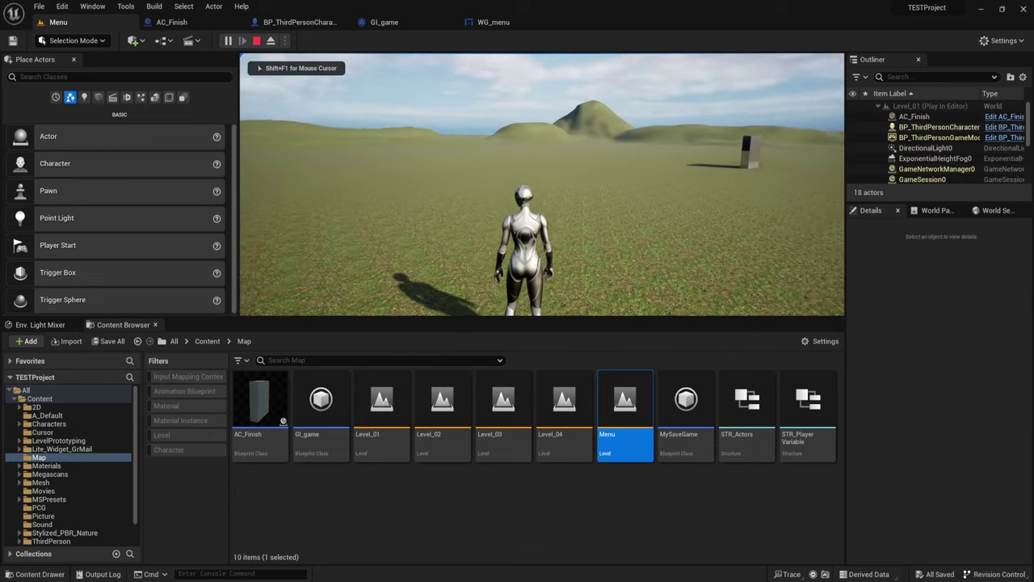
key(w)
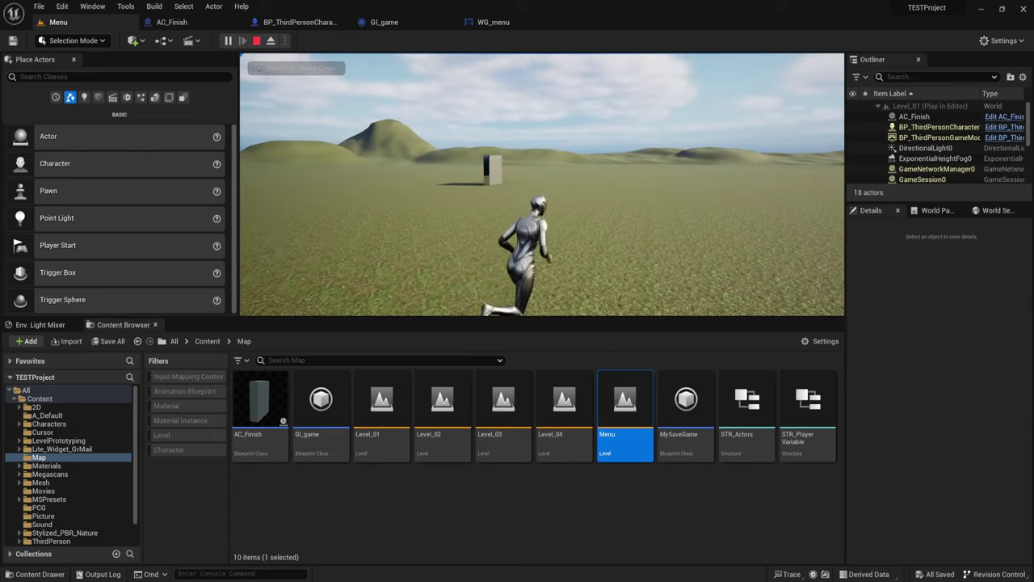
key(w)
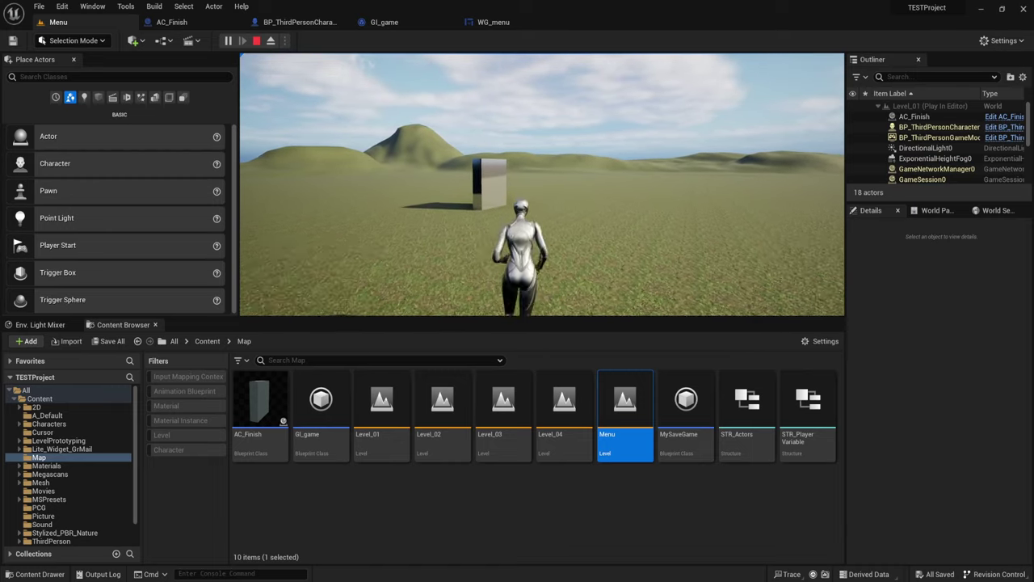
key(w)
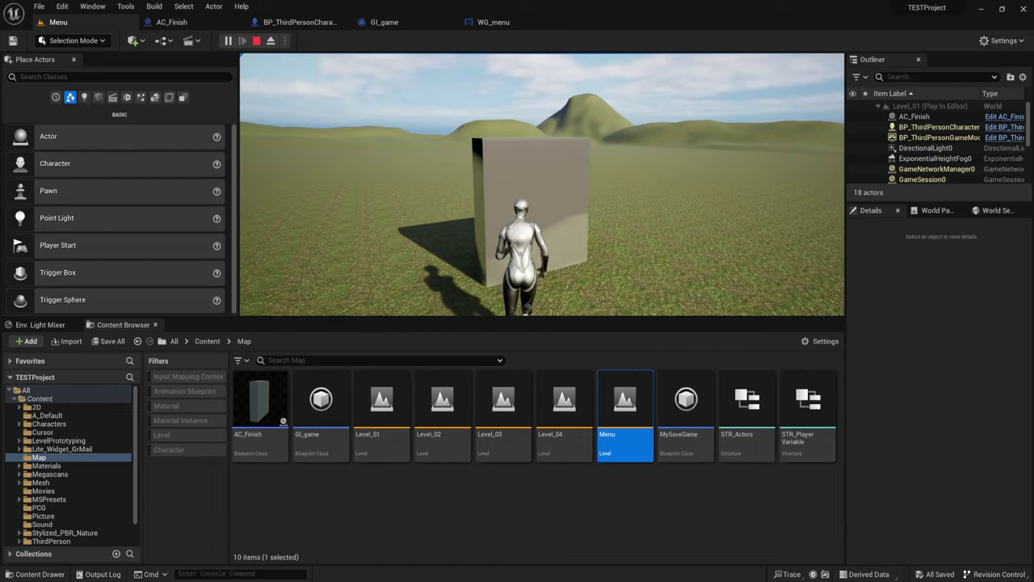
key(w)
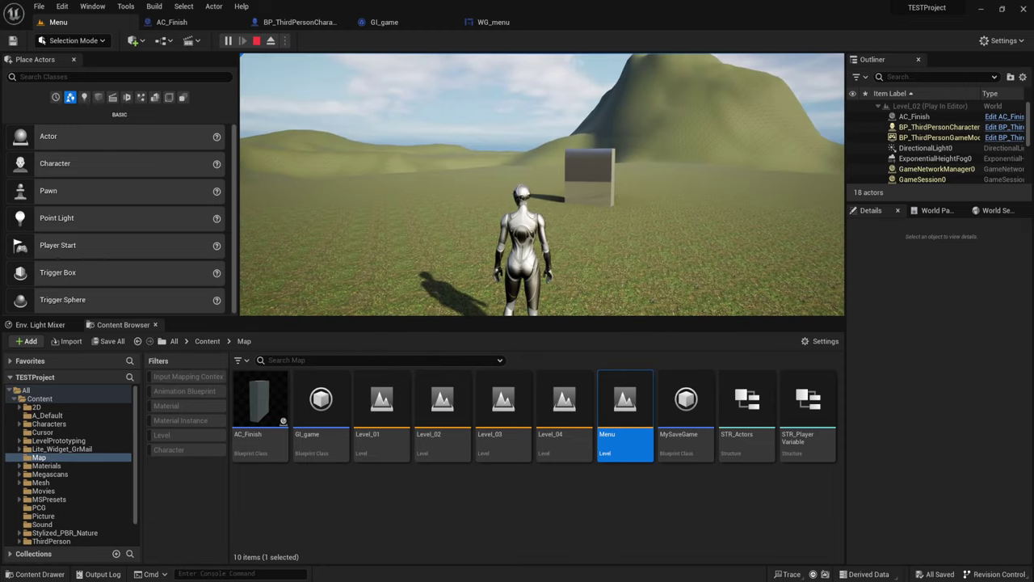
key(Escape)
Play the Menu again and press Continue, which fails with a load error; dismiss it
key(alt+p)
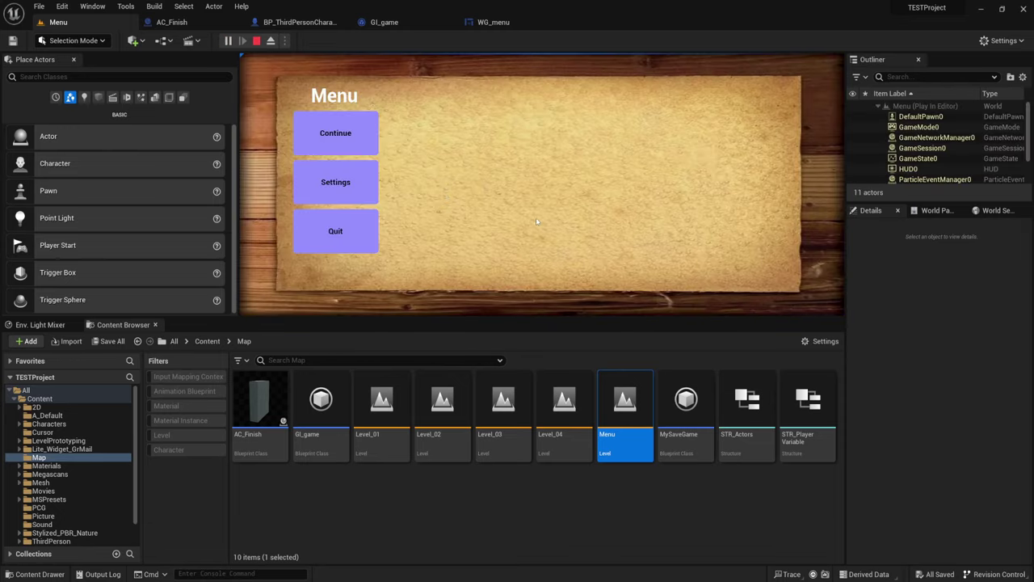
click(338, 136)
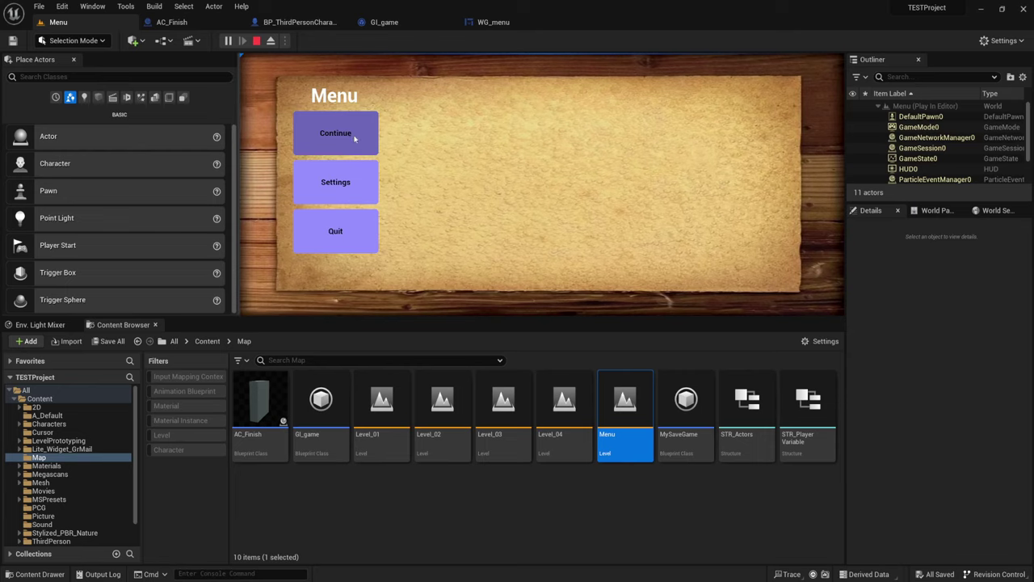
click(354, 138)
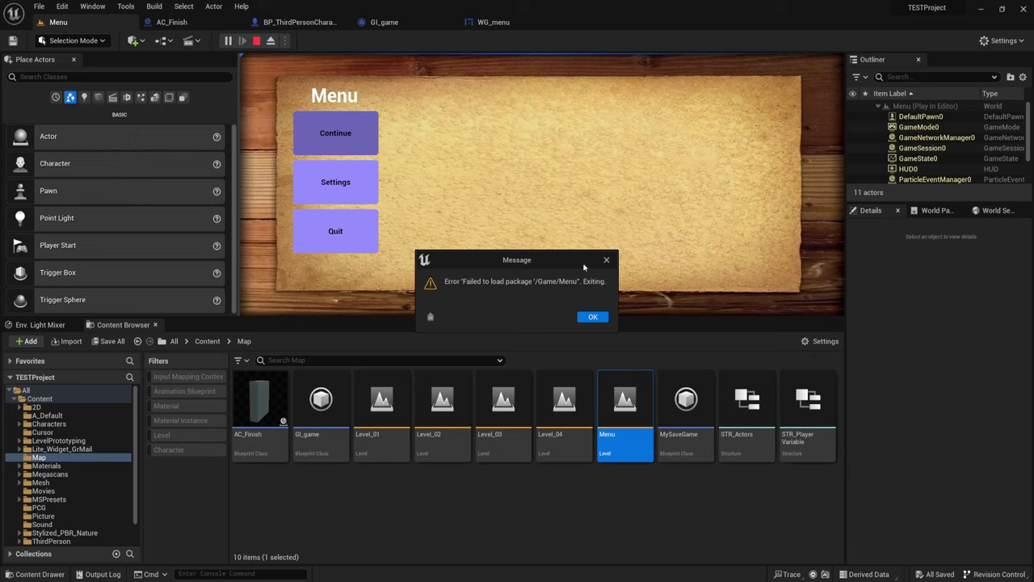
click(595, 317)
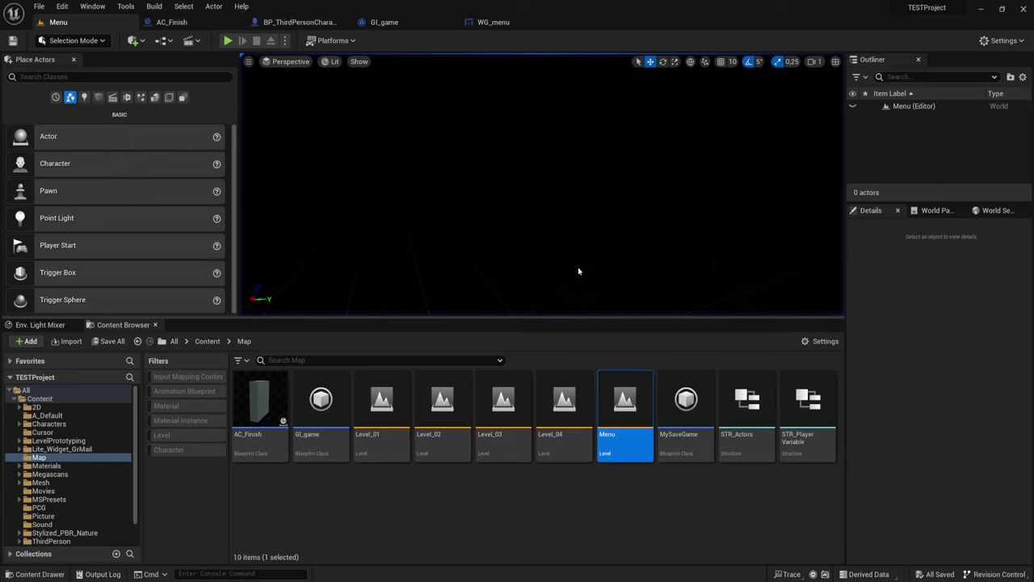
Recompile GI_game and return to the WG_menu Event Graph
click(514, 25)
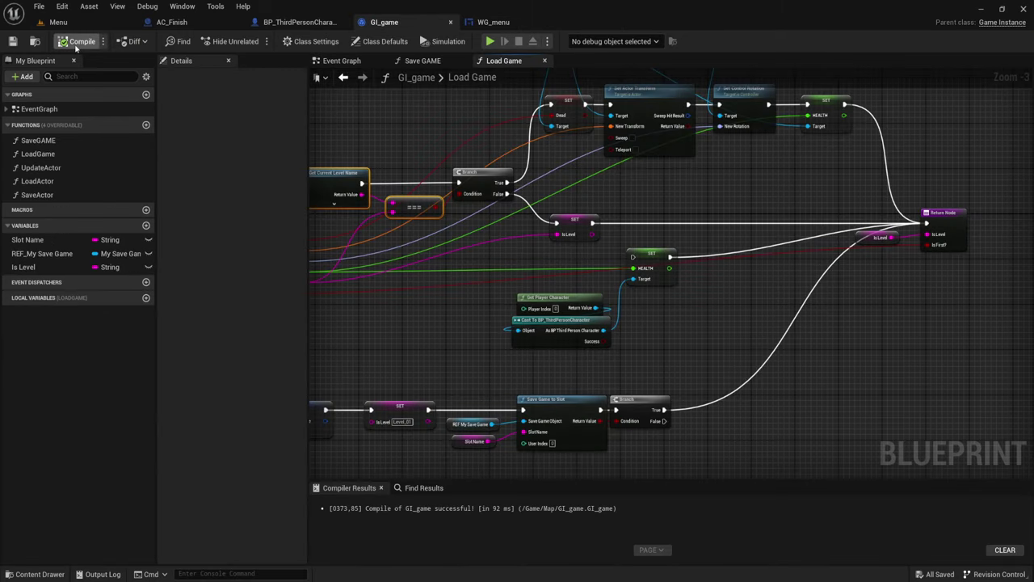
click(79, 41)
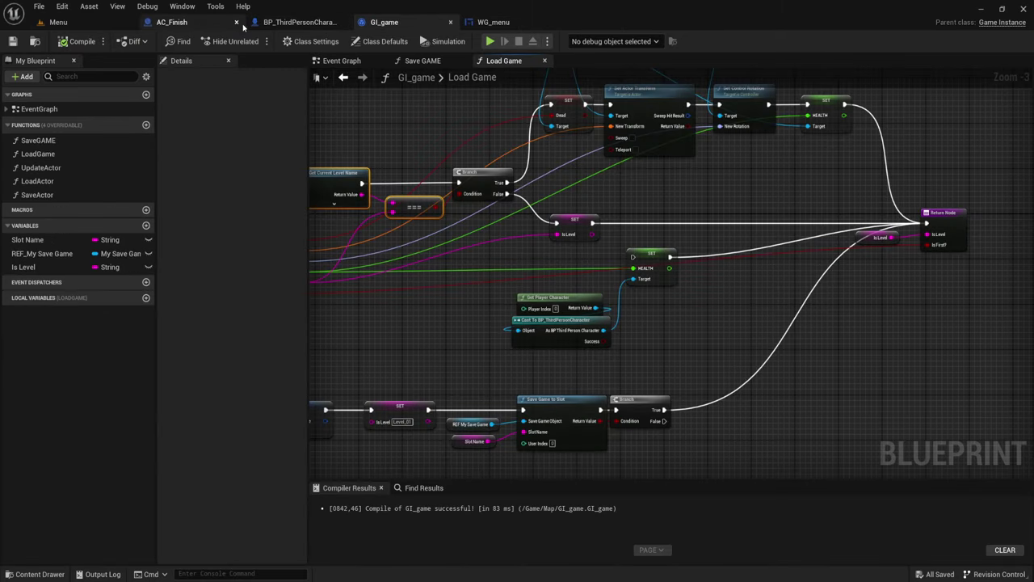
click(501, 23)
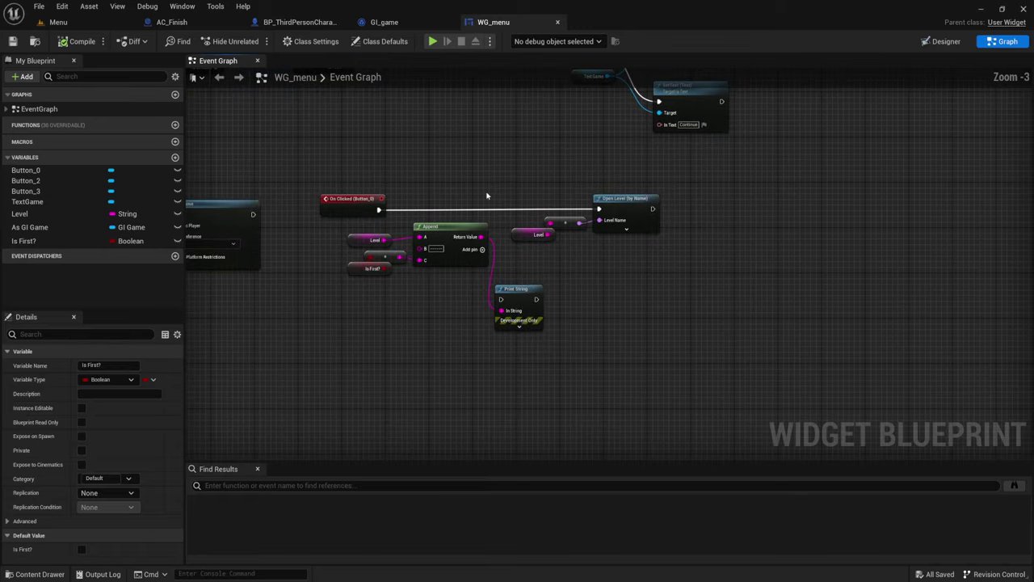
Wire Print String after On Clicked (Button_0) and shift Open Level (by Name) right
right_drag(704, 261, 783, 316)
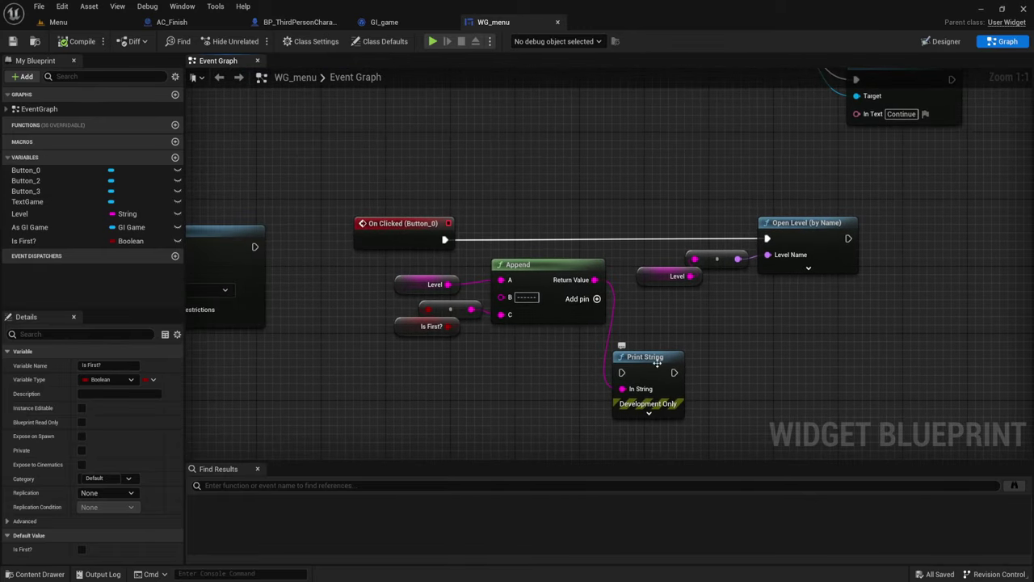
drag(657, 365, 648, 230)
drag(446, 240, 455, 242)
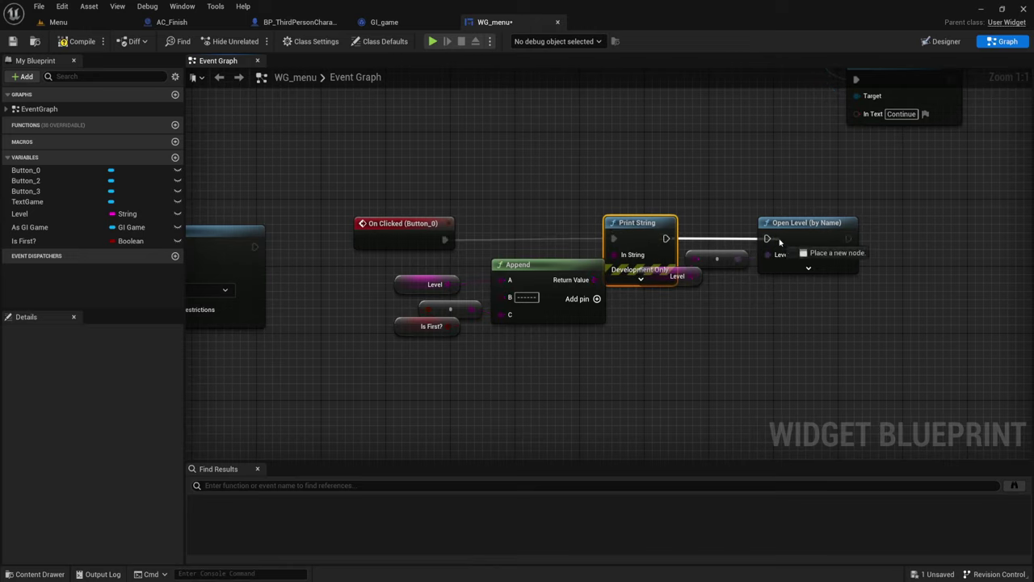
drag(665, 240, 764, 236)
click(684, 307)
mouse_move(687, 303)
mouse_down()
mouse_move(798, 231)
mouse_move(833, 239)
mouse_up()
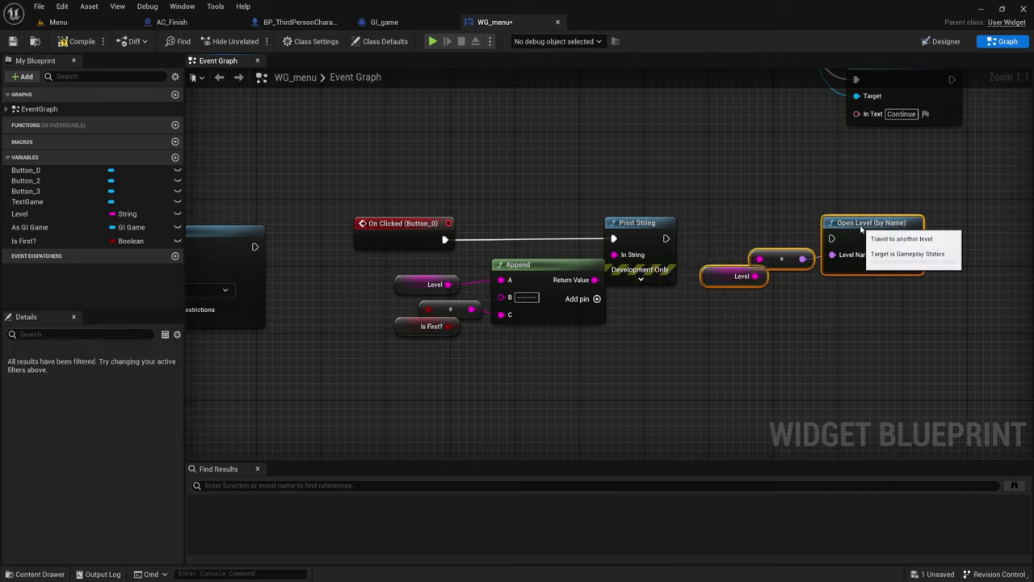
drag(673, 244, 706, 223)
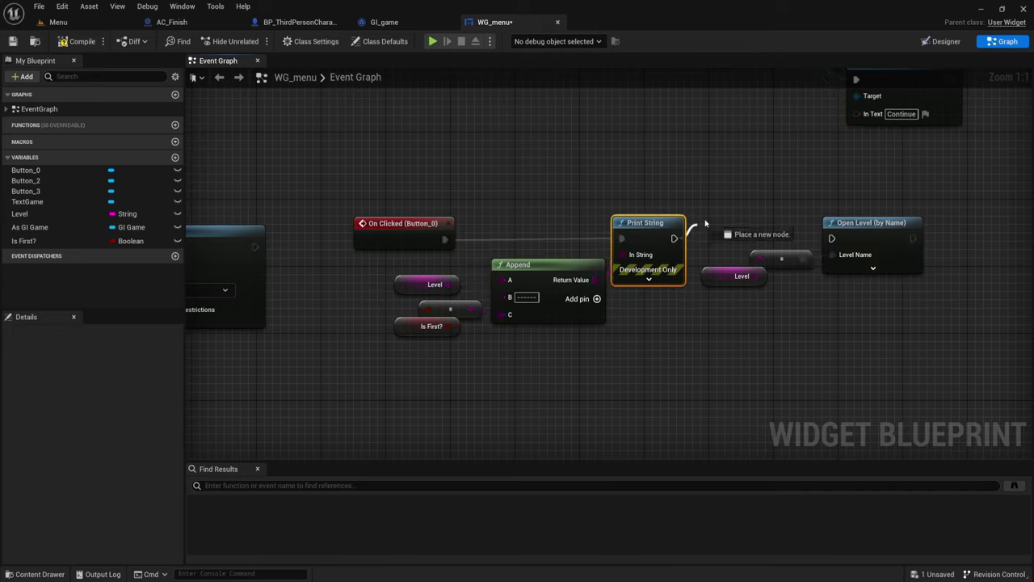
Add a 4-second Delay between Print String and Open Level (by Name), then compile
text(delay)
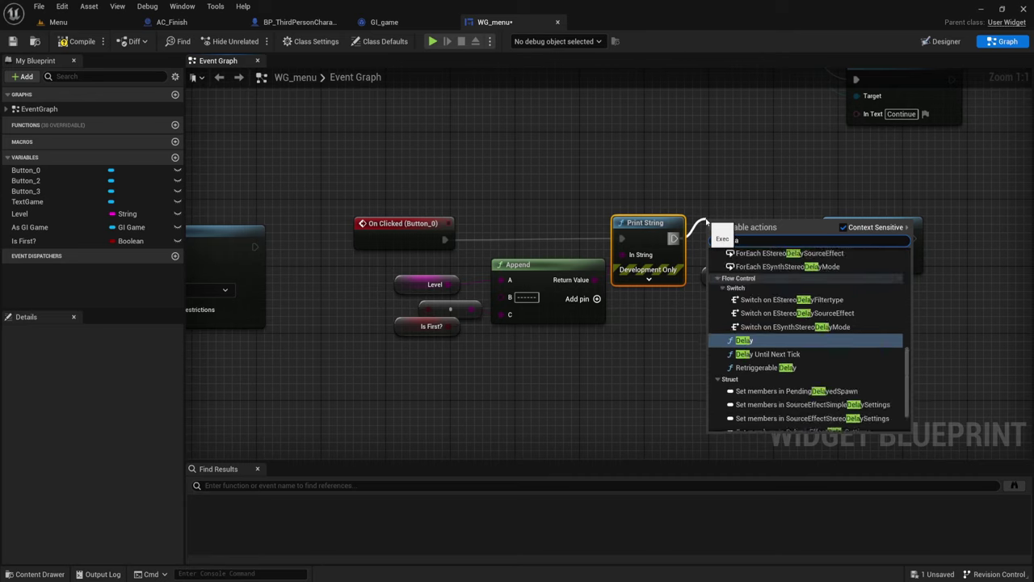
click(745, 343)
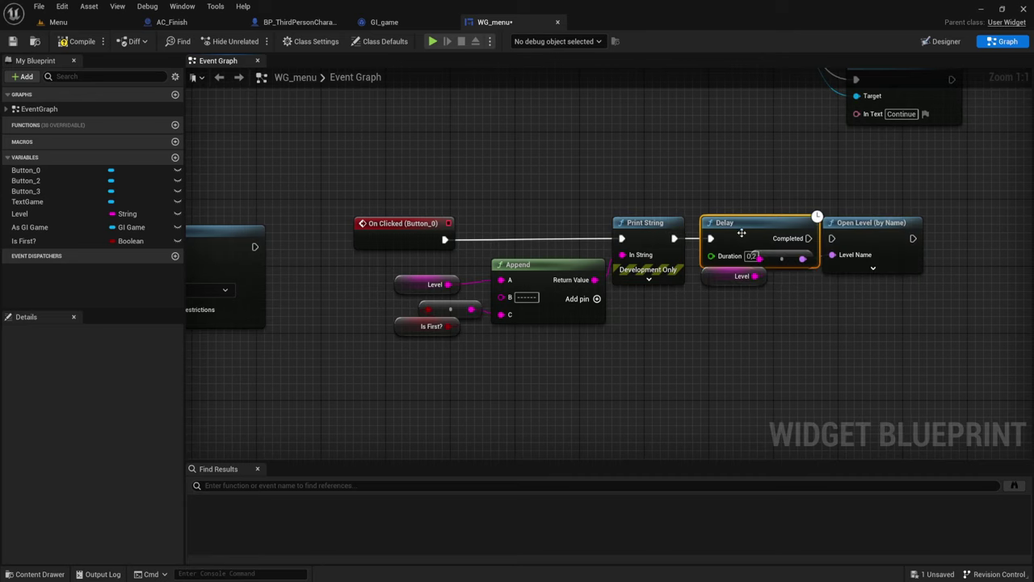
drag(741, 234, 741, 167)
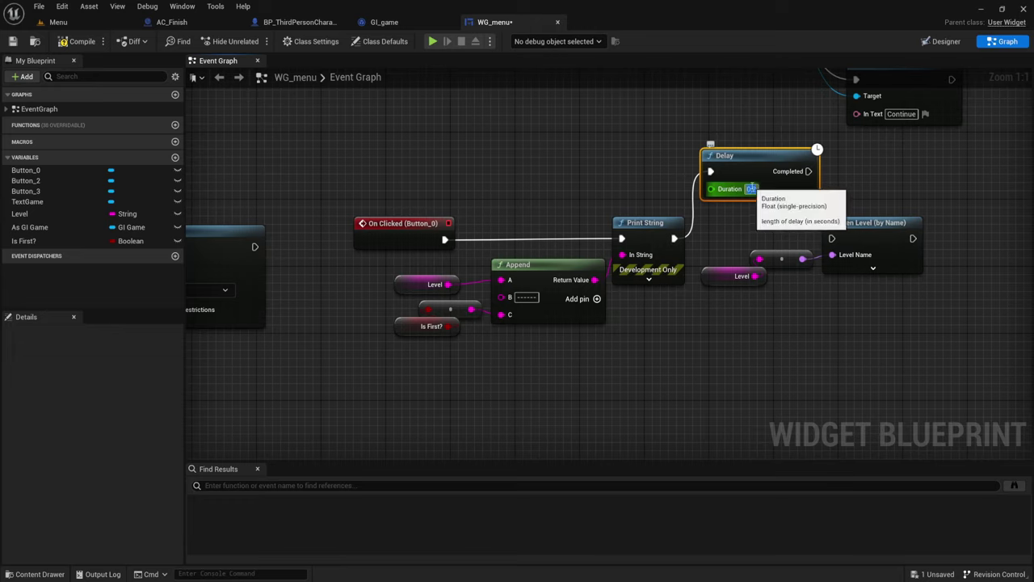
text(4)
key(Return)
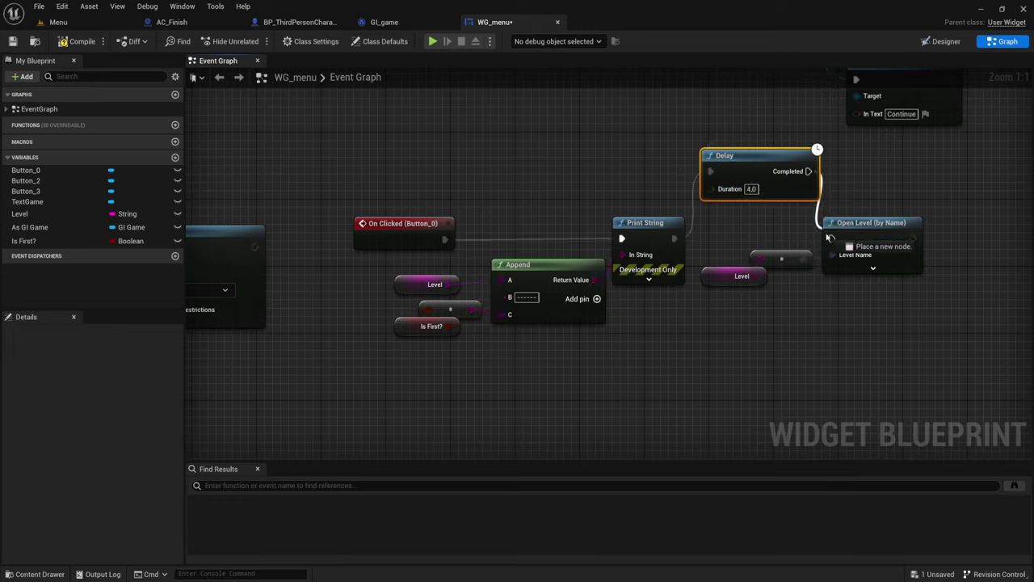
drag(805, 171, 829, 239)
click(66, 46)
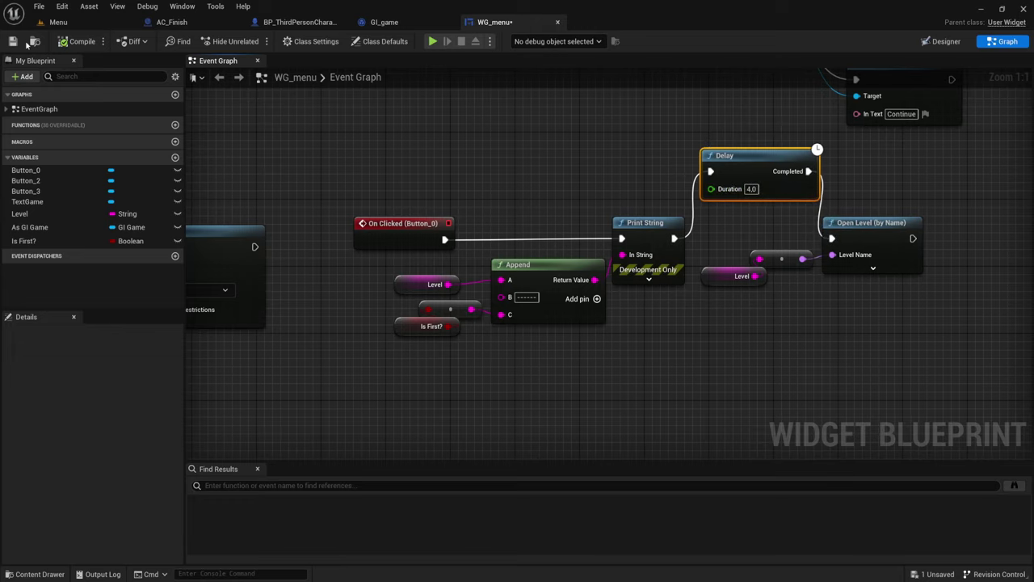
Run a quick standalone test of the menu, close it, and view the Event Construct chain
click(432, 44)
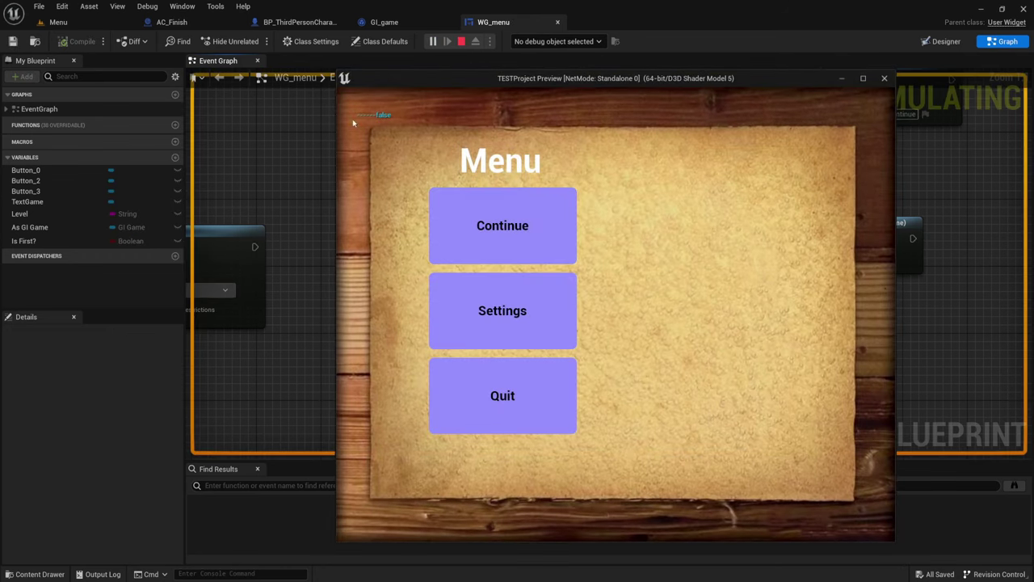
key(Escape)
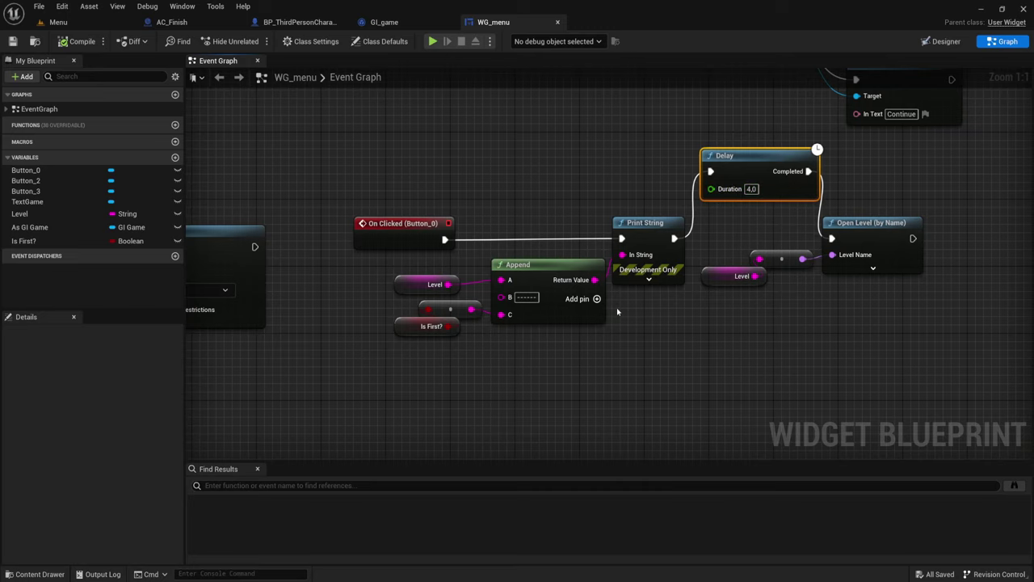
mouse_move(541, 176)
right_down()
mouse_move(611, 246)
mouse_move(657, 270)
right_up()
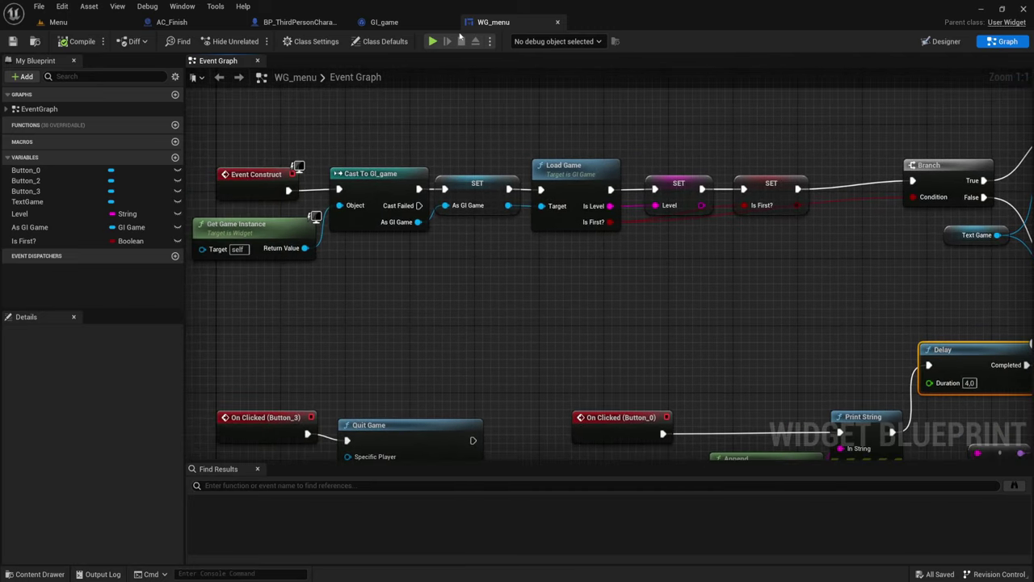
Open GI_game's Load Game graph and inspect the Break STR_PlayerVariable and SET nodes
click(408, 18)
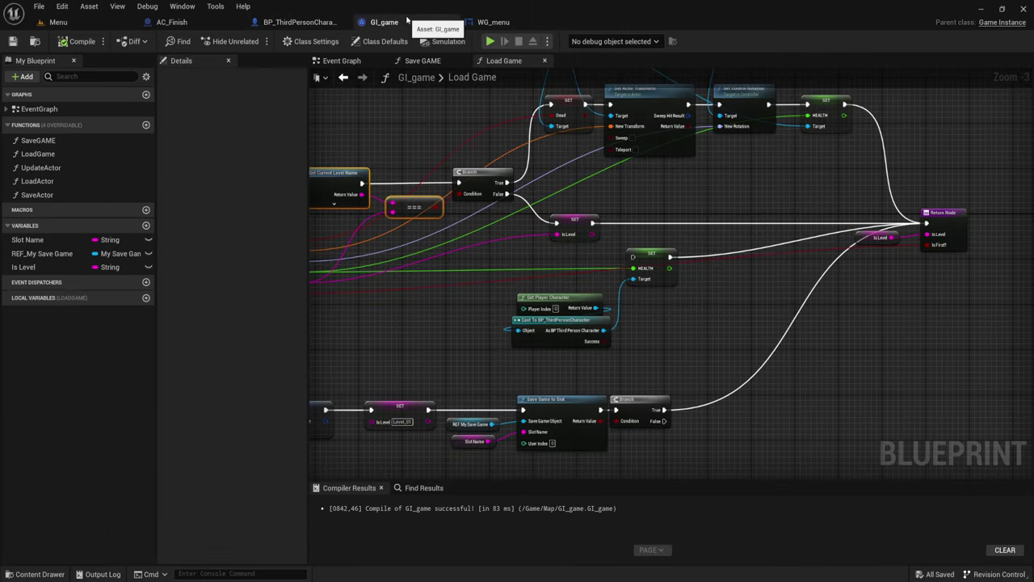
right_drag(554, 243, 616, 231)
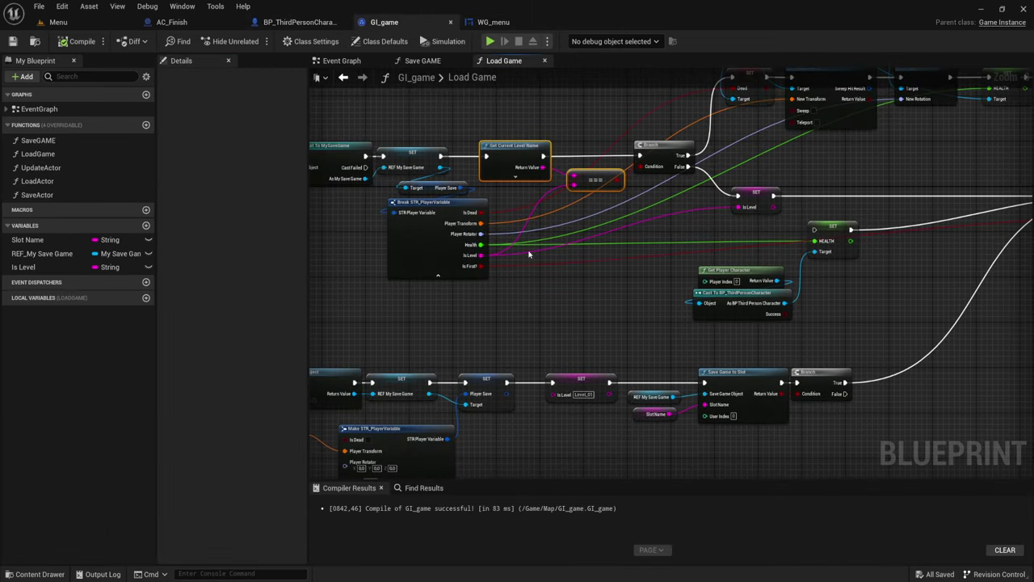
scroll(507, 268, up, 2)
scroll(508, 267, up, 1)
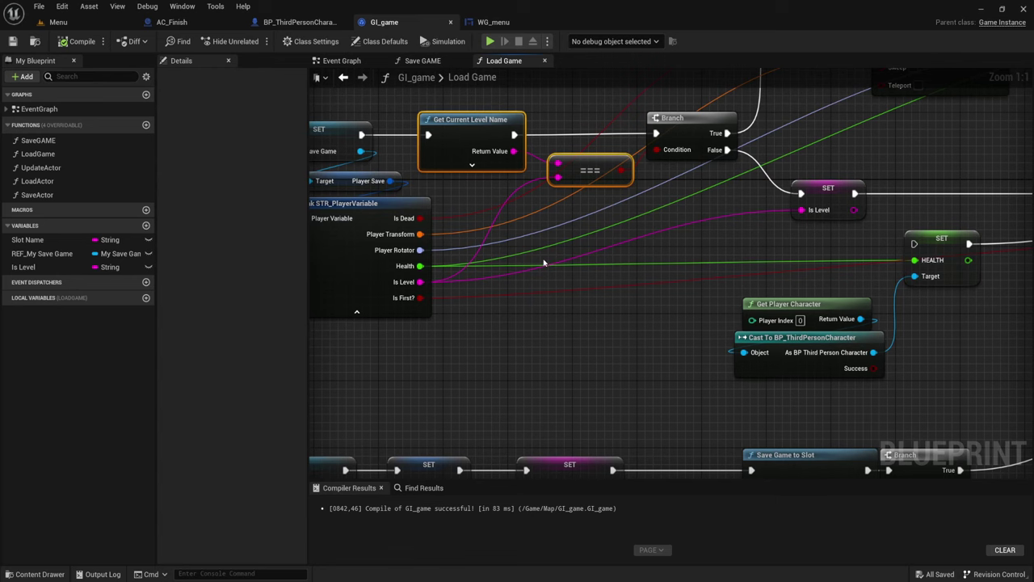
right_drag(555, 264, 537, 289)
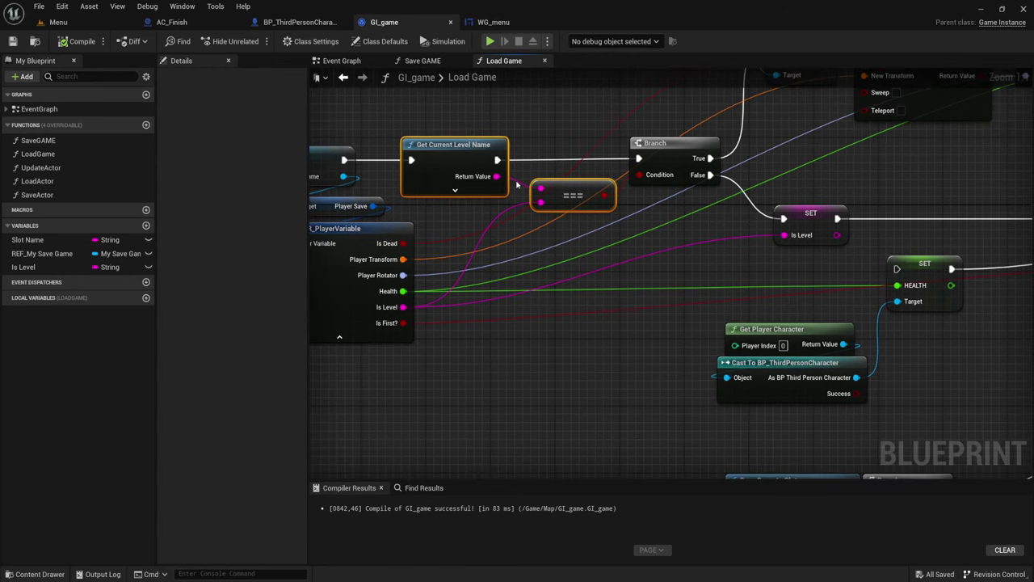
mouse_move(610, 225)
right_down()
mouse_move(751, 279)
mouse_move(680, 231)
mouse_move(636, 220)
right_up()
scroll(752, 279, down, 1)
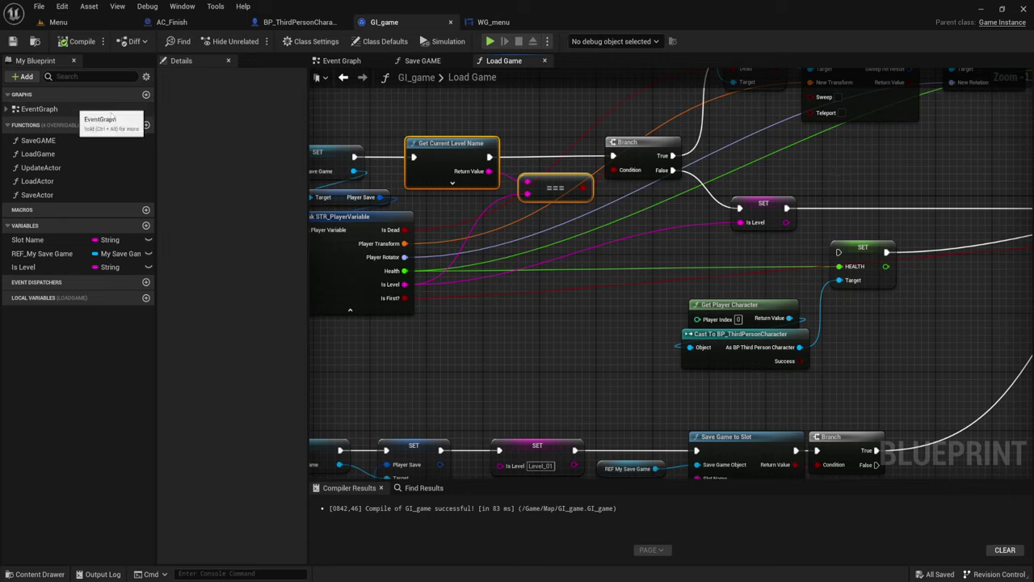
Load Level_02, open its Level Blueprint, and move the Save GAME node further right
click(83, 22)
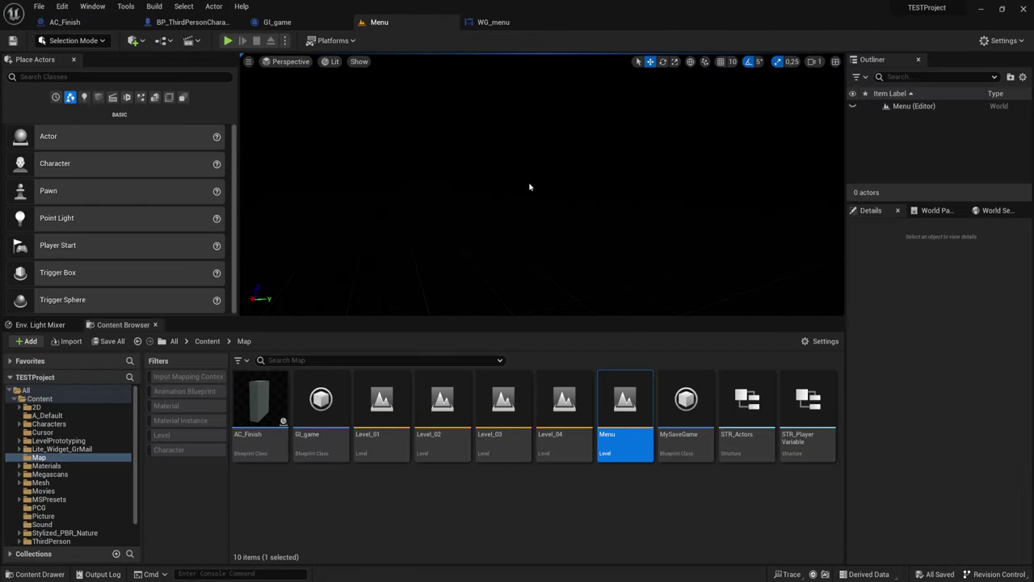
click(442, 399)
double_click(442, 399)
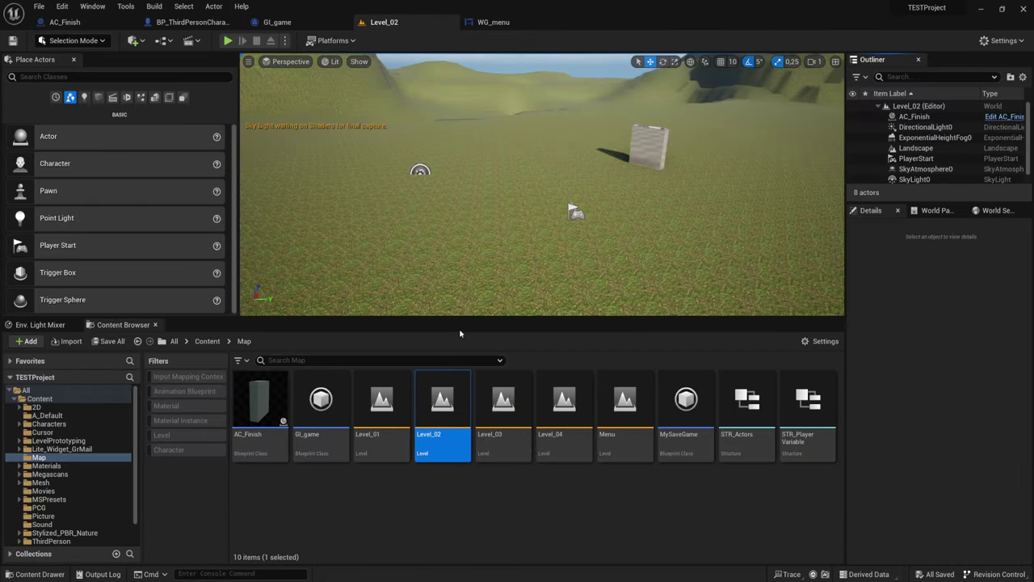
click(352, 42)
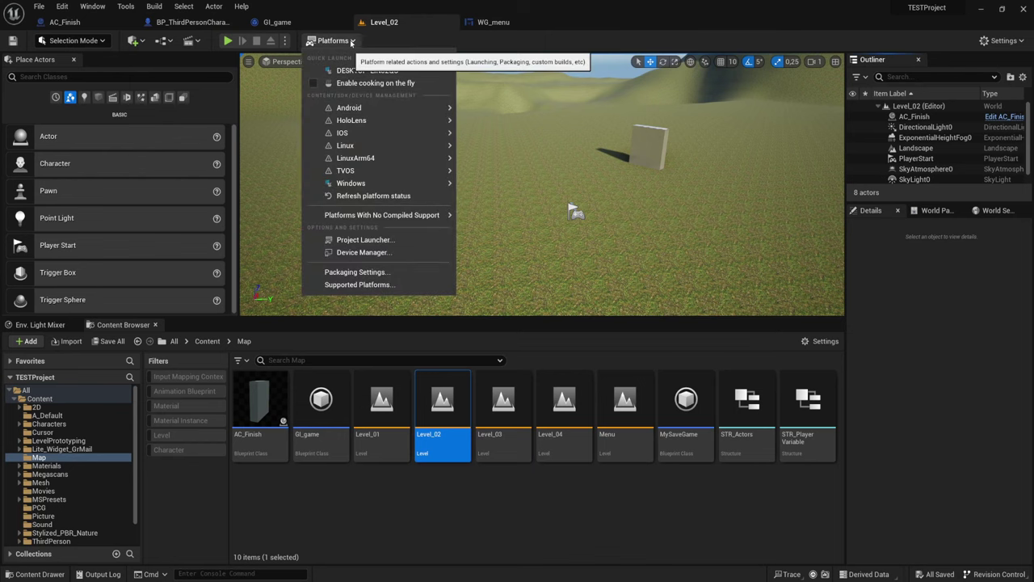
click(166, 40)
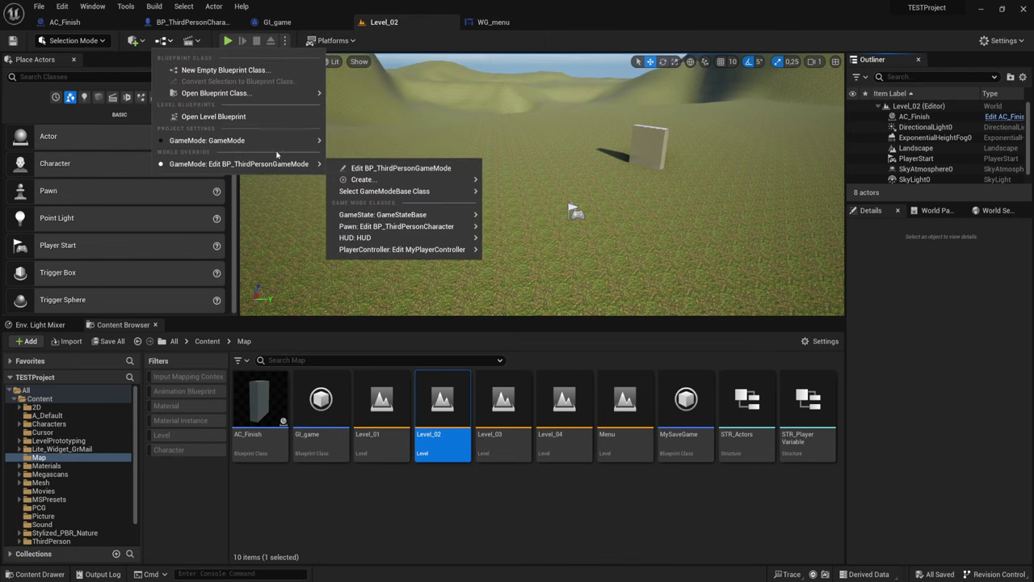
click(212, 116)
right_drag(643, 230, 602, 265)
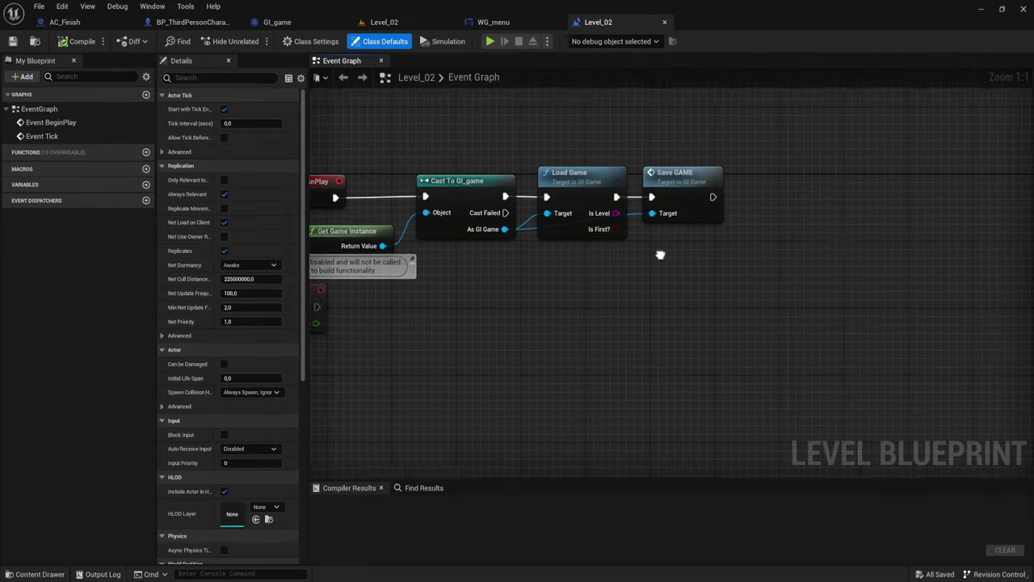
drag(622, 174, 719, 173)
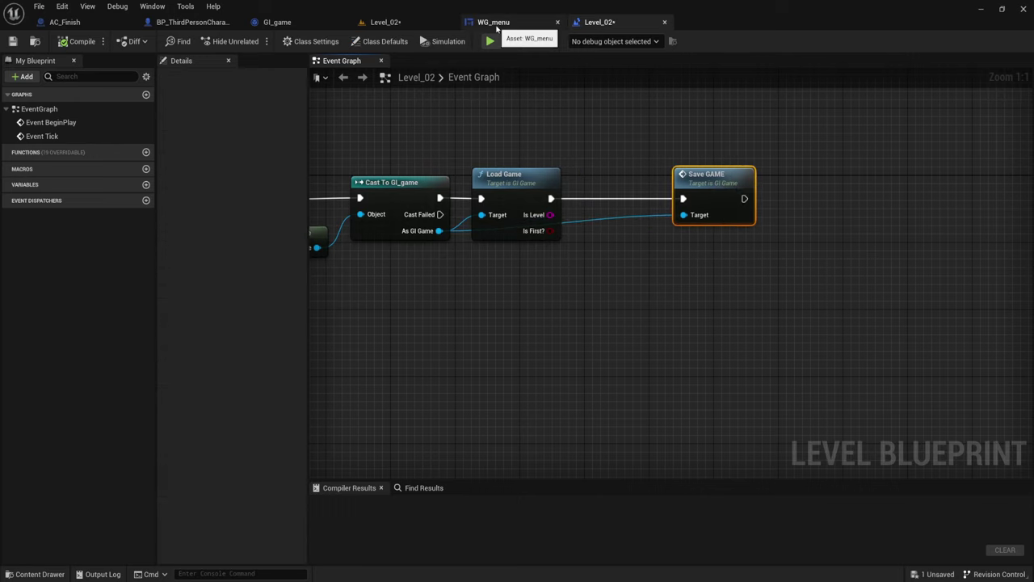
click(276, 23)
Open GI_game's Save GAME function graph and centre its node chain
scroll(427, 244, down, 5)
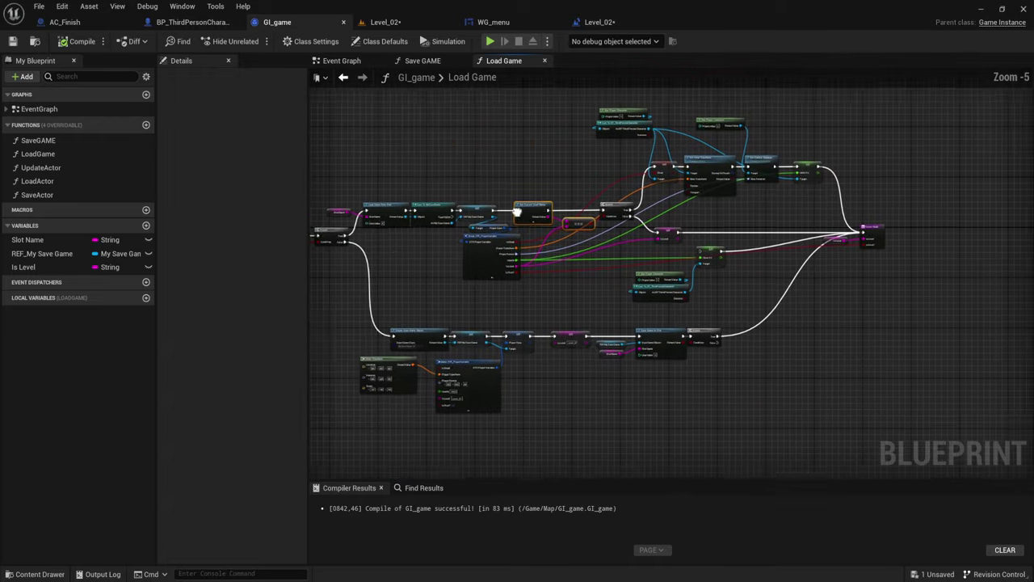
click(422, 61)
scroll(659, 361, down, 5)
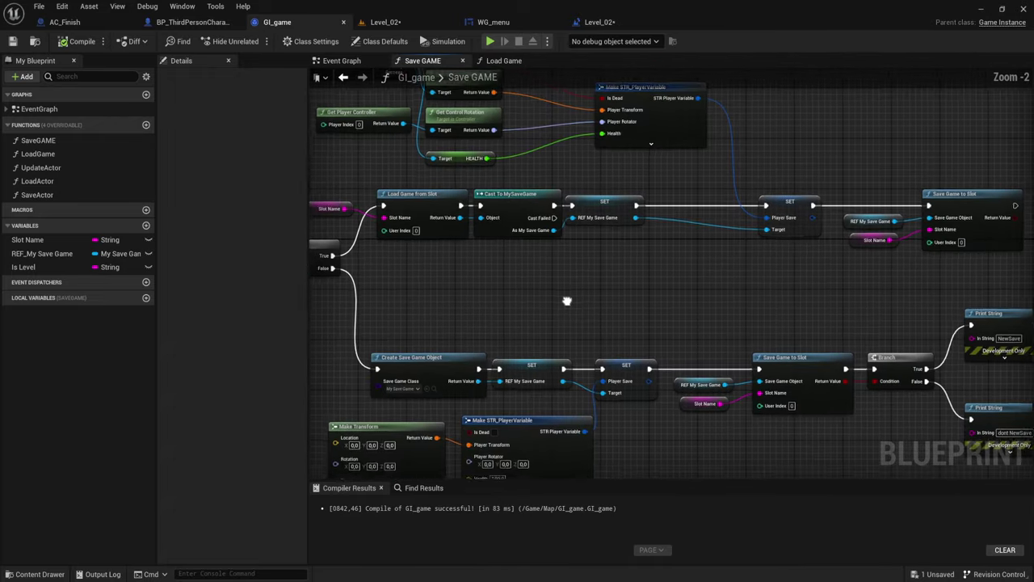
scroll(647, 303, up, 2)
scroll(712, 345, up, 1)
right_drag(737, 335, 466, 243)
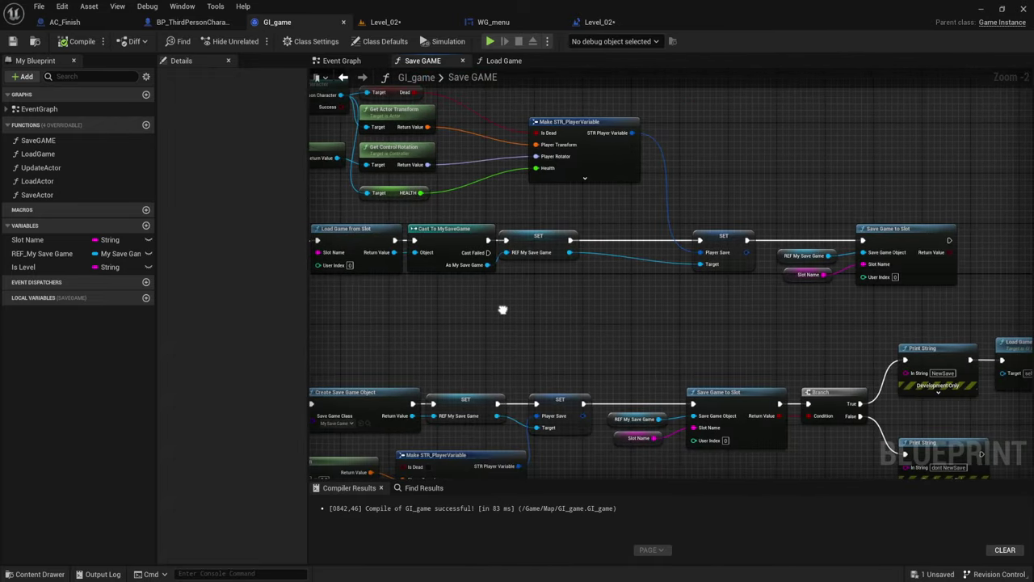
scroll(449, 238, down, 2)
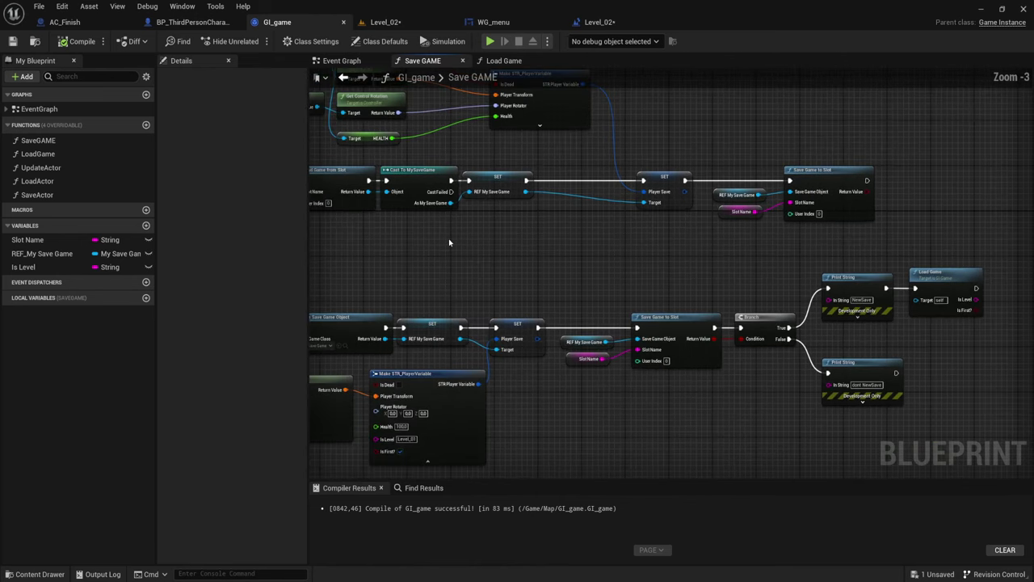
scroll(628, 300, up, 1)
scroll(467, 300, down, 1)
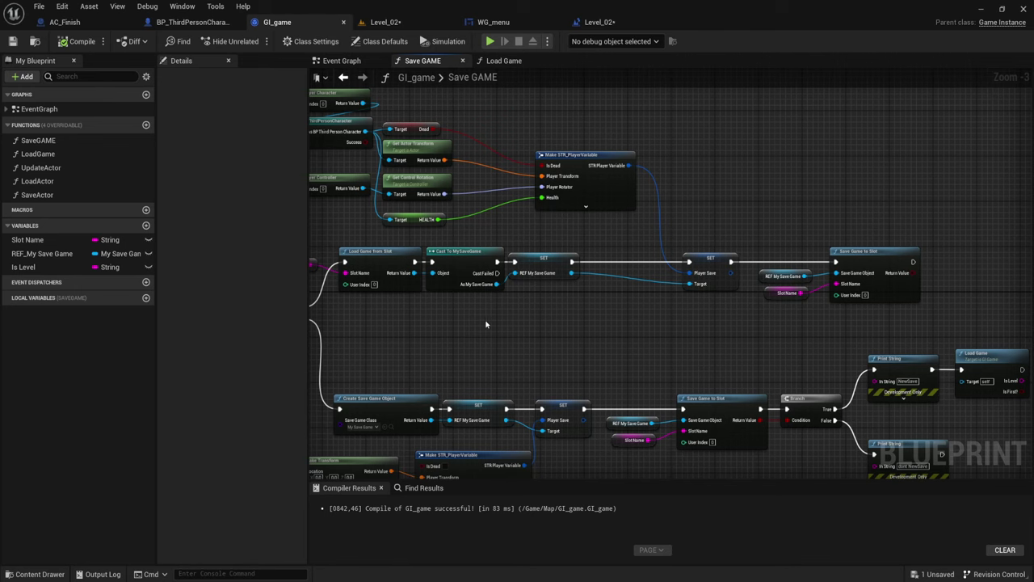
mouse_move(661, 391)
right_down()
mouse_move(458, 362)
mouse_move(658, 361)
mouse_move(672, 340)
mouse_move(643, 323)
right_up()
right_drag(706, 339, 615, 269)
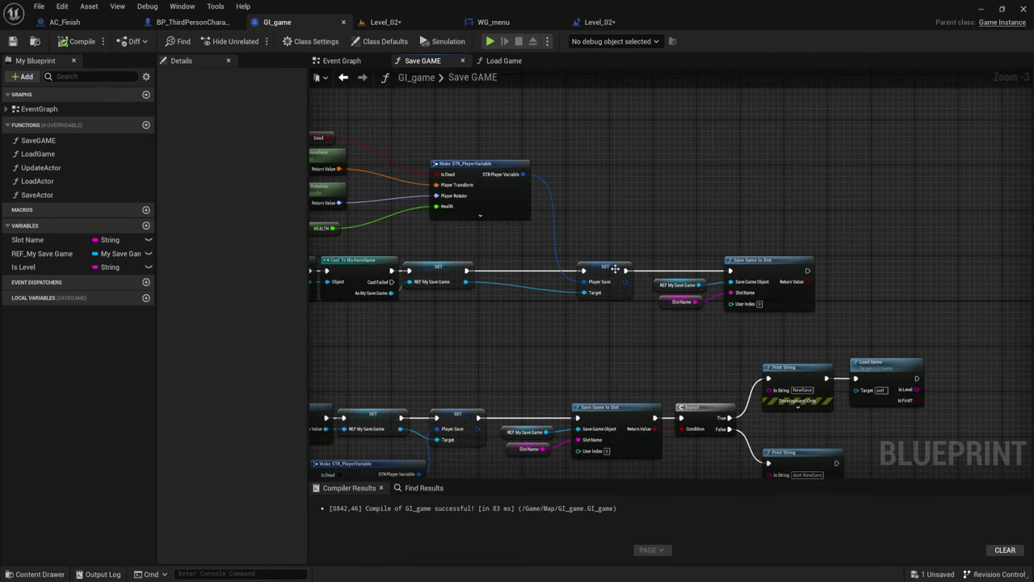
Move the Player Save SET node left and Save Game to Slot with its inputs right
drag(606, 271, 536, 270)
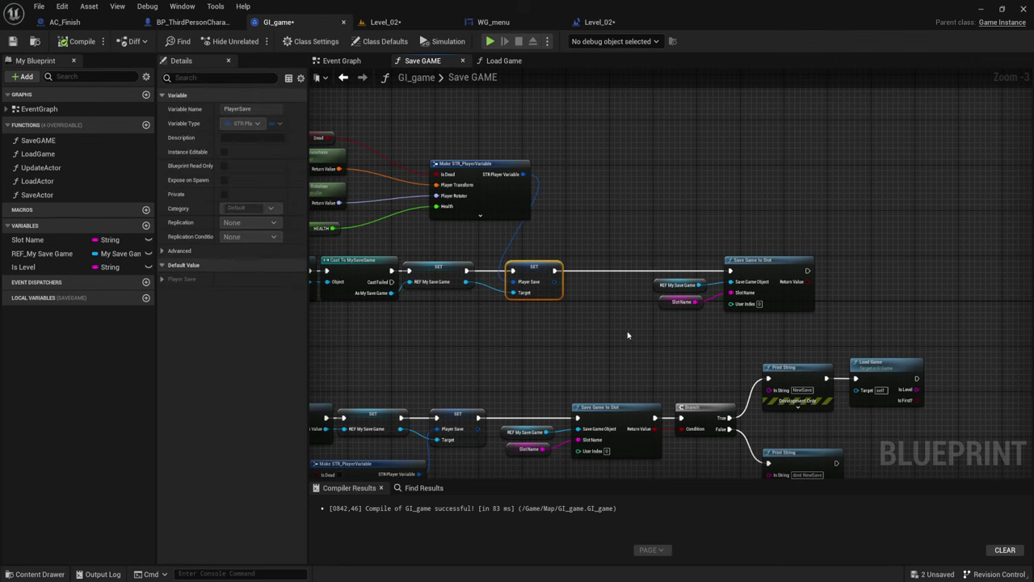
right_drag(629, 335, 574, 326)
mouse_move(574, 313)
mouse_down()
mouse_move(768, 243)
mouse_move(895, 252)
mouse_up()
mouse_move(552, 263)
right_down()
mouse_move(617, 302)
mouse_move(580, 295)
right_up()
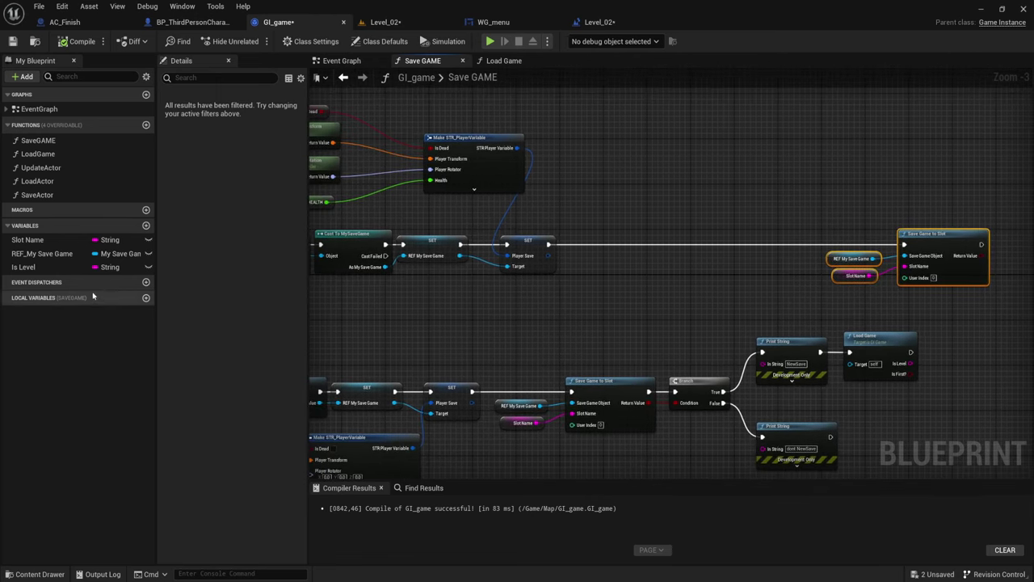
Try placing the Is Level variable, then drag a new connection off the SET node
mouse_move(32, 267)
mouse_down()
mouse_move(558, 285)
mouse_move(559, 298)
mouse_up()
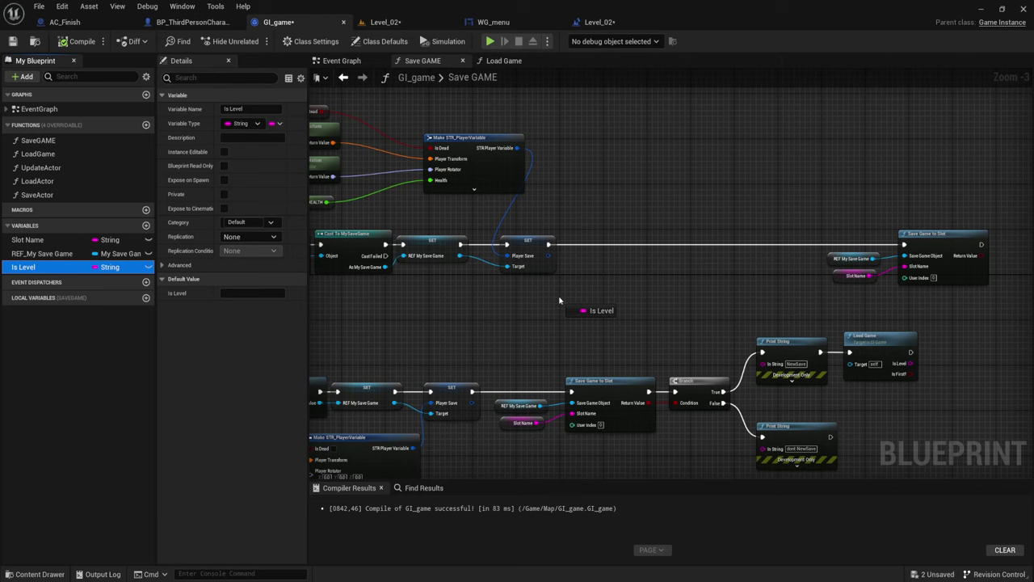
drag(559, 300, 559, 301)
right_drag(583, 275, 587, 289)
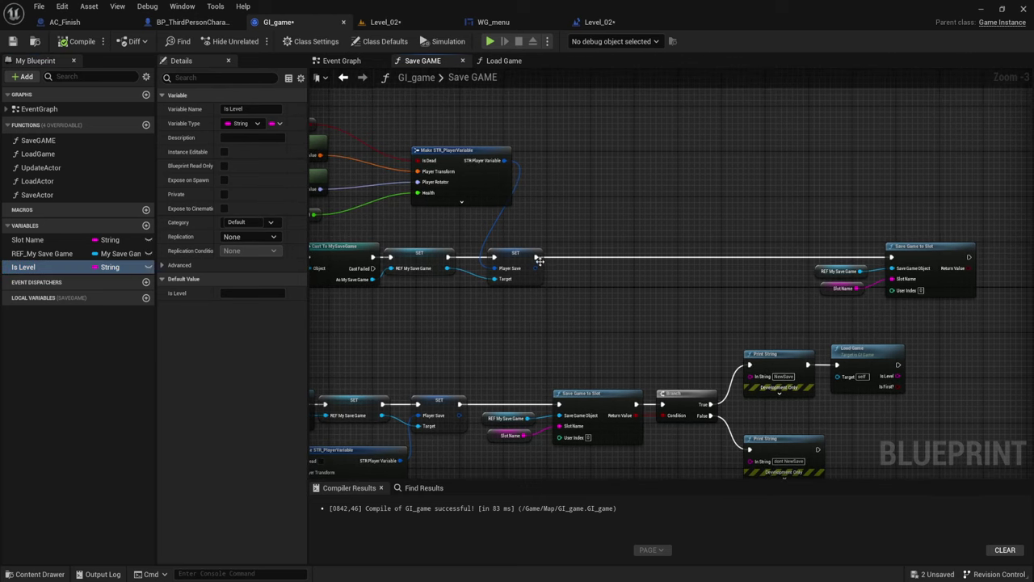
drag(536, 255, 578, 257)
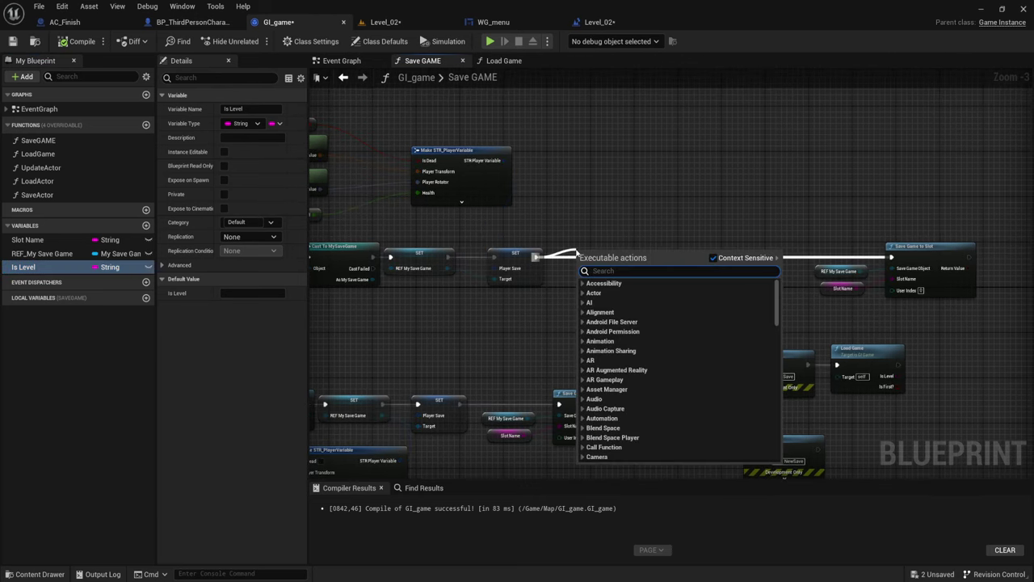
Add a Get Current Level Name node and expose Make STR_PlayerVariable's Is Level pin
text(get cu)
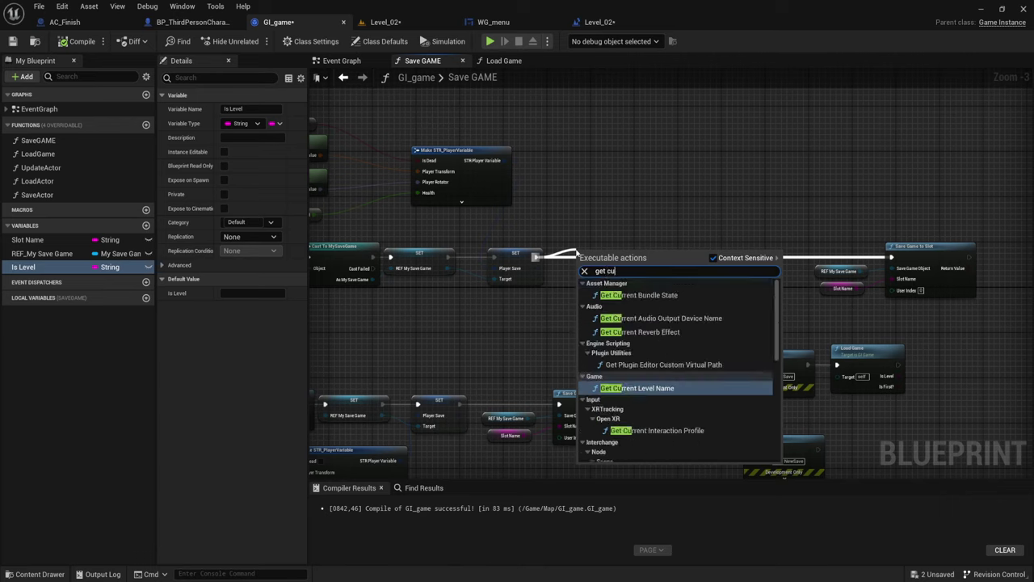
click(643, 387)
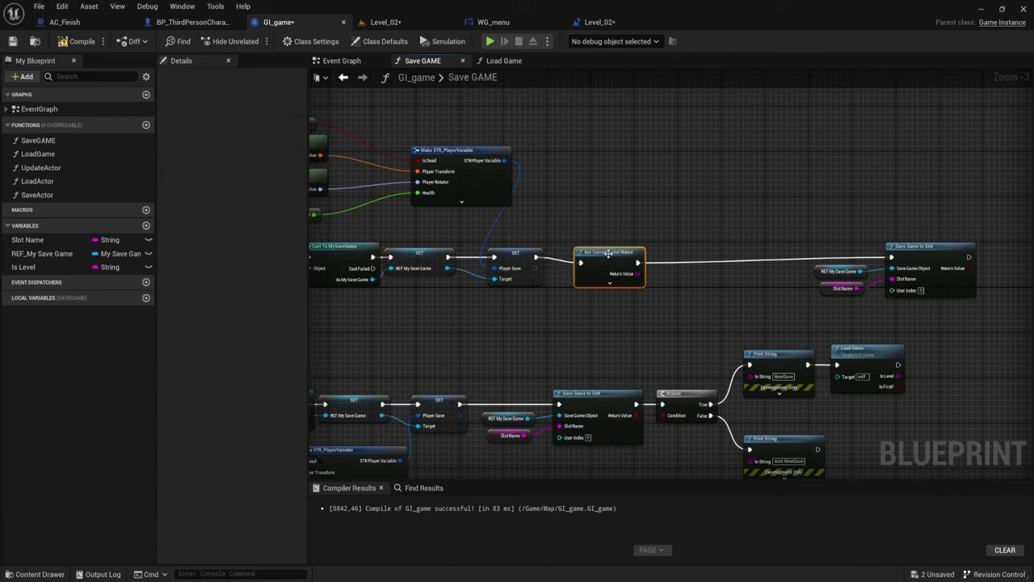
drag(608, 253, 599, 253)
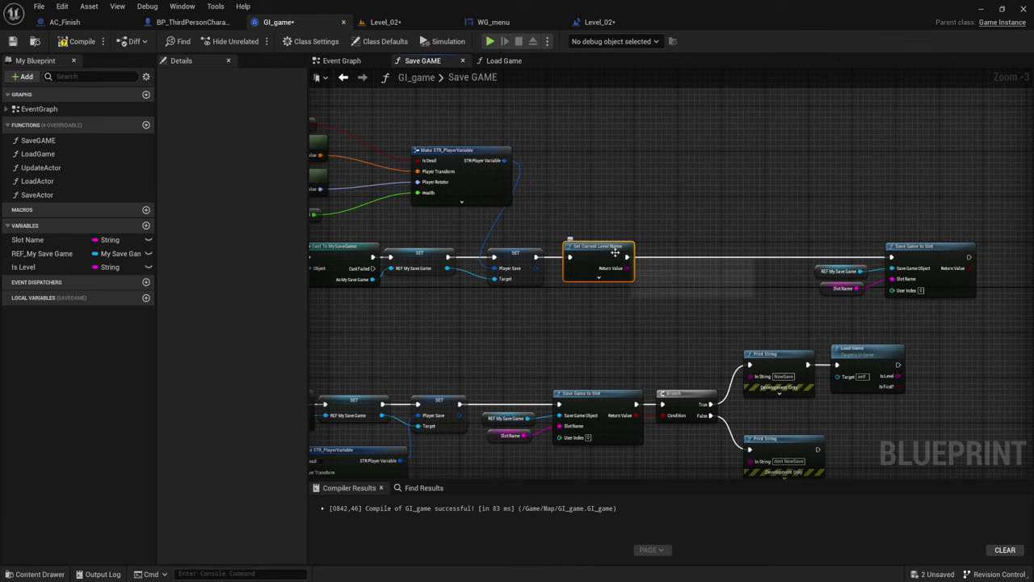
right_drag(616, 253, 663, 291)
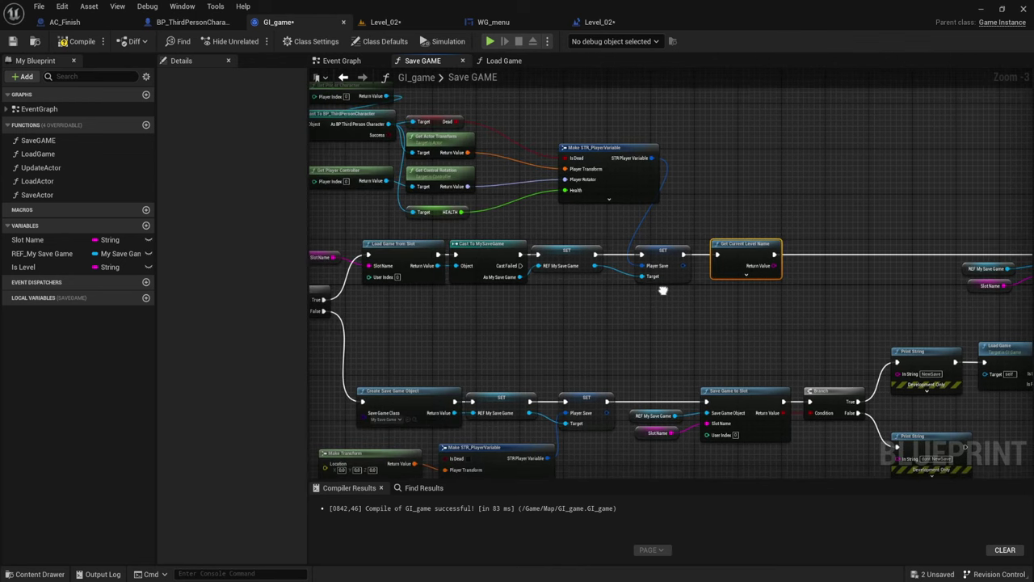
click(609, 200)
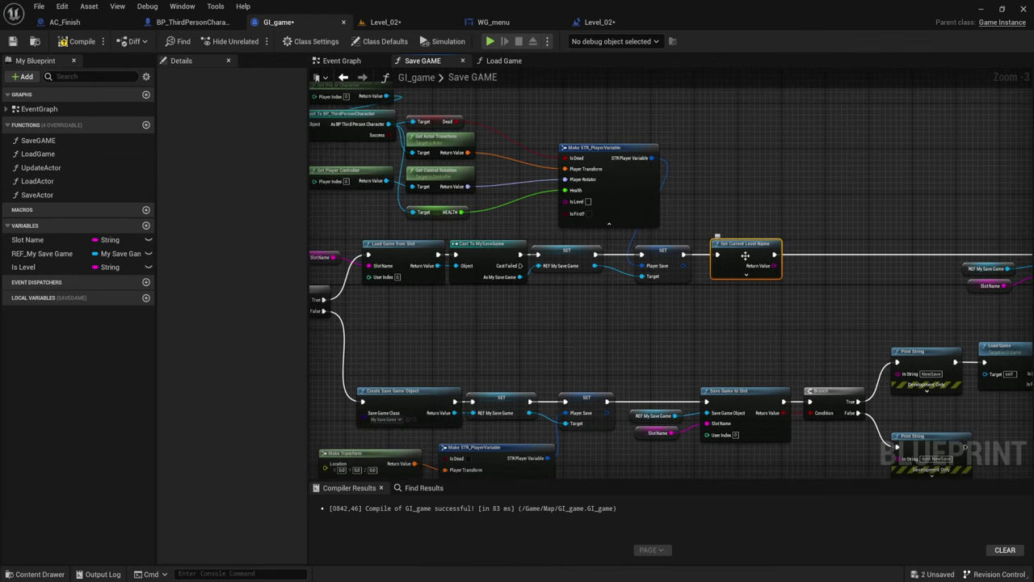
mouse_move(745, 255)
mouse_down()
mouse_move(575, 363)
mouse_move(393, 314)
mouse_up()
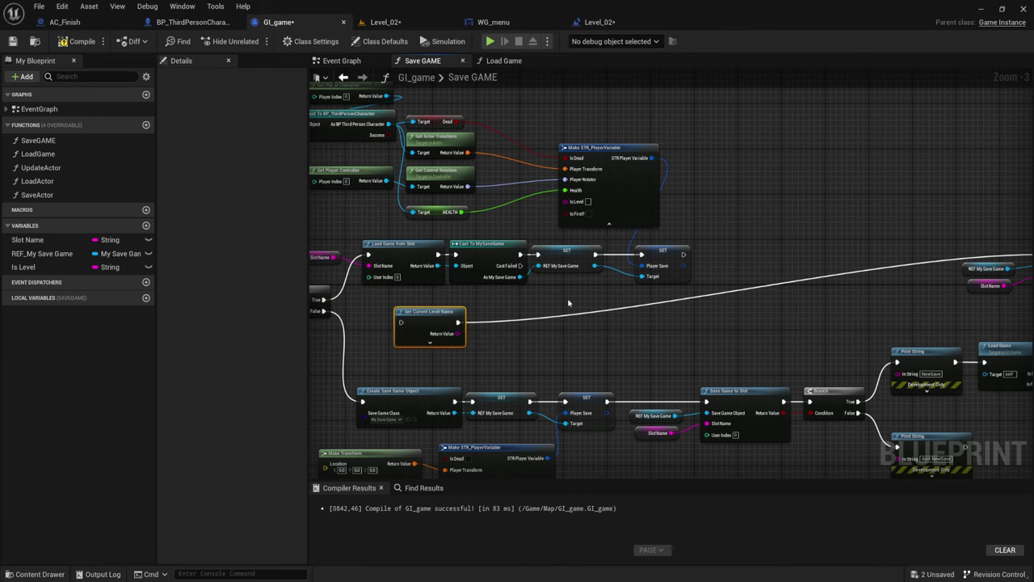
right_drag(568, 303, 497, 293)
drag(360, 301, 503, 307)
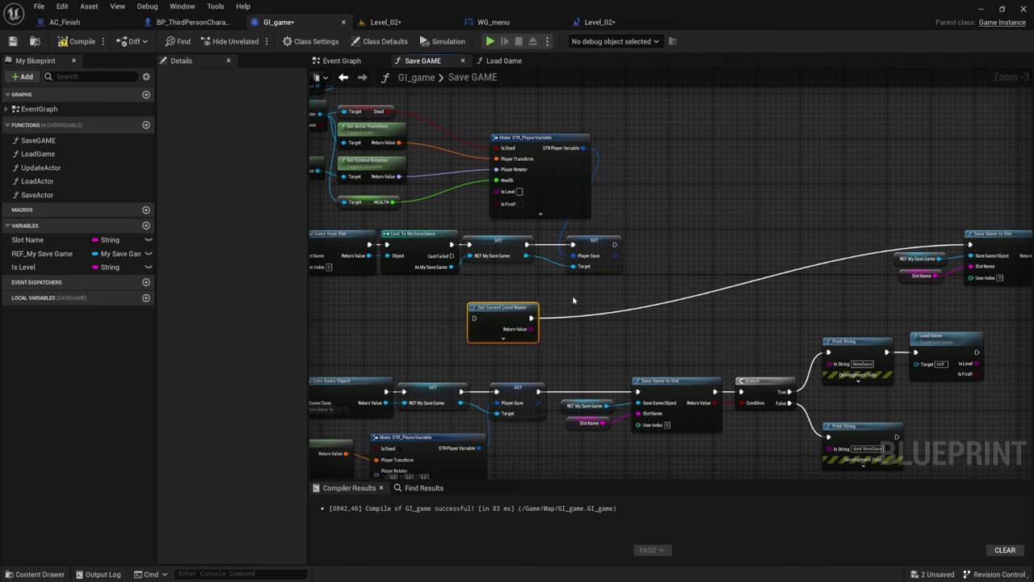
Insert Get Current Level Name before the Player Save SET, feed it into Is Level, compile and save
drag(580, 287, 659, 214)
drag(592, 247, 762, 247)
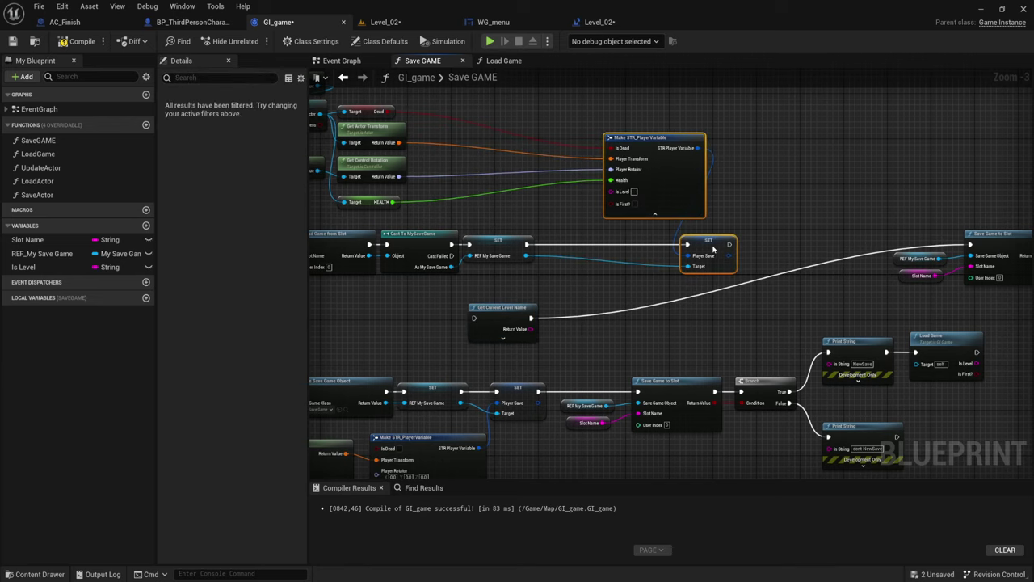
drag(506, 309, 599, 241)
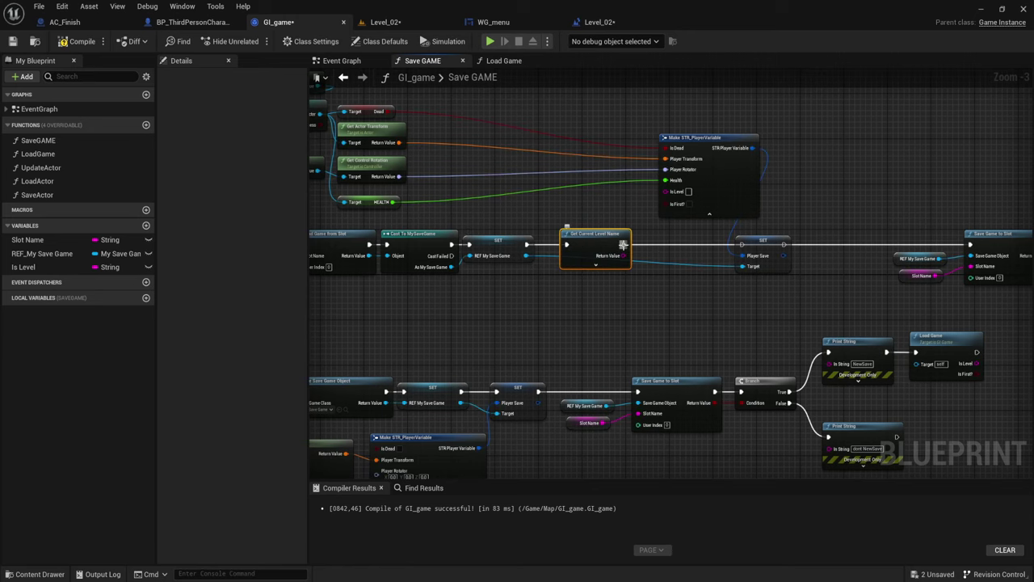
drag(623, 244, 733, 255)
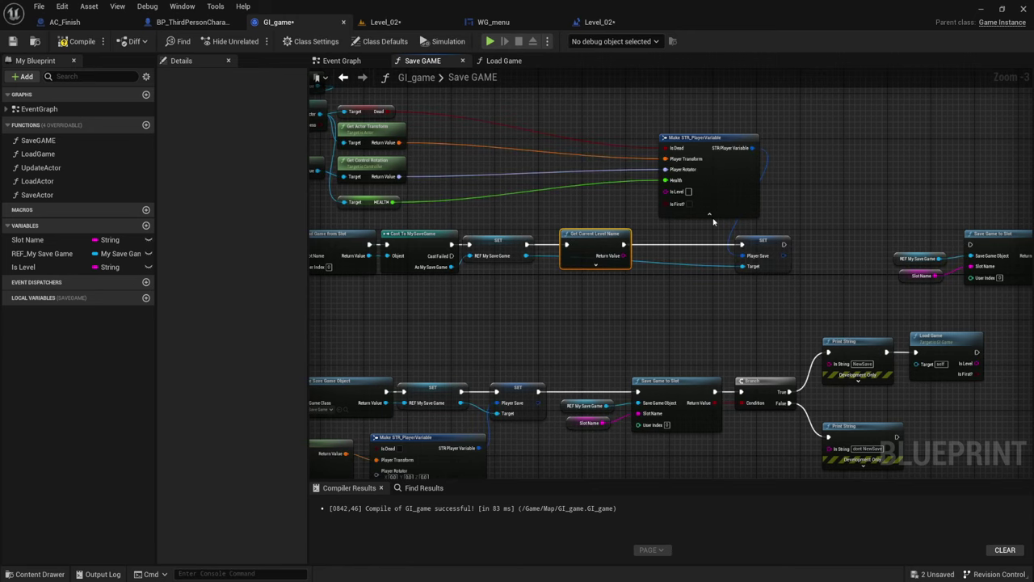
right_drag(714, 220, 595, 224)
drag(664, 248, 852, 247)
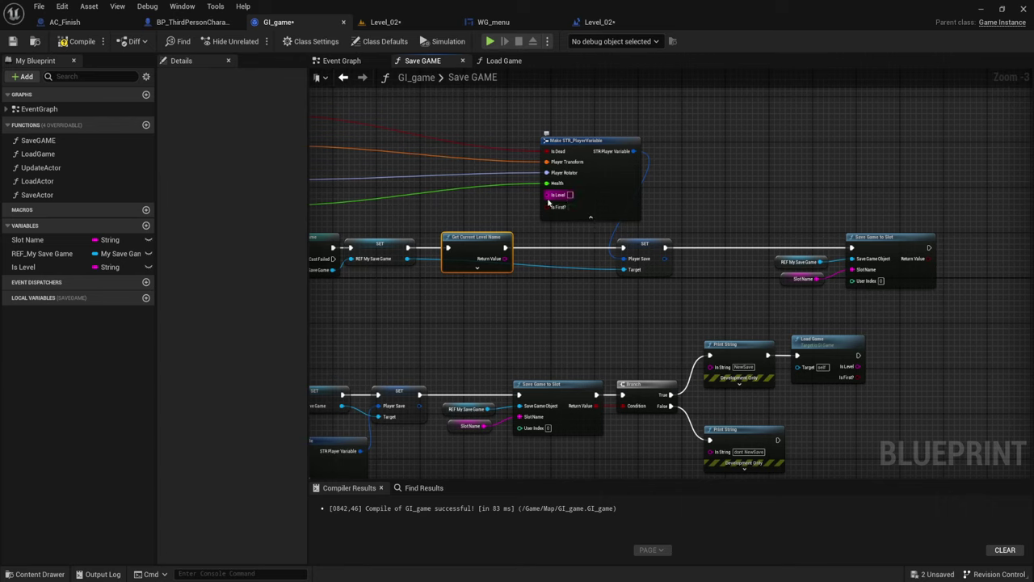
drag(568, 197, 503, 259)
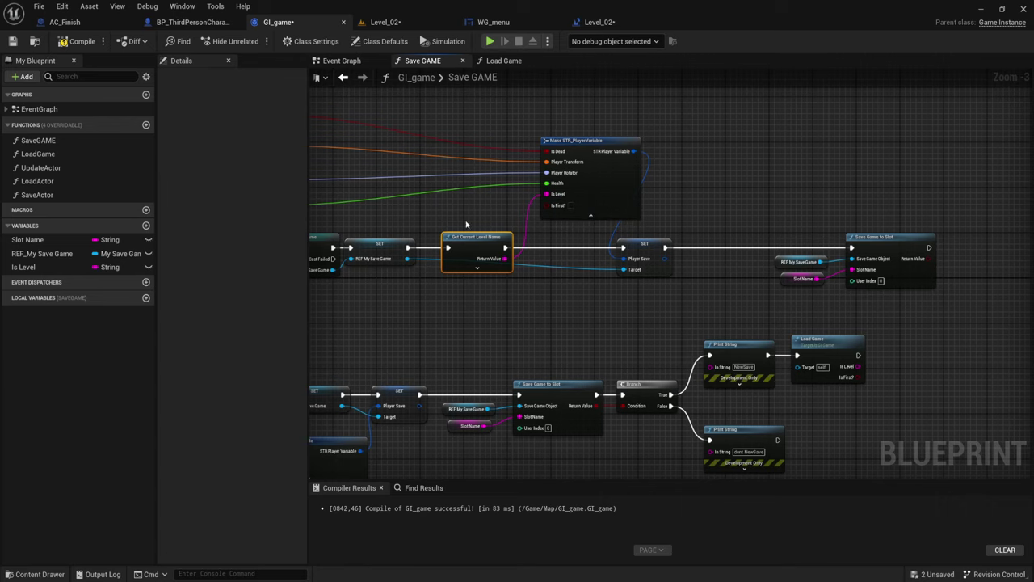
click(79, 42)
click(12, 41)
Save Level_02 and open the Menu level
click(97, 25)
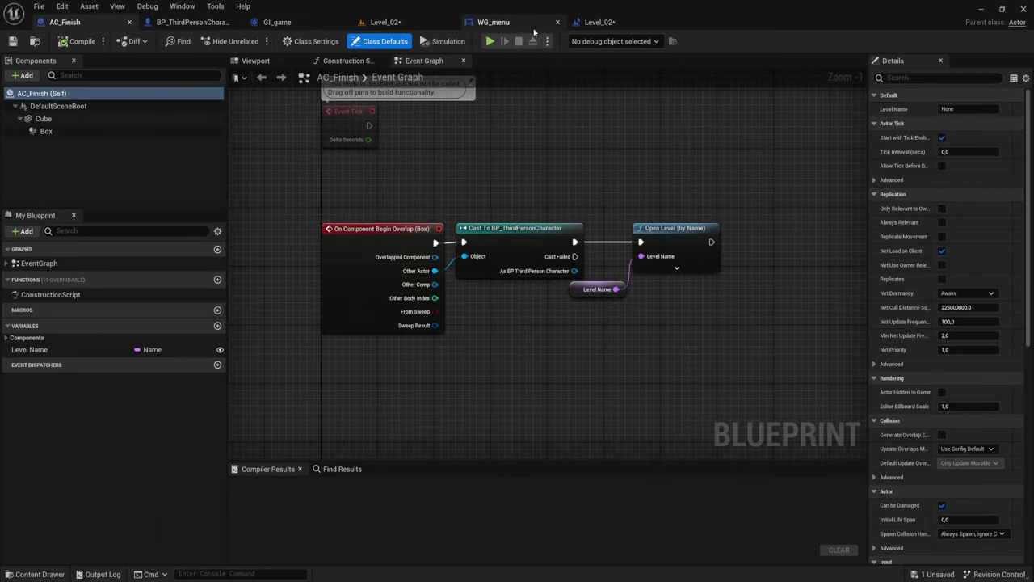
click(604, 21)
click(79, 24)
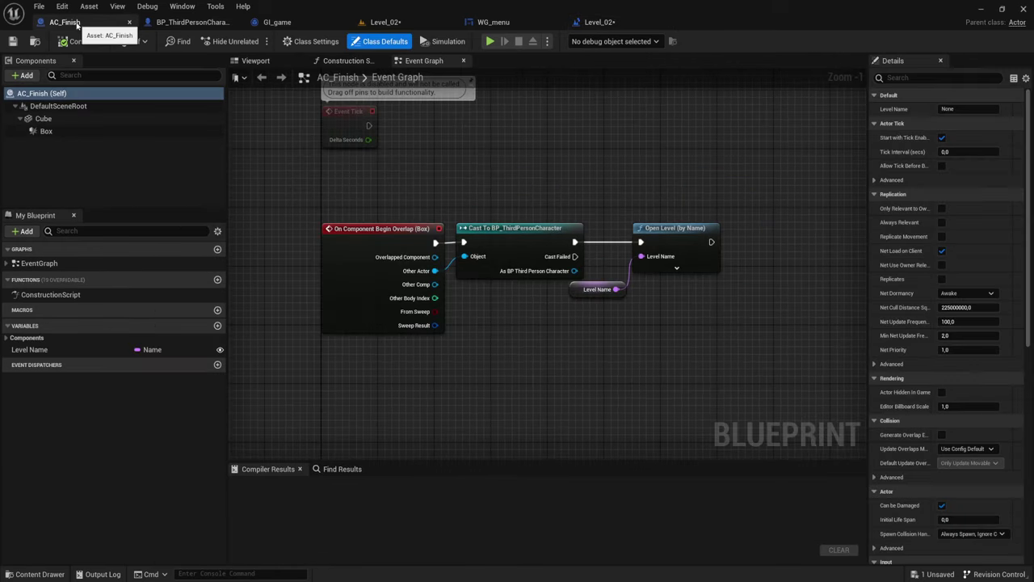
click(405, 25)
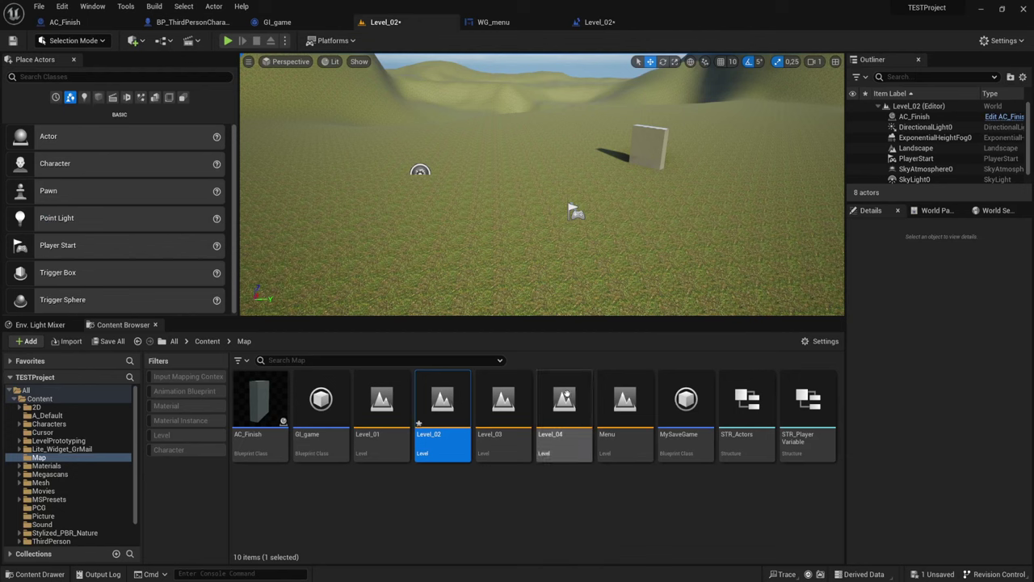
double_click(624, 408)
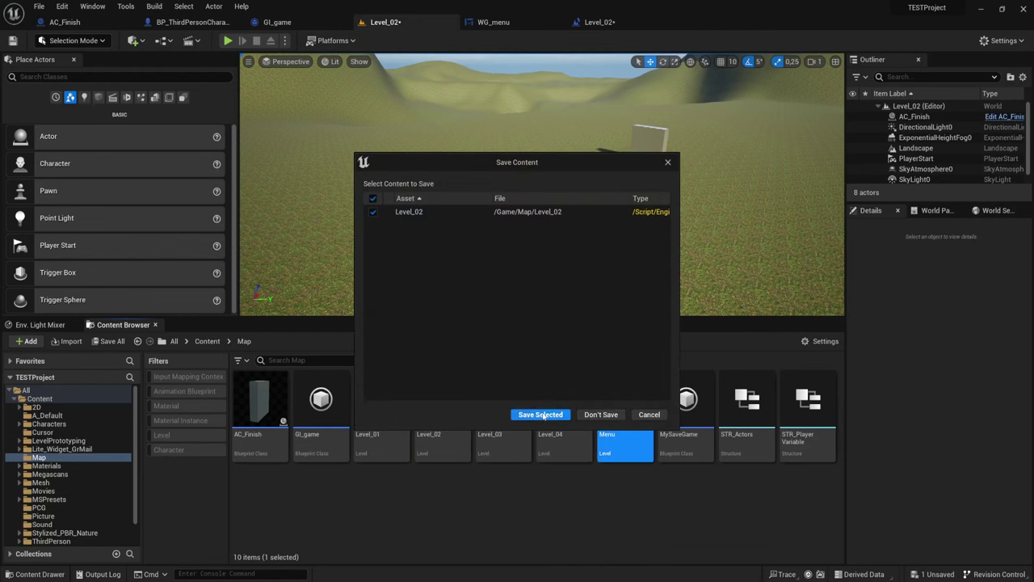
click(541, 414)
Play and stop the Menu level, then delete PlayerSettings.sav from Saved/SaveGames
click(229, 40)
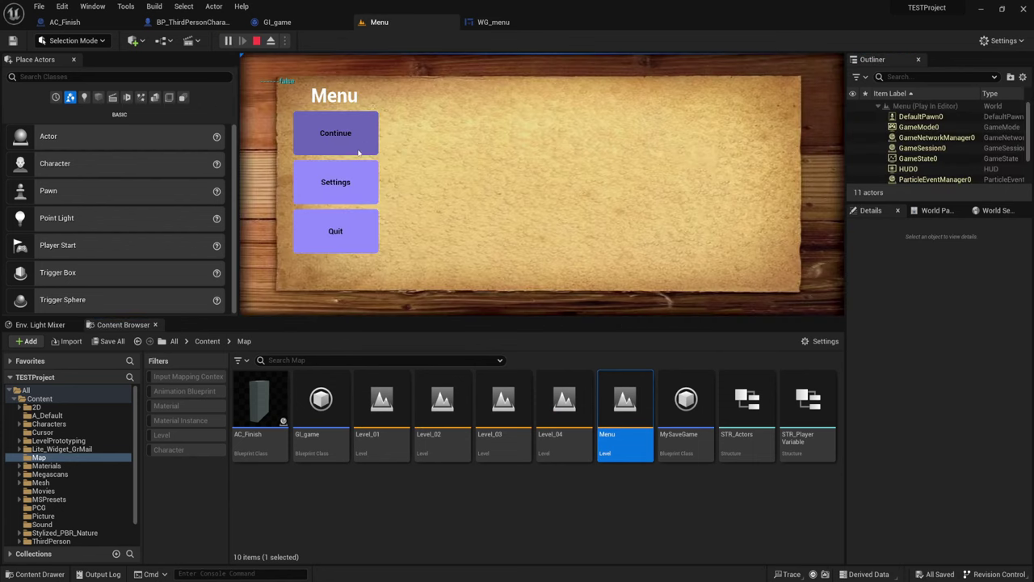
click(335, 231)
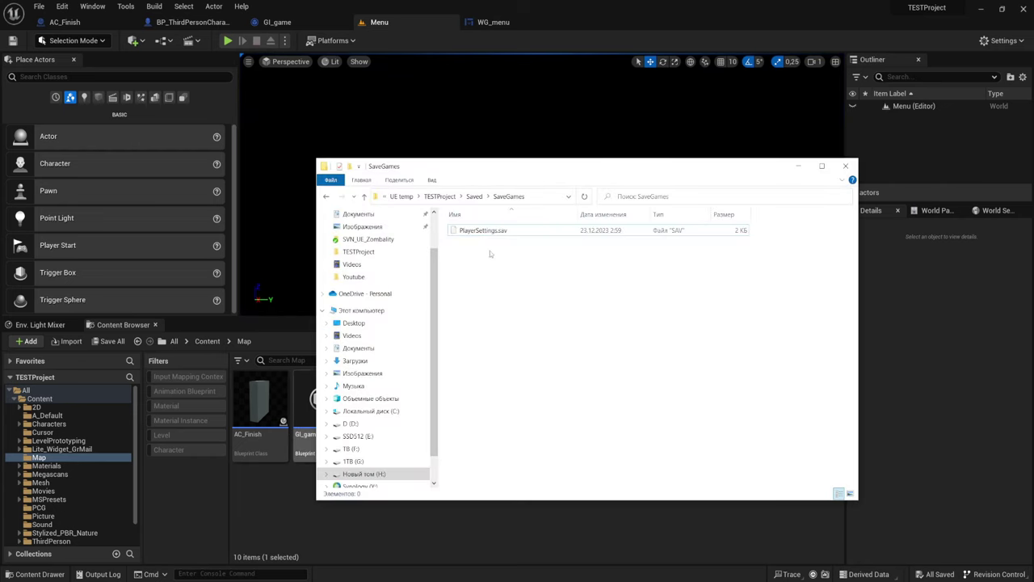
click(482, 231)
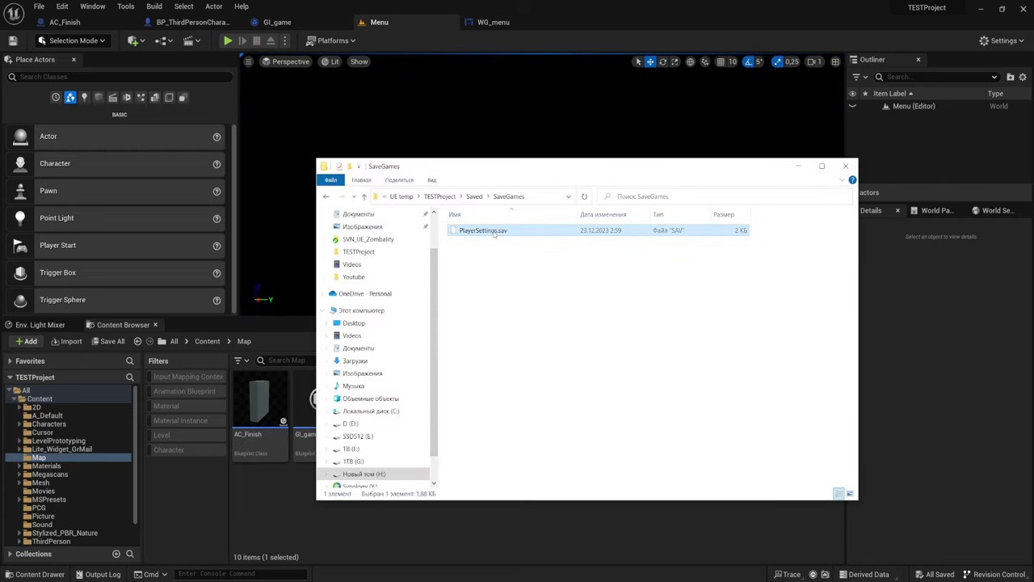
right_click(493, 232)
click(521, 457)
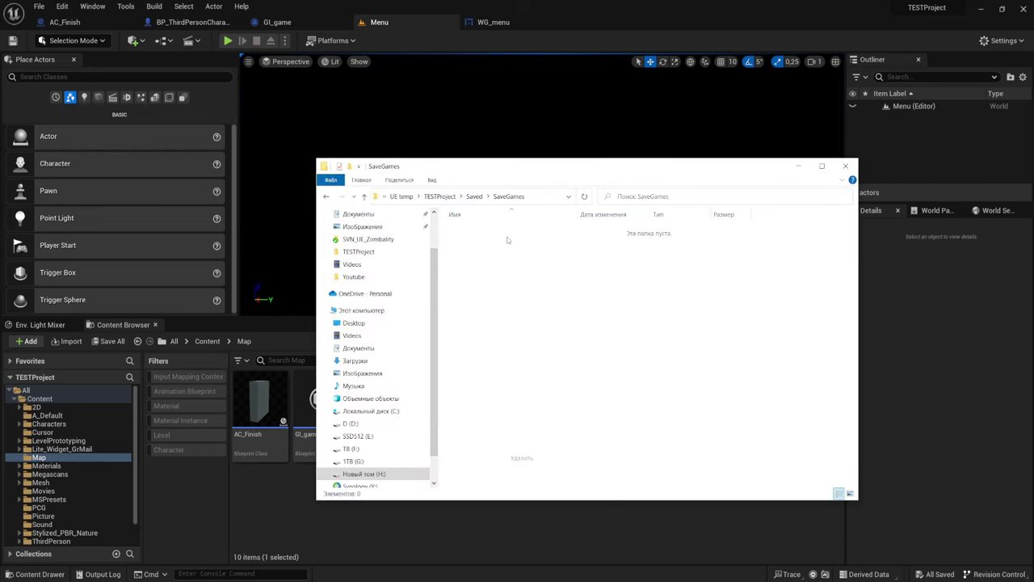
Play-test New Game into Level_01, run into the pillar to reach Level_02, then stop
click(797, 167)
click(228, 40)
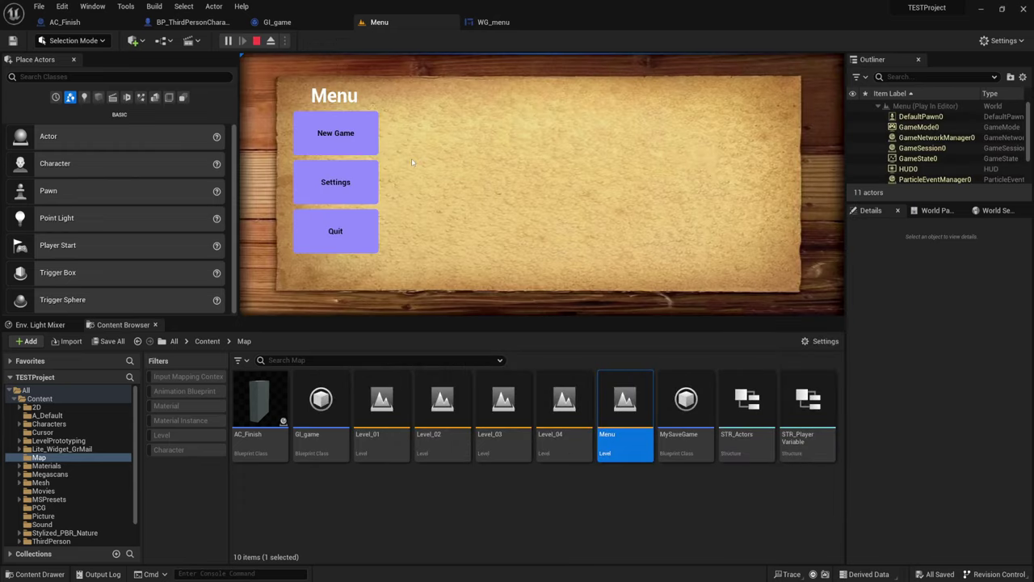
click(356, 131)
click(350, 116)
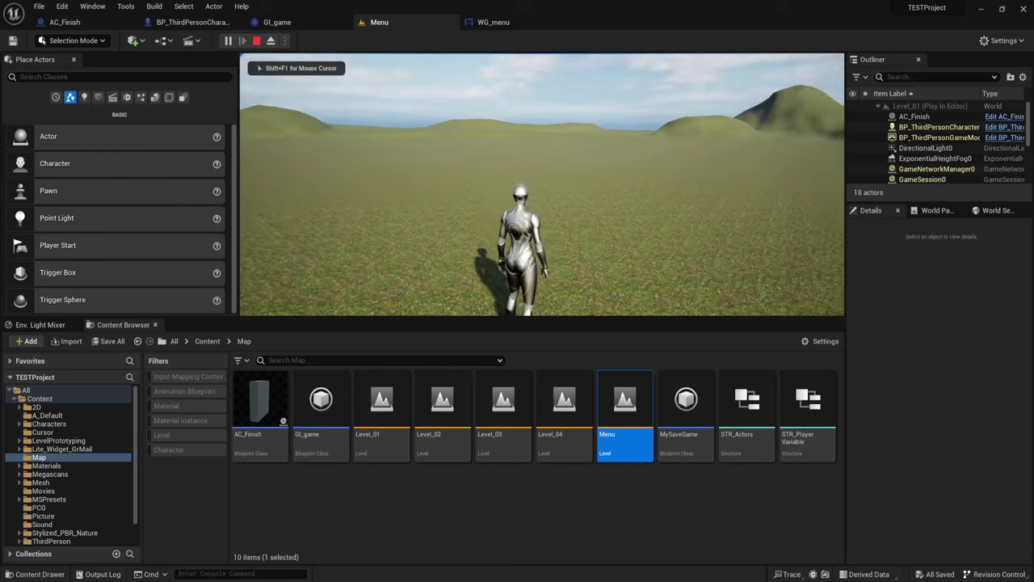
key(w)
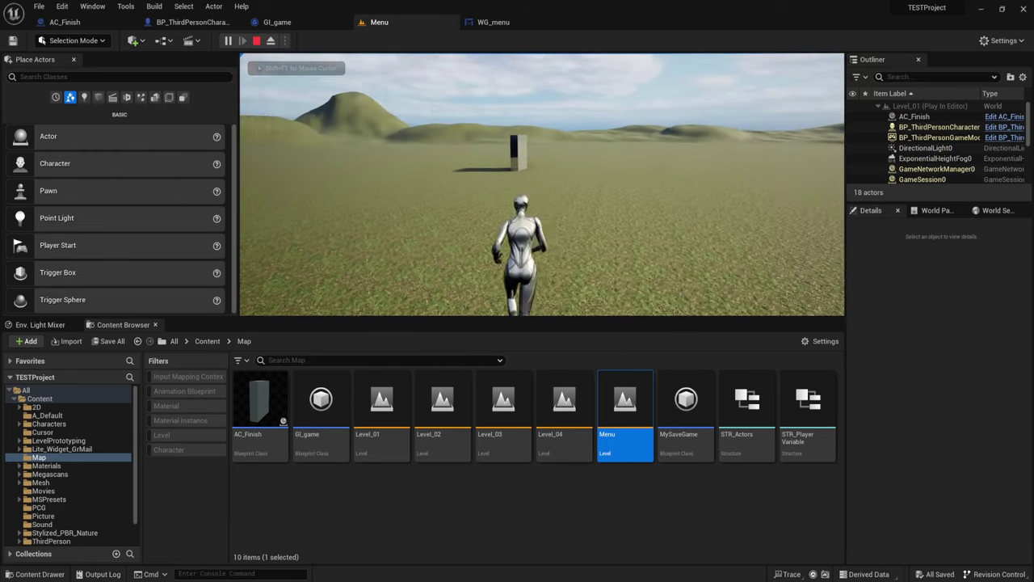
key(w)
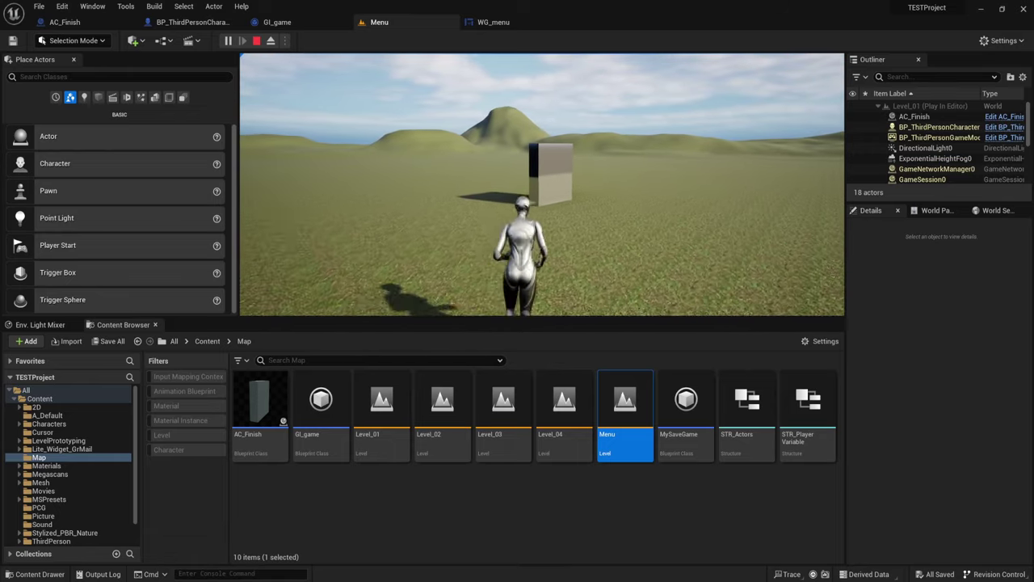
key(w)
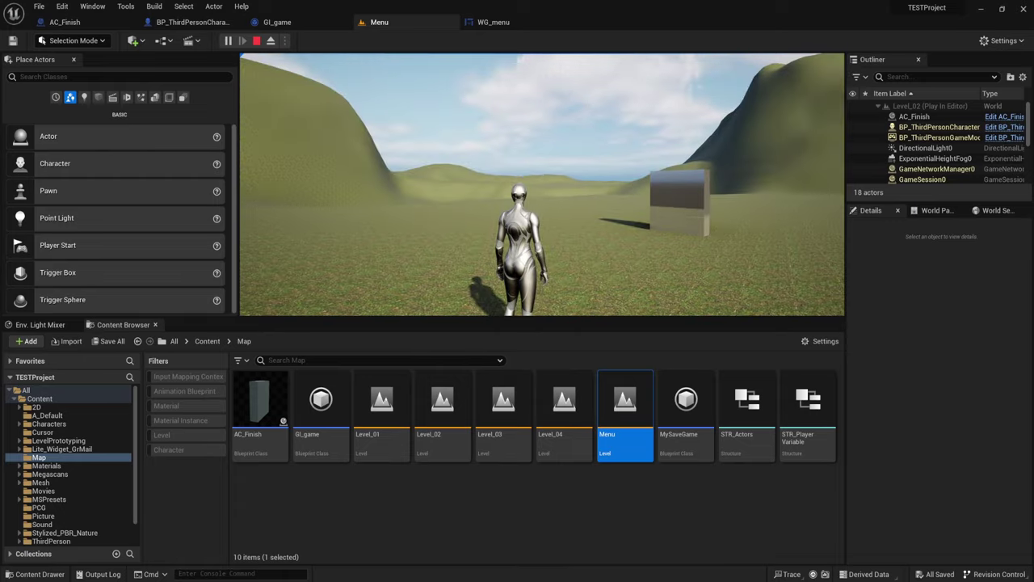
key(Escape)
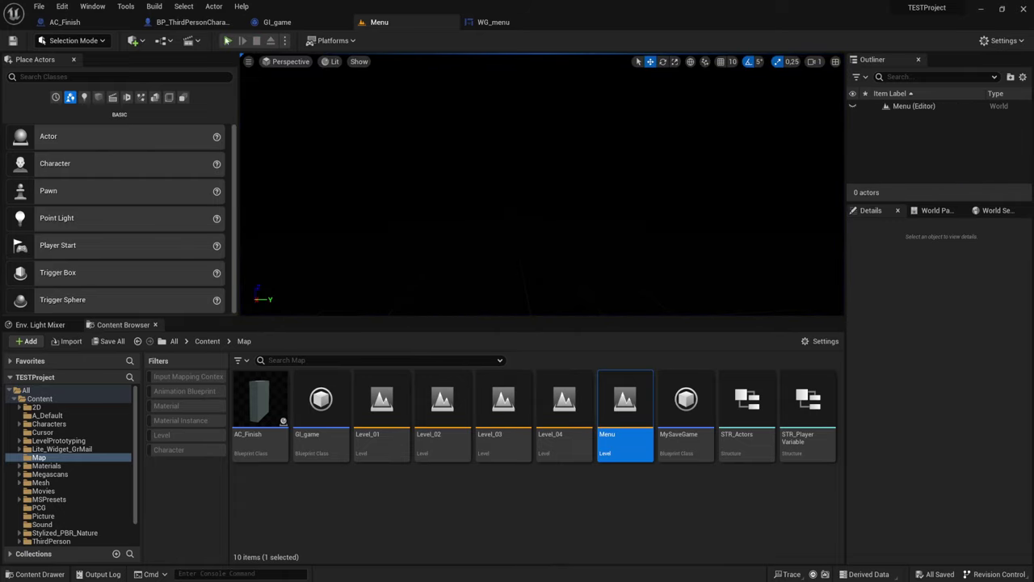
Play again with Alt+P and confirm Continue reloads Level_02, then stop
key(alt+p)
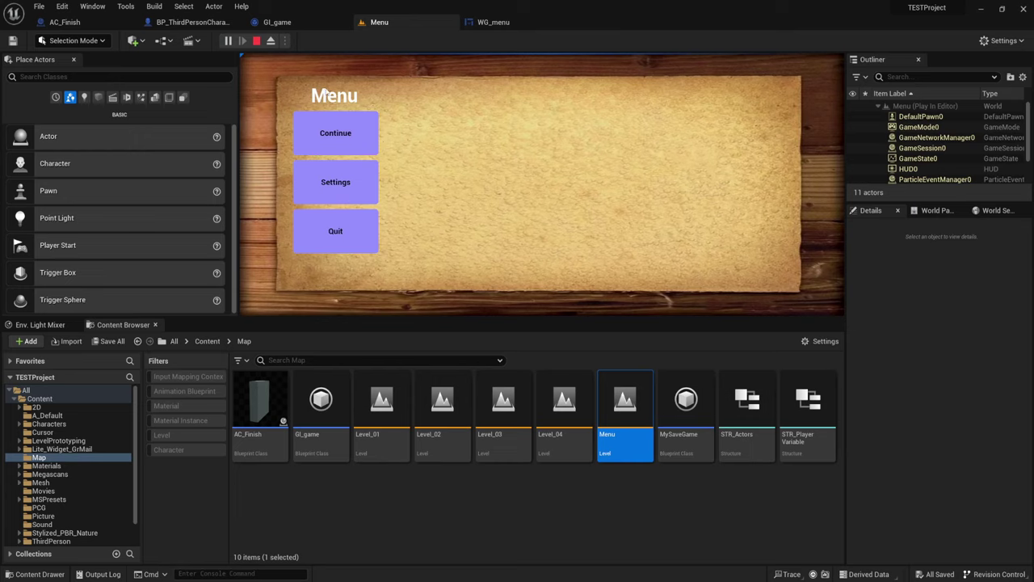
click(353, 144)
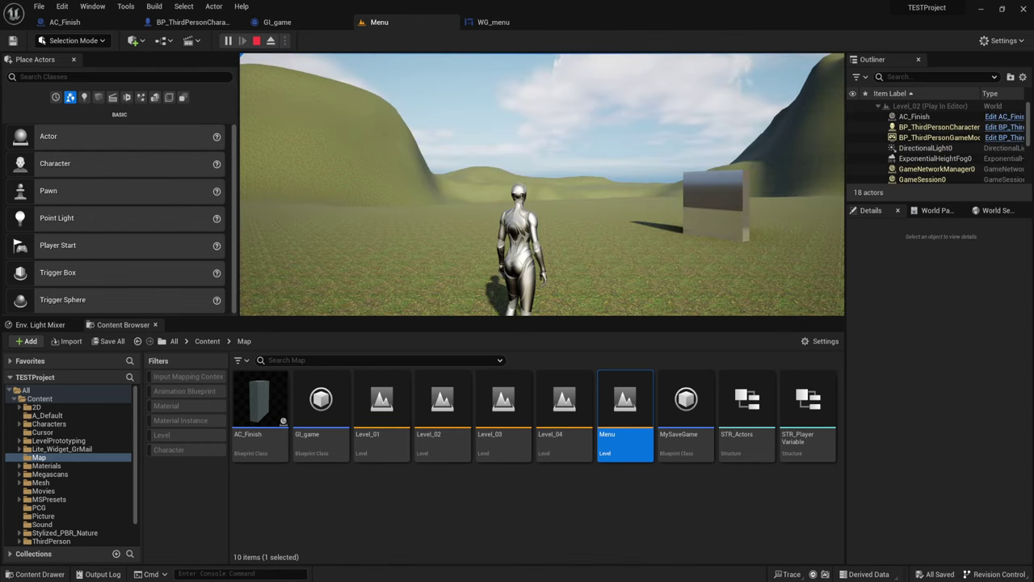
key(Escape)
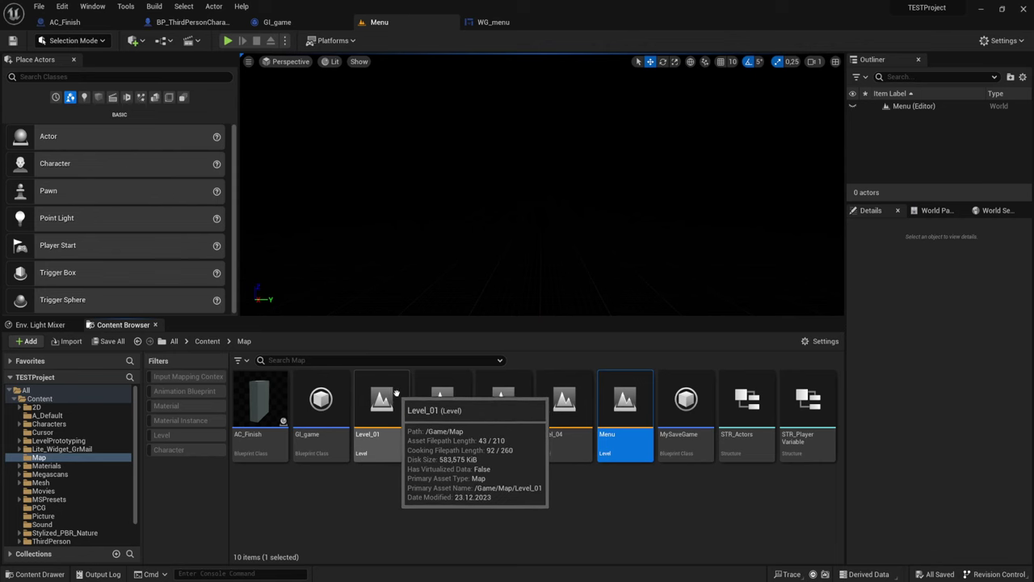
Select the three input-mode nodes in Level_01's level blueprint, then open Level_03
double_click(393, 392)
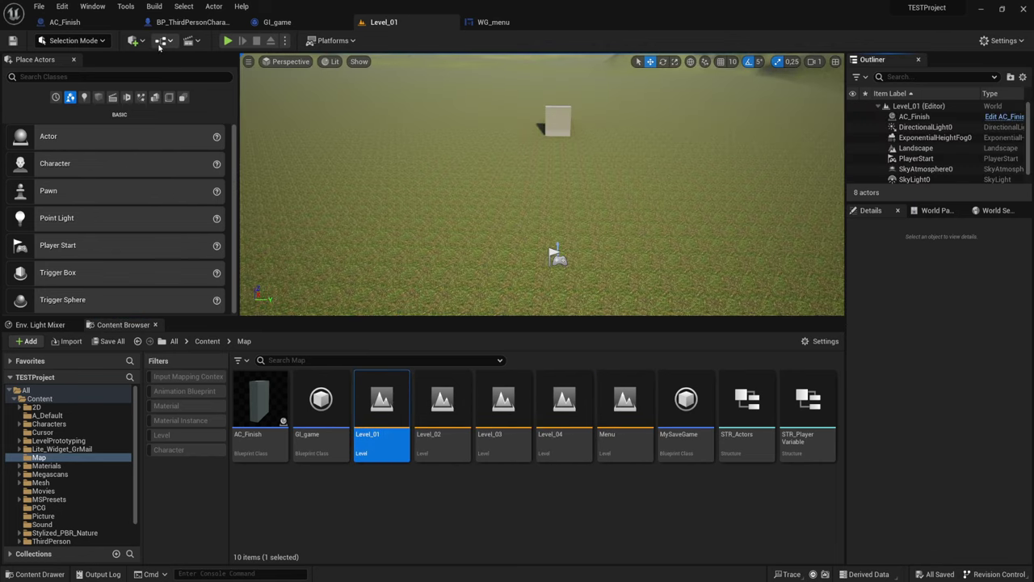
click(161, 40)
click(243, 114)
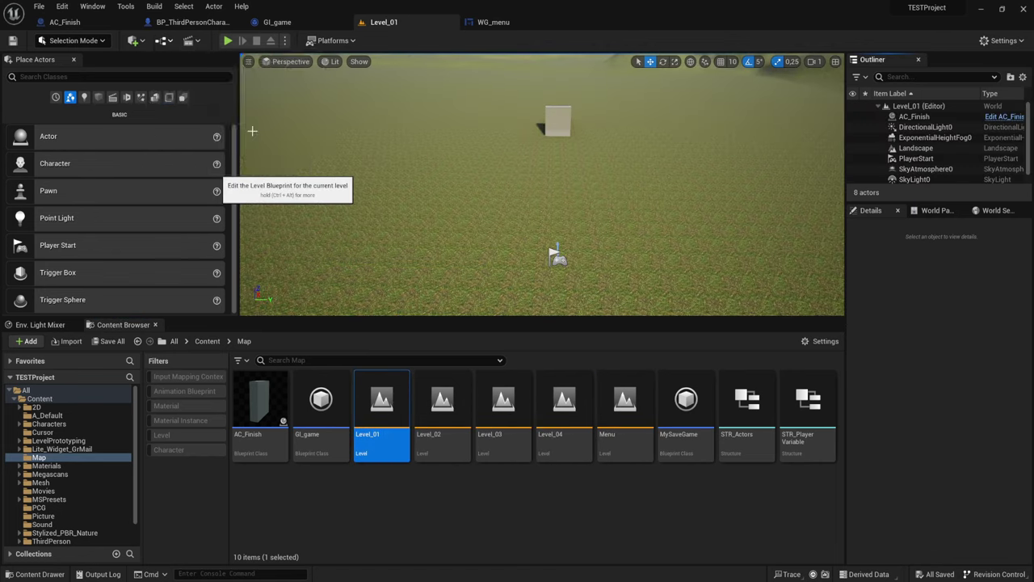
scroll(524, 219, down, 3)
mouse_move(603, 158)
mouse_down()
mouse_move(750, 362)
mouse_move(770, 352)
mouse_up()
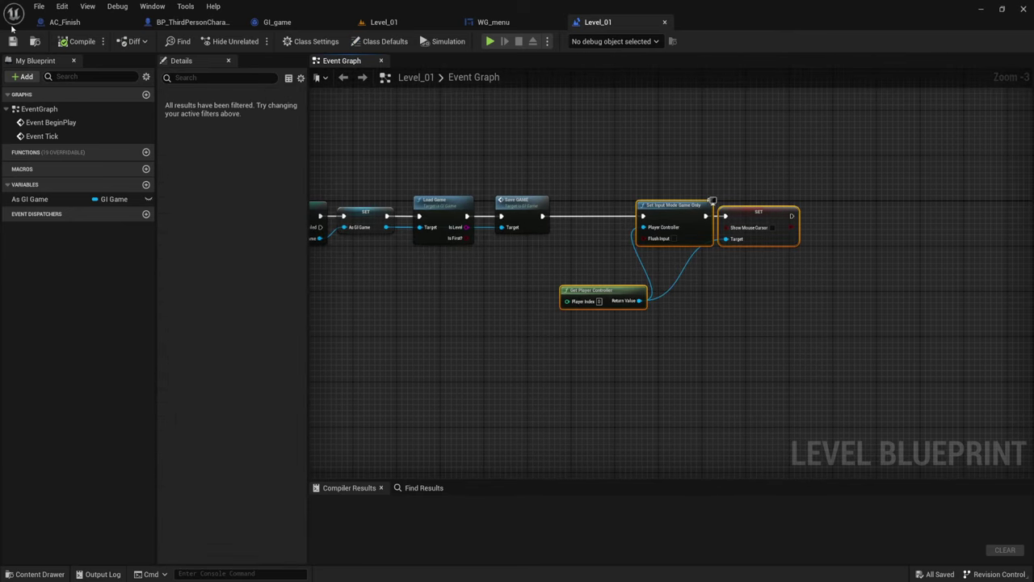
click(387, 24)
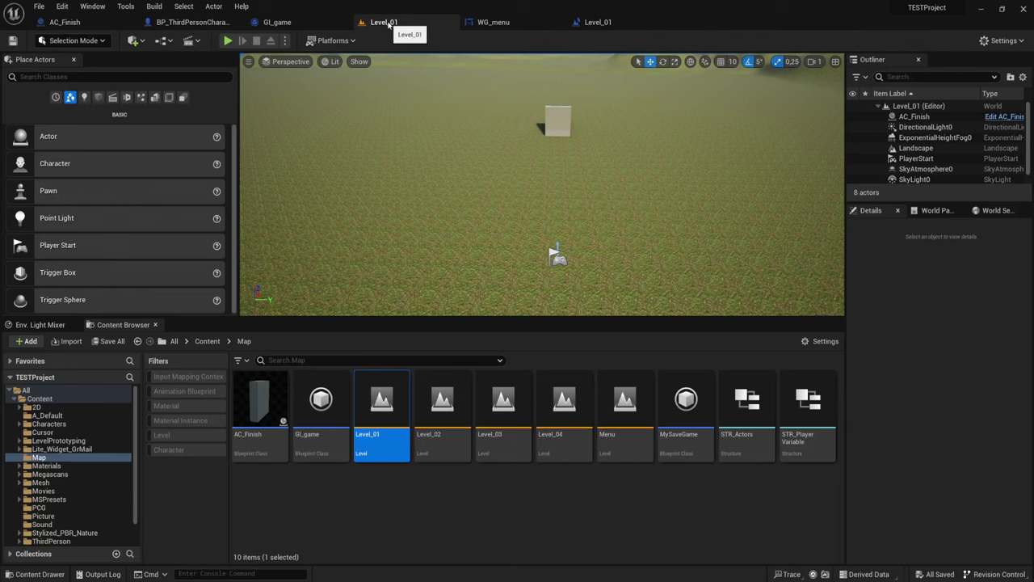
double_click(507, 405)
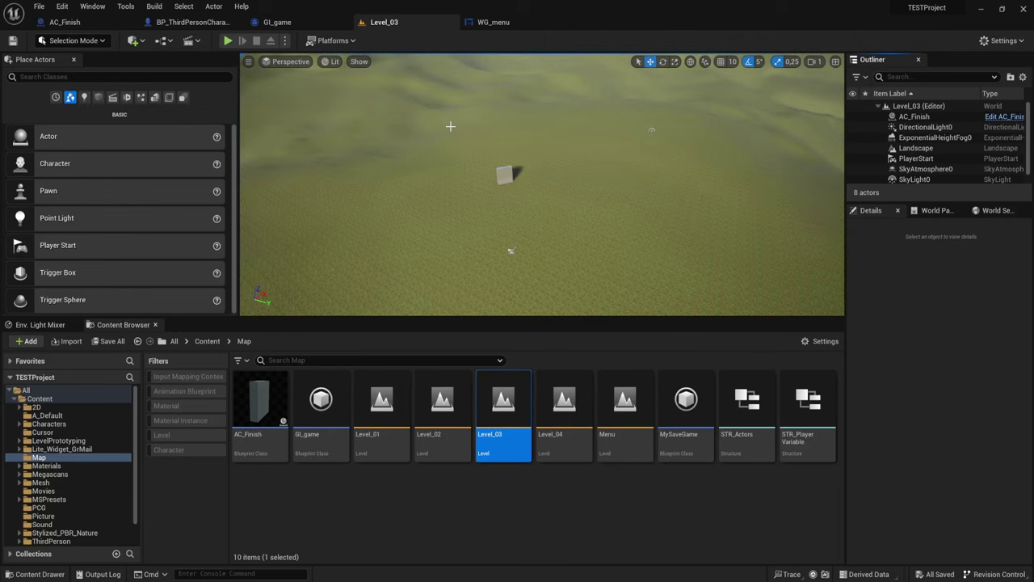
In Level_03's level blueprint, add a Save GAME node after Load Game from As GI Game
click(162, 40)
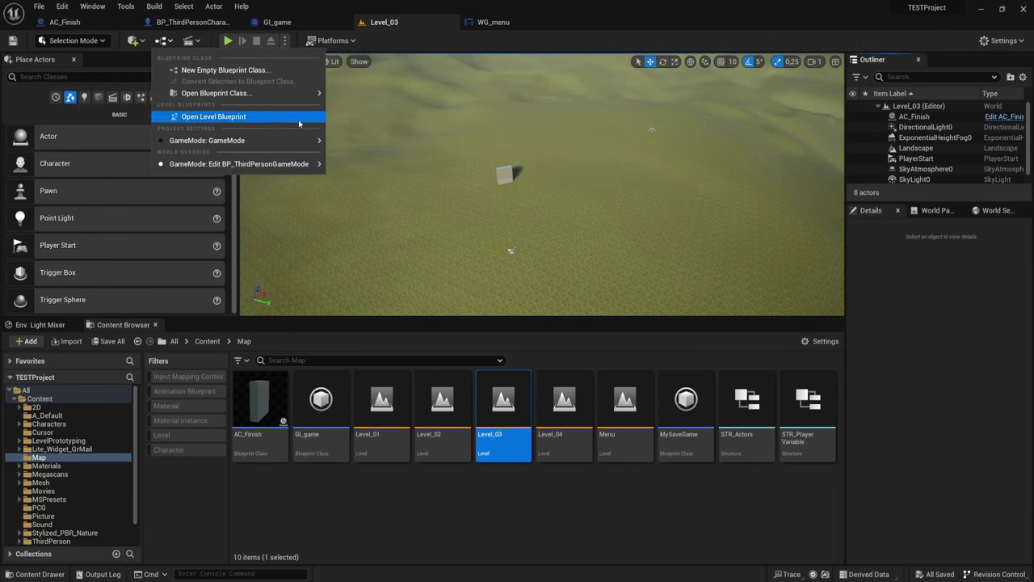
click(242, 121)
right_drag(566, 225, 349, 218)
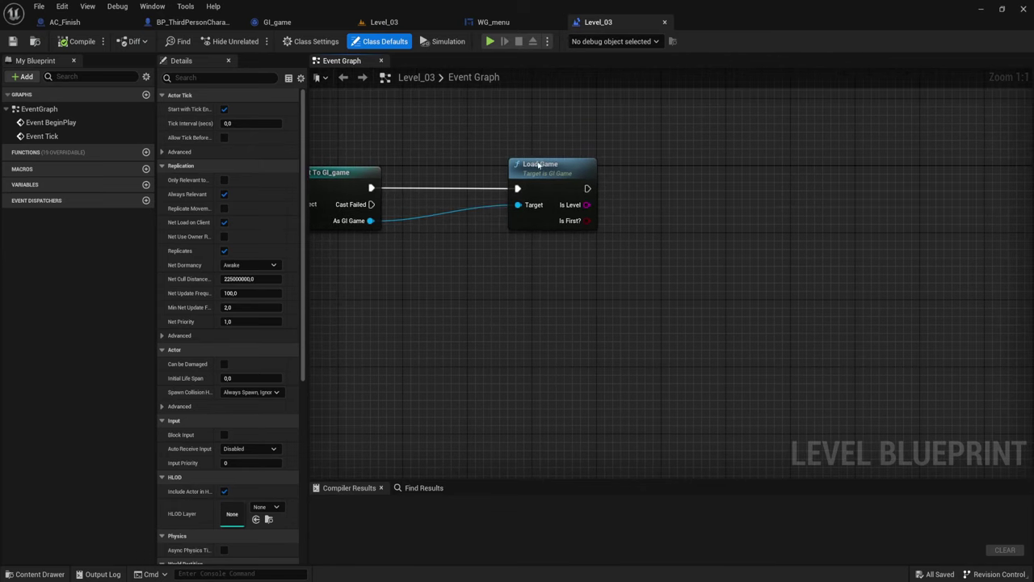
drag(540, 166, 427, 167)
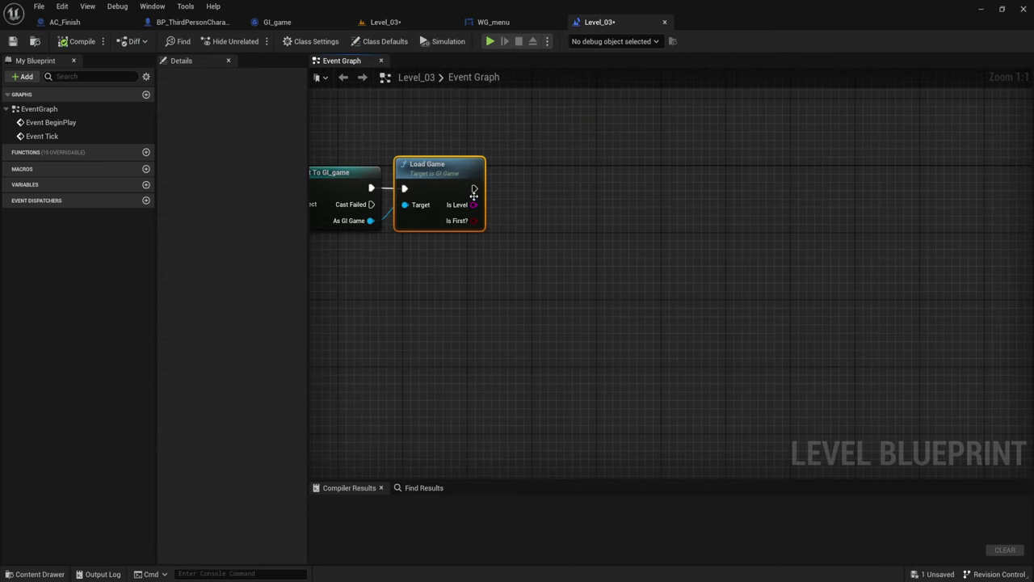
drag(370, 220, 584, 183)
text(sa)
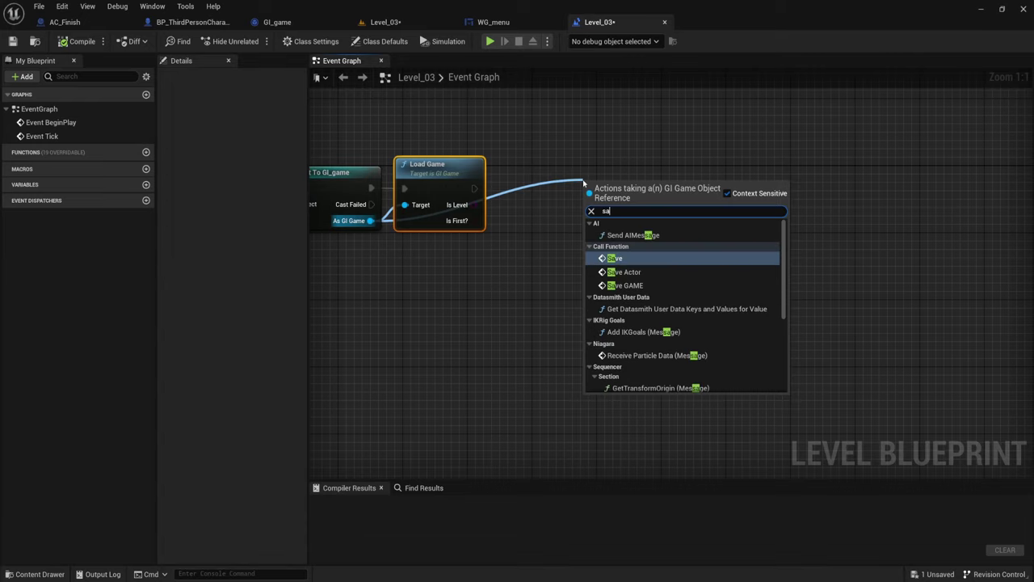
text(cv)
key(BackSpace)
key(BackSpace)
text(ve)
key(Down)
key(Down)
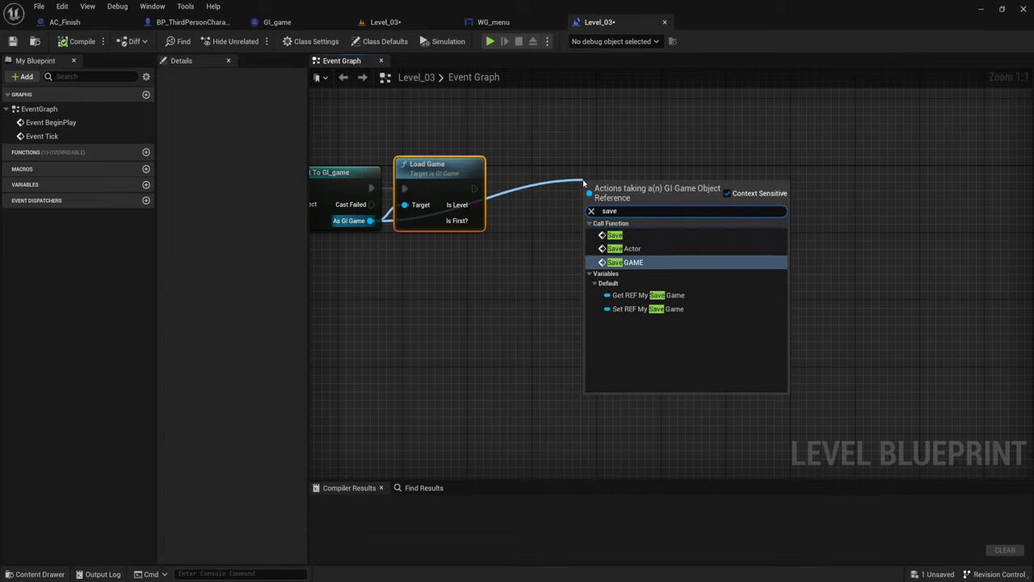
key(Return)
drag(617, 179, 526, 178)
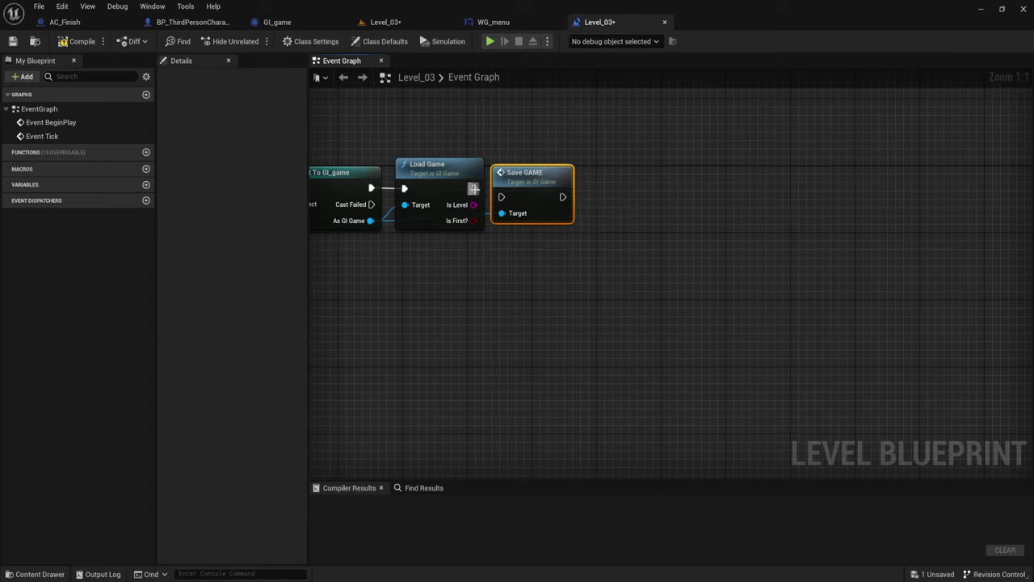
Paste the input-mode nodes, wire Save GAME to Set Input Mode Game Only, and compile
click(609, 201)
key(ctrl+v)
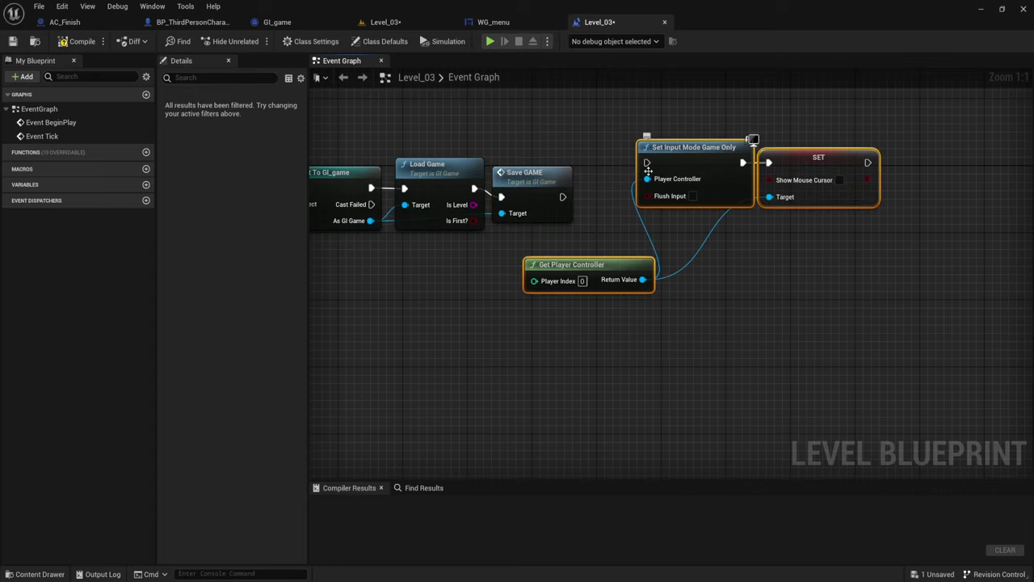
drag(647, 163, 563, 197)
click(584, 127)
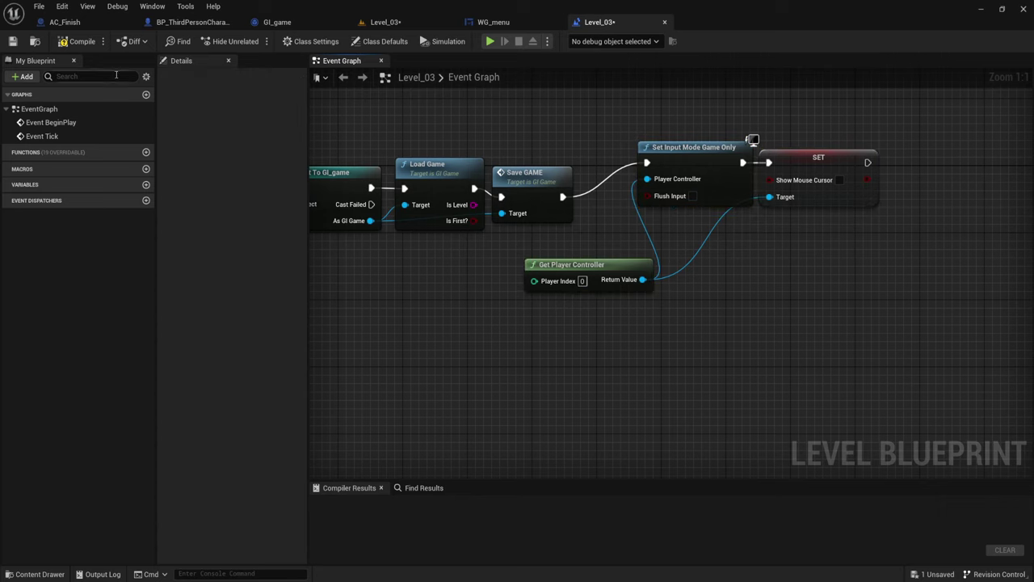
click(78, 41)
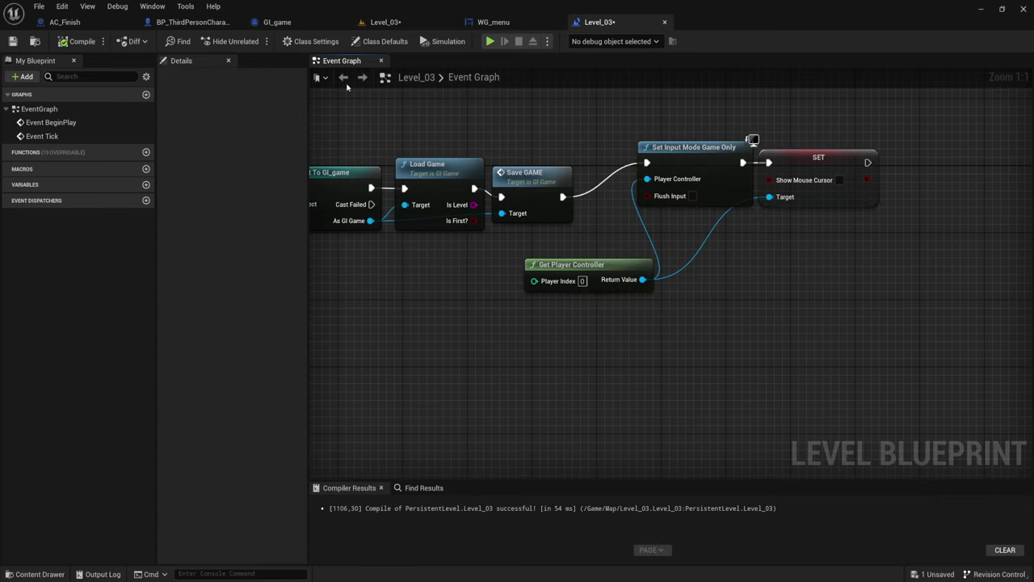
click(665, 23)
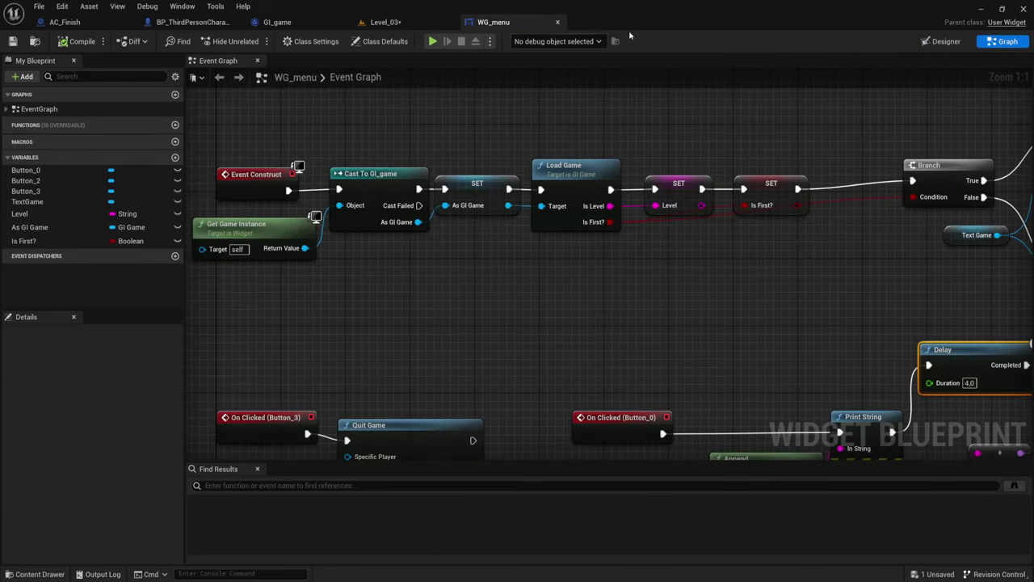
click(386, 21)
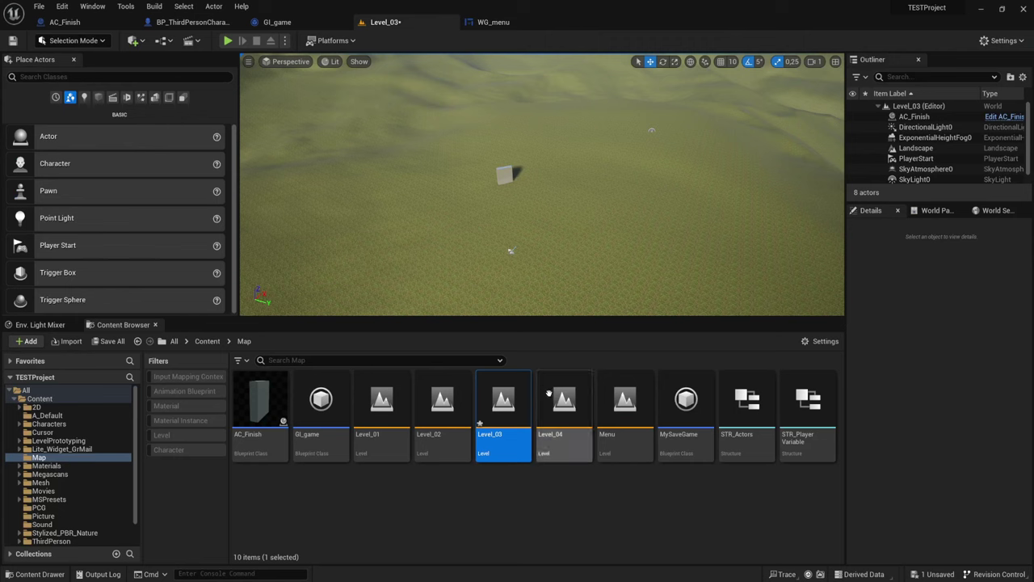
Open Level_02 without saving Level_03 and bring up its Level Blueprint
double_click(442, 401)
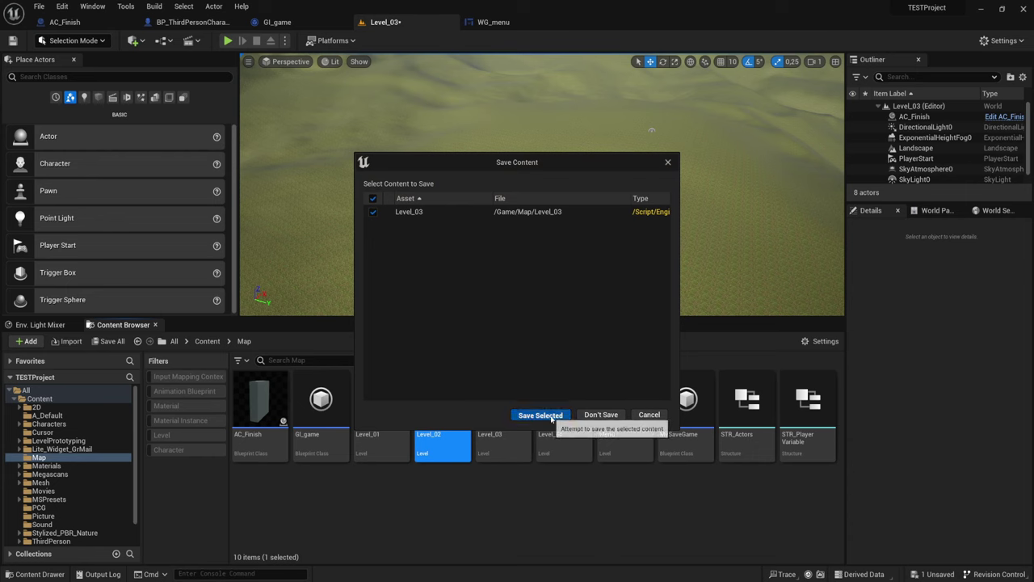
click(600, 414)
click(162, 40)
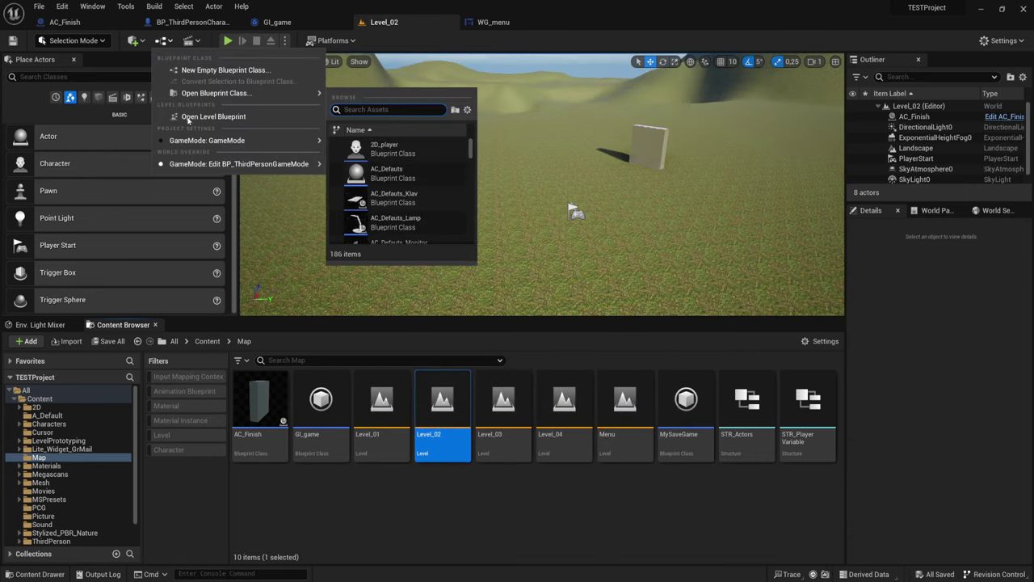
click(214, 117)
Paste the input-mode and cursor nodes after Save GAME, wire them, compile and save
drag(602, 161, 505, 170)
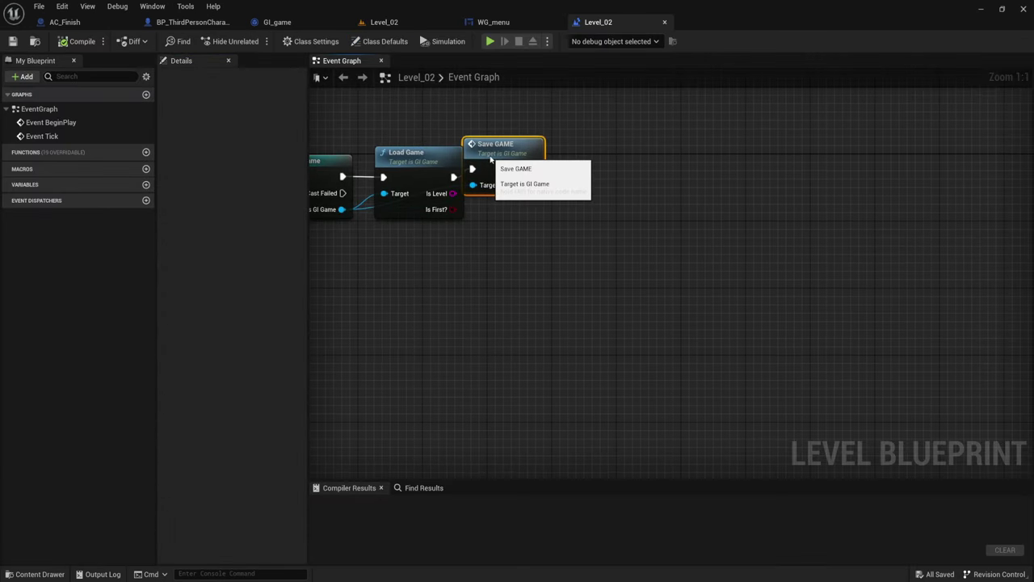
key(ctrl+v)
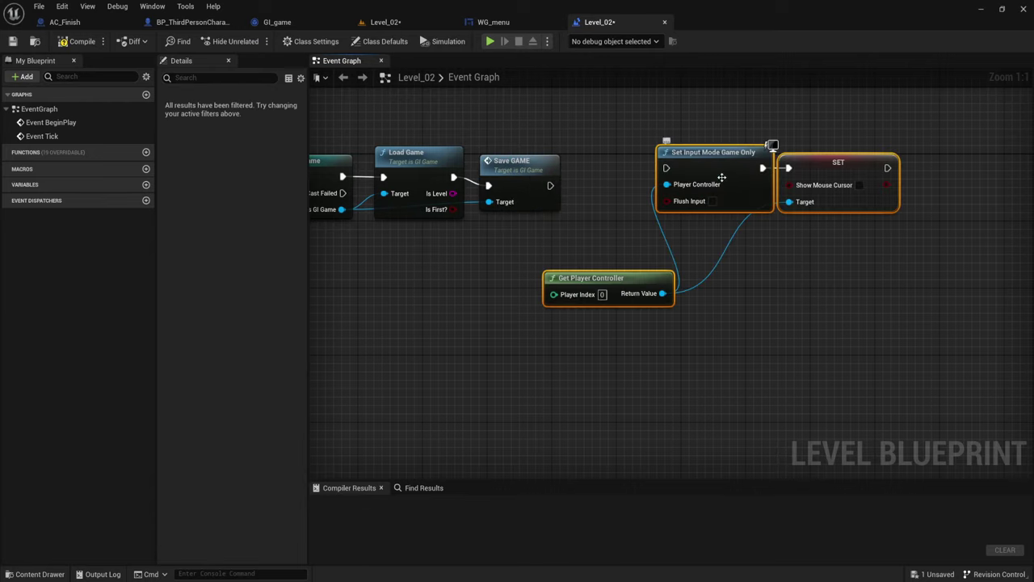
drag(703, 154, 623, 161)
drag(550, 186, 630, 169)
mouse_move(621, 90)
mouse_down()
mouse_move(795, 315)
mouse_move(769, 292)
mouse_up()
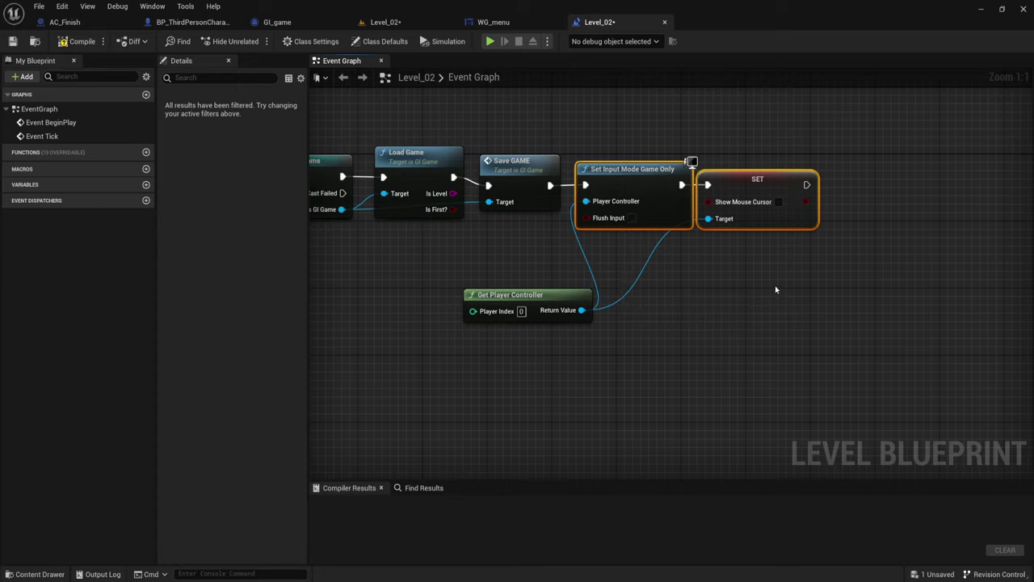
click(77, 41)
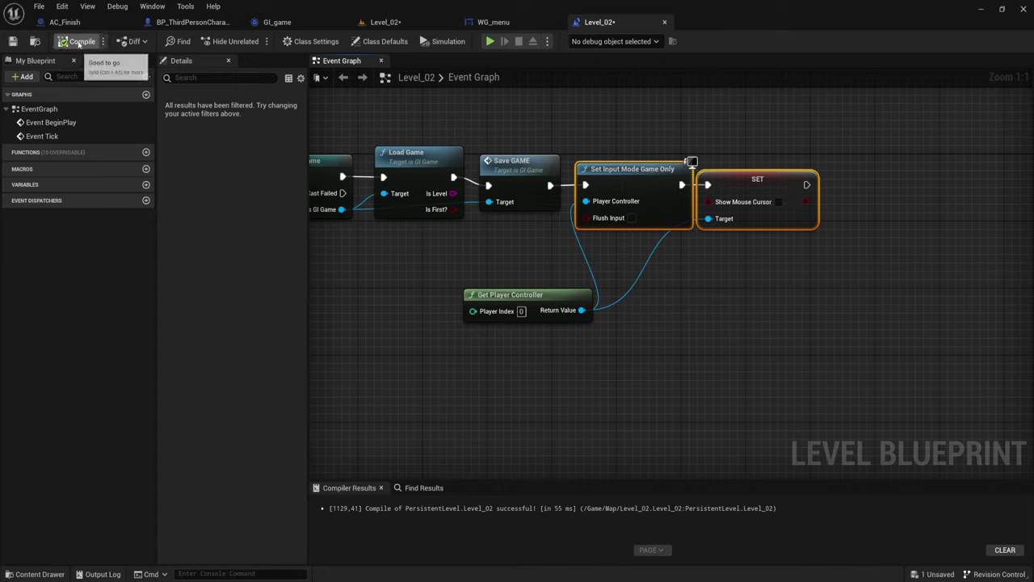
click(12, 42)
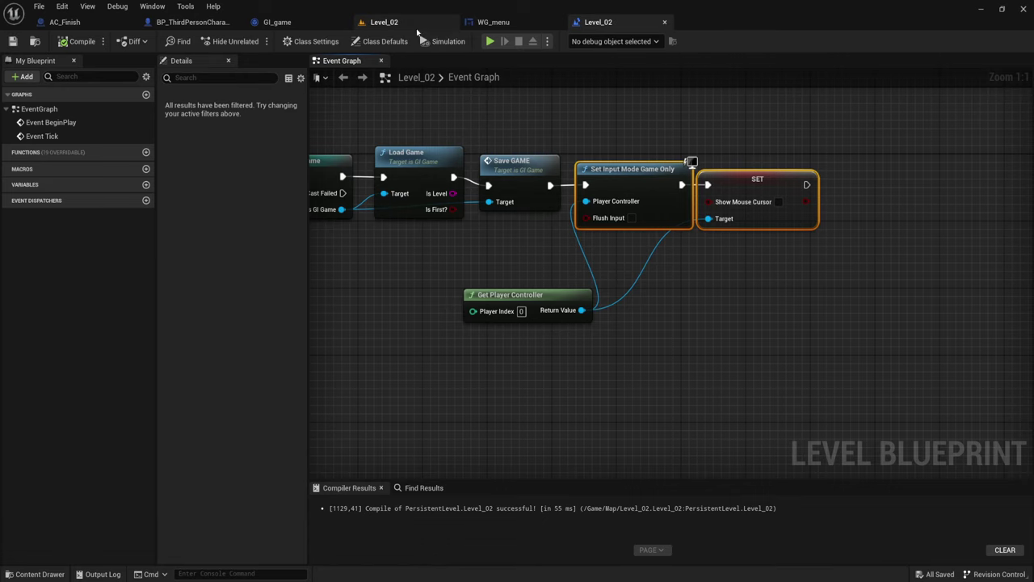
In WG_menu's Event Graph, wire Print String directly to Open Level (by Name)
click(491, 22)
scroll(580, 216, down, 3)
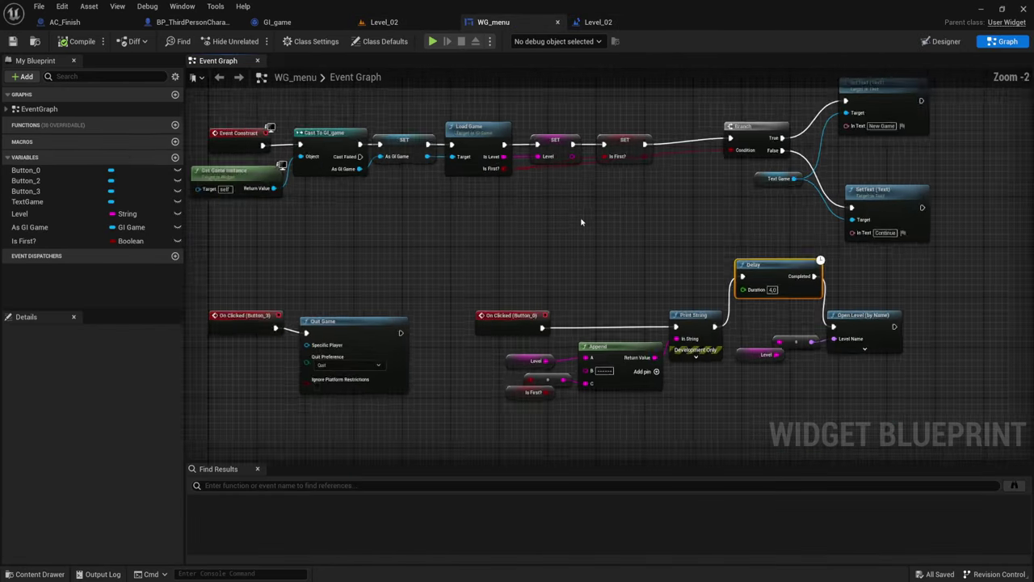
right_drag(580, 216, 631, 210)
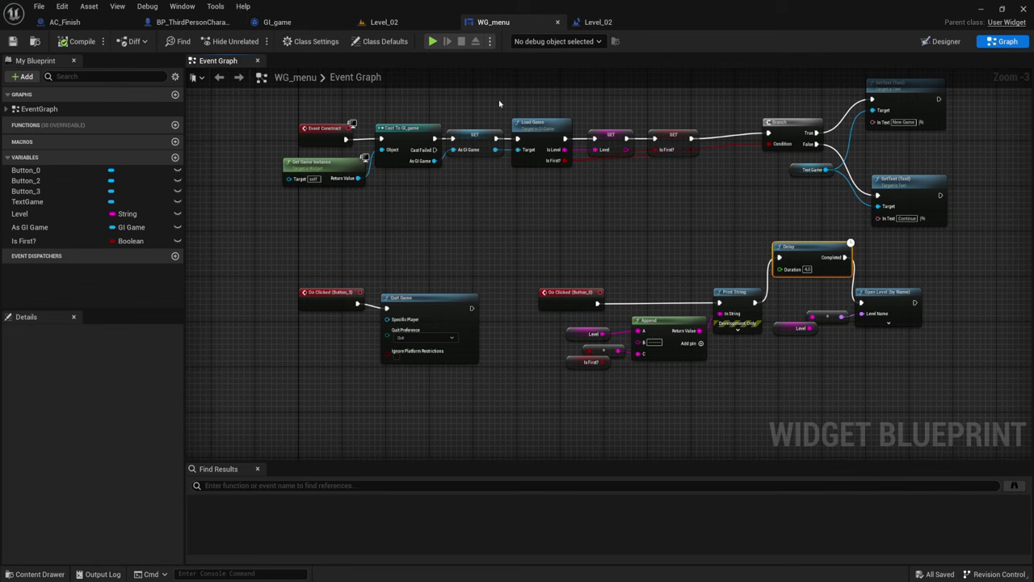
scroll(499, 99, down, 2)
mouse_move(760, 250)
right_down()
mouse_move(675, 276)
mouse_move(630, 226)
right_up()
scroll(675, 275, up, 3)
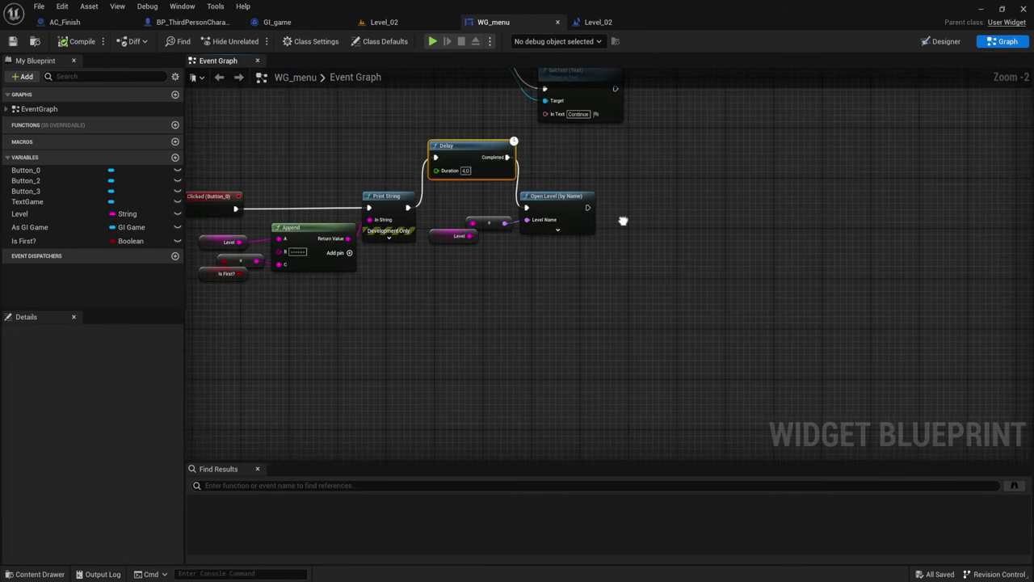
drag(408, 209, 529, 208)
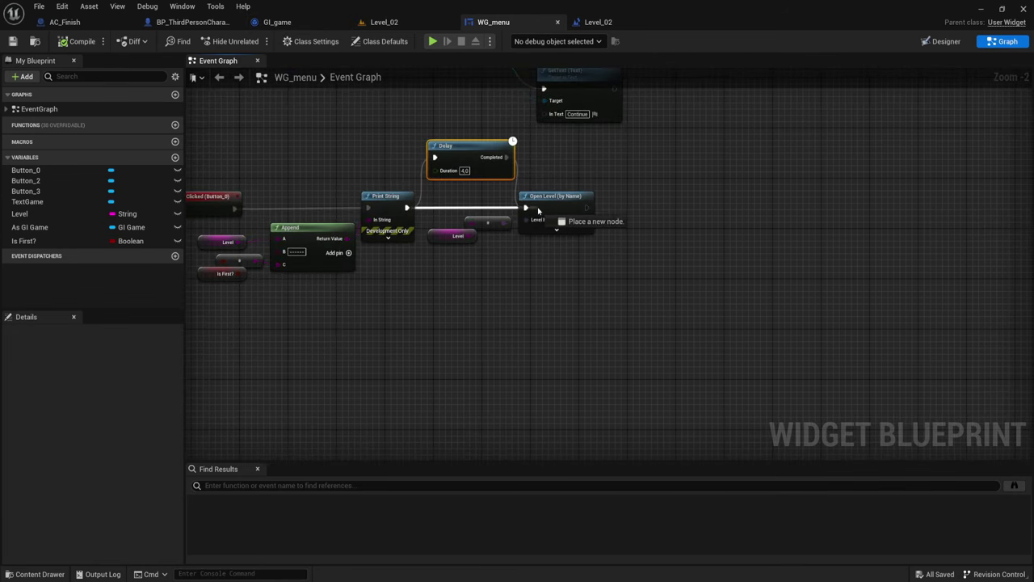
Insert the pasted Set Input Mode Game Only and Show Mouse Cursor nodes before Open Level
key(ctrl+v)
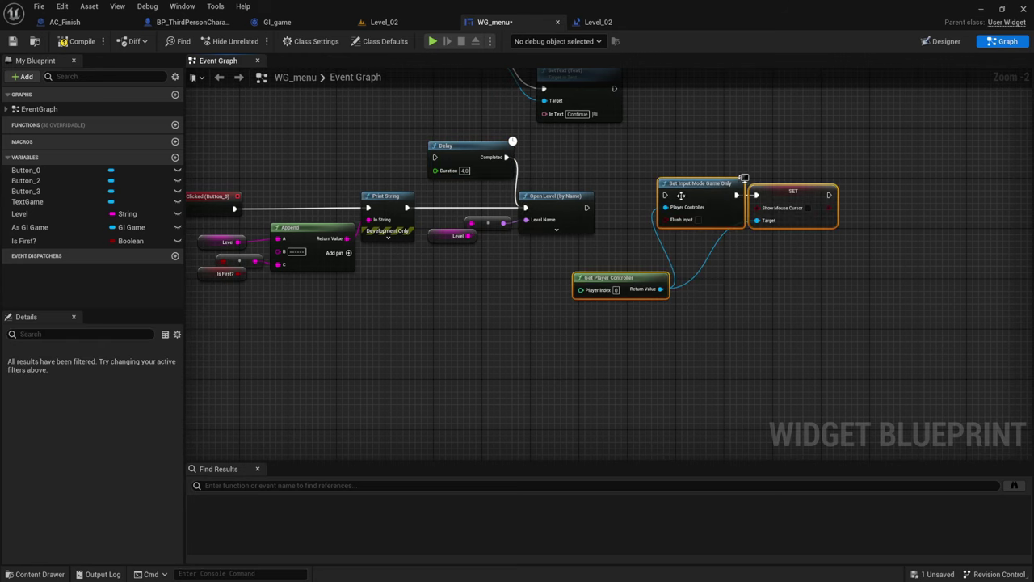
mouse_move(681, 195)
mouse_down()
mouse_move(627, 207)
mouse_move(508, 291)
mouse_up()
drag(563, 206, 717, 205)
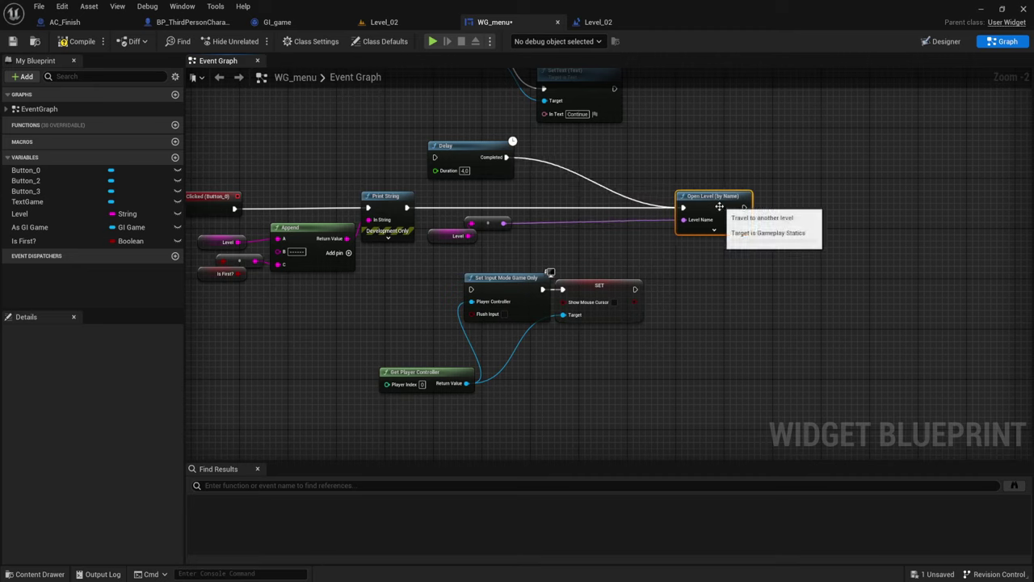
mouse_move(508, 291)
mouse_down()
mouse_move(513, 209)
mouse_move(407, 208)
mouse_up()
mouse_move(596, 290)
mouse_down()
mouse_move(602, 202)
mouse_move(691, 214)
mouse_move(685, 209)
mouse_up()
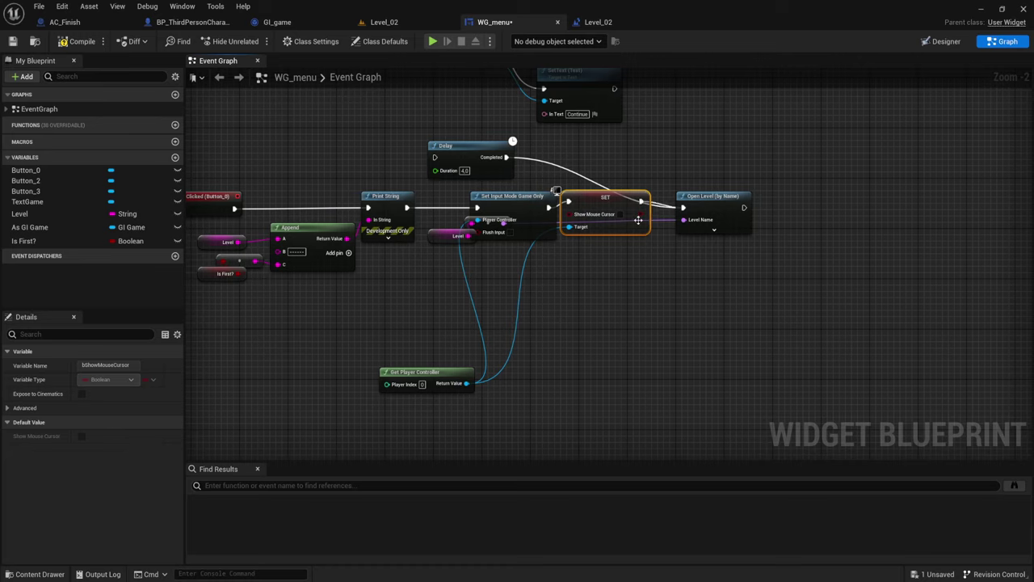
Delete the Delay node and feed Level into Open Level's Level Name
click(473, 152)
key(Delete)
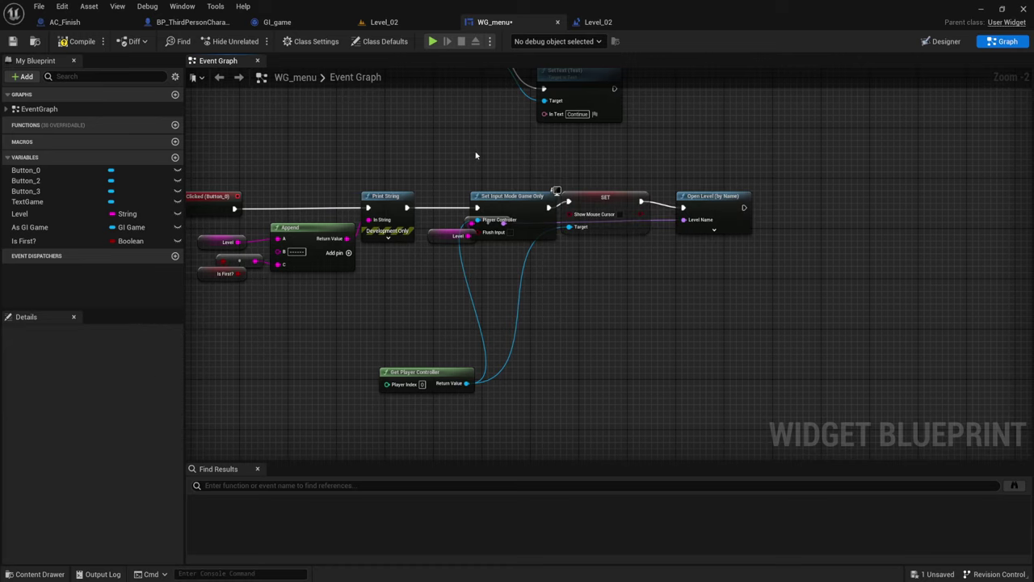
drag(431, 231, 424, 270)
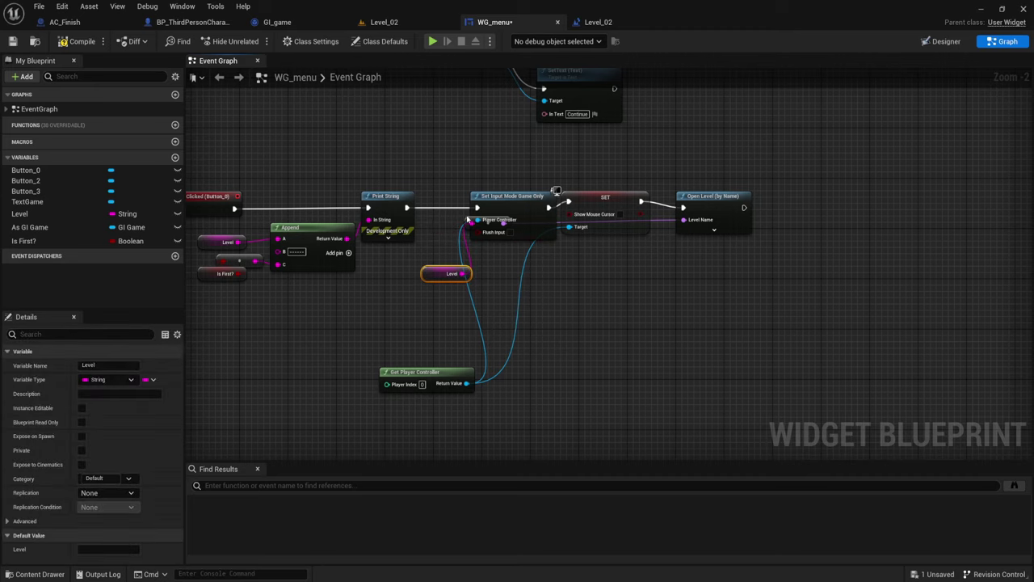
drag(467, 220, 684, 219)
Open the Menu level and start a play session
right_drag(591, 281, 695, 293)
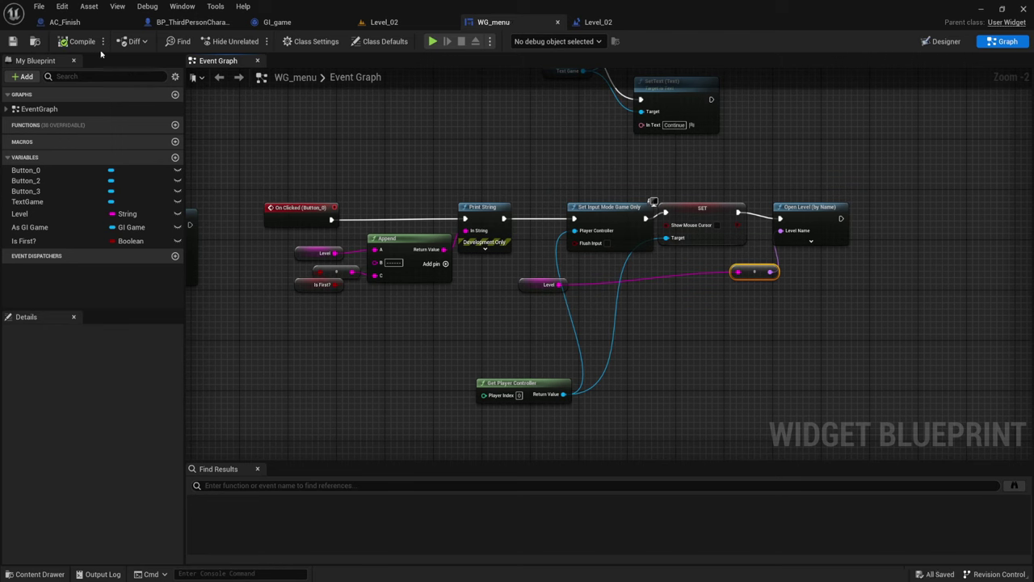
click(381, 22)
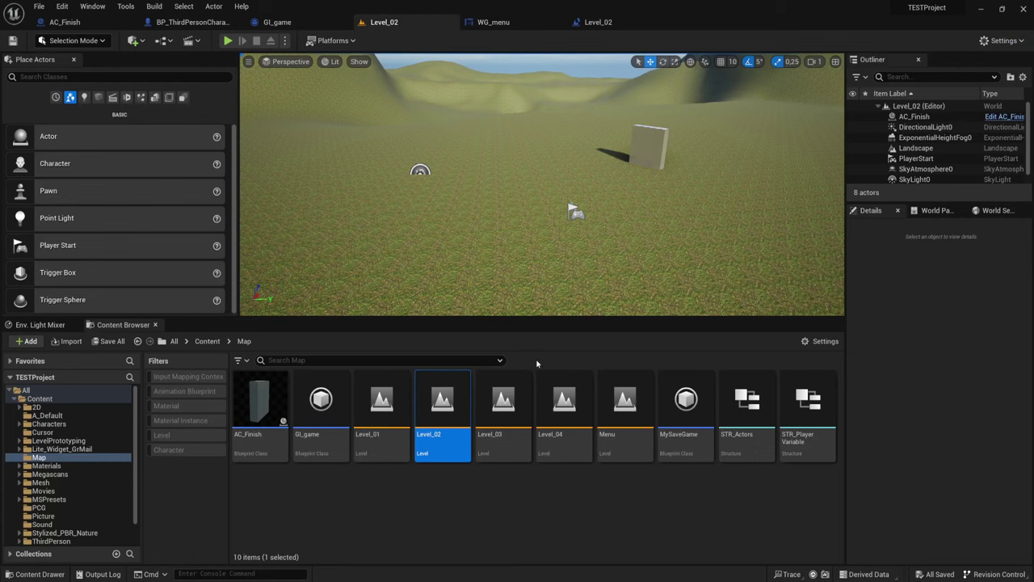
double_click(625, 405)
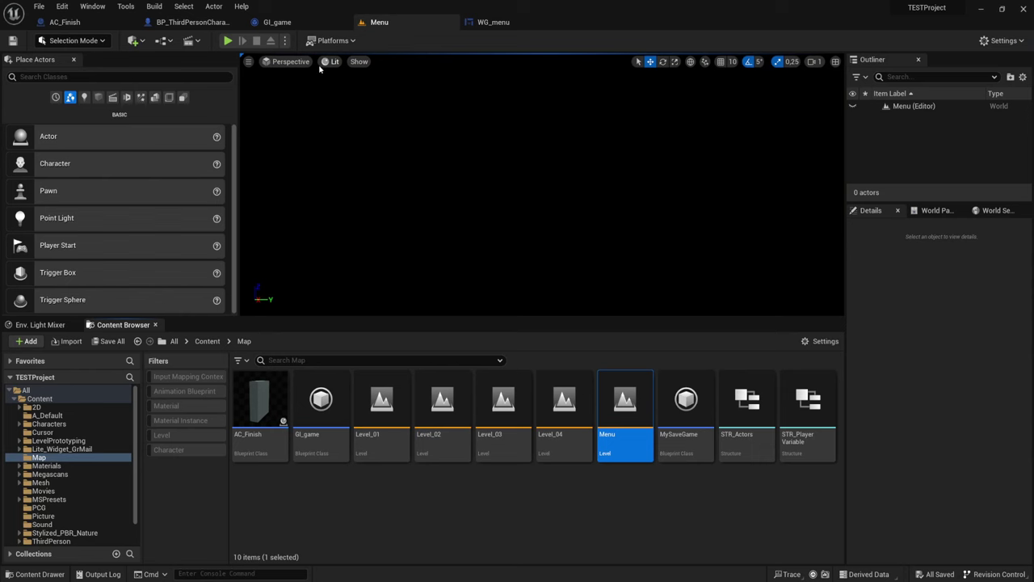
click(227, 41)
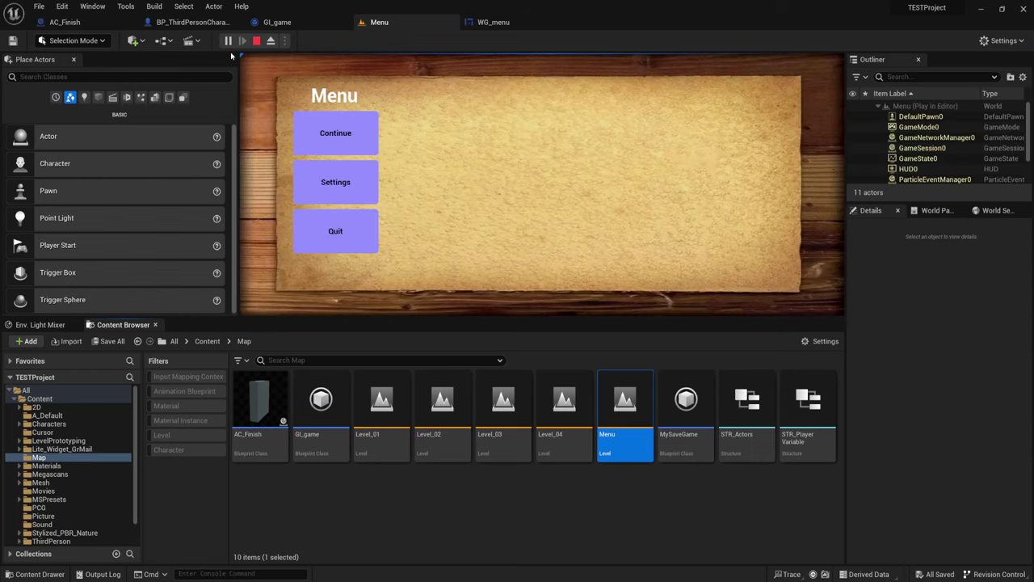
Continue into Level_02, run into the box to reach Level_03, then stop
click(333, 126)
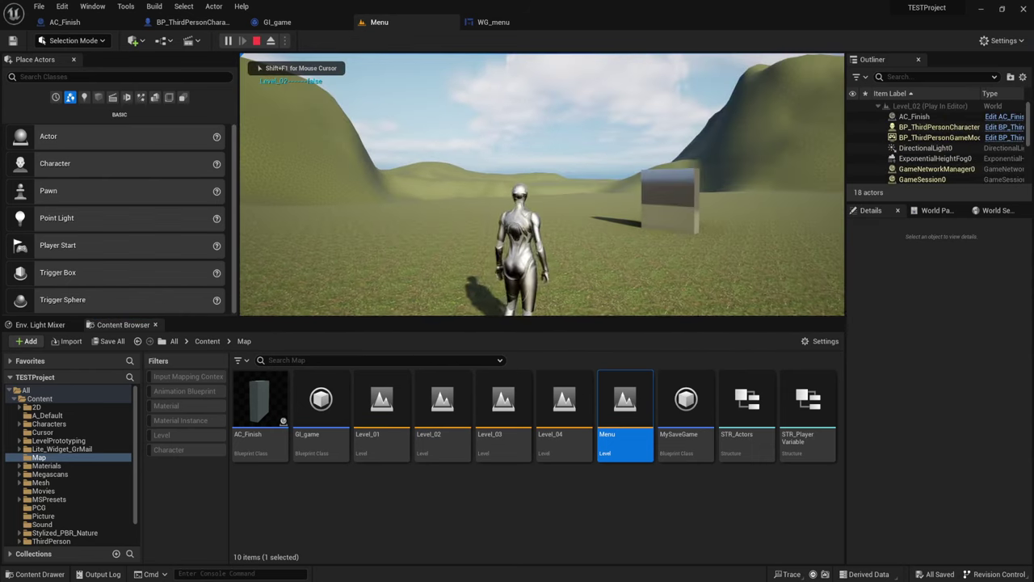
key(d)
key(w)
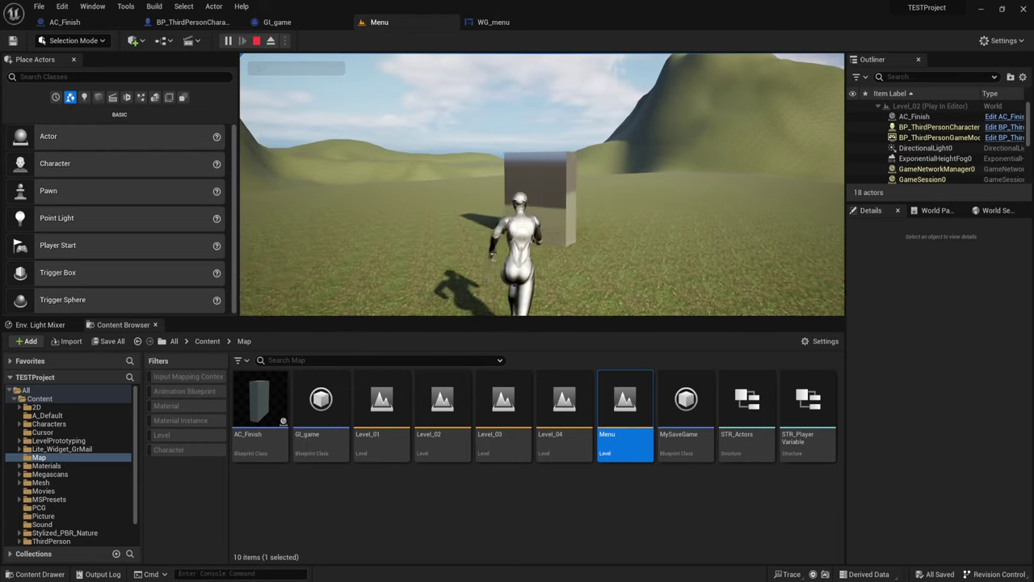
key(d)
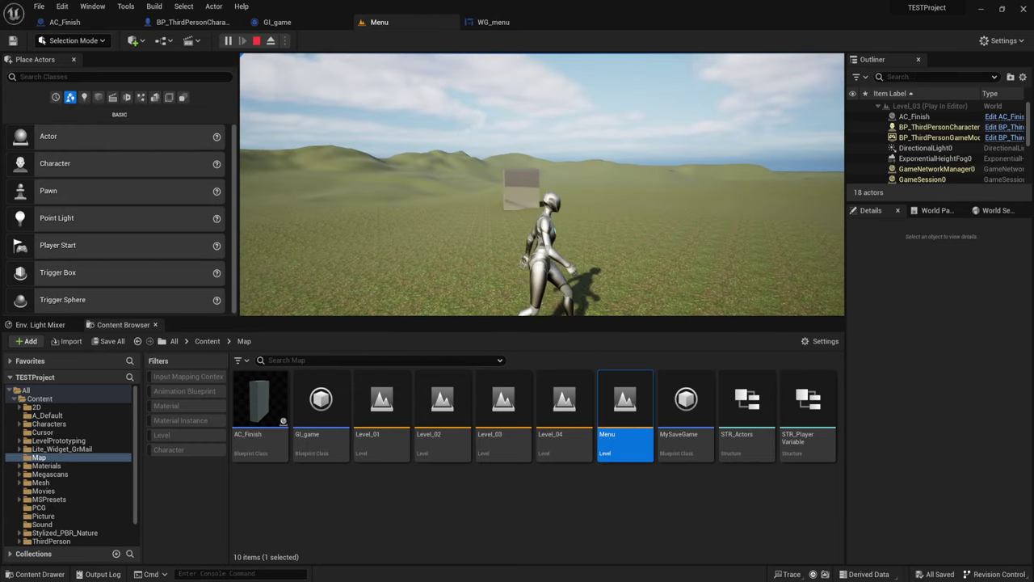
key(w)
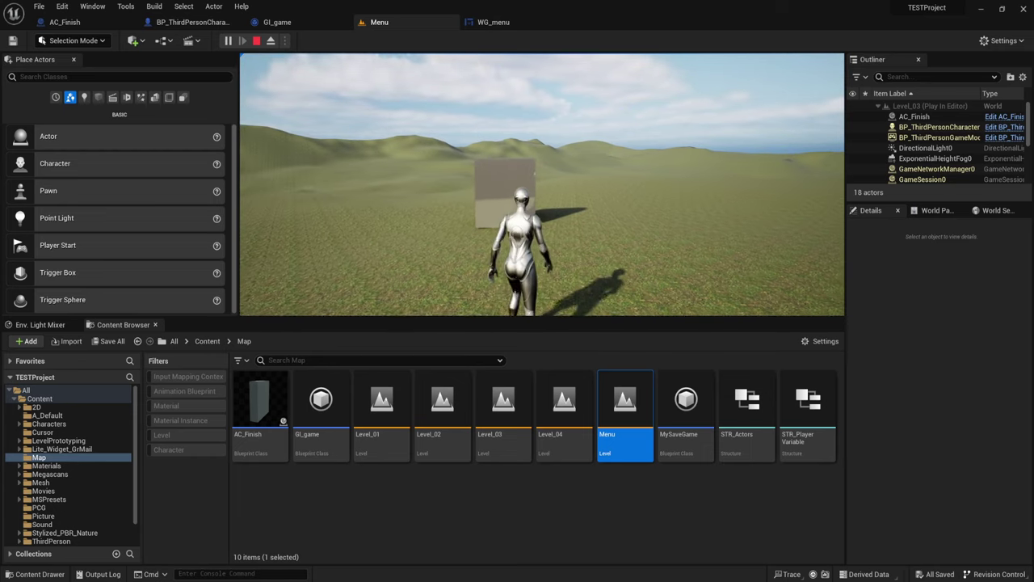
key(Escape)
Play again, Continue into Level_03, and run into the cube to reach Level_04
click(227, 41)
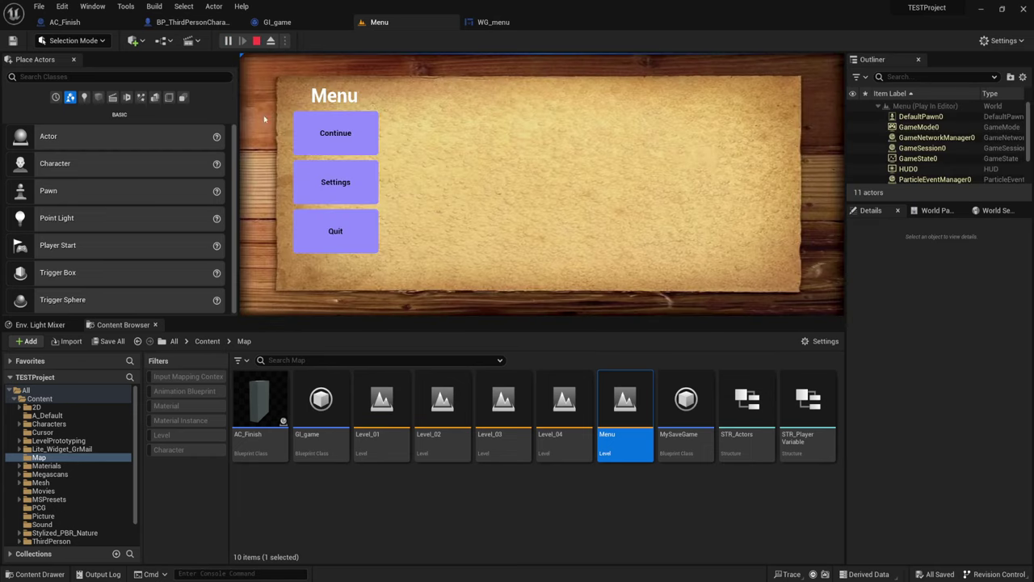
click(356, 129)
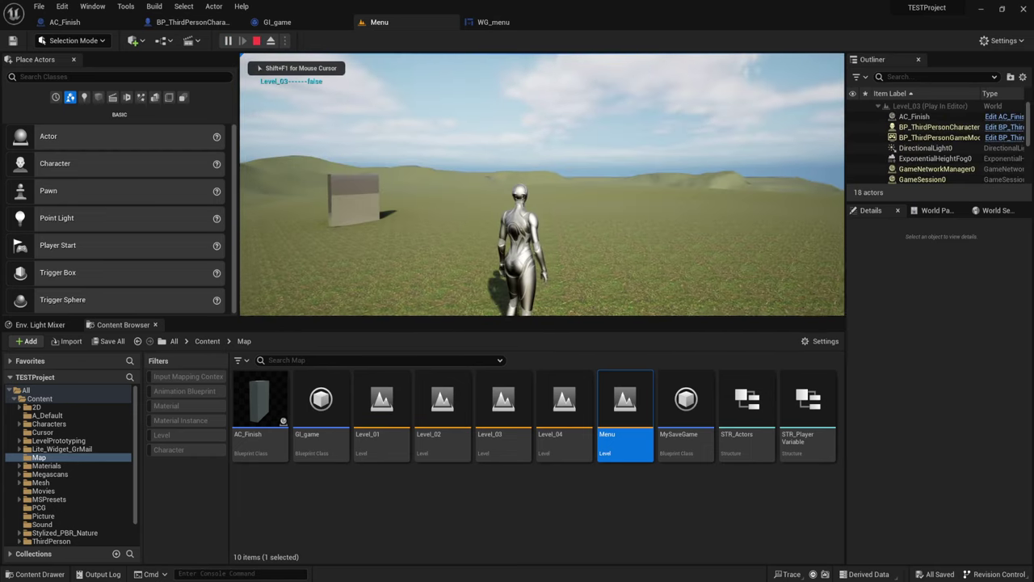
key(w)
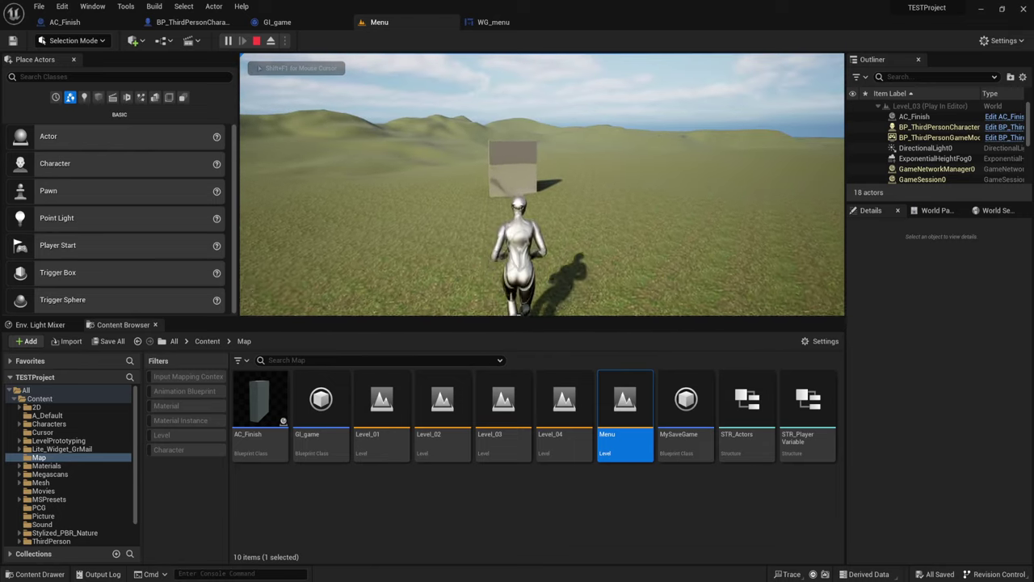
key(w)
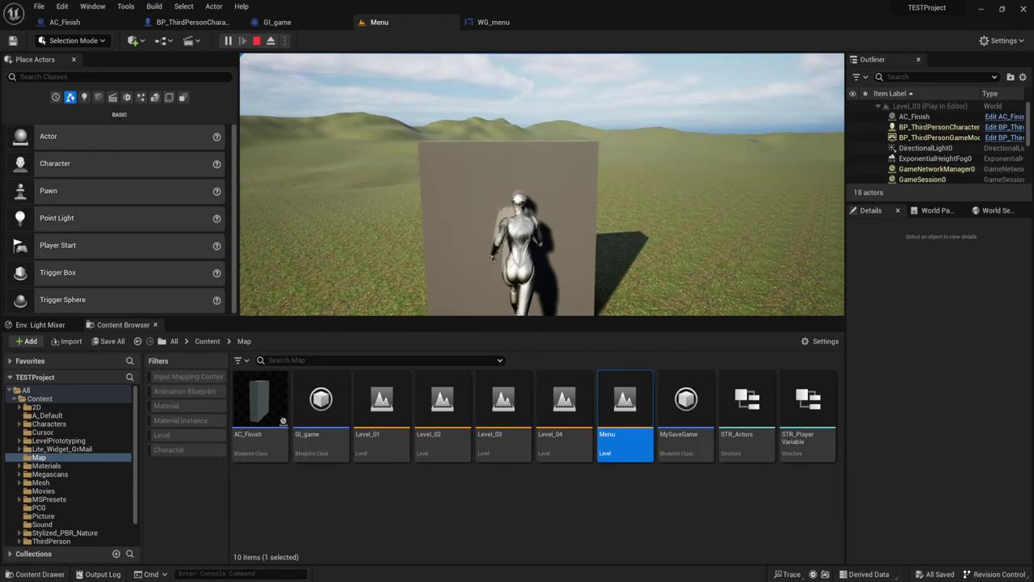
Run the character around Level_04's hillside, using Continue again to resume play
key(a)
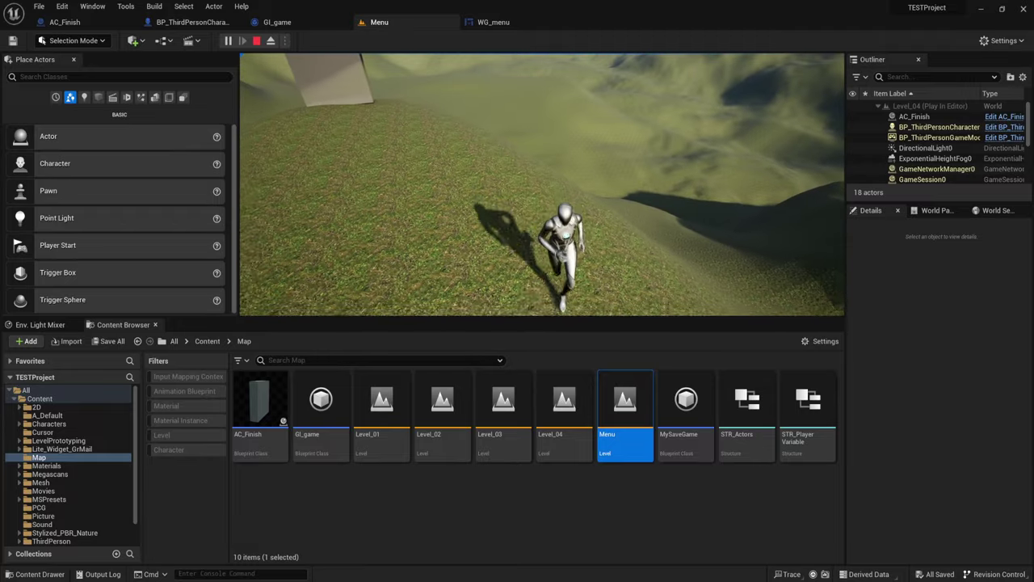
key(w)
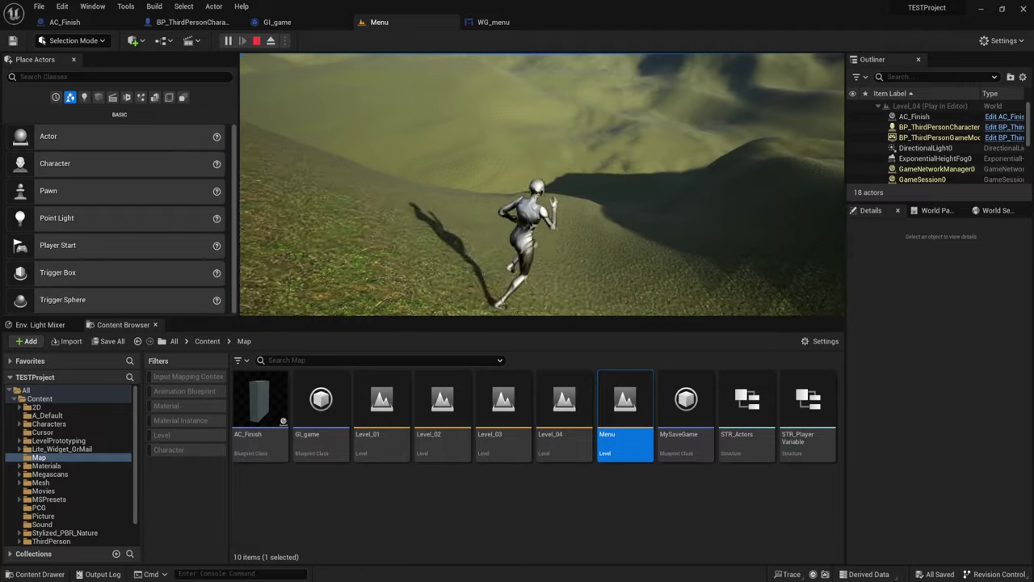
key(d)
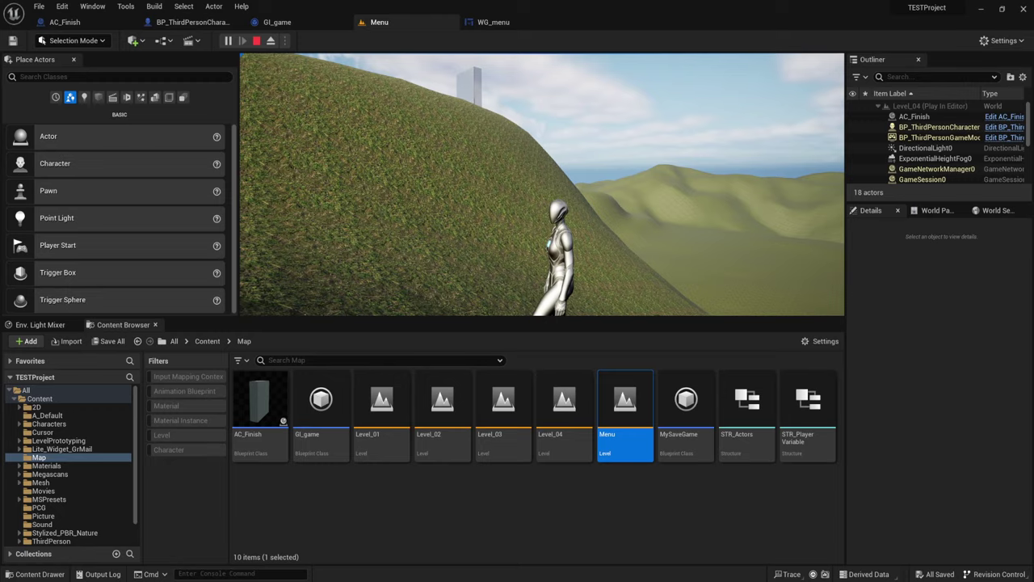
key(w)
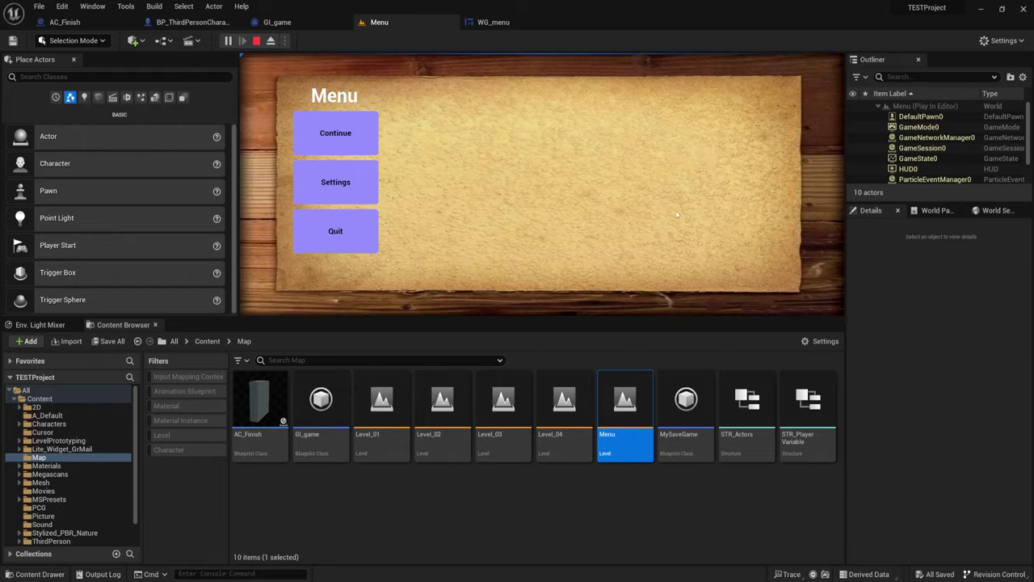
click(345, 141)
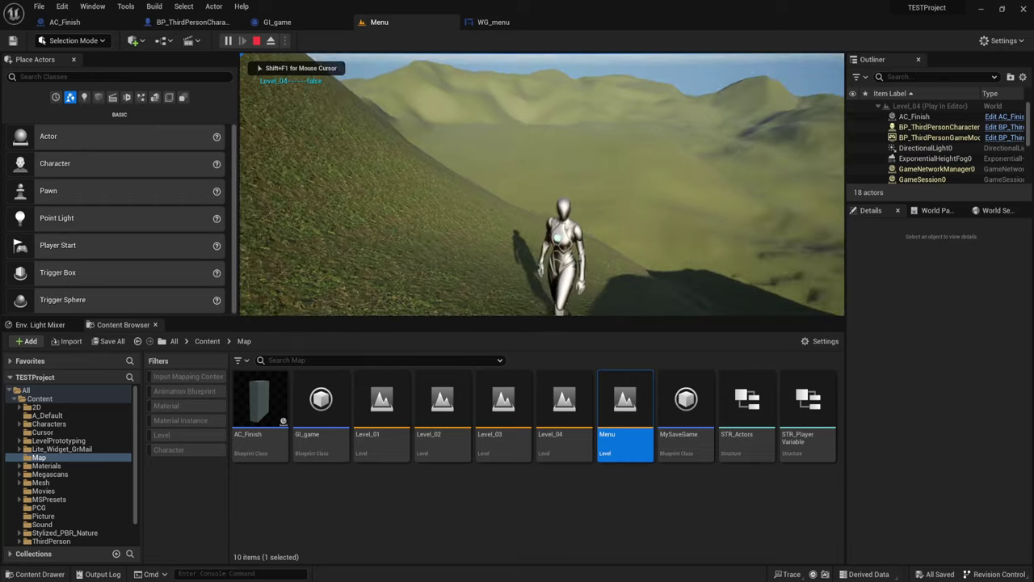
key(w)
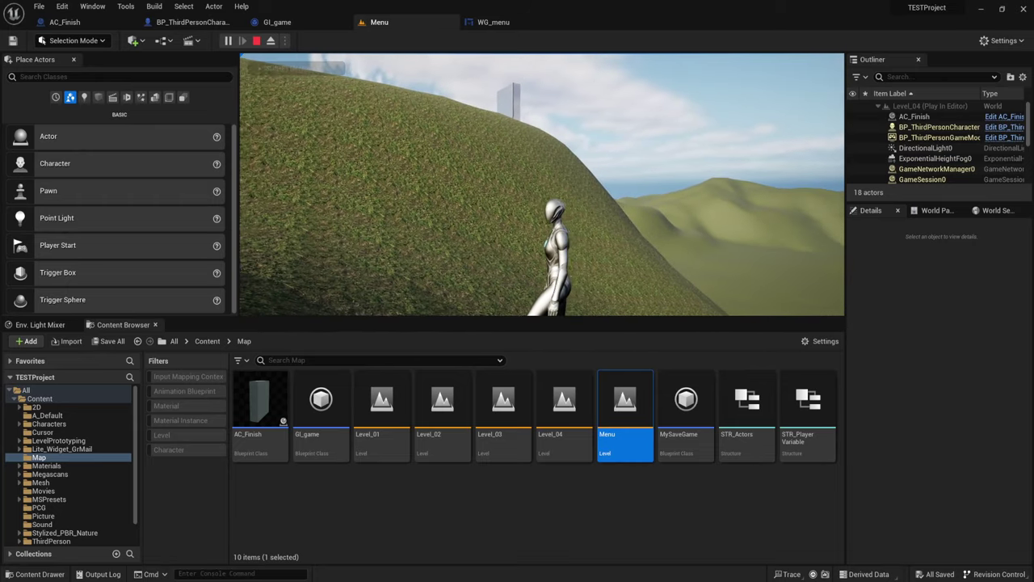
key(w)
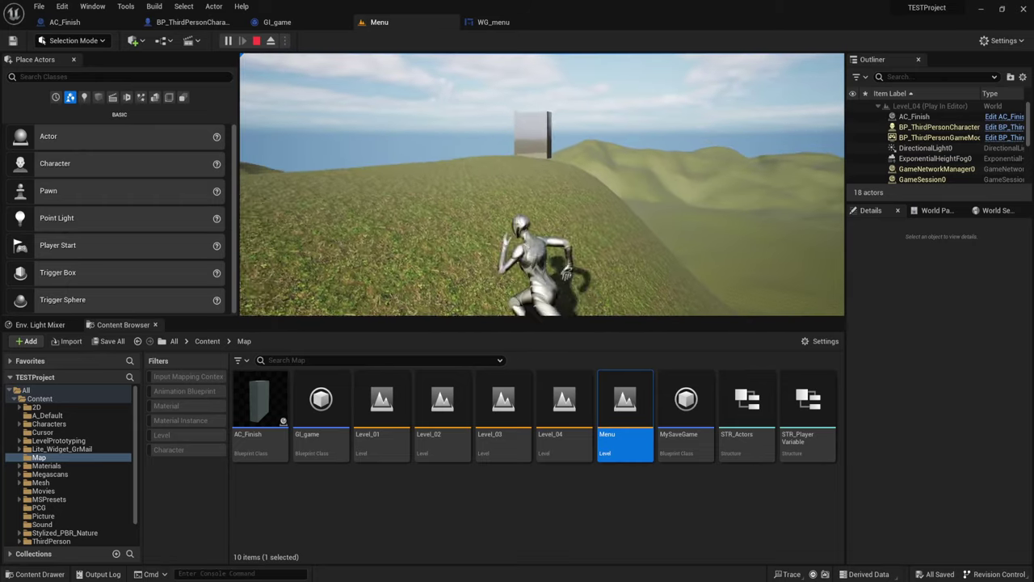
Stop the play session and look over the WG_menu Event Graph
key(Escape)
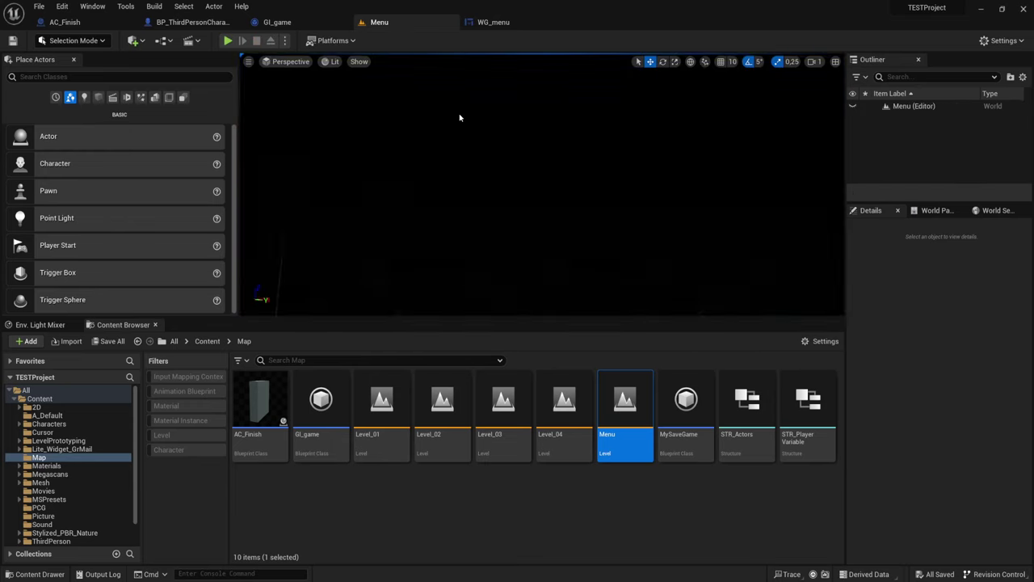
click(501, 22)
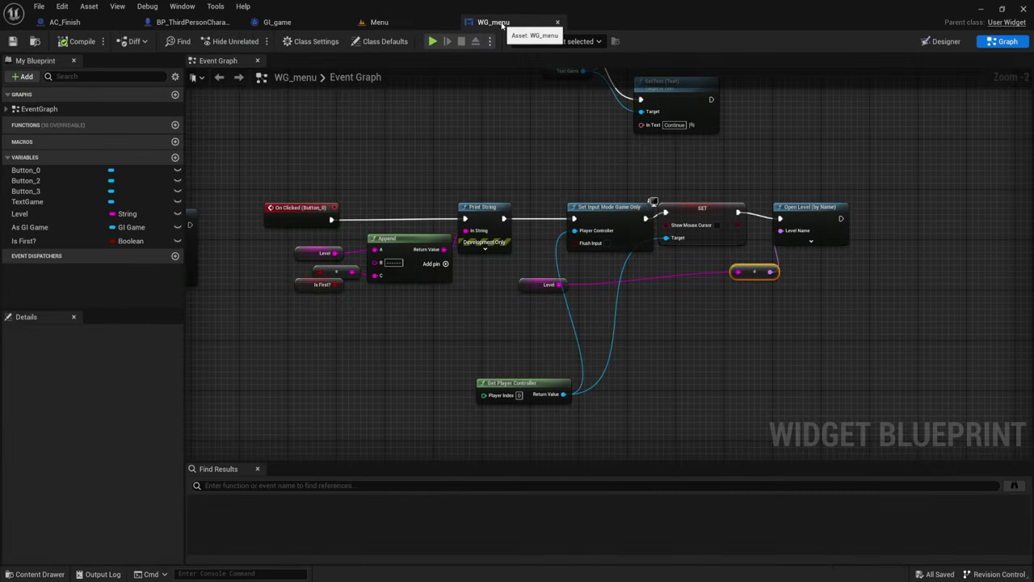
scroll(578, 192, down, 2)
scroll(555, 149, up, 1)
scroll(555, 149, up, 1)
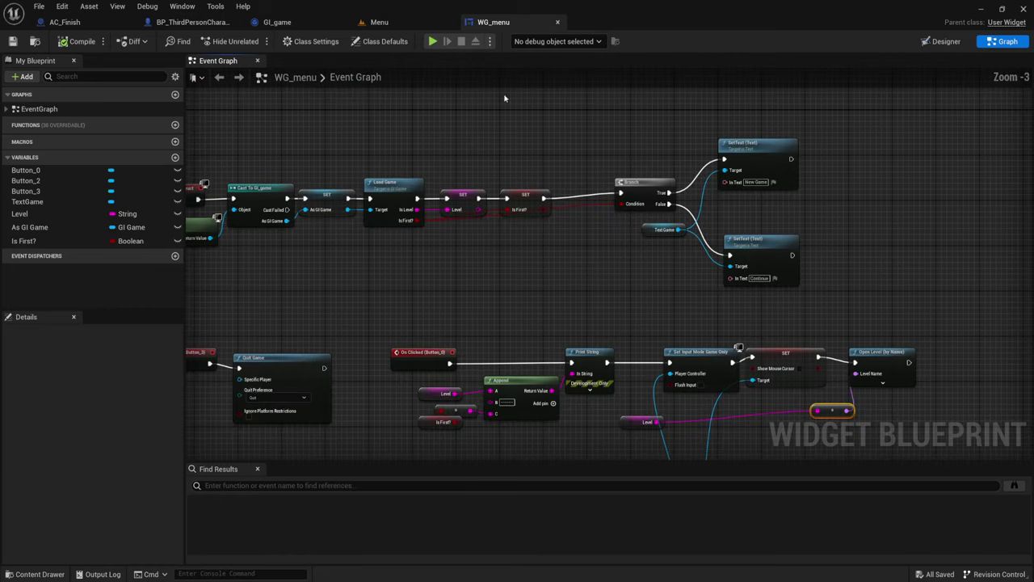
Move the GI_game tab after Menu and toggle Make STR_PlayerVariable's advanced pins in Save GAME
click(298, 25)
drag(299, 27, 405, 24)
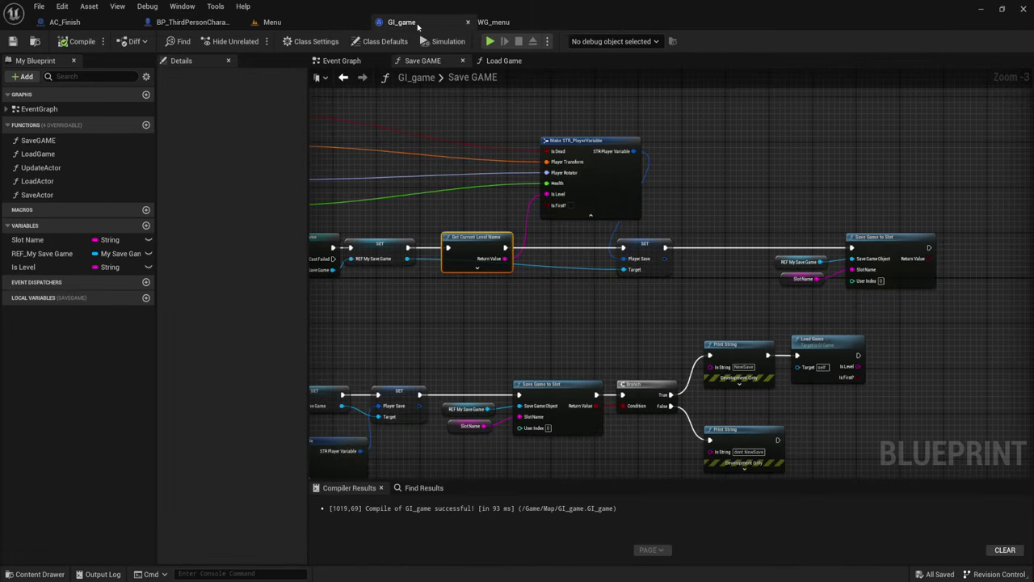
right_drag(556, 242, 594, 215)
click(641, 189)
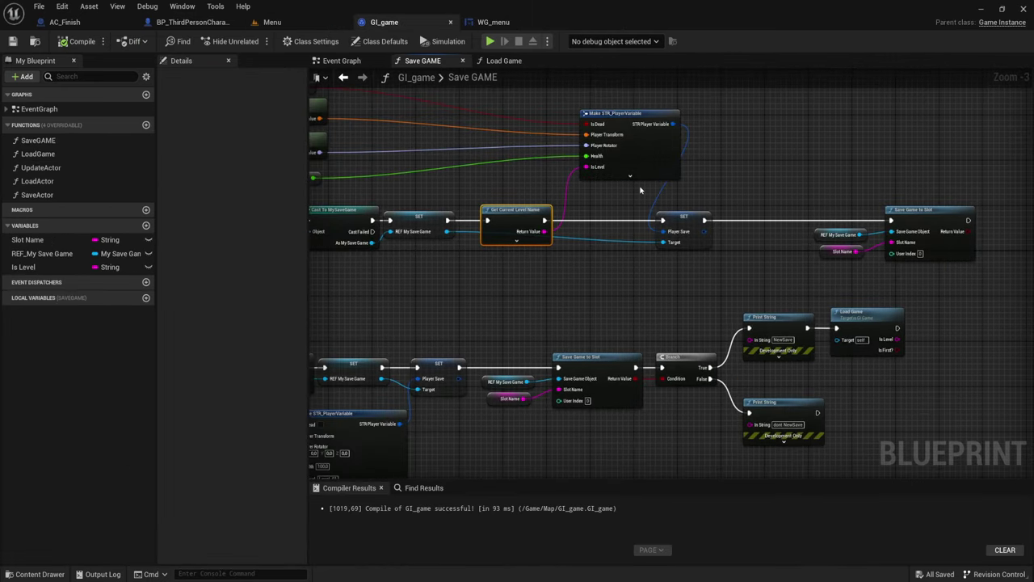
click(635, 177)
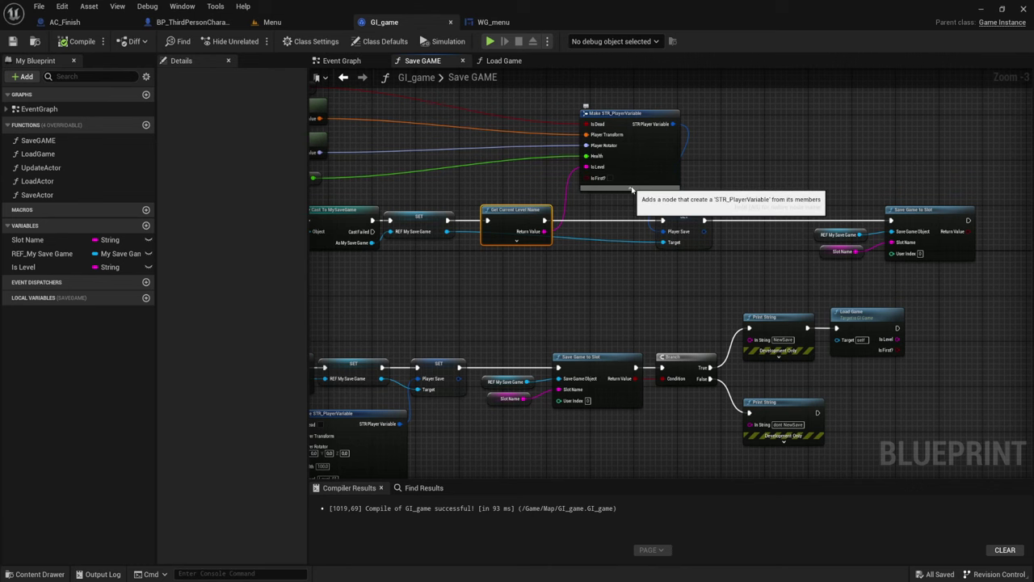
scroll(631, 185, up, 2)
scroll(626, 215, up, 1)
Pan through the Save GAME save-slot logic, briefly revisiting the Menu level
right_drag(625, 215, 612, 248)
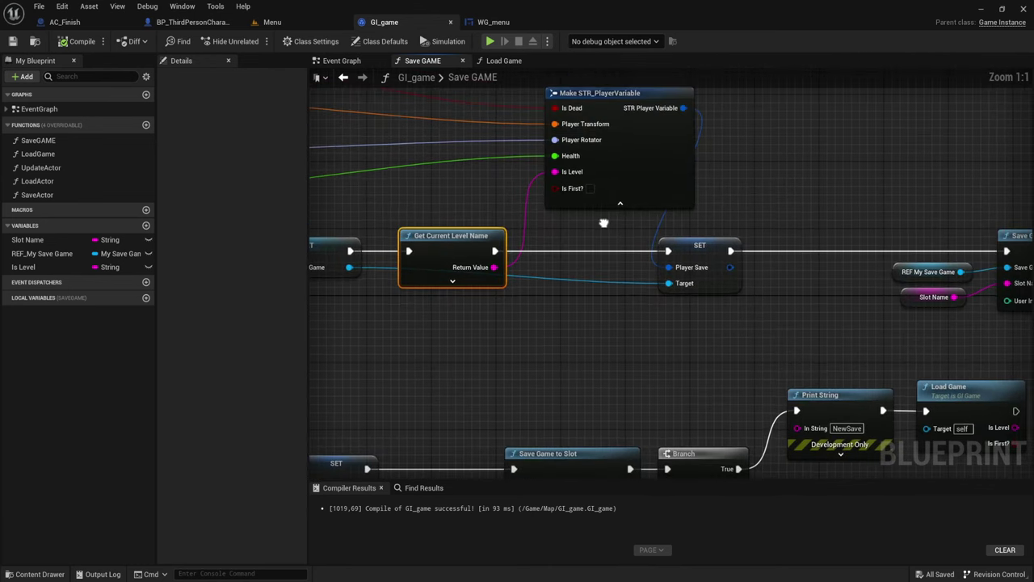
scroll(587, 194, down, 2)
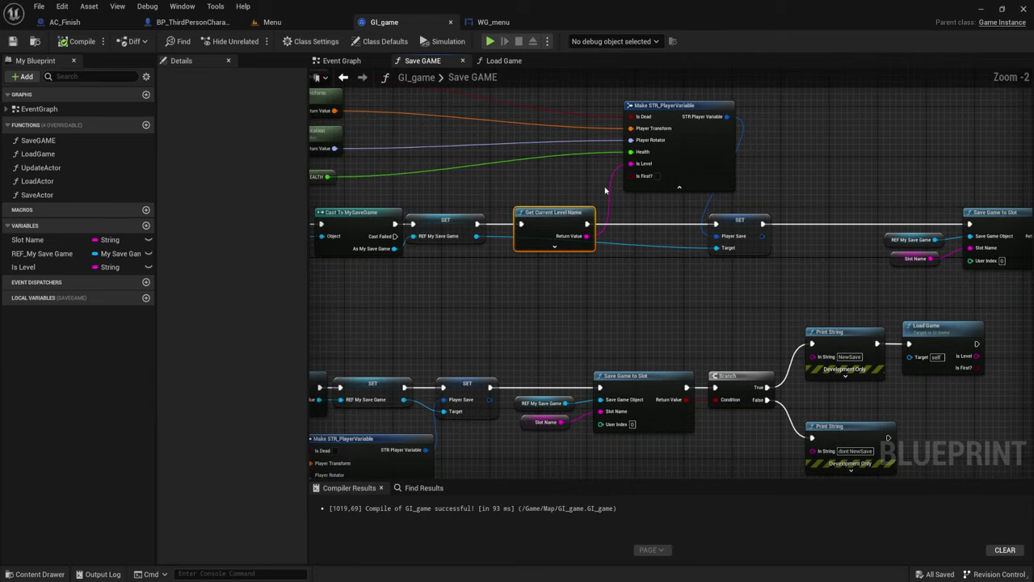
scroll(590, 210, down, 2)
drag(576, 182, 576, 224)
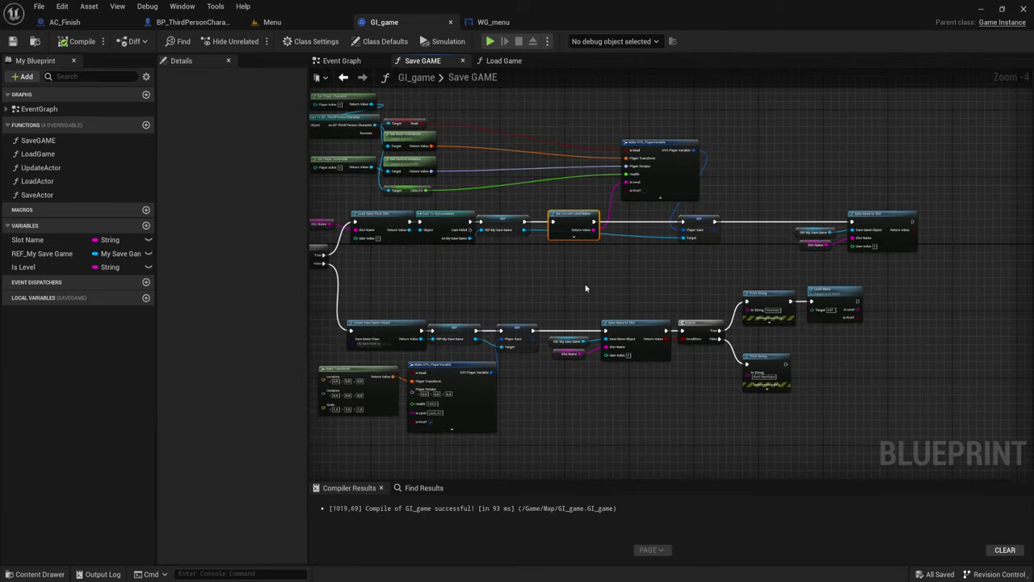
scroll(541, 282, down, 2)
mouse_move(541, 282)
right_down()
mouse_move(628, 273)
mouse_move(619, 292)
mouse_move(638, 294)
right_up()
scroll(646, 270, up, 2)
scroll(638, 298, up, 1)
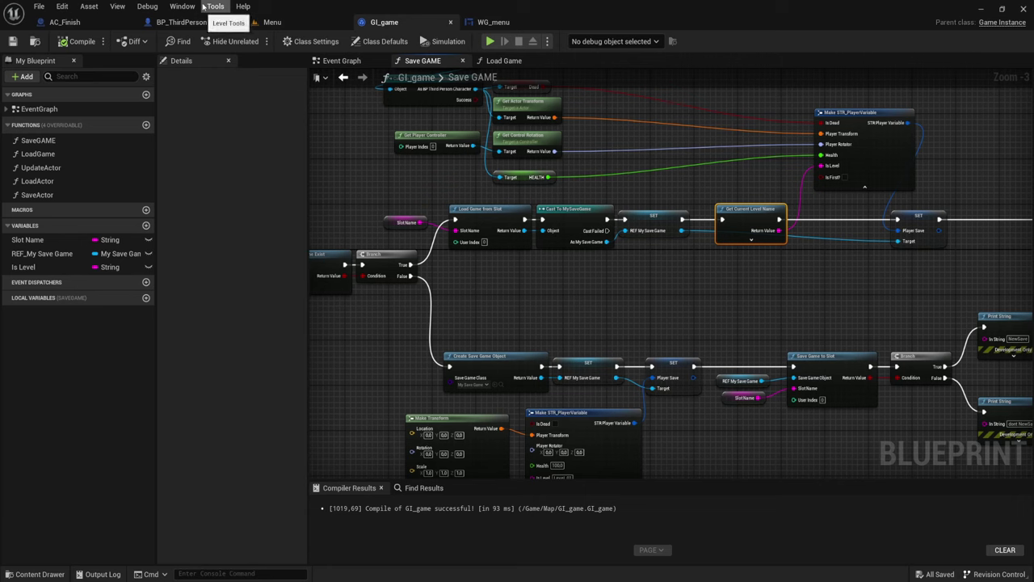
click(275, 22)
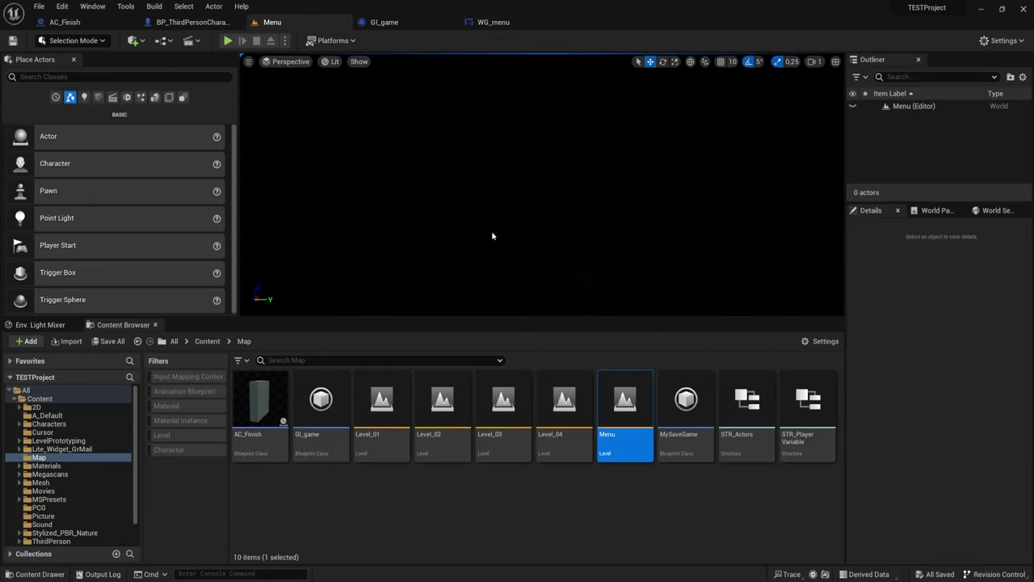
click(619, 496)
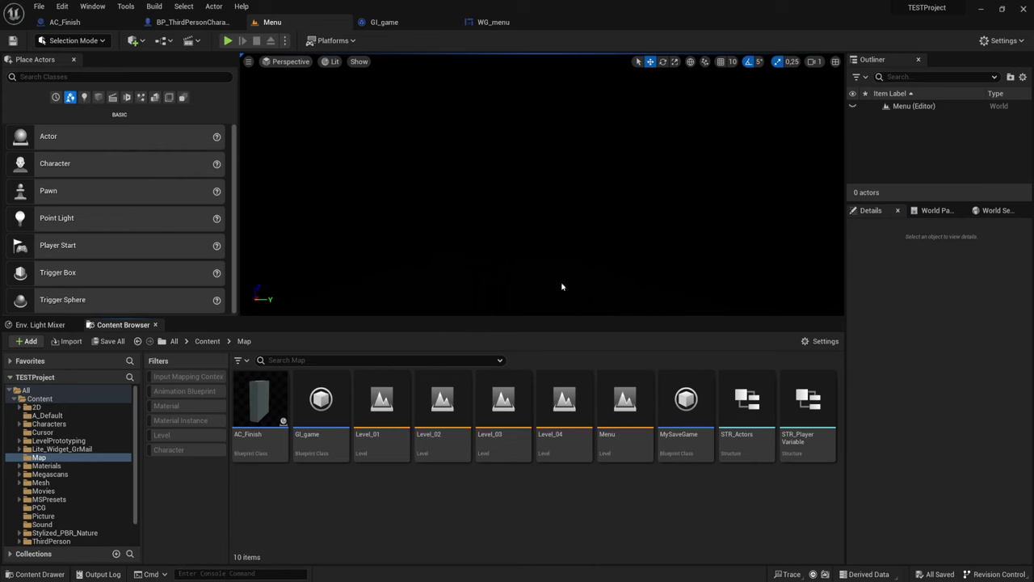
click(384, 22)
scroll(693, 308, up, 2)
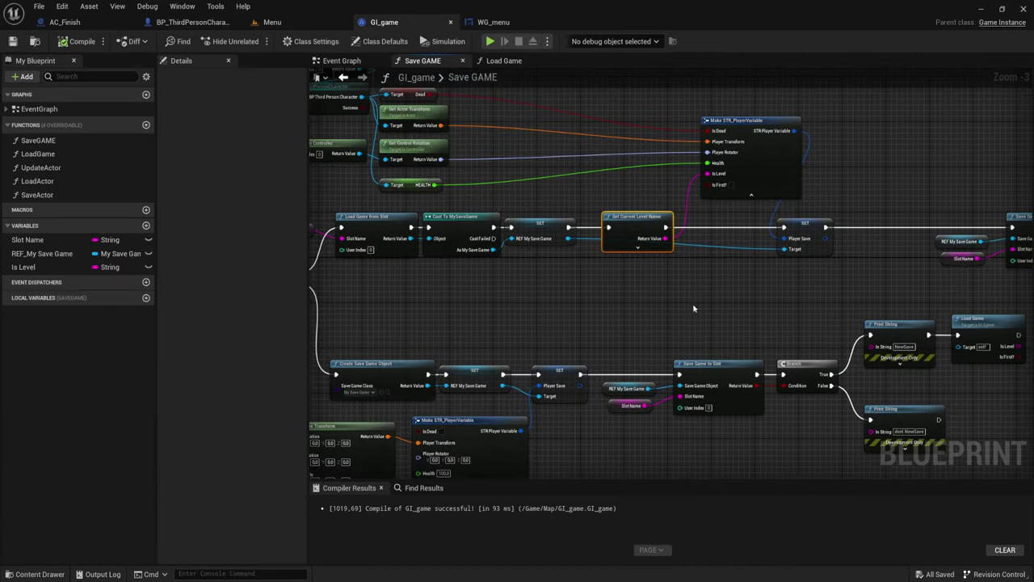
Hide and re-show Make STR_PlayerVariable's advanced pins, keeping Is First? visible
right_click(767, 160)
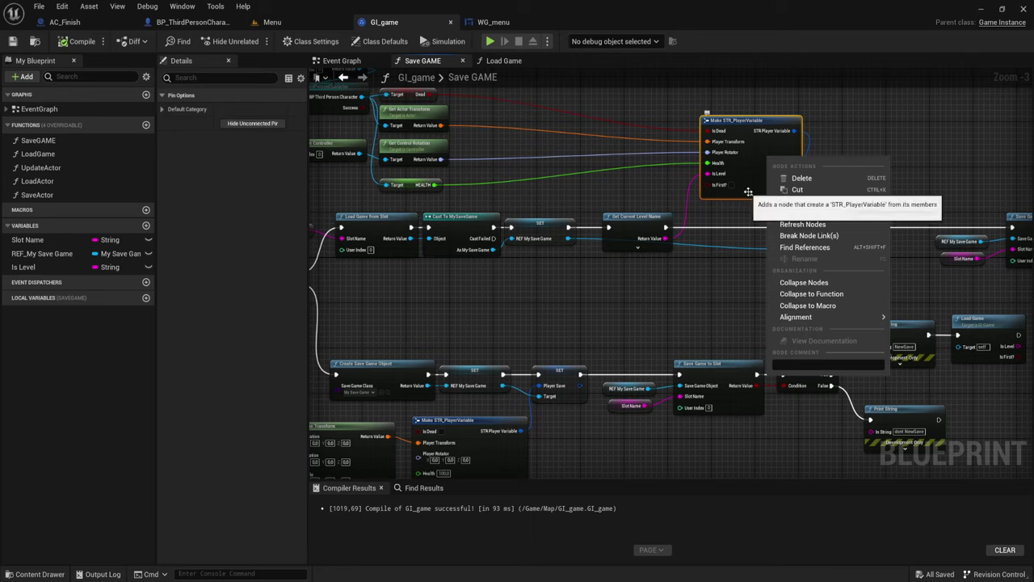
click(751, 195)
click(750, 185)
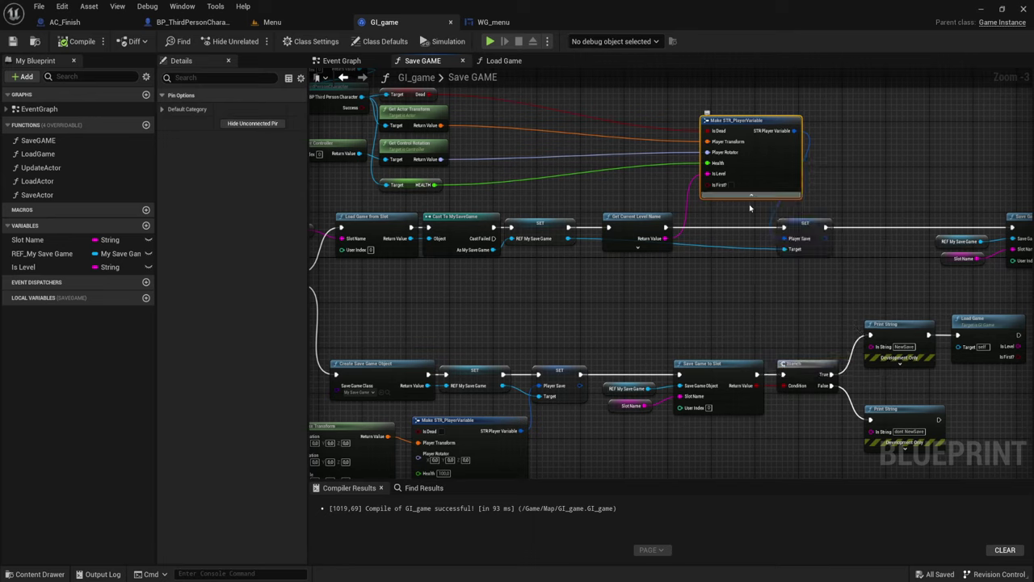
click(702, 294)
Pan out over the new-save branch, then return to the Menu level editor
right_drag(703, 294, 764, 218)
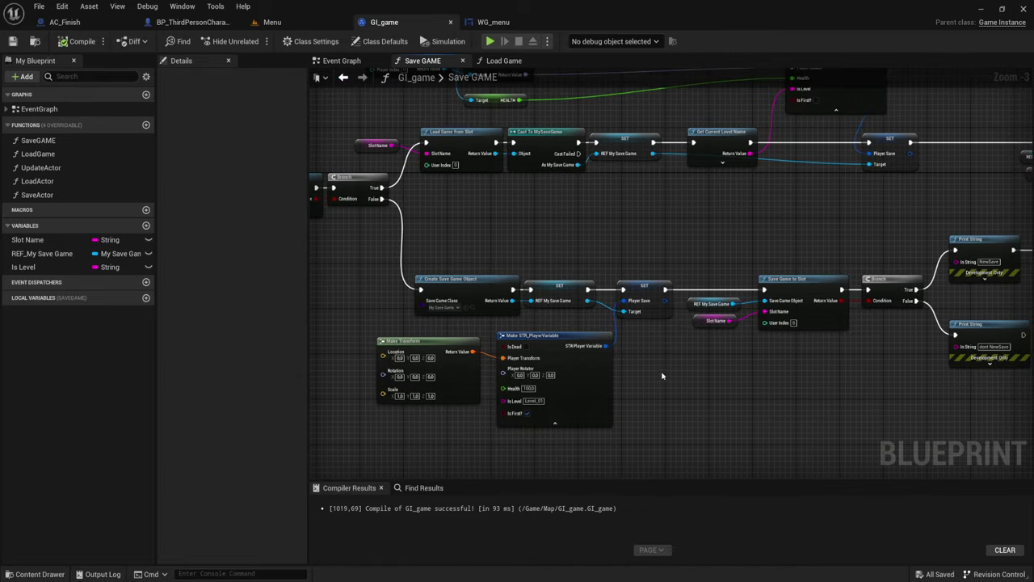
right_drag(662, 375, 620, 424)
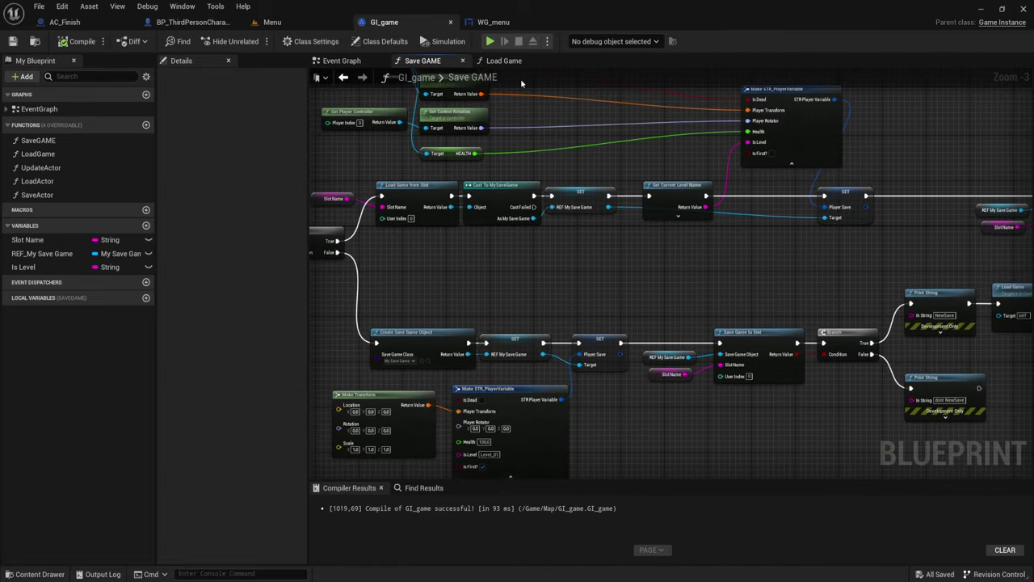
right_drag(521, 84, 573, 157)
scroll(614, 197, down, 1)
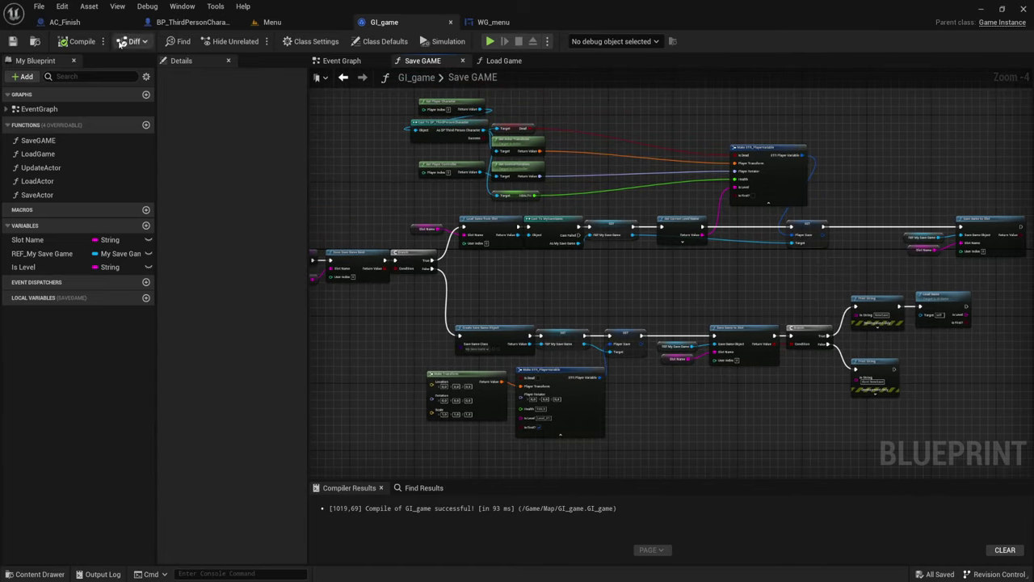
click(286, 24)
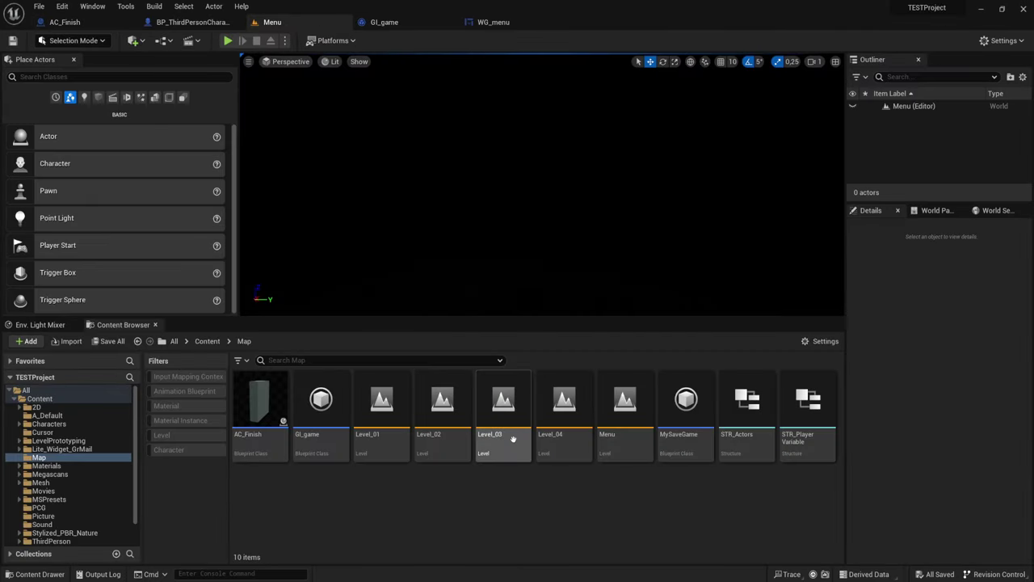
Select the Menu level asset in the Content Browser, then deselect it
click(629, 392)
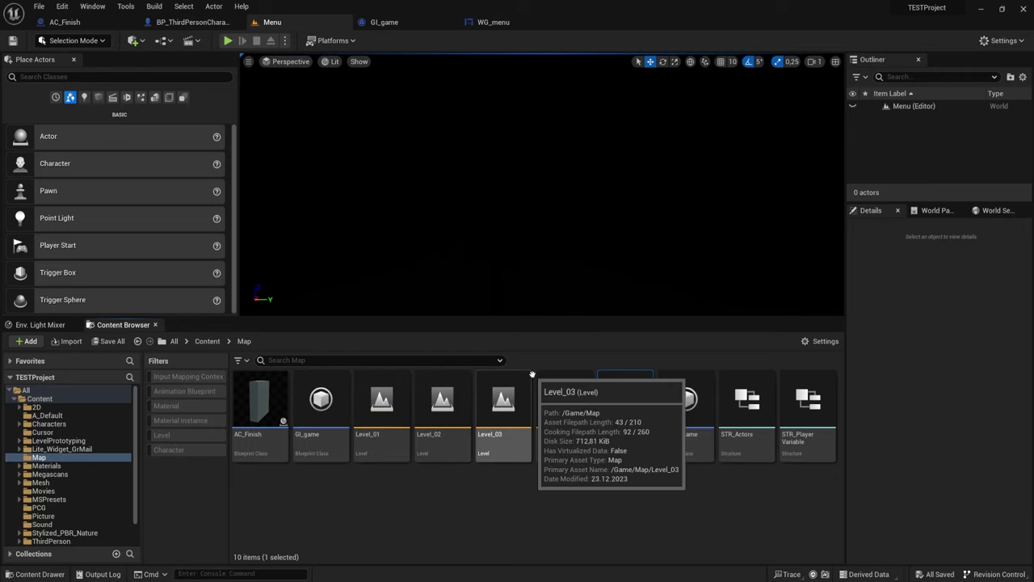
click(622, 486)
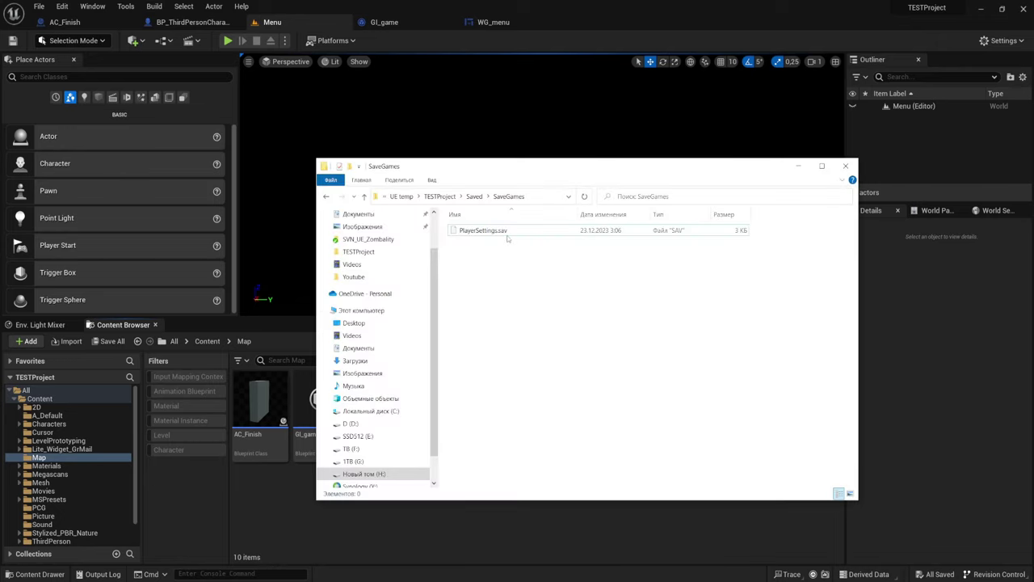
drag(475, 257, 774, 226)
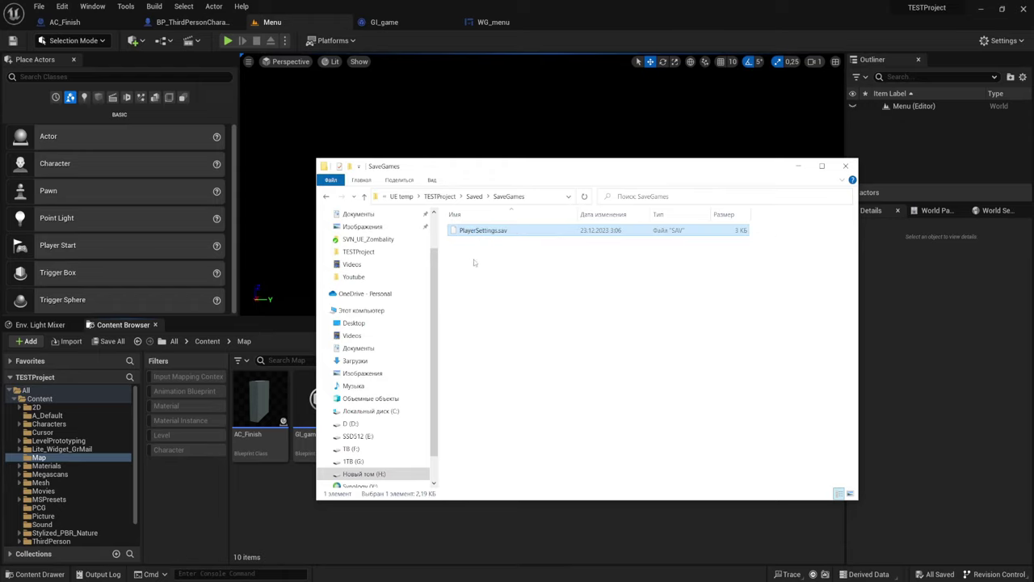
drag(450, 250, 763, 233)
mouse_move(481, 255)
mouse_down()
mouse_move(656, 242)
mouse_move(645, 405)
mouse_up()
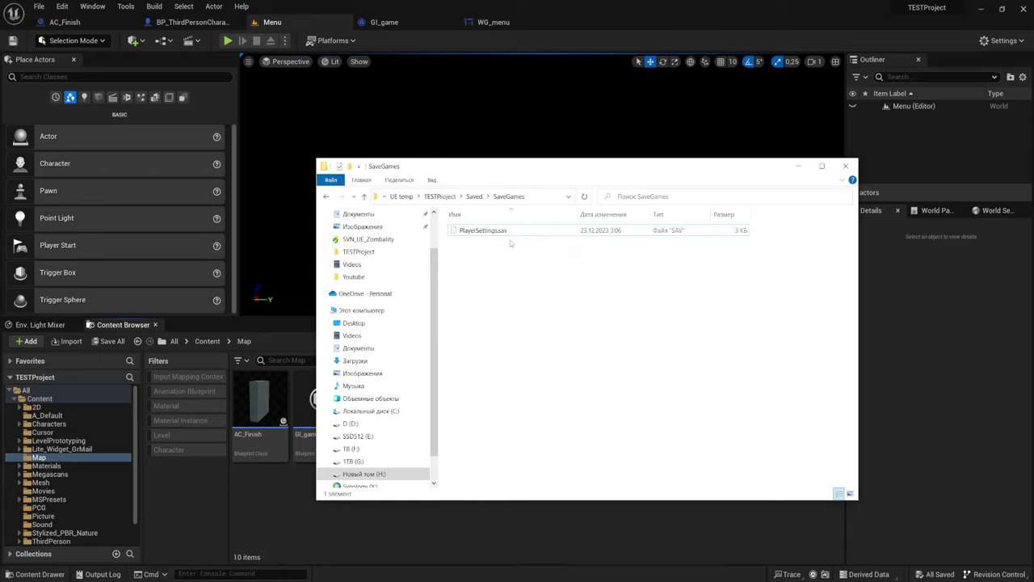
drag(503, 377, 461, 402)
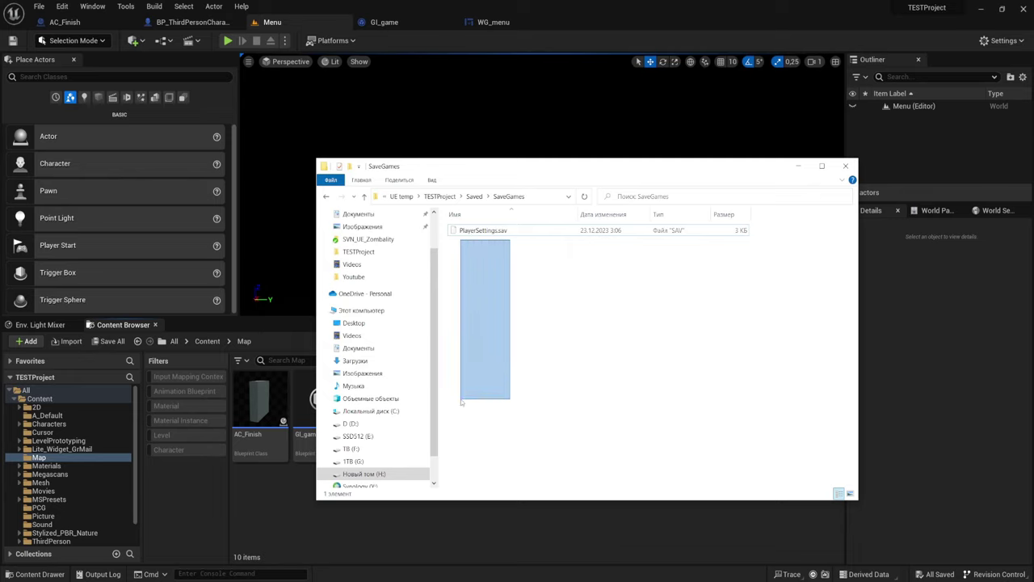
drag(461, 403, 539, 251)
drag(658, 168, 651, 191)
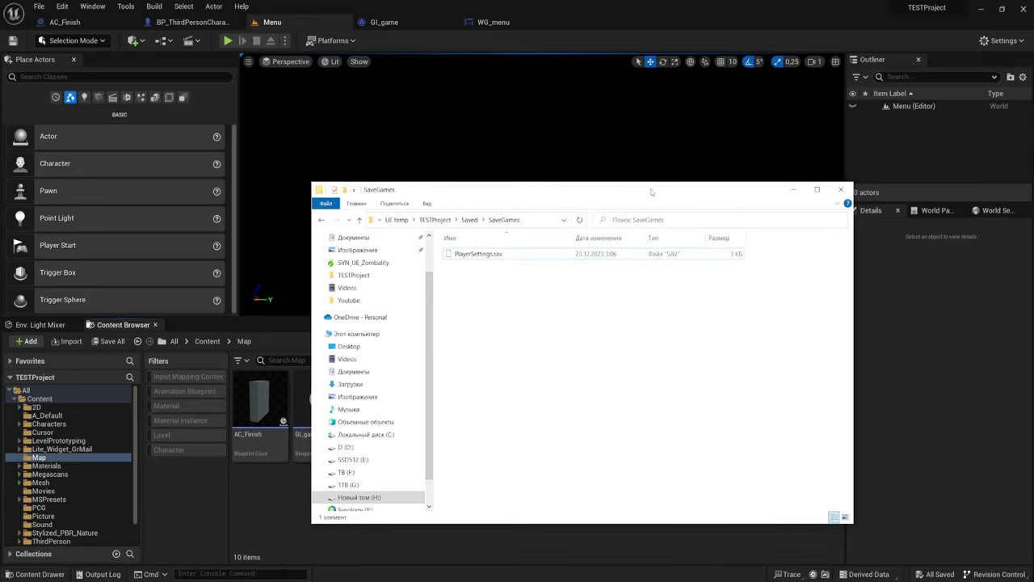
click(416, 21)
Move Save Game to Slot and its REF My Save Game and Slot Name inputs left, nearer the Player Save SET
scroll(628, 222, up, 1)
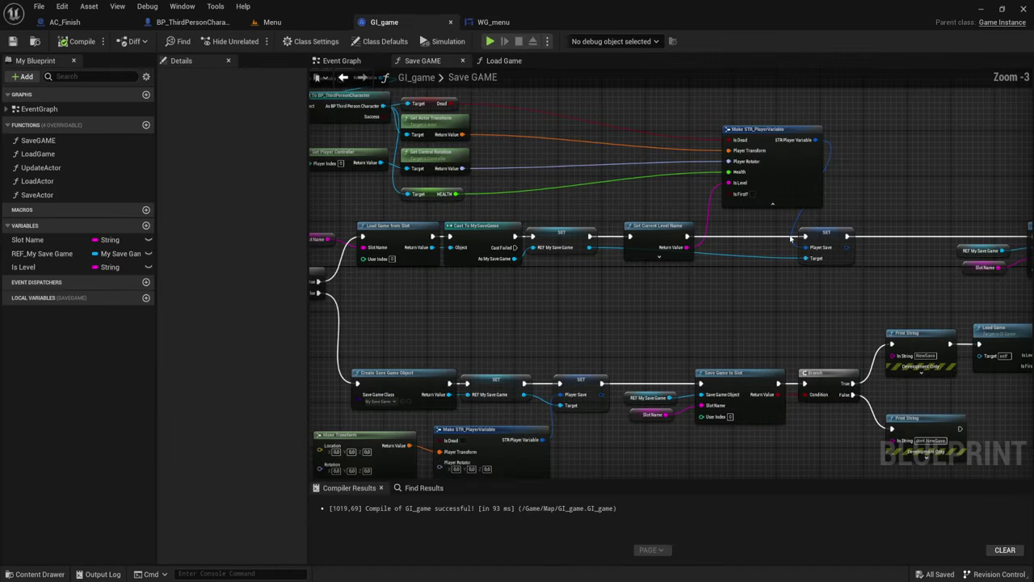
right_drag(788, 224, 725, 273)
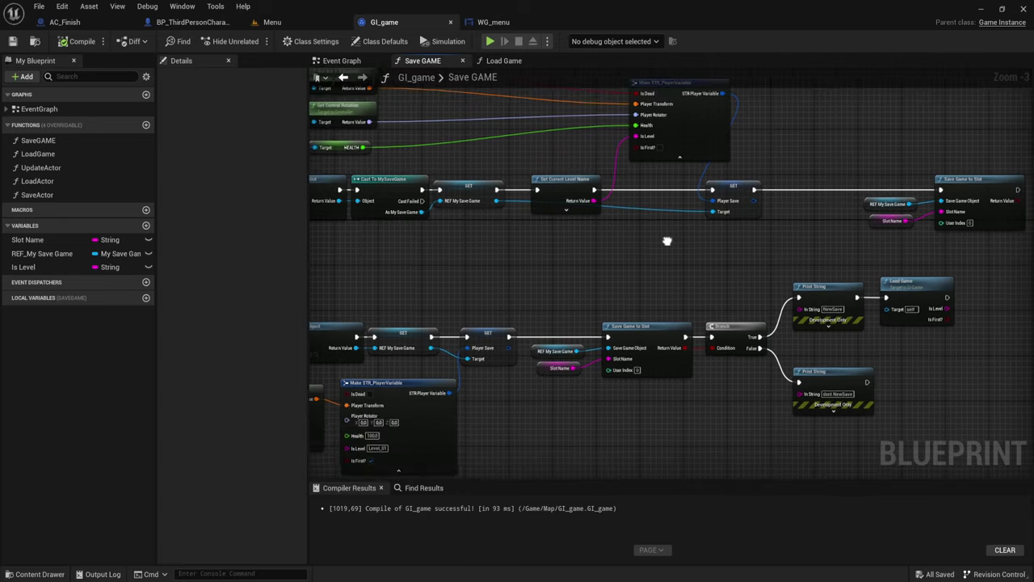
mouse_move(726, 273)
mouse_down()
mouse_move(910, 196)
mouse_move(813, 202)
mouse_up()
click(564, 276)
right_drag(564, 275, 575, 282)
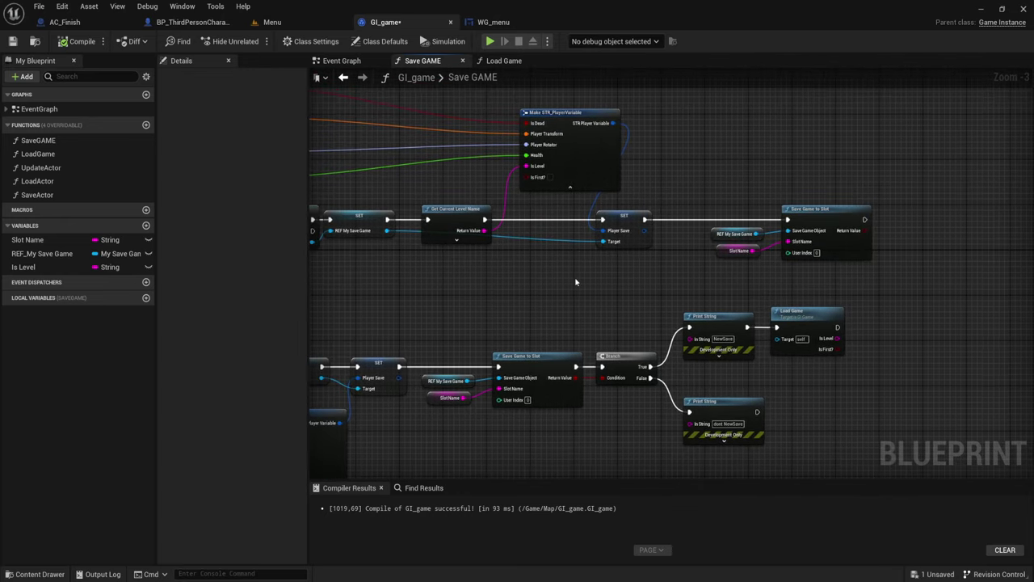